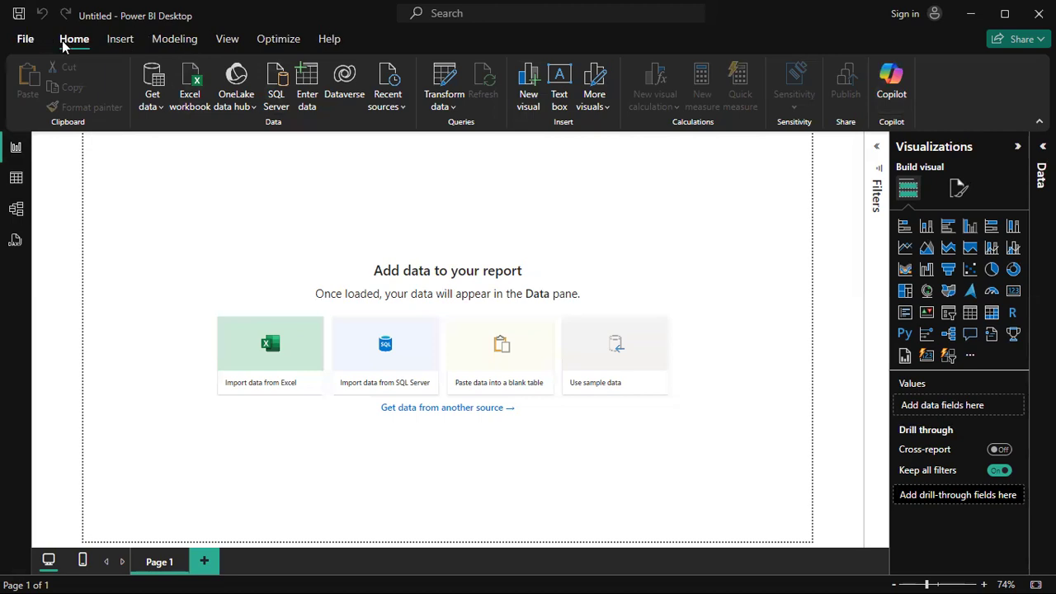
Expand the Filters pane beside the blank report canvas
click(115, 41)
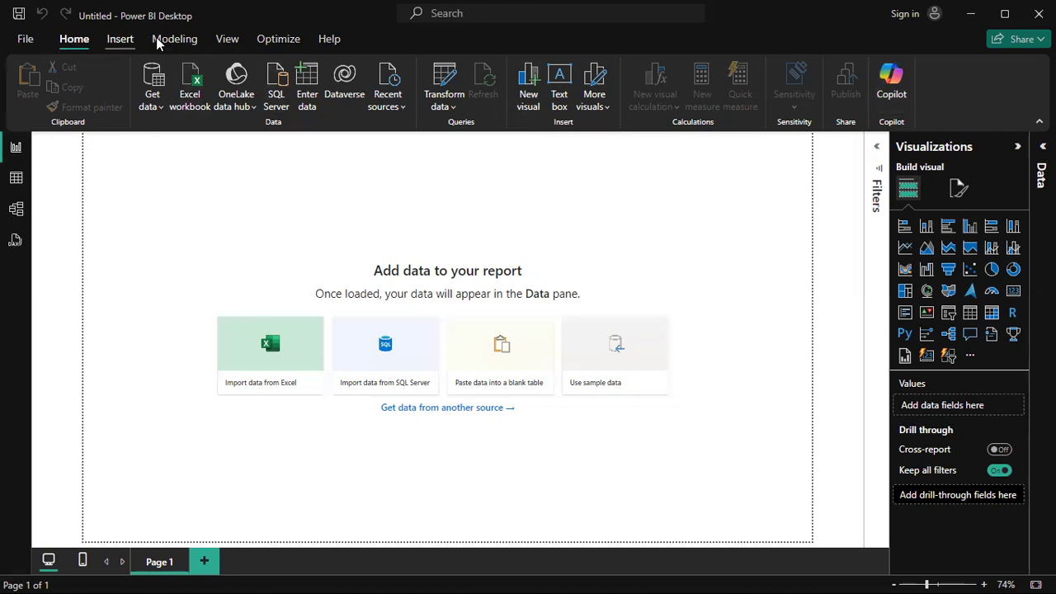
click(81, 43)
click(879, 148)
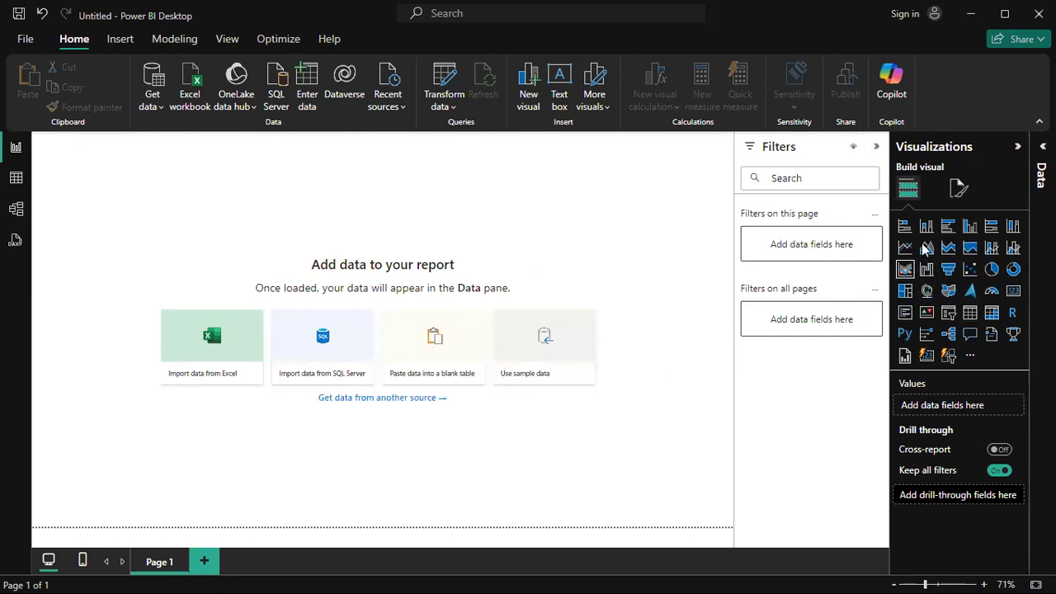
Try out a card visual at another position on the report canvas and delete it
click(1013, 292)
drag(123, 200, 552, 259)
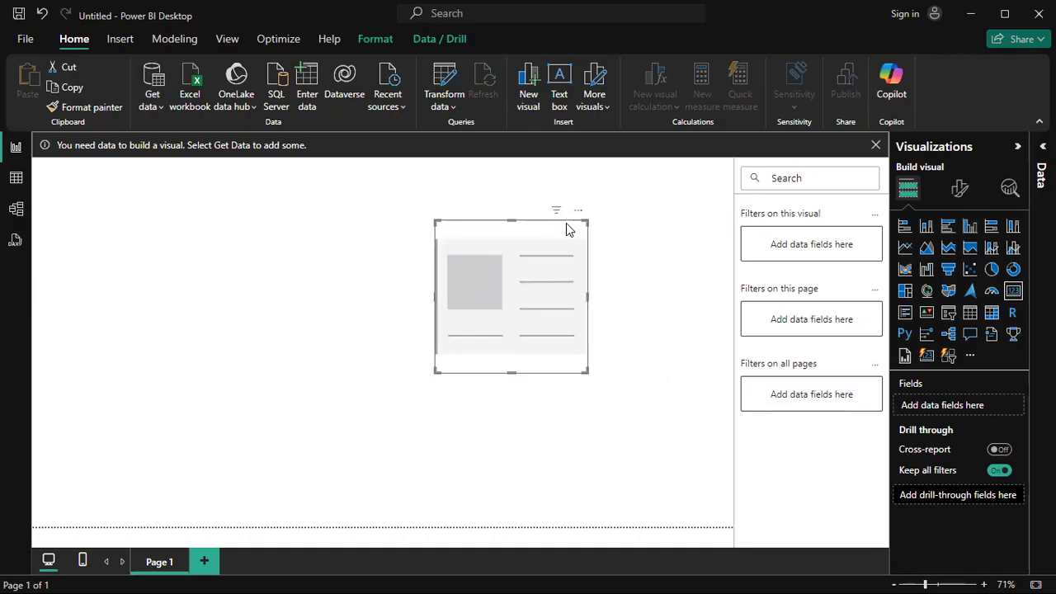
key(Delete)
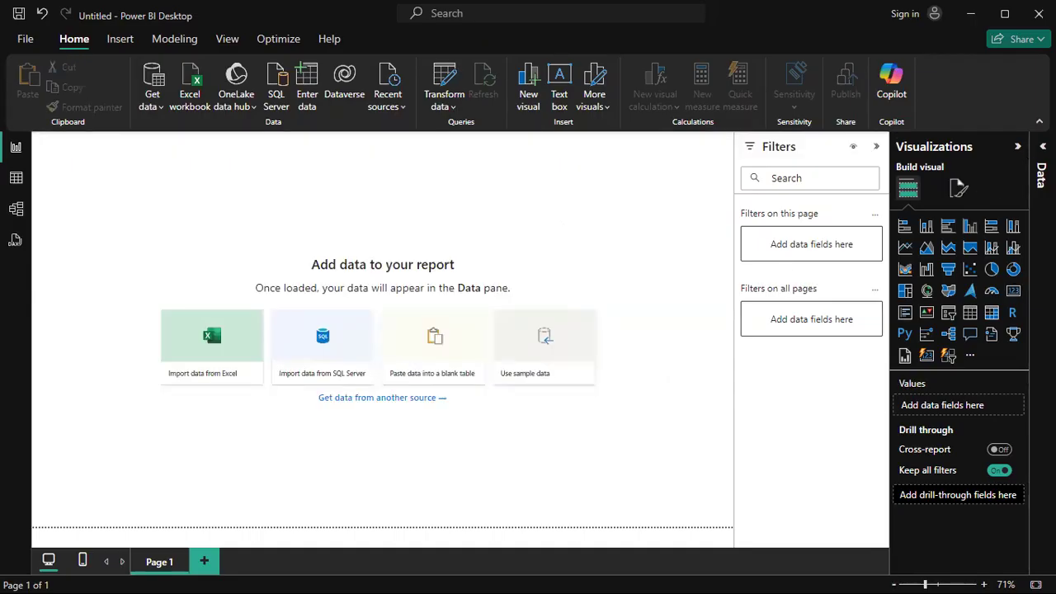
Expand the Data pane and view the empty file in Table view and Model view
click(1043, 147)
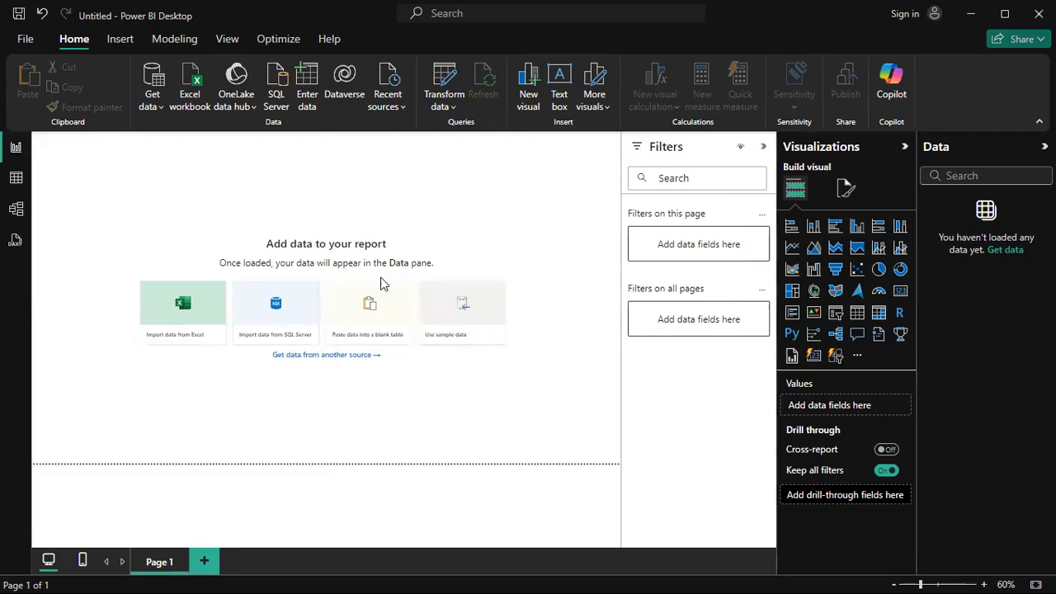
click(16, 179)
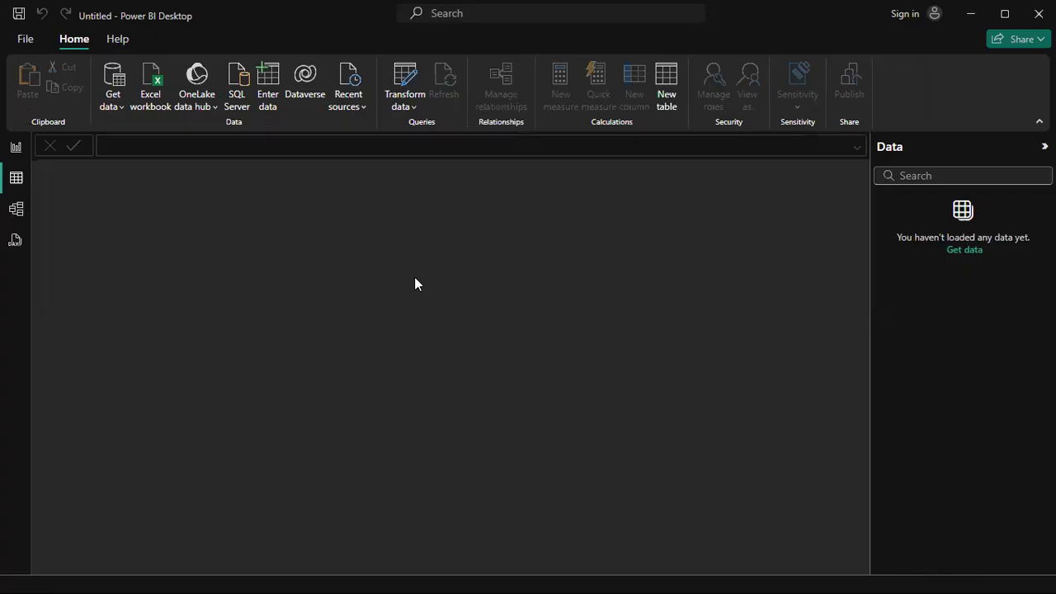
click(16, 210)
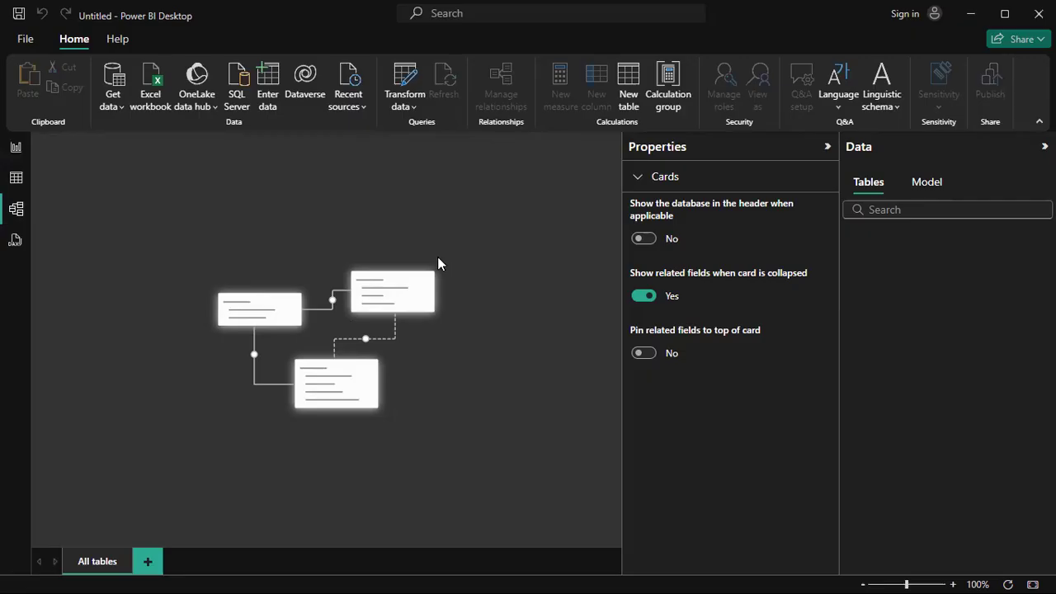
Review the current file's Data Load options, including the relationship settings, and close the options without saving
click(26, 39)
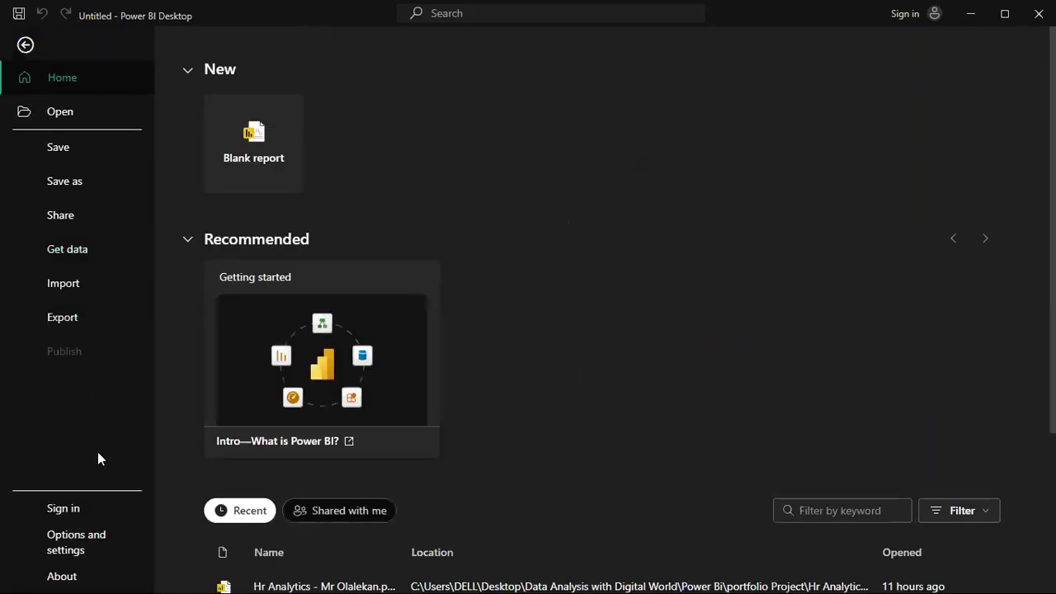
click(92, 544)
click(290, 130)
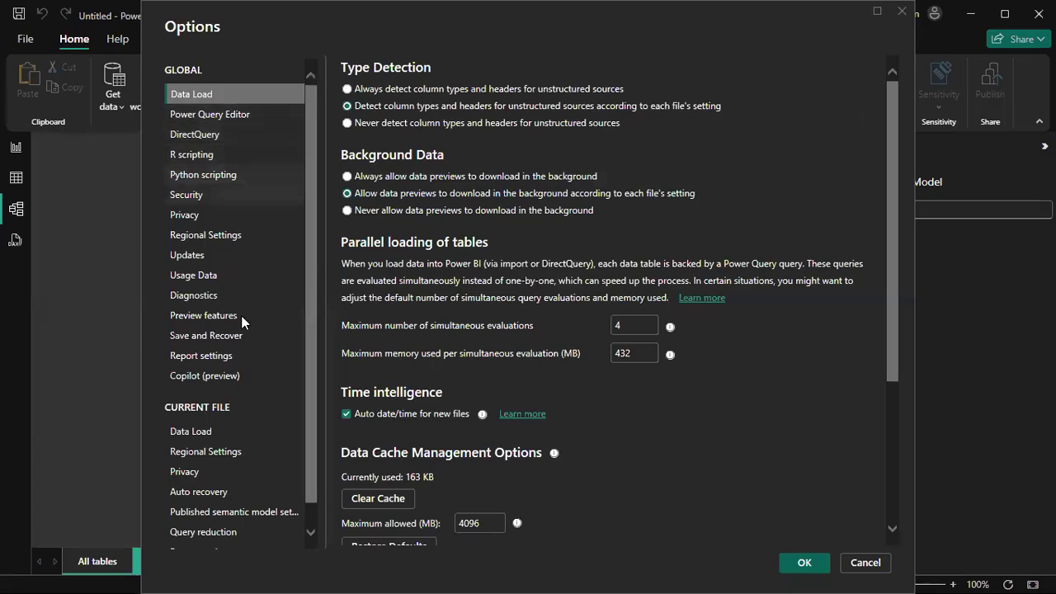
click(203, 435)
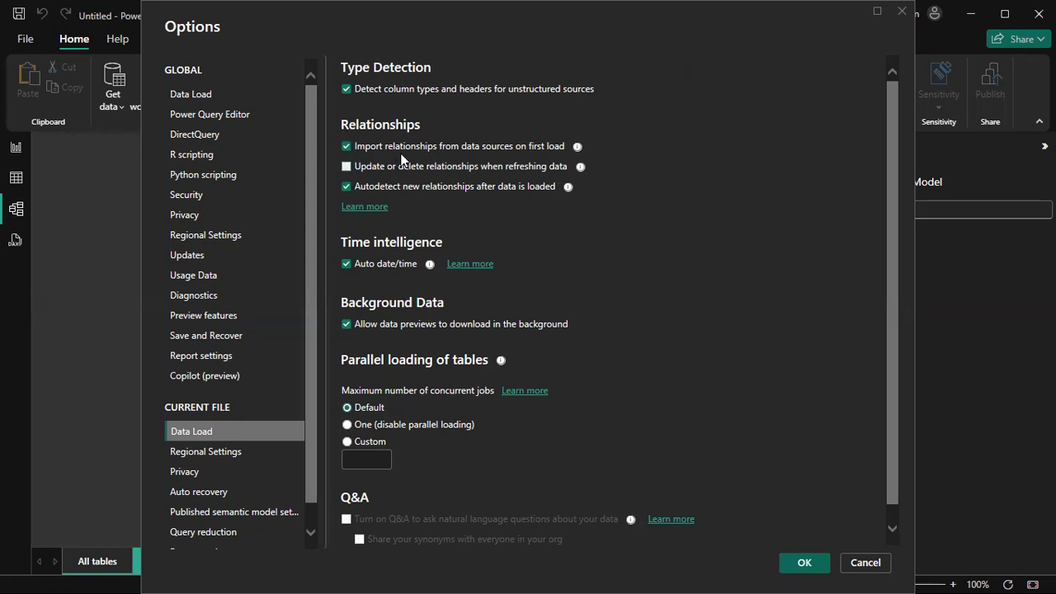
click(443, 166)
click(902, 12)
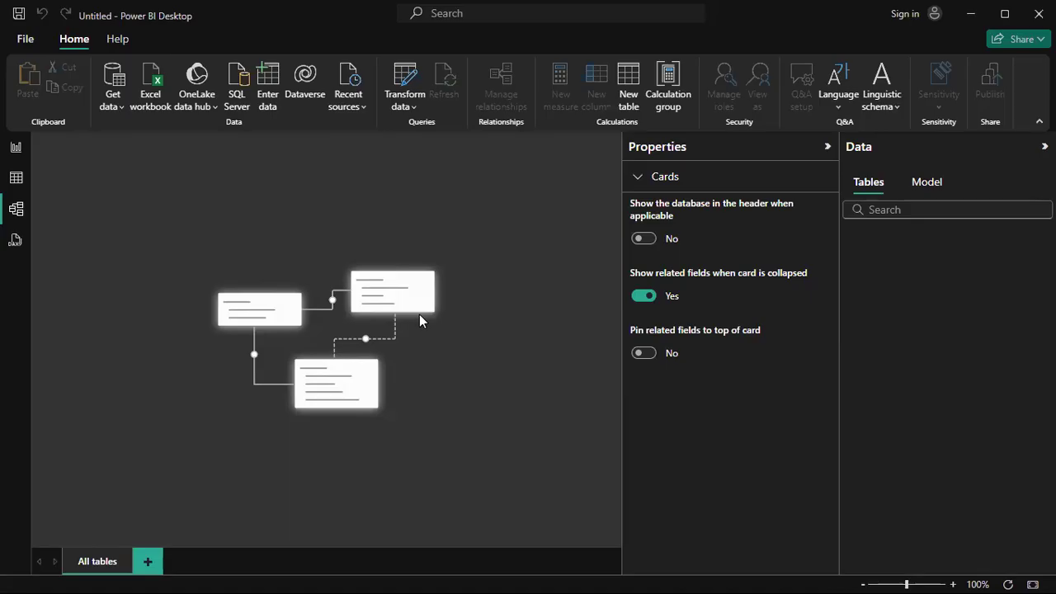
Return to Report view and switch to the Class Assesment[1].xlsx workbook in Excel
click(16, 147)
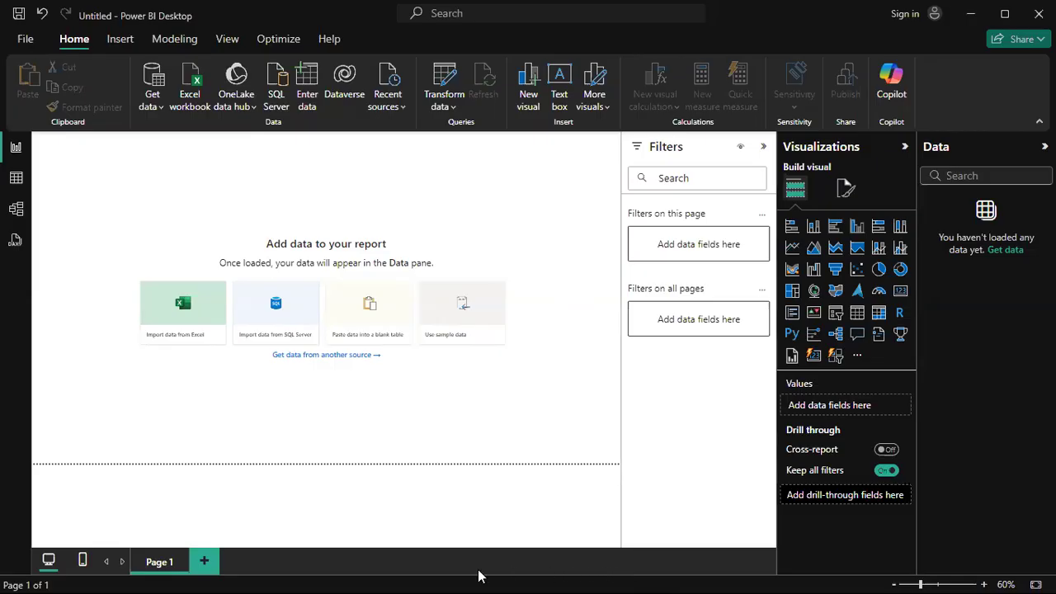
click(970, 14)
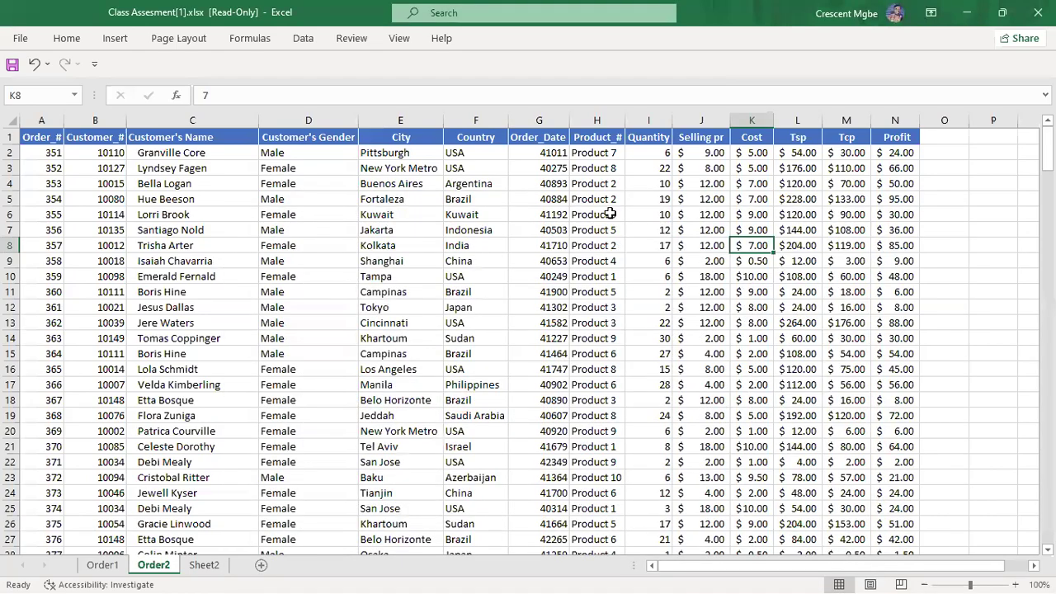
Look through the workbook's Order2, Sheet2 and Order1 sheets to see how their data is laid out
click(560, 211)
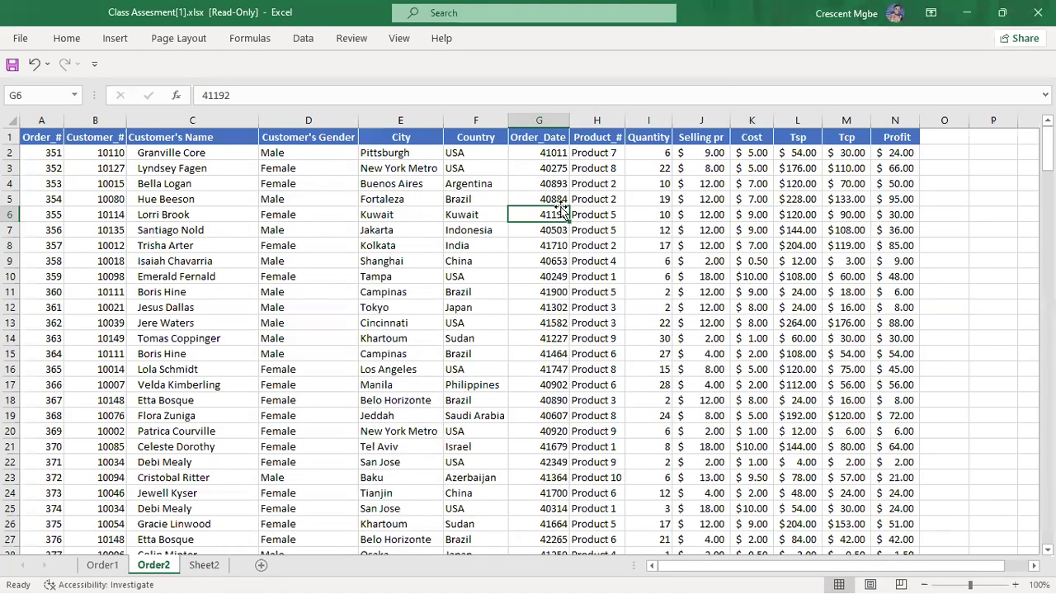
click(202, 569)
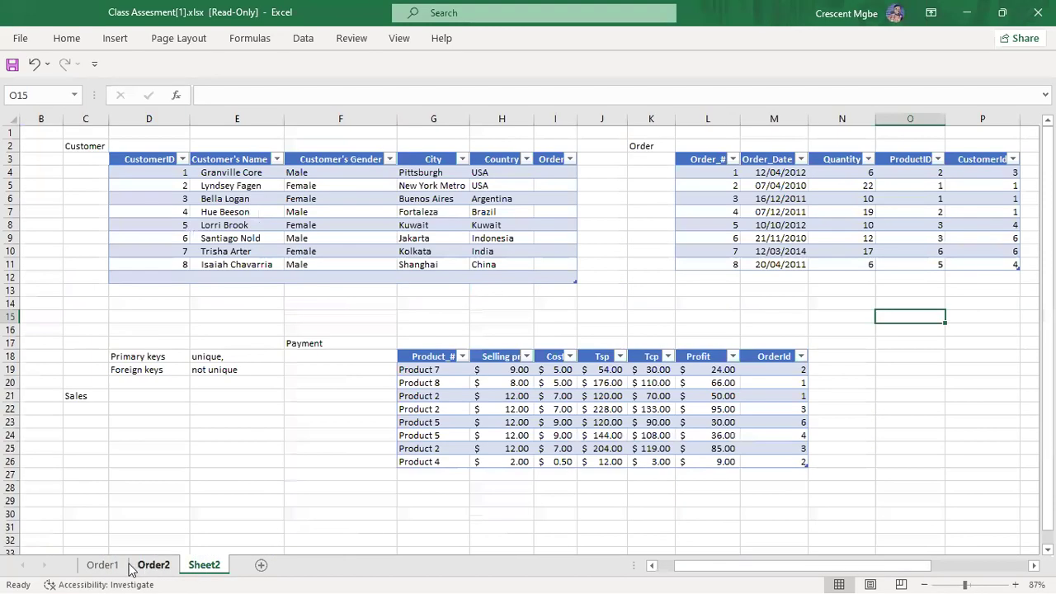
click(100, 566)
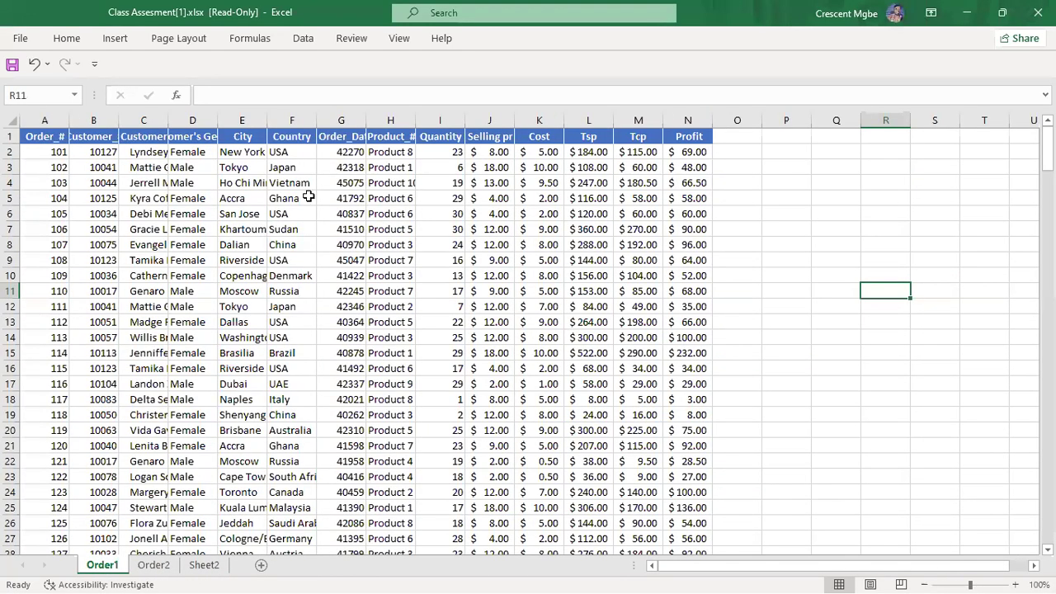
scroll(312, 181, down, 2)
scroll(312, 179, up, 2)
click(113, 211)
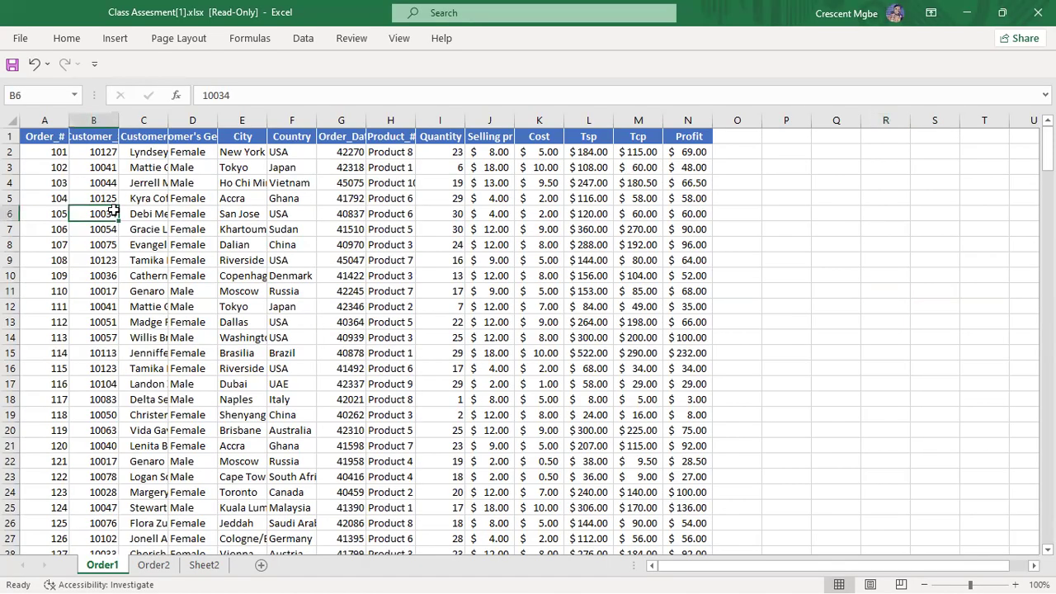
click(245, 231)
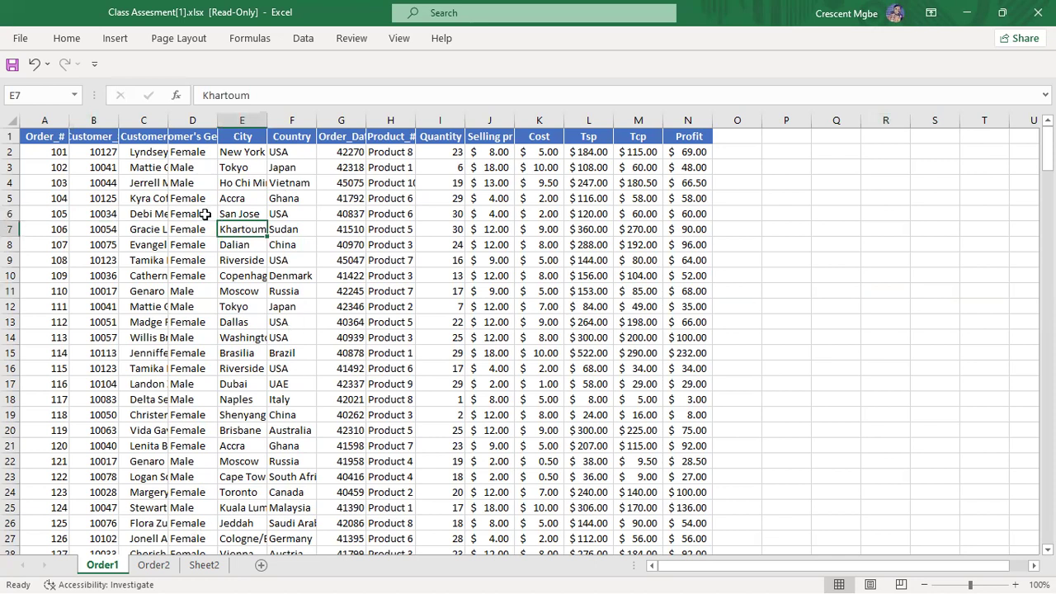
Examine the Order_#, Customer_#, Customer's Name, Customer's Gender and City columns of the Order1 sheet one by one
click(41, 121)
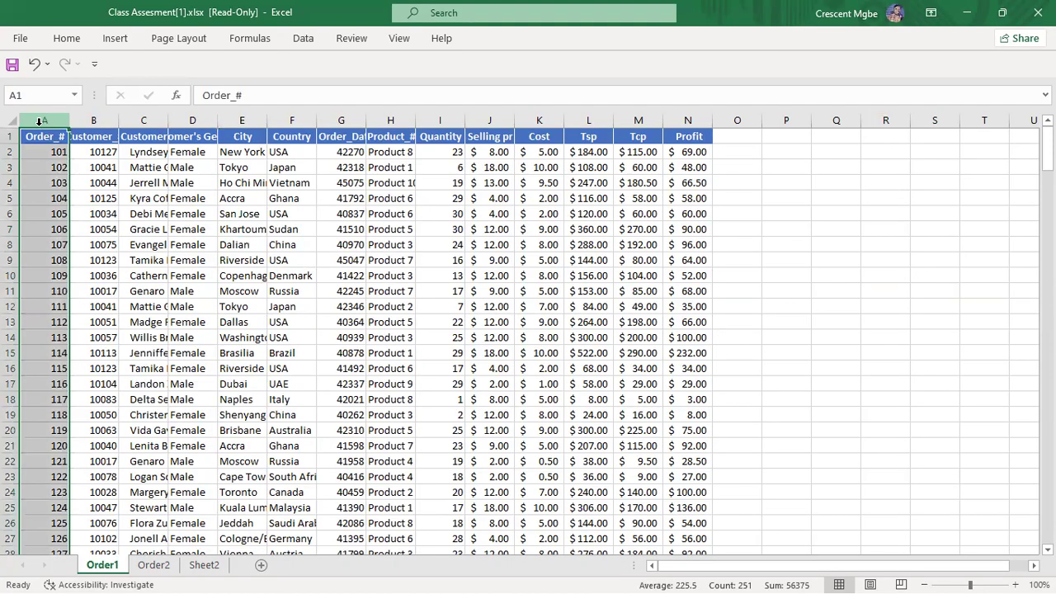
click(93, 122)
click(144, 122)
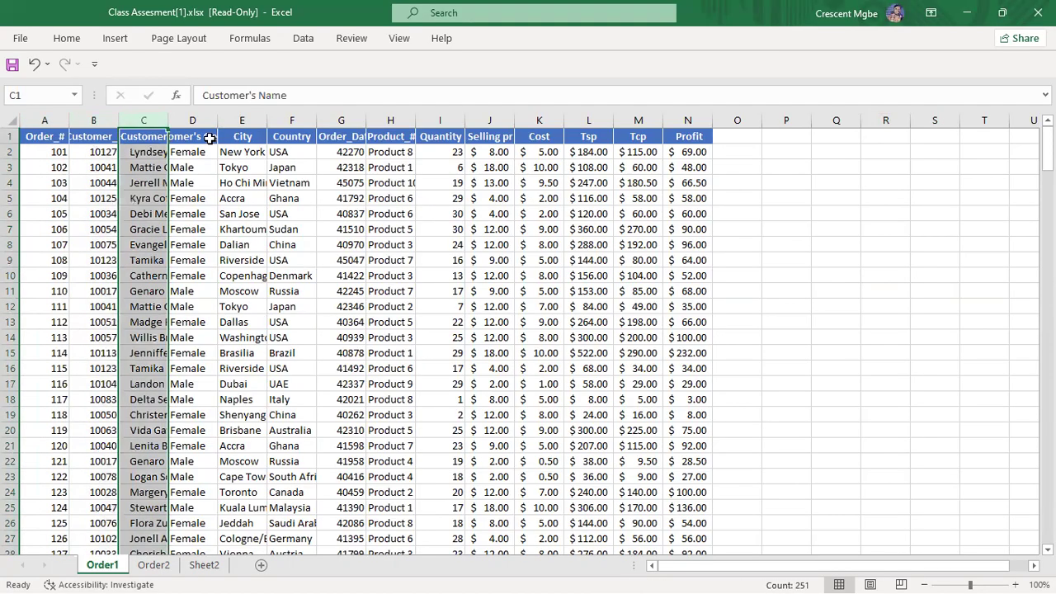
click(200, 116)
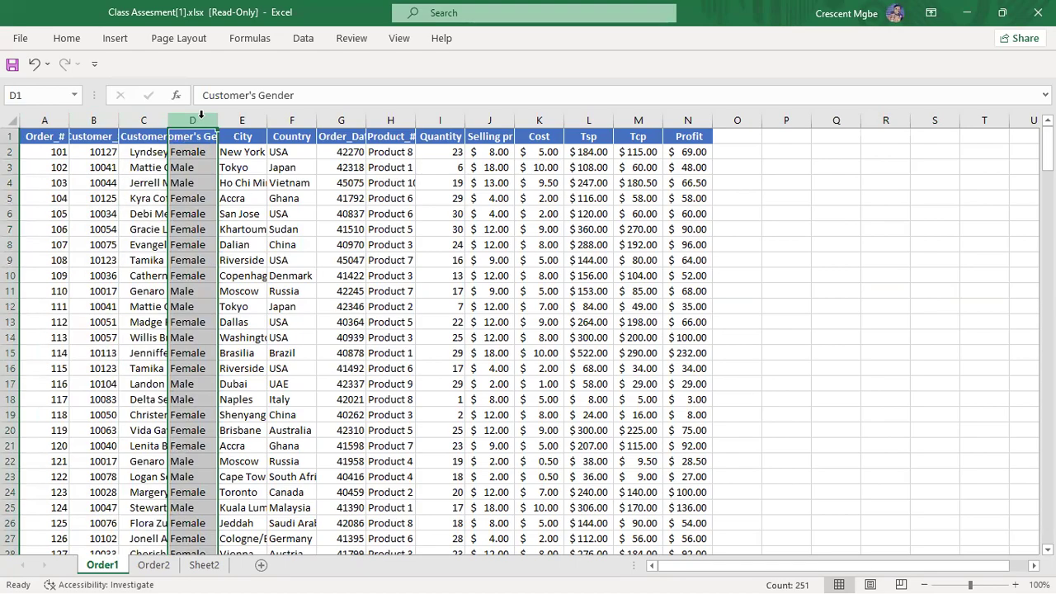
click(240, 121)
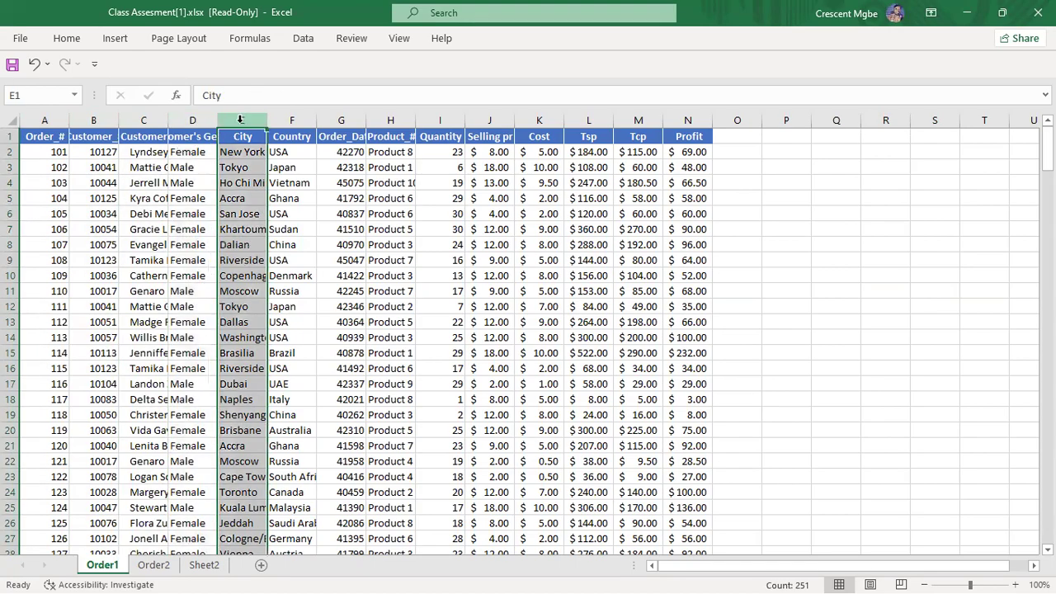
click(53, 121)
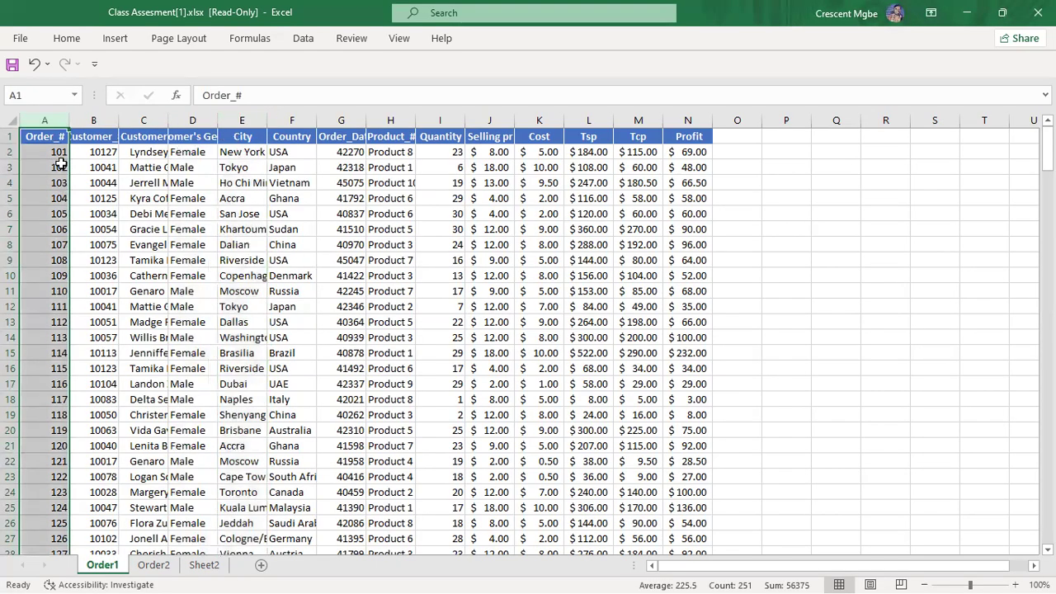
click(91, 121)
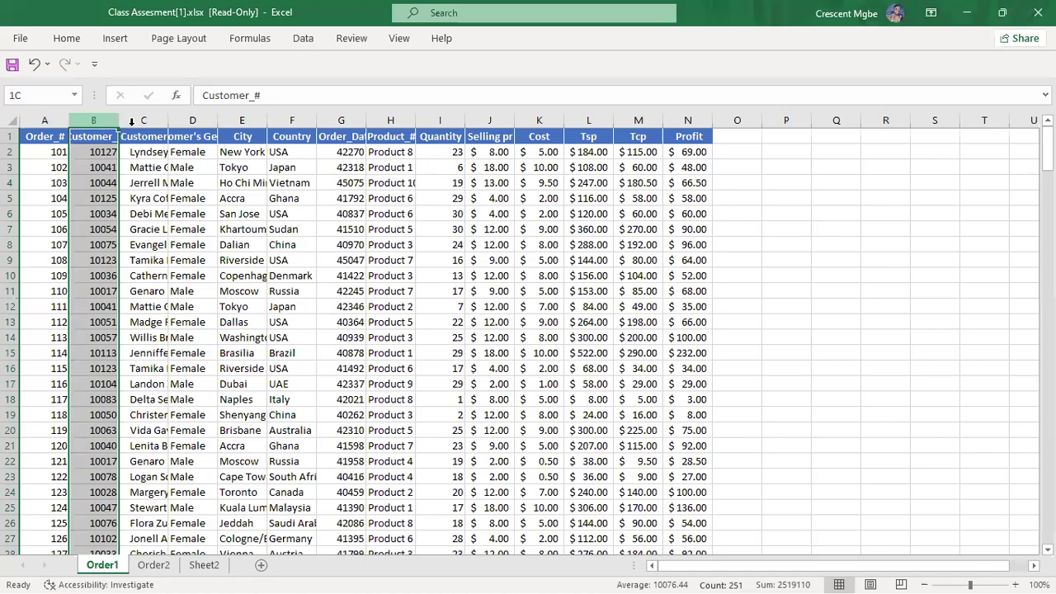
click(134, 121)
click(191, 121)
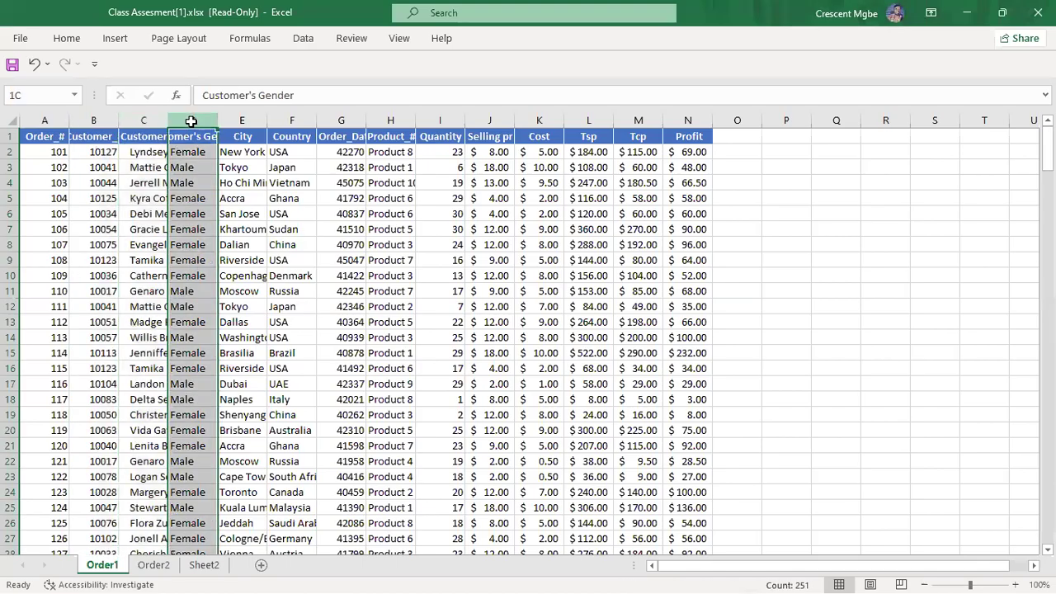
click(237, 121)
Examine the Order_# column and its individual entries in the Order1 sheet
click(52, 120)
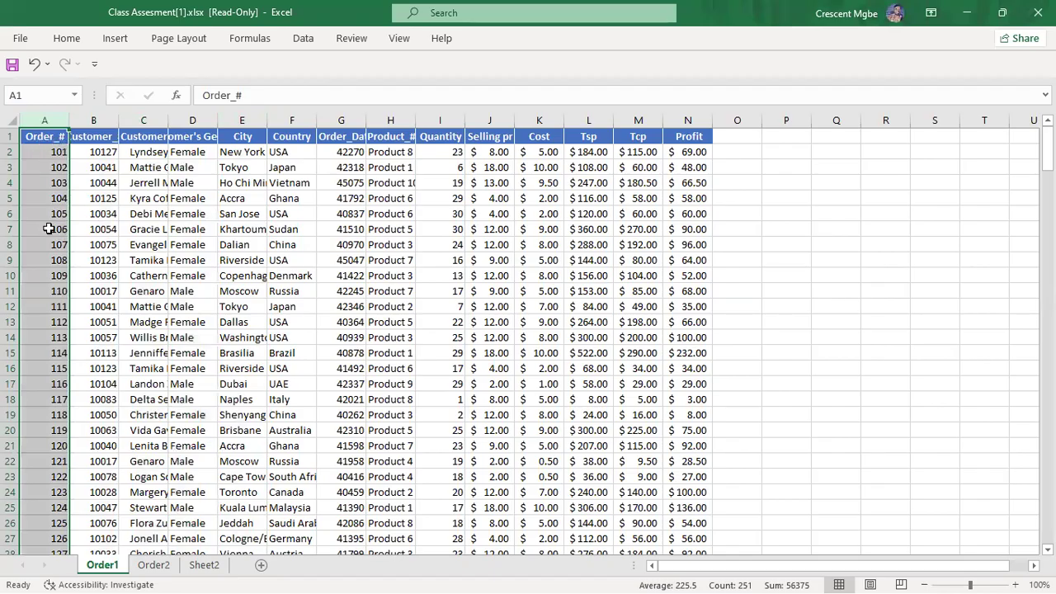
click(49, 158)
click(48, 198)
click(49, 246)
click(40, 308)
click(51, 230)
click(96, 167)
click(48, 173)
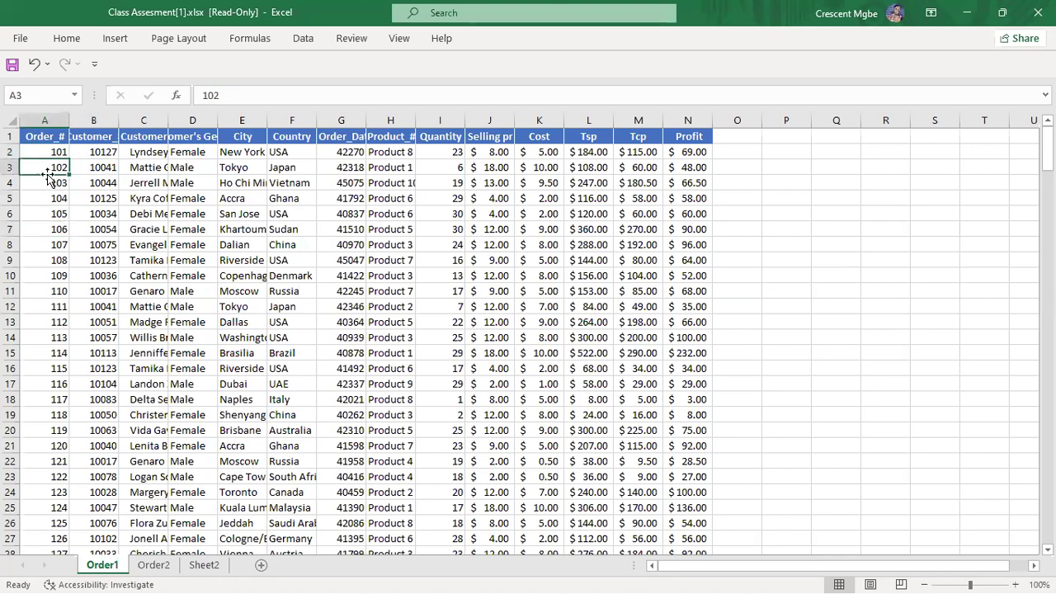
click(39, 185)
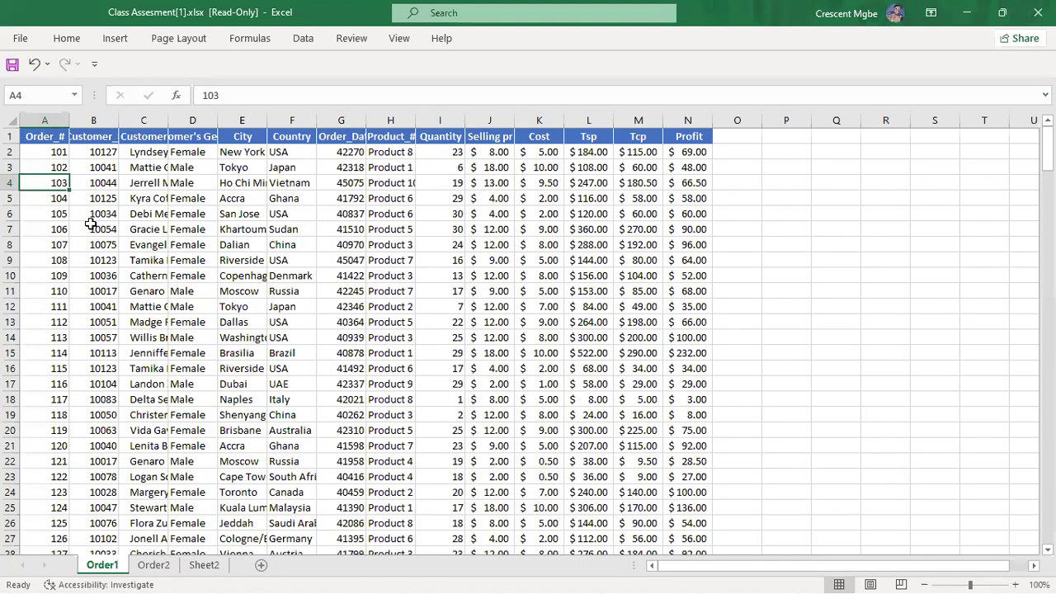
Auto-fit the widths of all columns in the Order1 sheet to their contents
click(146, 113)
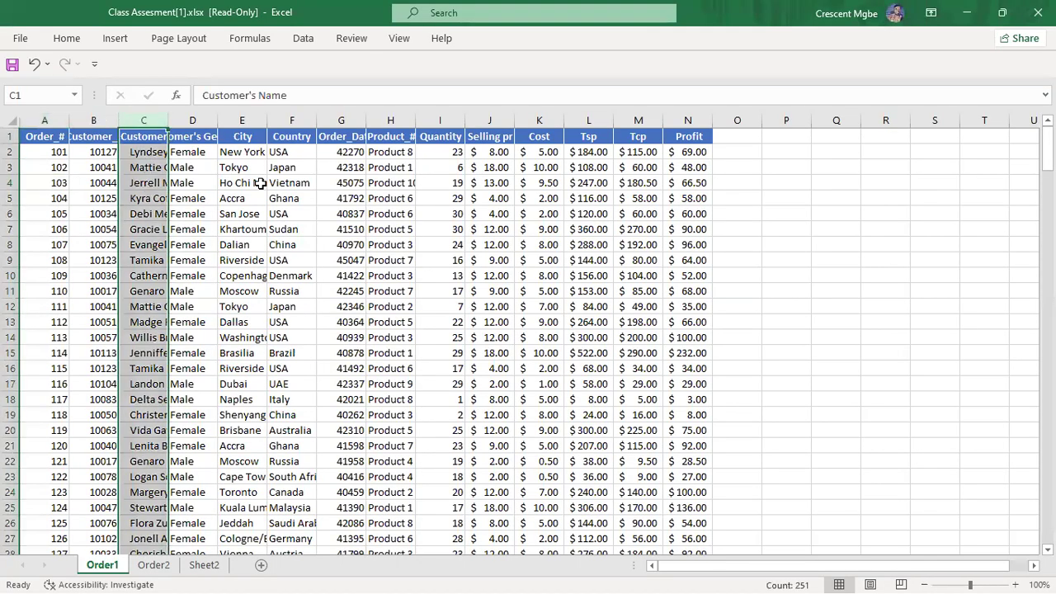
click(12, 120)
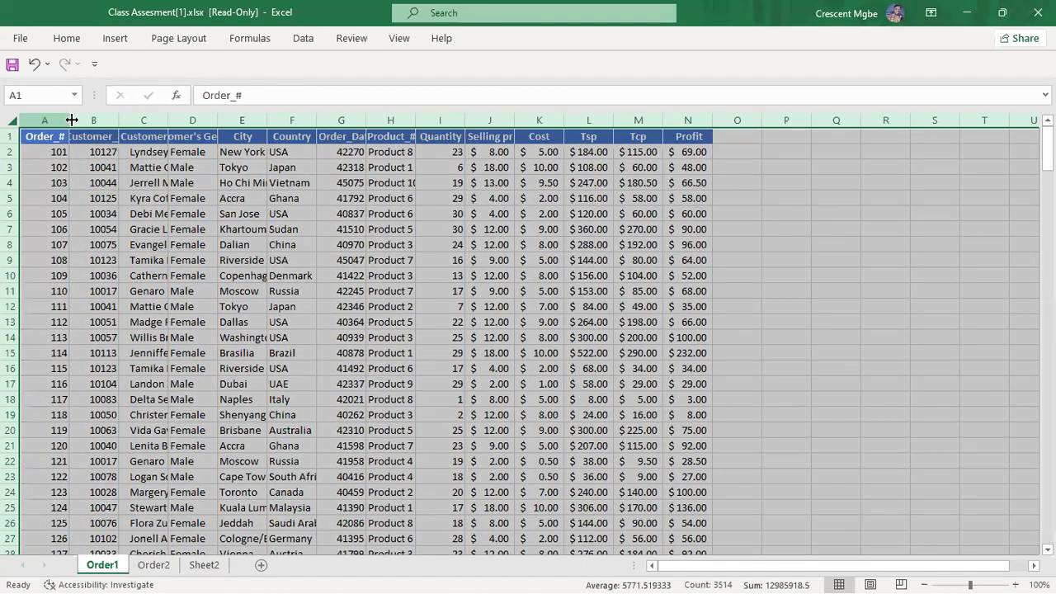
double_click(69, 118)
click(279, 242)
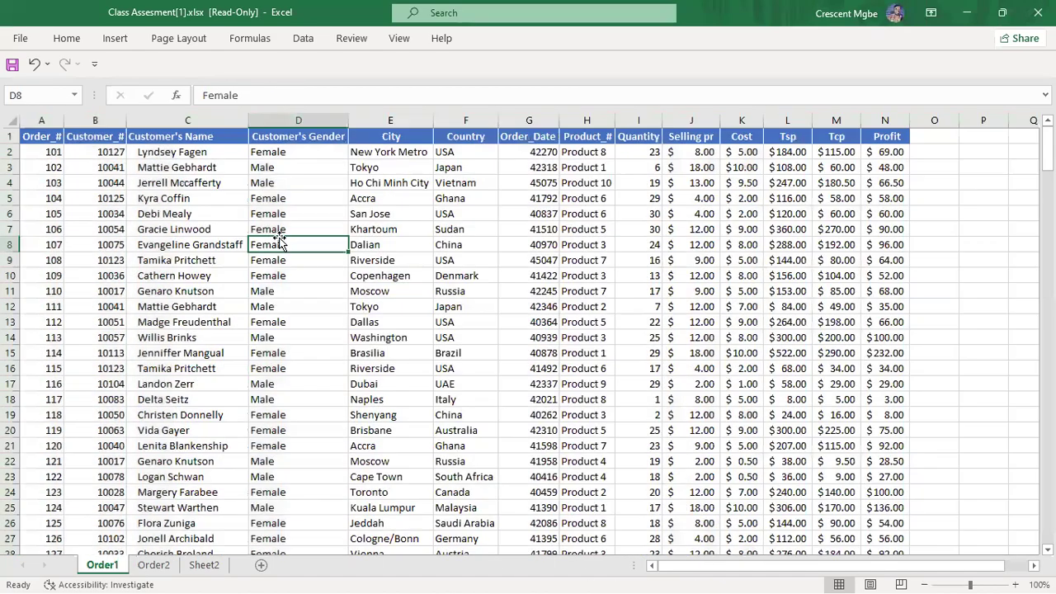
Examine the Customer's Name column and individual entries down its rows
click(179, 116)
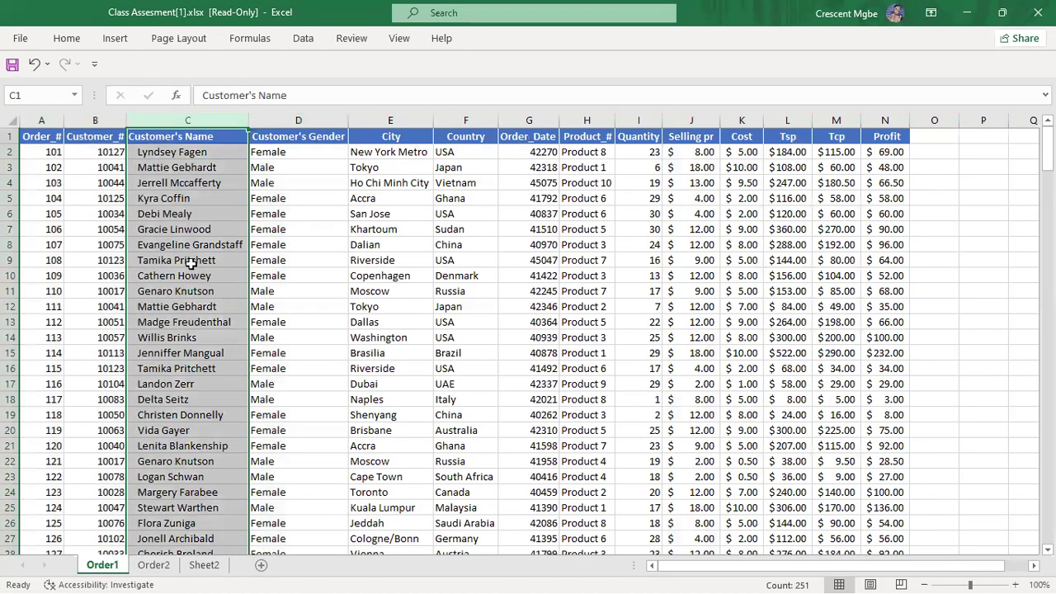
click(188, 261)
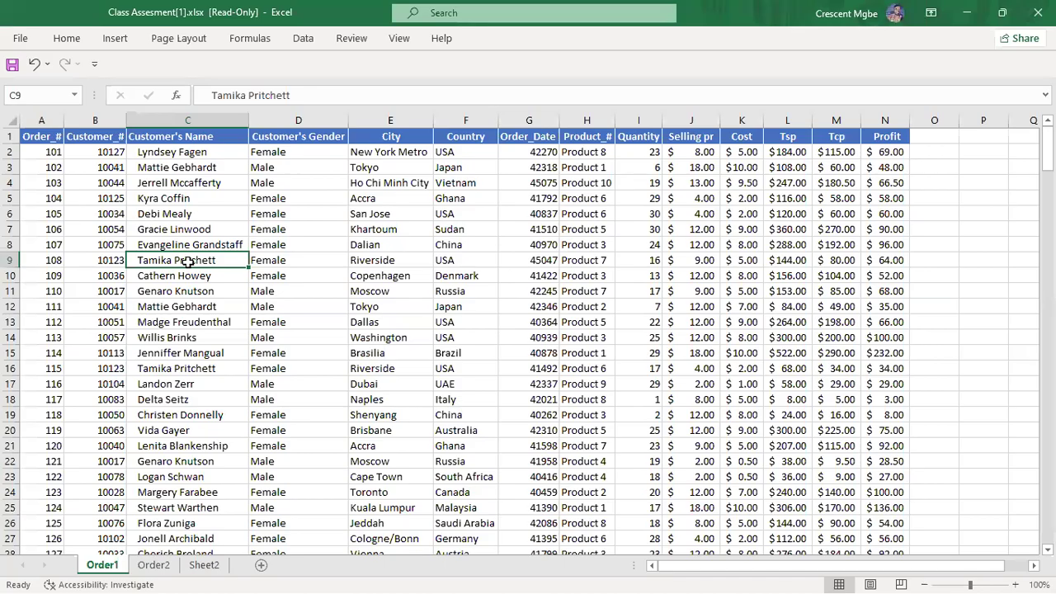
click(175, 152)
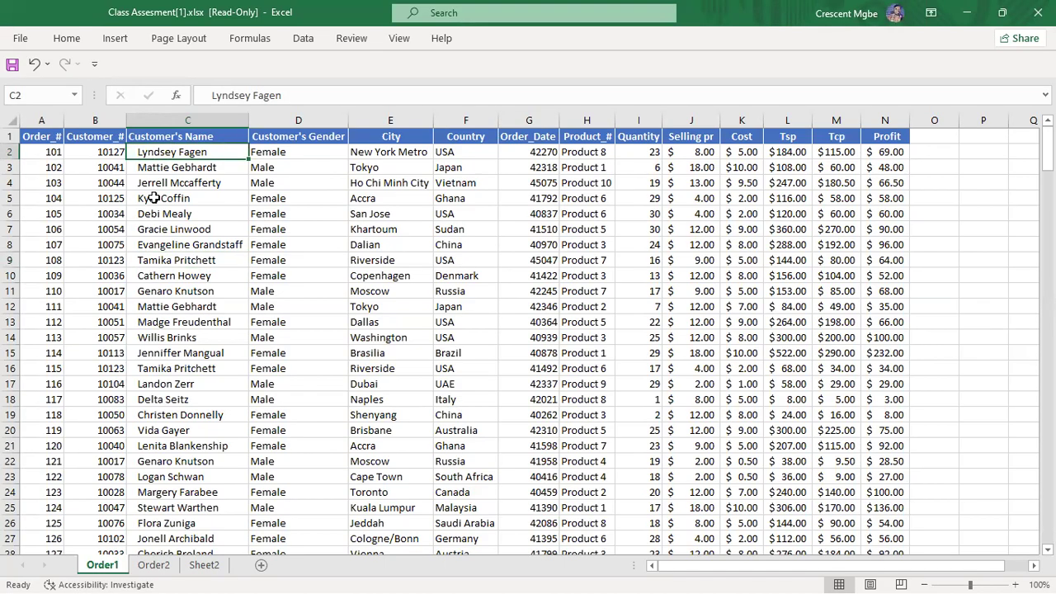
click(187, 216)
click(191, 291)
click(210, 355)
click(183, 416)
click(199, 461)
click(186, 384)
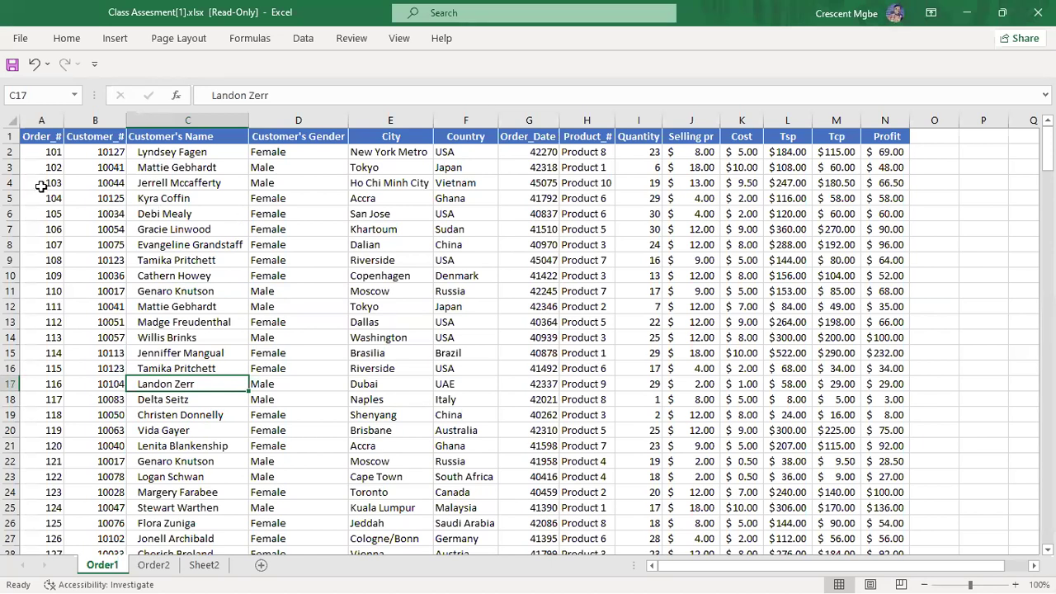
Examine rows 3 to 6 of the Order1 sheet one at a time as individual order records
click(10, 183)
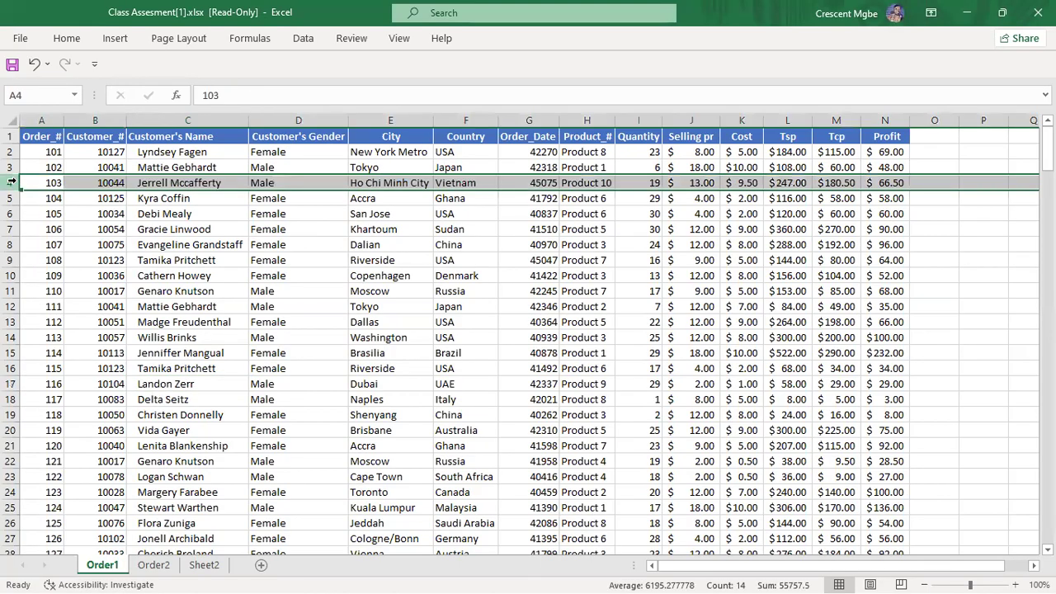
click(345, 250)
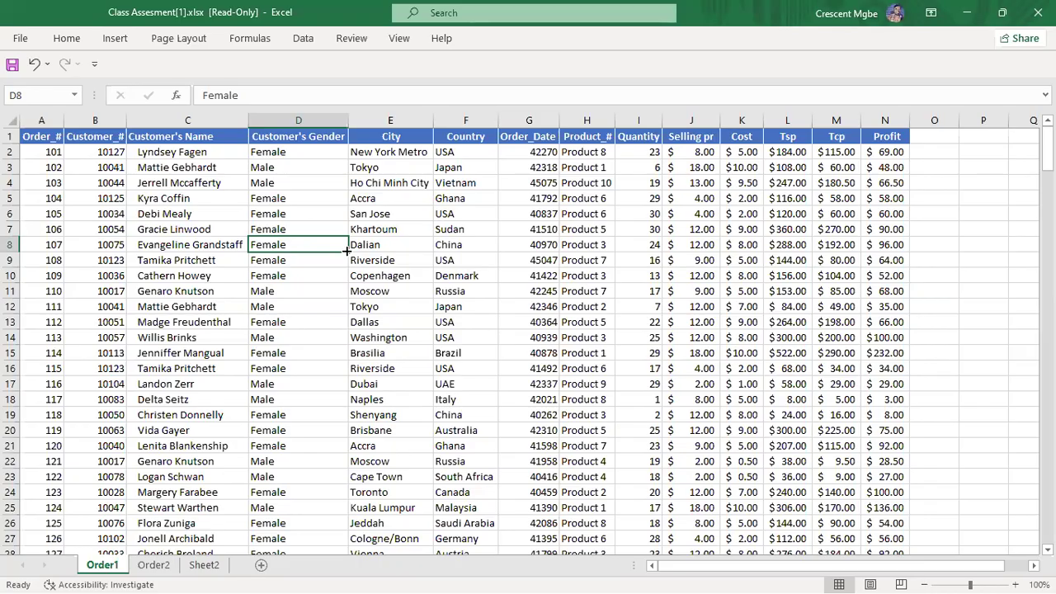
click(8, 167)
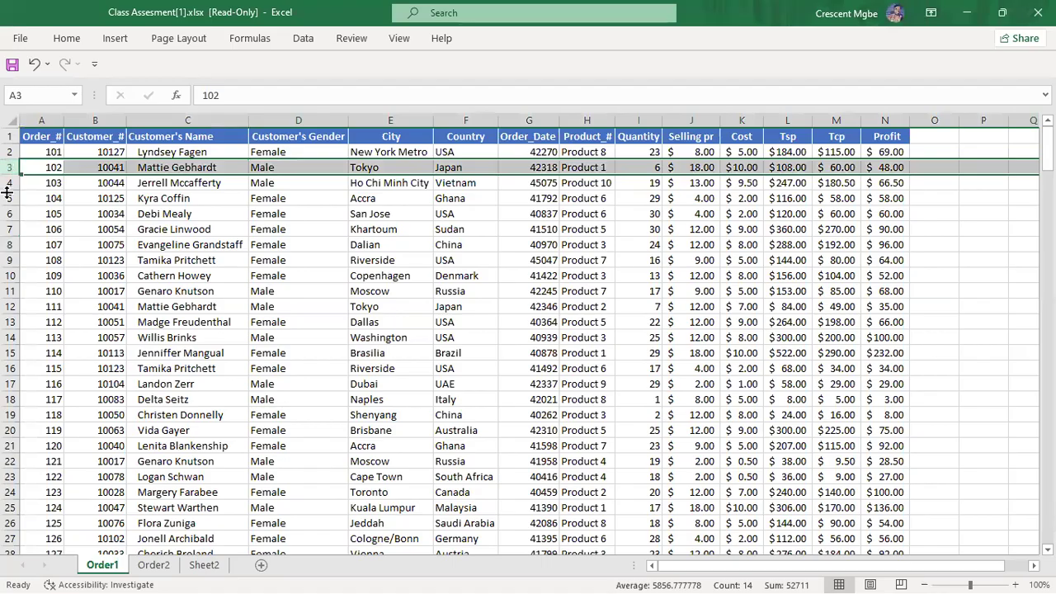
click(11, 182)
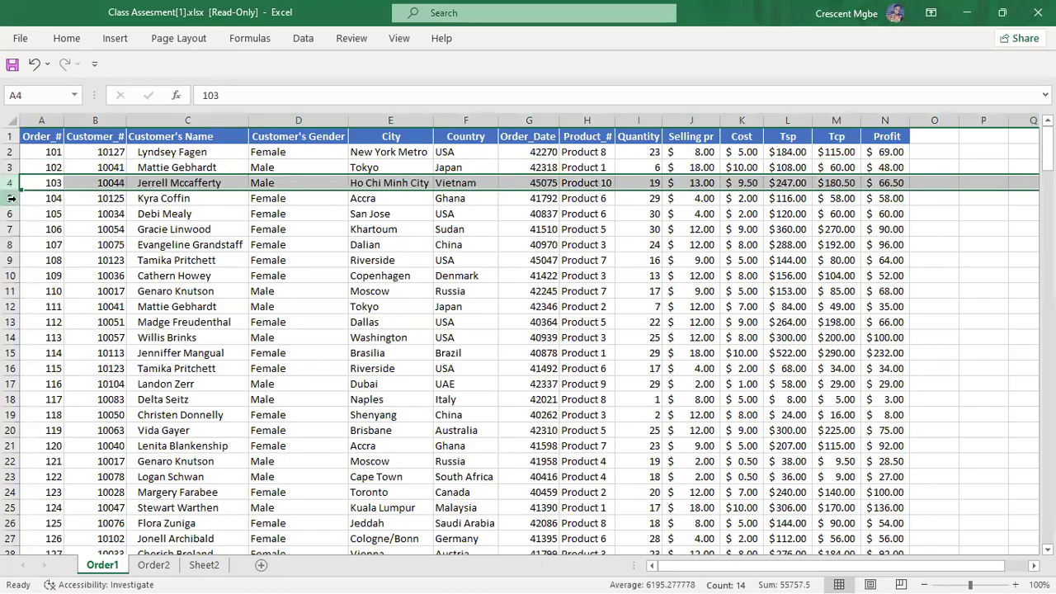
click(11, 198)
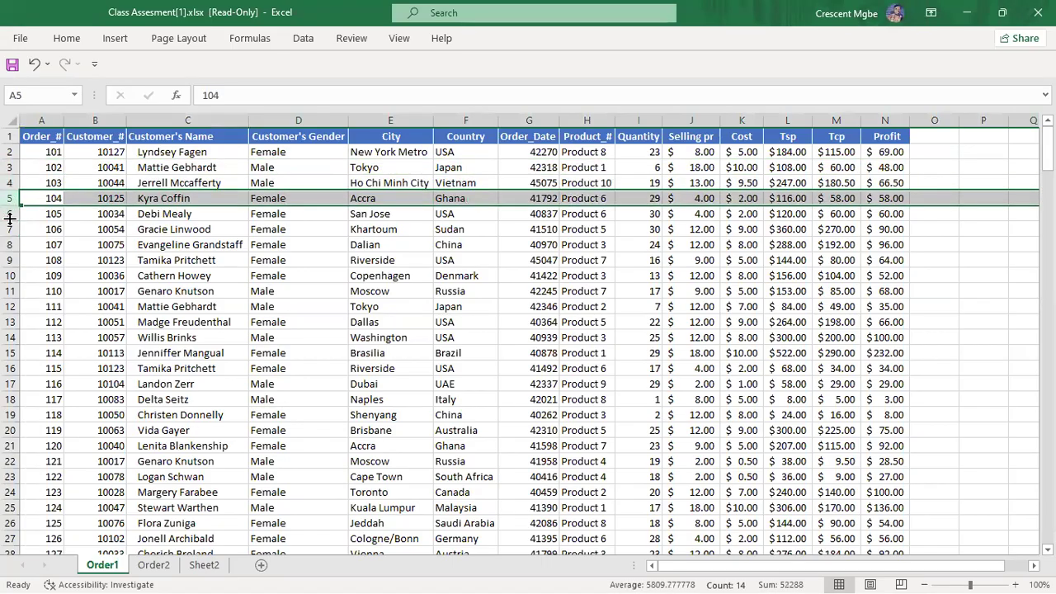
click(11, 213)
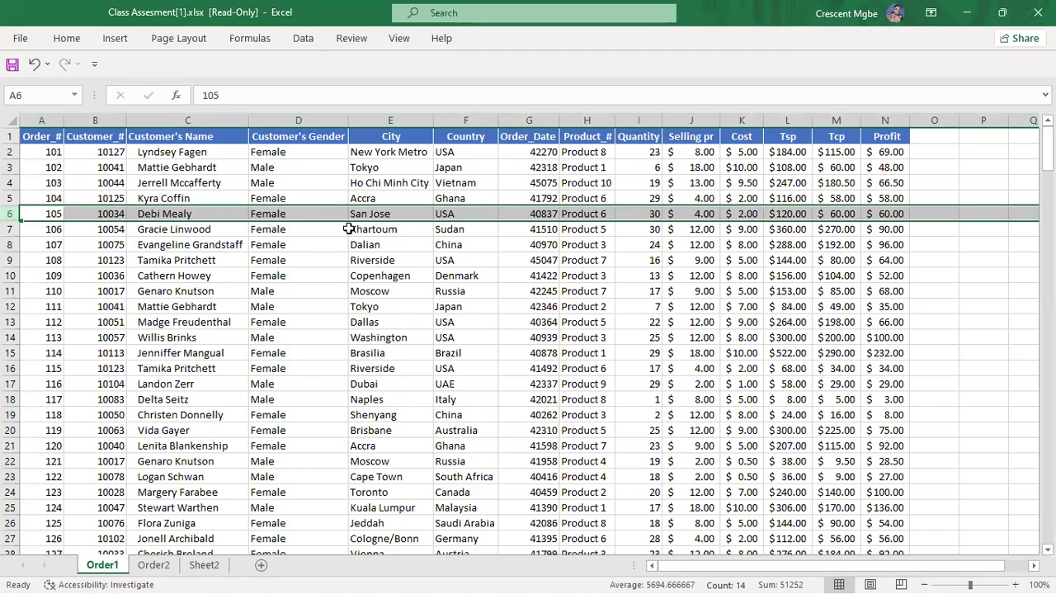
Examine the Customer's Gender and City columns of the Order1 sheet, including individual entries in each
click(279, 182)
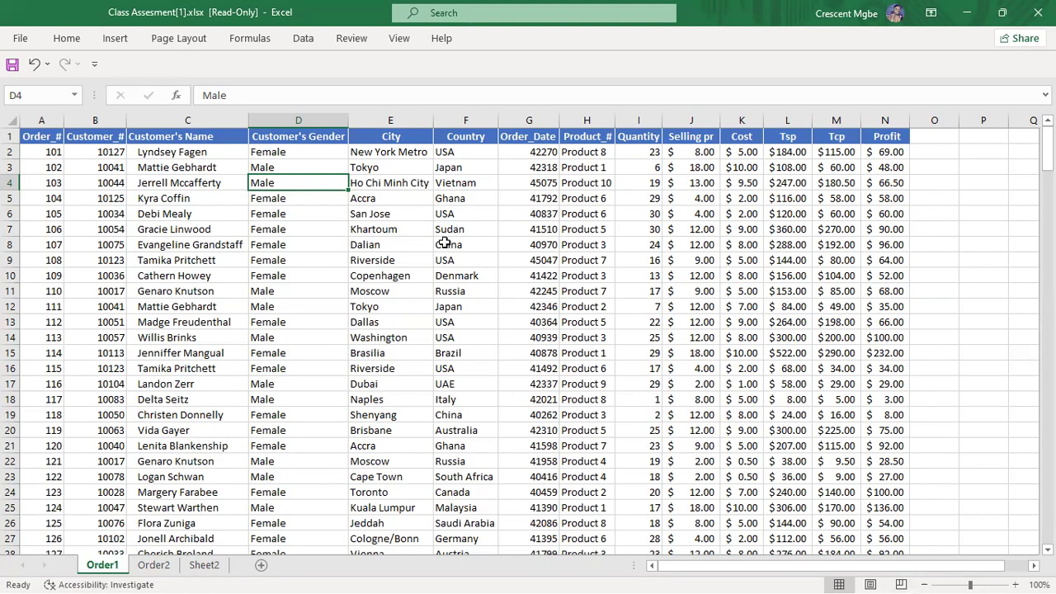
click(300, 119)
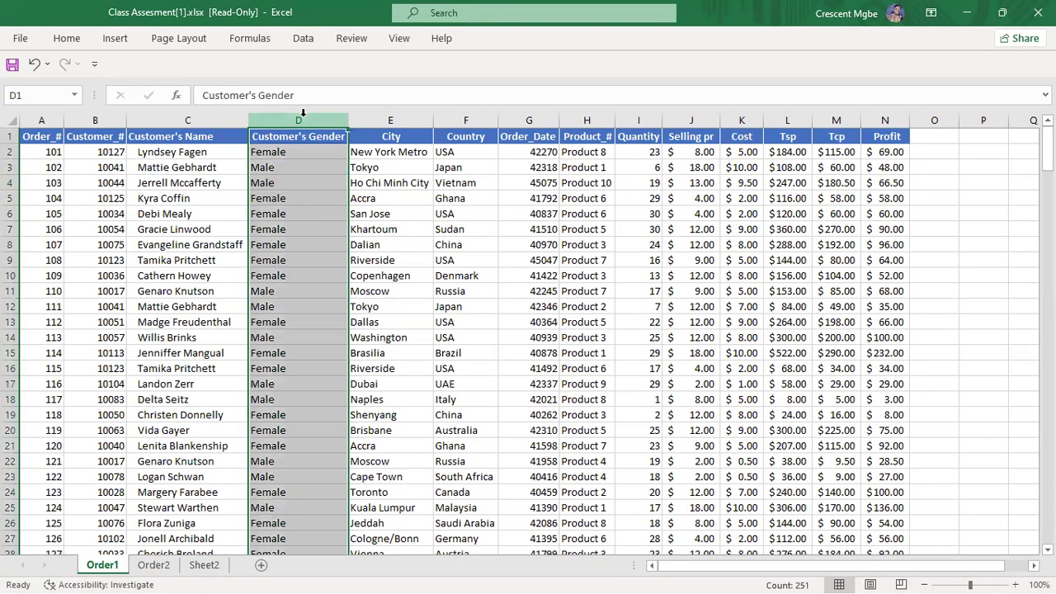
click(295, 350)
click(290, 310)
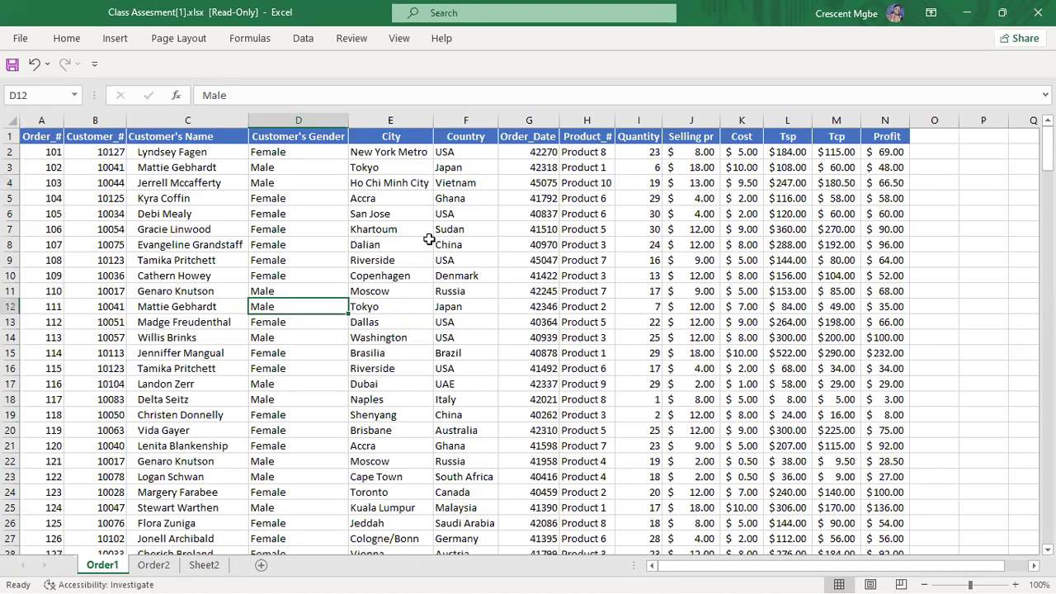
click(408, 115)
click(406, 246)
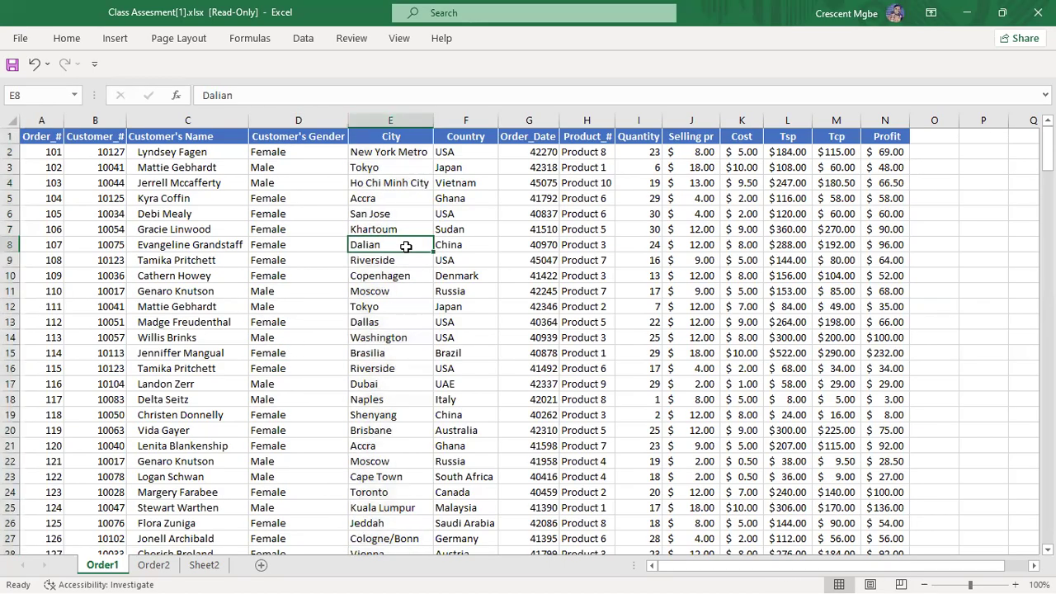
click(405, 308)
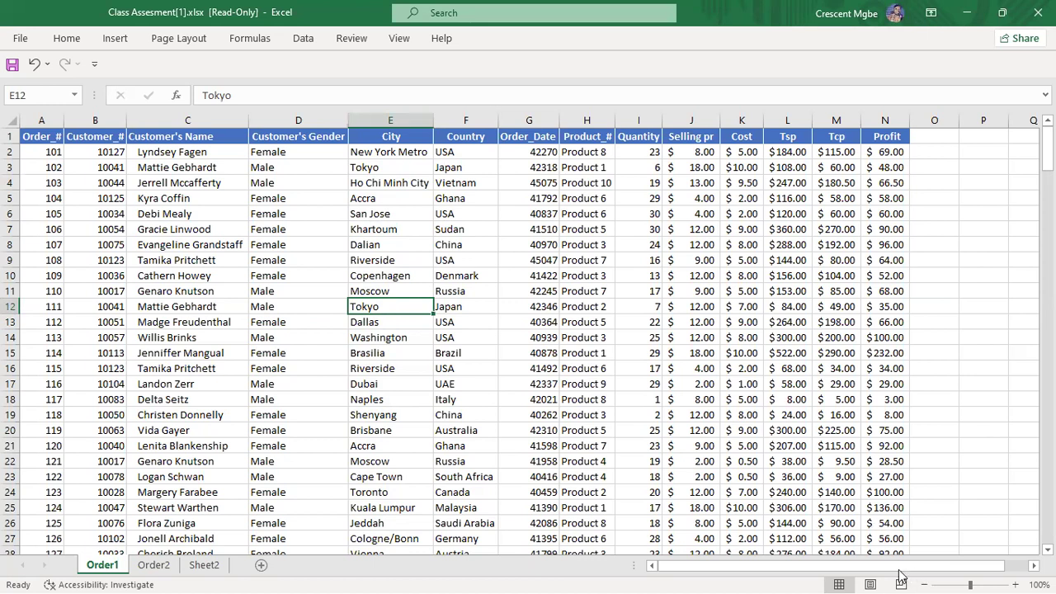
Minimize the open Excel and WhatsApp windows down to the desktop, and switch back to the Class Assesment[1].xlsx workbook
click(967, 12)
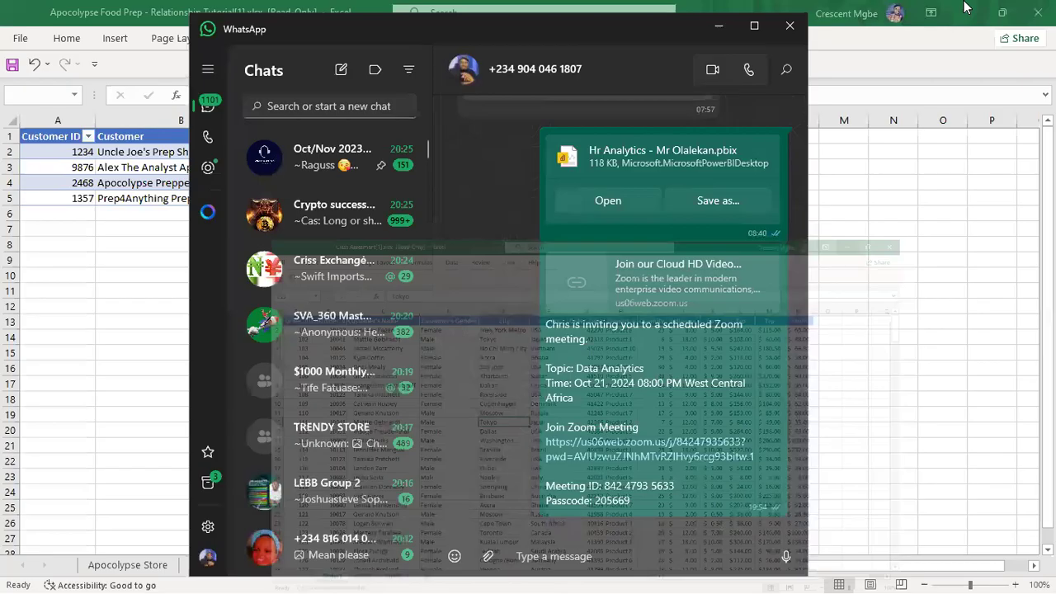
click(719, 25)
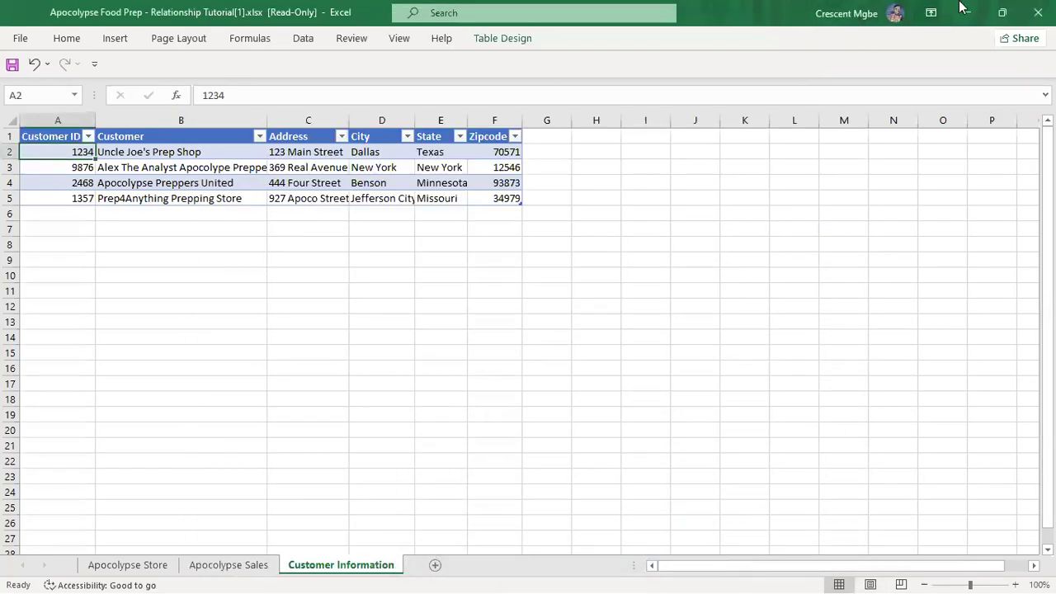
click(967, 11)
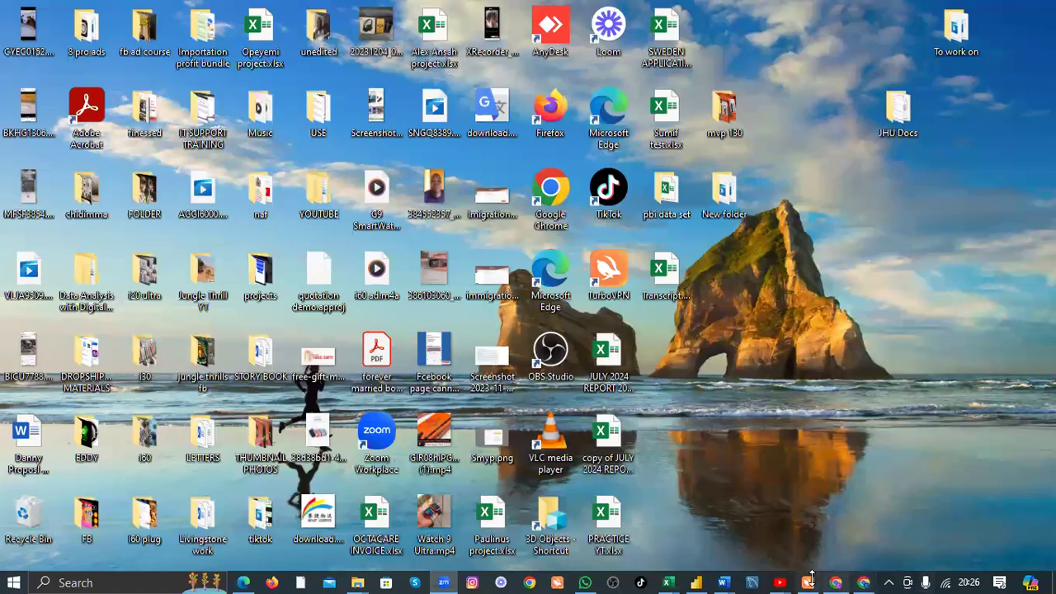
mouse_move(666, 579)
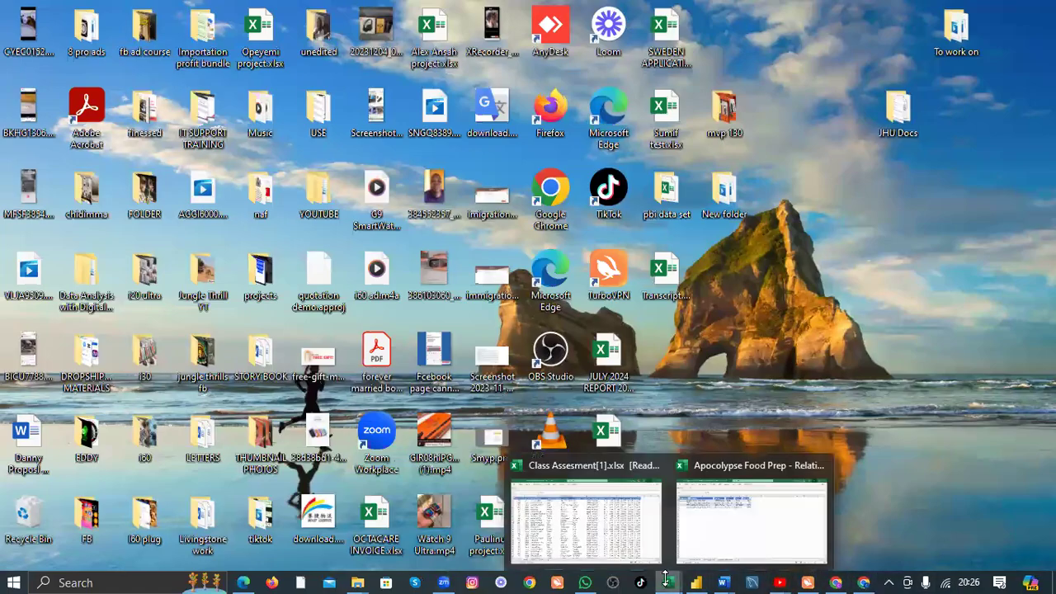
click(591, 517)
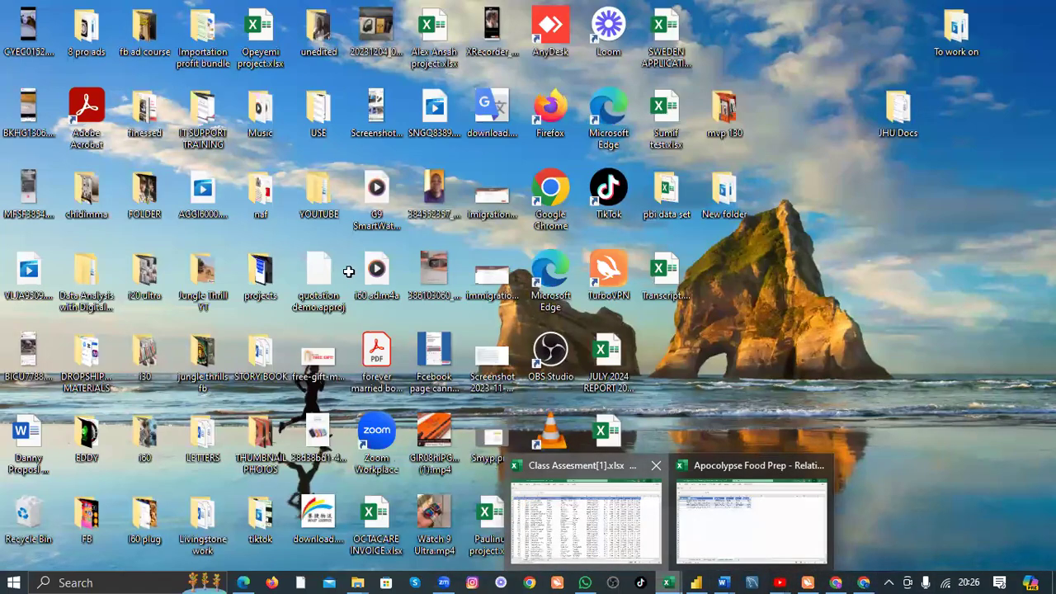
Review the City and Customer's Gender columns and a Country entry in the Order1 sheet
click(380, 228)
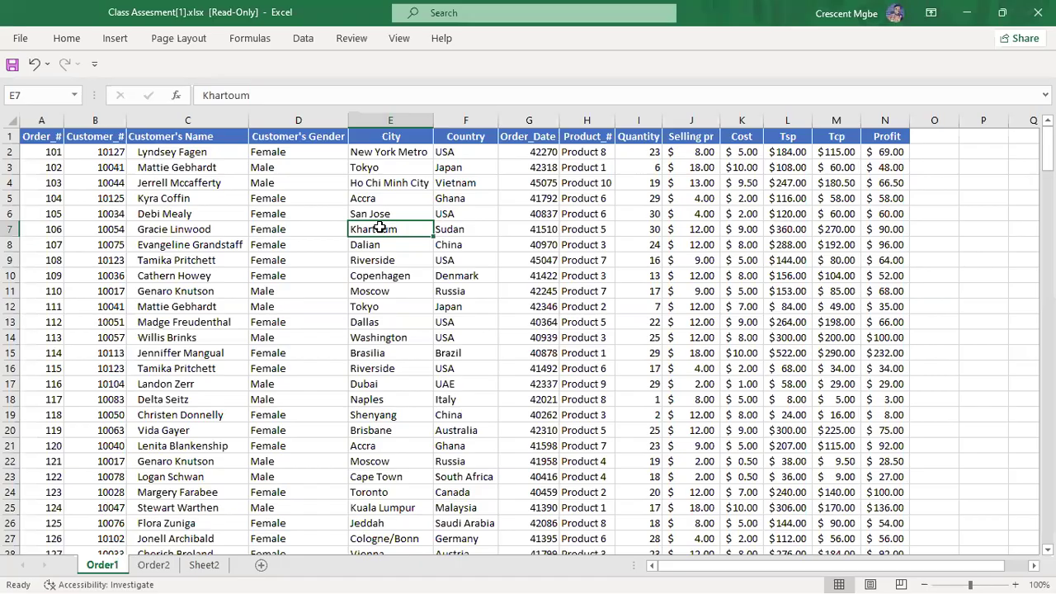
click(391, 119)
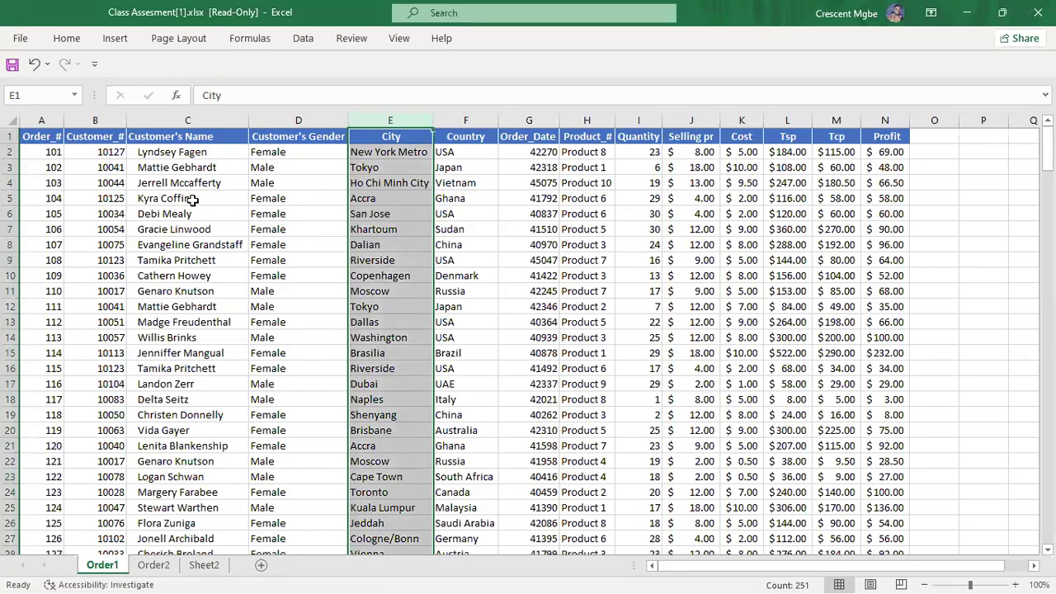
click(300, 120)
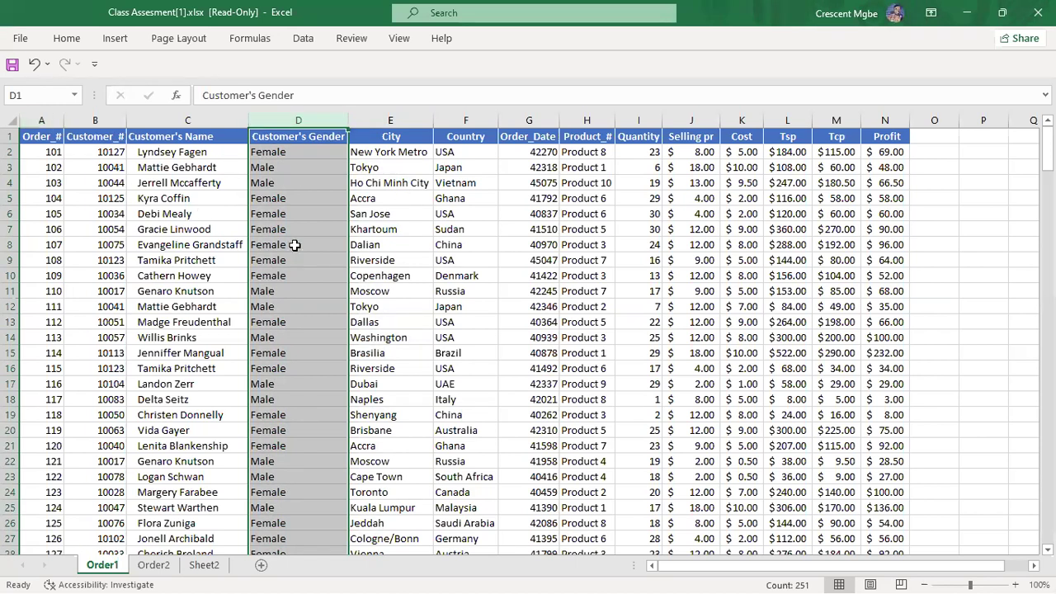
click(468, 212)
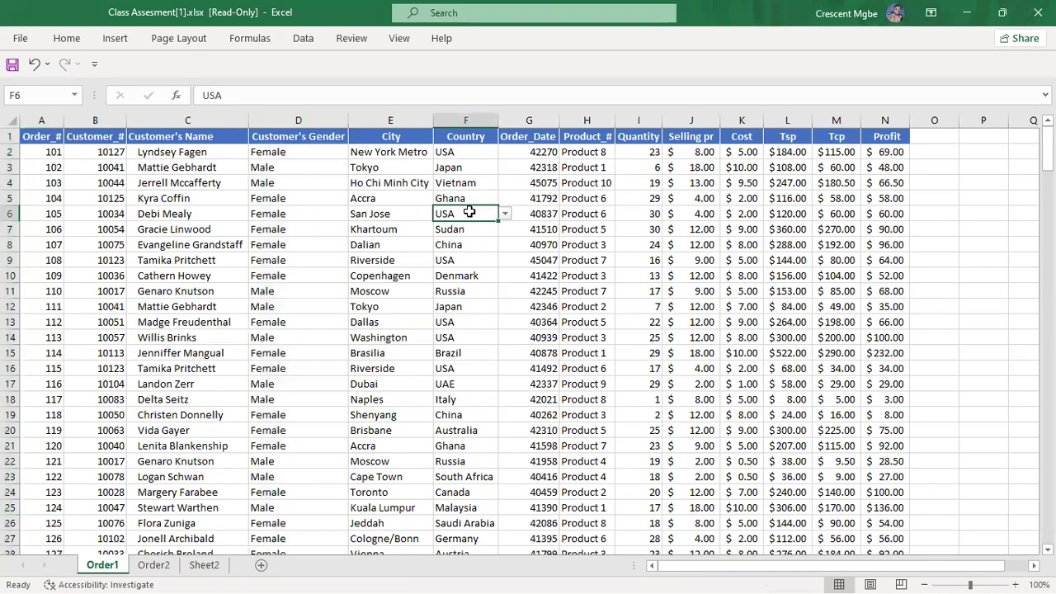
Examine the Order_# column of the Order1 sheet and several of its entries between rows 2 and 10
click(42, 120)
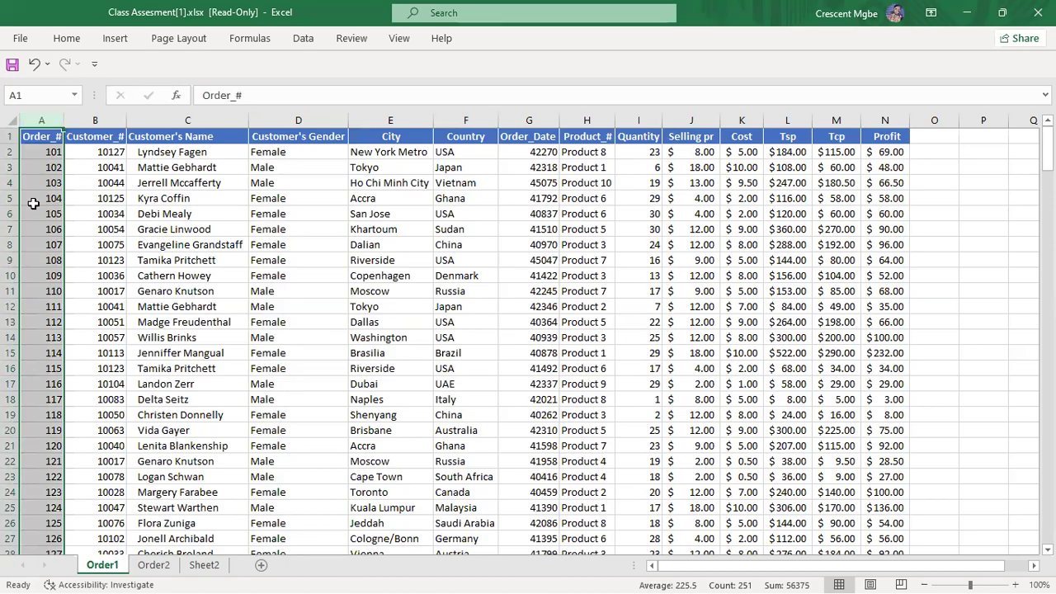
click(47, 150)
click(47, 164)
click(45, 188)
click(51, 216)
click(53, 244)
click(52, 275)
click(45, 120)
Compare the Order_#, Customer_#, Customer's Name, Customer's Gender and City columns as whole fields
click(94, 115)
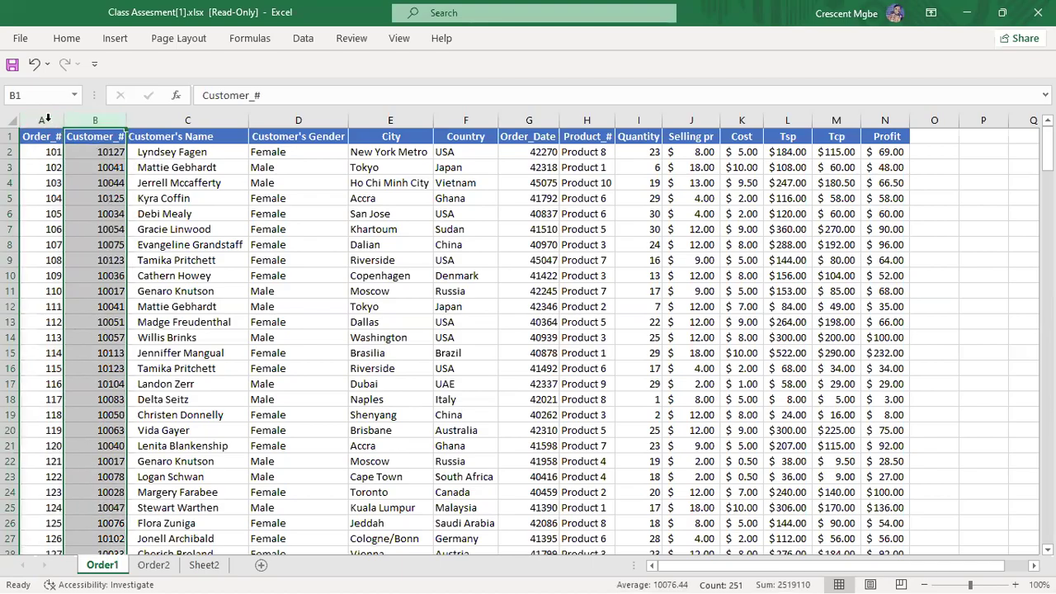
click(37, 117)
click(83, 118)
click(156, 118)
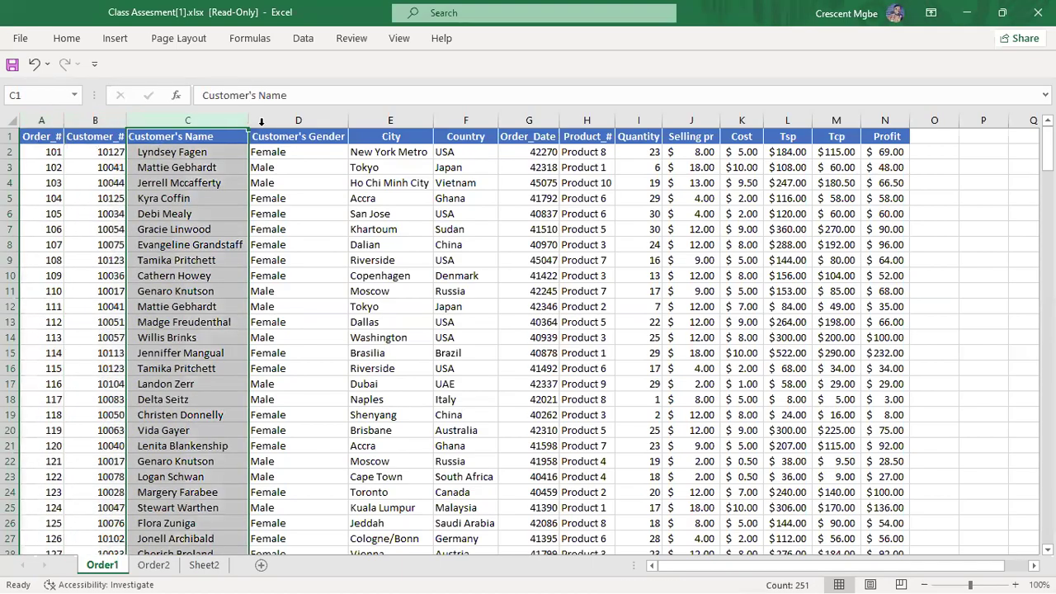
click(307, 120)
click(394, 118)
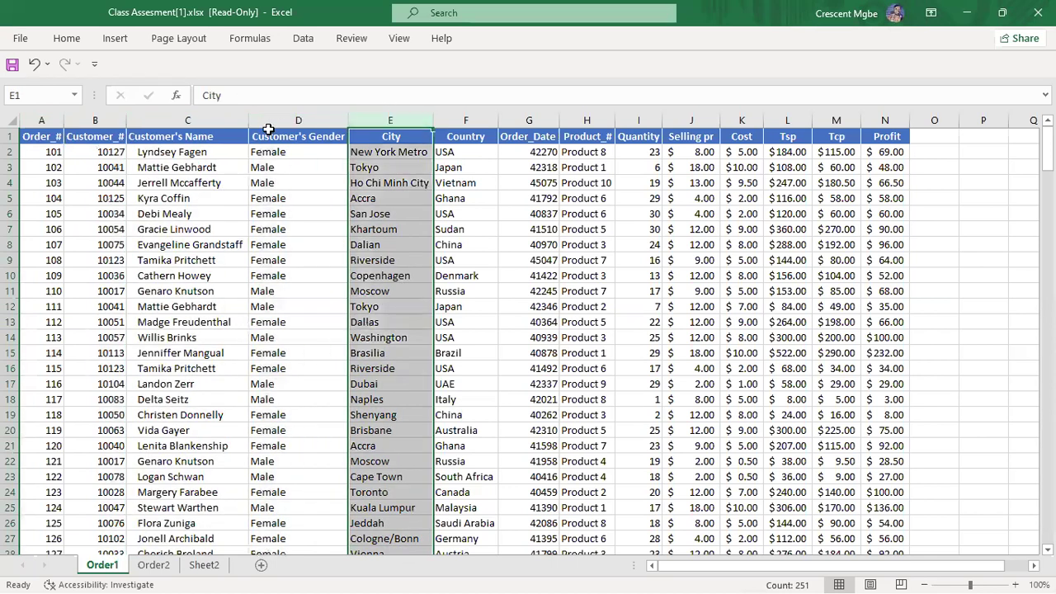
click(41, 122)
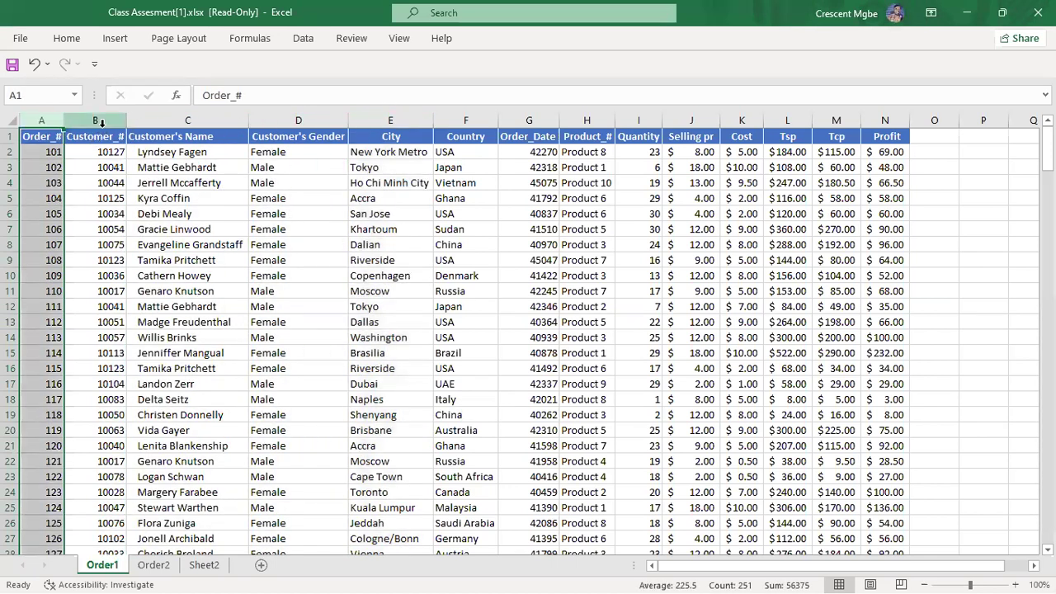
click(100, 121)
click(147, 120)
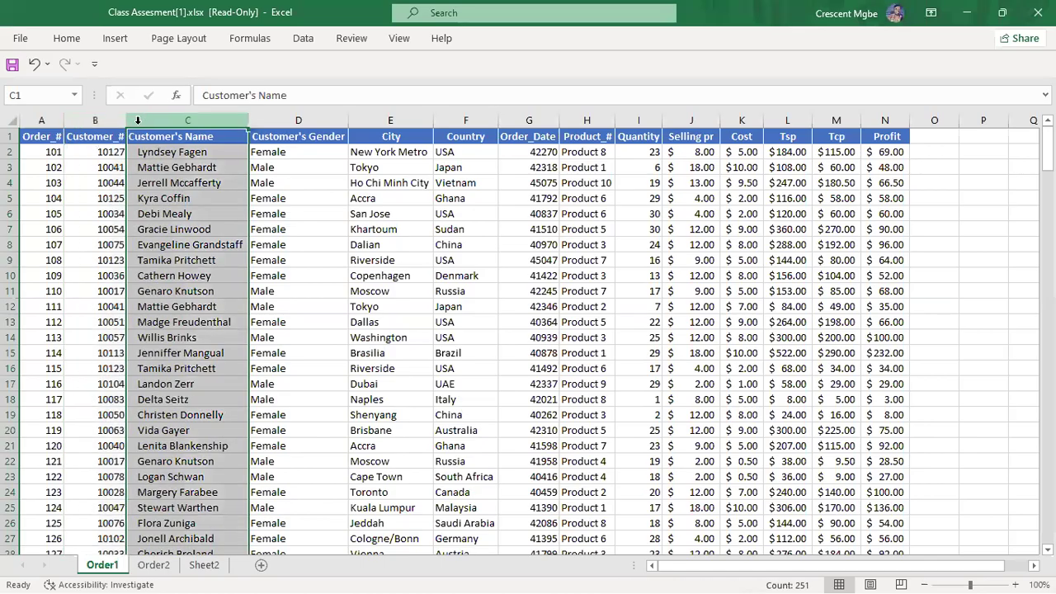
Examine whether the Order_# column identifies each order, checking individual order numbers between rows 2 and 9
click(50, 120)
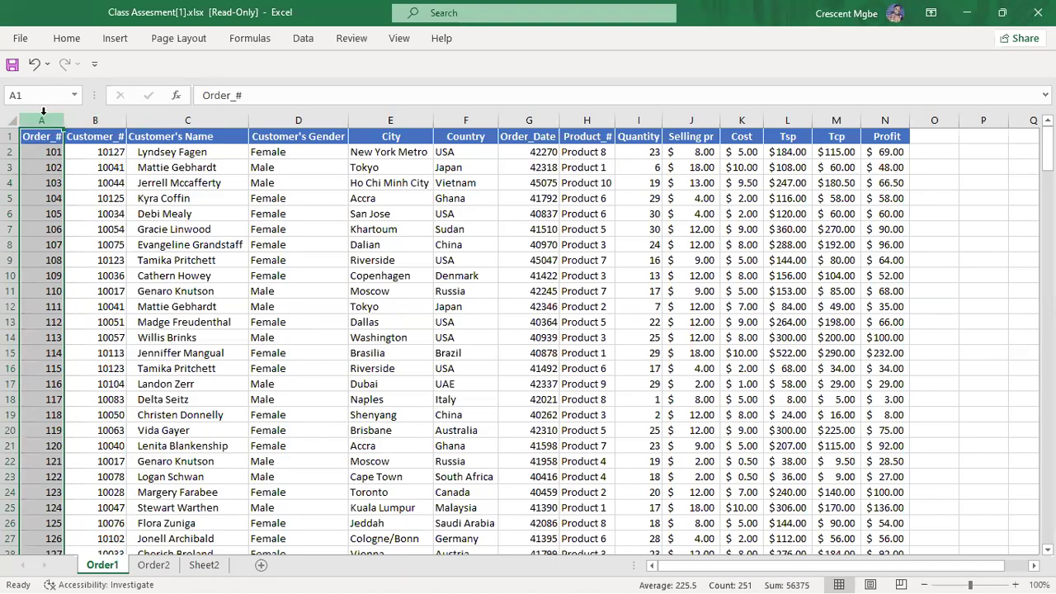
click(42, 157)
click(53, 169)
click(49, 200)
click(49, 231)
click(51, 258)
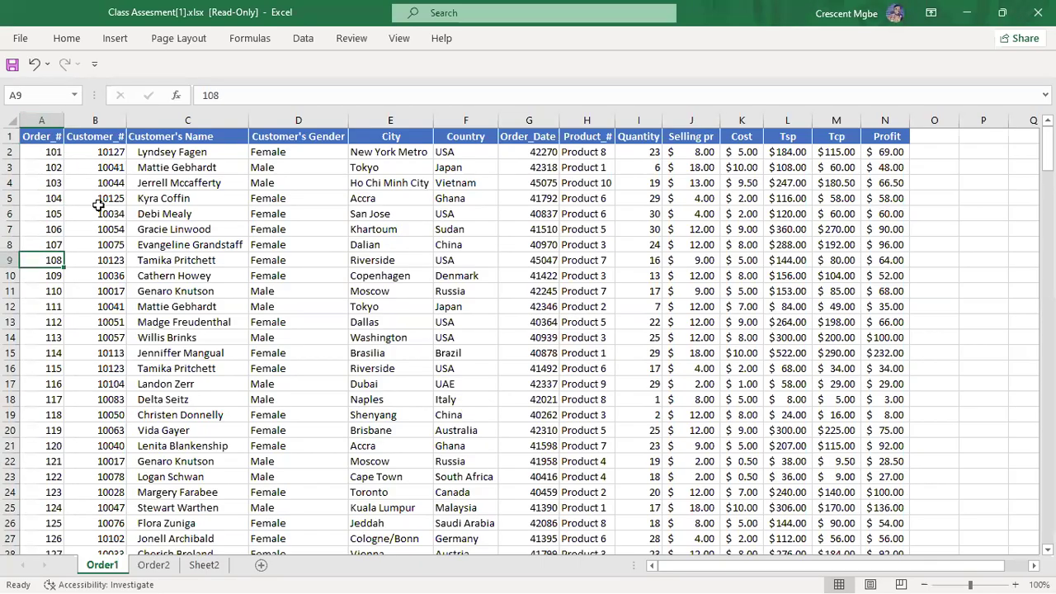
click(38, 119)
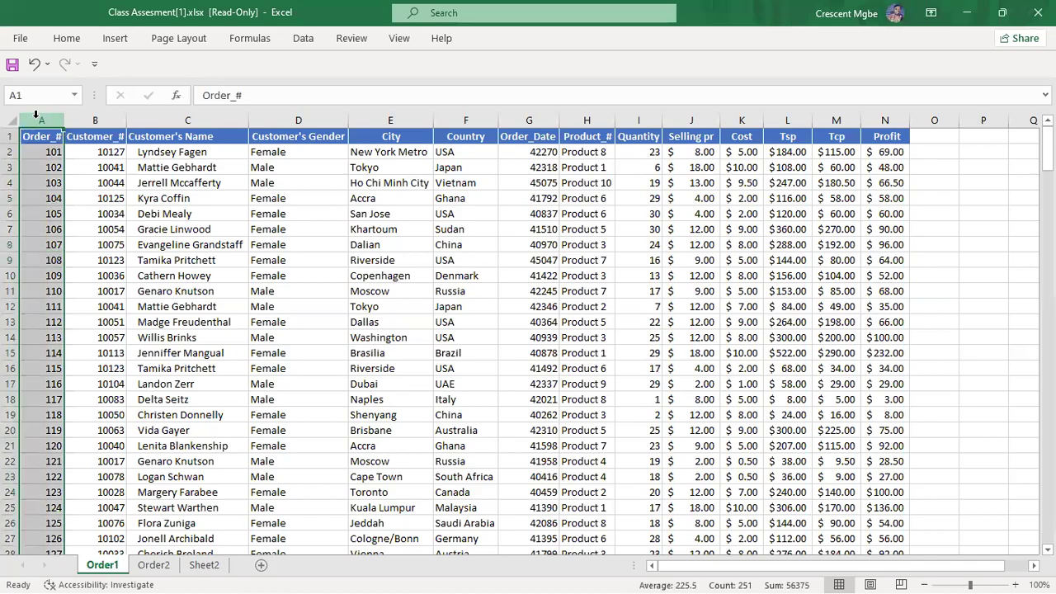
click(45, 168)
click(50, 199)
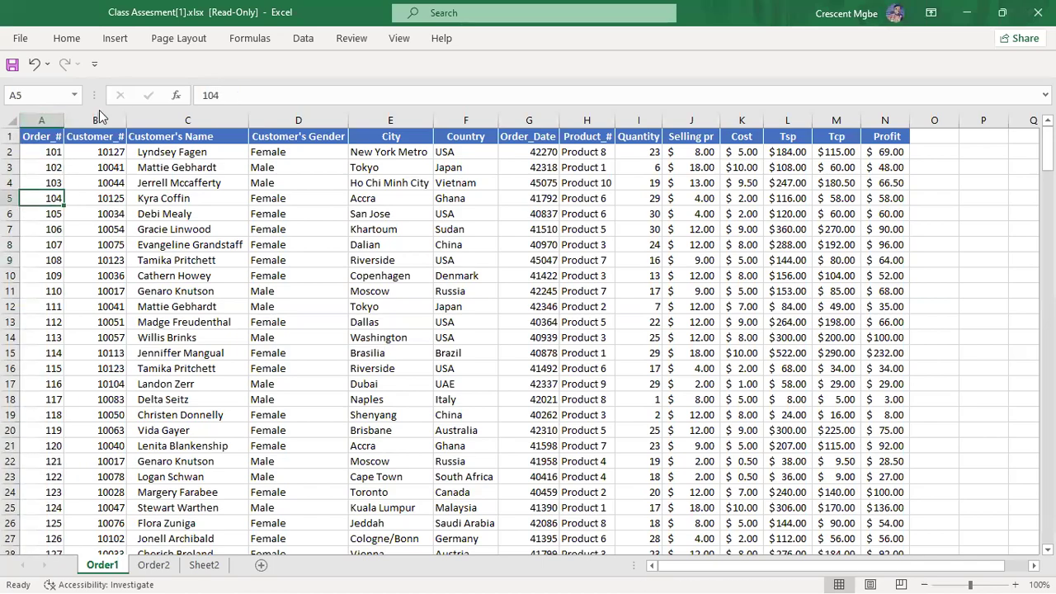
Examine individual entries in the Customer_# column between rows 2 and 7
click(101, 154)
click(105, 170)
click(105, 203)
click(105, 231)
click(100, 152)
Examine the first order record in row 2 field by field, from Order_# through the customer details to Order_Date
click(38, 148)
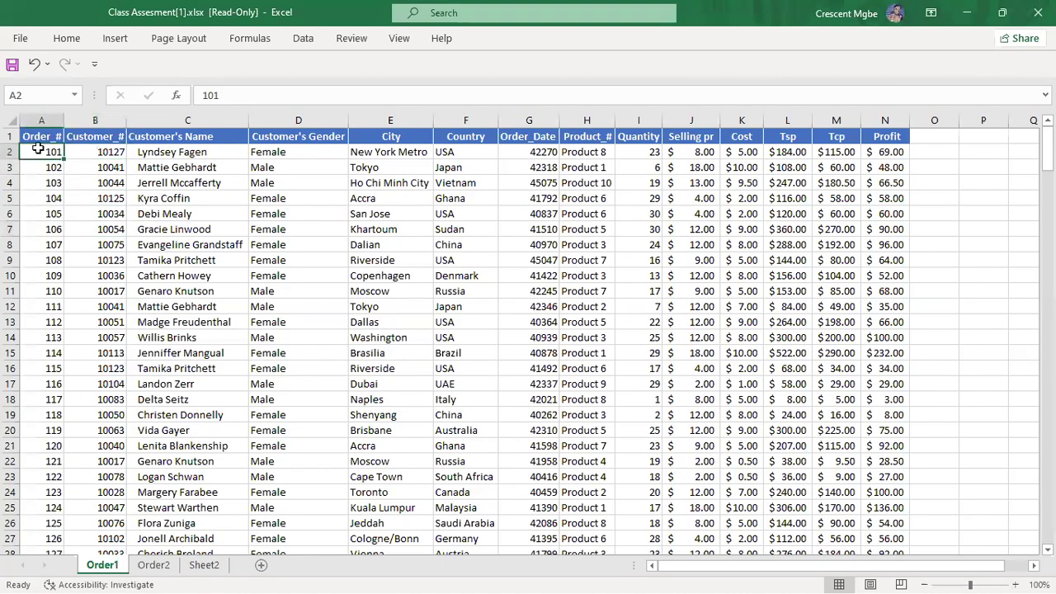
click(189, 151)
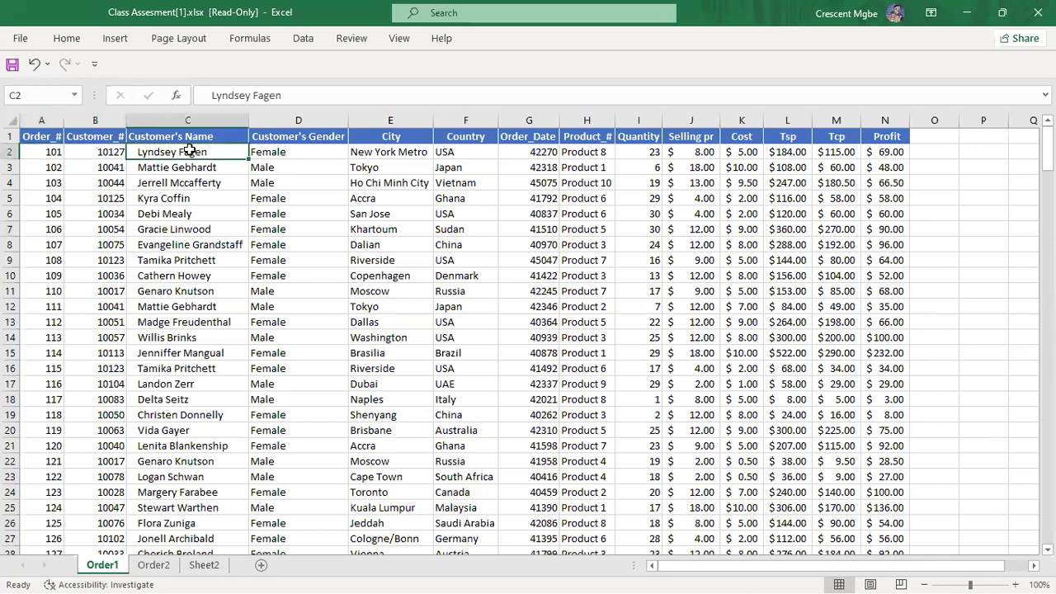
click(295, 154)
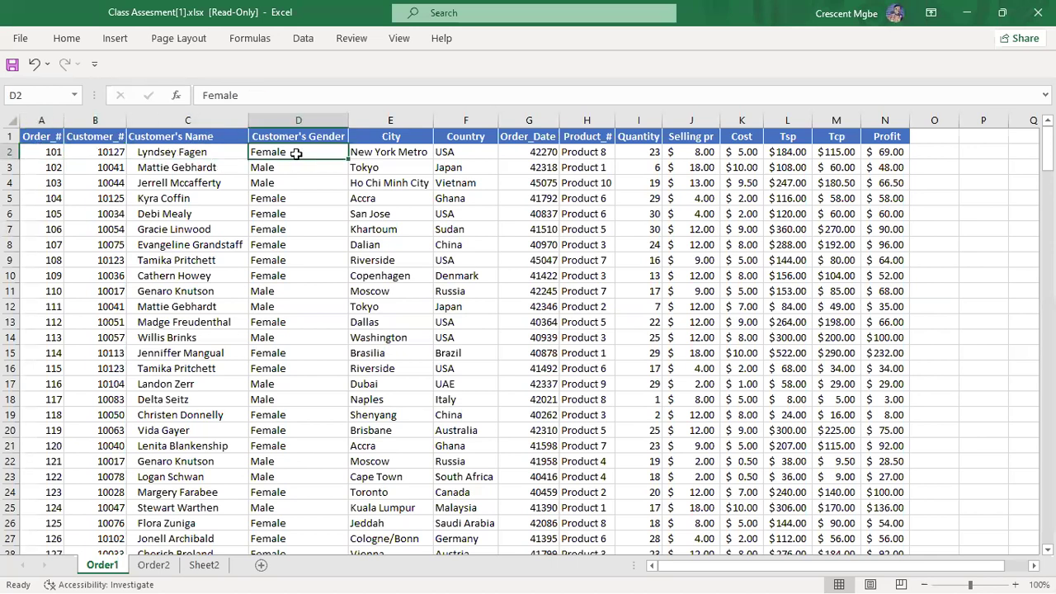
click(410, 152)
click(471, 151)
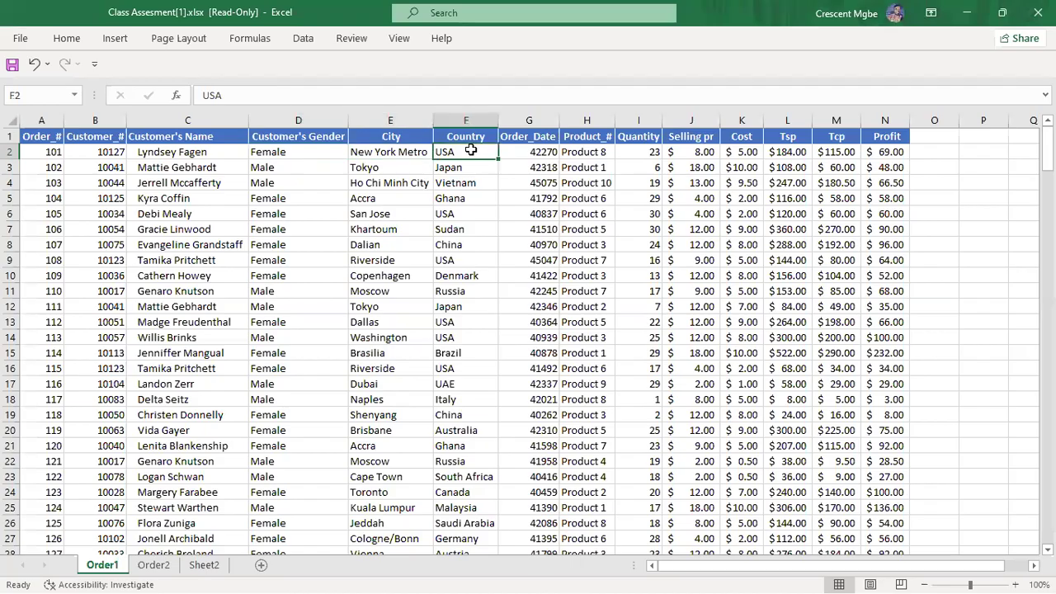
click(549, 154)
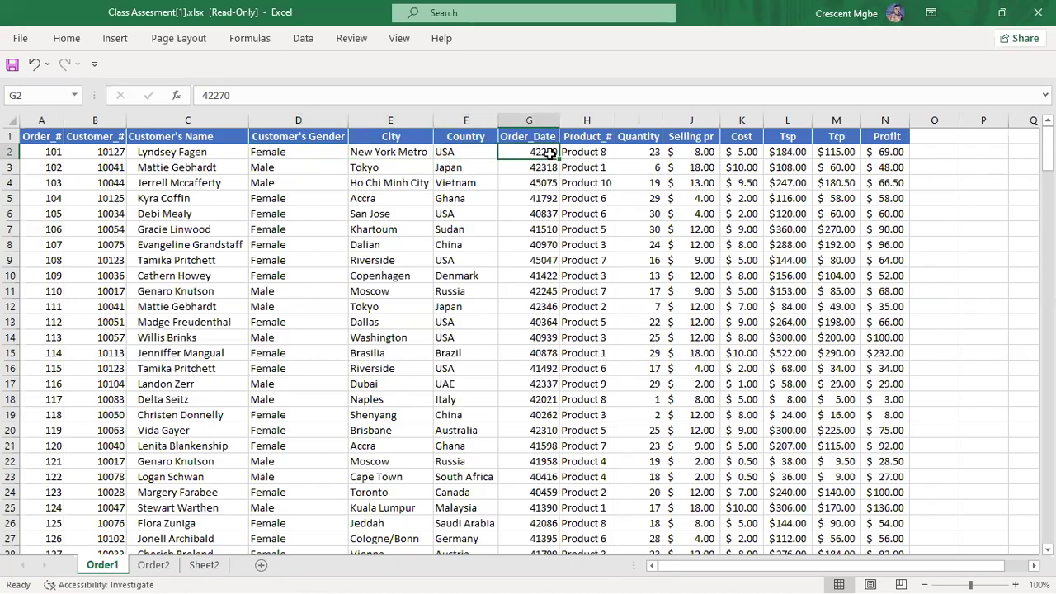
Examine the Order_Date values in rows 2 to 4 and at the end of the Order1 data
click(399, 149)
click(543, 151)
click(540, 182)
click(533, 152)
mouse_move(533, 151)
mouse_down()
mouse_move(545, 386)
mouse_move(533, 160)
mouse_up()
click(532, 182)
click(528, 152)
key(ctrl+Down)
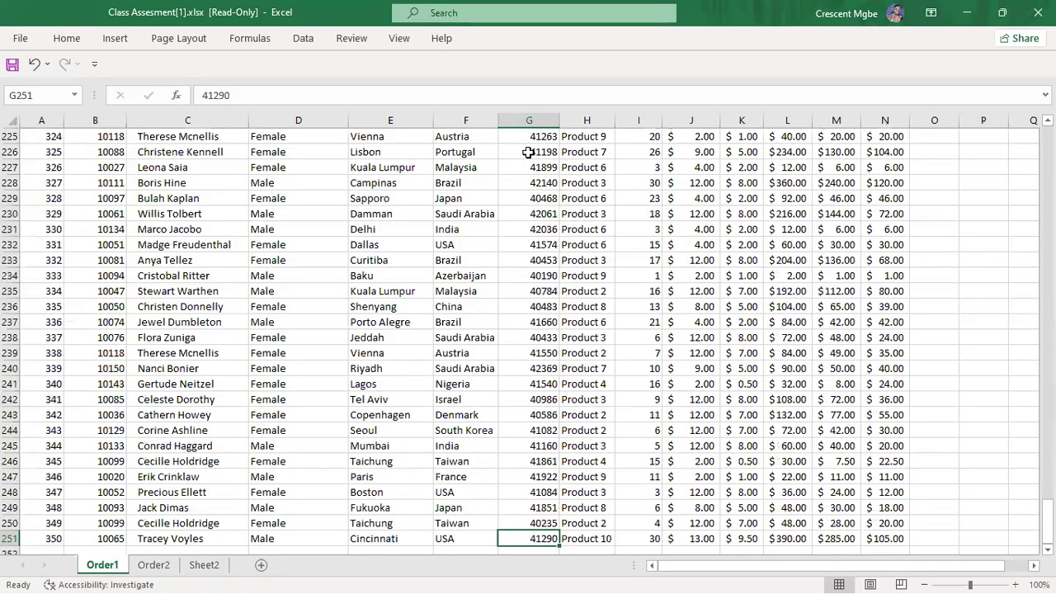
drag(1048, 518, 1048, 164)
scroll(570, 175, up, 3)
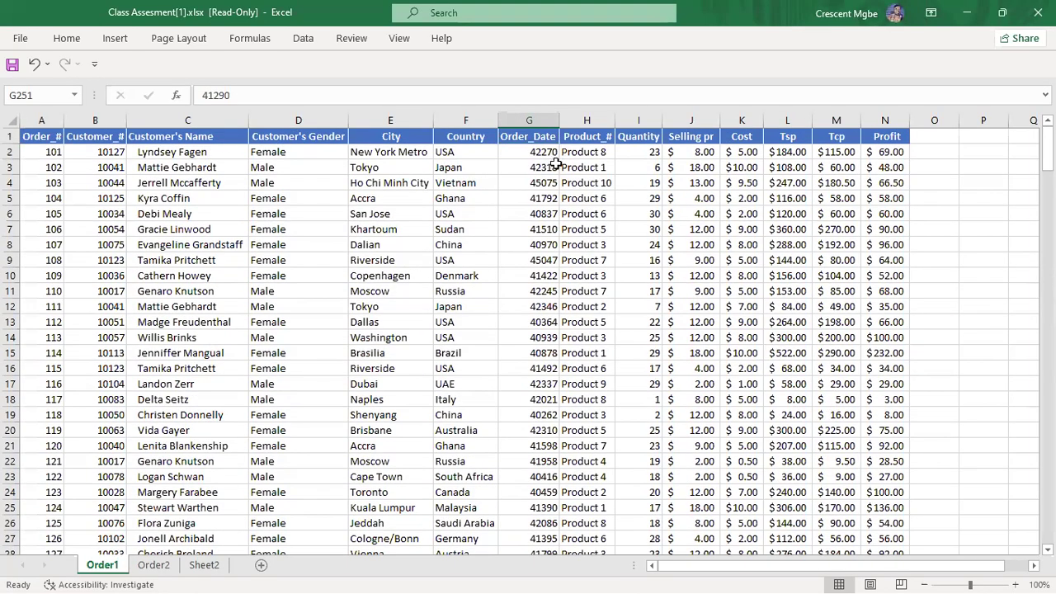
Format the Order_Date values in G2:G251 of the Order1 sheet as Short Date
click(541, 149)
key(alt+Down)
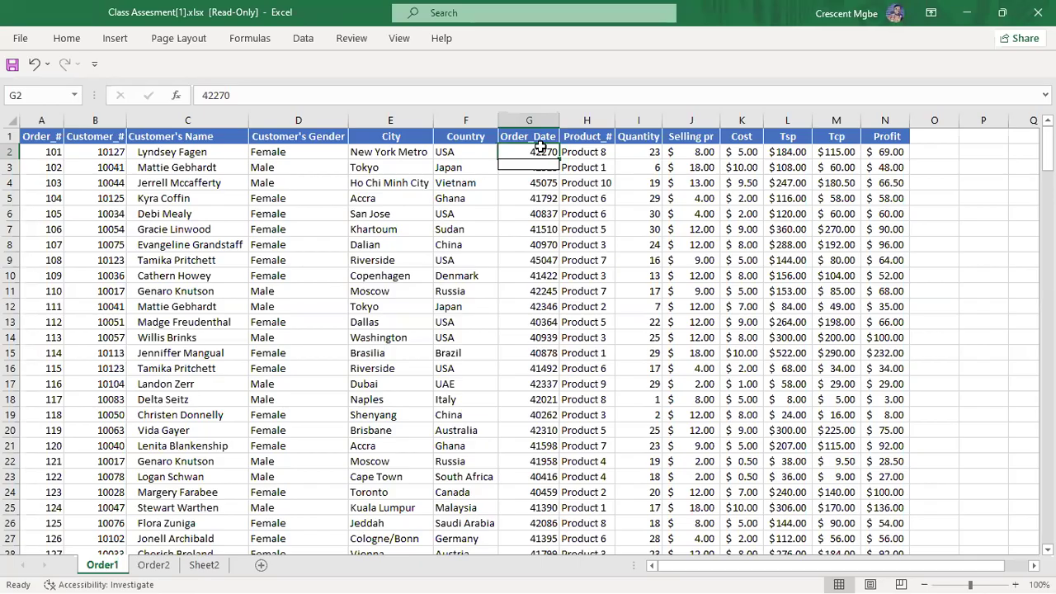
drag(537, 152, 542, 570)
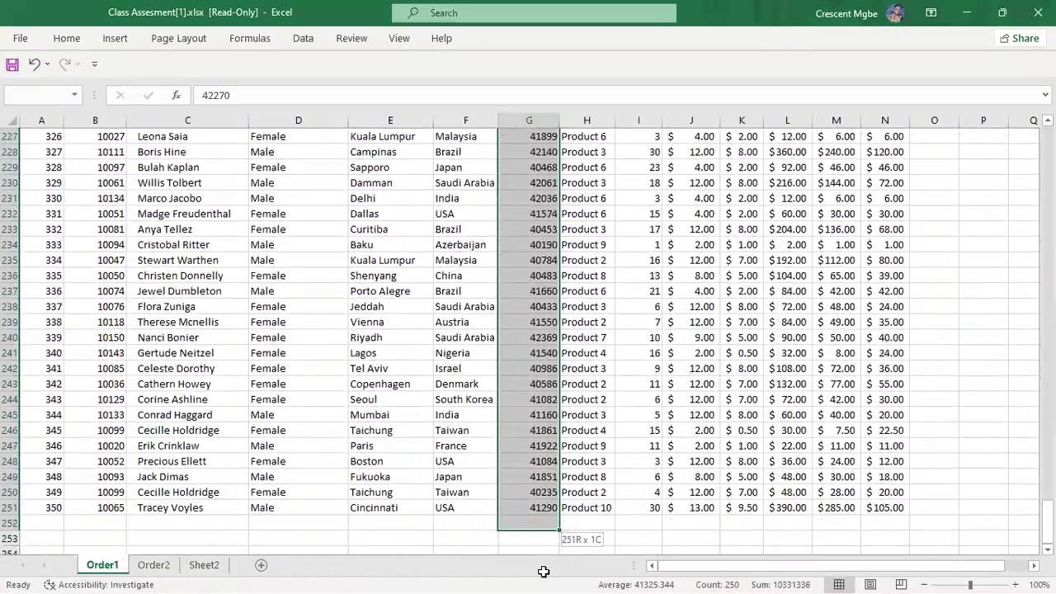
drag(544, 571, 535, 516)
key(shift+Up)
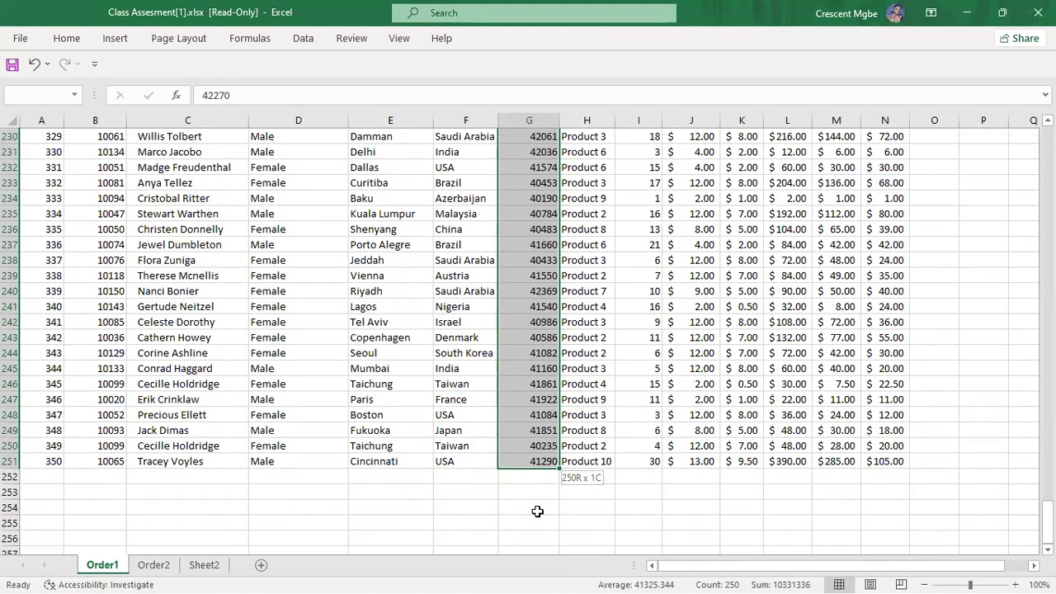
click(66, 39)
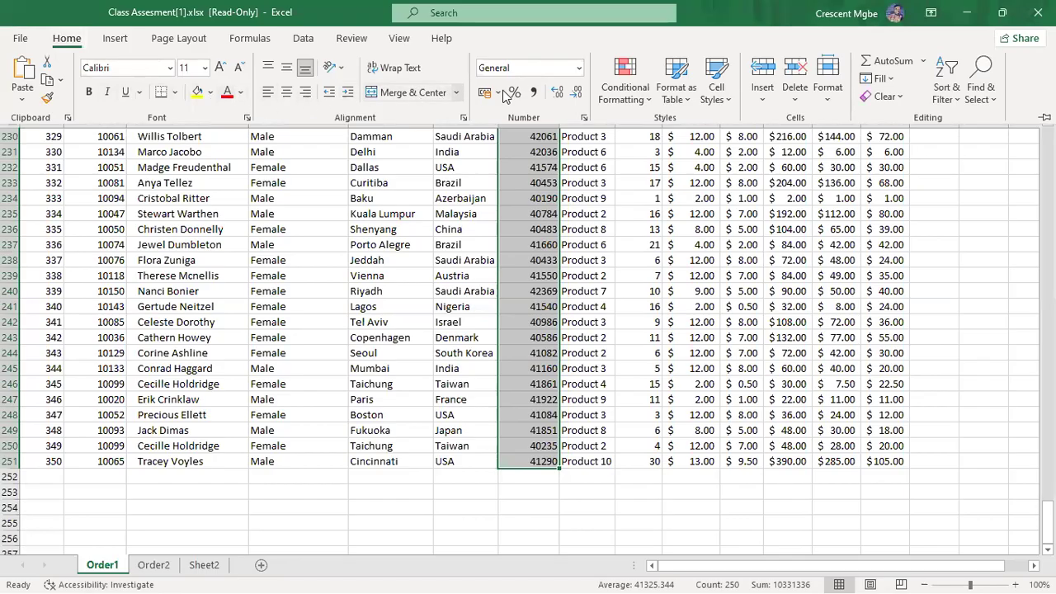
click(580, 68)
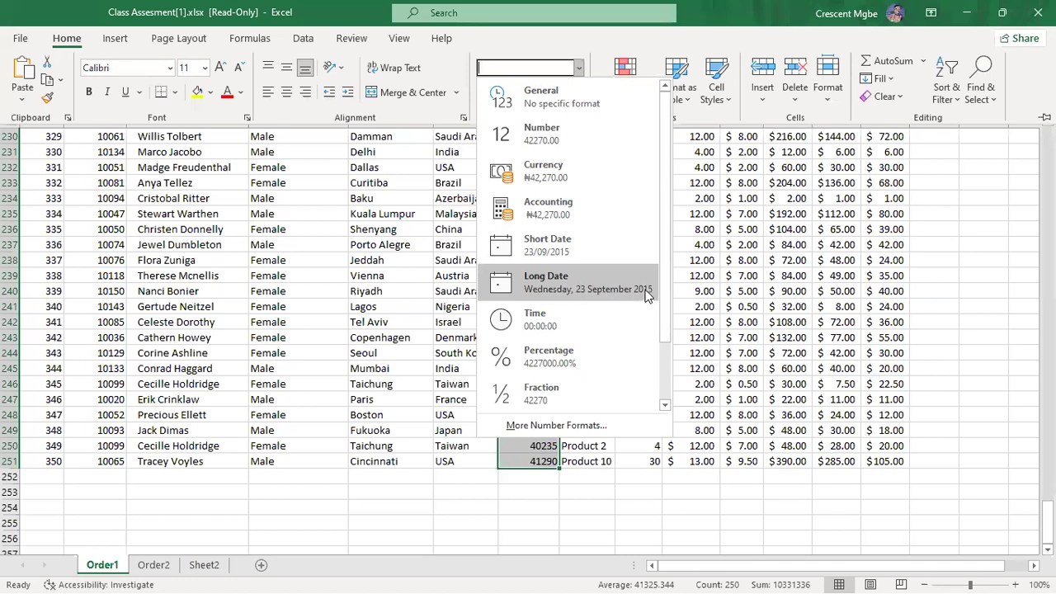
click(544, 247)
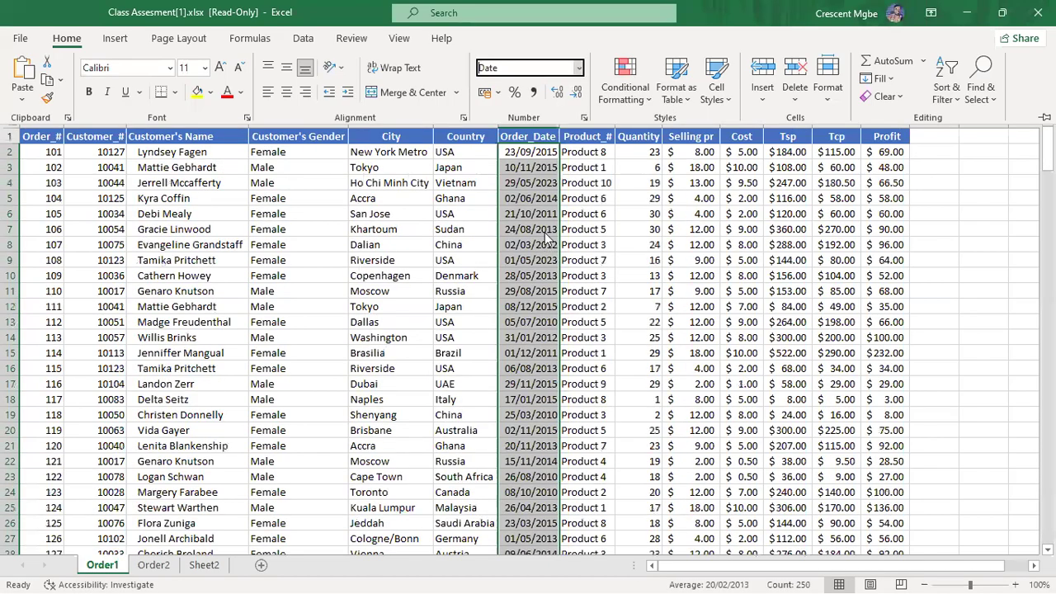
click(513, 156)
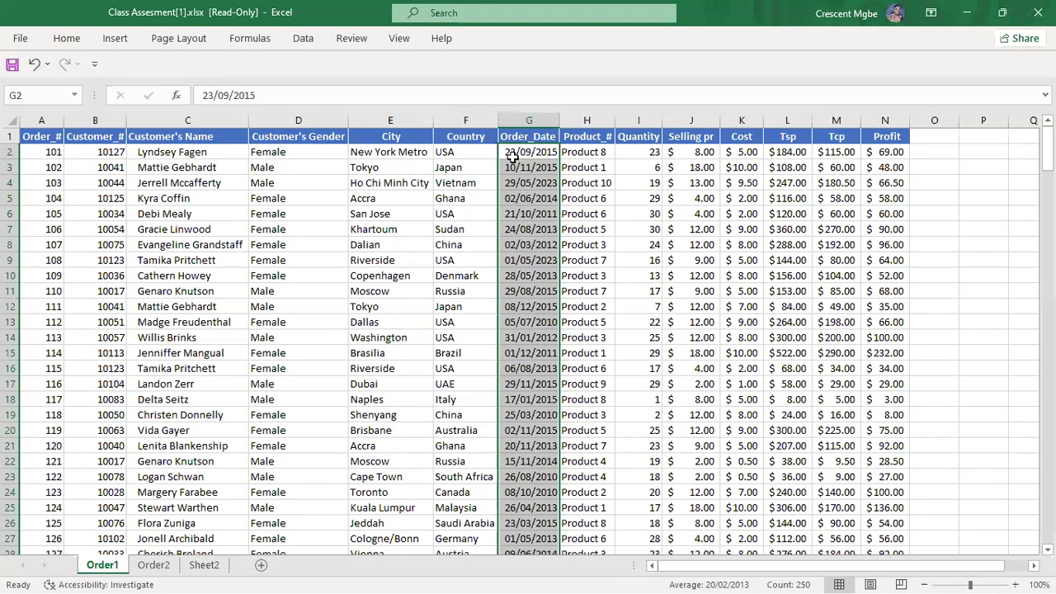
click(444, 213)
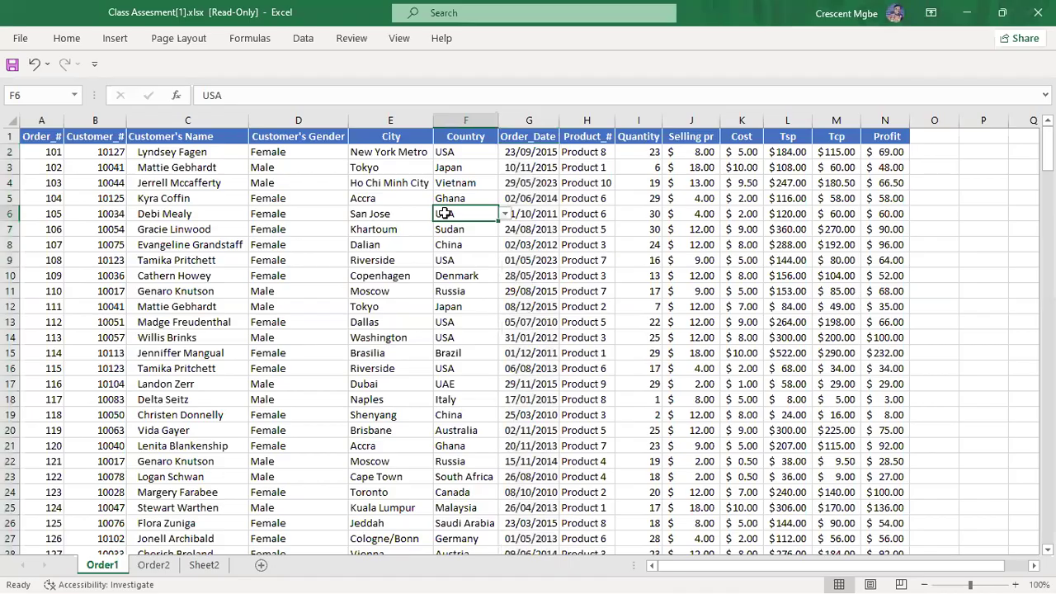
Examine the Product_#, Quantity, Selling pr, Cost, Tsp and Tcp columns of Order1 as whole fields
click(585, 120)
click(638, 120)
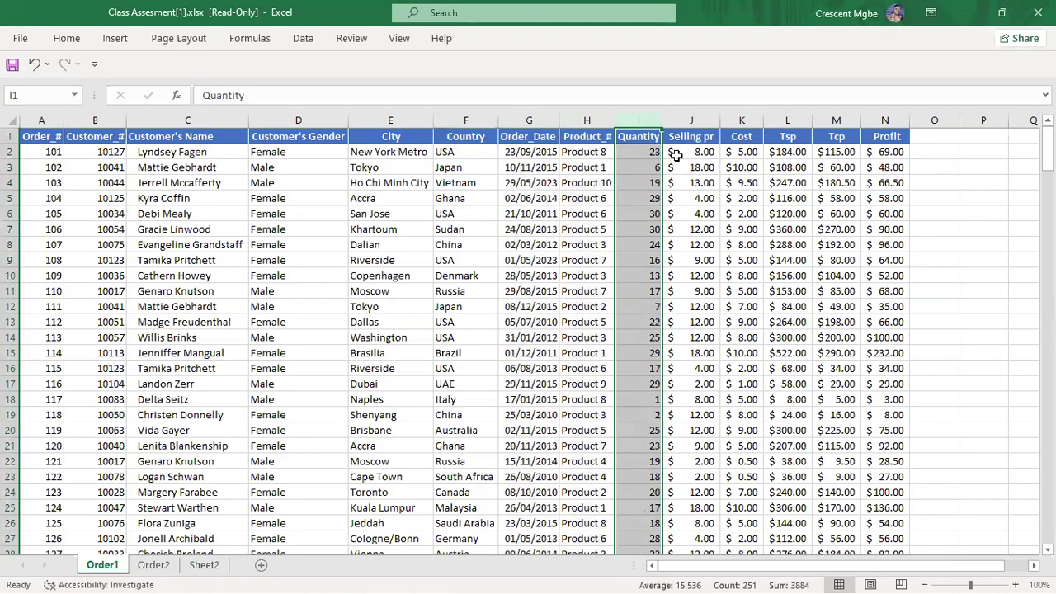
click(689, 119)
click(741, 120)
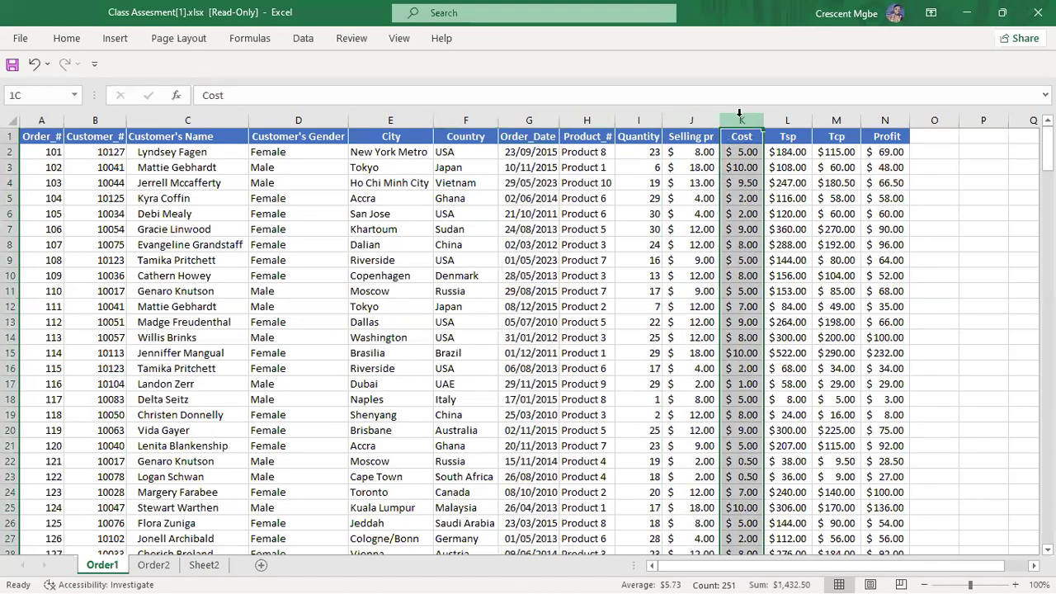
click(790, 119)
click(835, 120)
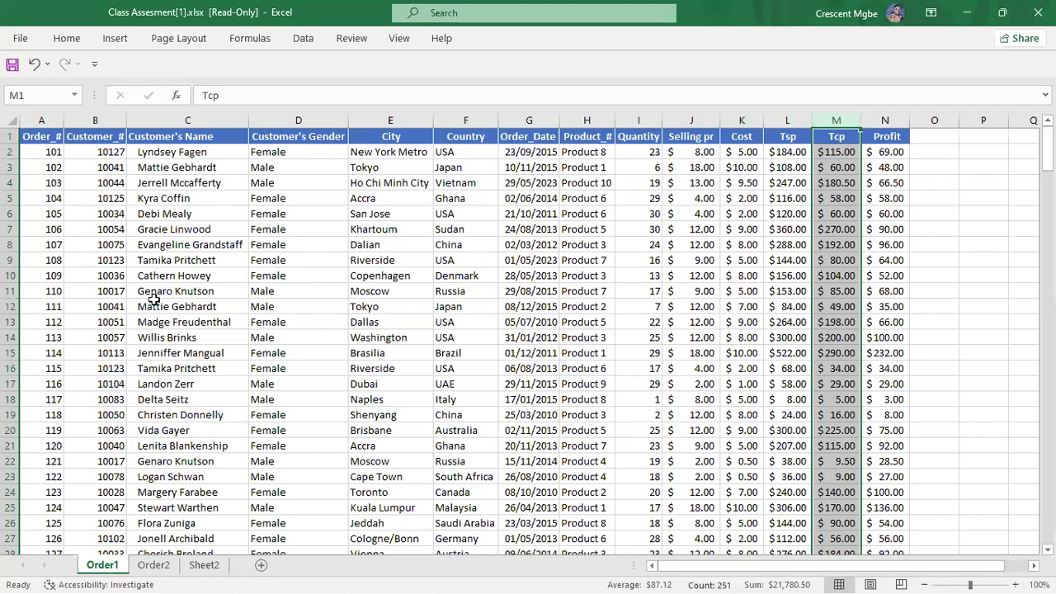
Examine the records on the Order2 sheet and highlight its whole data set
click(154, 565)
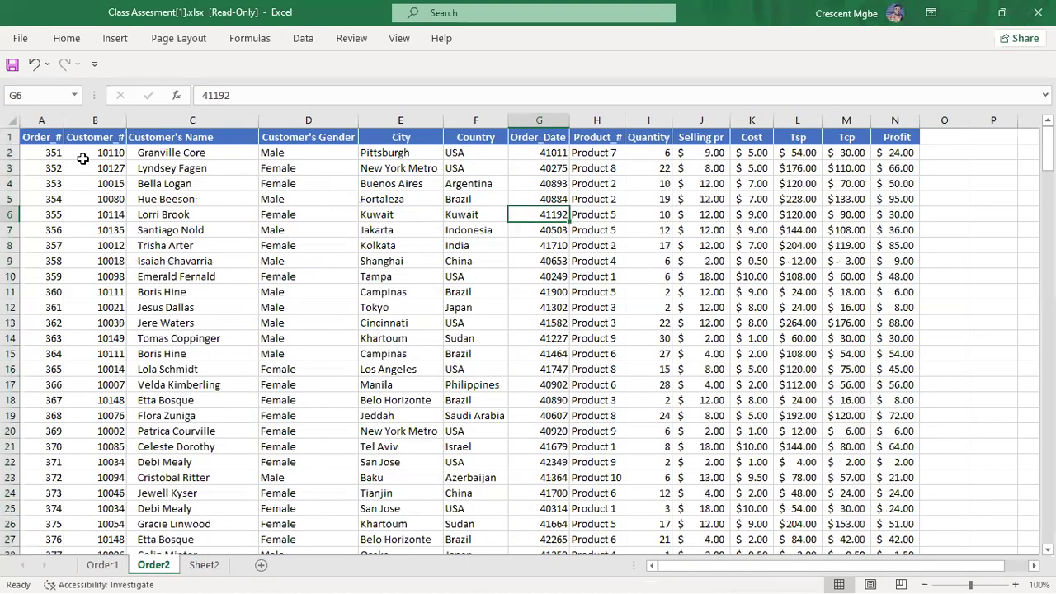
scroll(82, 183, down, 3)
scroll(82, 183, down, 20)
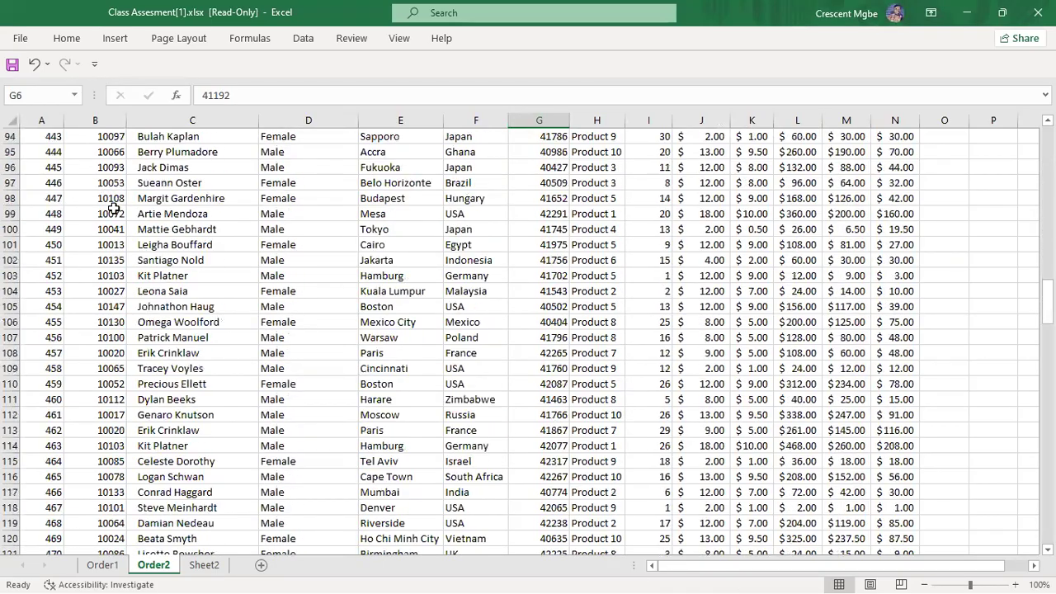
scroll(124, 198, up, 20)
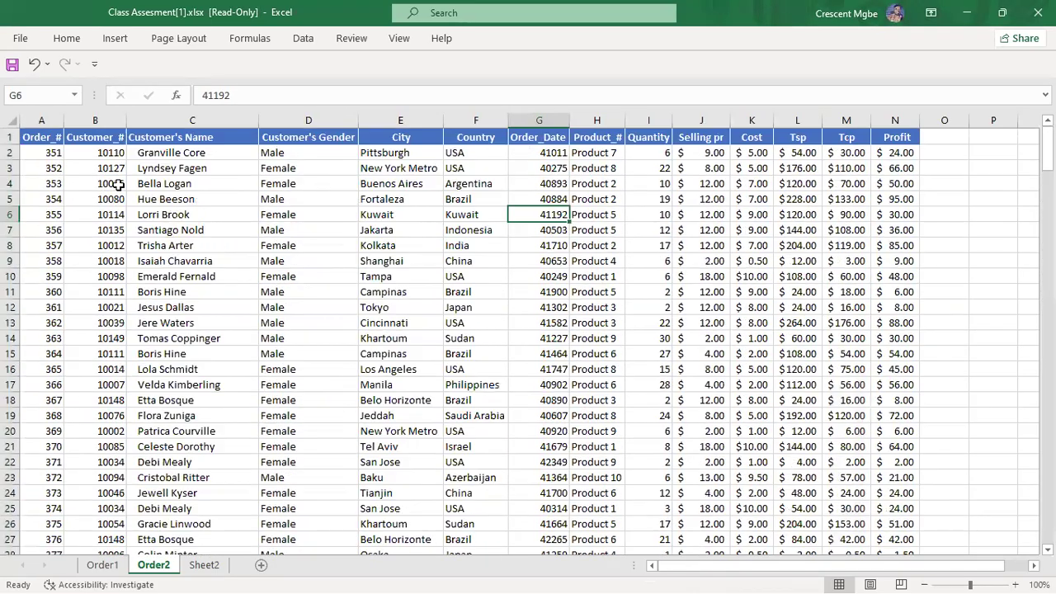
click(11, 120)
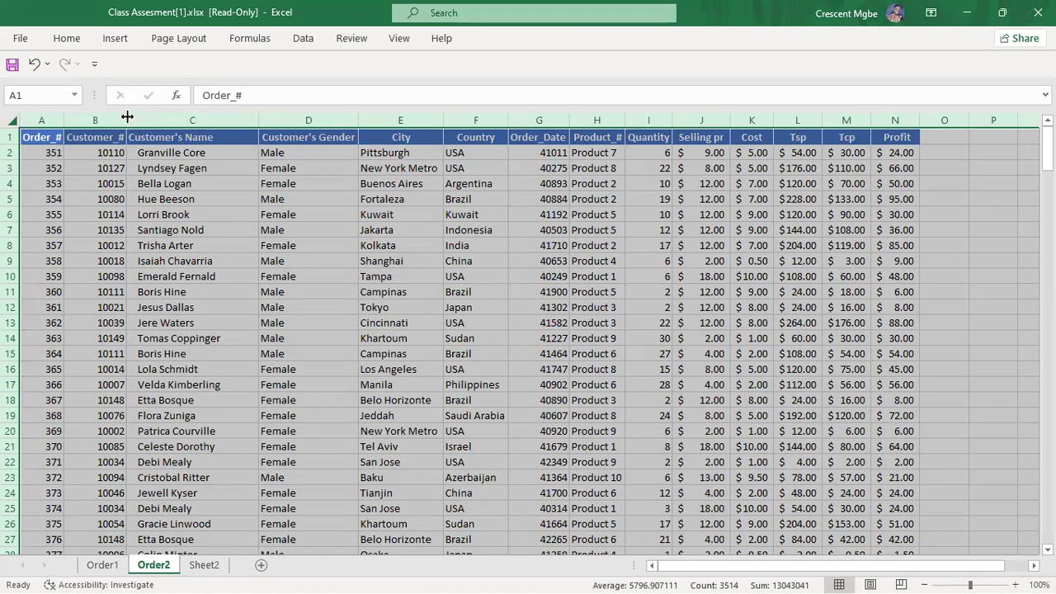
click(131, 324)
Compare the last Order_# on Order1 with the first one on Order2, and look over the tables on Sheet2
click(103, 565)
drag(1047, 154, 1047, 148)
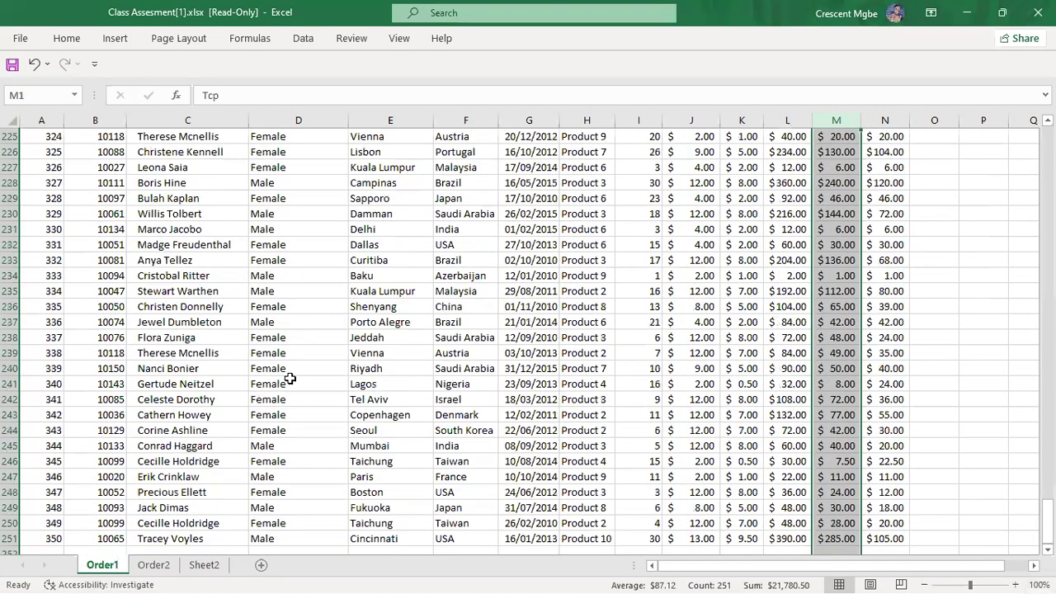
click(50, 539)
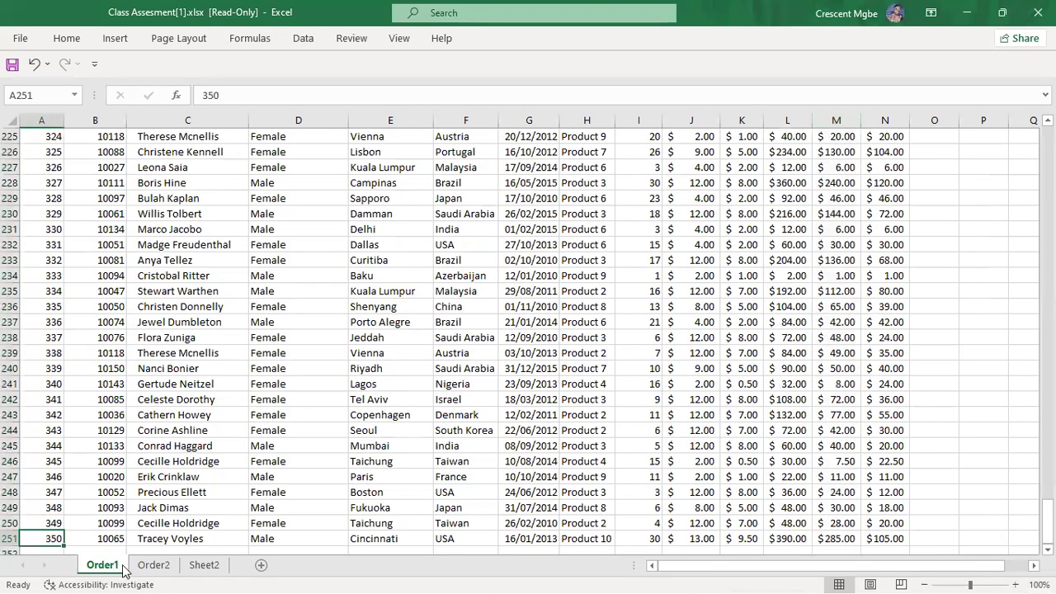
click(154, 565)
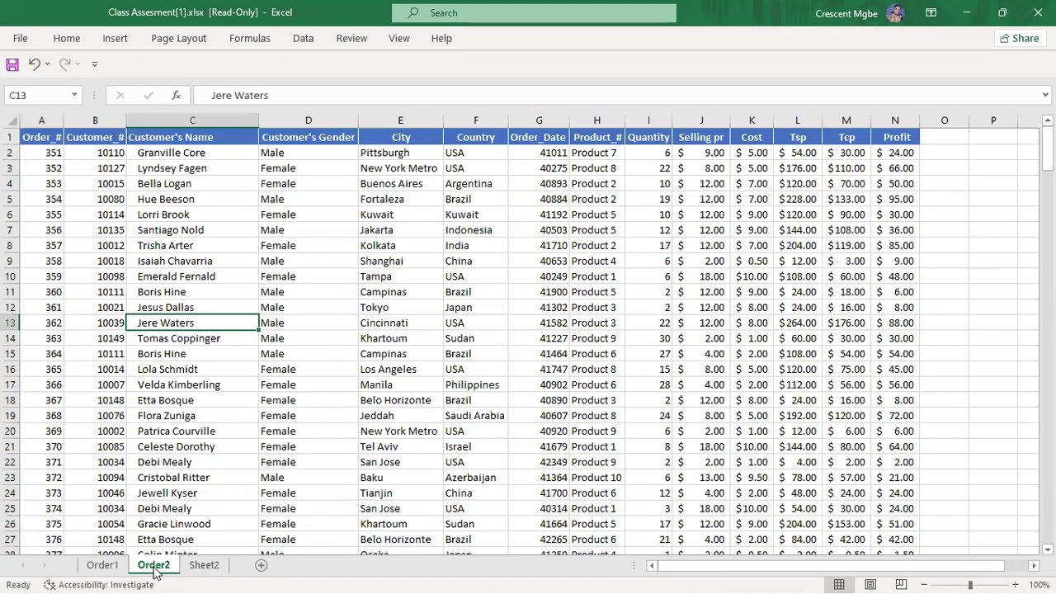
click(51, 153)
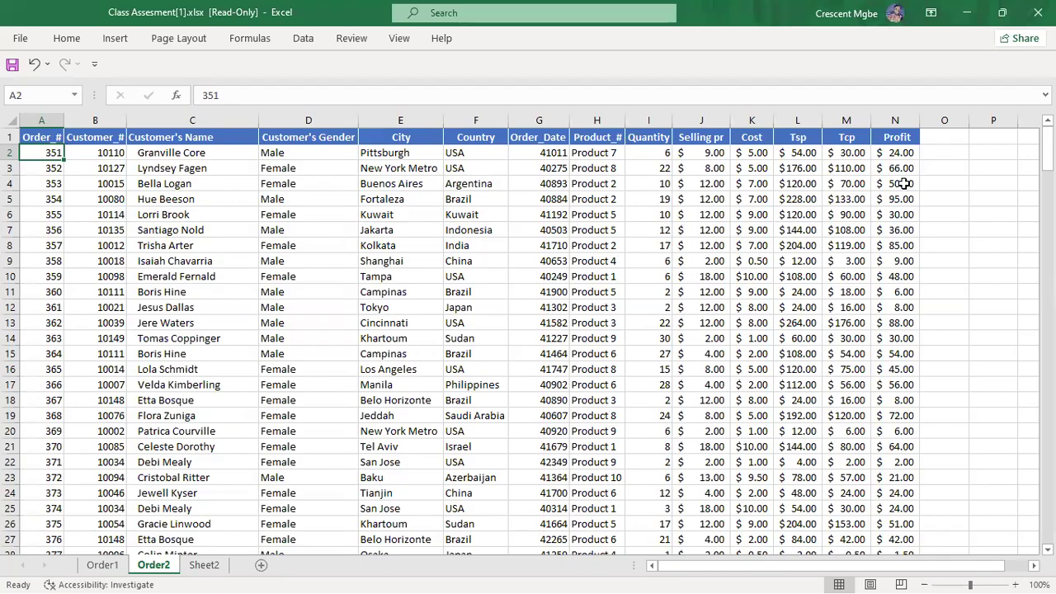
click(949, 180)
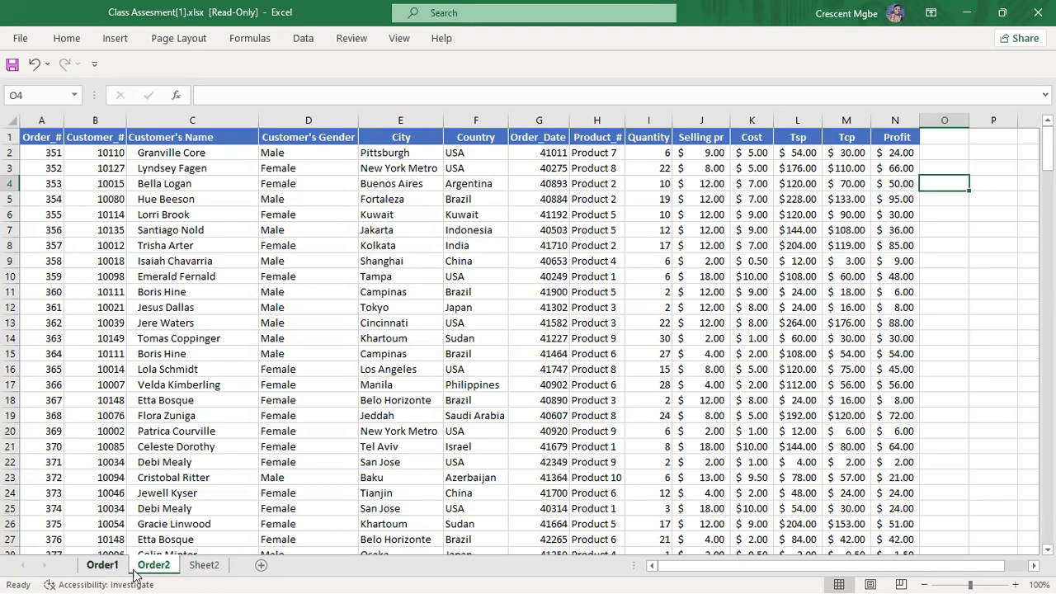
click(202, 568)
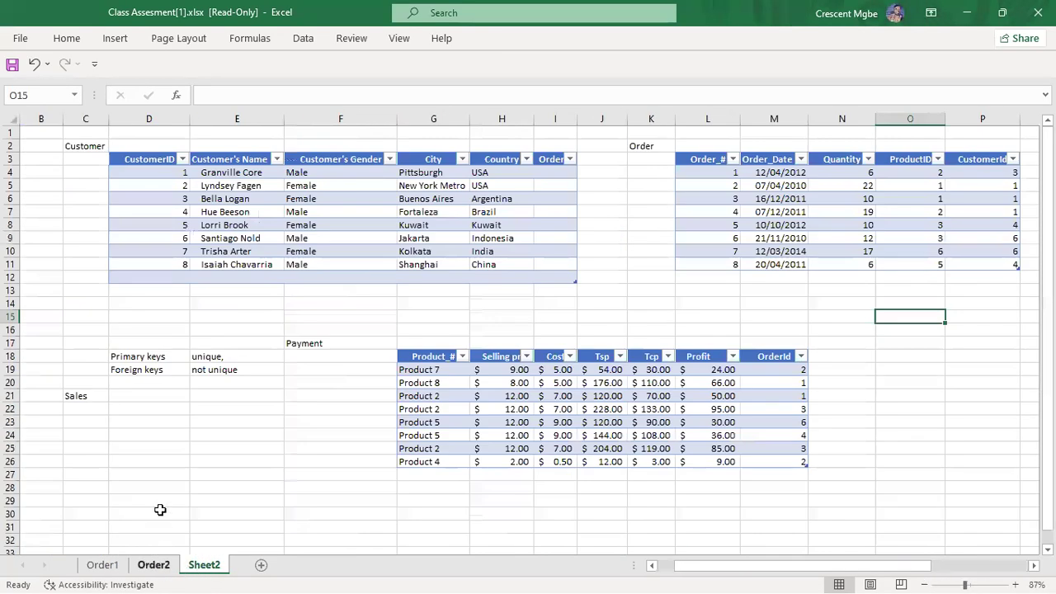
click(102, 566)
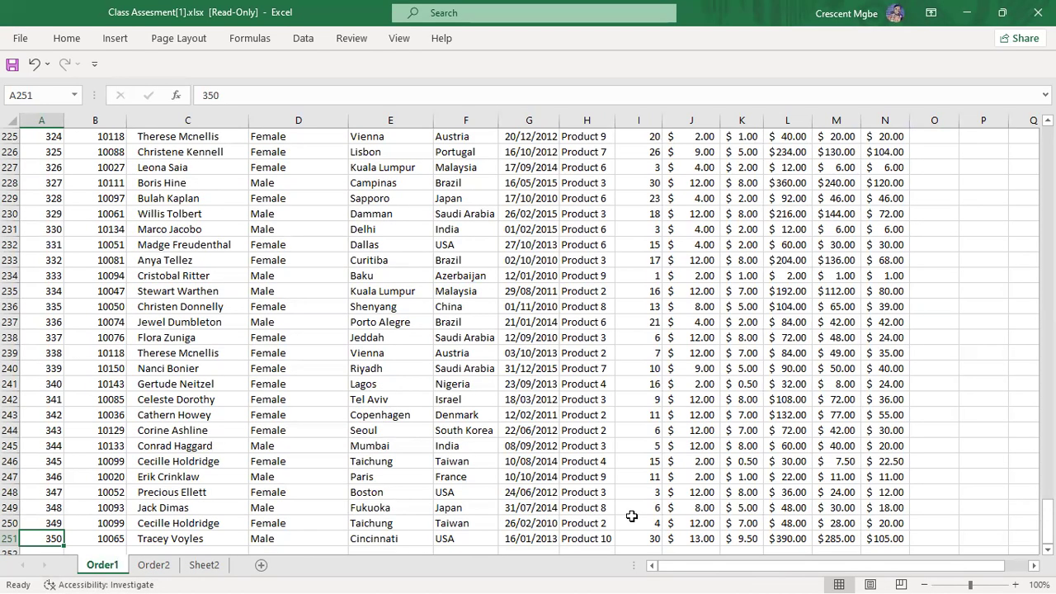
Switch to Power BI Desktop and start importing data from an Excel workbook
click(972, 10)
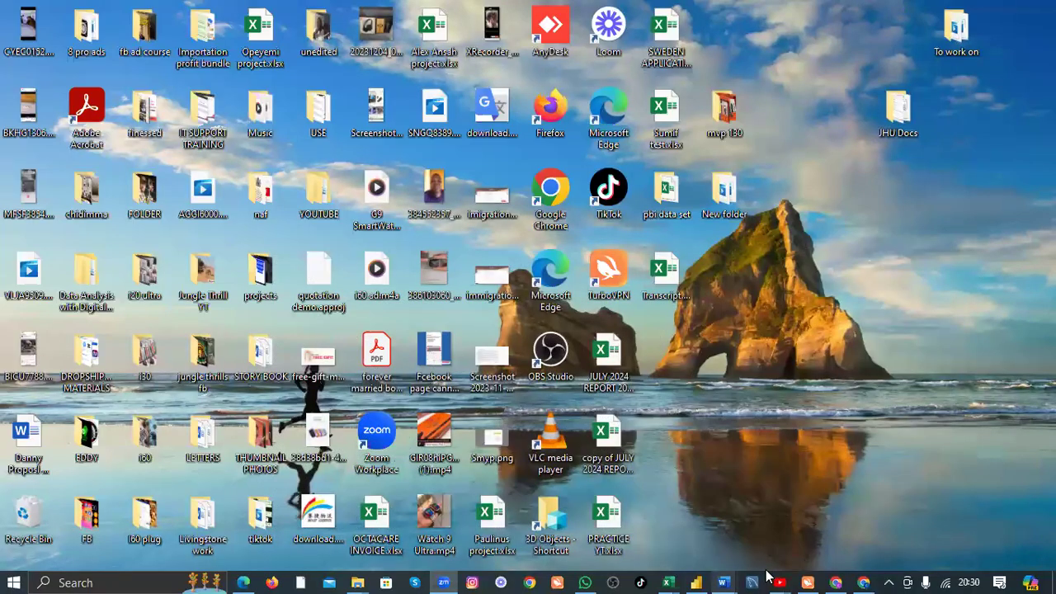
click(698, 582)
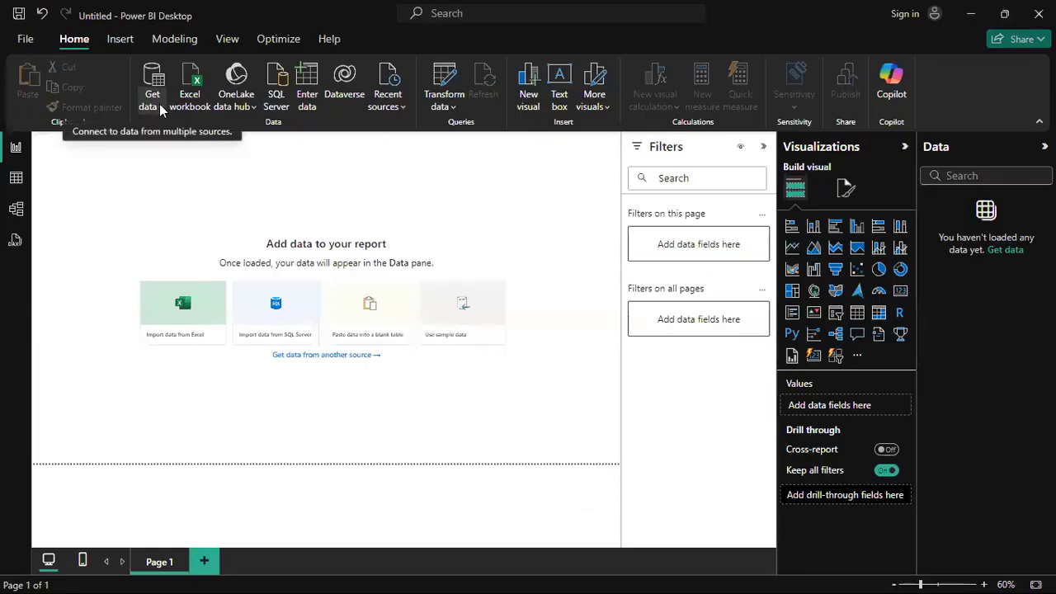
click(159, 104)
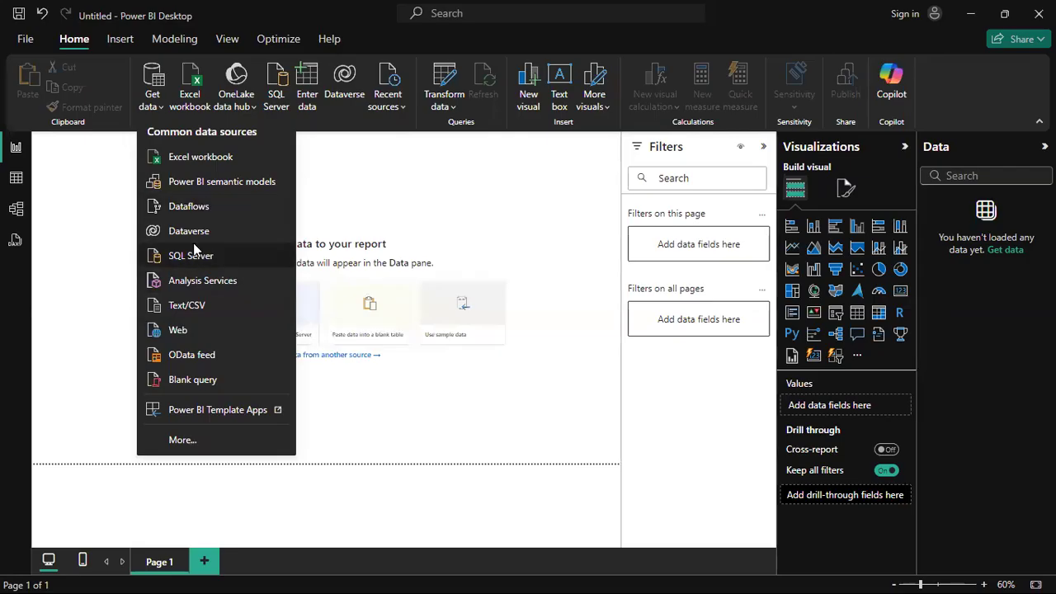
click(190, 157)
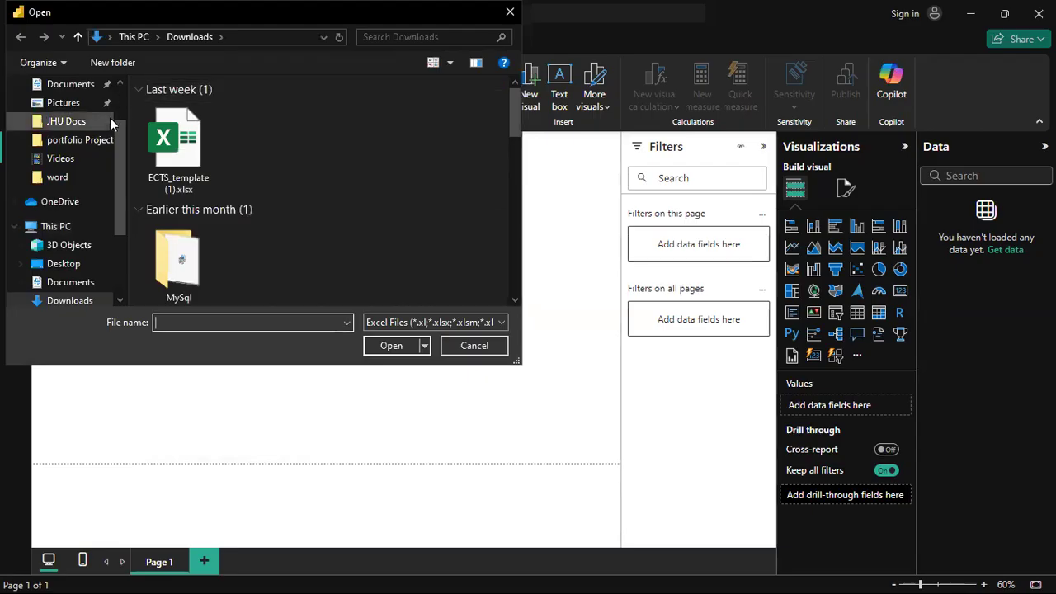
Open order 1&2.xlsx from the Power Bi folder inside the Desktop's Data Analysis with Digital World folder
click(75, 145)
click(64, 84)
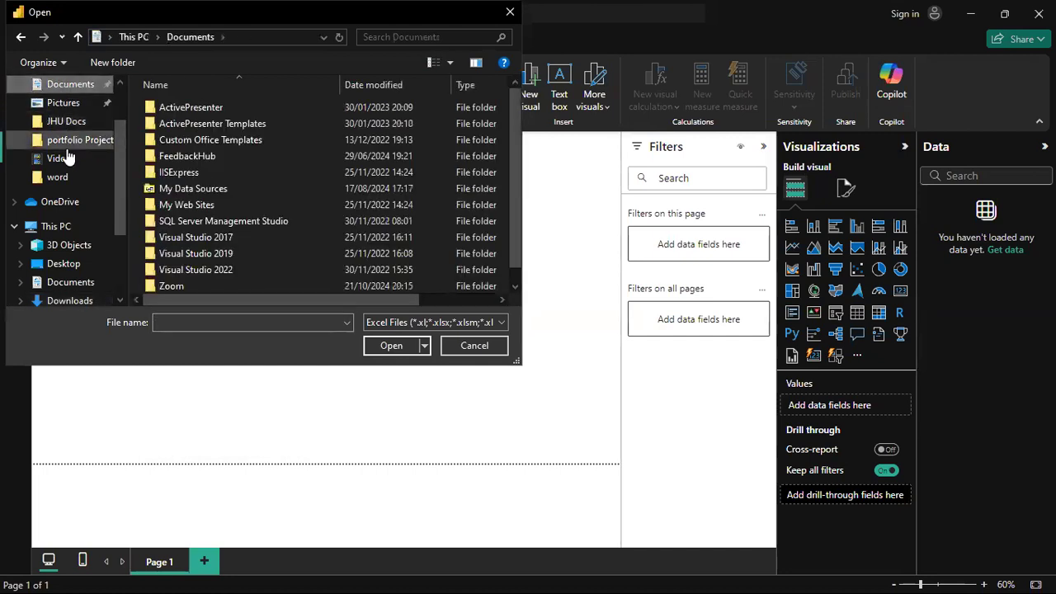
scroll(68, 157, up, 2)
click(66, 114)
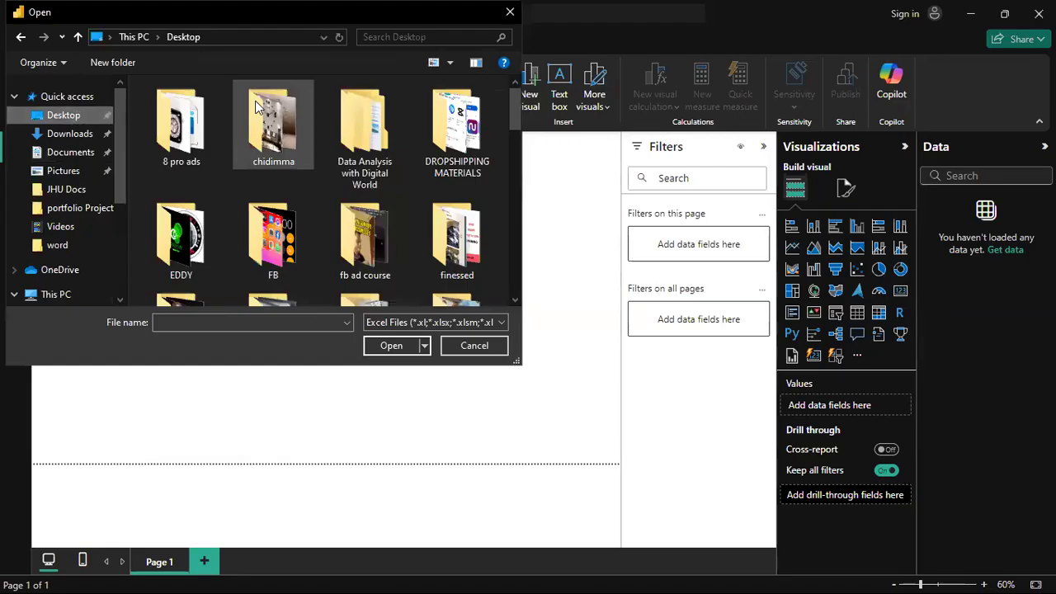
double_click(388, 127)
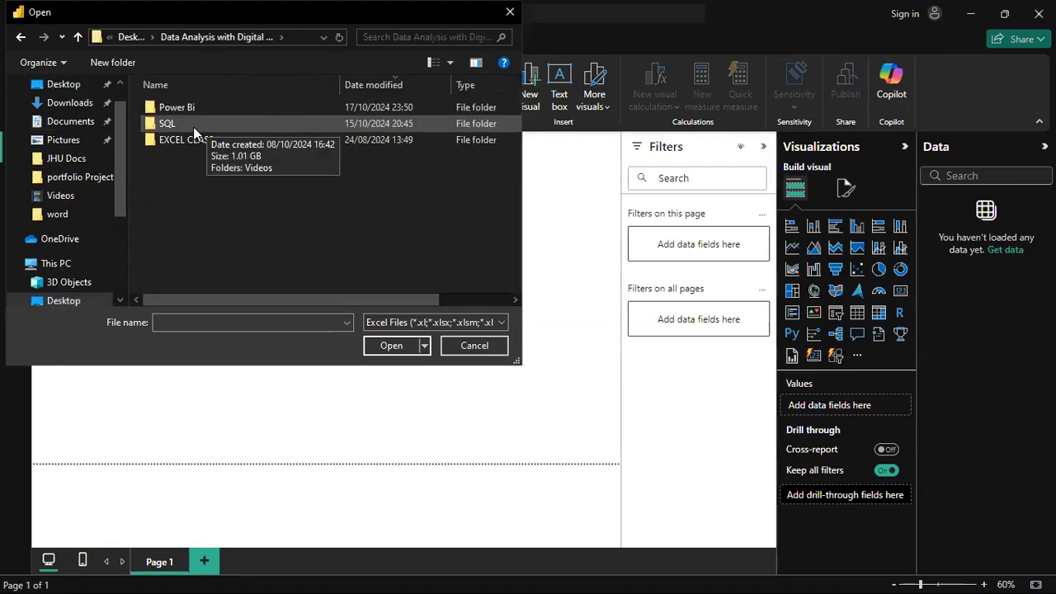
double_click(191, 108)
double_click(191, 108)
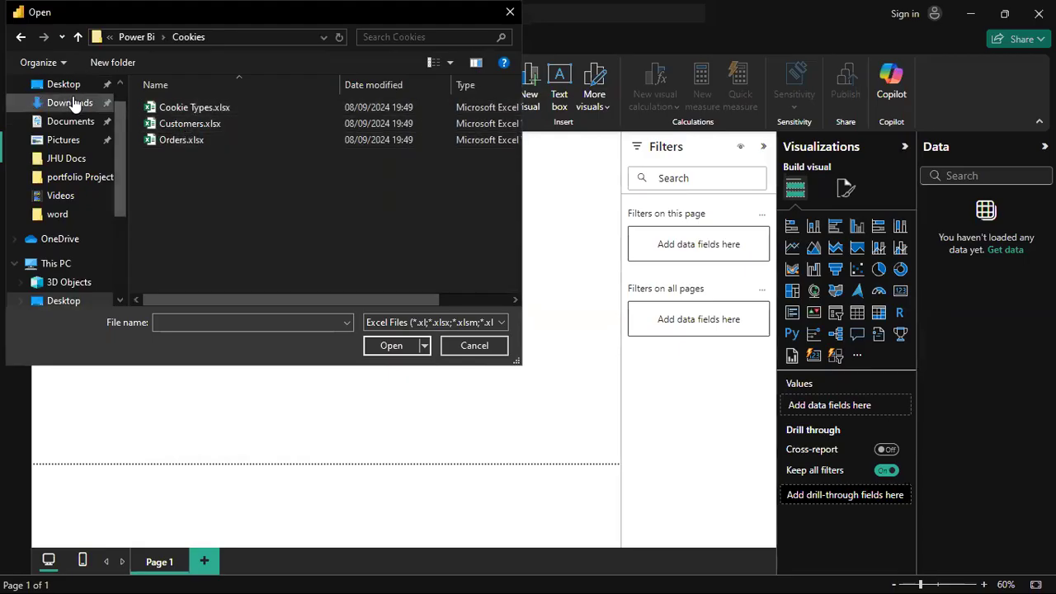
click(23, 38)
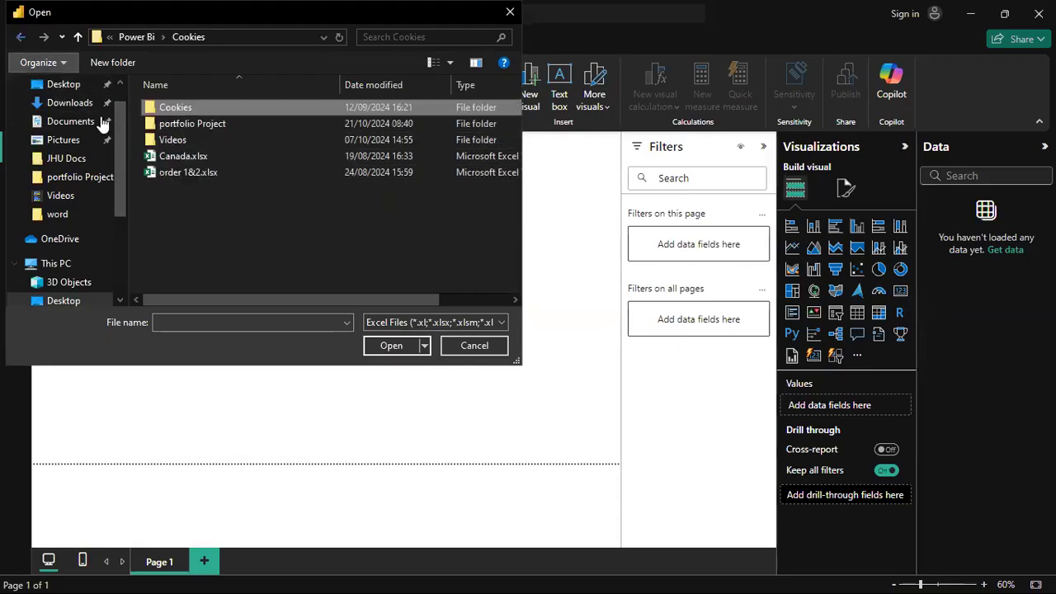
double_click(196, 175)
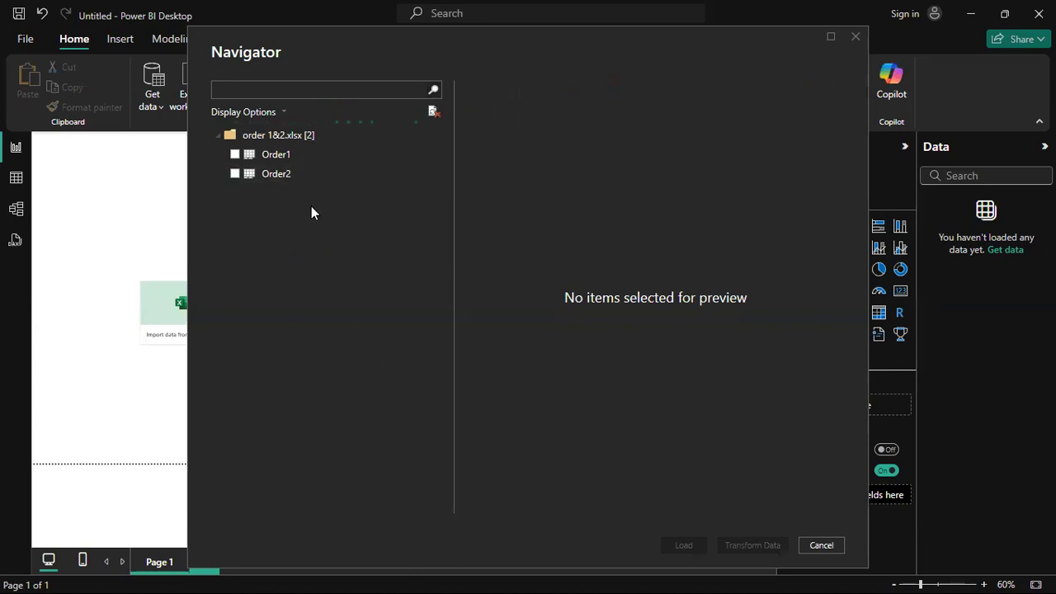
Select the Order1 and Order2 sheets for import and preview their rows
click(235, 154)
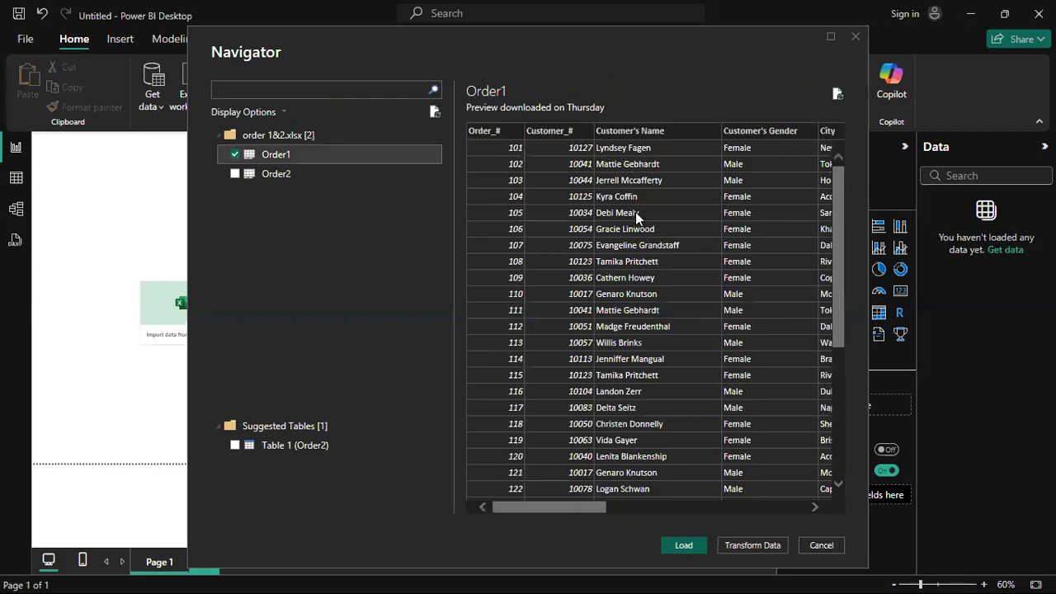
scroll(702, 237, down, 5)
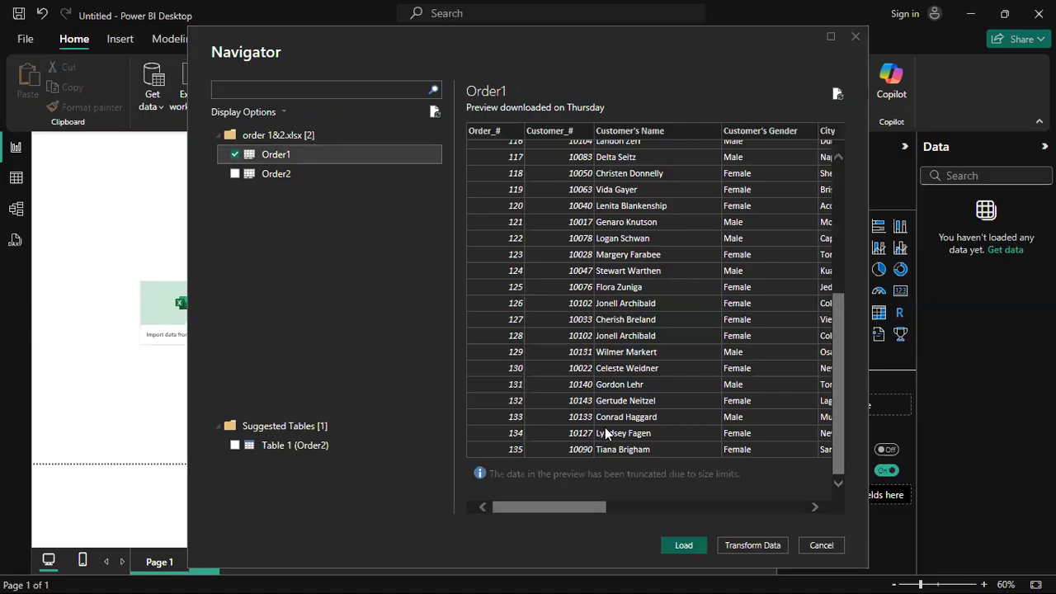
click(234, 172)
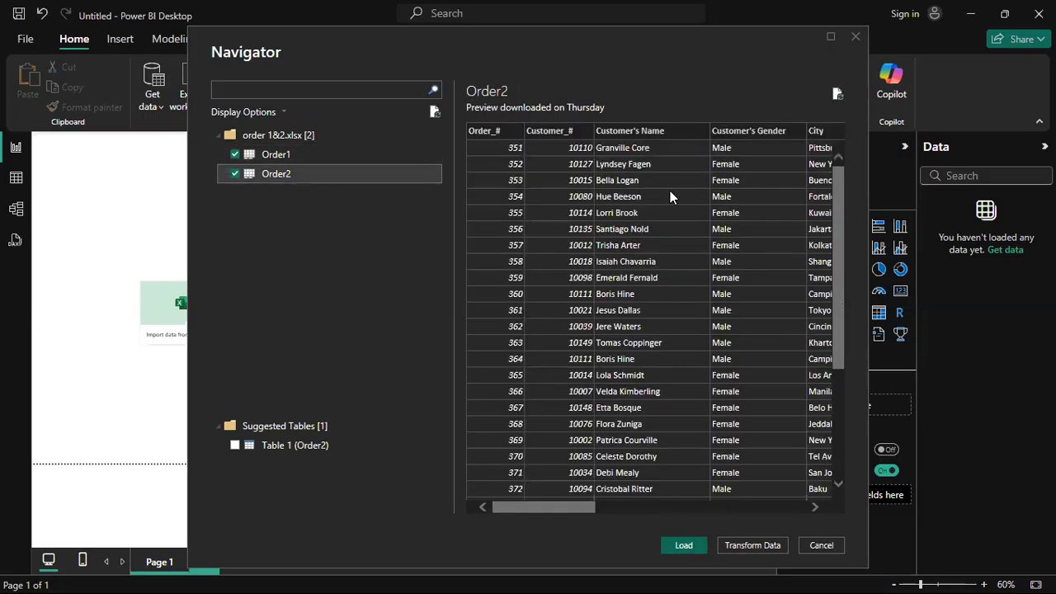
scroll(665, 202, down, 4)
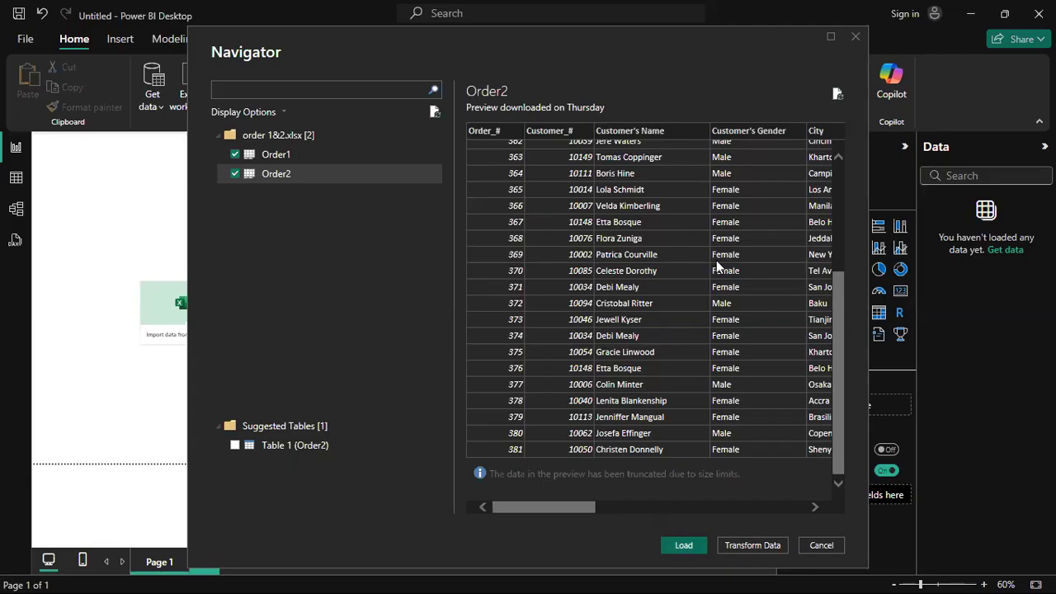
Check Order2's remaining columns in the preview and open both sheets in Power Query Editor for transformation
drag(553, 507, 745, 513)
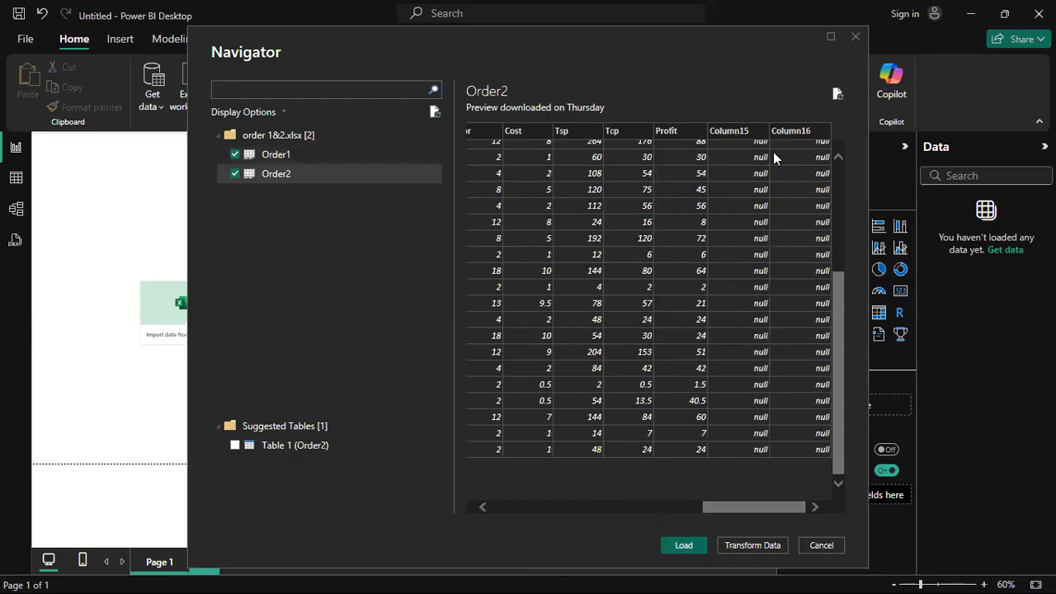
drag(723, 506, 513, 506)
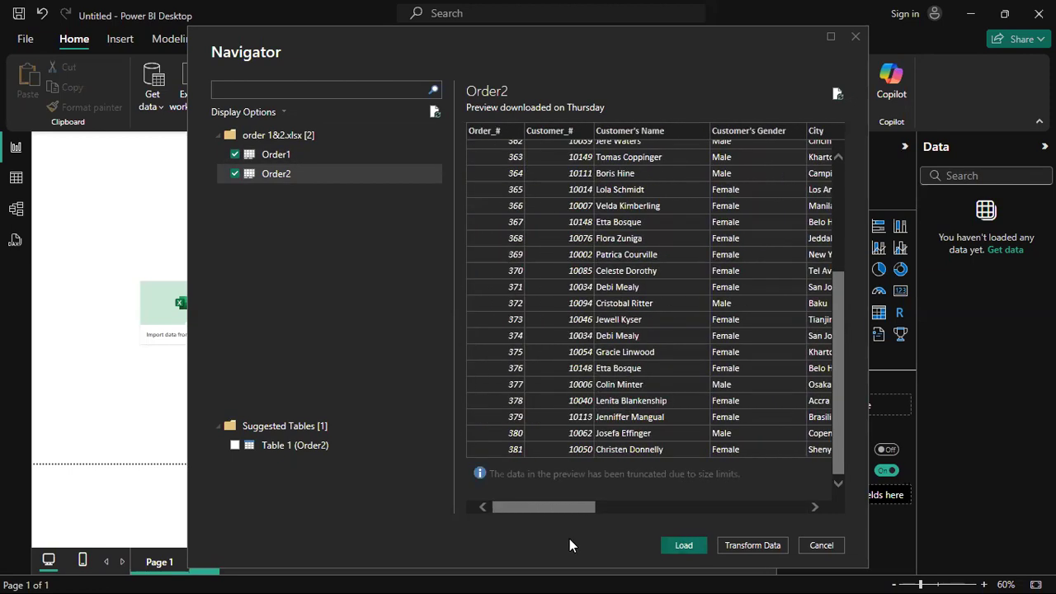
click(752, 545)
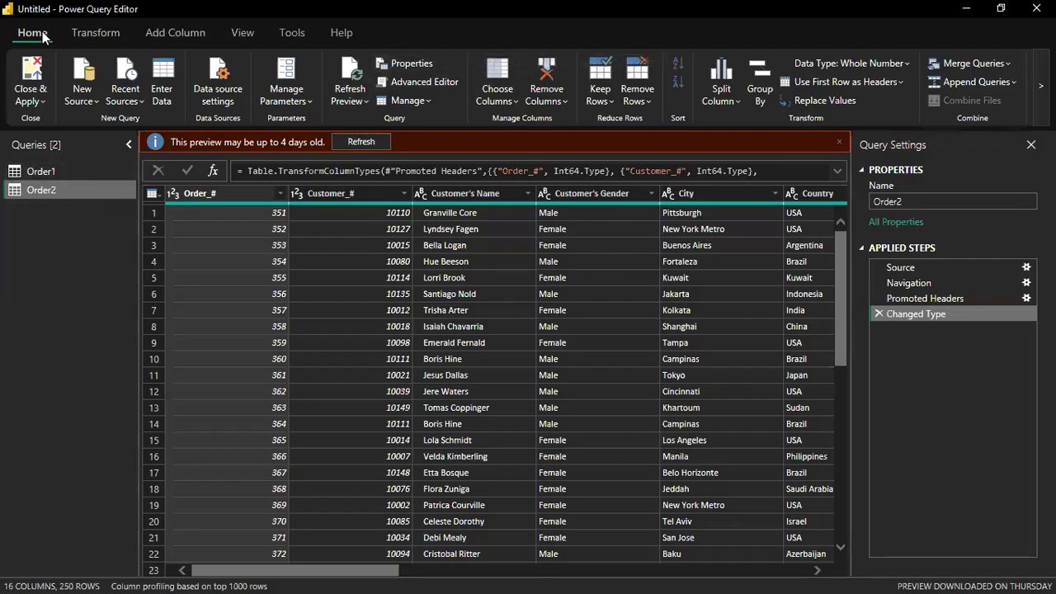
Look over the Power Query commands for transforming data, adding columns, viewing and diagnostics
click(93, 32)
click(205, 33)
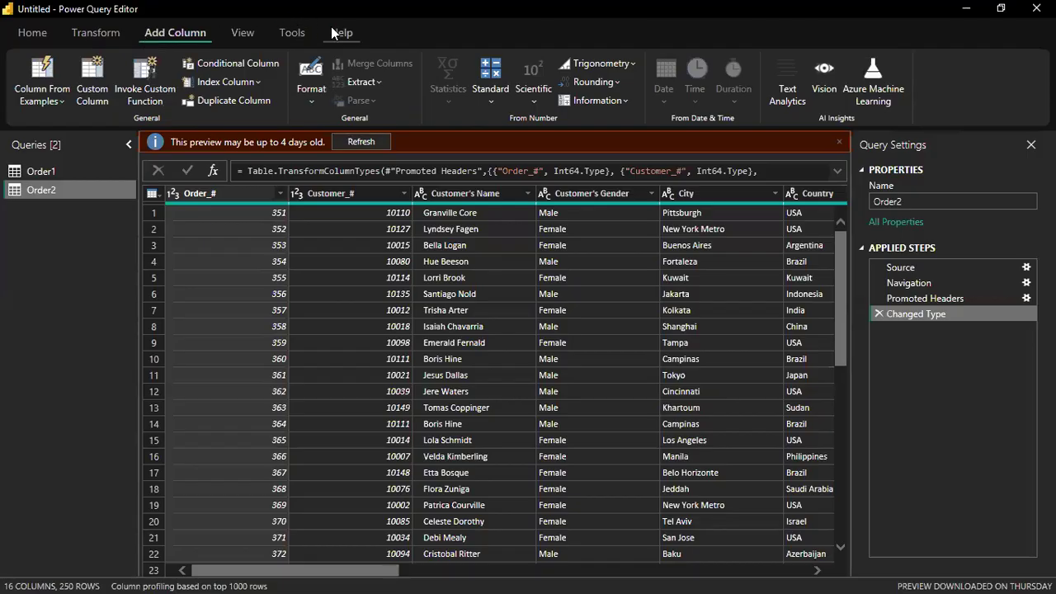
click(242, 33)
click(292, 32)
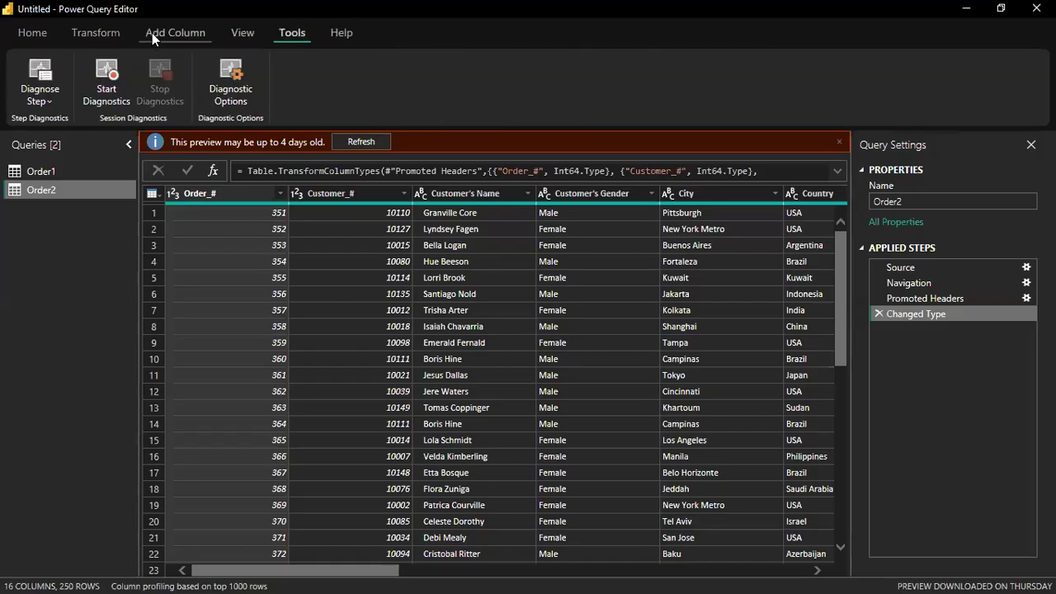
click(51, 27)
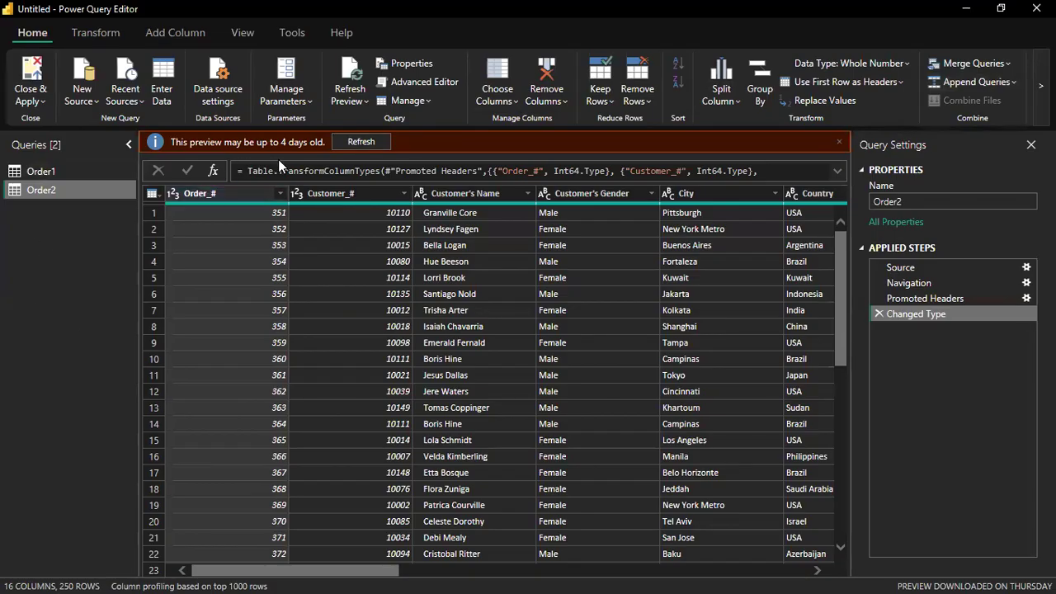
Refresh the outdated data previews of the Order2 and Order1 queries
click(373, 139)
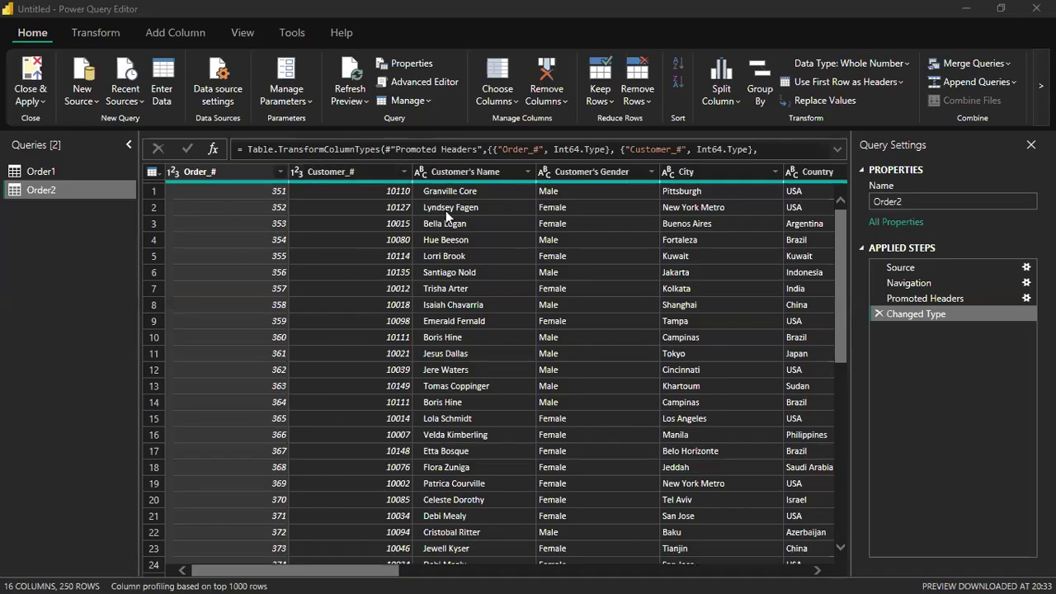
click(71, 170)
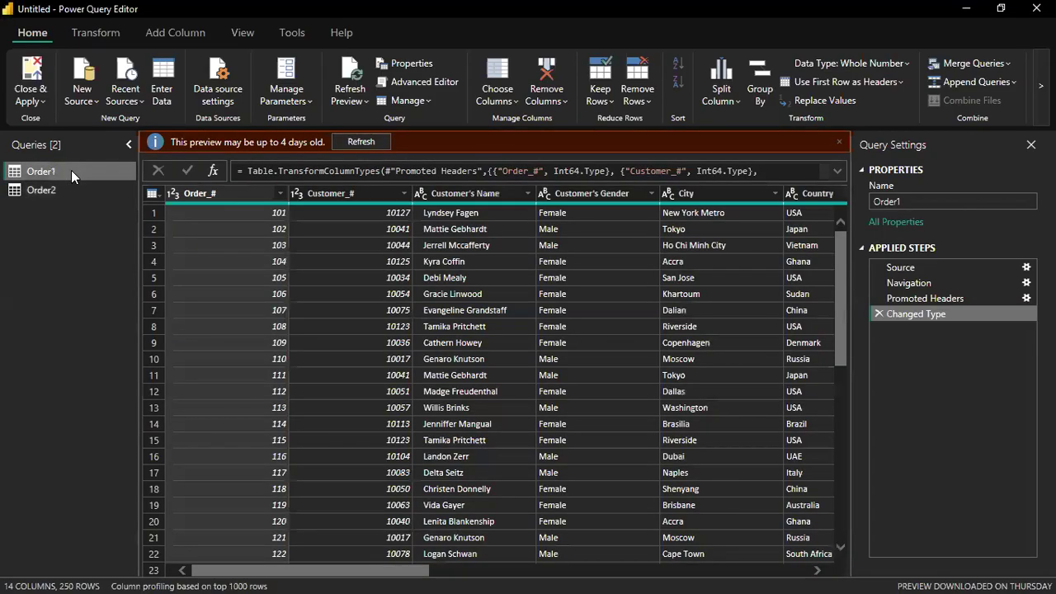
click(67, 189)
click(65, 170)
click(370, 141)
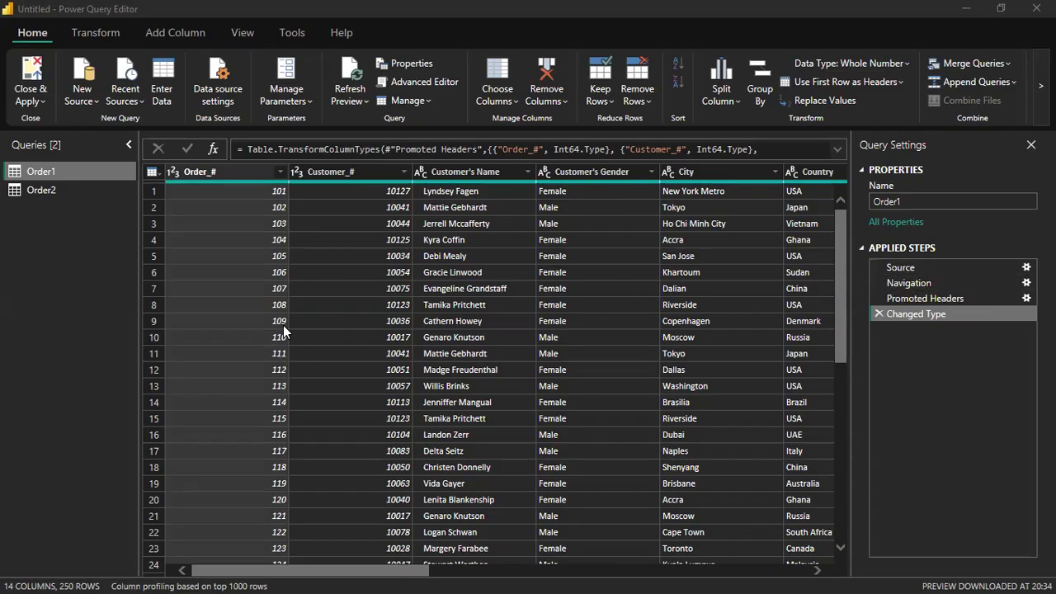
Delete the Promoted Headers step from the Order1 query and compare the query with Order2
drag(933, 311, 523, 279)
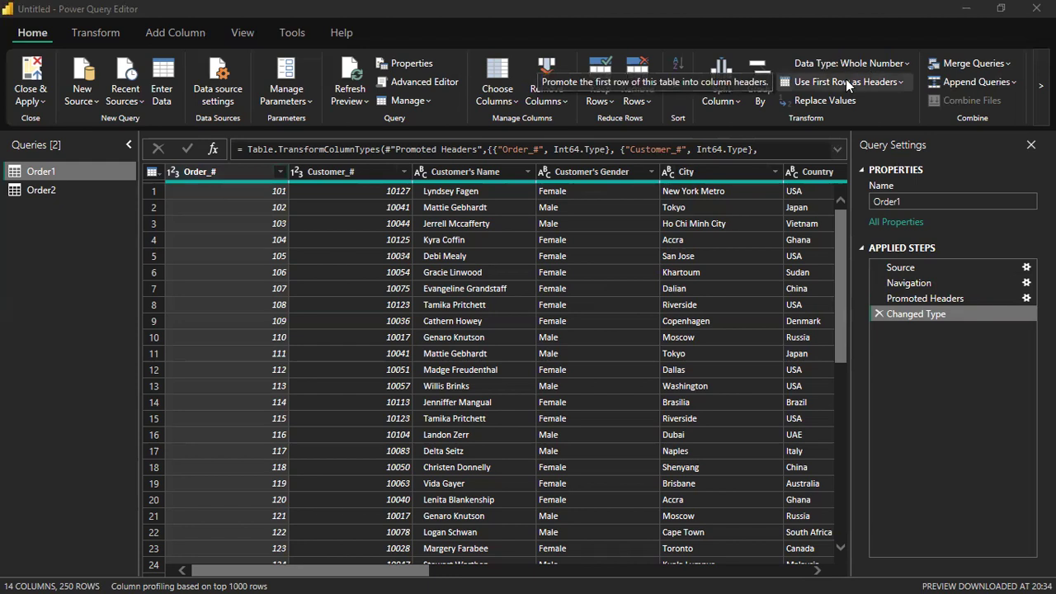
click(878, 298)
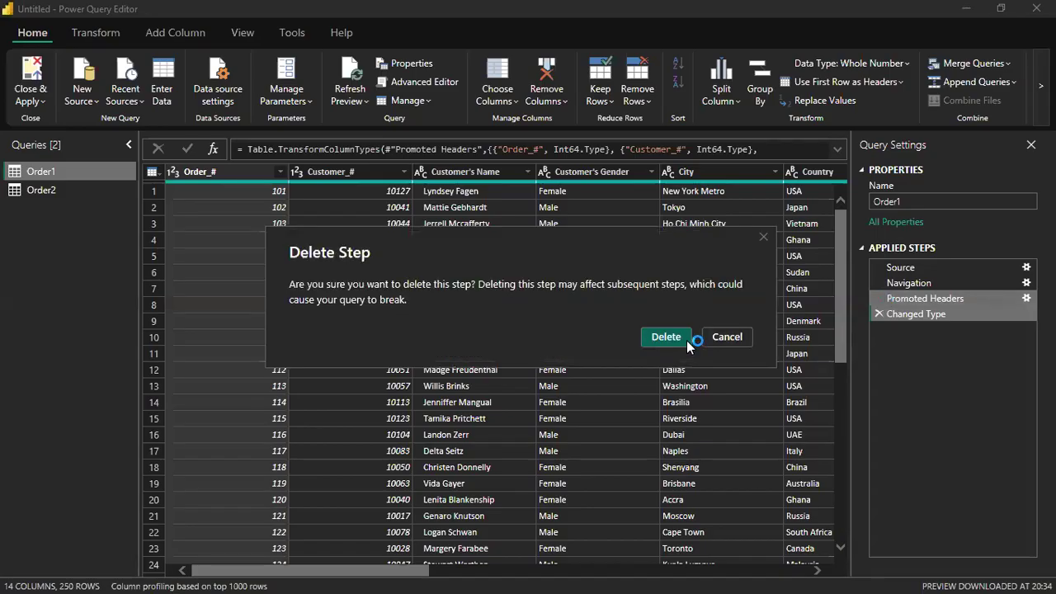
click(664, 337)
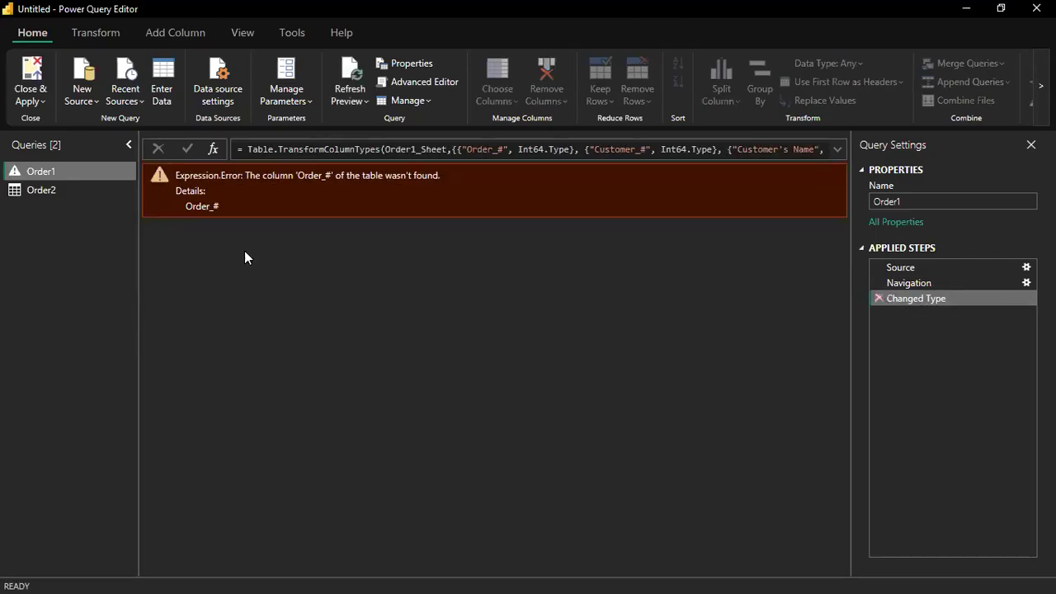
click(37, 190)
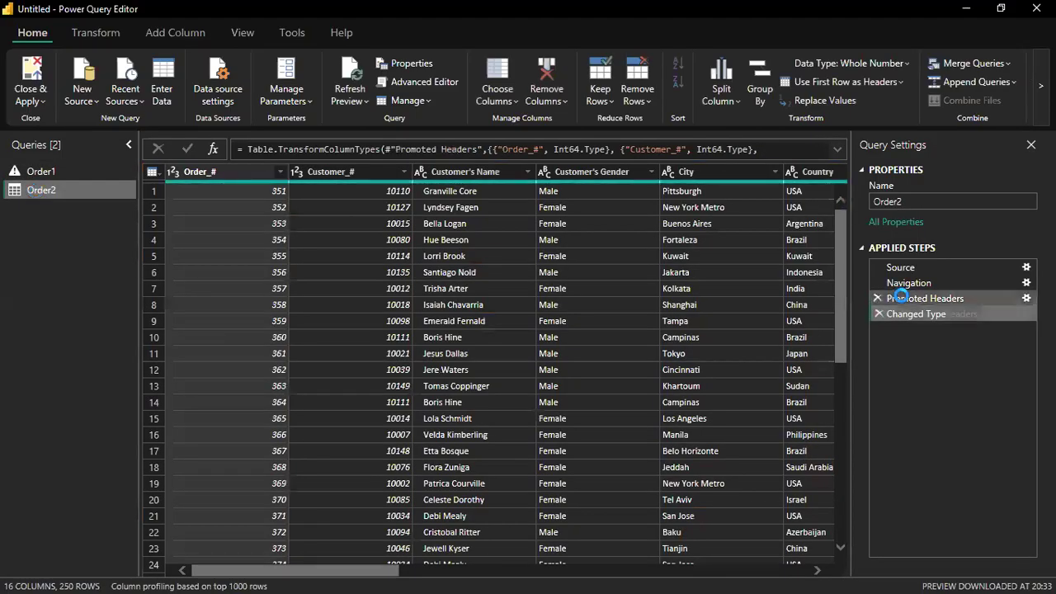
click(64, 171)
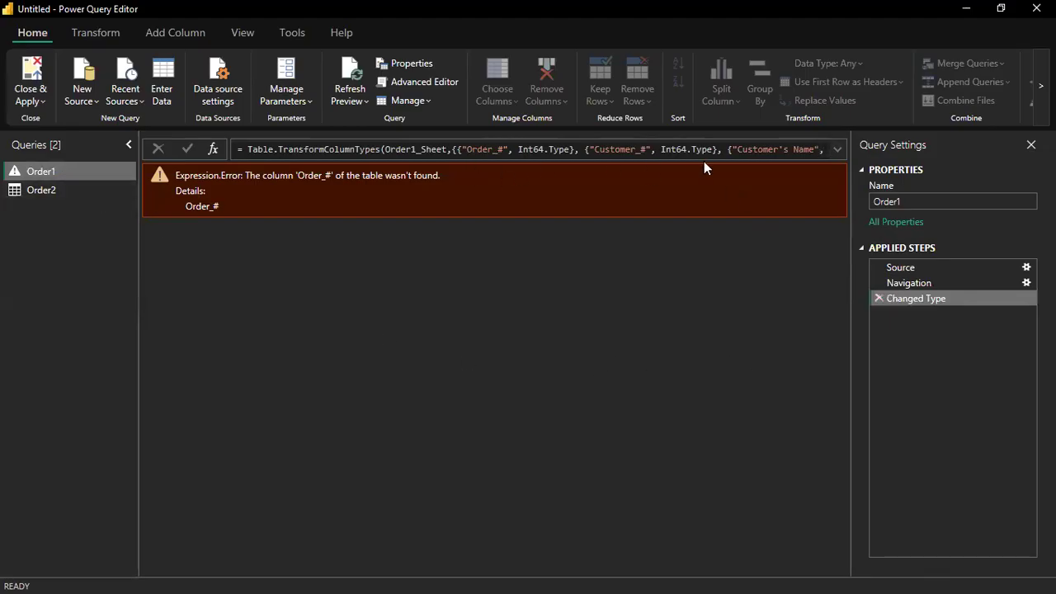
Delete Order1's Changed Type step and promote the table's first row to column headers
drag(888, 296, 805, 376)
click(878, 299)
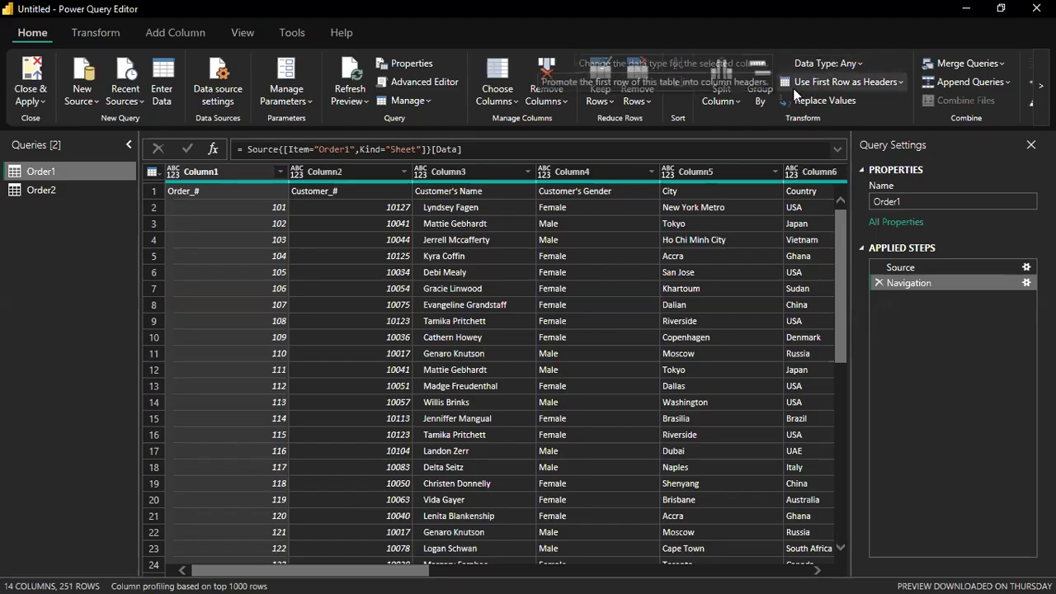
click(857, 80)
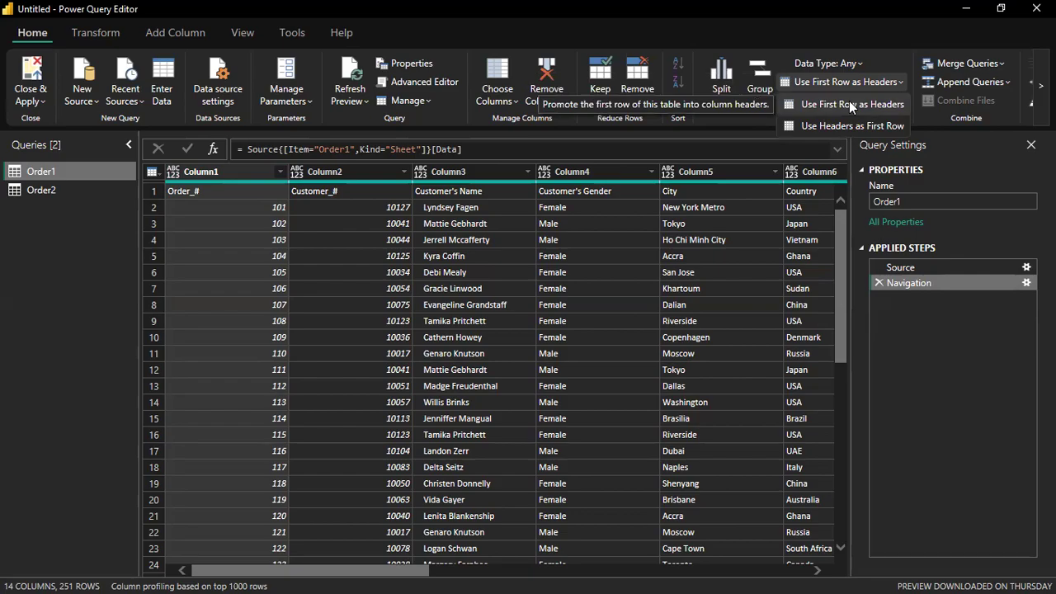
click(849, 104)
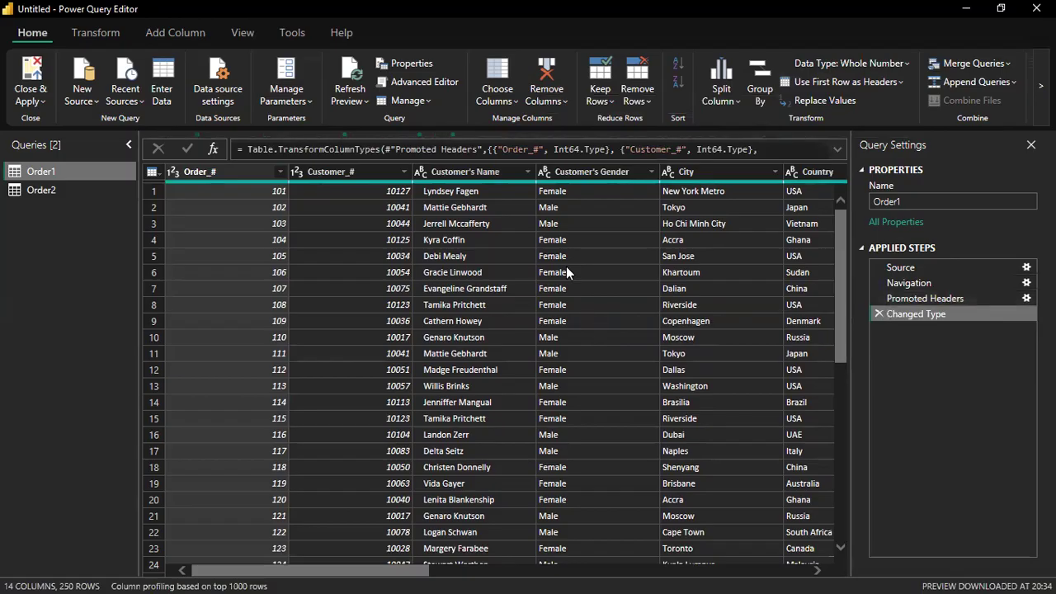
Compare the columns and records of the Order1 and Order2 queries
click(64, 185)
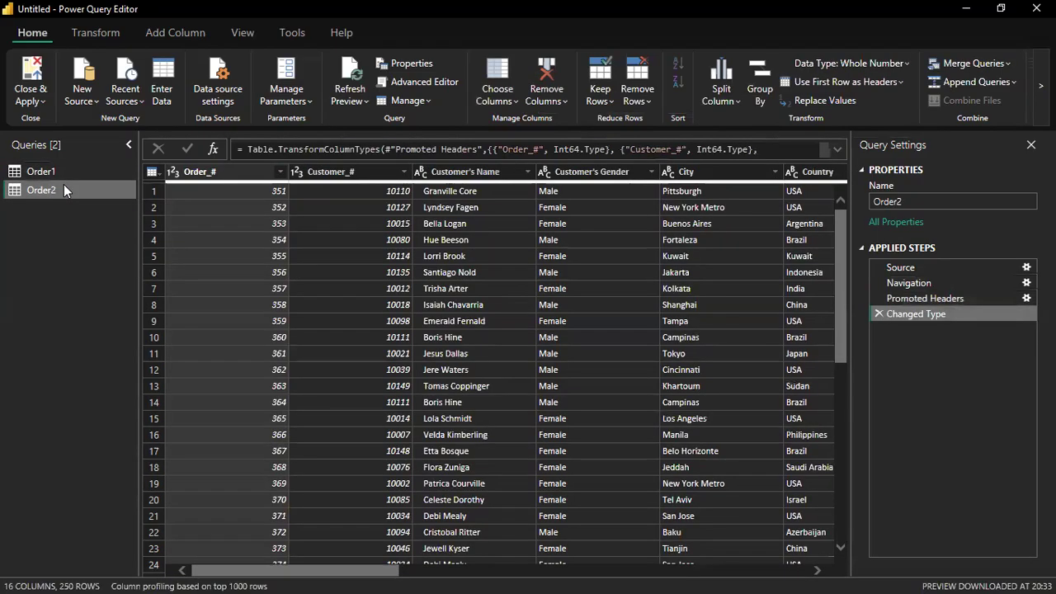
click(45, 163)
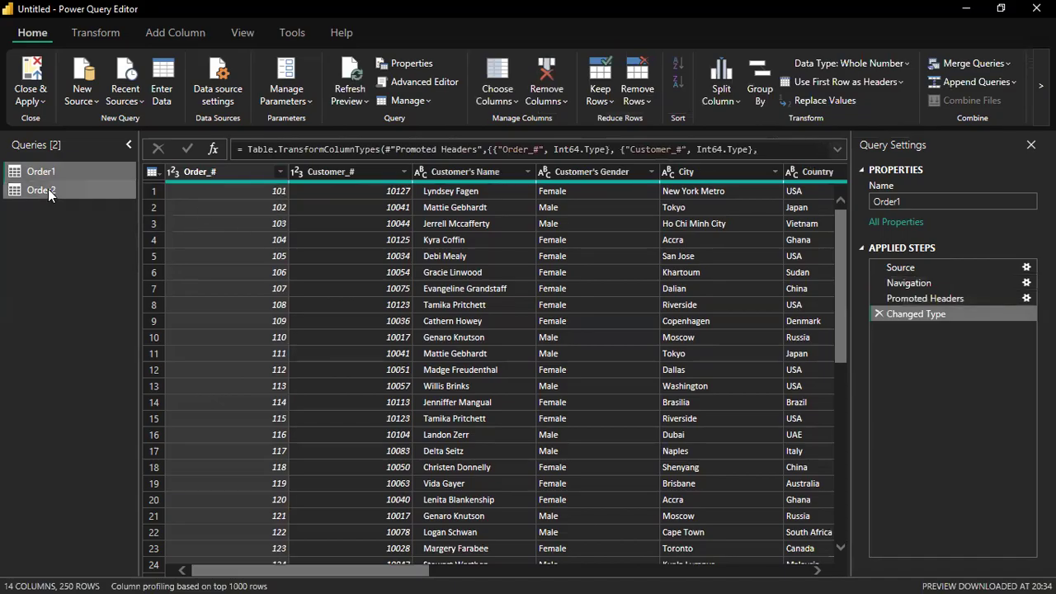
click(48, 189)
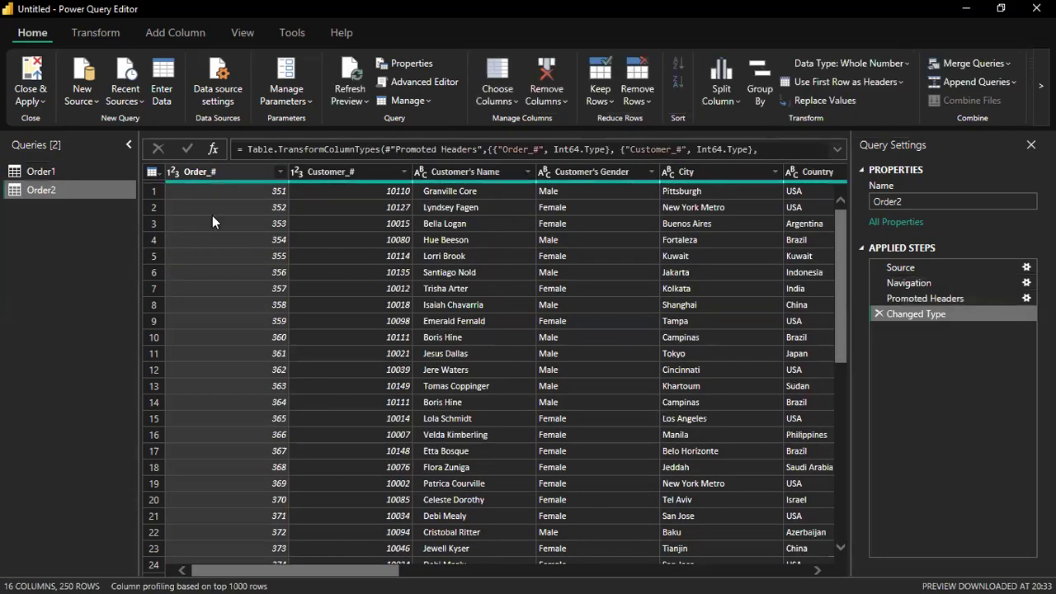
click(66, 172)
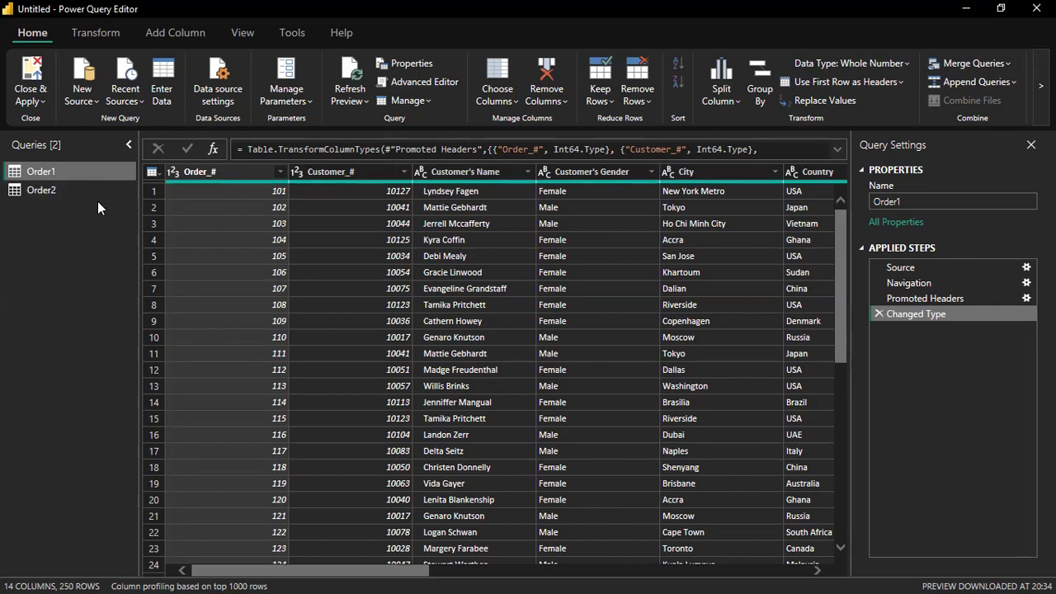
click(60, 191)
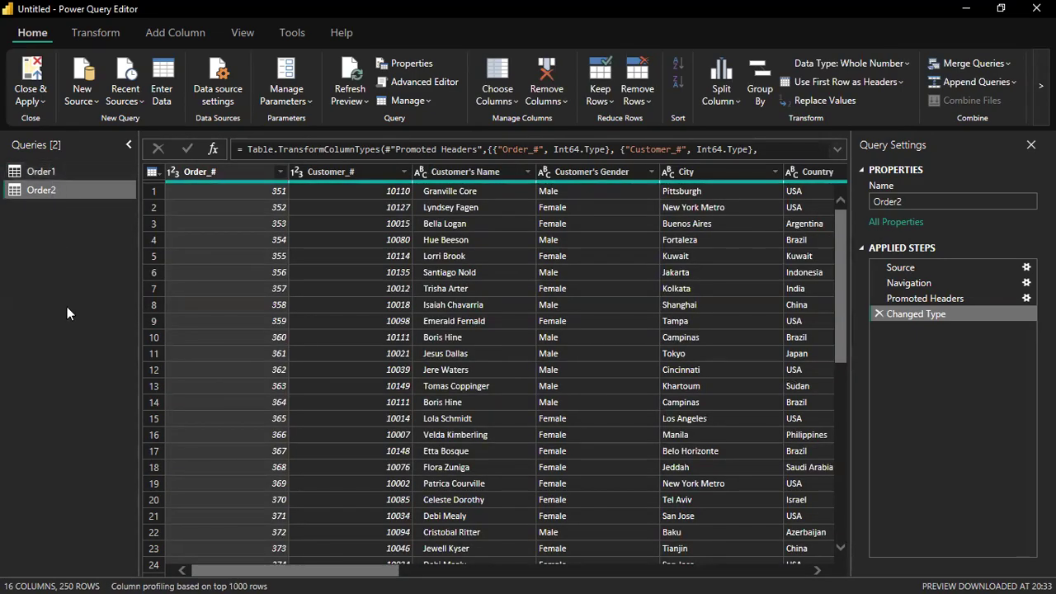
click(54, 171)
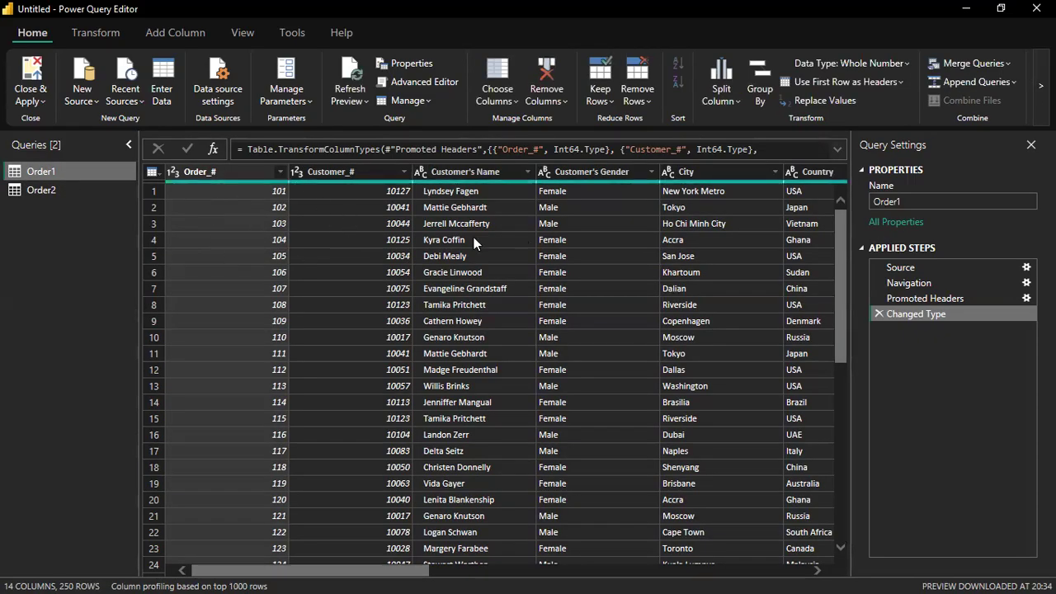
ctrl+click(66, 194)
click(48, 191)
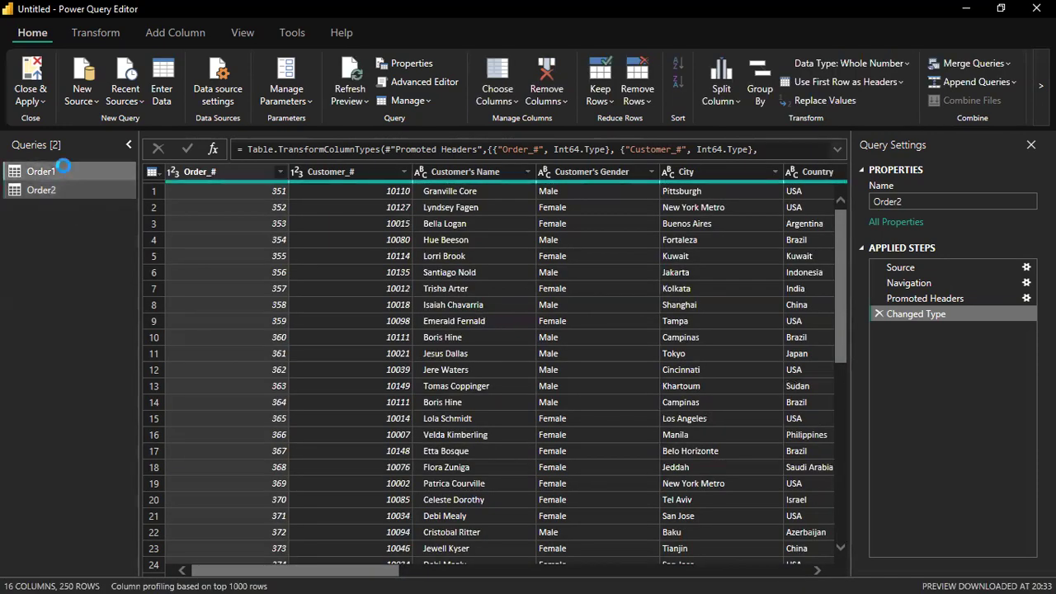
Review the Order1 query's records through to the last row and check them against the Order2 query
click(68, 171)
scroll(467, 263, down, 2)
scroll(464, 261, down, 20)
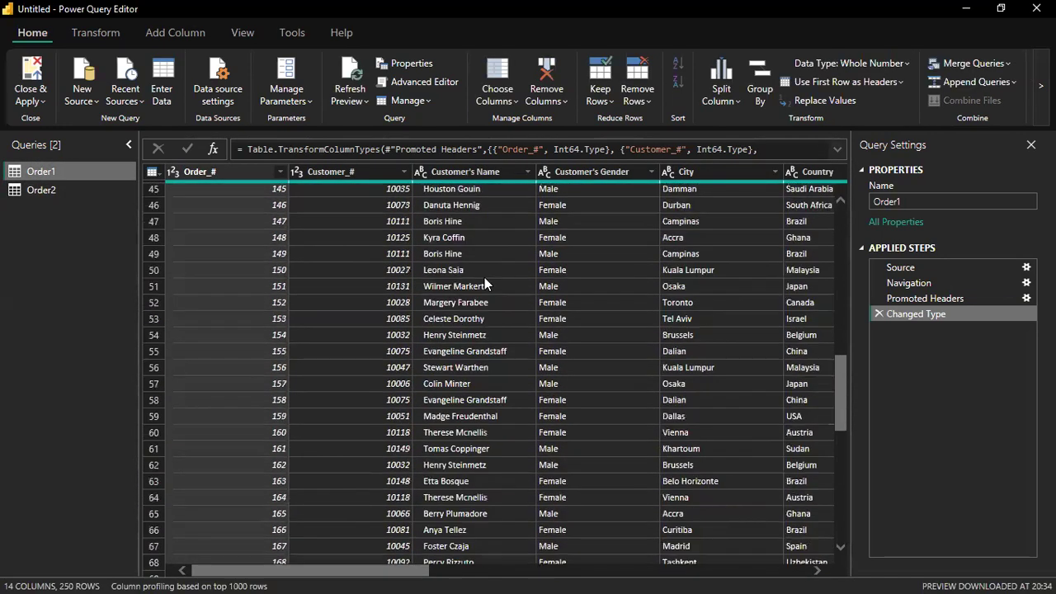
scroll(464, 318, down, 20)
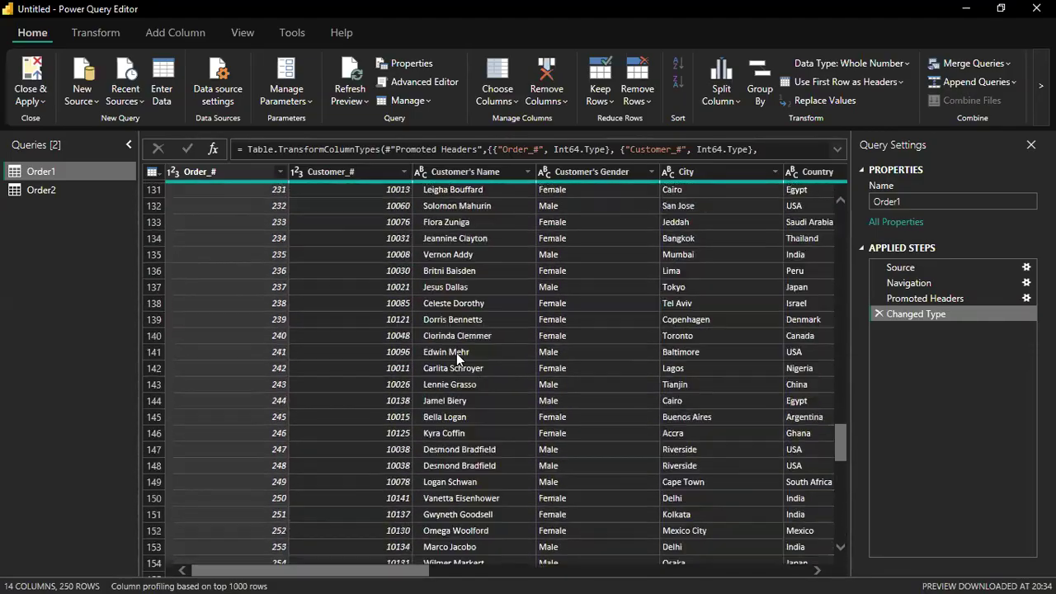
scroll(464, 347, down, 17)
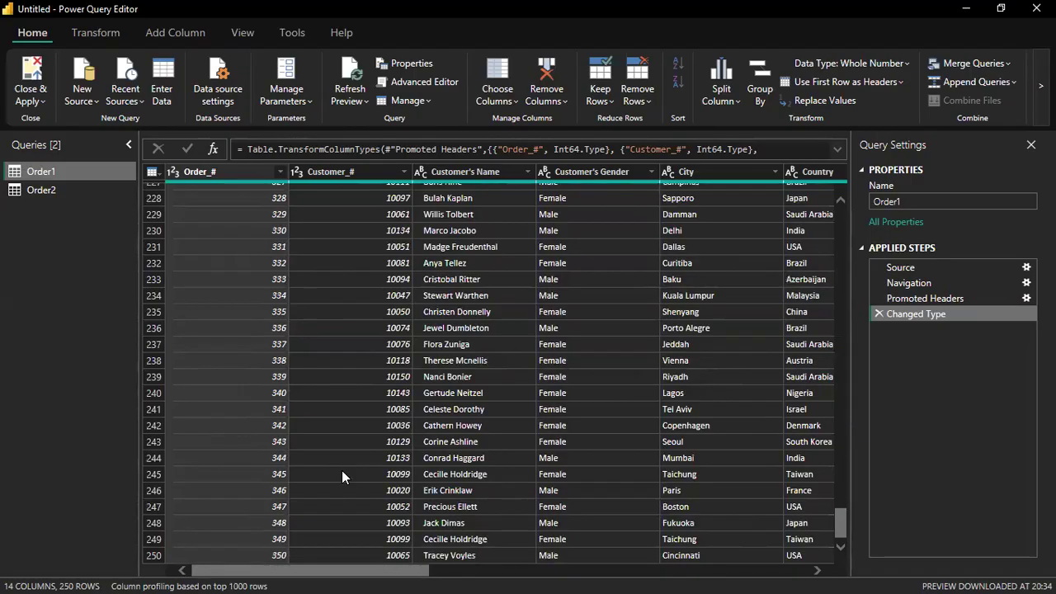
click(47, 172)
click(50, 191)
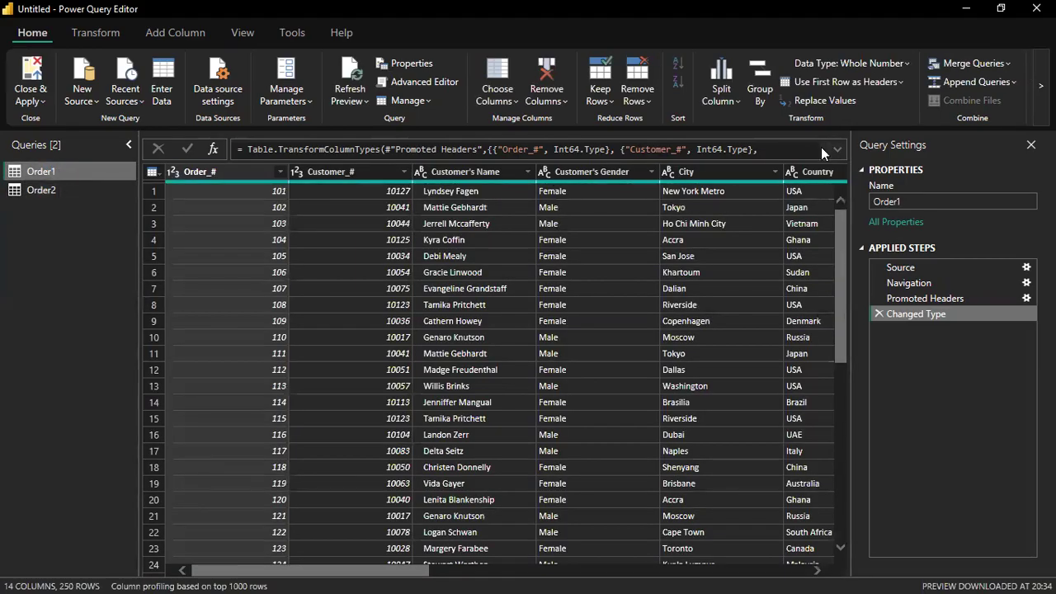
Append the Order2 table to the Order1 query using the two-table option
click(964, 83)
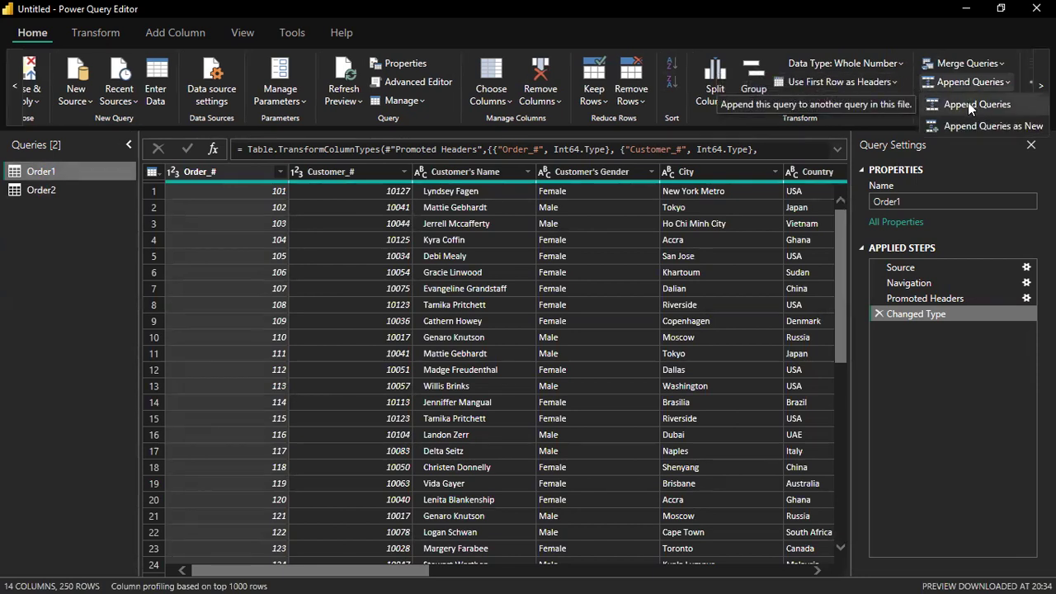
click(972, 105)
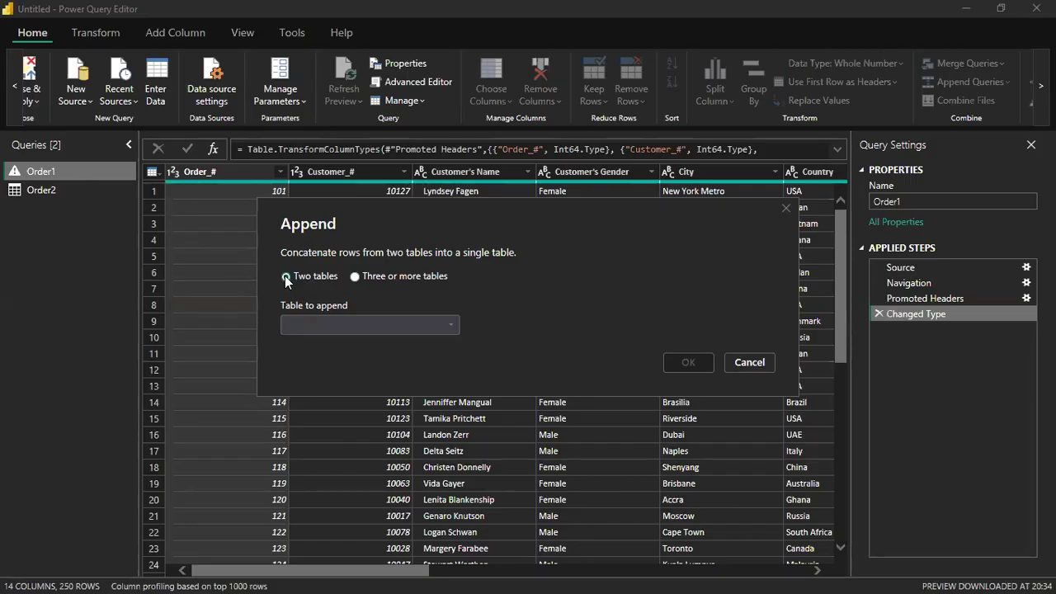
click(354, 275)
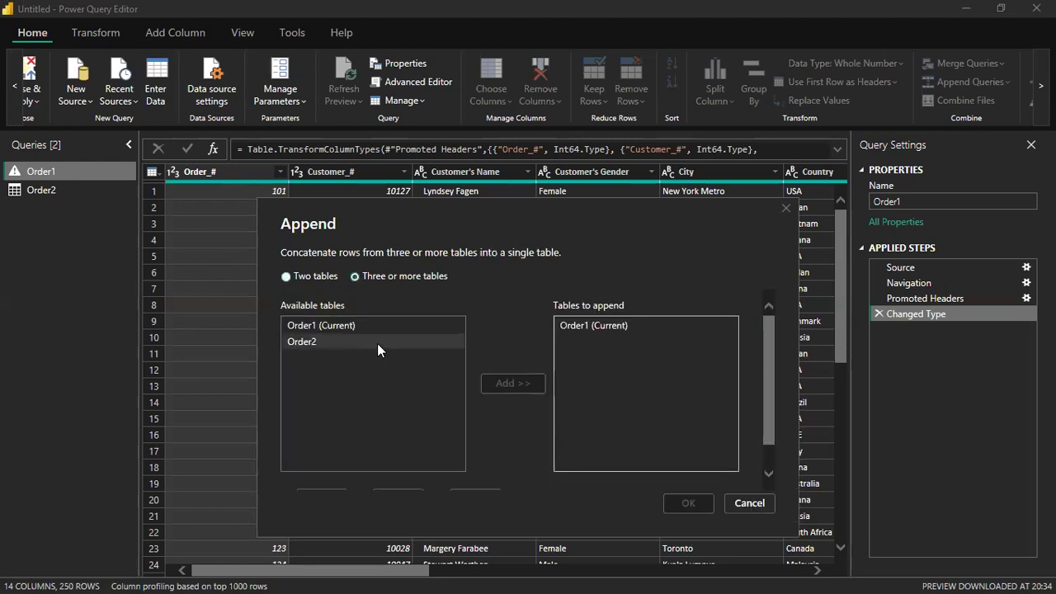
scroll(378, 343, down, 1)
scroll(383, 329, up, 1)
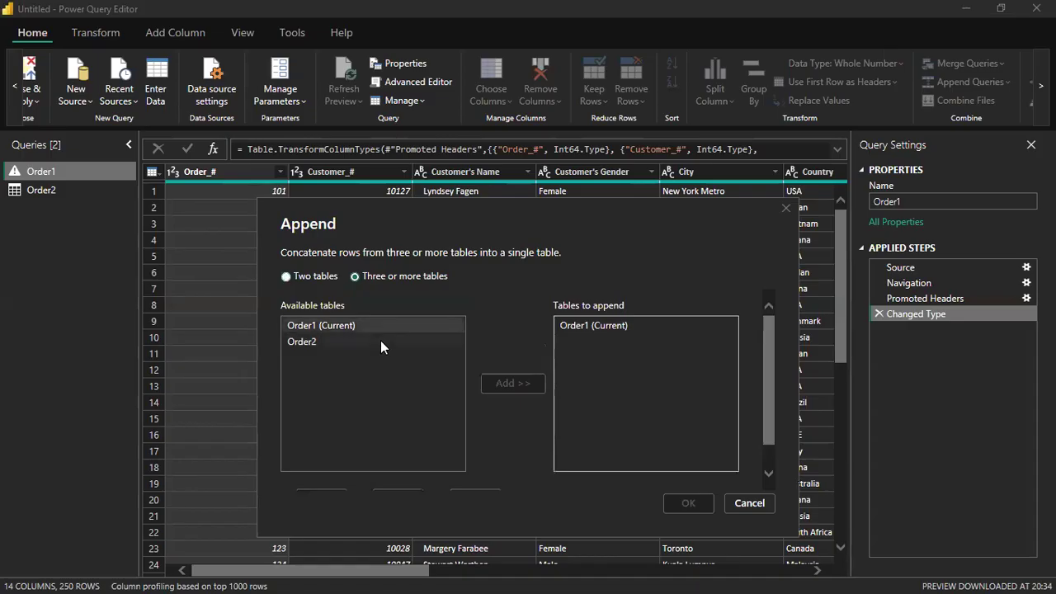
click(287, 277)
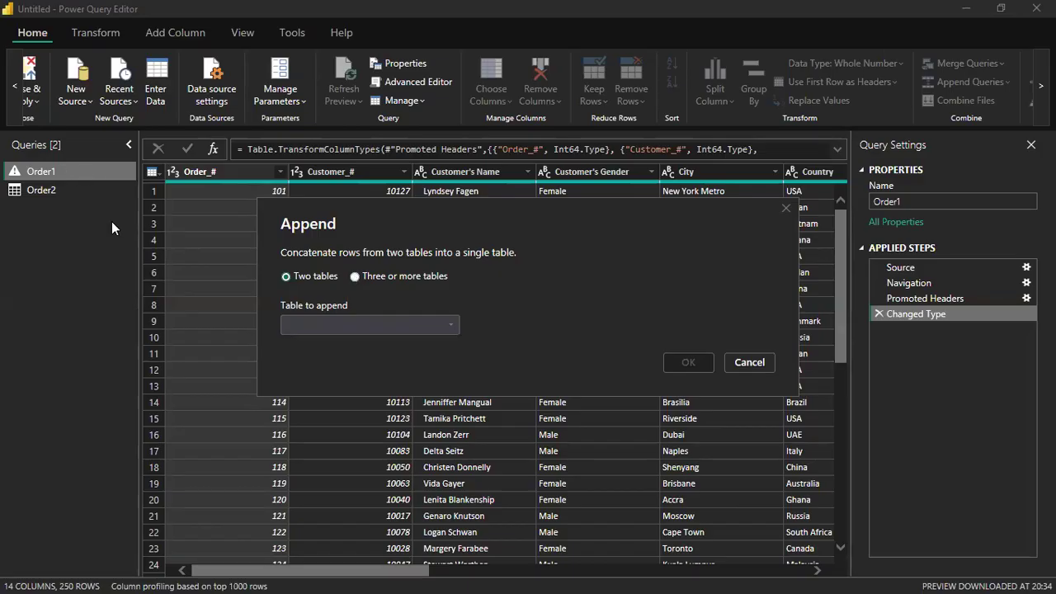
click(450, 326)
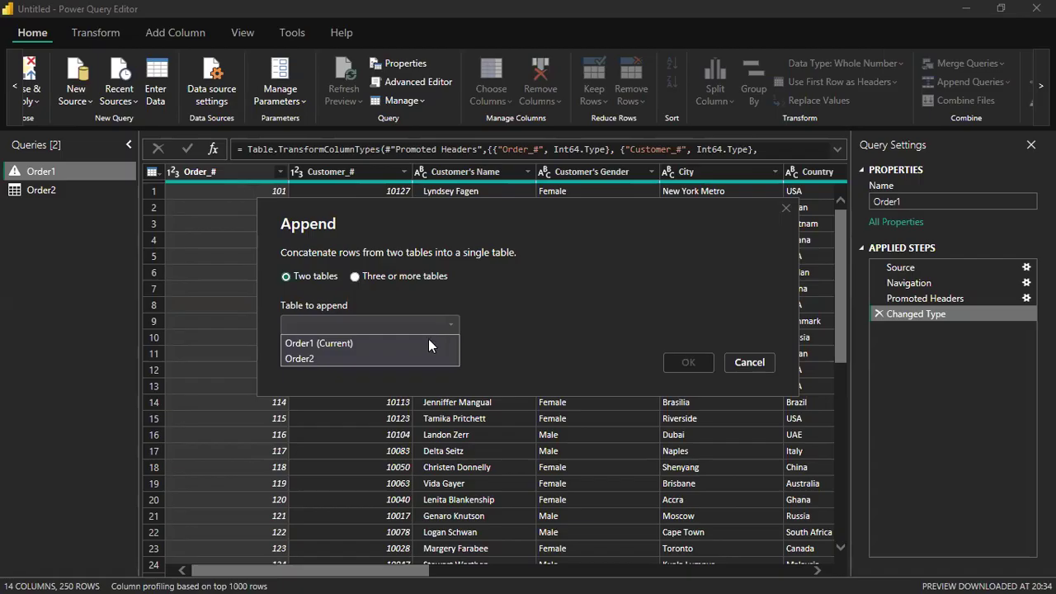
click(386, 359)
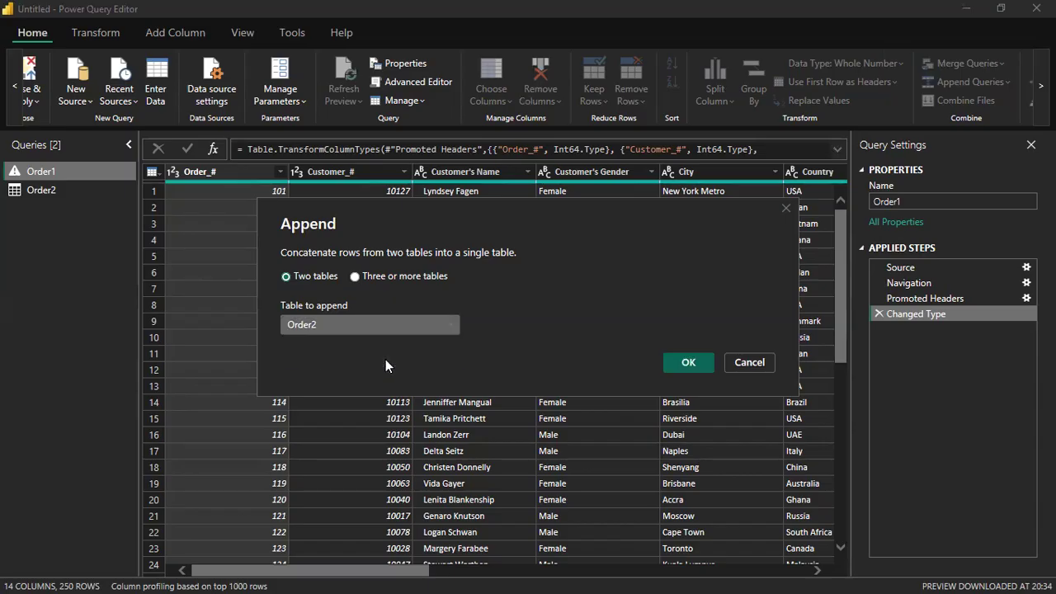
click(678, 360)
Examine the appended Order1 rows to check that Order2's records follow the original ones, and compare with the Order2 query
scroll(569, 285, down, 11)
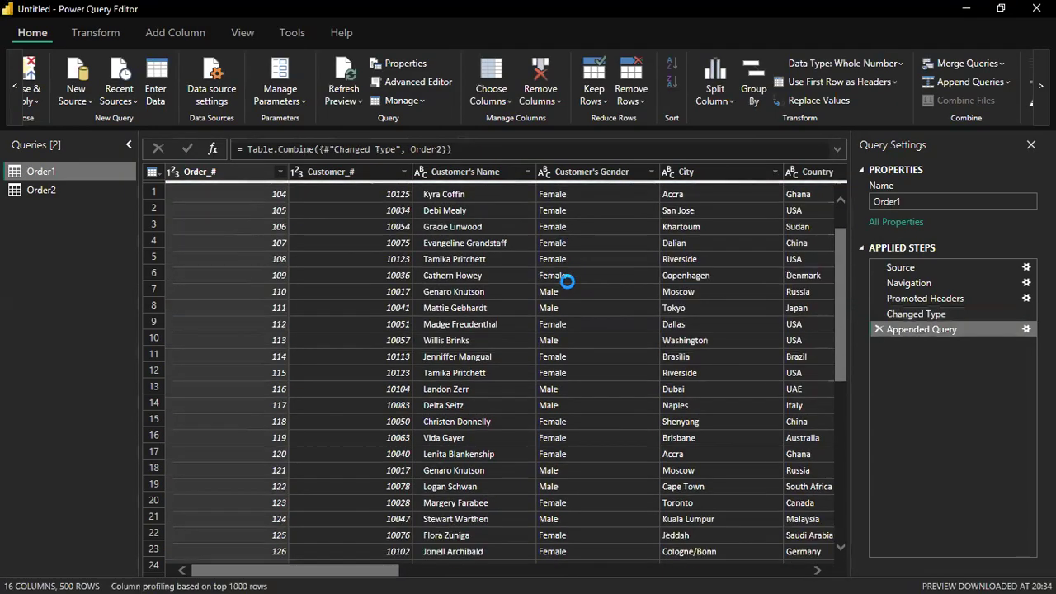
scroll(563, 285, down, 20)
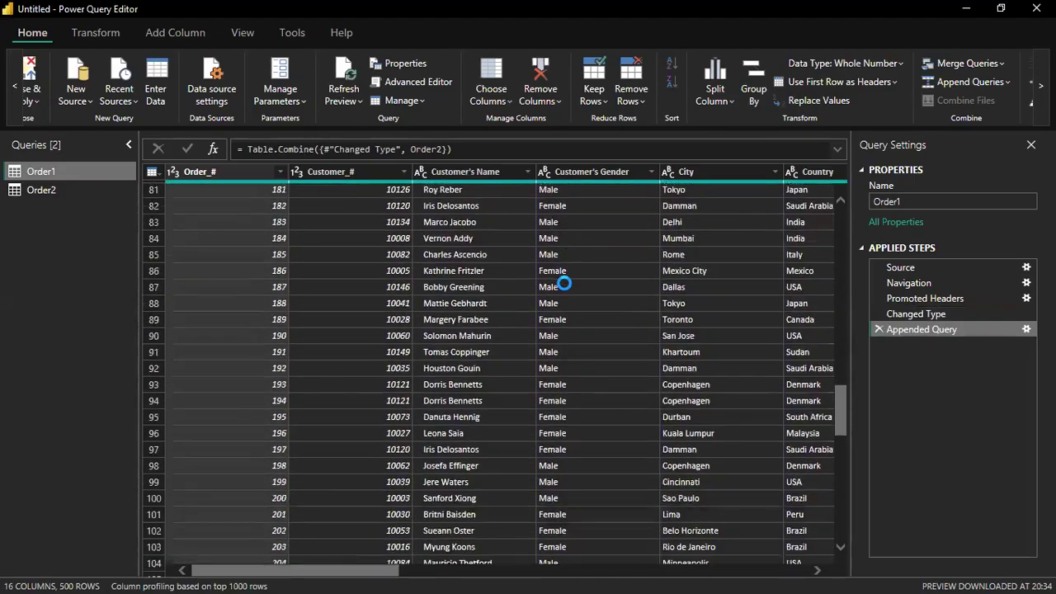
scroll(563, 282, down, 15)
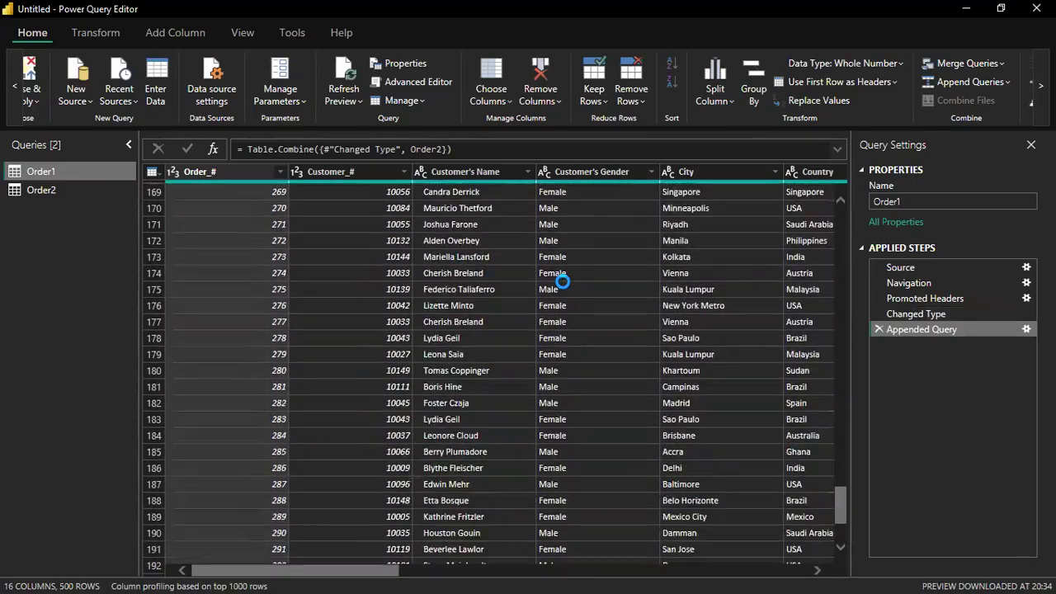
scroll(564, 280, down, 12)
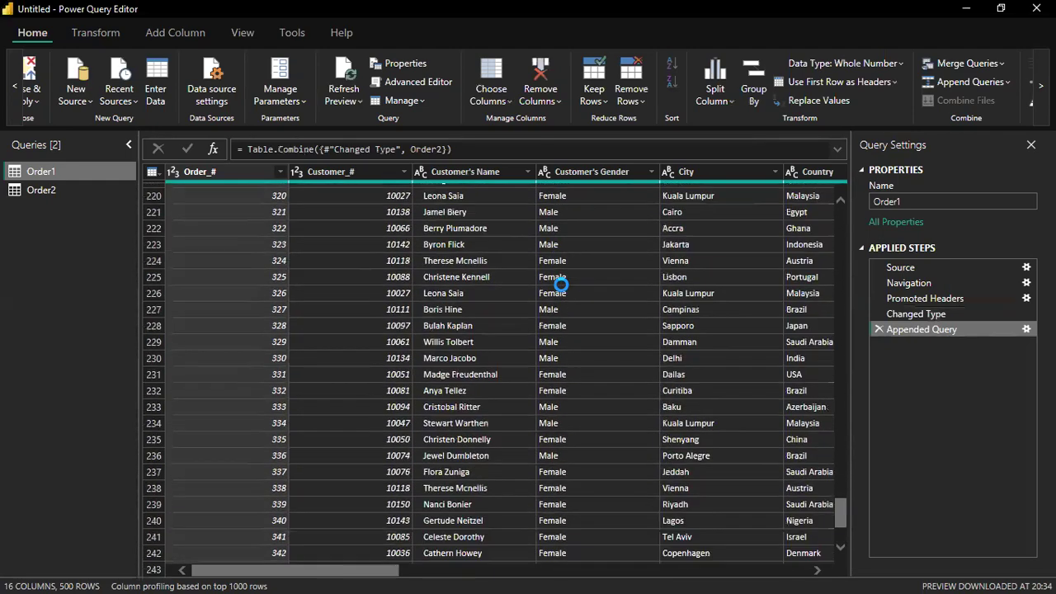
scroll(561, 280, down, 12)
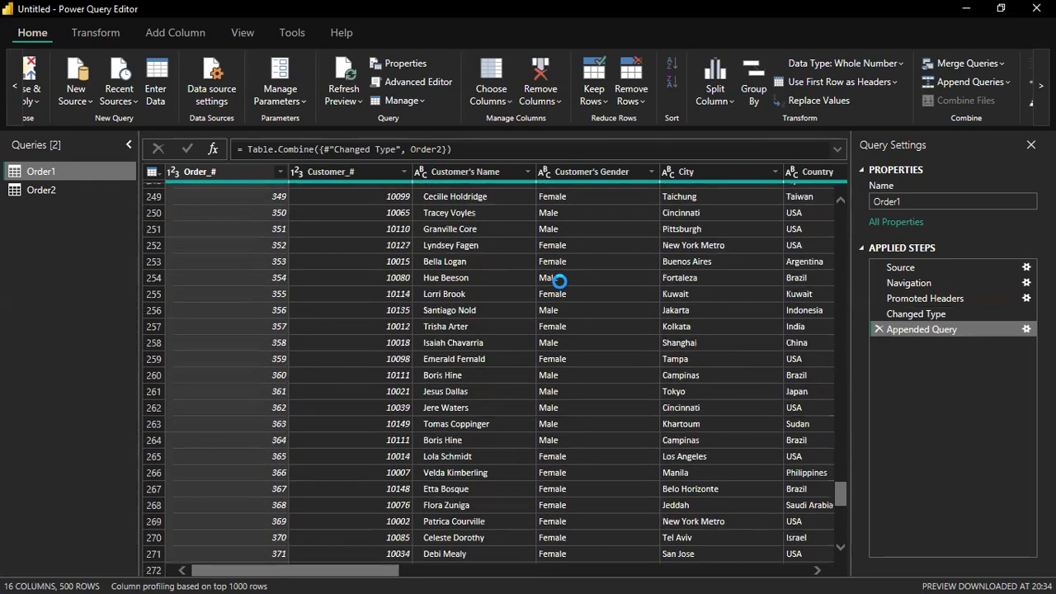
scroll(271, 300, down, 5)
scroll(270, 300, down, 20)
scroll(464, 281, down, 18)
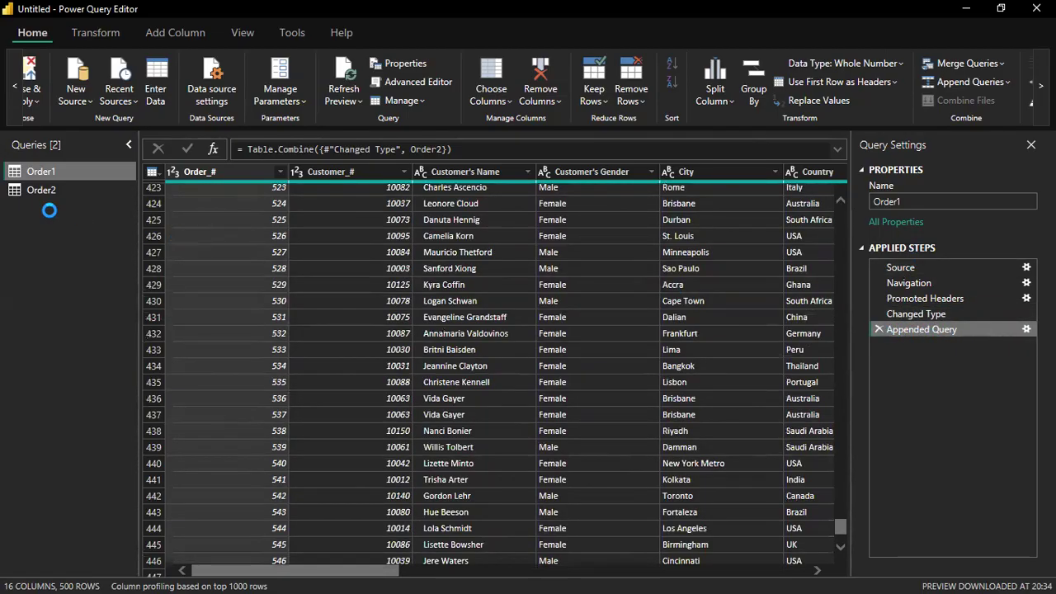
click(42, 191)
click(48, 171)
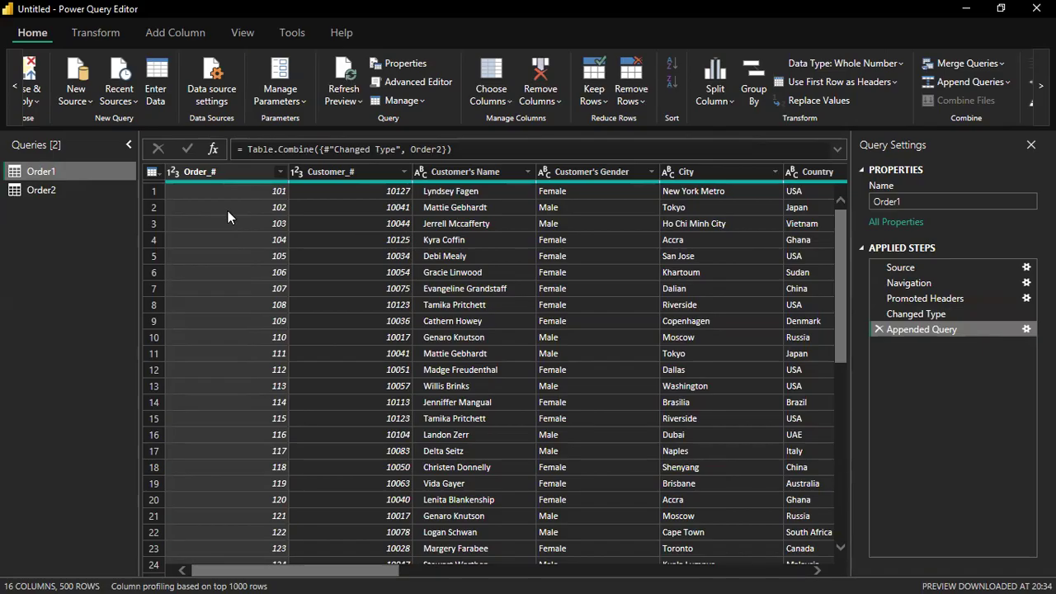
Rename the Order_# column of the Order1 query to OrderID
scroll(243, 247, down, 20)
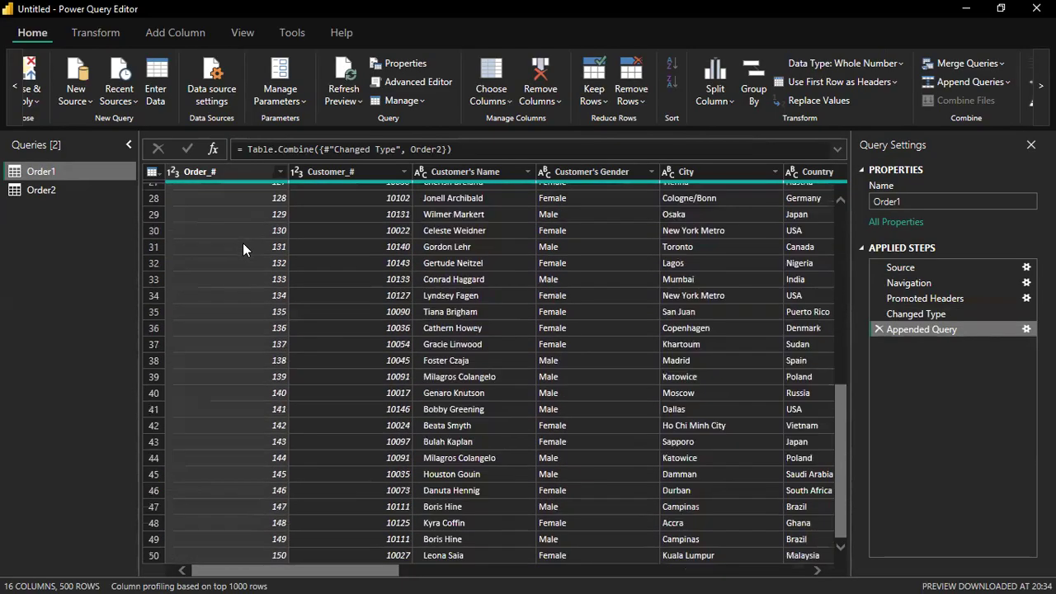
scroll(252, 265, up, 18)
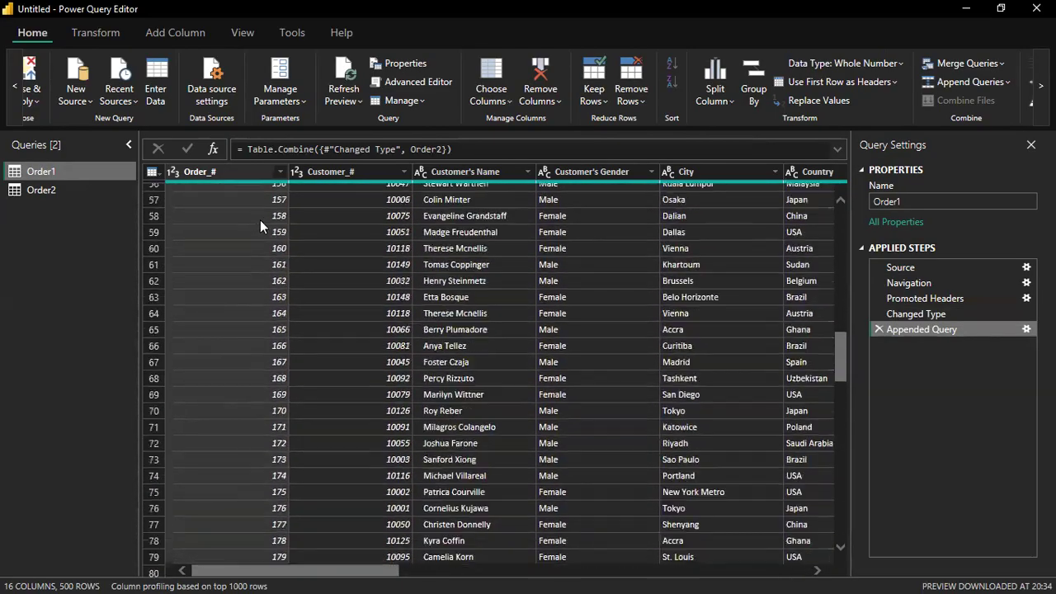
scroll(221, 198, up, 6)
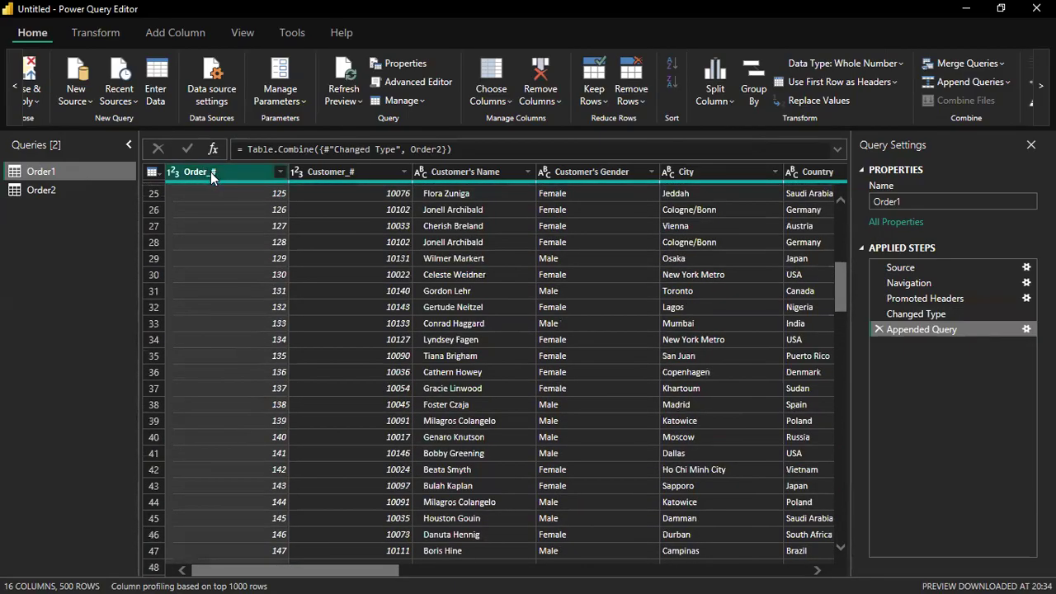
double_click(212, 175)
click(221, 171)
key(BackSpace)
key(BackSpace)
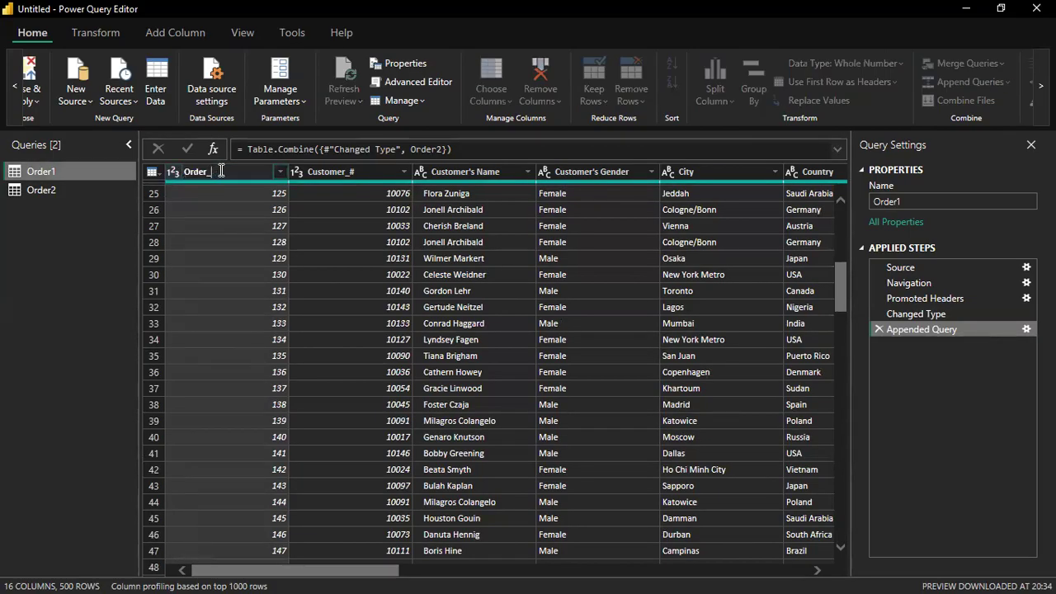
text(ID)
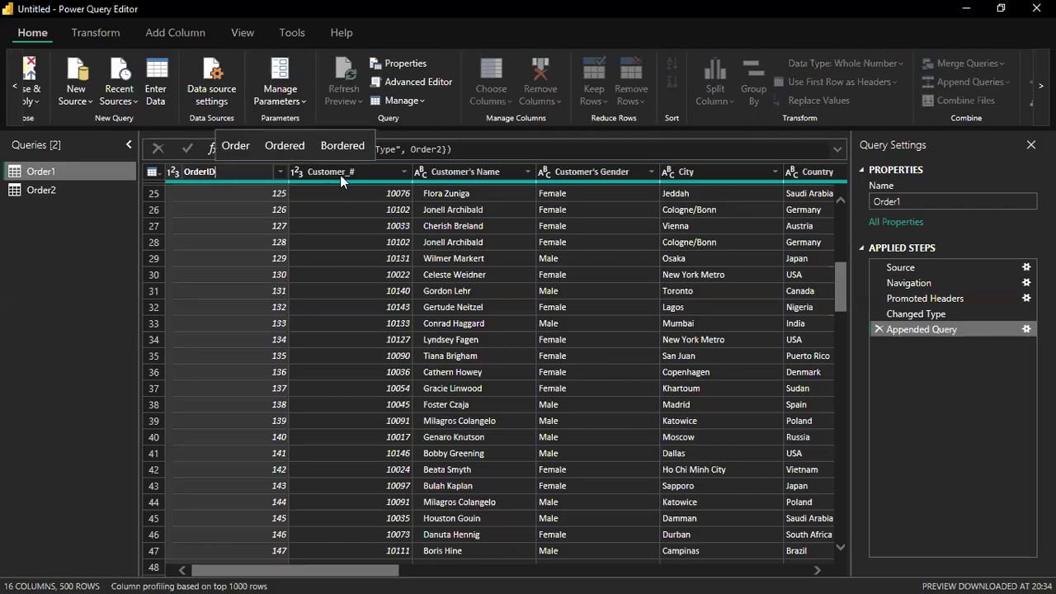
key(Return)
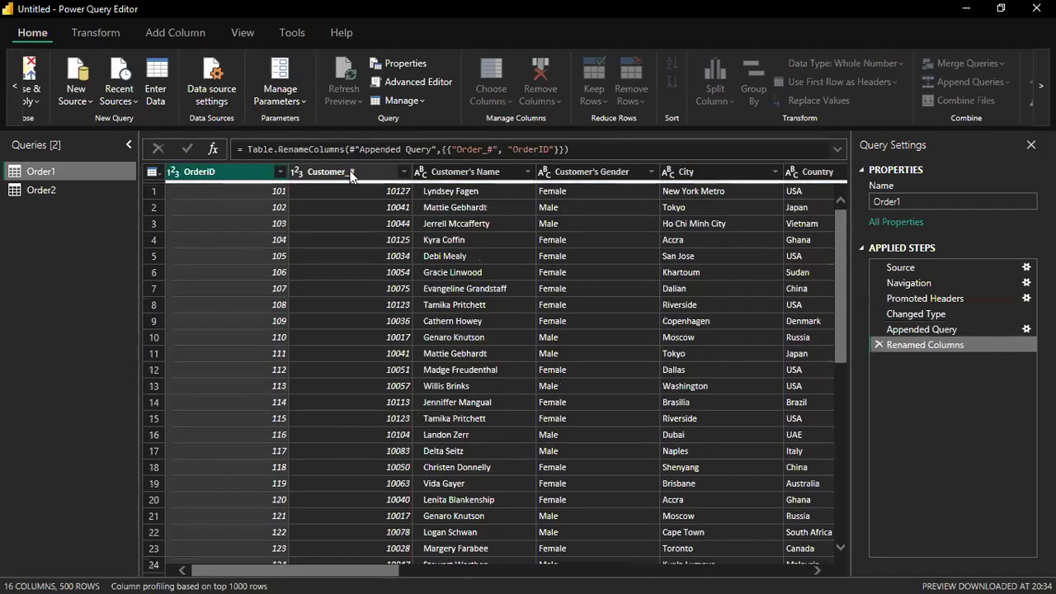
Rename the Customer_# column of the Order1 query to CustomerID
double_click(352, 173)
key(BackSpace)
key(BackSpace)
text(ID)
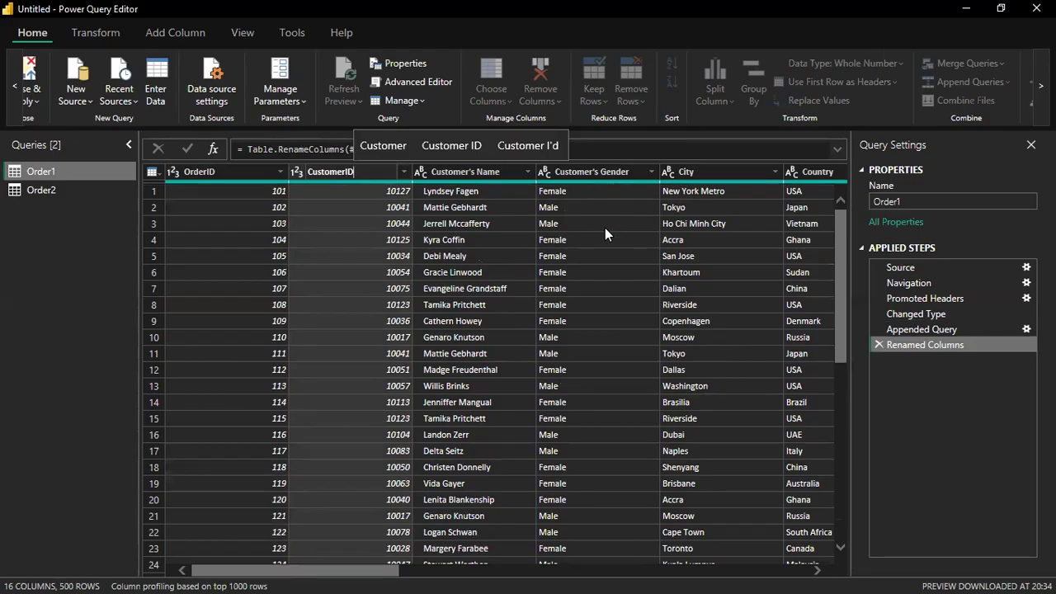
key(Return)
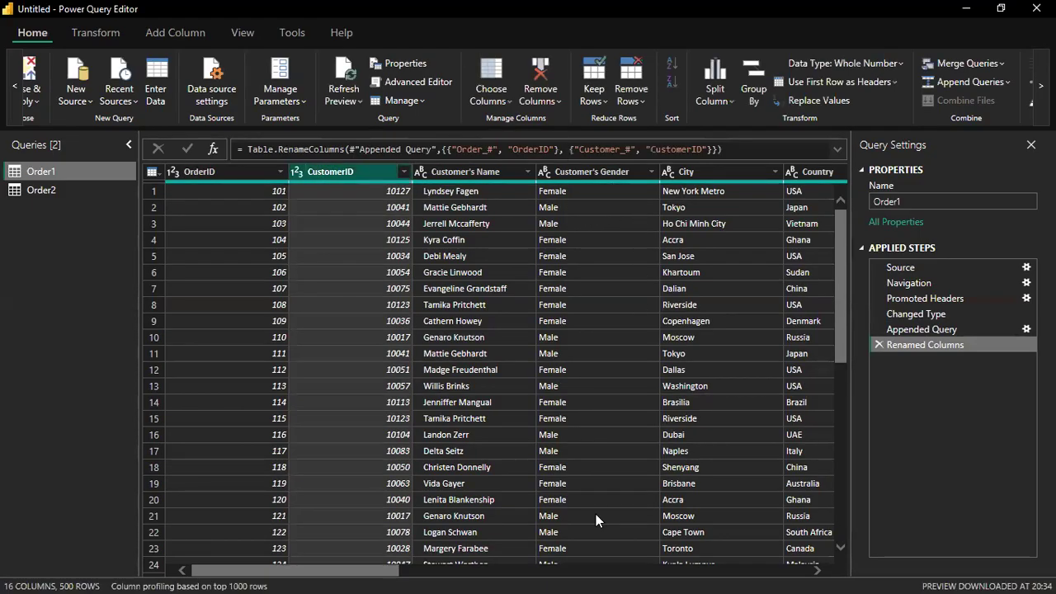
Rename the Product_# column of the Order1 query to ProductID
drag(375, 571, 436, 575)
drag(464, 576, 487, 572)
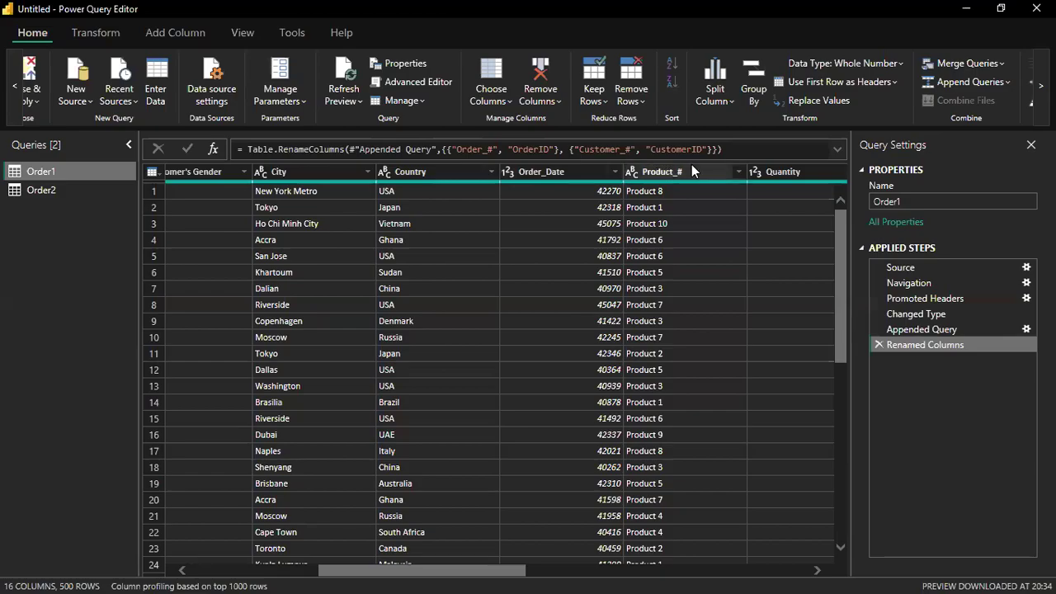
drag(431, 570, 490, 571)
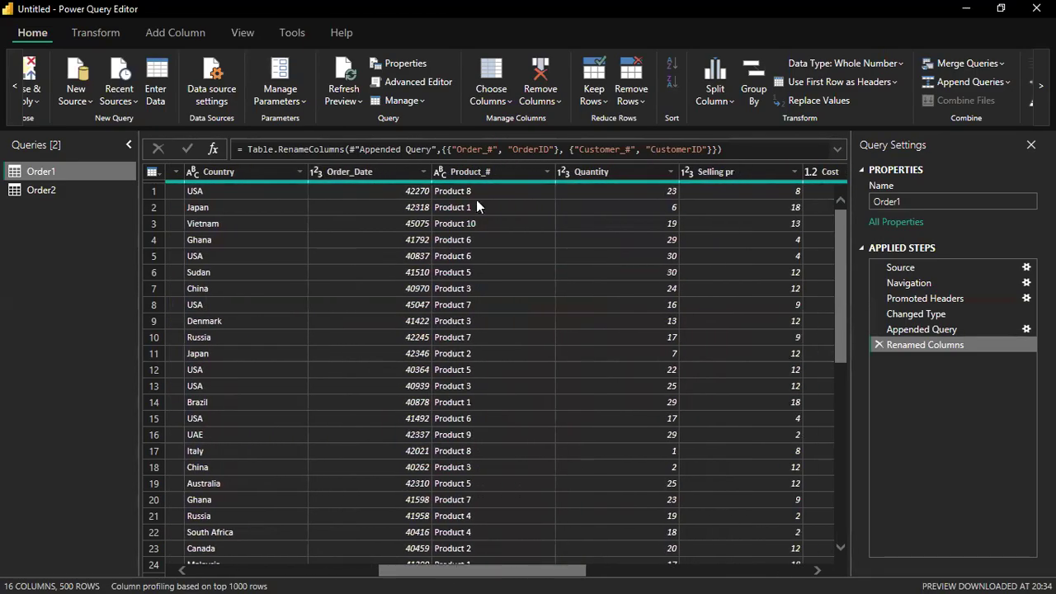
double_click(487, 171)
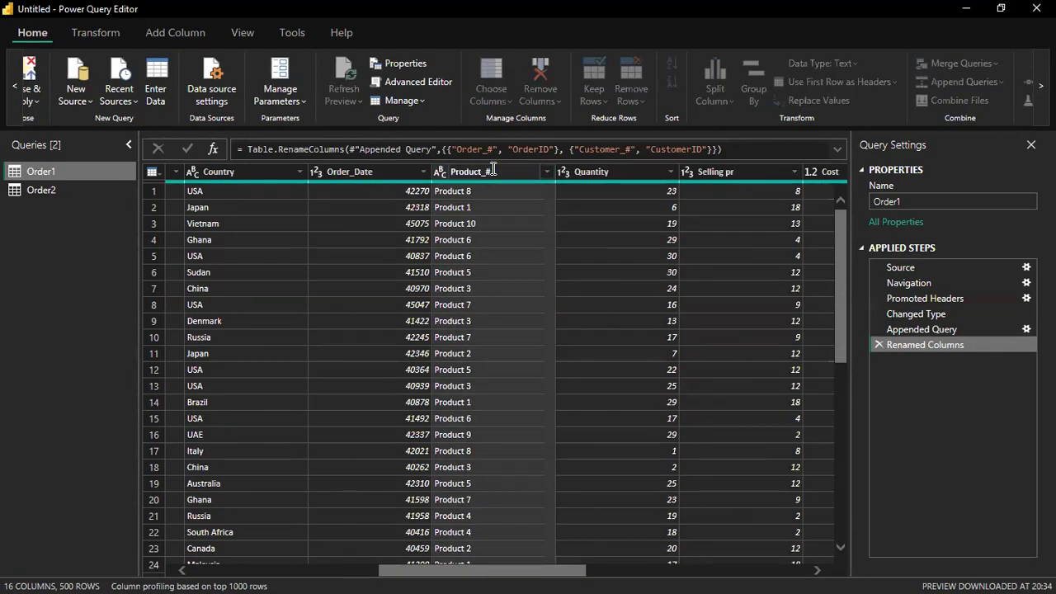
key(BackSpace)
key(BackSpace)
text(ID)
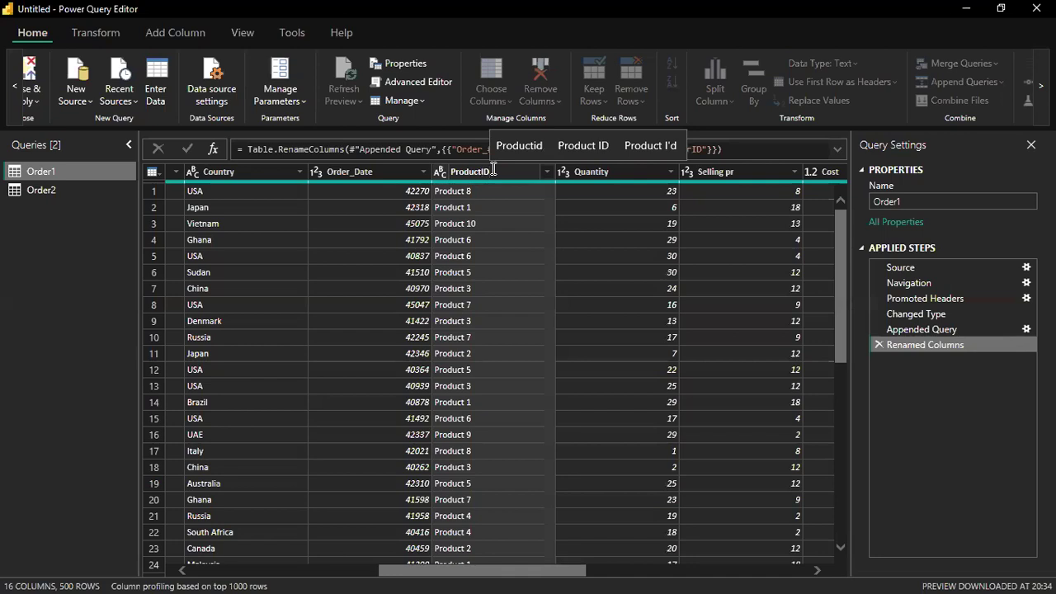
click(558, 575)
Rename the Selling pr column of the Order1 query to Selling price
drag(571, 575, 652, 575)
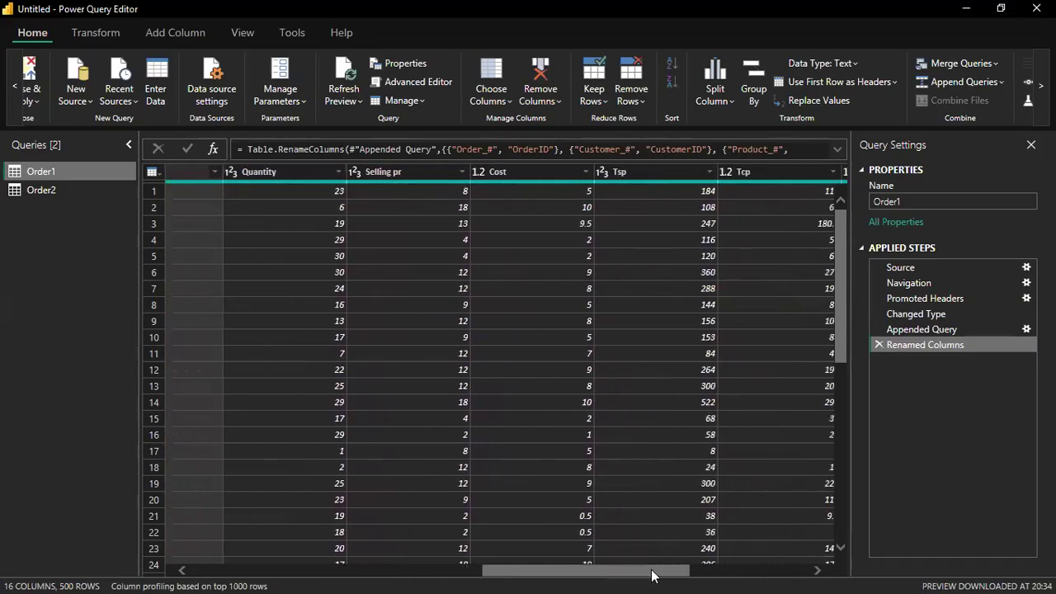
double_click(405, 172)
click(406, 172)
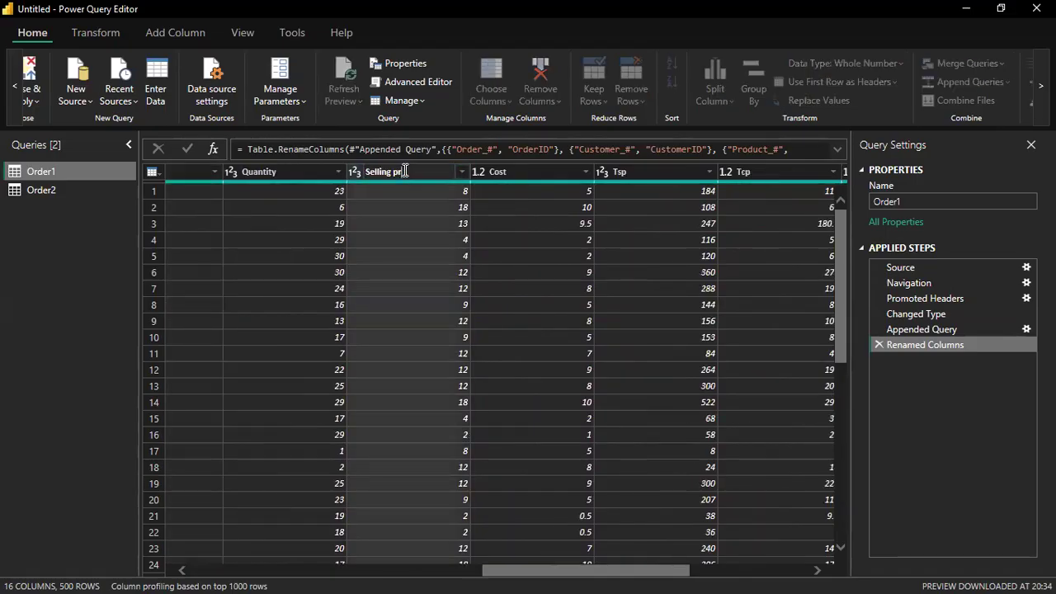
text(ICE)
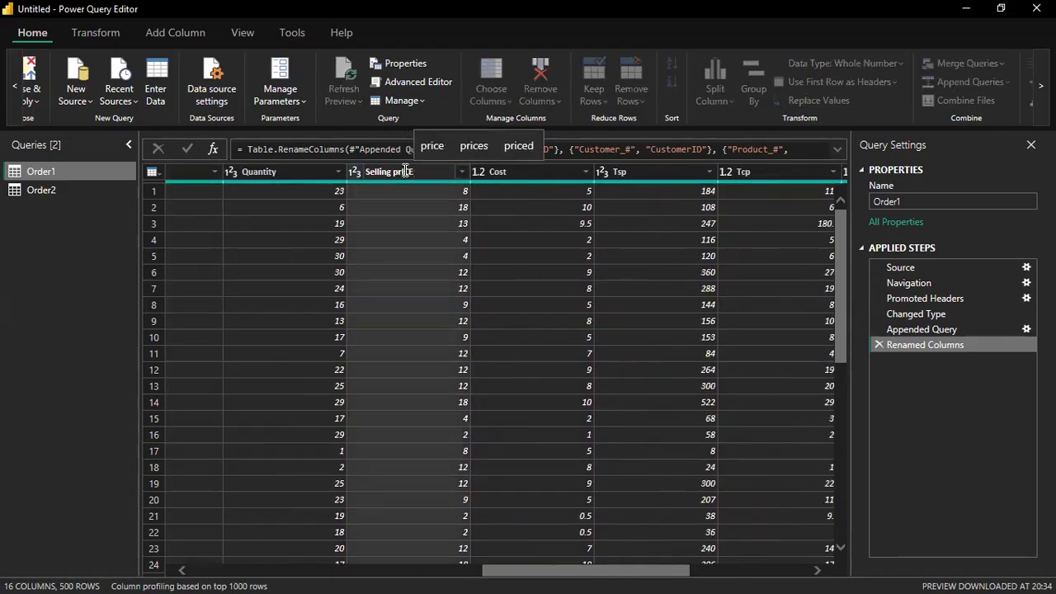
key(BackSpace)
key(BackSpace)
key(BackSpace)
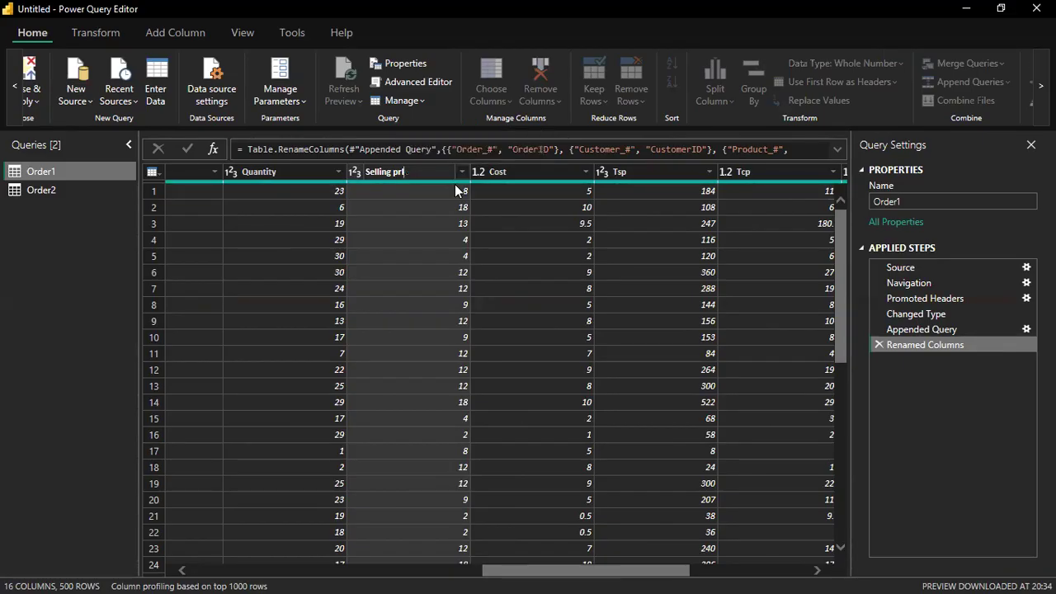
text(ice)
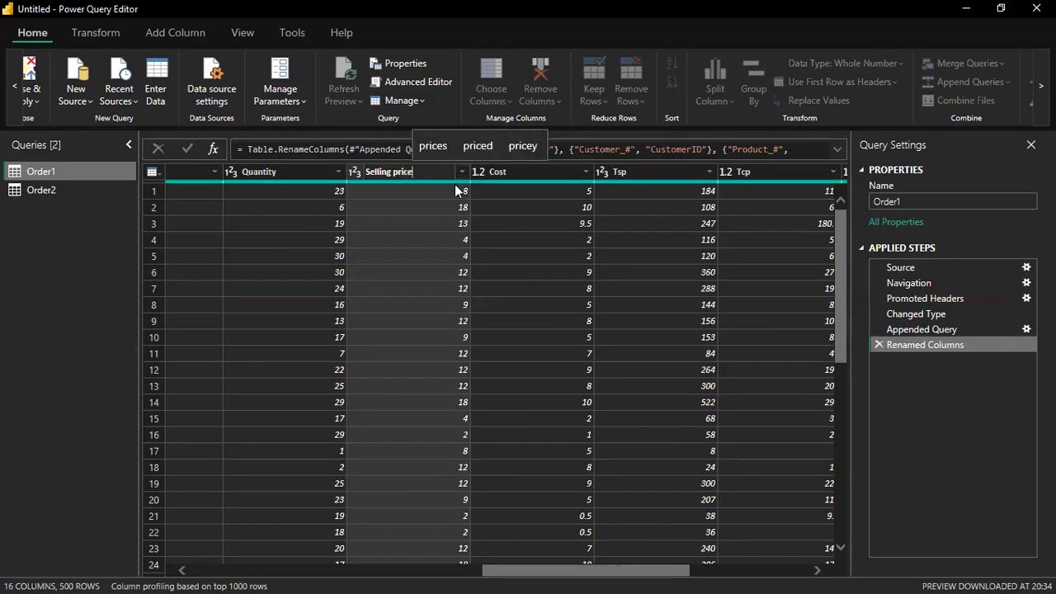
key(Return)
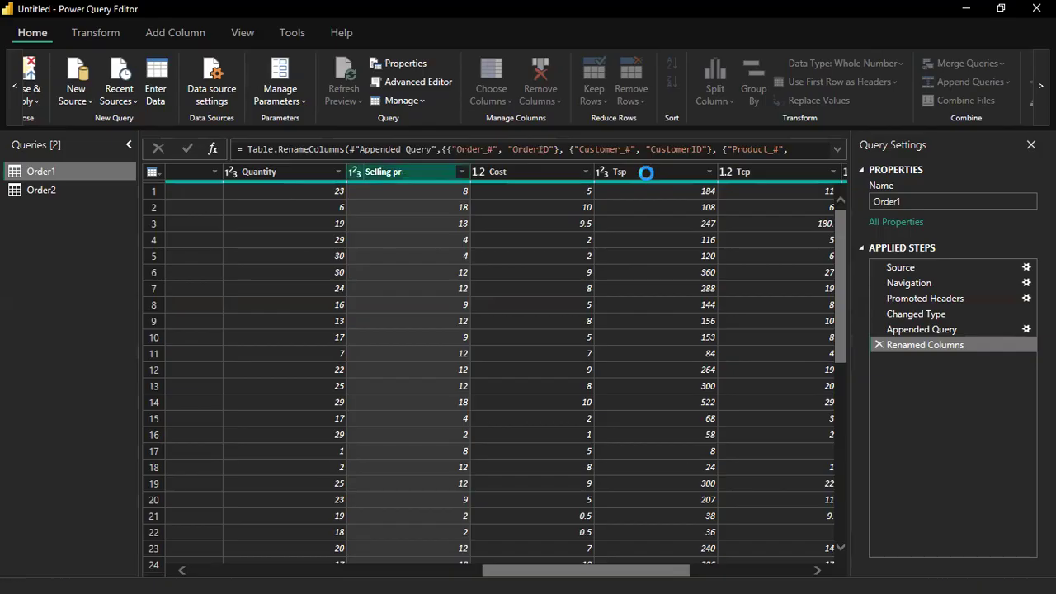
Rename the Tsp column of the Order1 query to Total Selling Price
drag(660, 573, 688, 575)
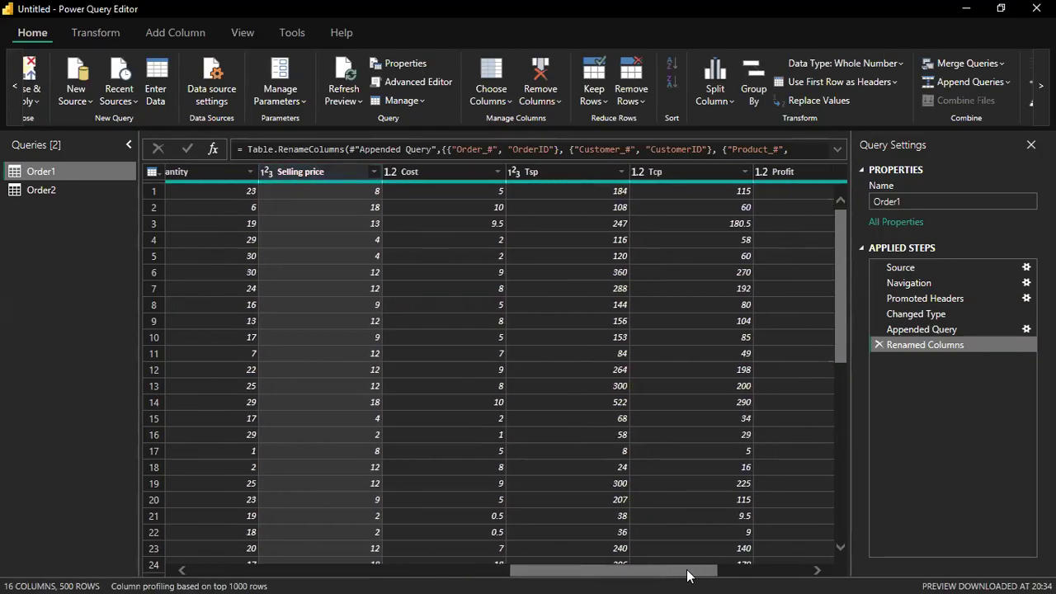
click(543, 171)
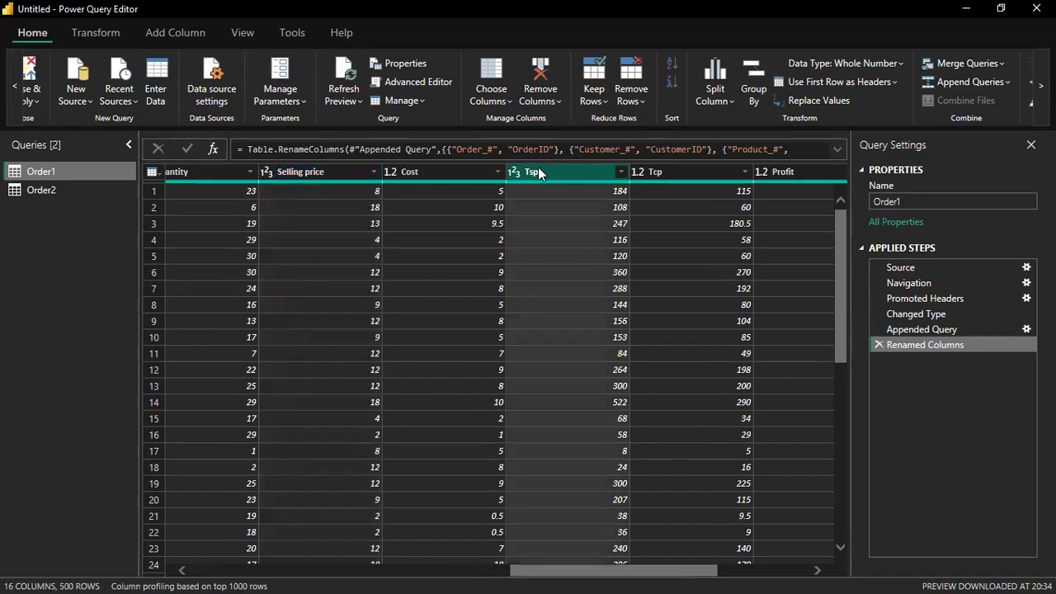
double_click(538, 170)
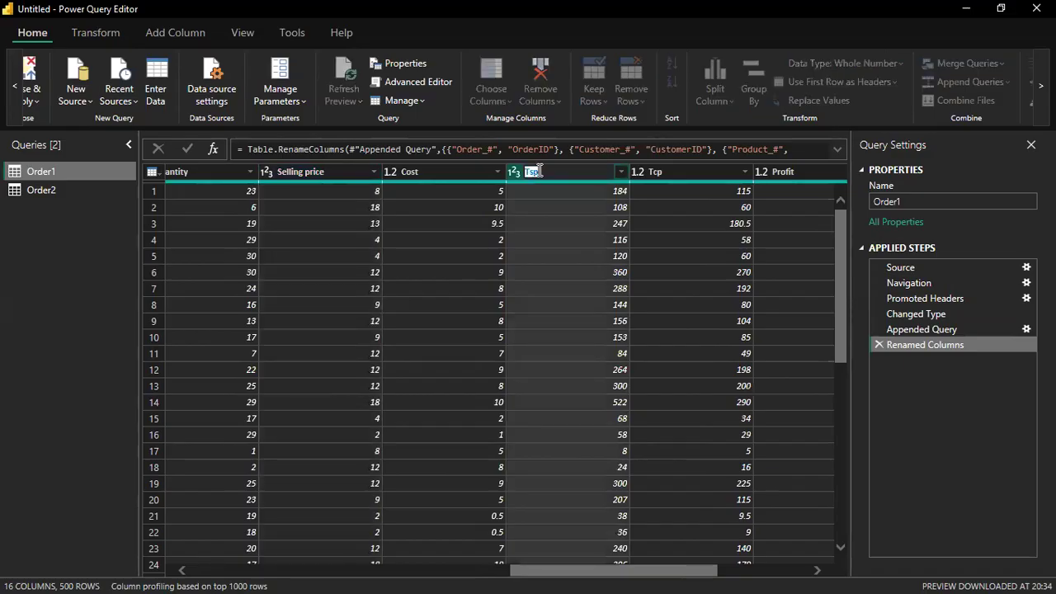
text(To)
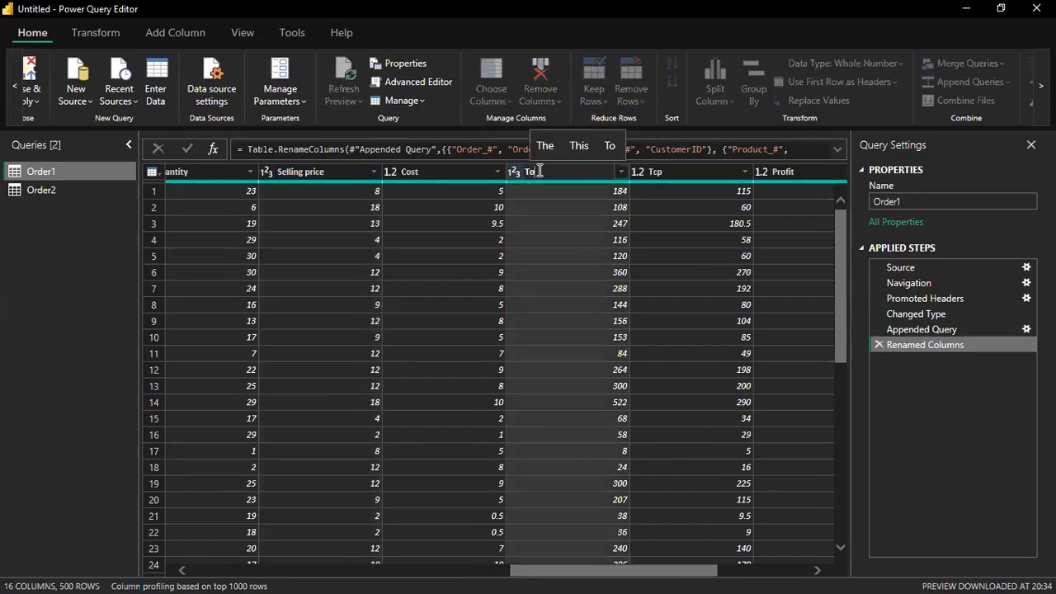
text(tal)
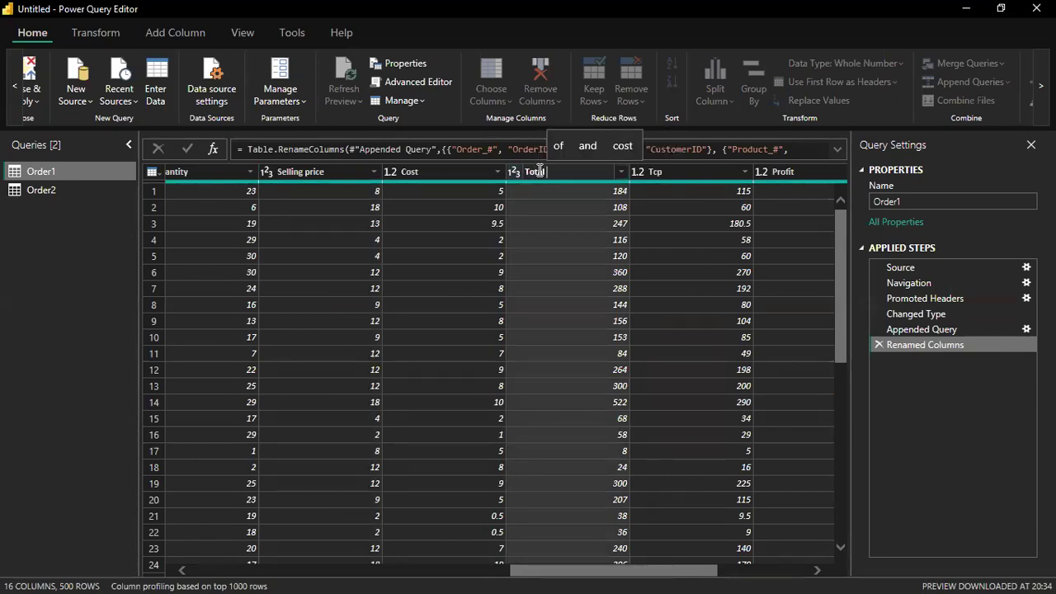
text( Selling )
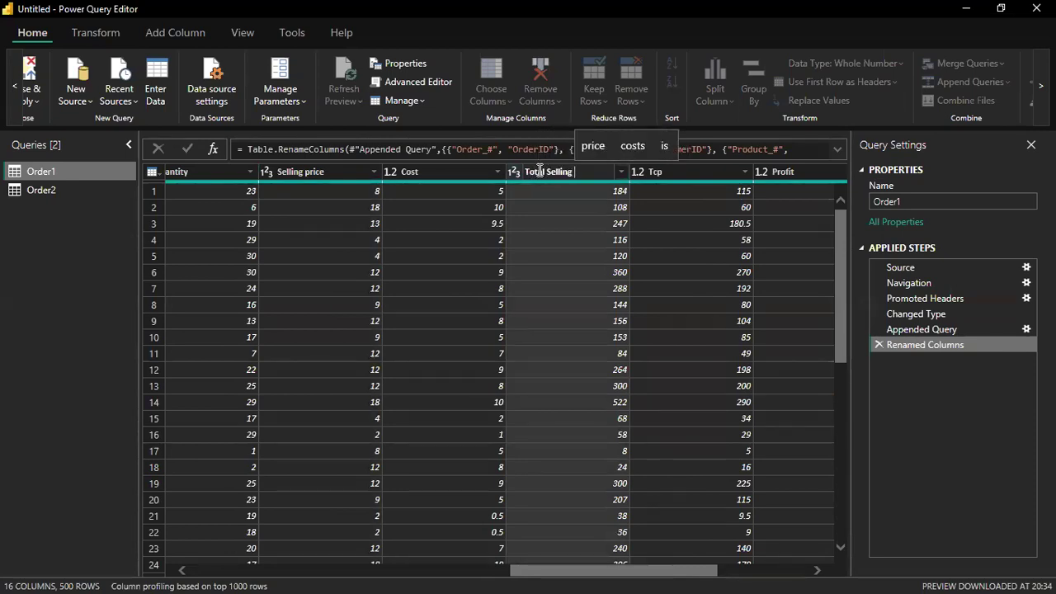
text(Price)
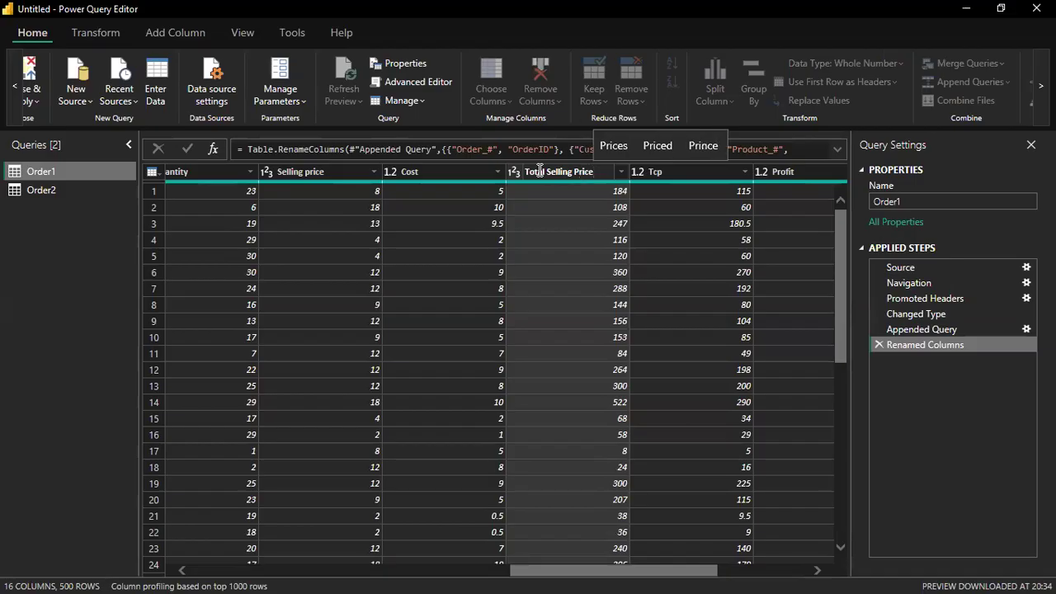
key(Return)
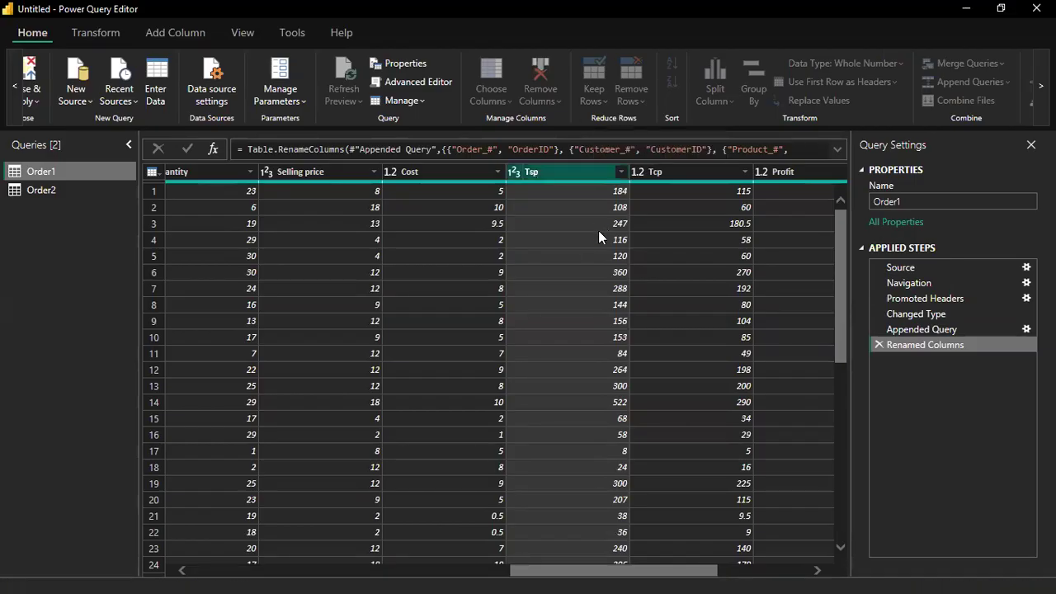
Rename the Tcp column of the Order1 query to Total Cost Price
click(675, 170)
double_click(674, 170)
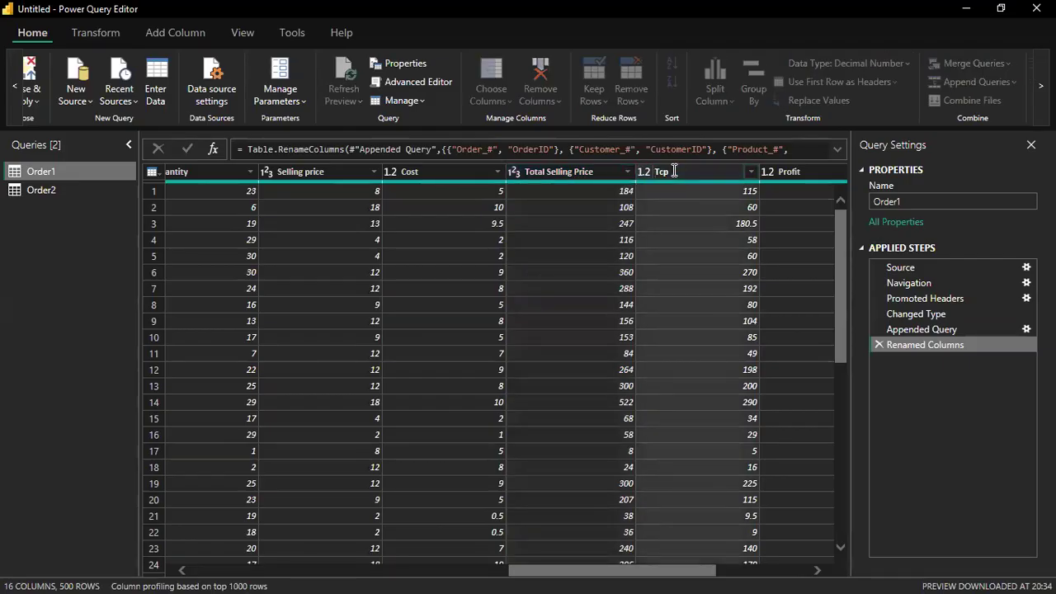
key(BackSpace)
key(BackSpace)
key(BackSpace)
text(Total Cost Price)
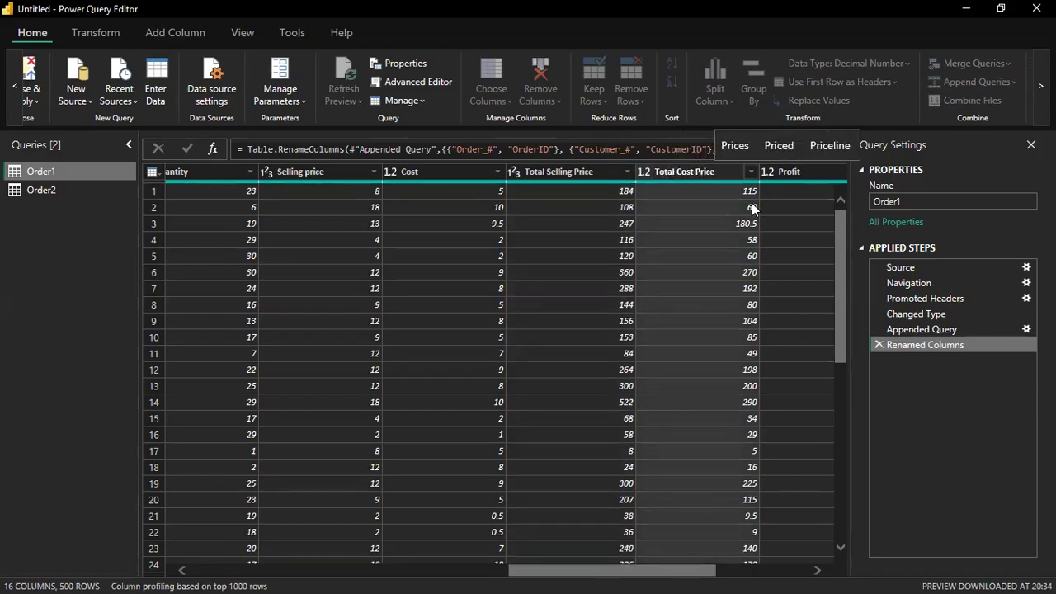
key(Return)
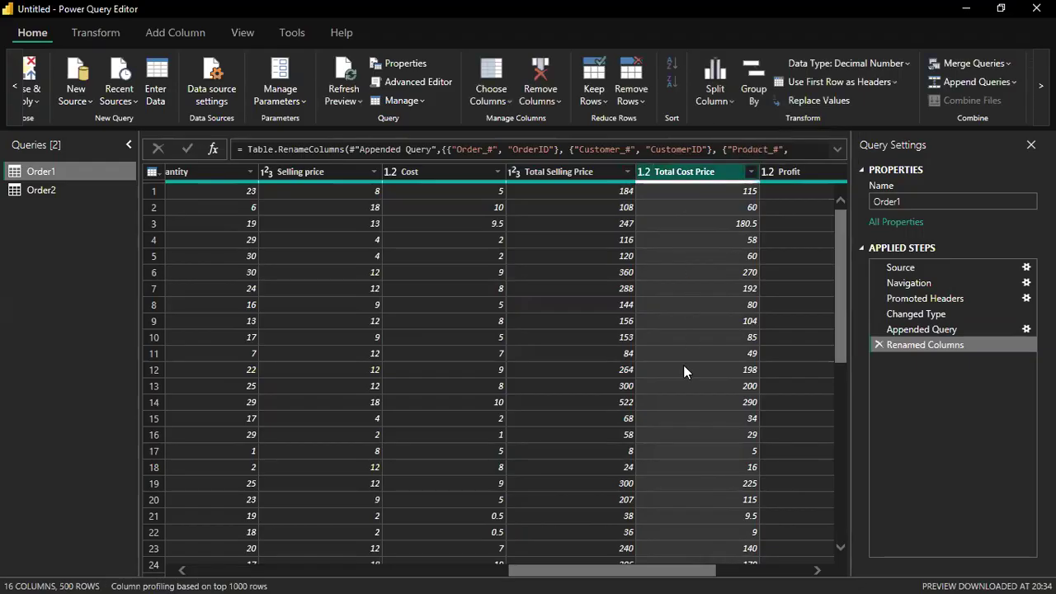
Examine the values in the OrderID, Customer's Name and Customer's Gender columns of the Order1 query to see what kind of data each holds
drag(611, 575, 254, 512)
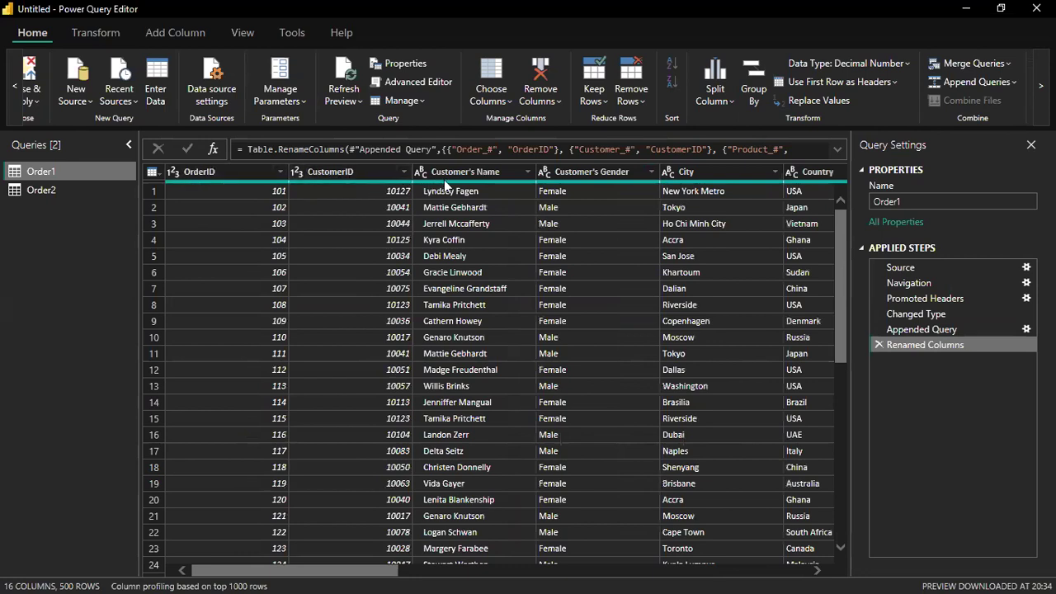
mouse_move(218, 182)
click(275, 240)
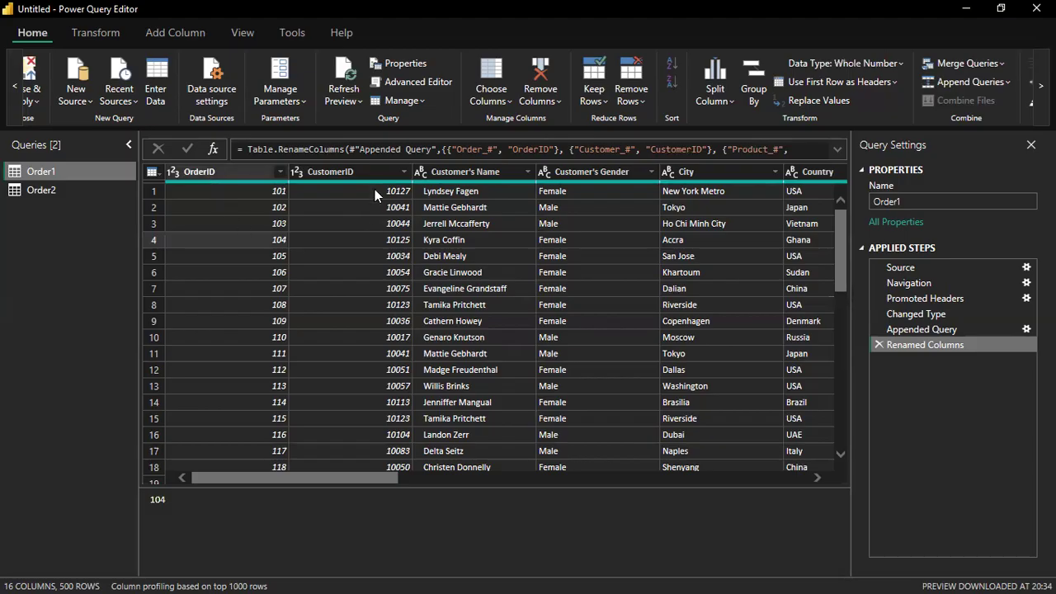
click(472, 209)
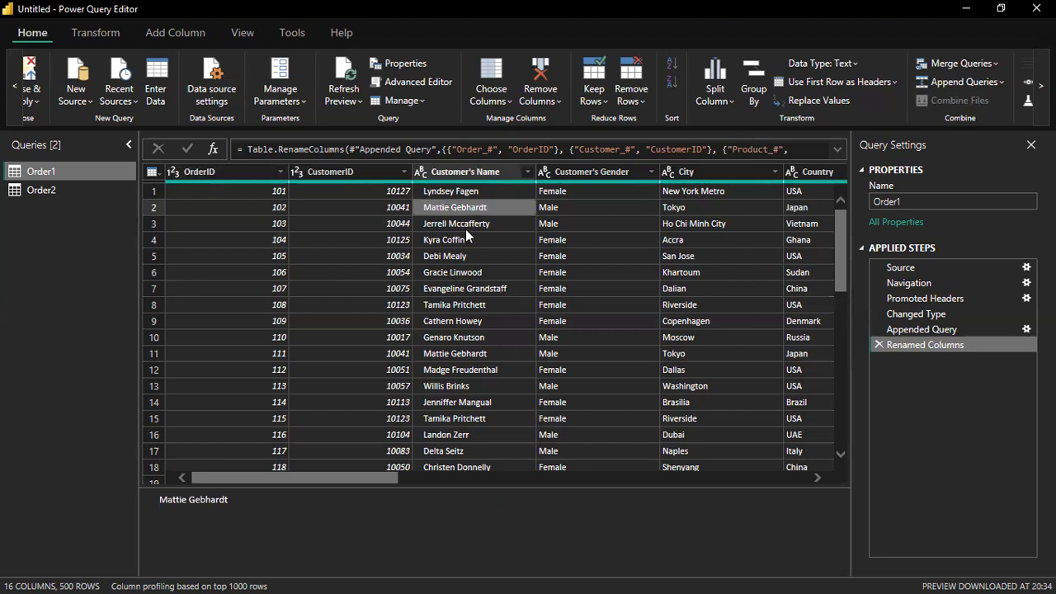
click(465, 228)
click(461, 242)
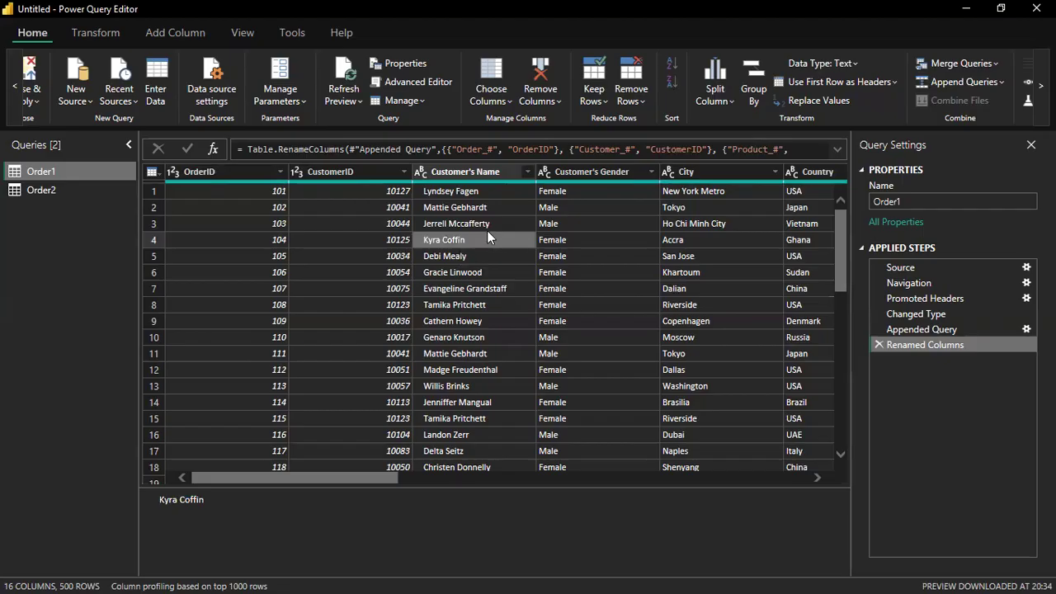
click(572, 191)
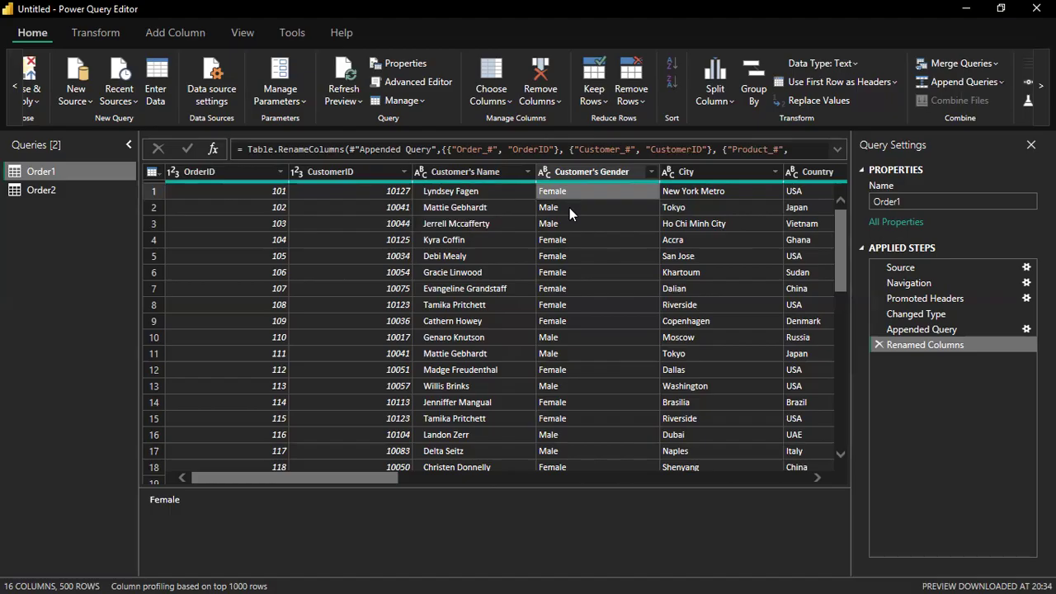
click(570, 207)
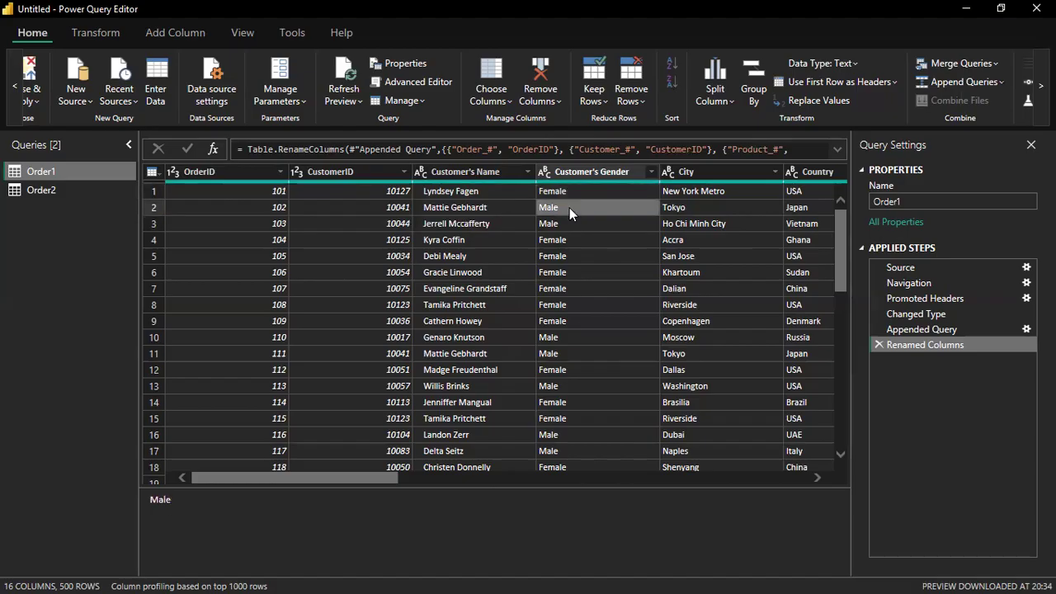
click(568, 180)
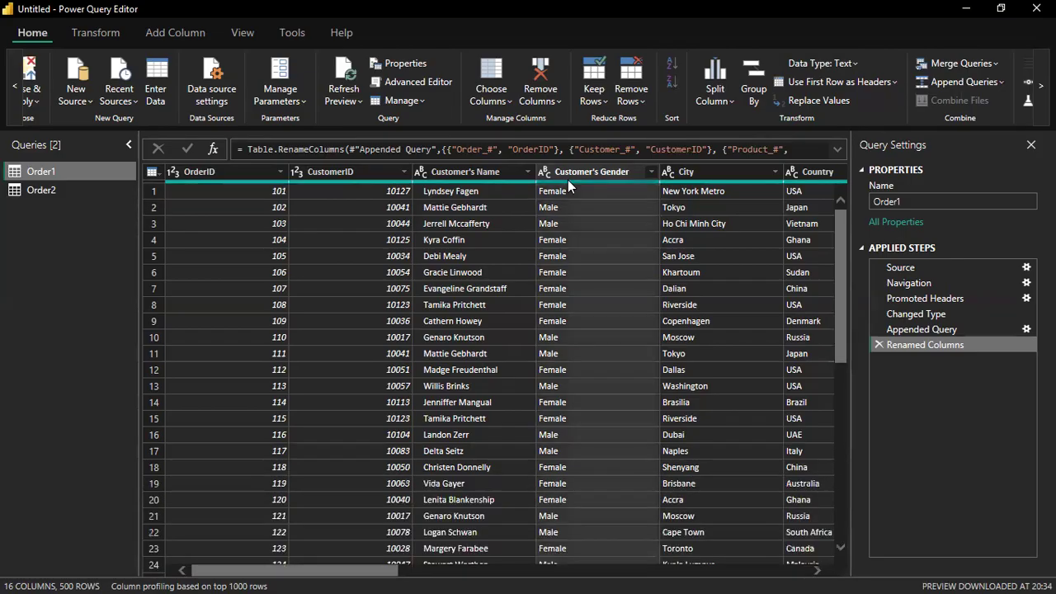
click(564, 243)
scroll(565, 264, down, 5)
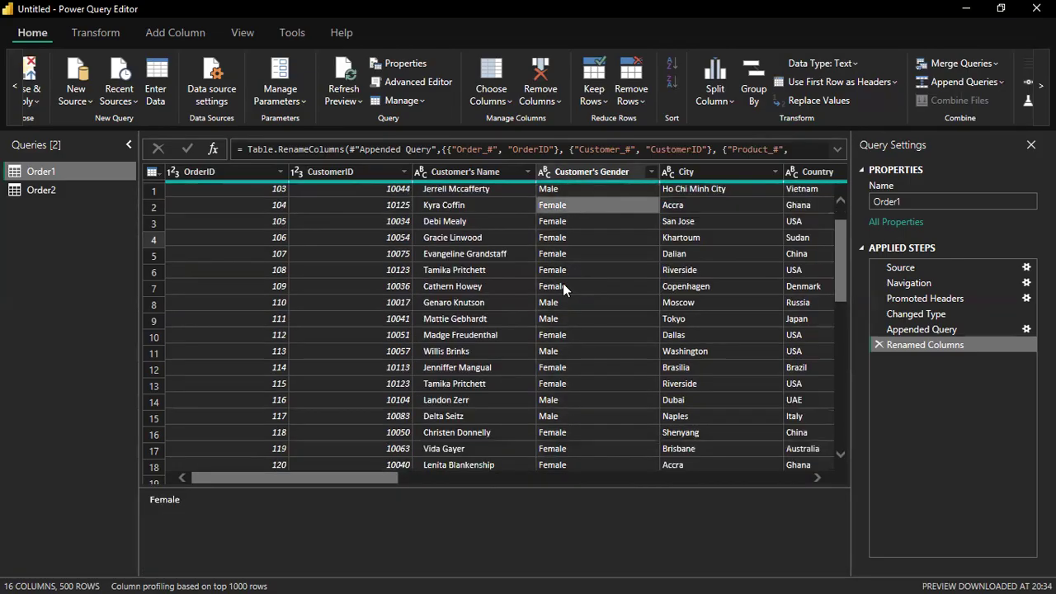
scroll(586, 252, up, 5)
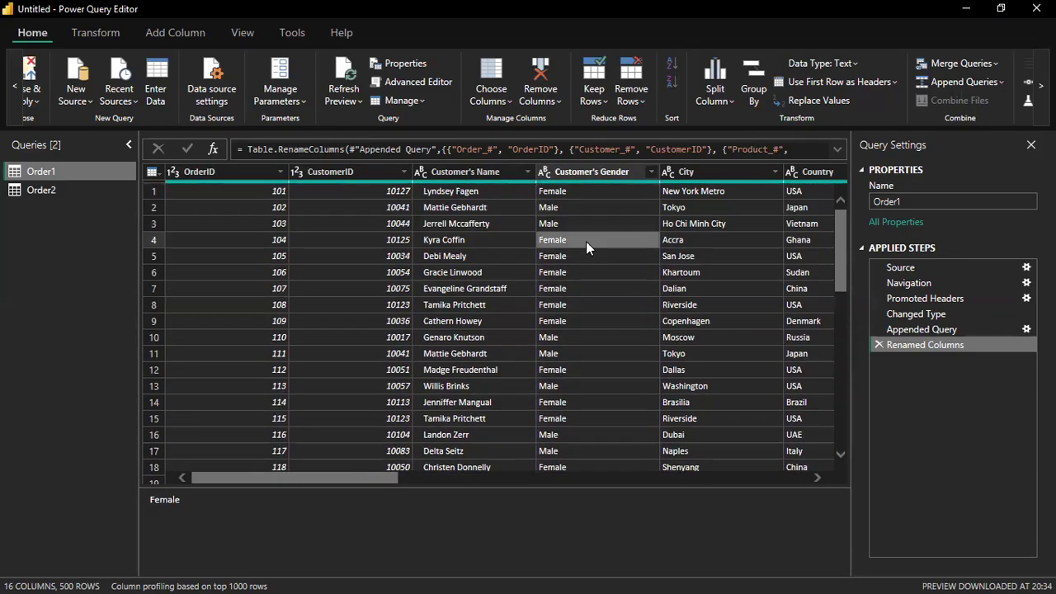
Compare the OrderID column's values with its assigned data type and review the available data types
click(263, 240)
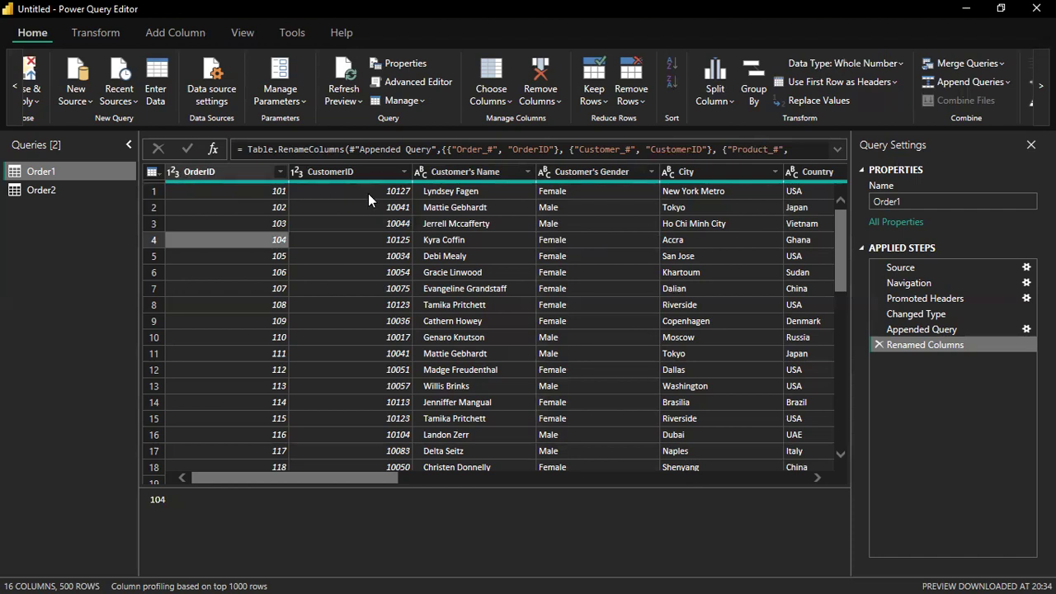
click(238, 219)
scroll(248, 258, down, 1)
scroll(248, 257, up, 1)
scroll(248, 257, down, 10)
scroll(250, 239, up, 10)
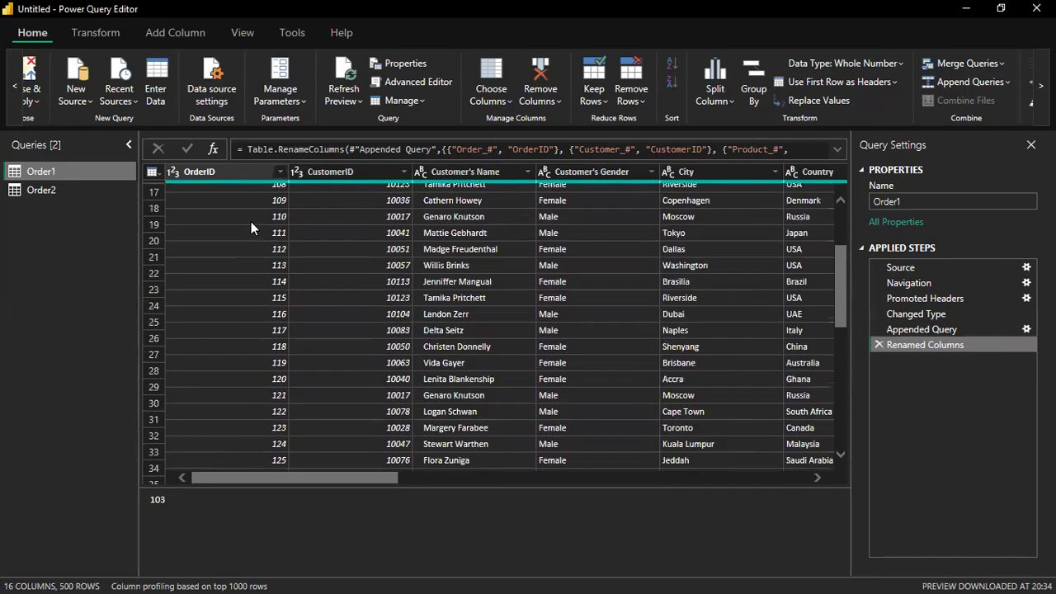
click(174, 170)
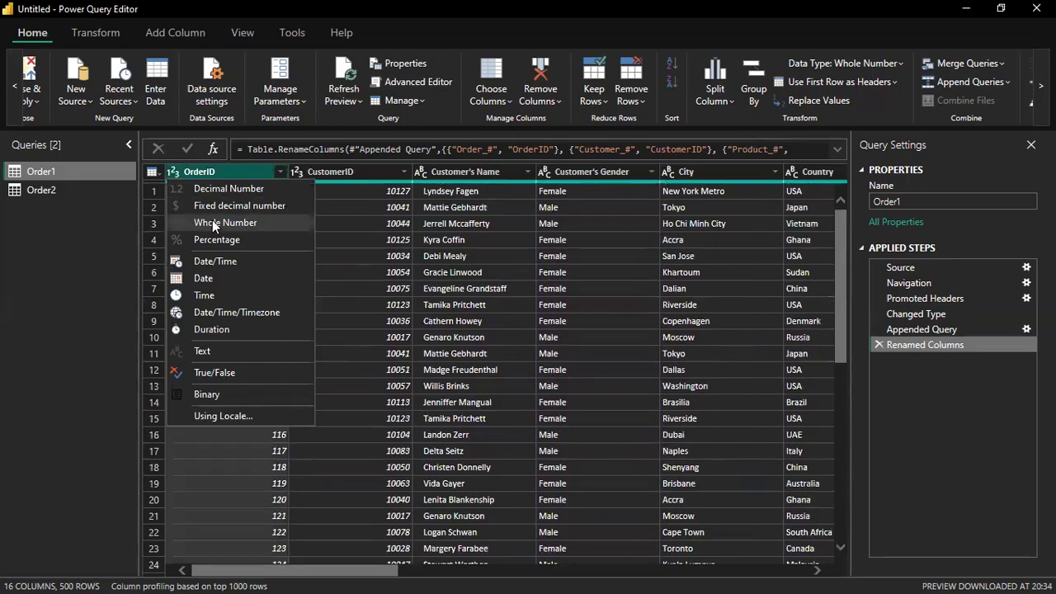
click(334, 257)
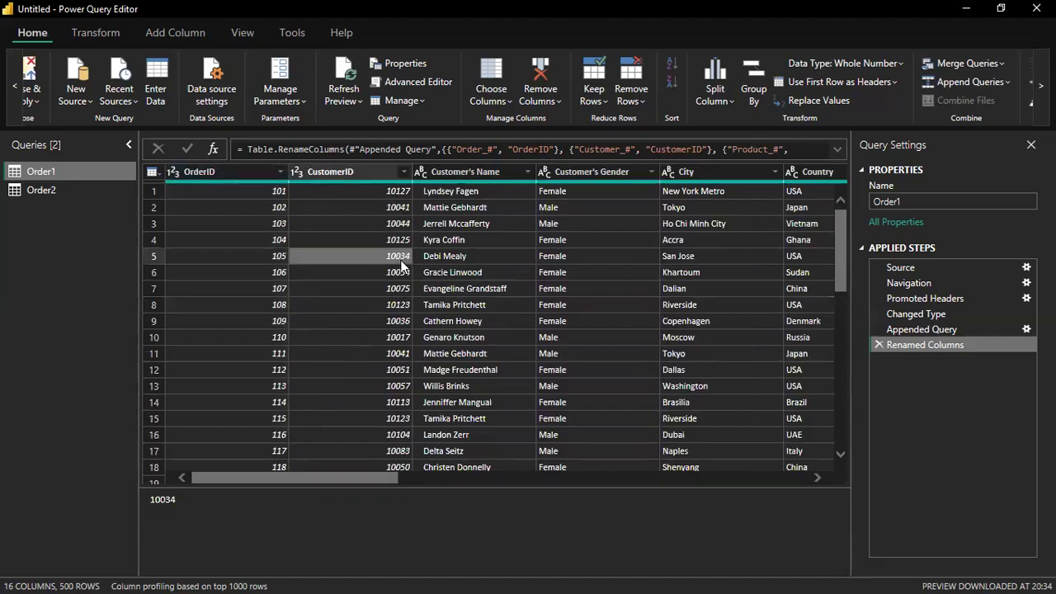
Review the data types assigned to the CustomerID, Customer's Name and Customer's Gender columns of the Order1 query
click(298, 171)
click(298, 171)
click(297, 171)
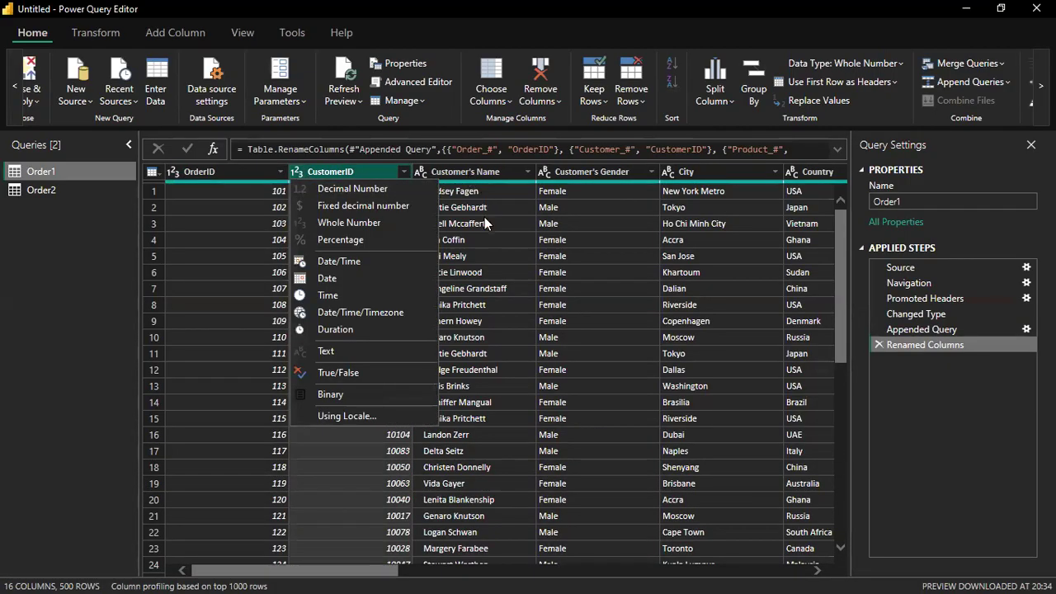
click(419, 172)
click(419, 172)
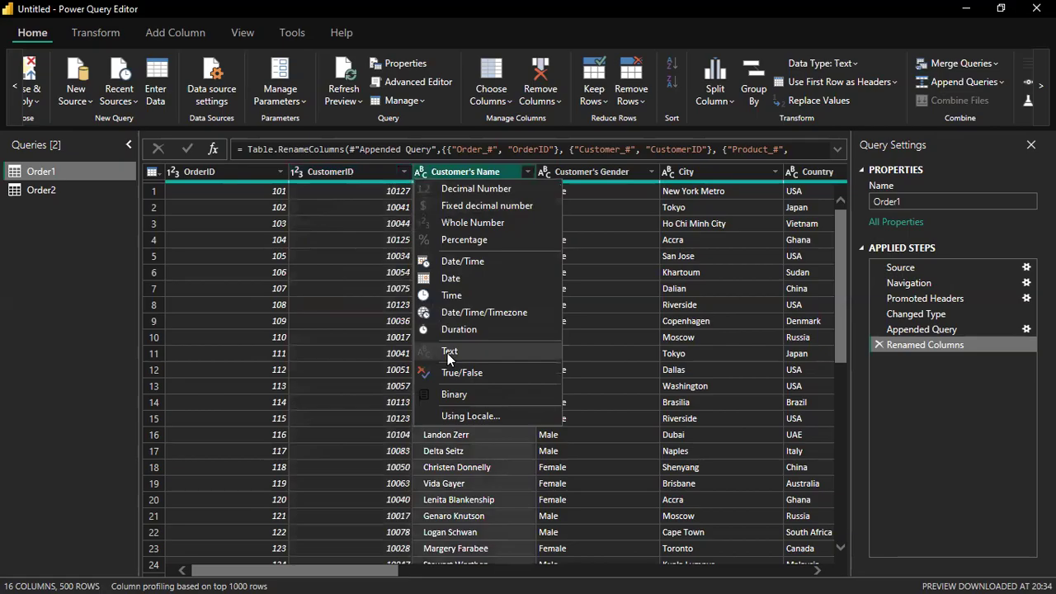
click(600, 229)
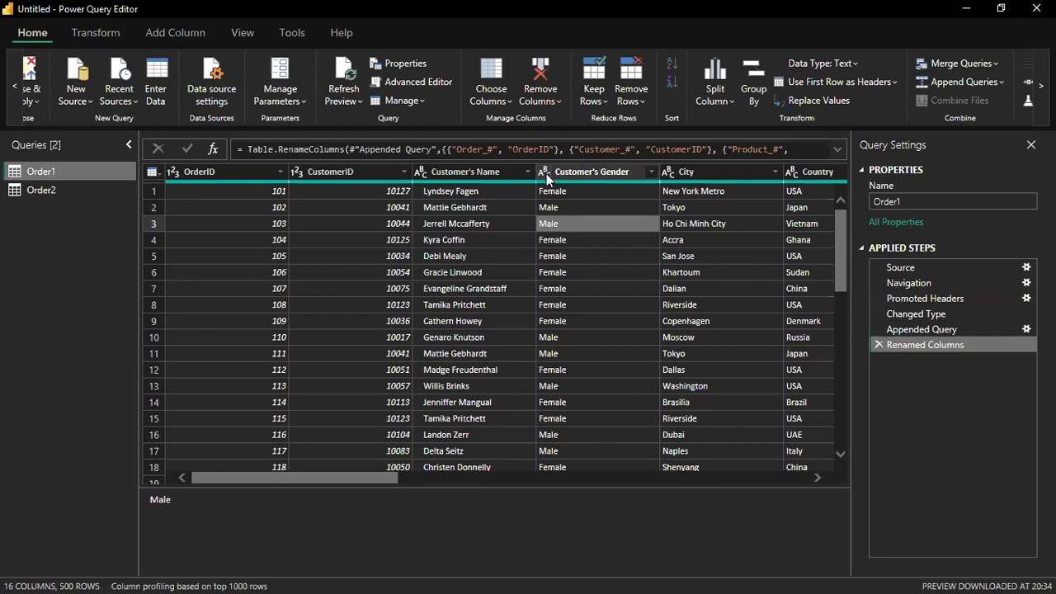
Compare the City and Country columns' values with their assigned data types and review the available types
scroll(428, 435, right, 5)
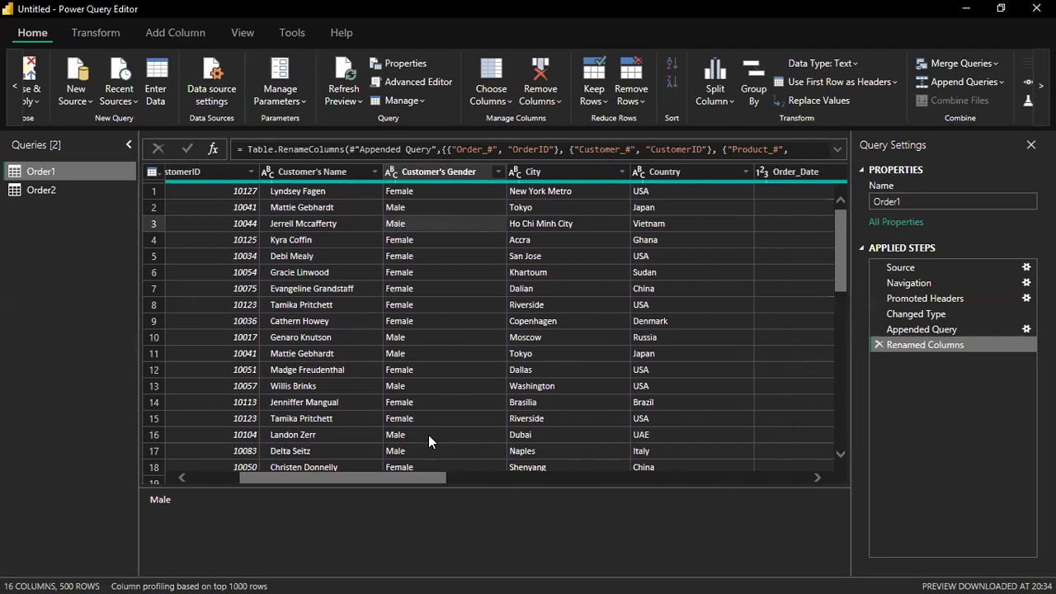
scroll(428, 435, right, 1)
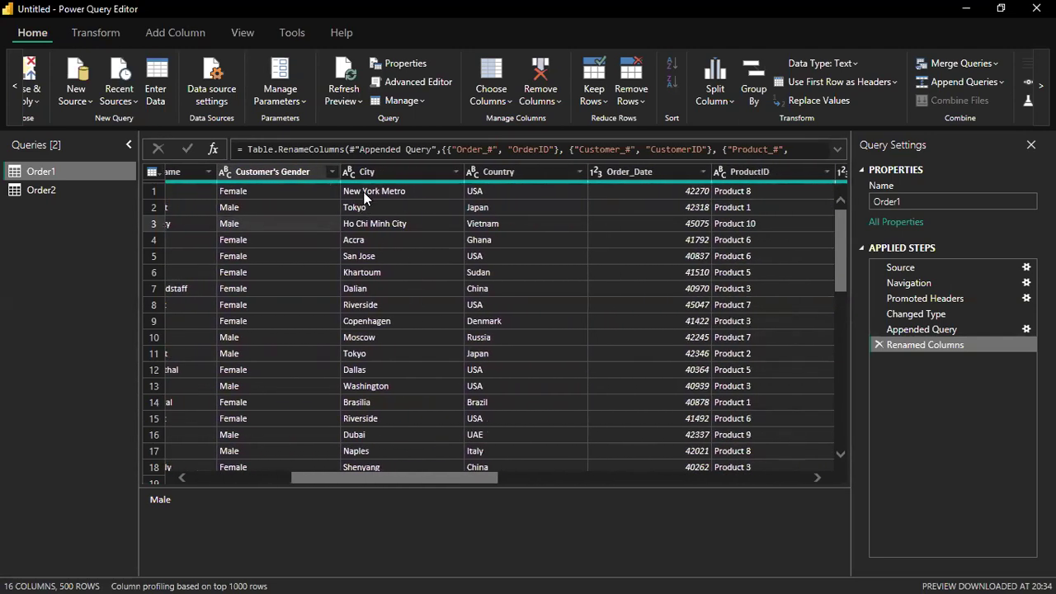
scroll(383, 255, down, 3)
scroll(379, 246, up, 2)
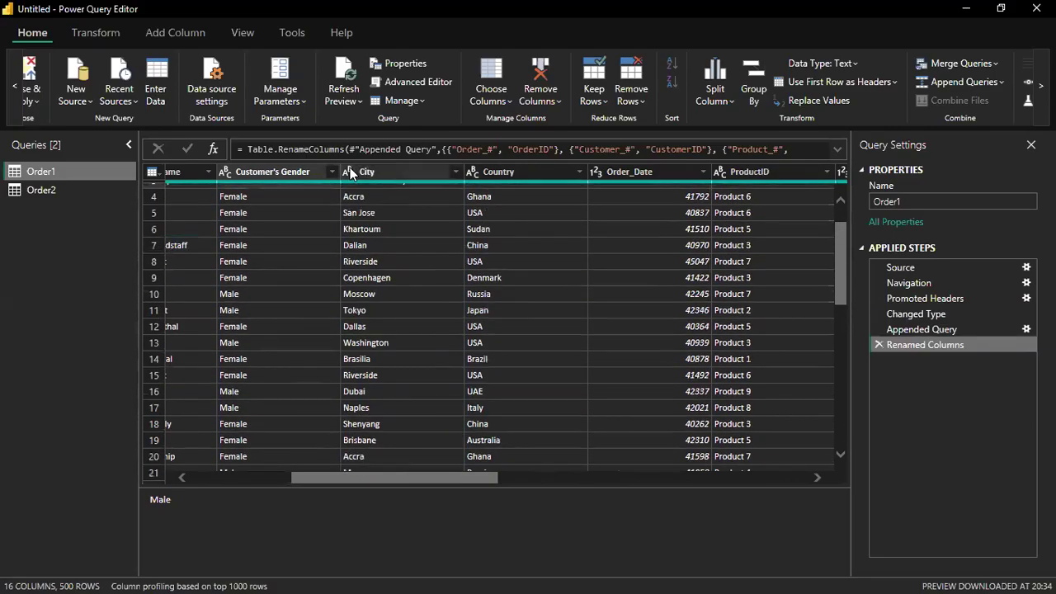
click(348, 171)
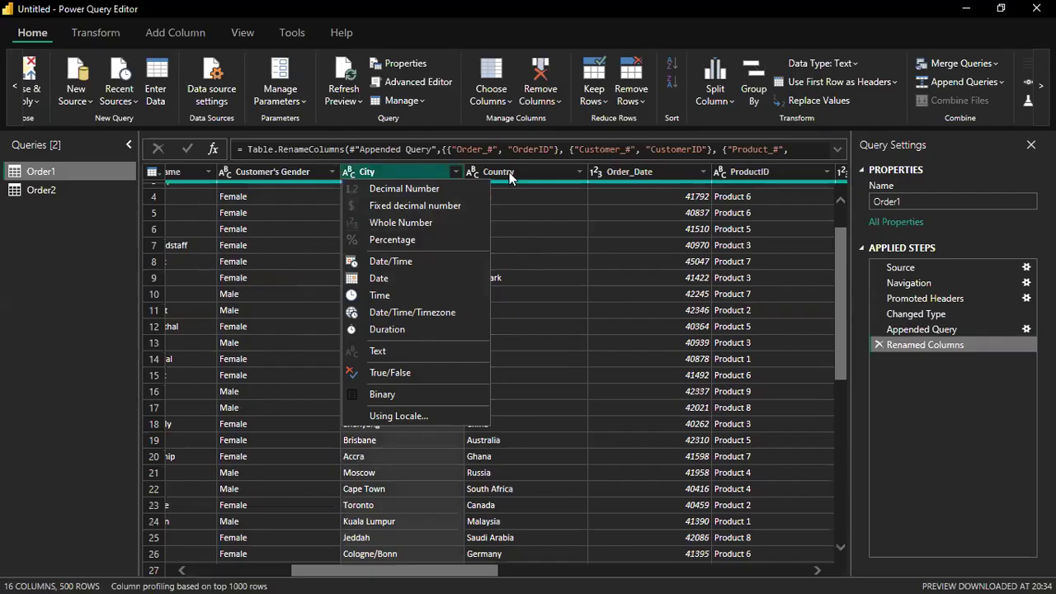
click(523, 262)
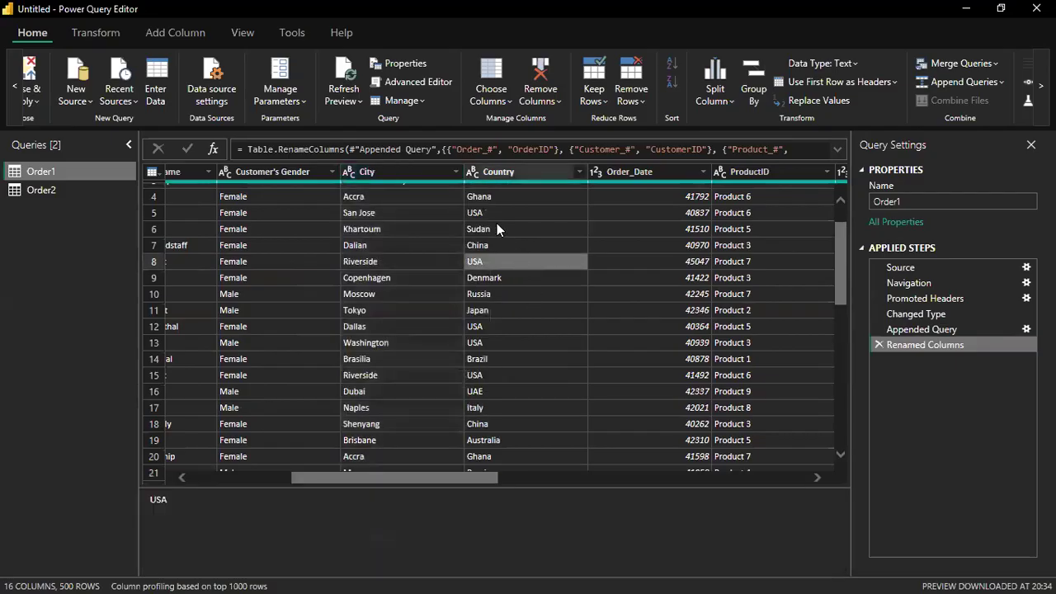
scroll(495, 221, up, 1)
click(472, 172)
click(473, 174)
click(473, 174)
click(473, 174)
click(472, 174)
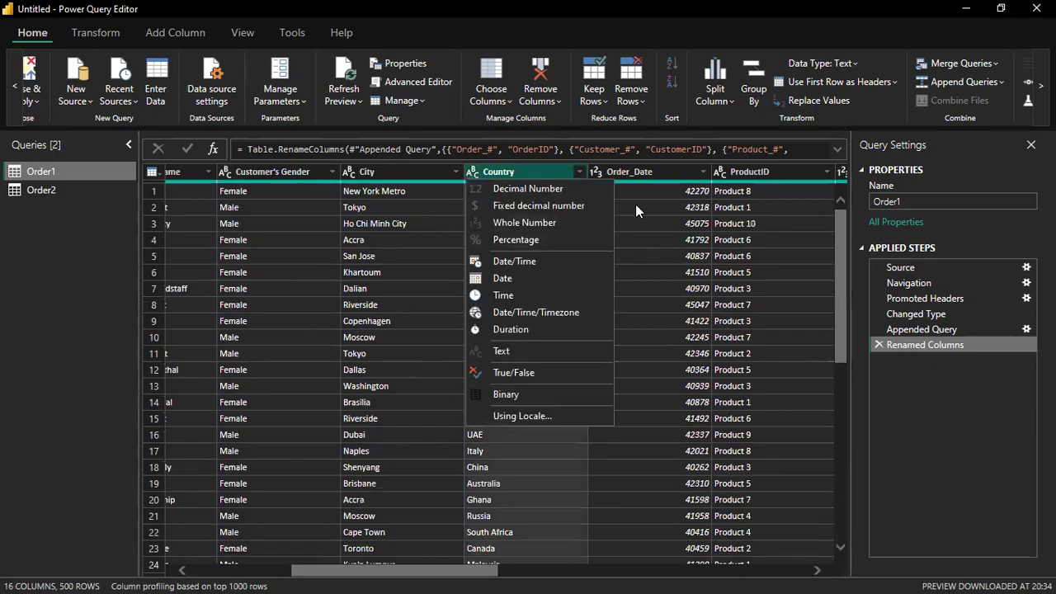
Change the data type of the Order_Date column in the Order1 query to Date
click(667, 318)
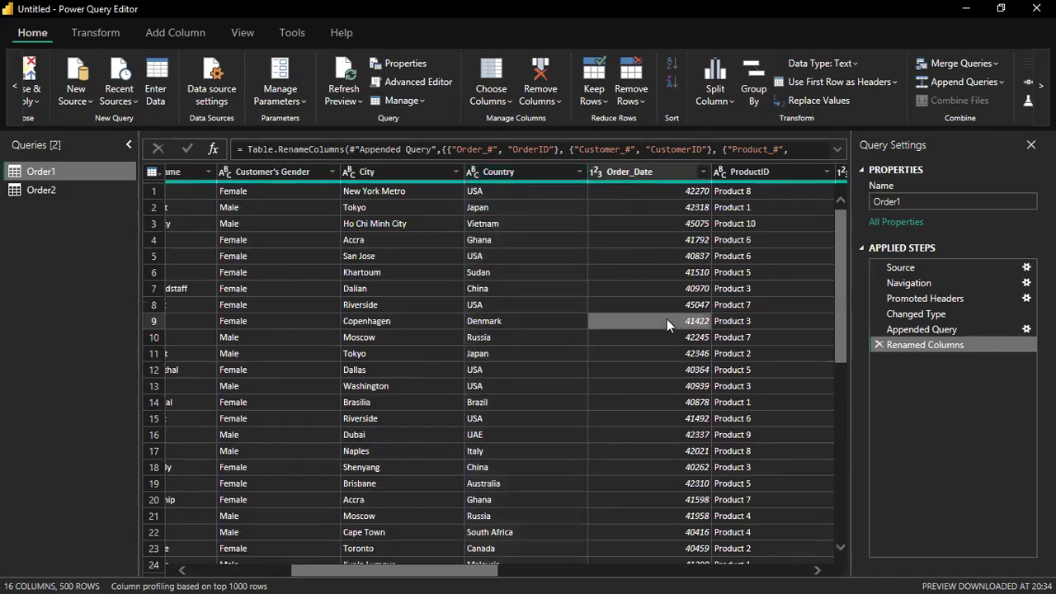
scroll(478, 421, right, 3)
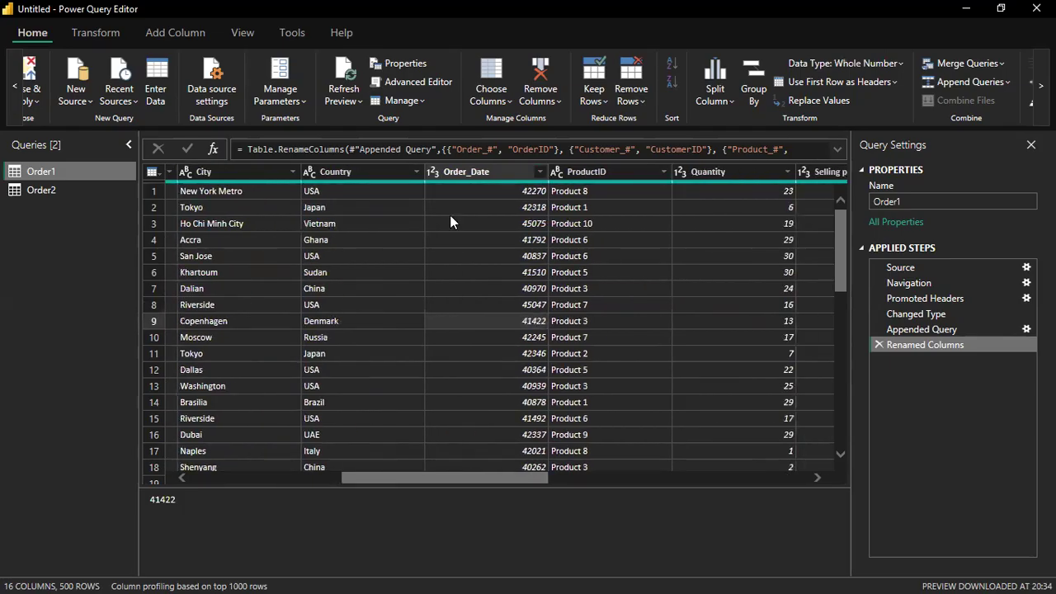
click(507, 189)
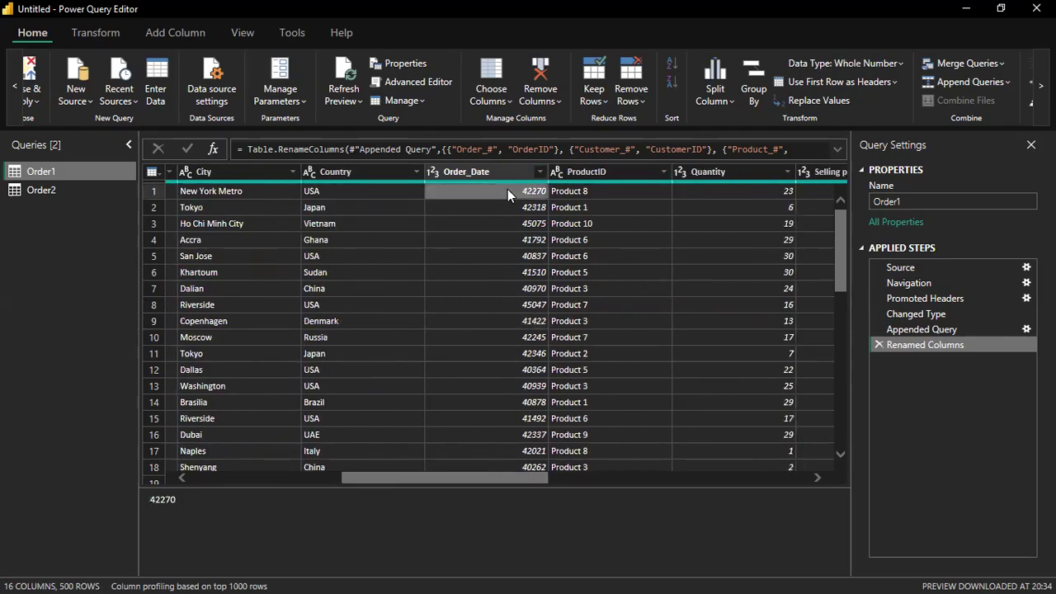
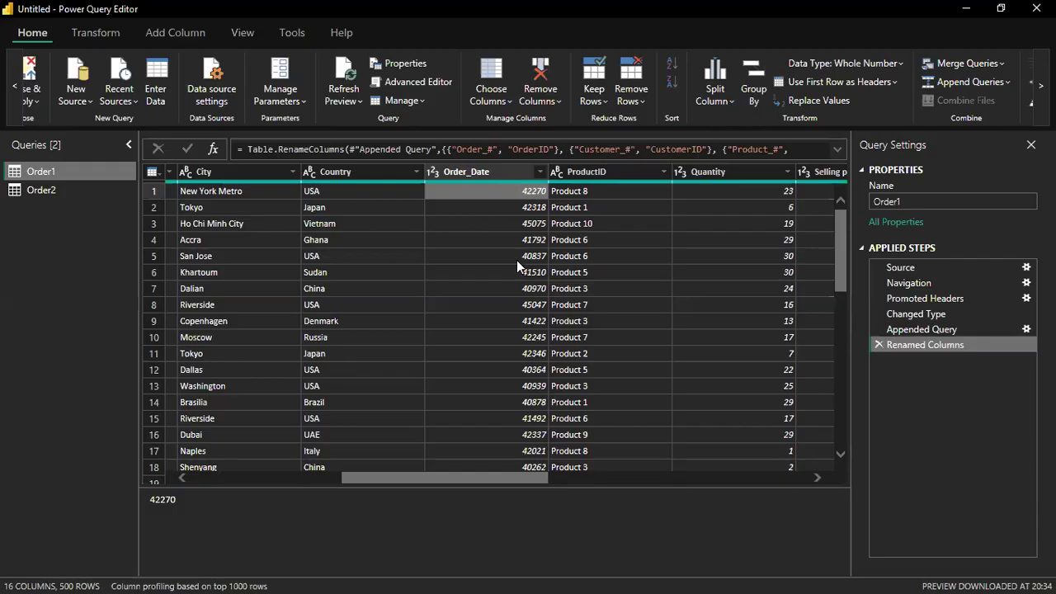
click(432, 174)
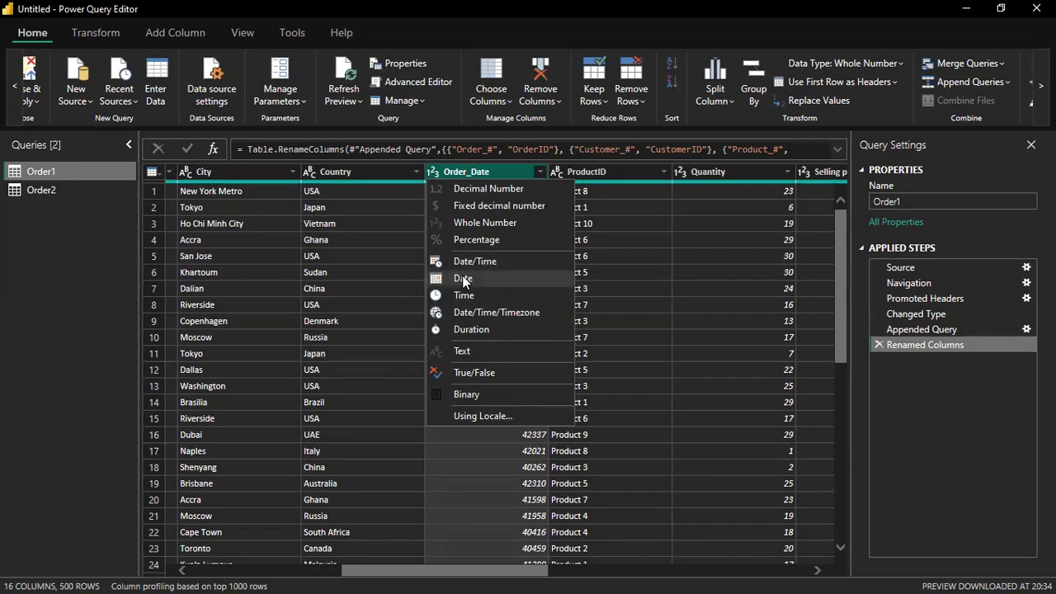
click(462, 279)
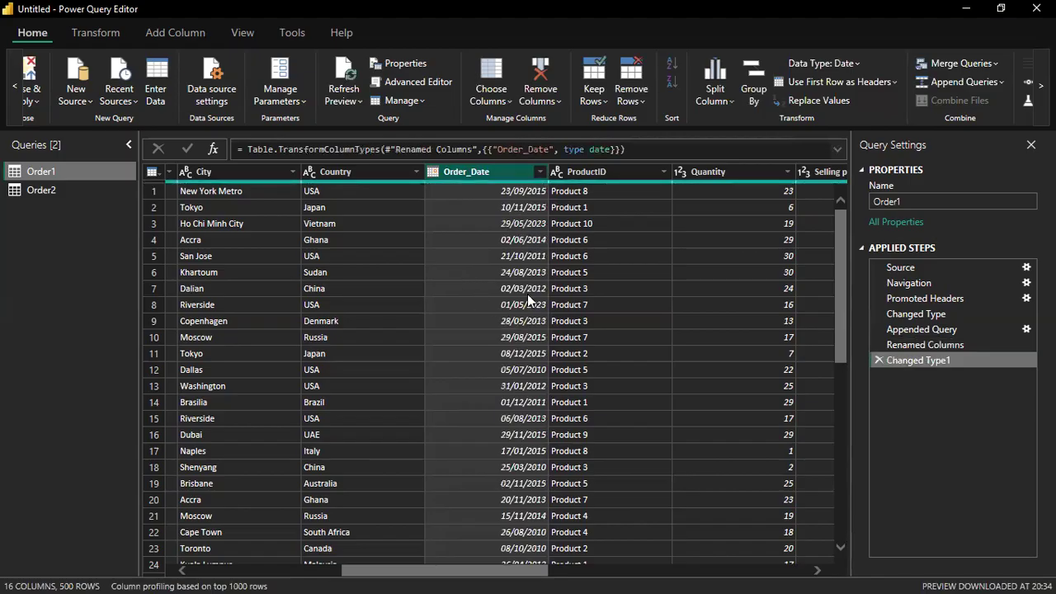
Examine the ProductID and Quantity columns' values against their assigned data types
drag(531, 570, 599, 570)
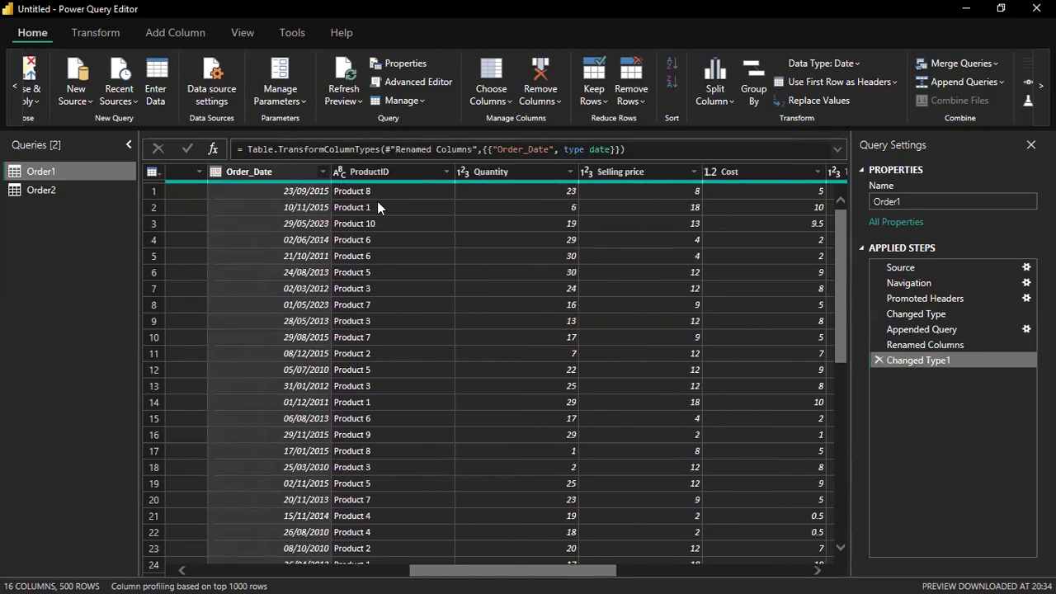
scroll(375, 221, down, 14)
scroll(375, 248, up, 14)
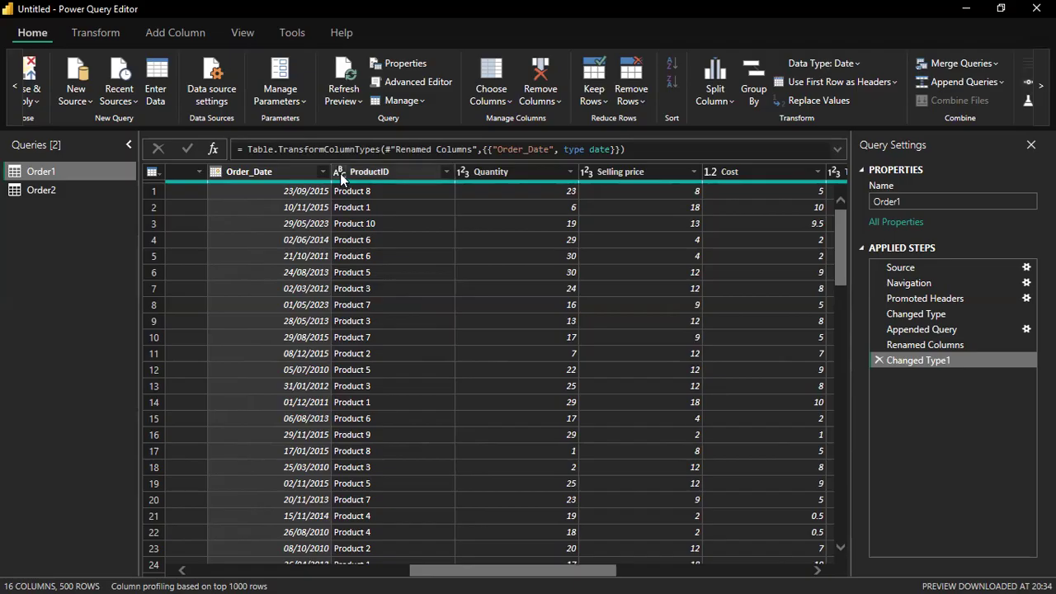
drag(566, 571, 604, 576)
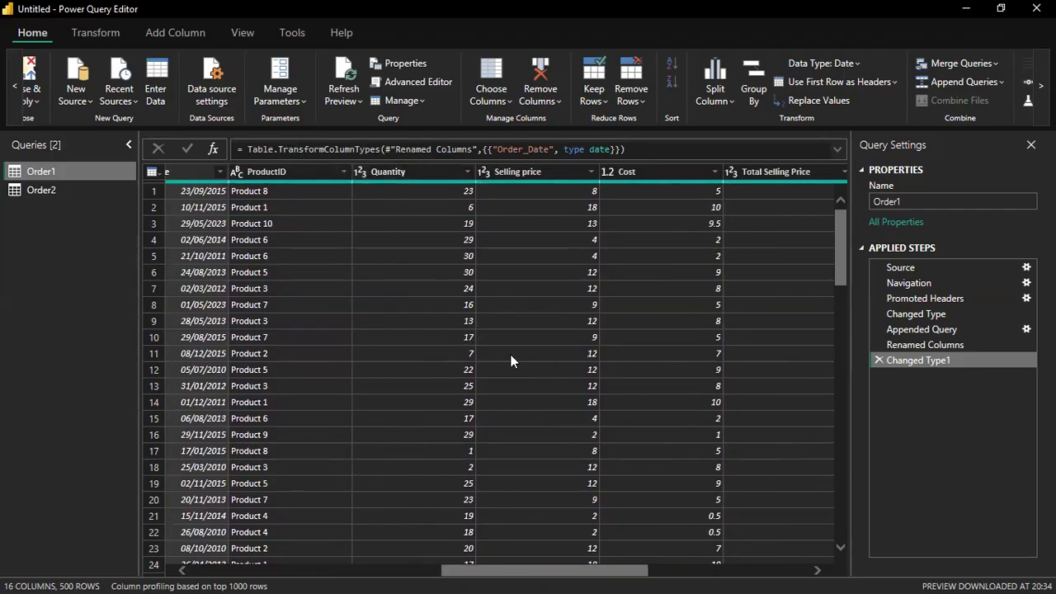
drag(608, 573, 625, 575)
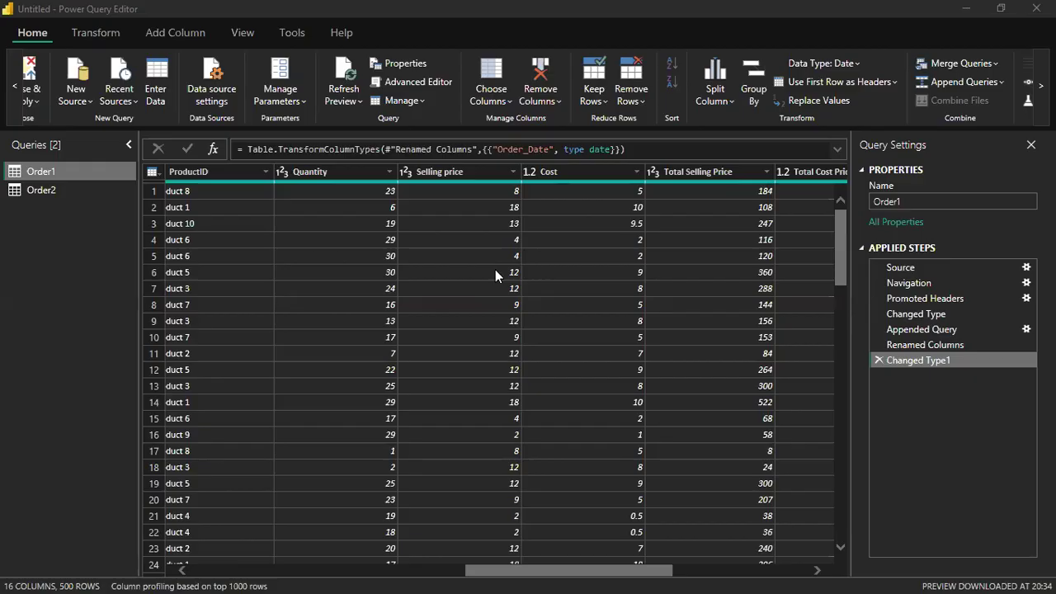
click(353, 200)
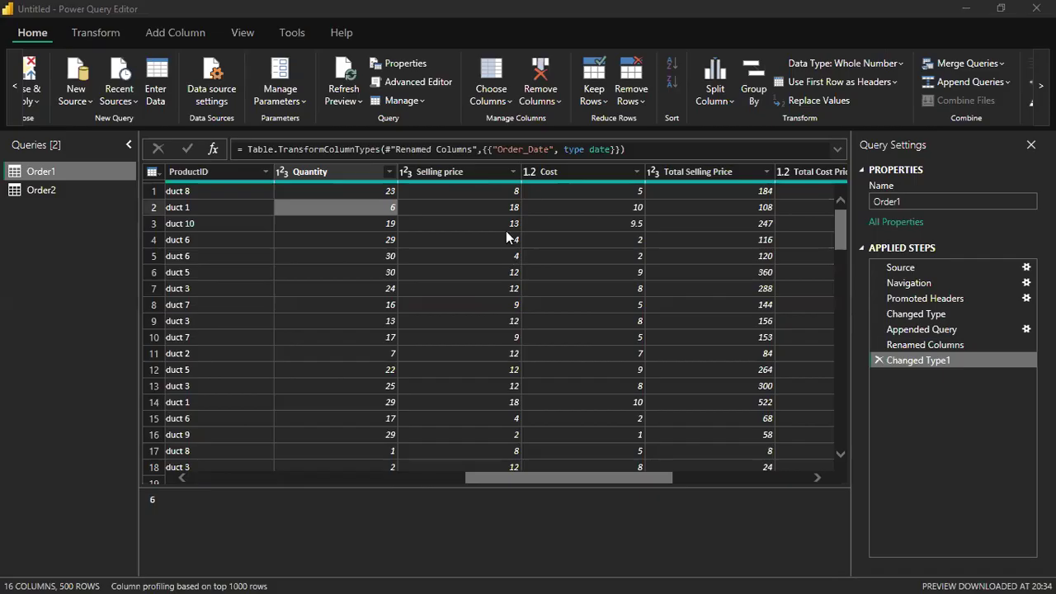
Set the data type of the Selling price and Cost columns to Fixed decimal number
click(409, 171)
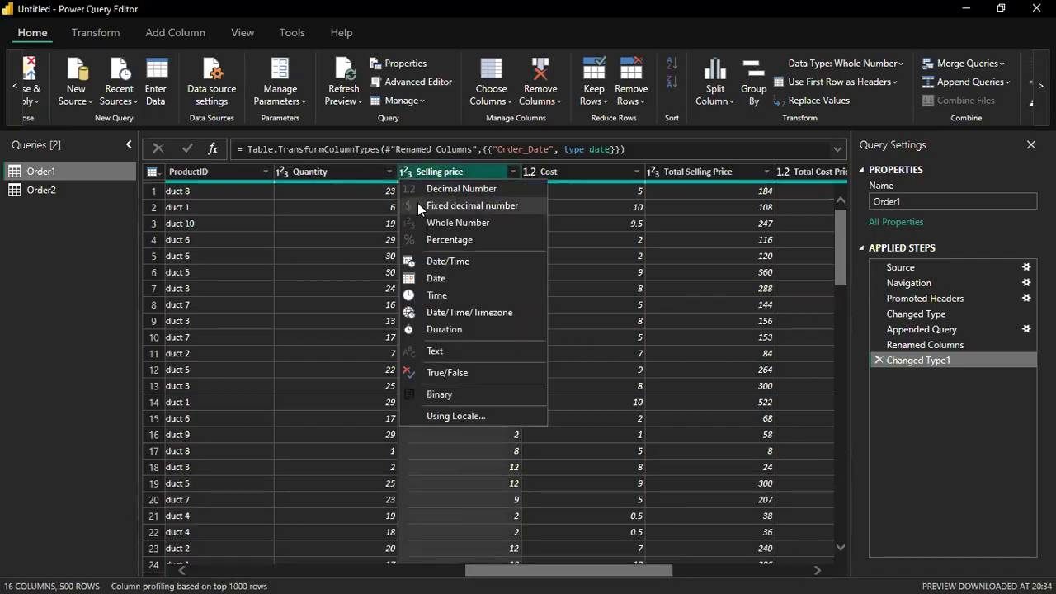
click(418, 205)
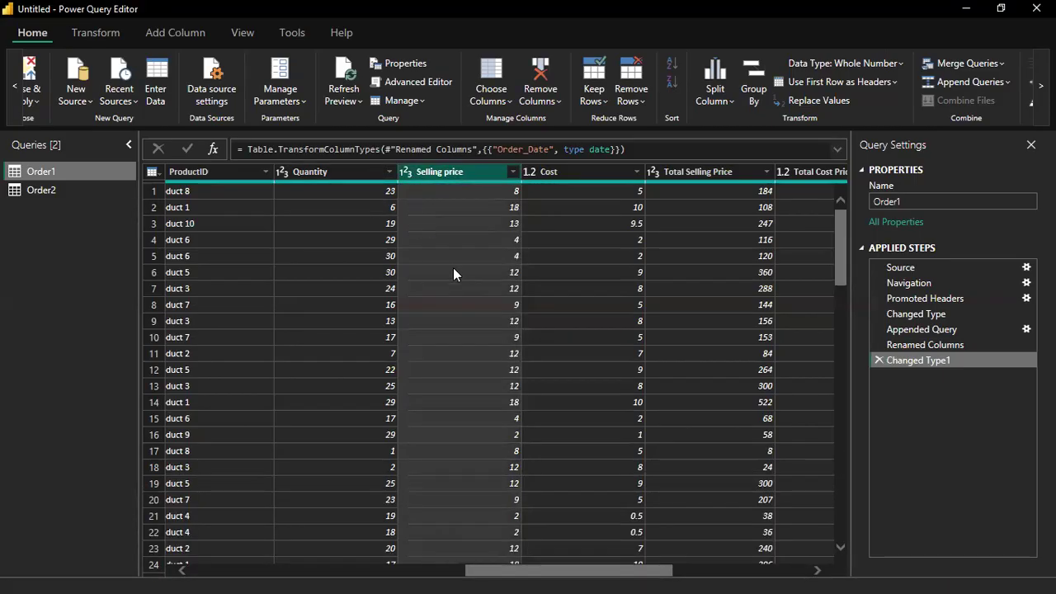
click(532, 172)
click(541, 204)
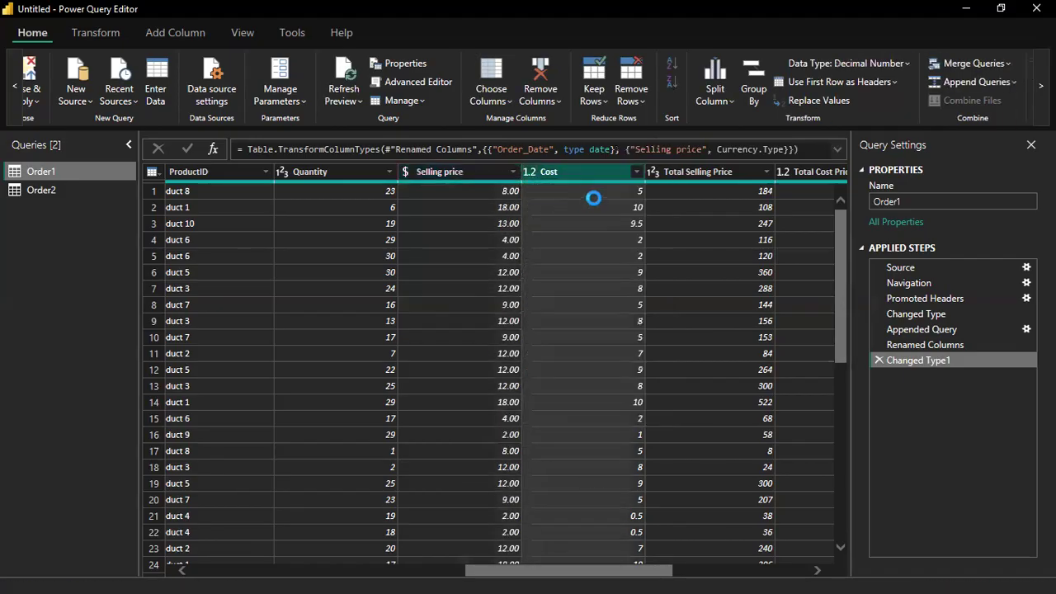
Set the data type of the Total Selling Price, Total Cost Price and Profit columns to Fixed decimal number
click(654, 172)
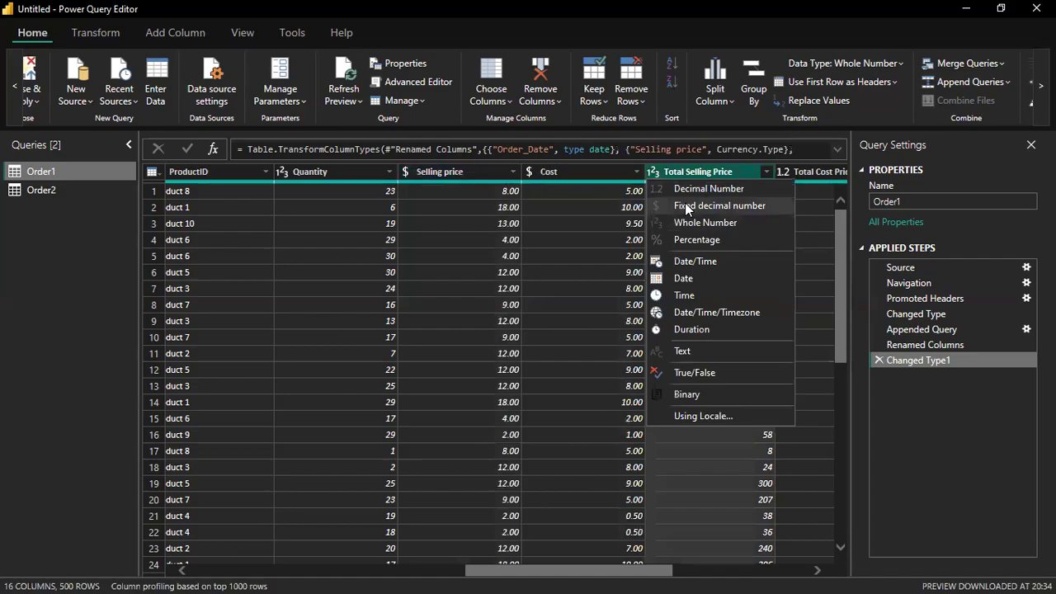
click(685, 205)
drag(643, 575, 738, 575)
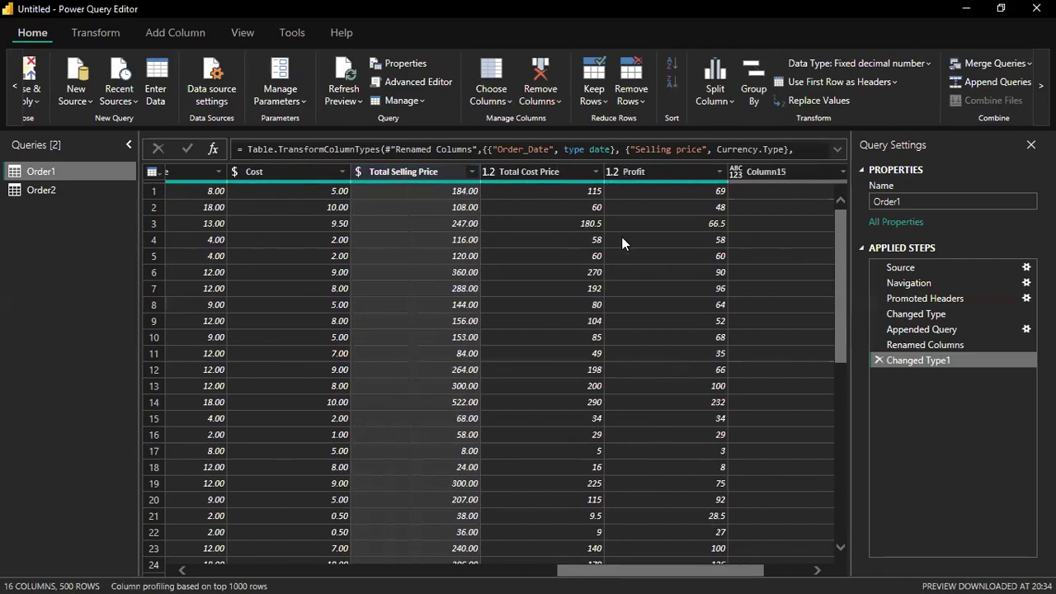
click(490, 170)
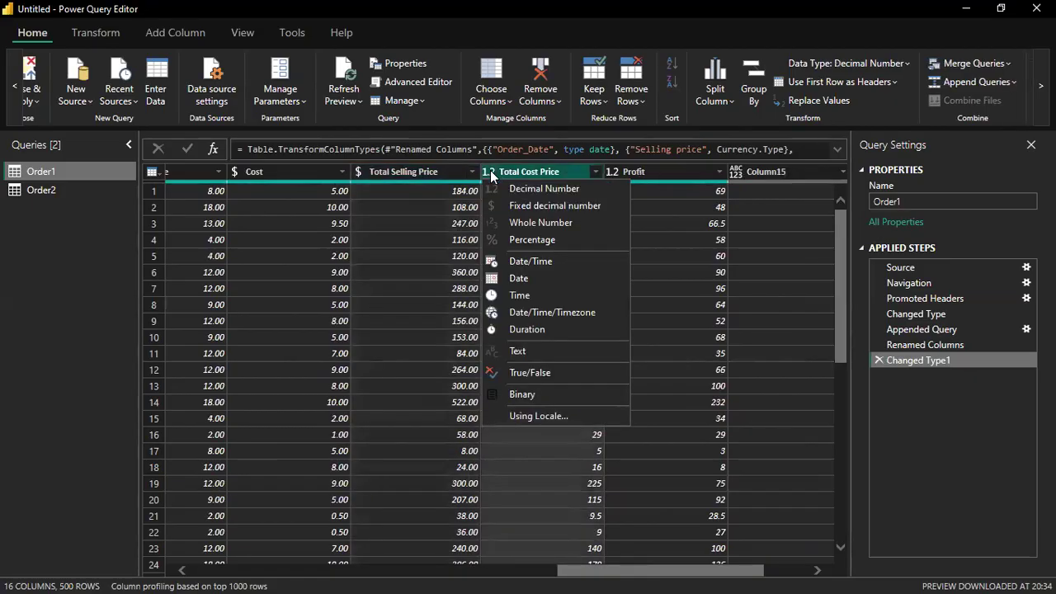
click(511, 206)
click(610, 171)
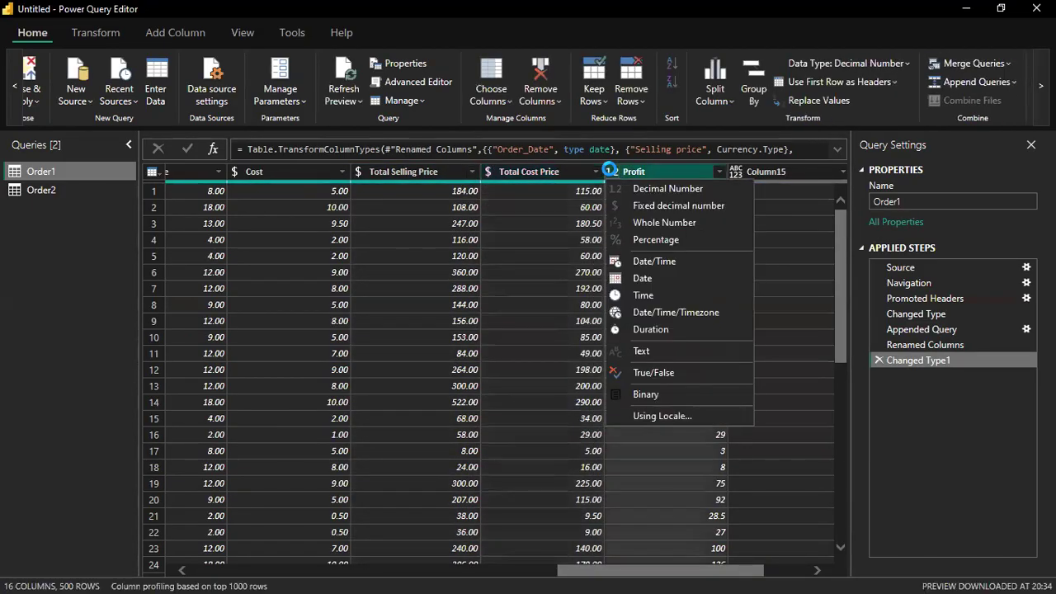
click(652, 188)
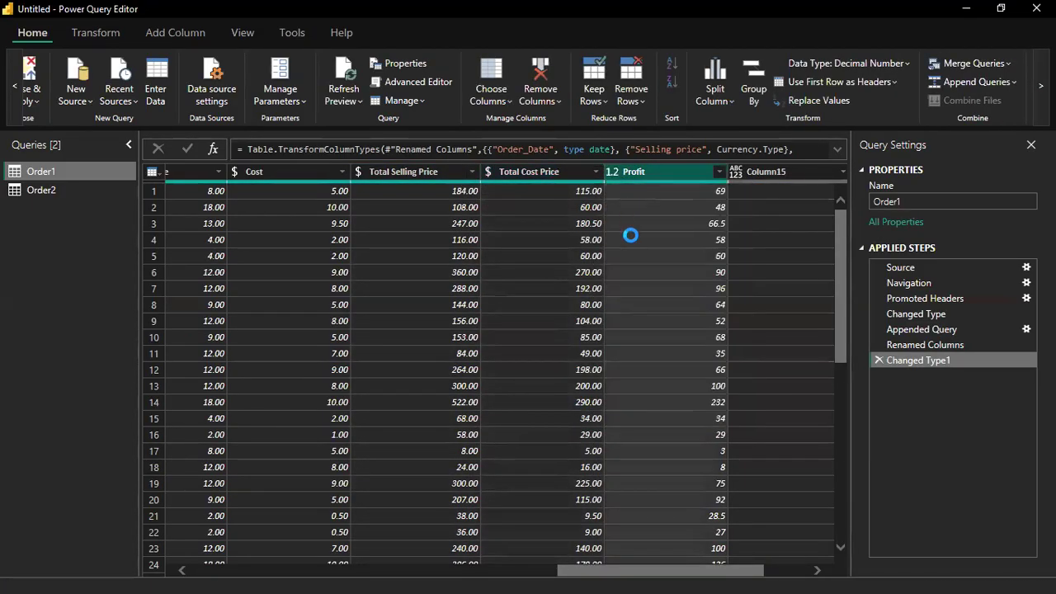
Look through the rows of Column15 and Column16 to check whether they hold any data
drag(667, 572, 710, 572)
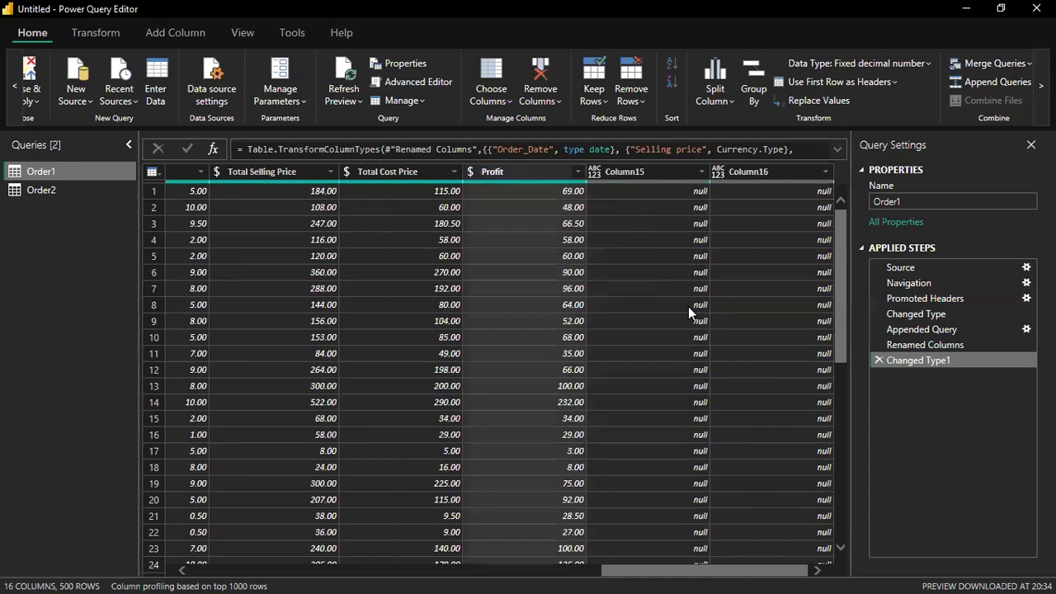
scroll(688, 306, down, 15)
scroll(721, 293, down, 20)
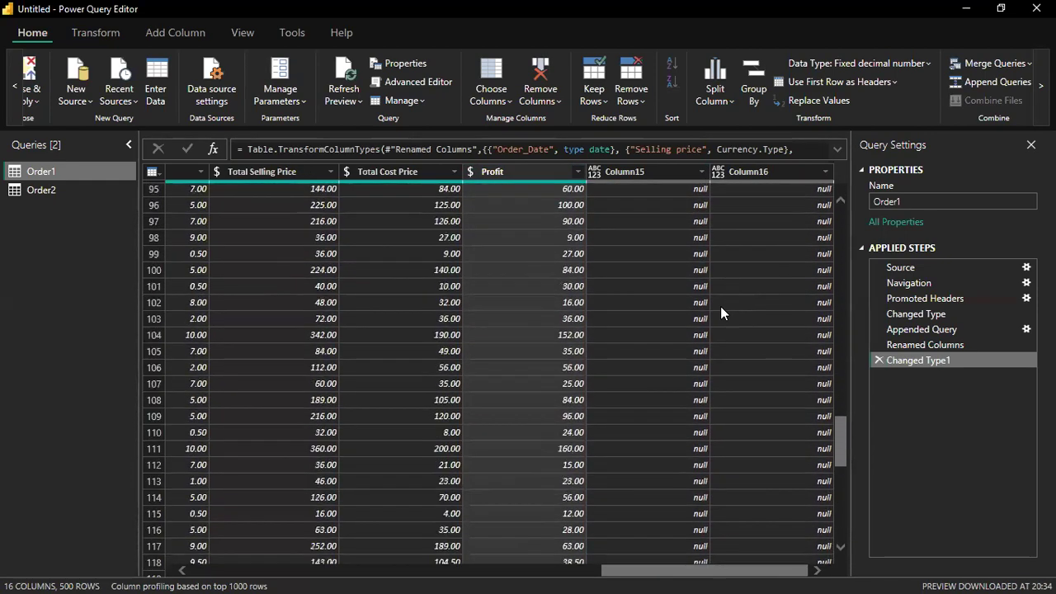
scroll(724, 295, down, 12)
scroll(714, 272, up, 20)
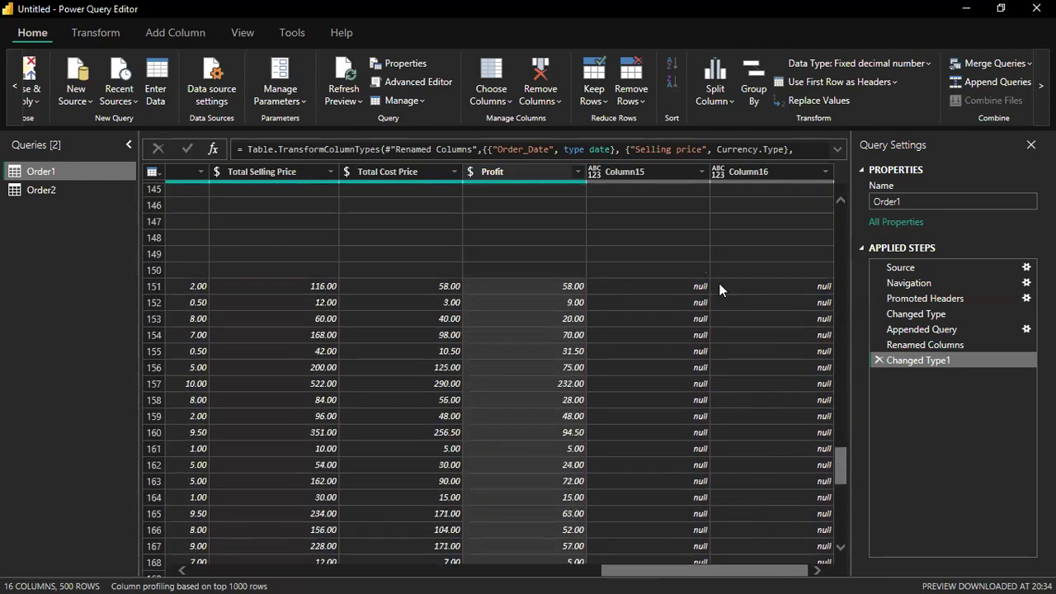
scroll(714, 272, up, 20)
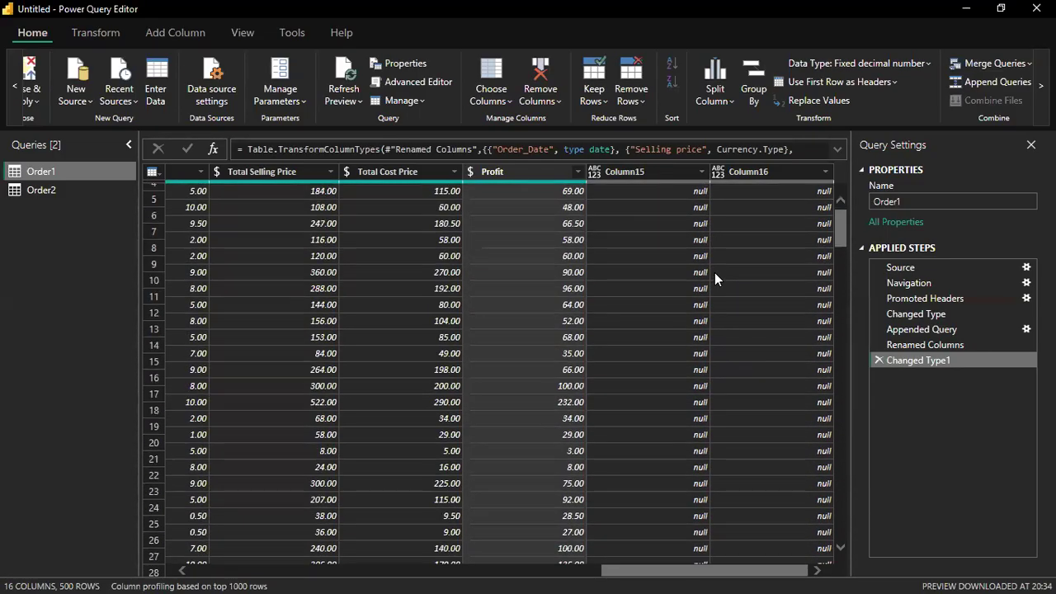
Move Column15 between the Total Selling Price and Total Cost Price columns
click(646, 172)
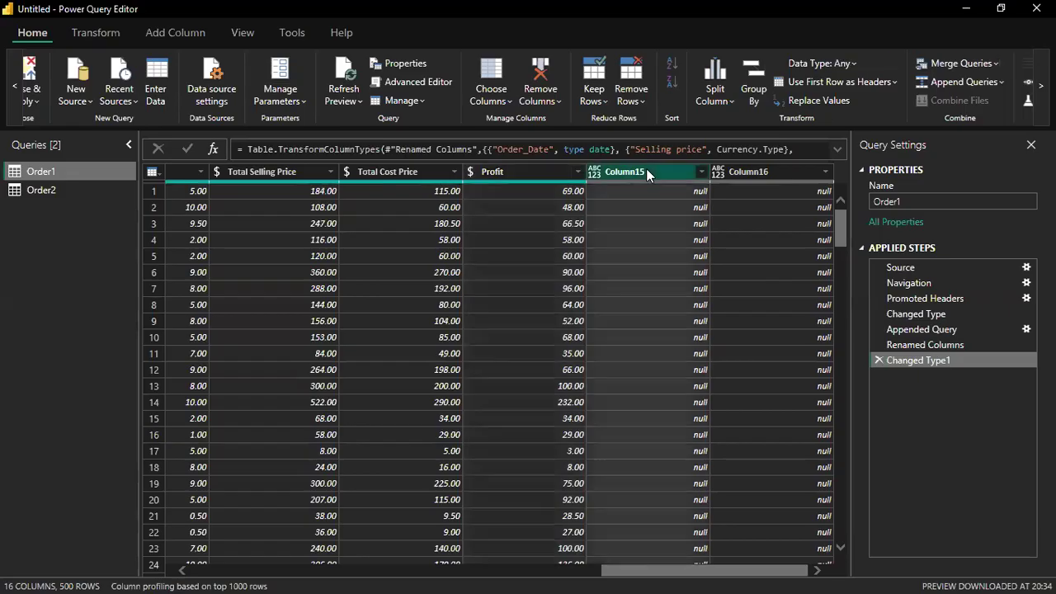
click(745, 169)
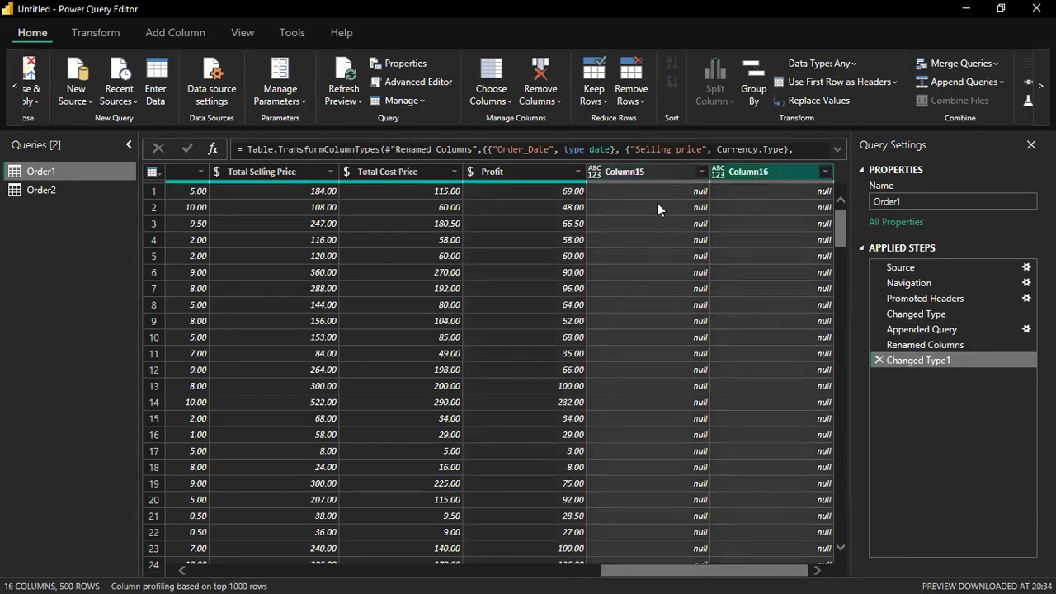
ctrl+click(646, 171)
drag(648, 170, 370, 203)
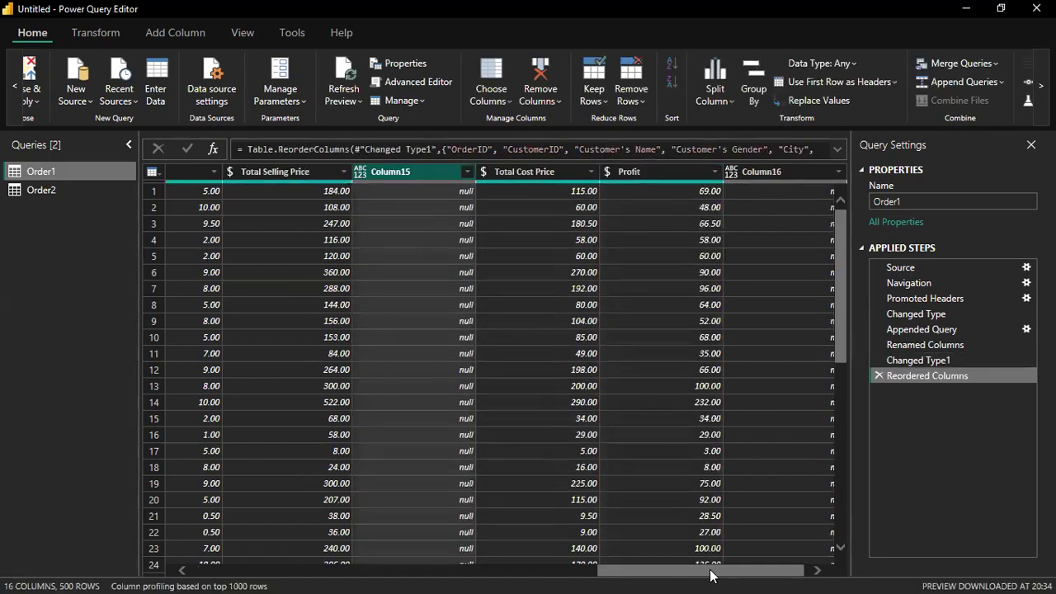
Move Column15 between the Profit and Column16 columns
drag(710, 570, 721, 566)
drag(396, 177, 730, 172)
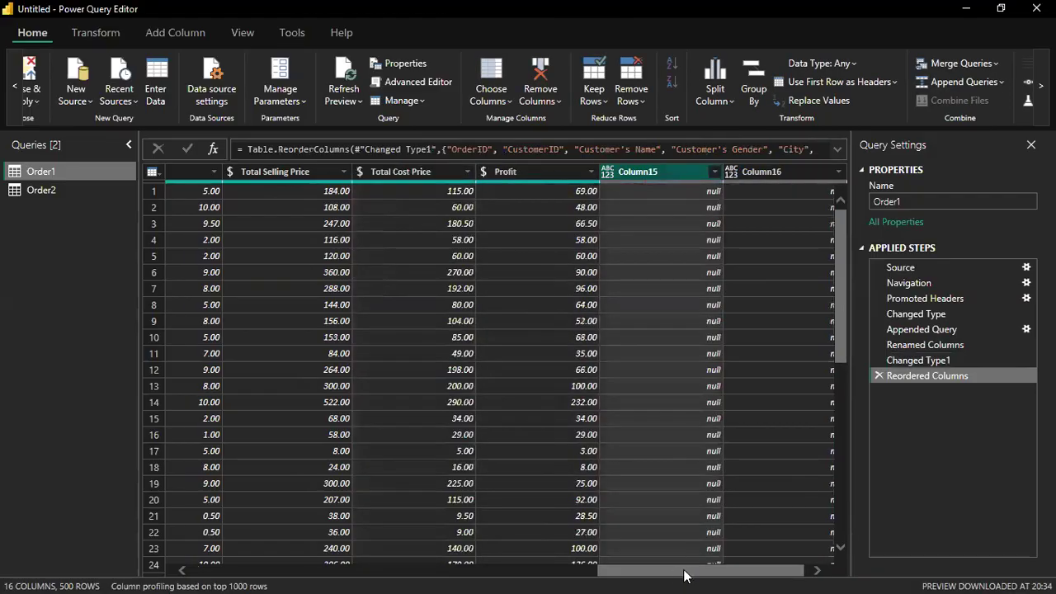
Remove the empty Column15 and Column16 from the Order1 query
drag(684, 575, 697, 575)
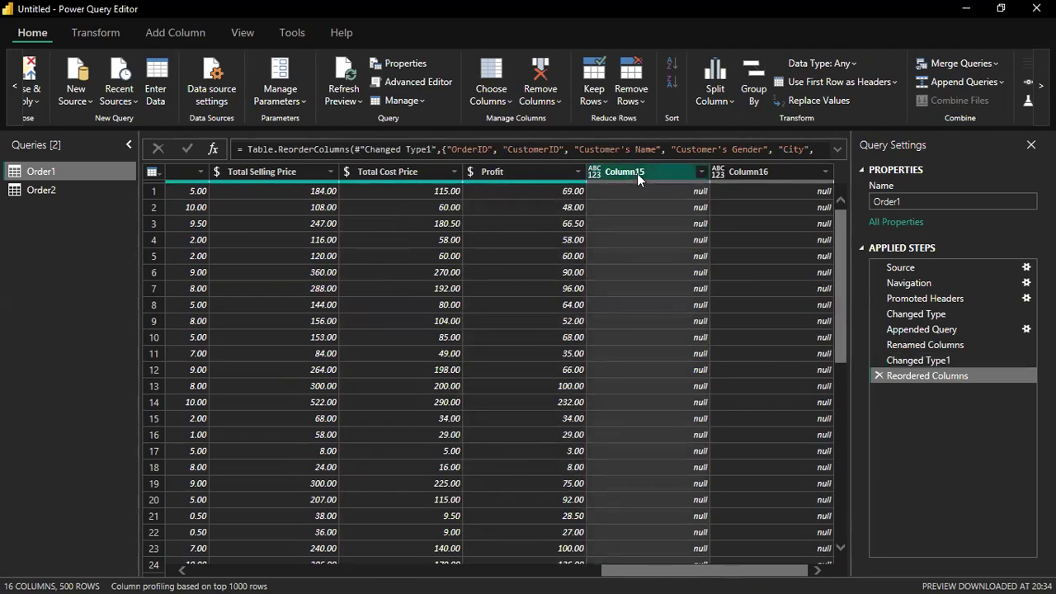
click(541, 87)
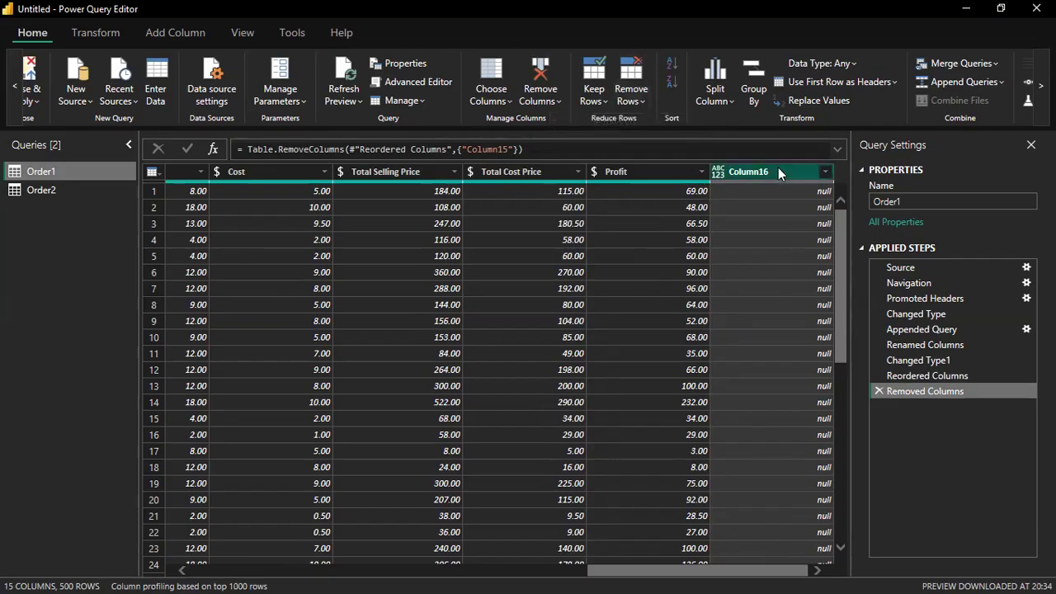
click(551, 80)
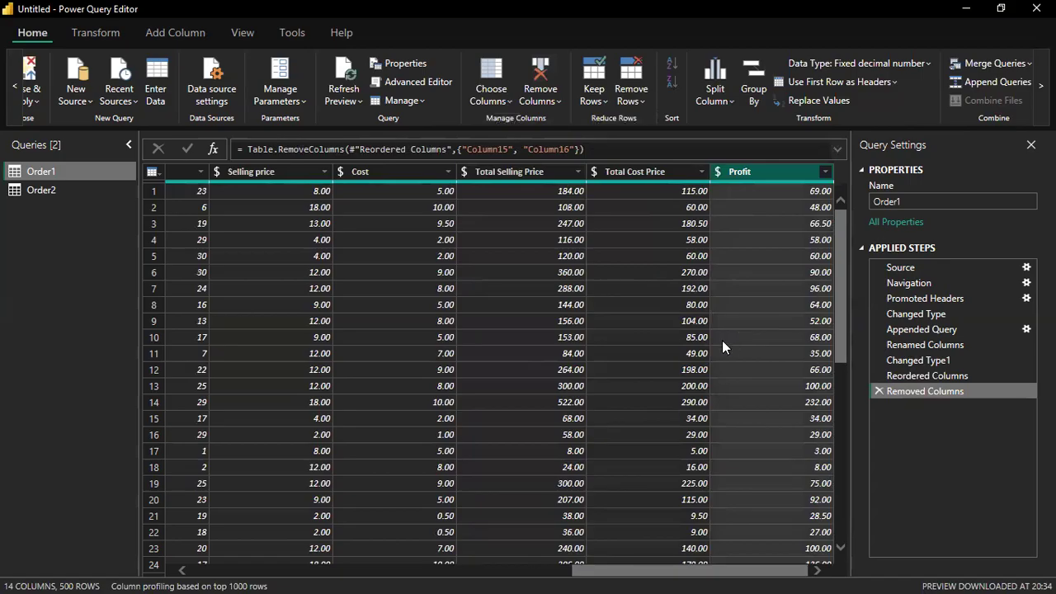
Compare the Order1 and Order2 queries, and disable loading for Order2
drag(664, 570, 259, 547)
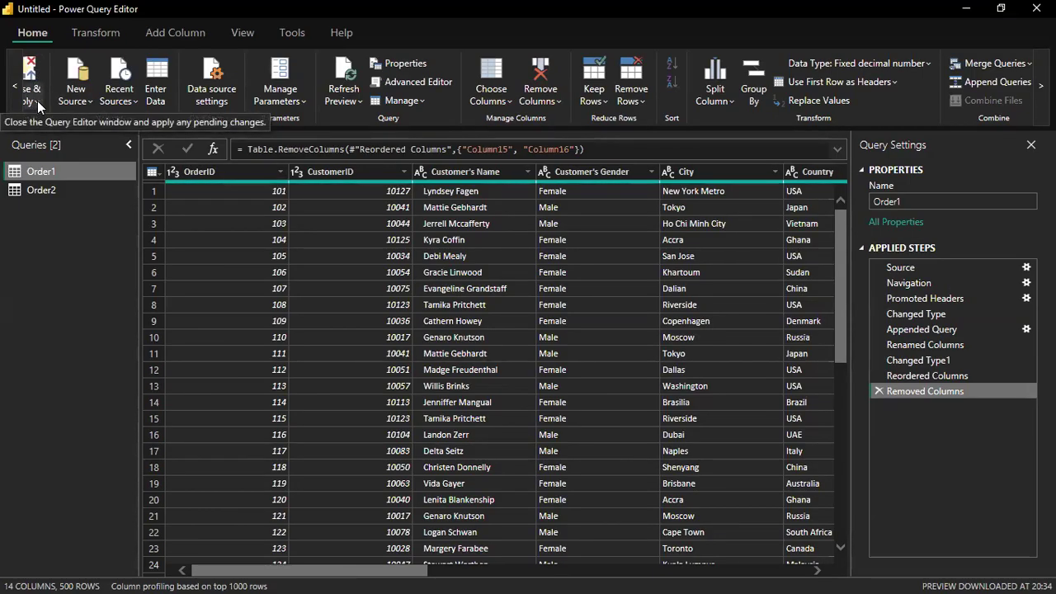
click(15, 86)
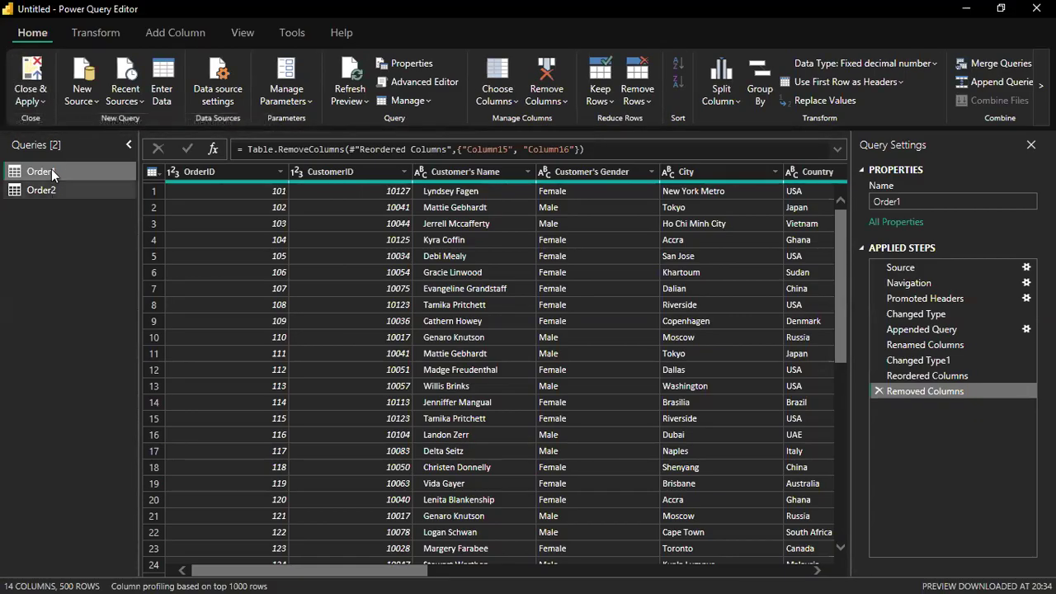
ctrl+click(49, 194)
click(49, 195)
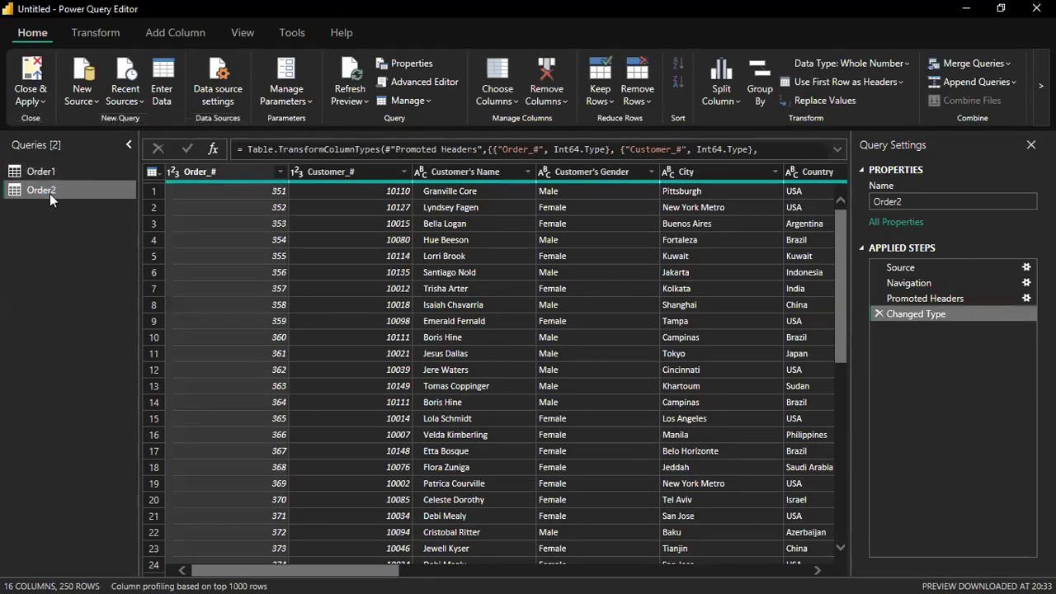
click(41, 172)
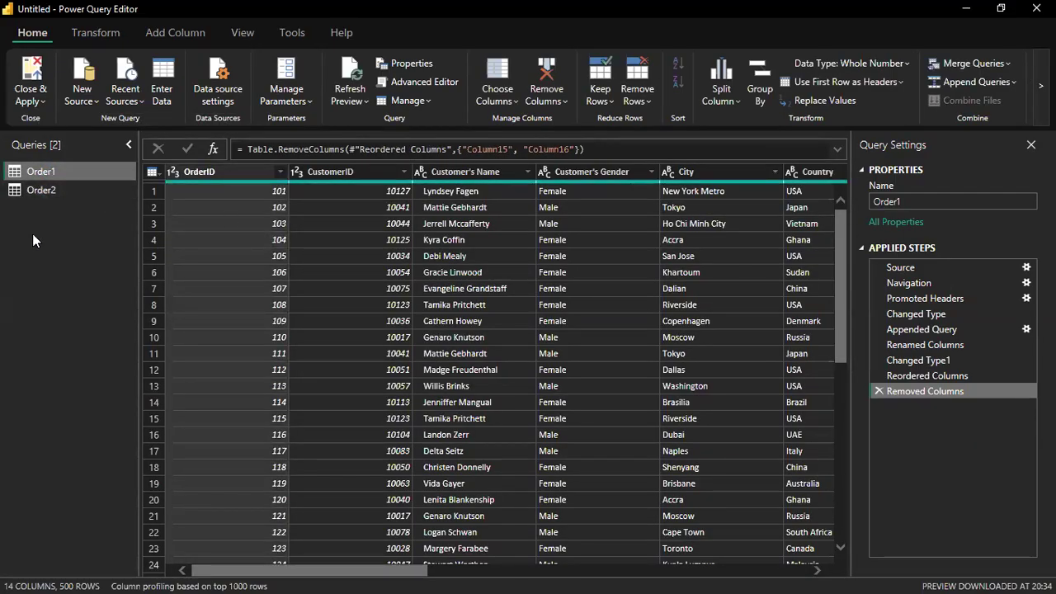
click(50, 191)
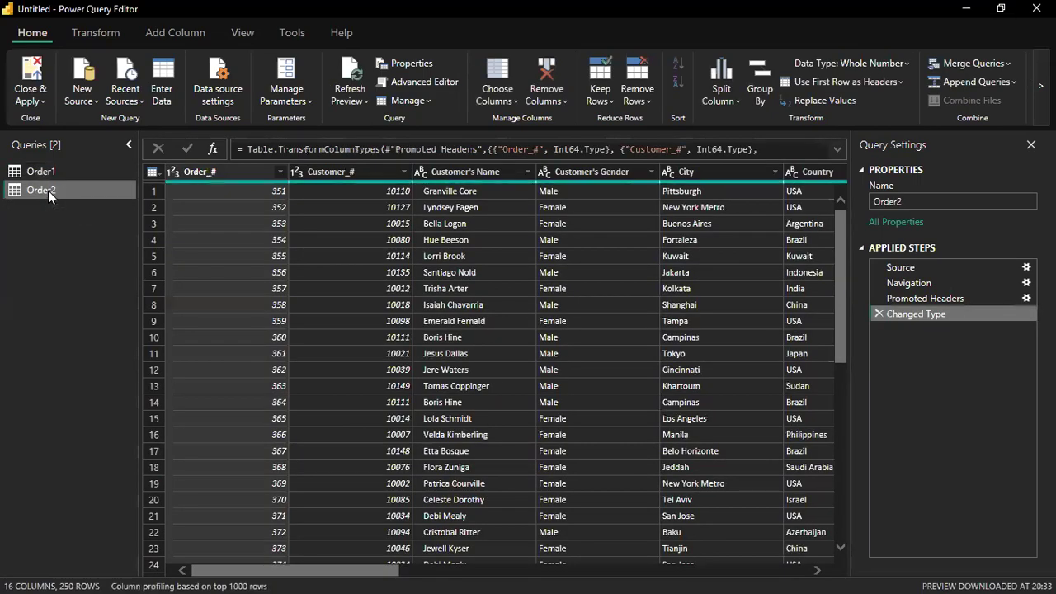
right_click(48, 191)
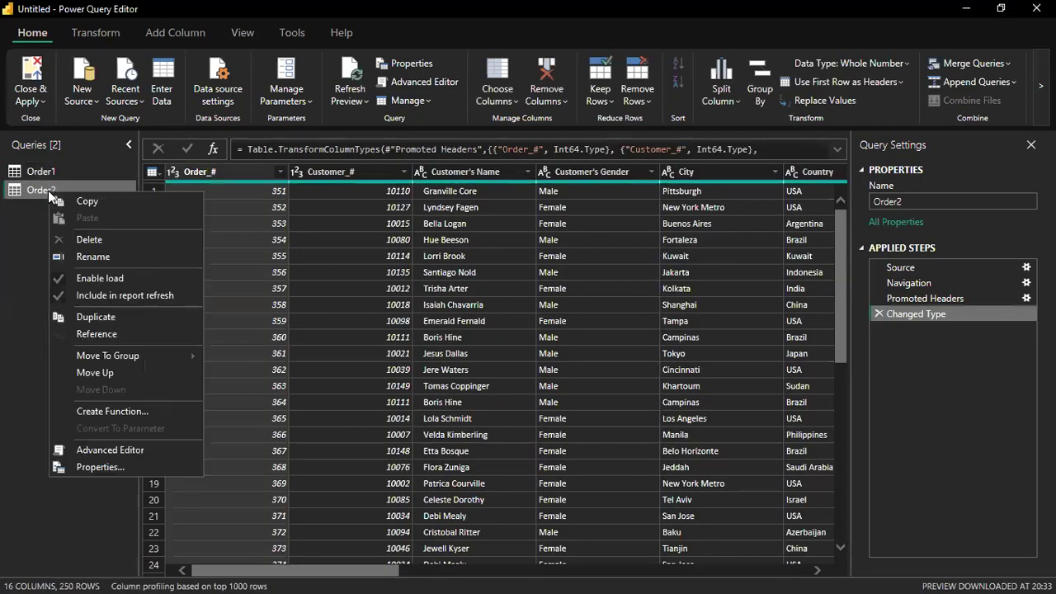
click(99, 280)
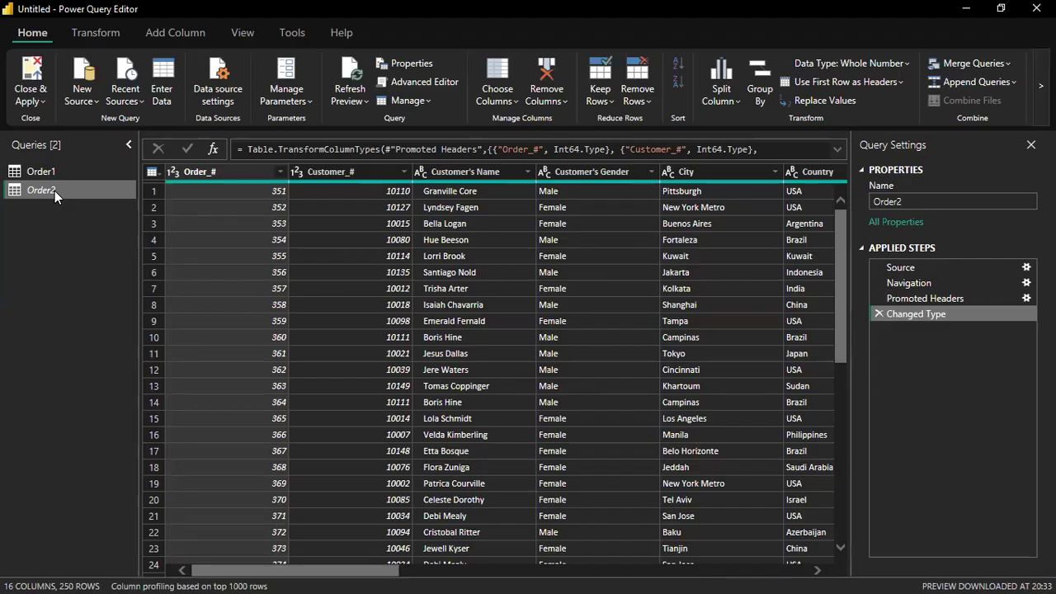
Close the query editor with the changes applied and expand the Order1 table to show its fields
click(41, 101)
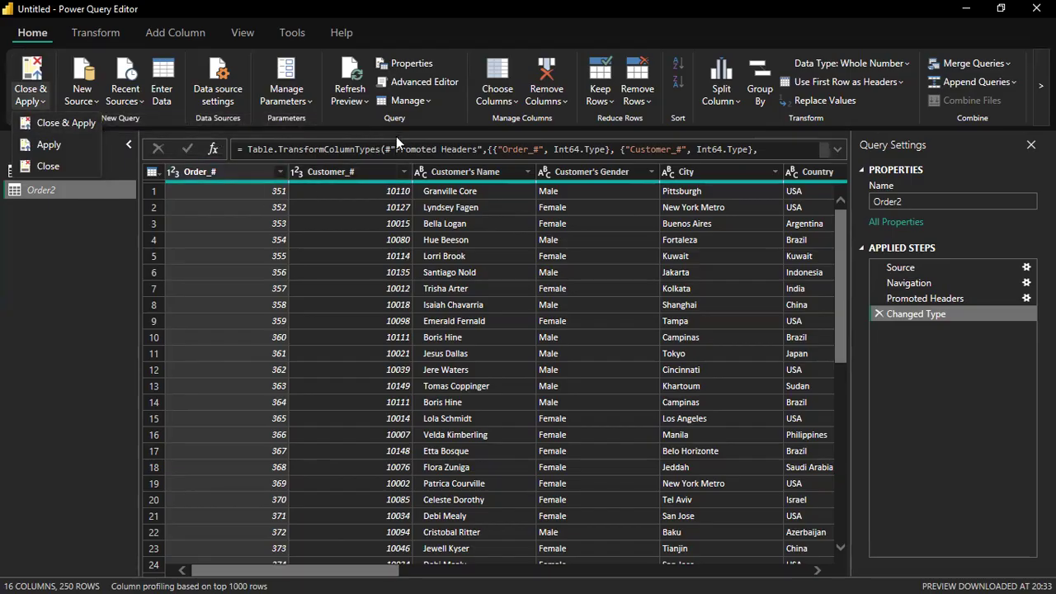
click(56, 125)
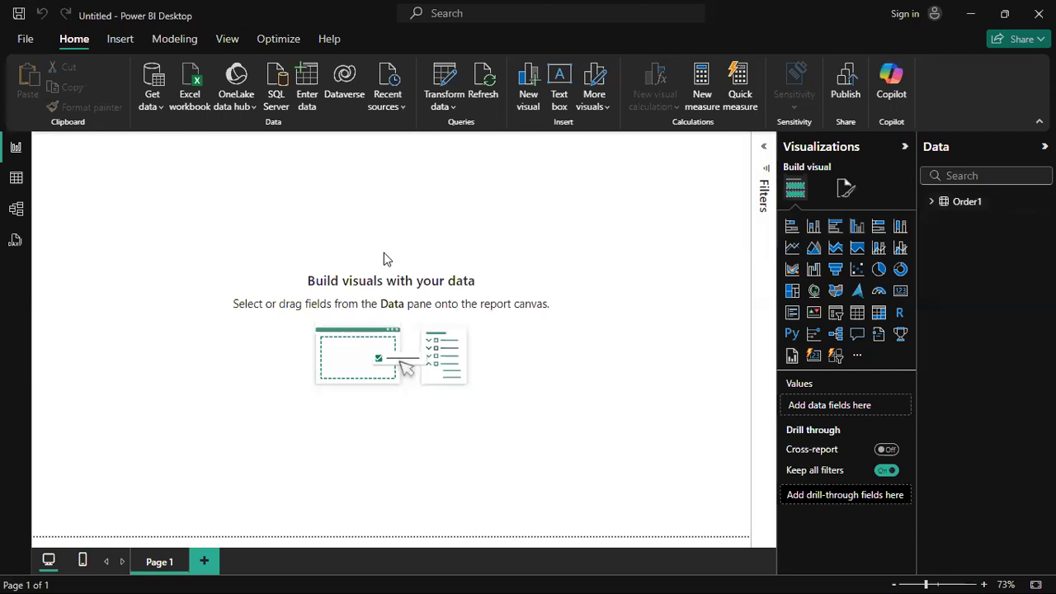
click(930, 203)
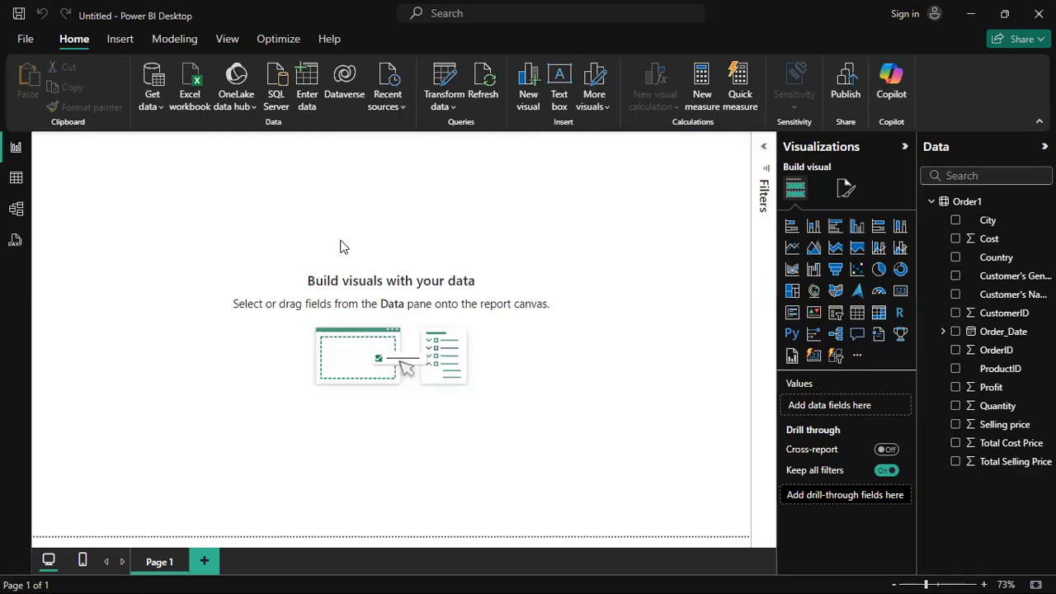
key(XF86AudioRaiseVolume)
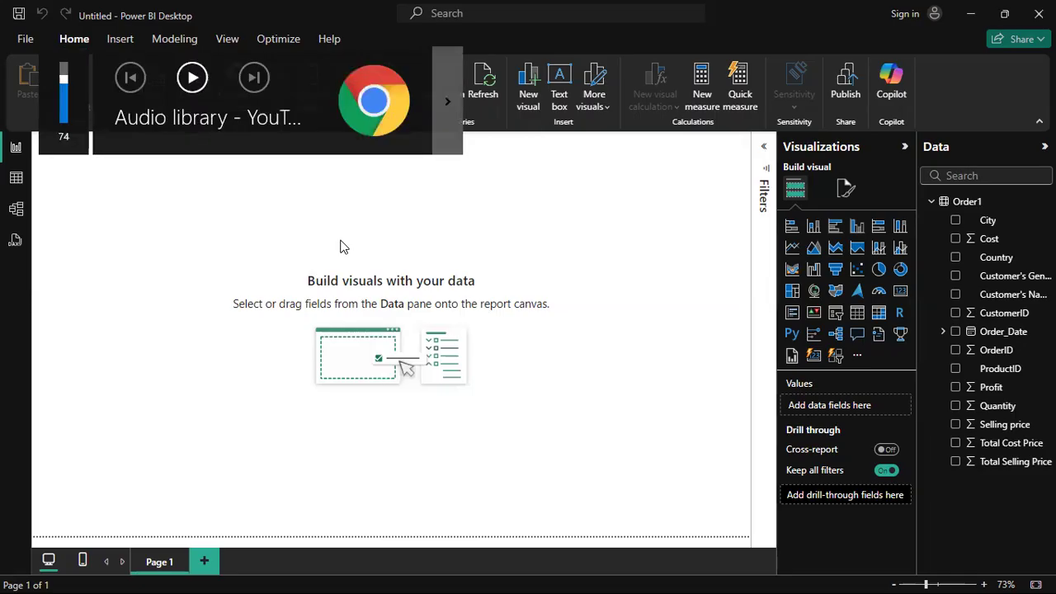
key(XF86AudioLowerVolume)
key(XF86AudioLowerVolume)
key(XF86AudioLowerVolume)
key(XF86AudioLowerVolume)
key(XF86AudioLowerVolume)
key(XF86AudioLowerVolume)
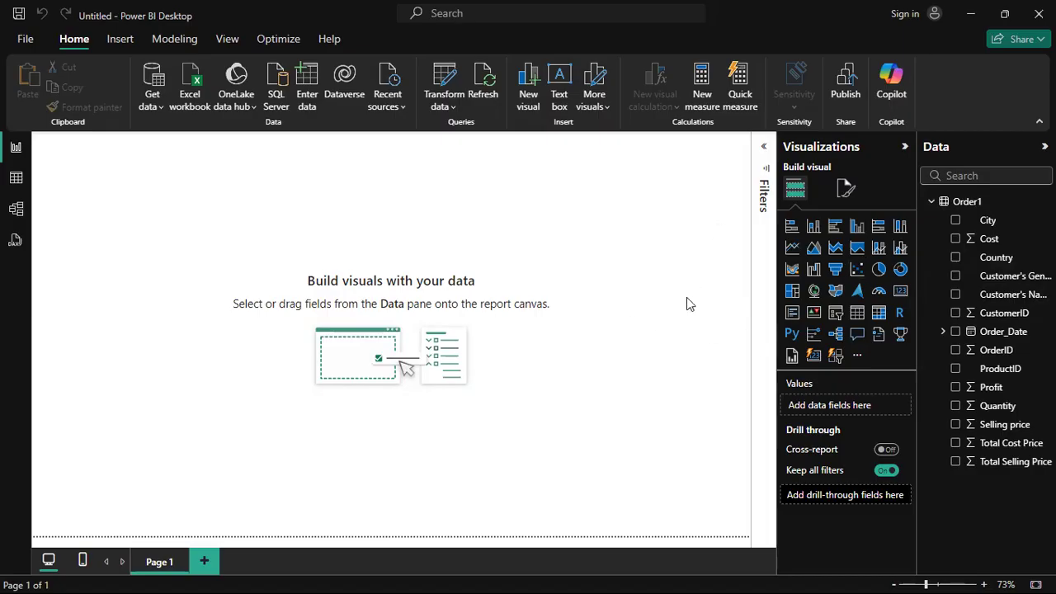
Reopen the Power Query Editor and preview individual cell values in Order1's Customer's Gender and City columns
click(437, 97)
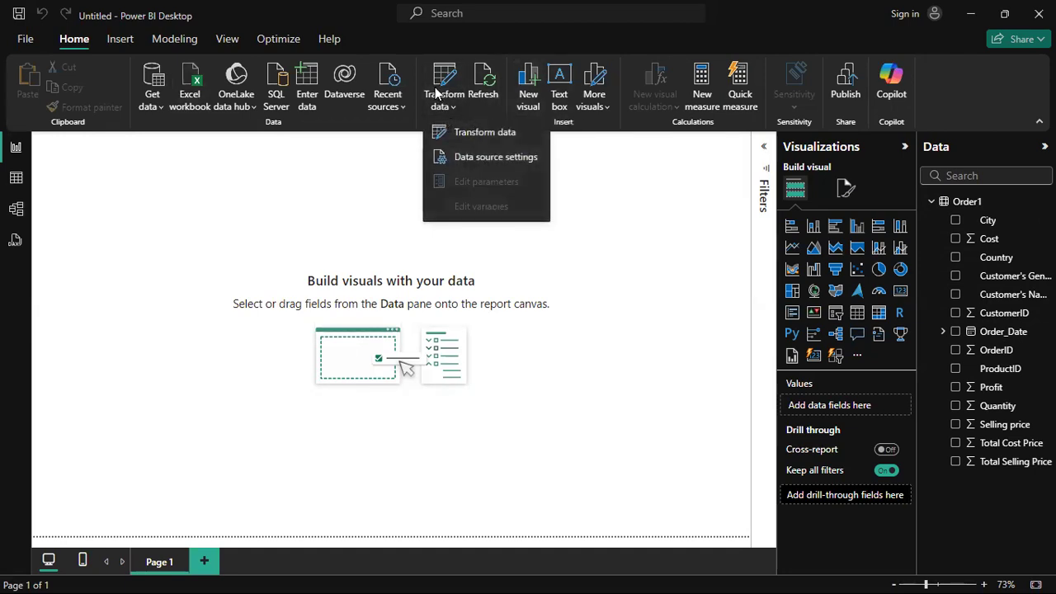
click(461, 134)
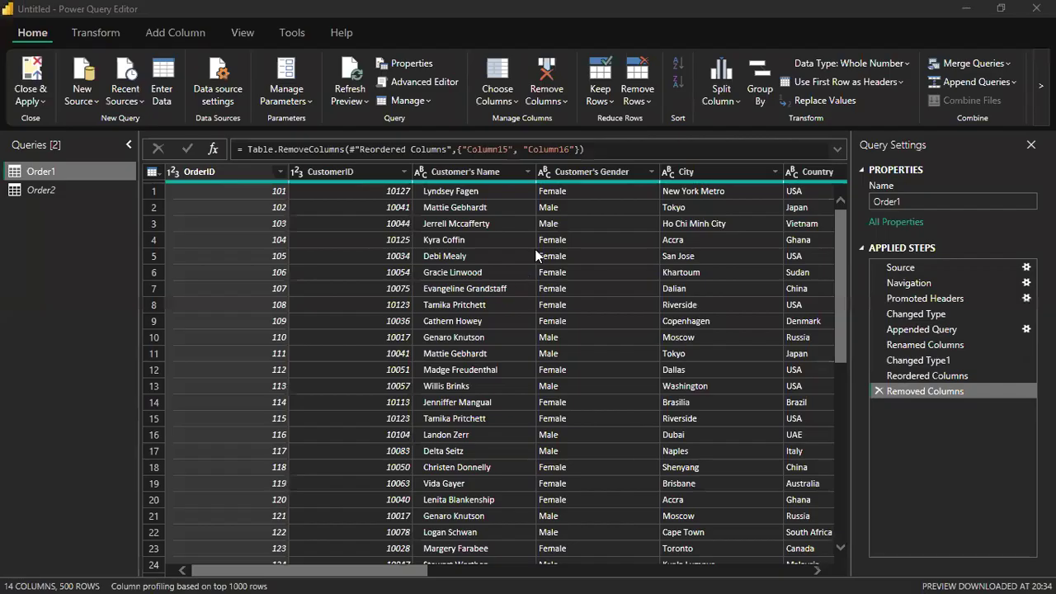
click(568, 207)
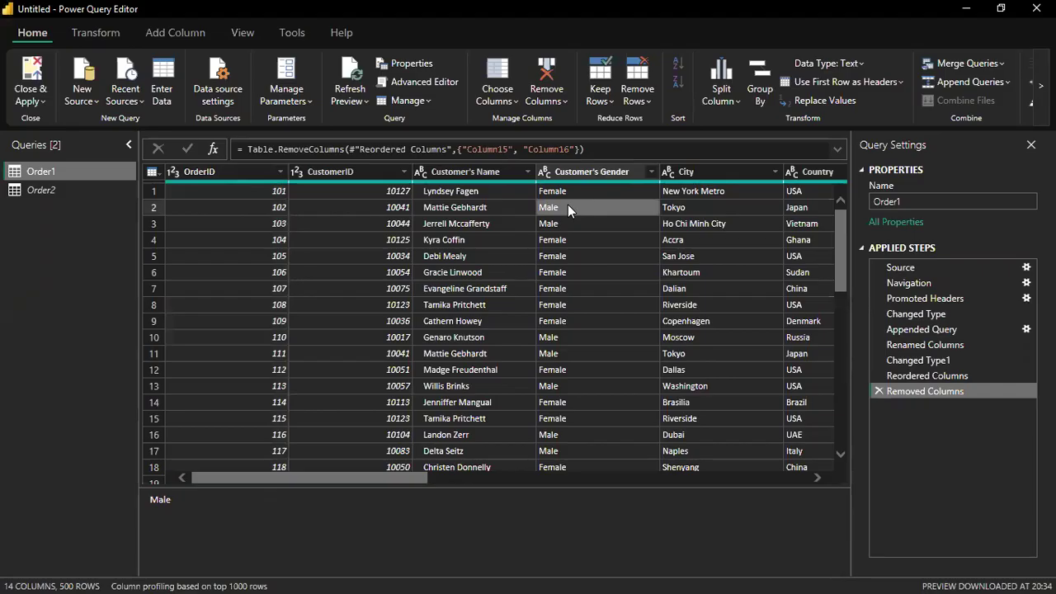
click(690, 207)
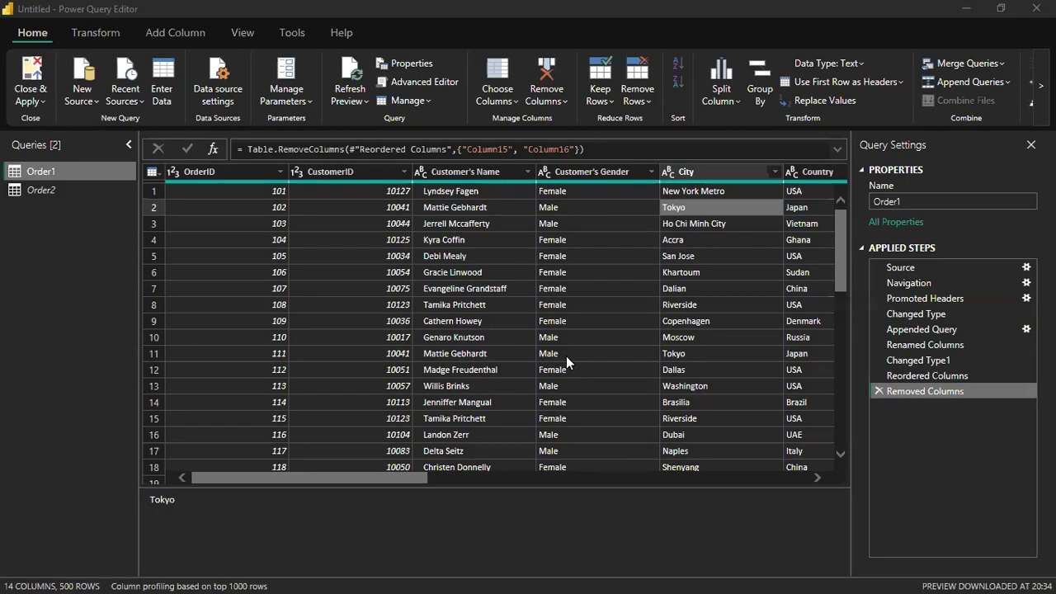
click(717, 274)
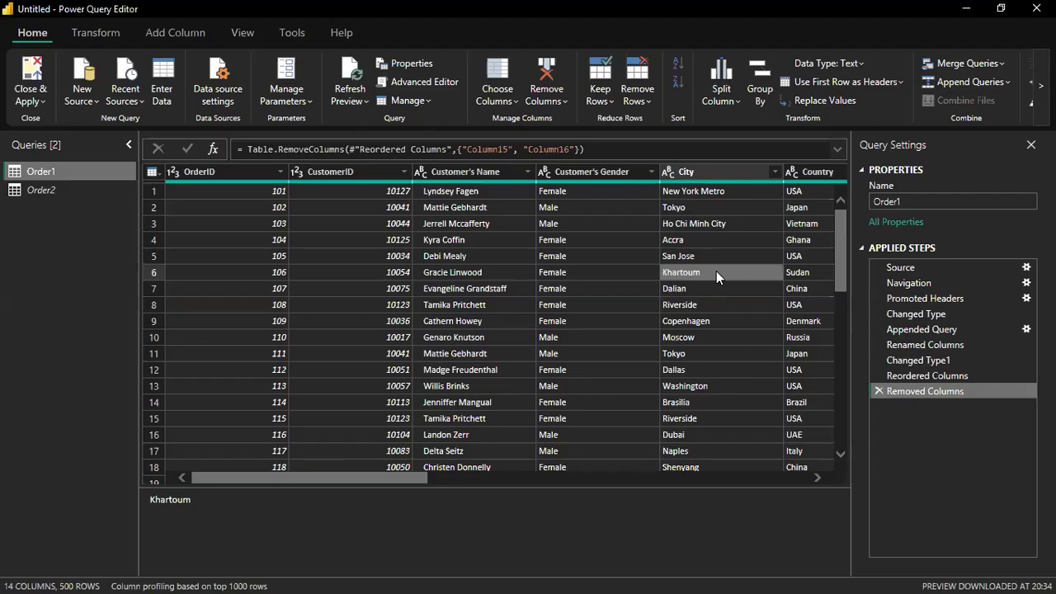
click(697, 208)
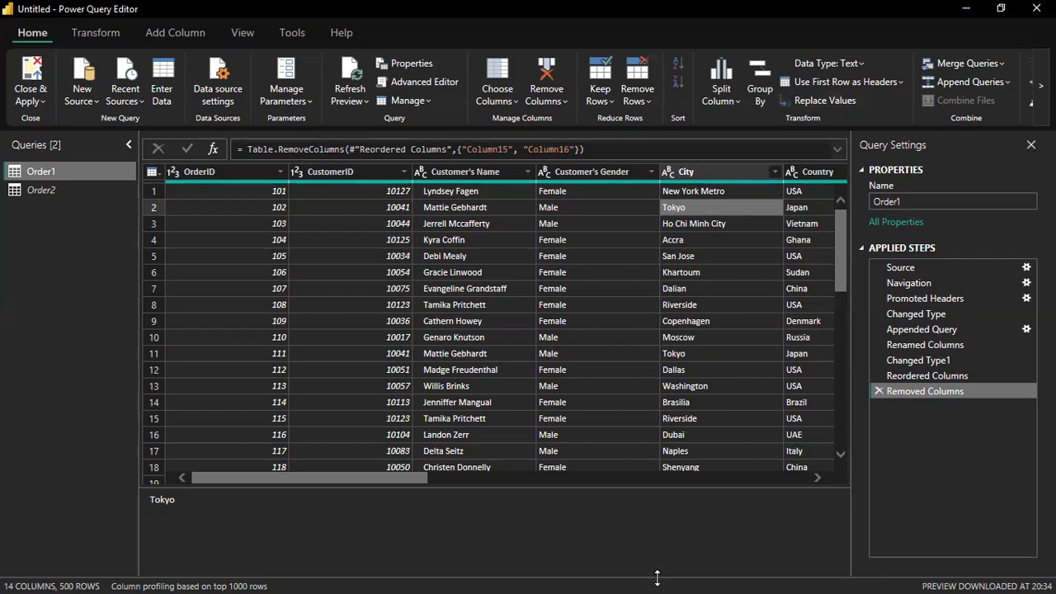
Switch to the Class Assesment[1].xlsx workbook in Excel and show it in a maximized window
click(966, 9)
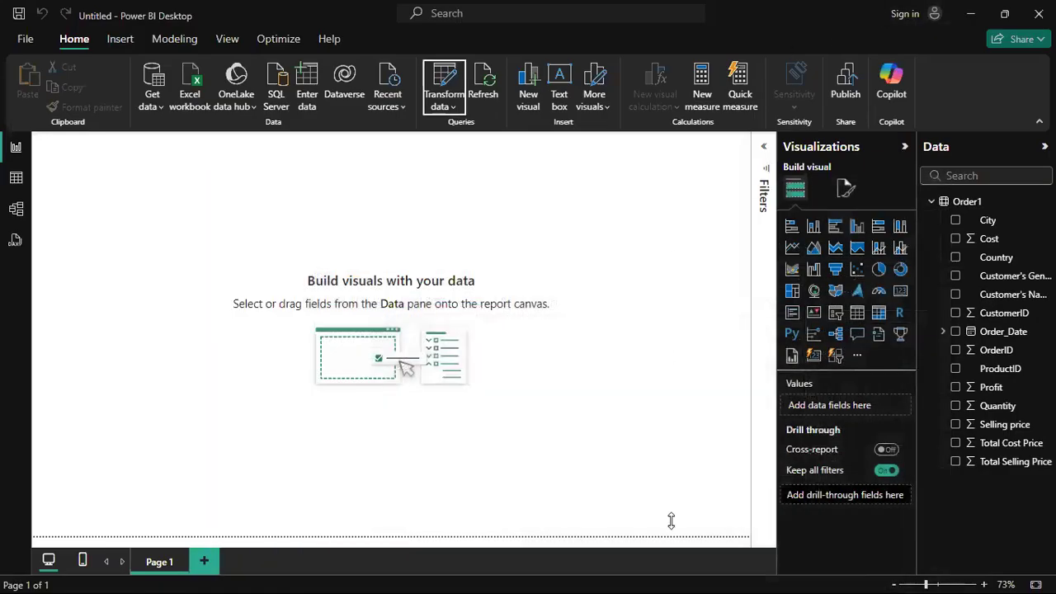
click(971, 14)
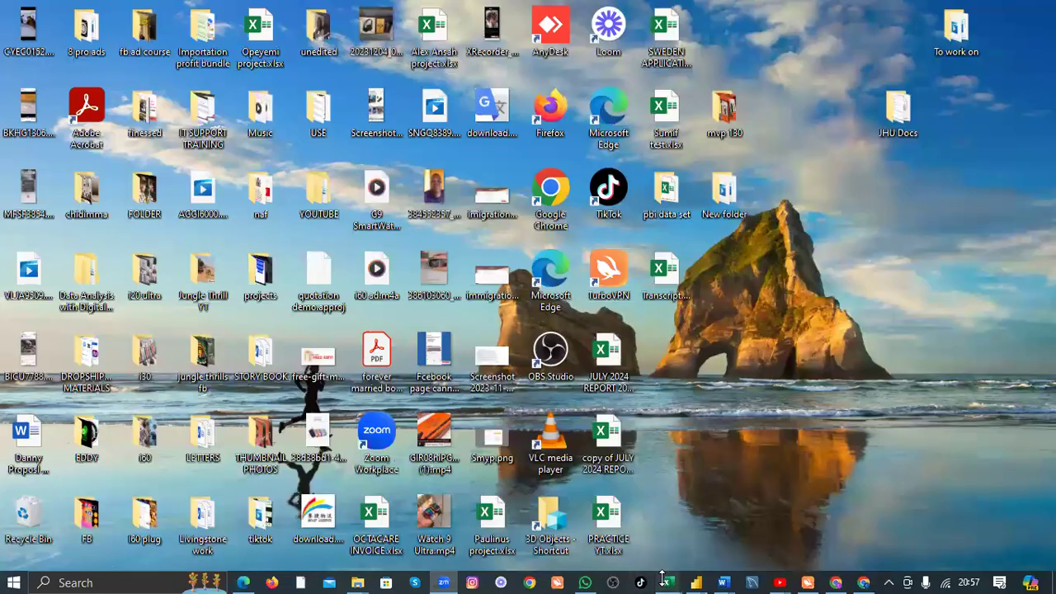
mouse_move(668, 583)
click(613, 521)
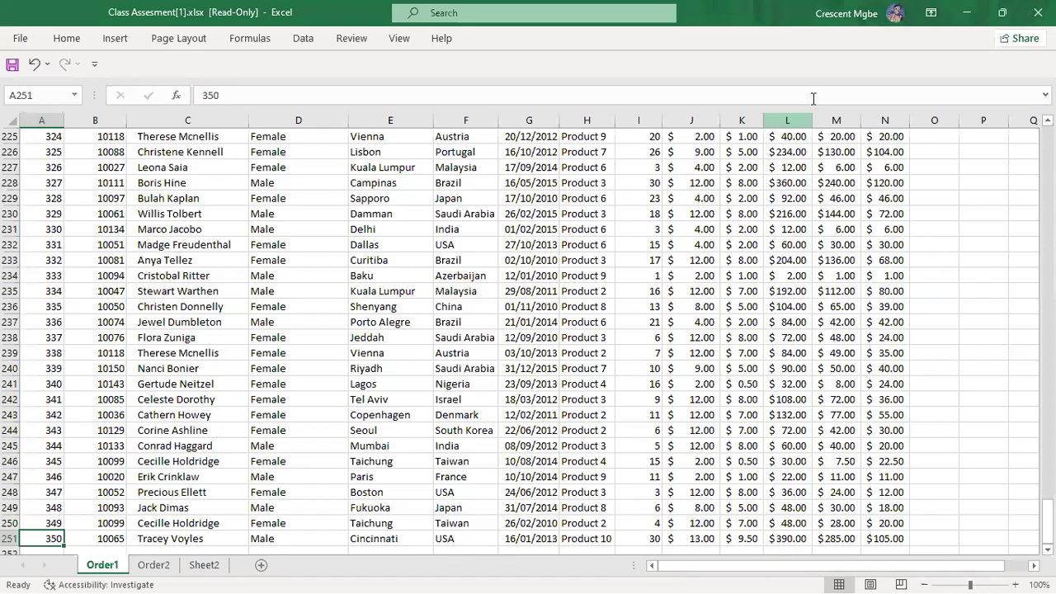
click(1001, 12)
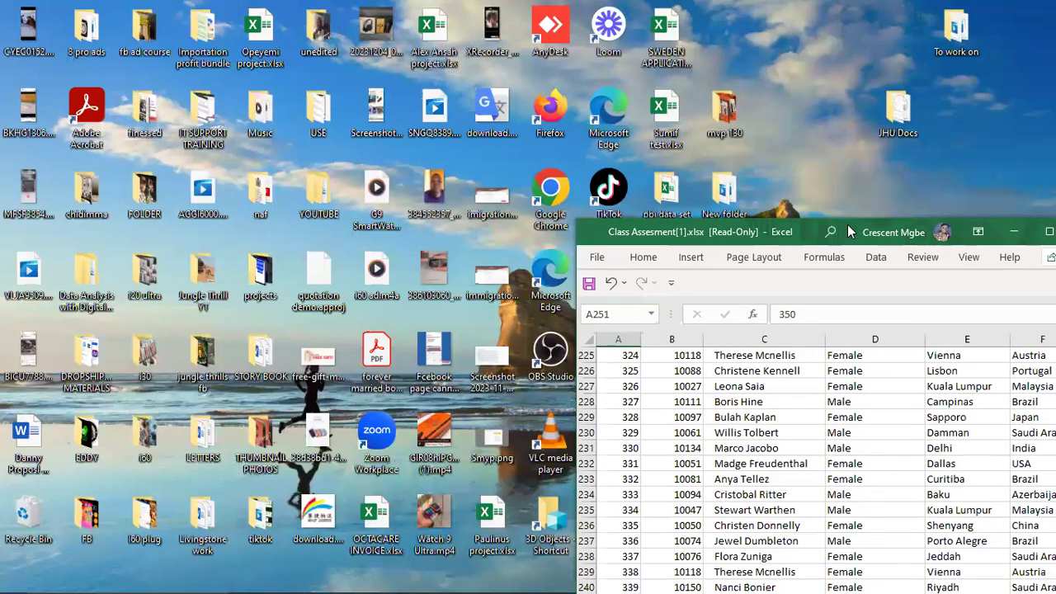
drag(847, 222, 707, 176)
click(907, 179)
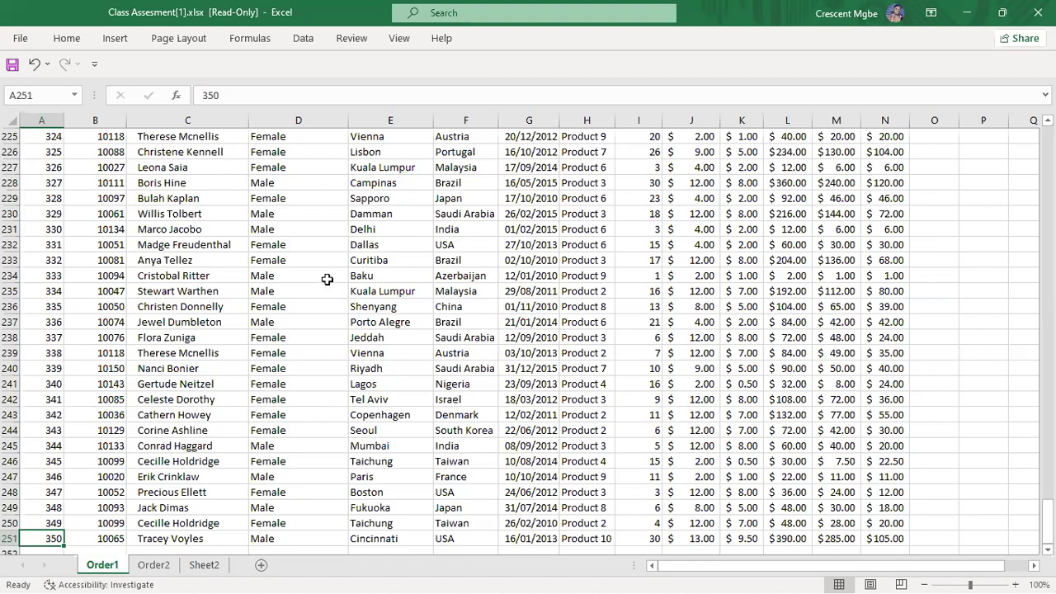
Examine cells in the Customer's Gender column of the Order1 sheet and go up to its header in D1
double_click(281, 275)
key(Escape)
click(306, 255)
click(308, 231)
key(ctrl+Up)
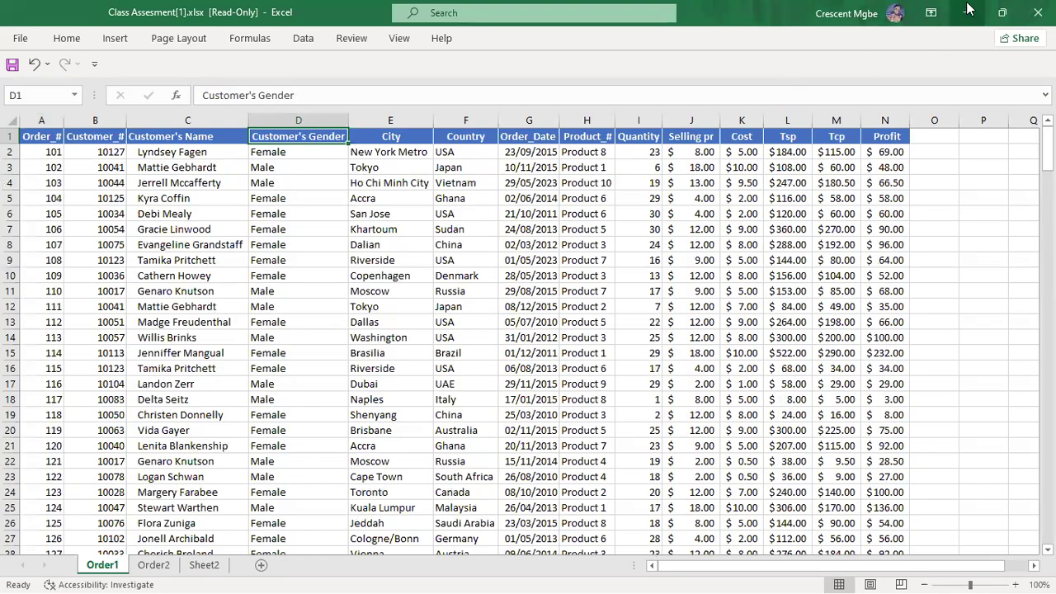
Minimize the Excel workbook and switch back to the Power Query Editor window
click(967, 13)
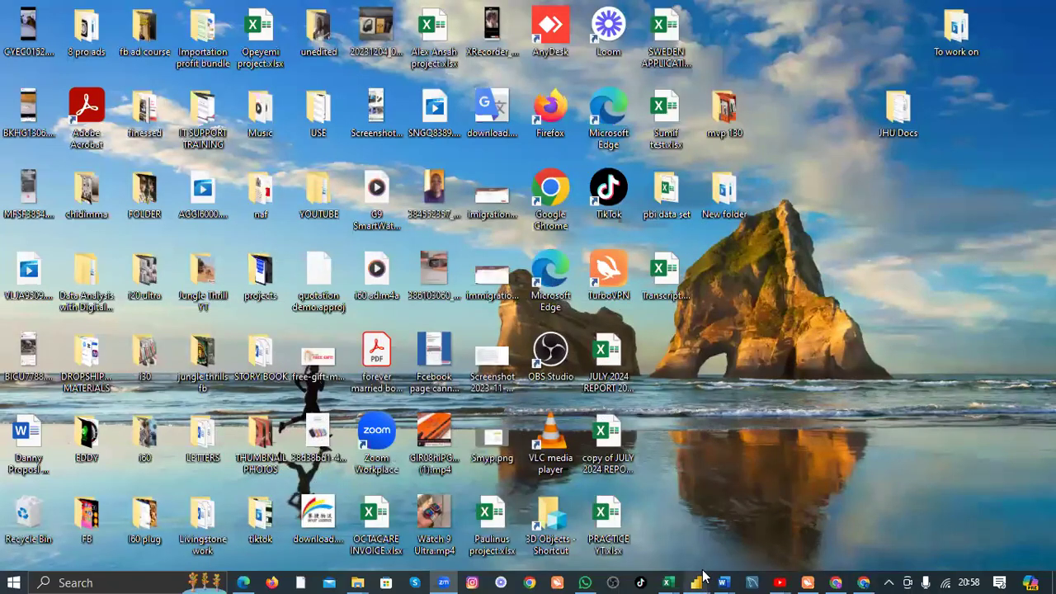
mouse_move(693, 580)
click(641, 528)
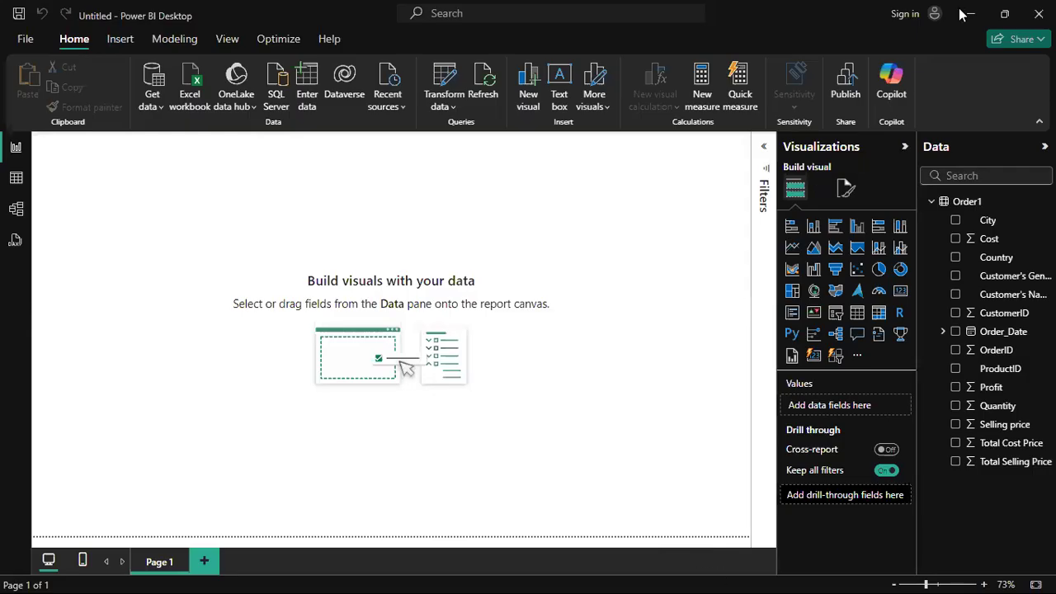
click(698, 580)
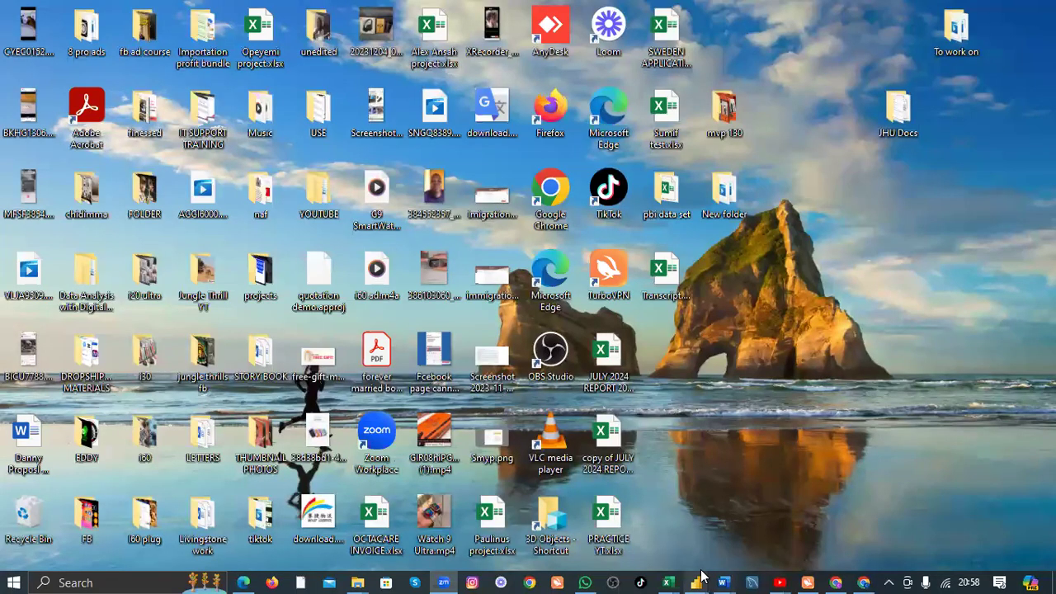
click(742, 528)
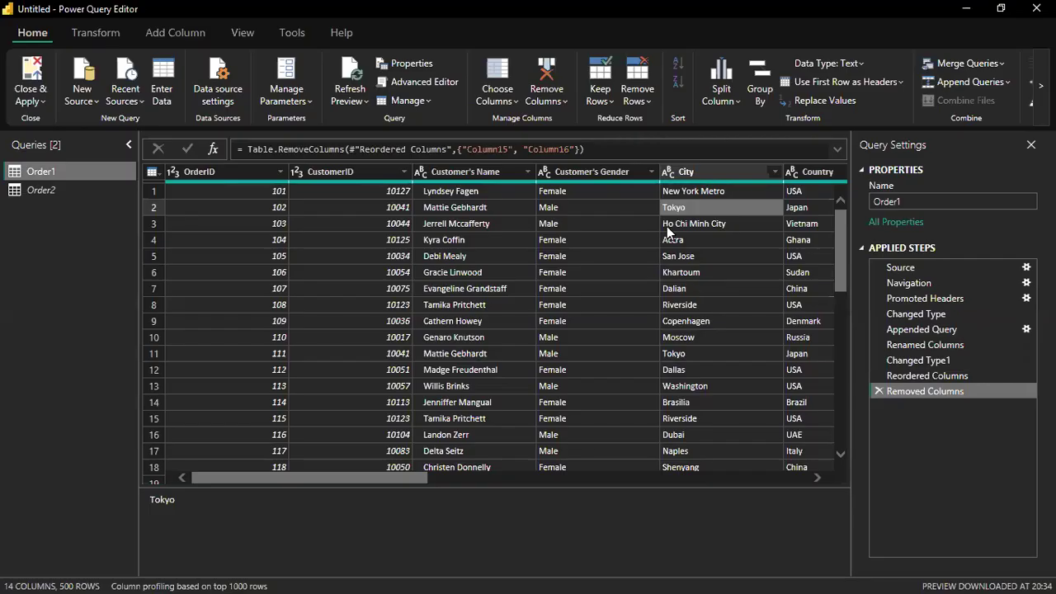
Preview cells in the Customer's Gender and City columns, and show the full record of row 2
click(623, 258)
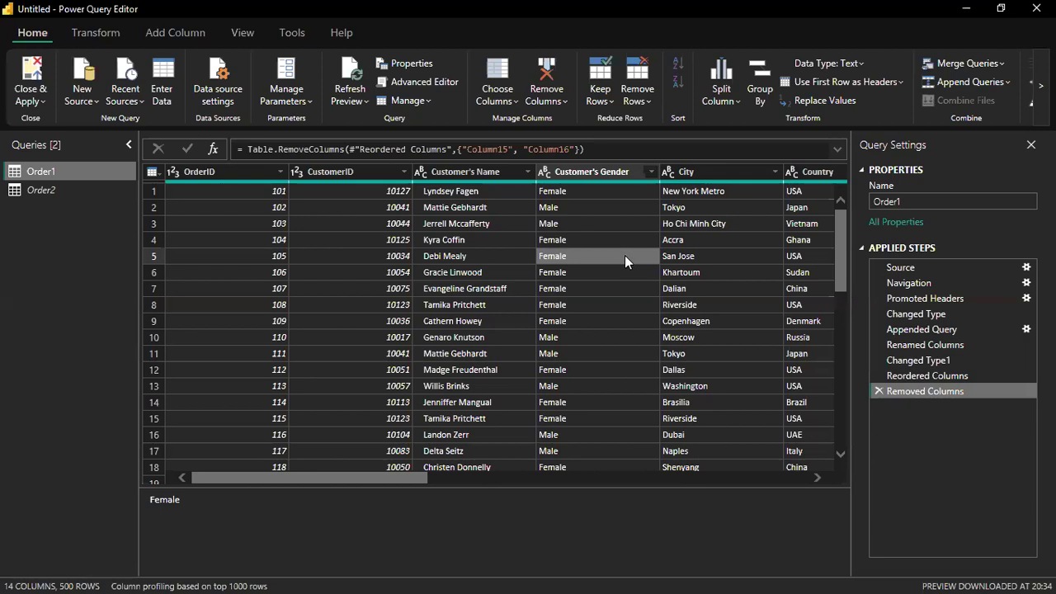
click(688, 209)
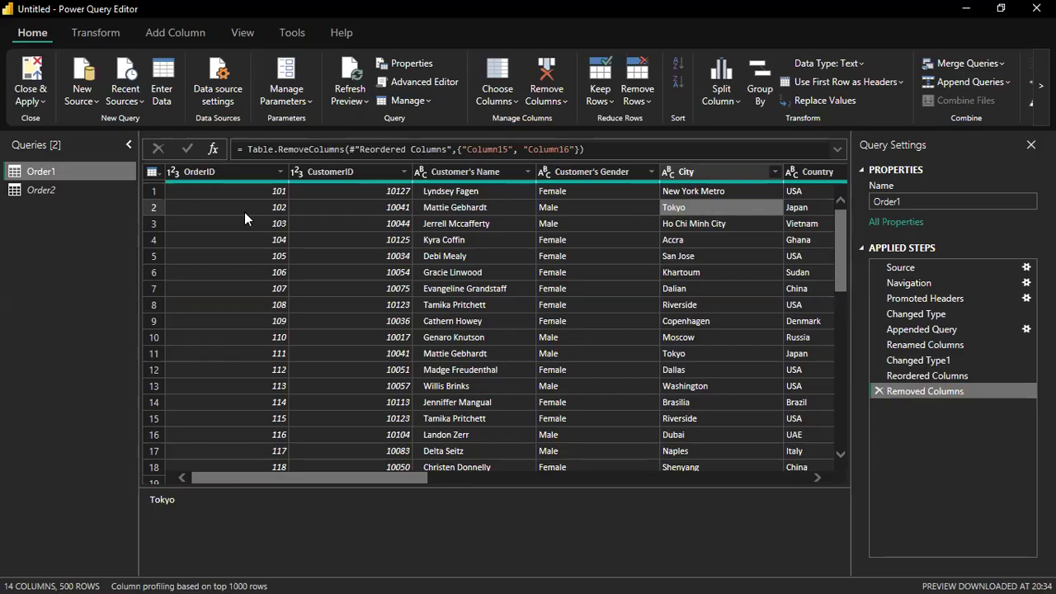
click(150, 205)
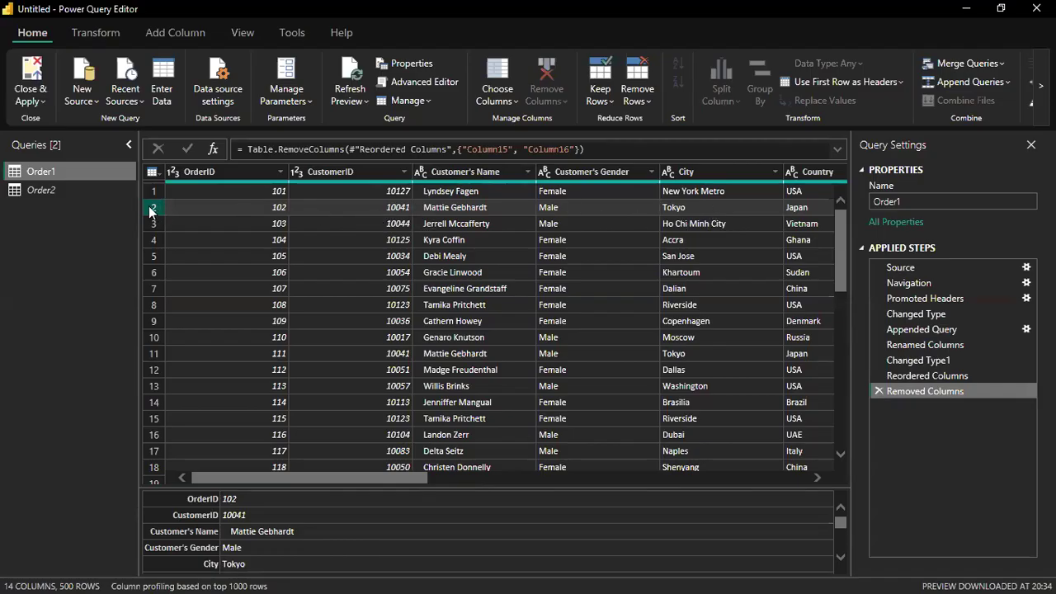
Replace the value Tokyo with Null throughout the City column of the Order1 query
click(697, 208)
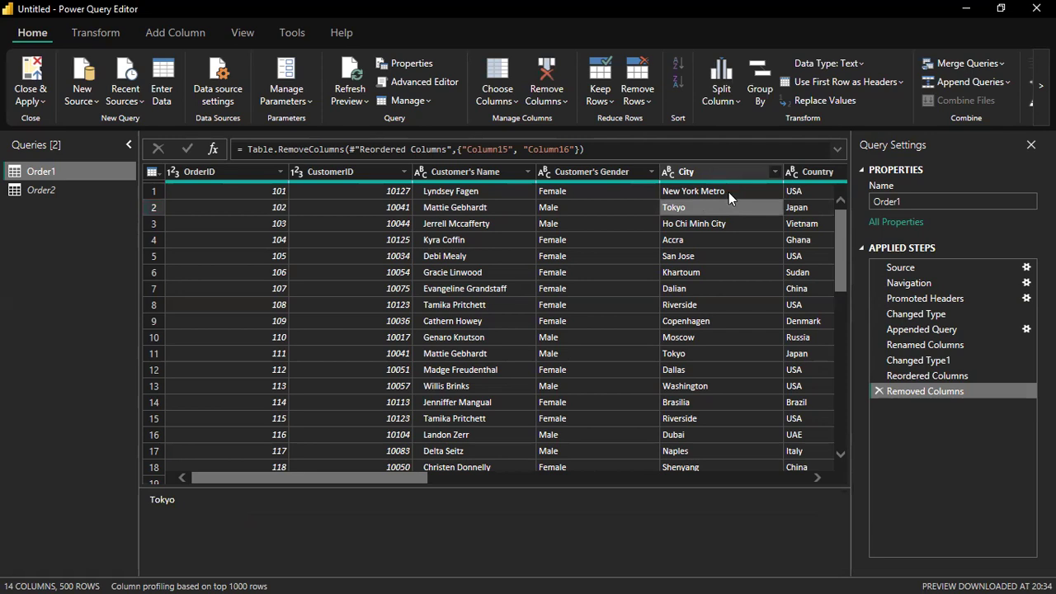
click(827, 100)
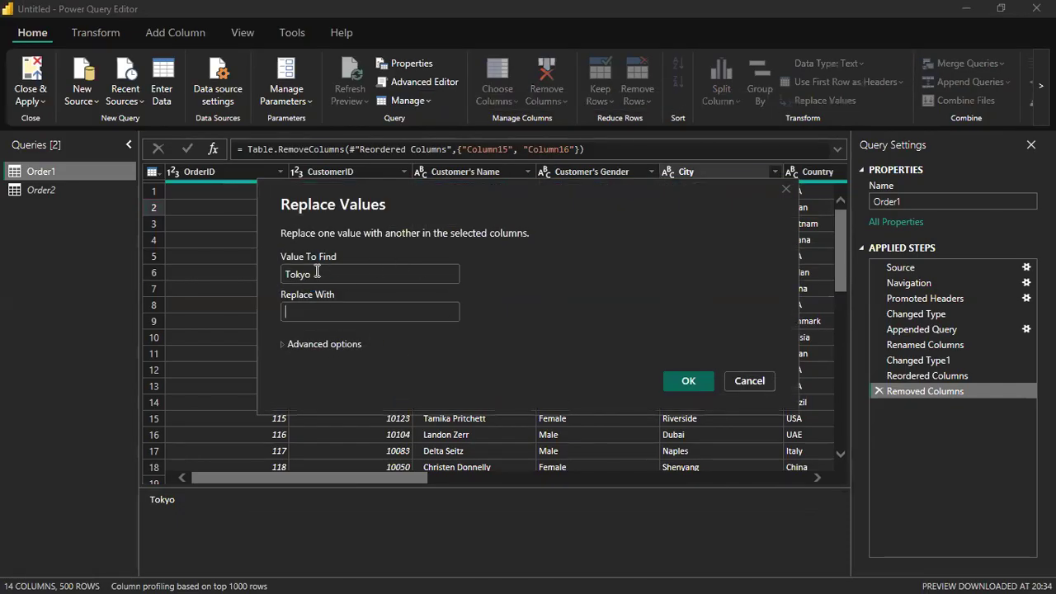
drag(313, 275, 287, 275)
click(307, 310)
text(Null)
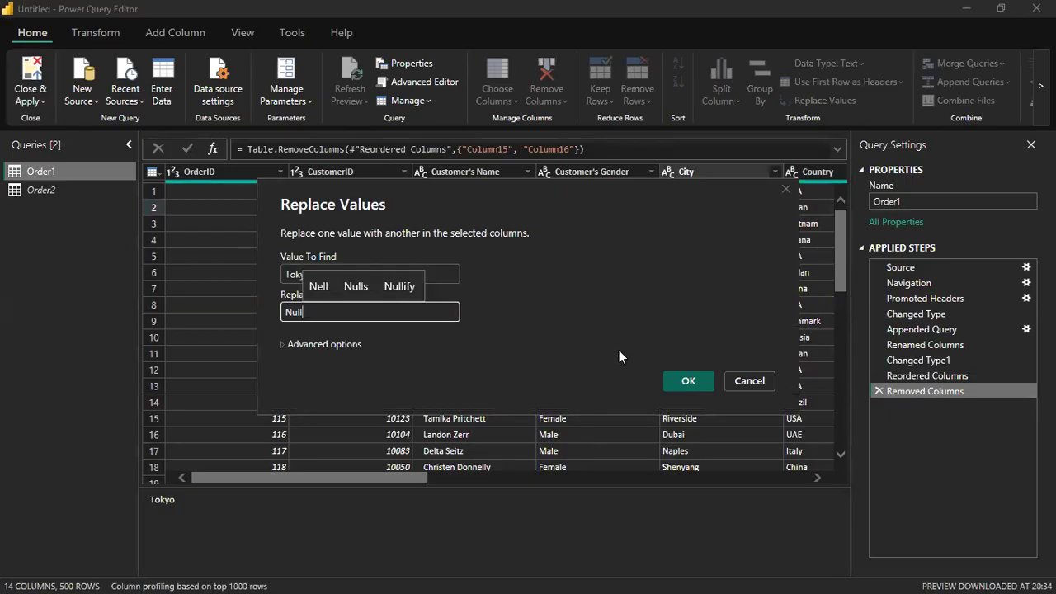
click(689, 381)
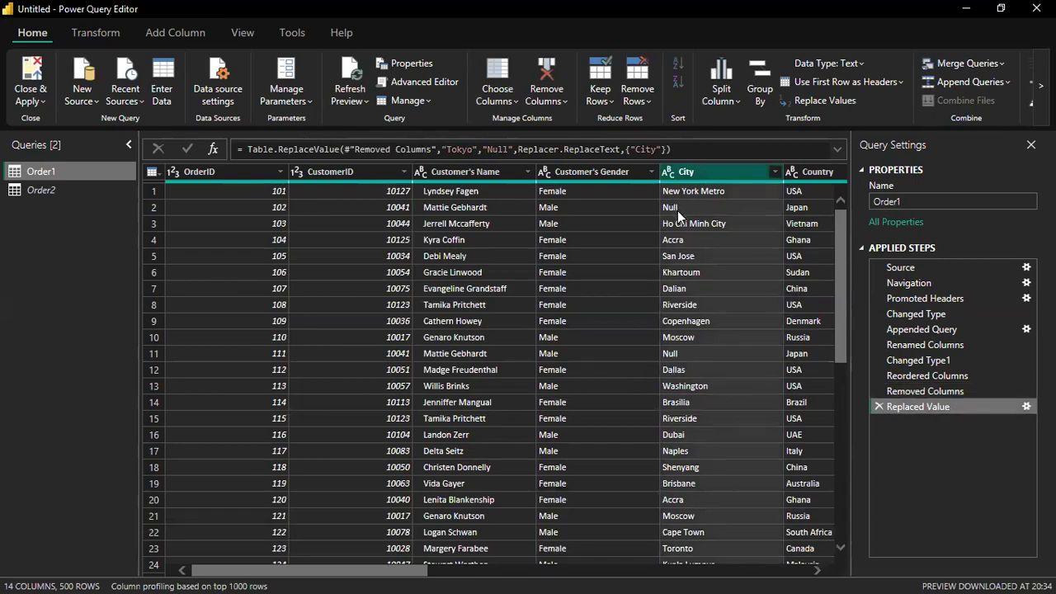
Examine the City column down the Order1 rows for replaced values and return to the first row
scroll(677, 215, down, 5)
scroll(678, 239, down, 4)
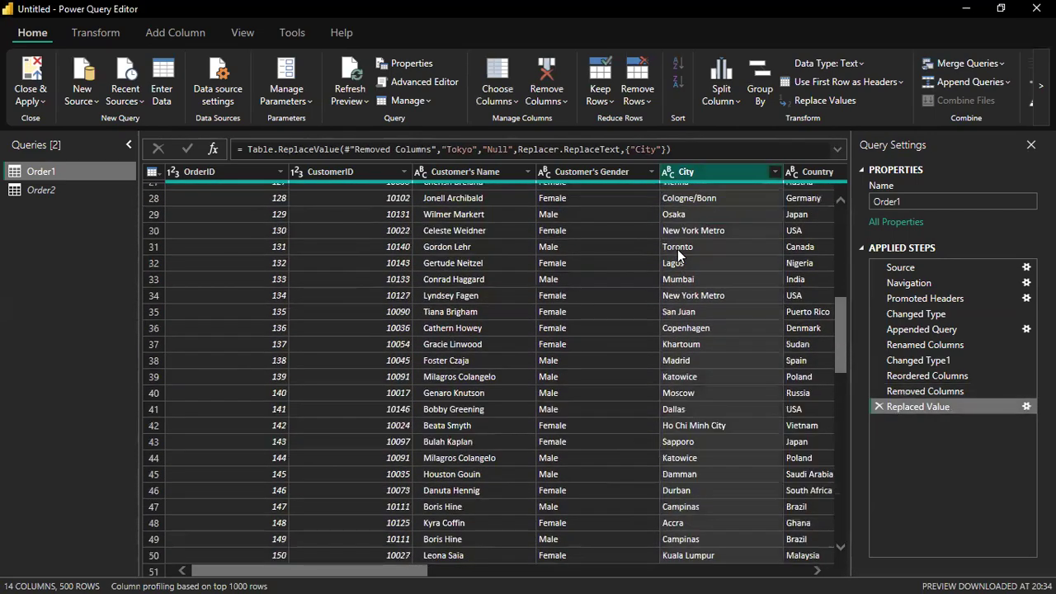
scroll(688, 244, down, 2)
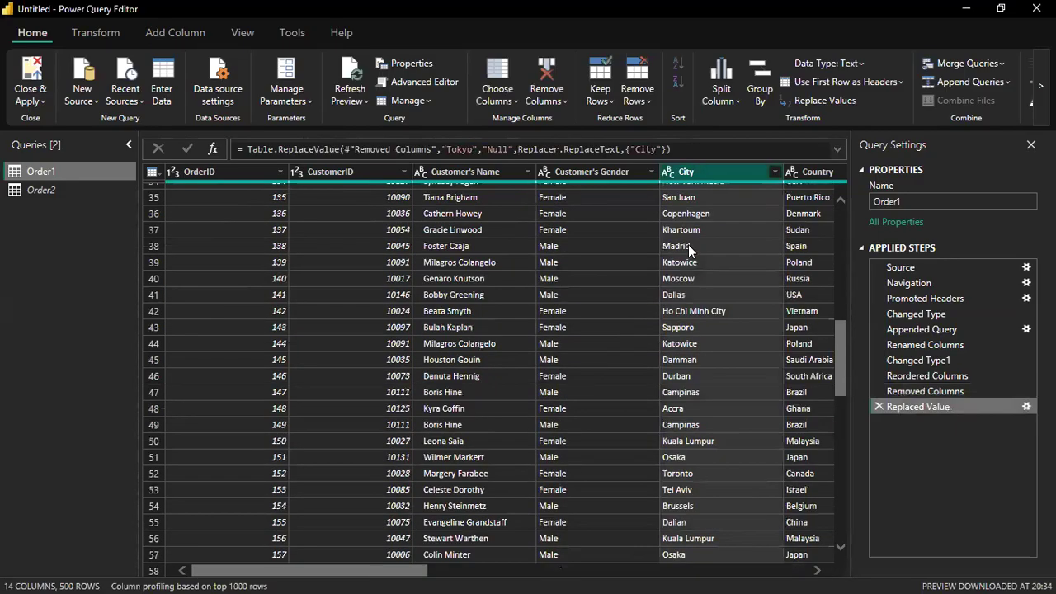
scroll(688, 244, down, 5)
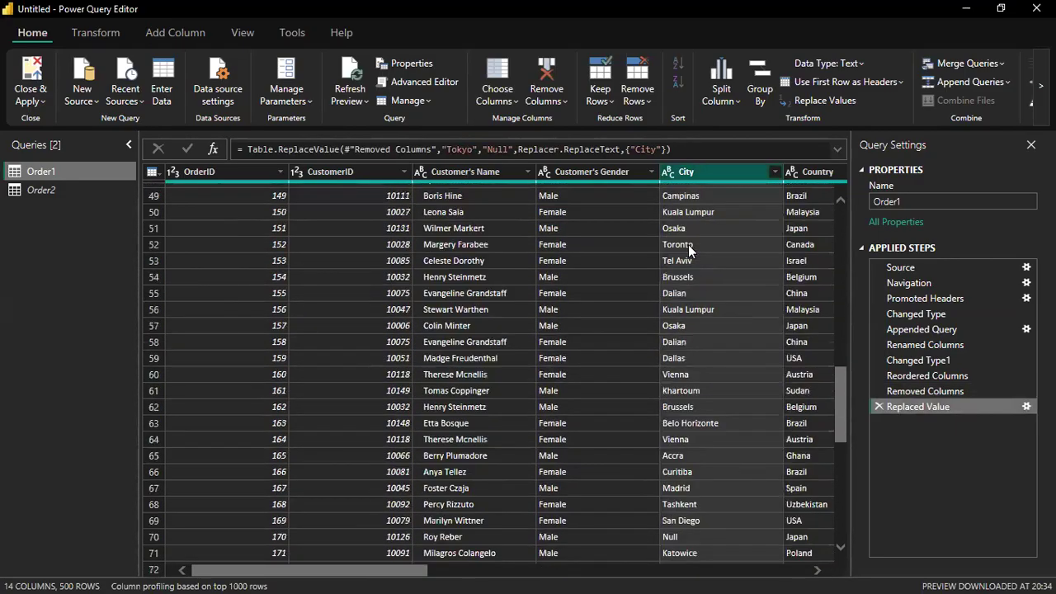
scroll(688, 244, up, 6)
scroll(688, 244, down, 8)
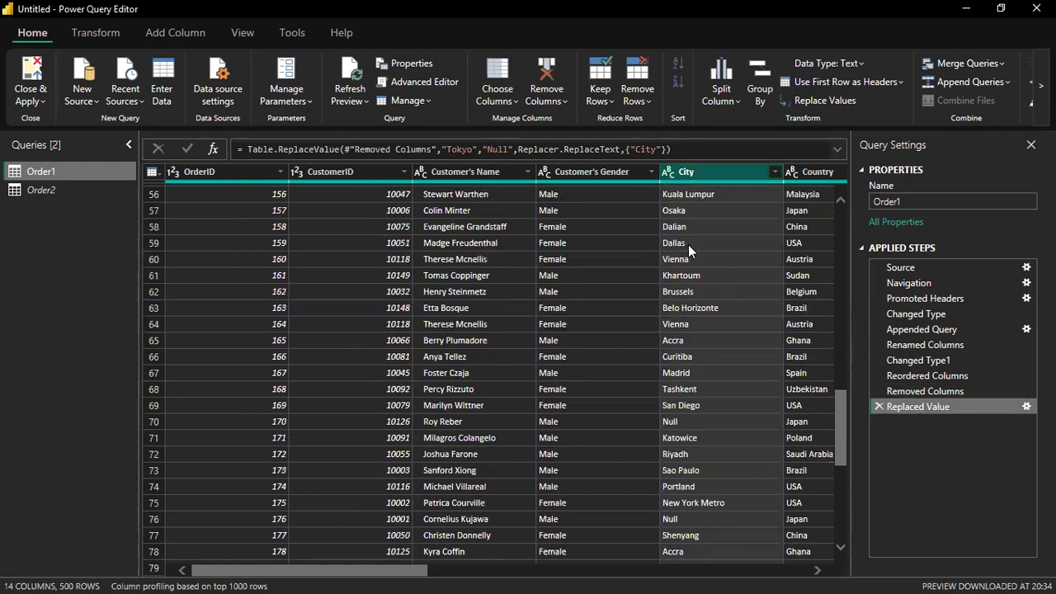
scroll(688, 244, up, 13)
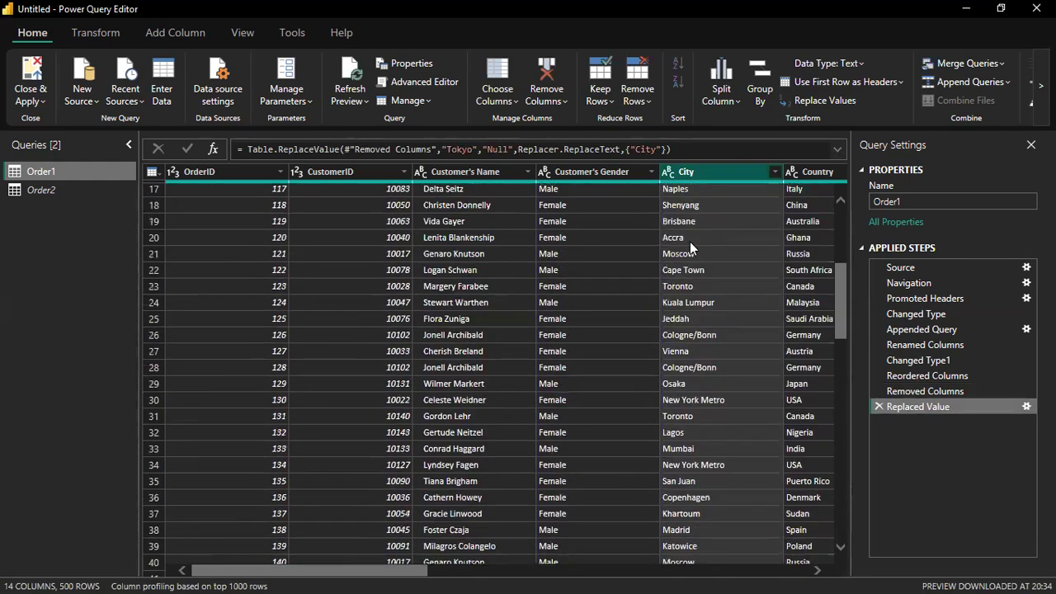
scroll(690, 243, up, 5)
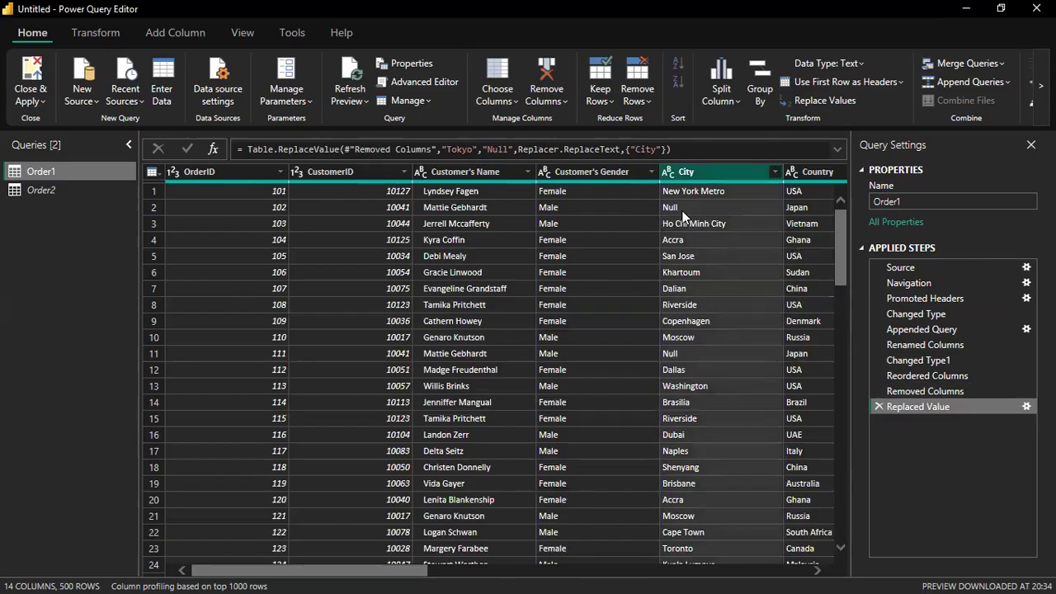
Replace the value Null with Tokyo throughout the City column of the Order1 query
click(681, 207)
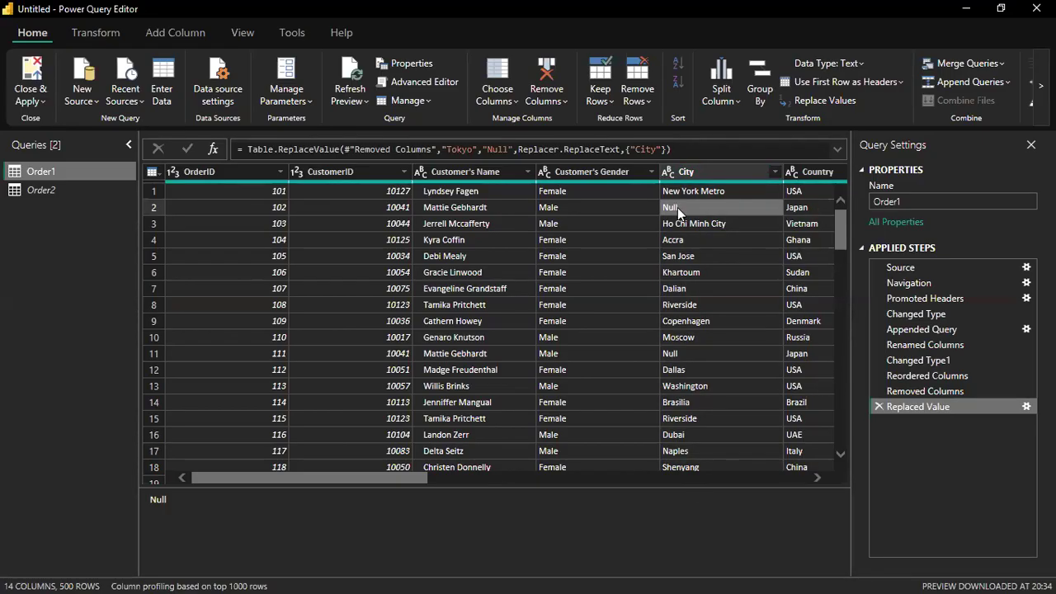
click(825, 101)
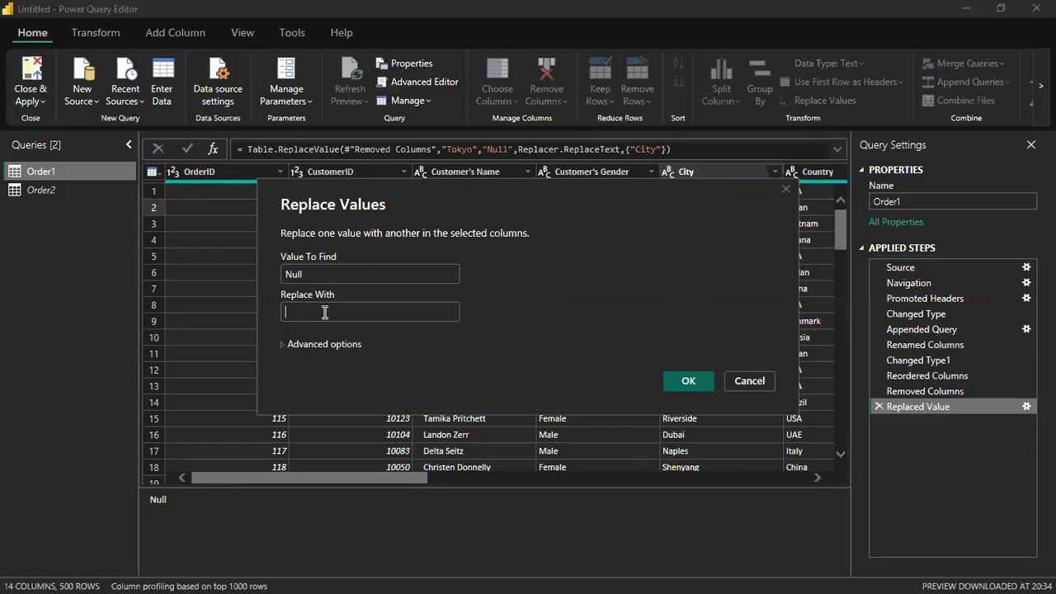
text(Tokyo)
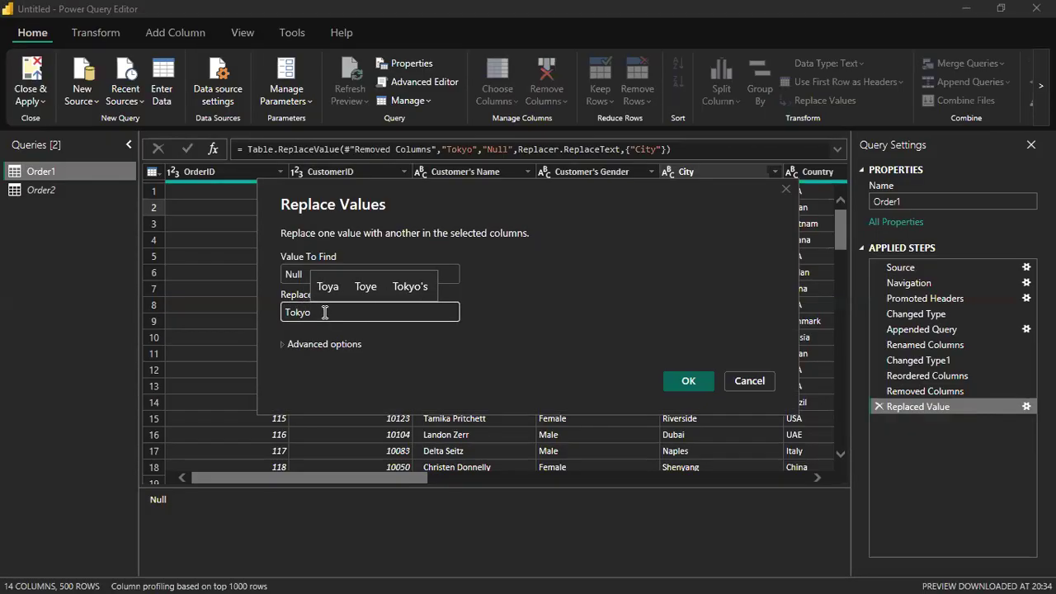
click(688, 381)
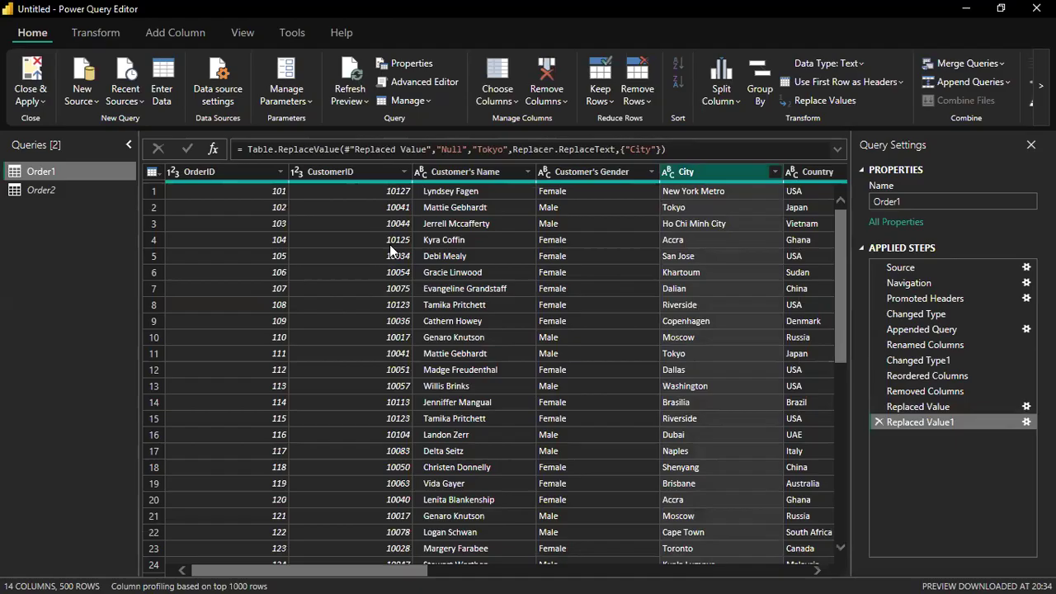
Open the Replace Values settings for the row 4 value in the OrderID column
click(267, 239)
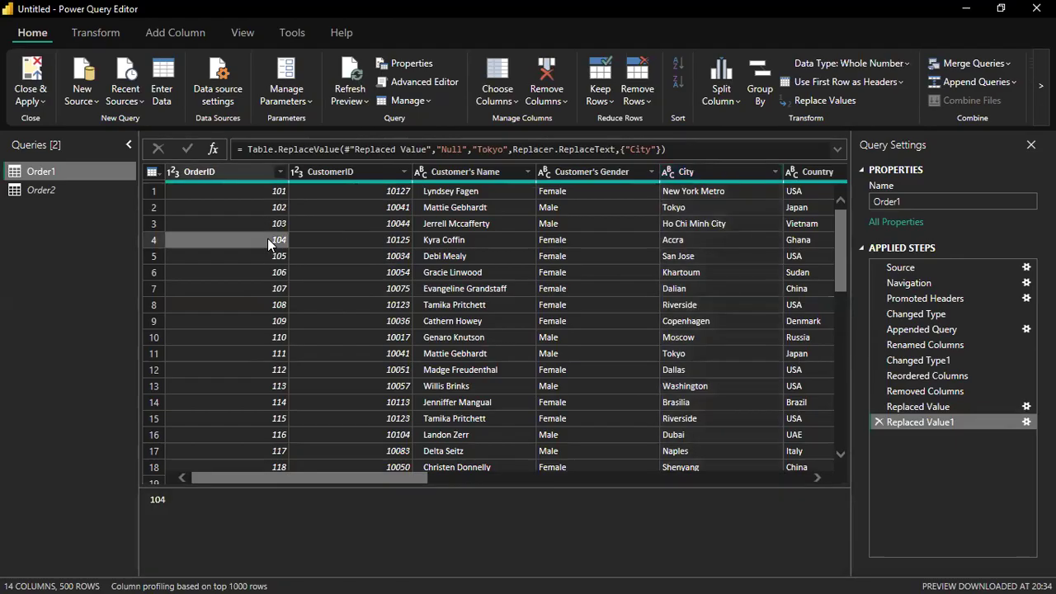
click(824, 100)
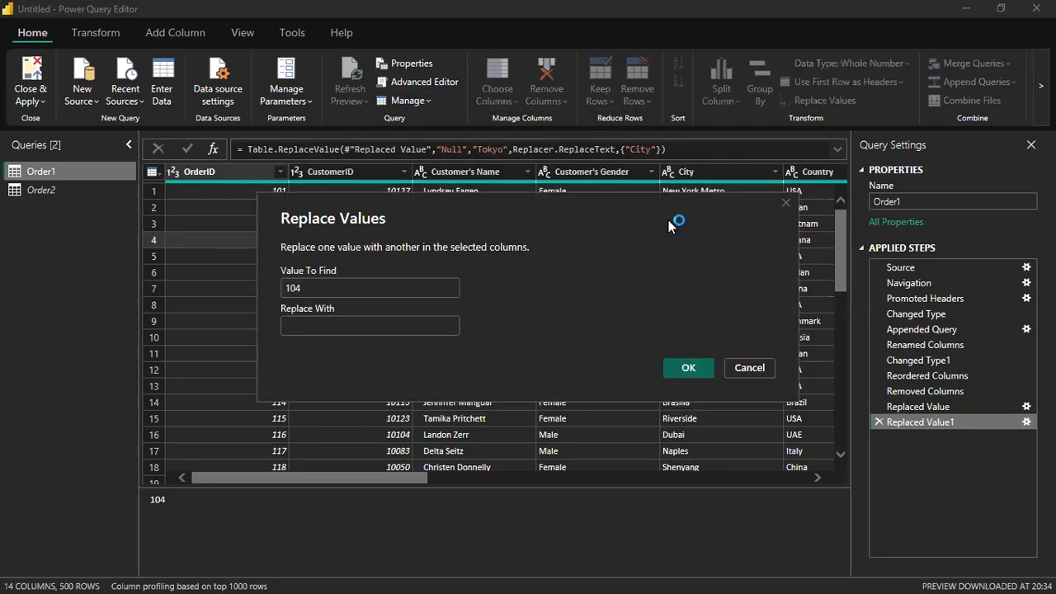
Try 105 and the text Tokyo as replacements for the value 104 in the OrderID column
click(322, 325)
text(105)
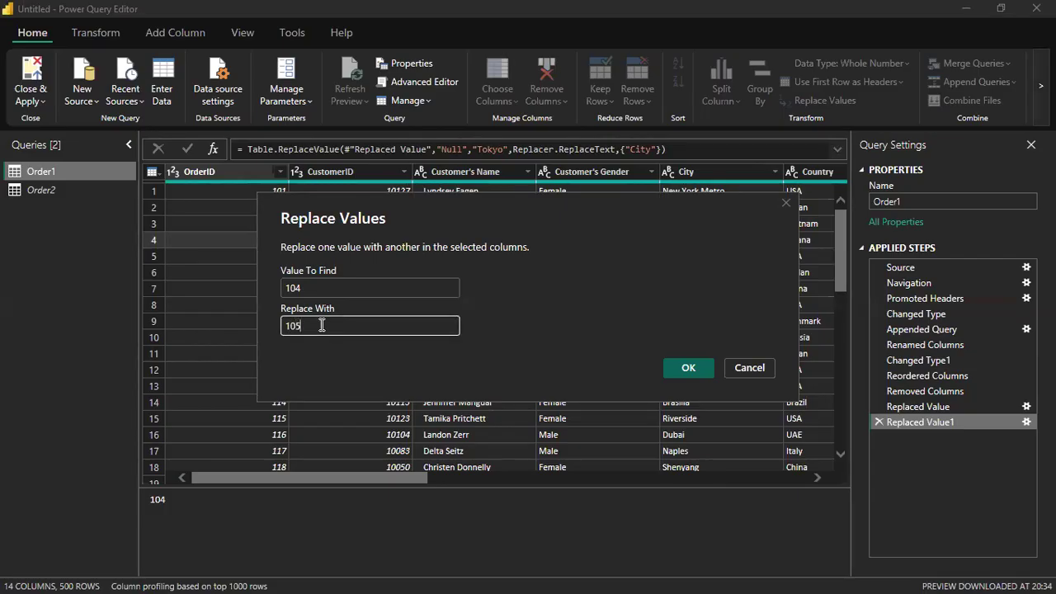
key(BackSpace)
key(BackSpace)
key(BackSpace)
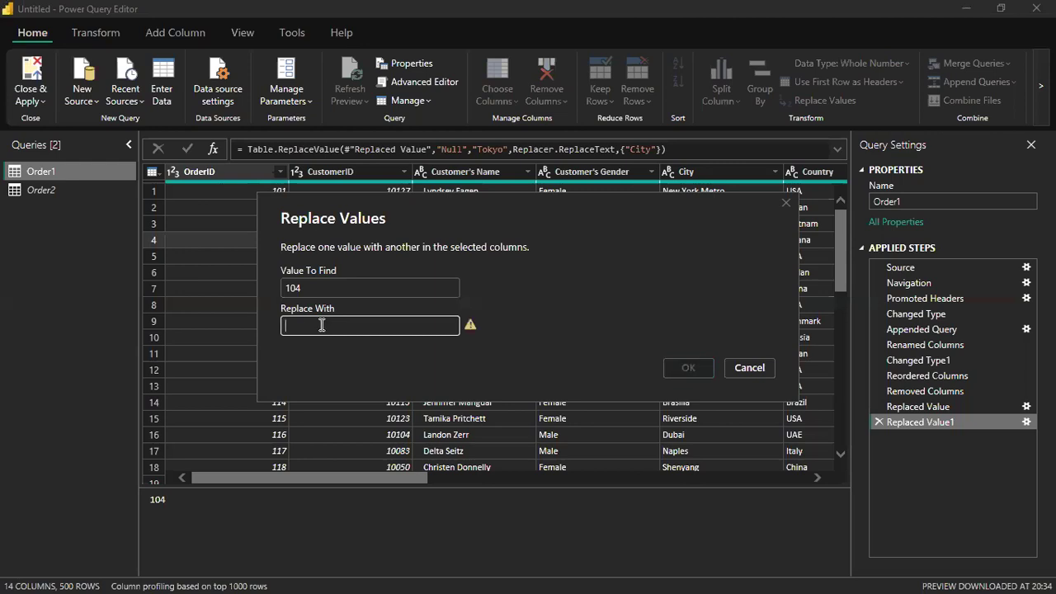
text(T)
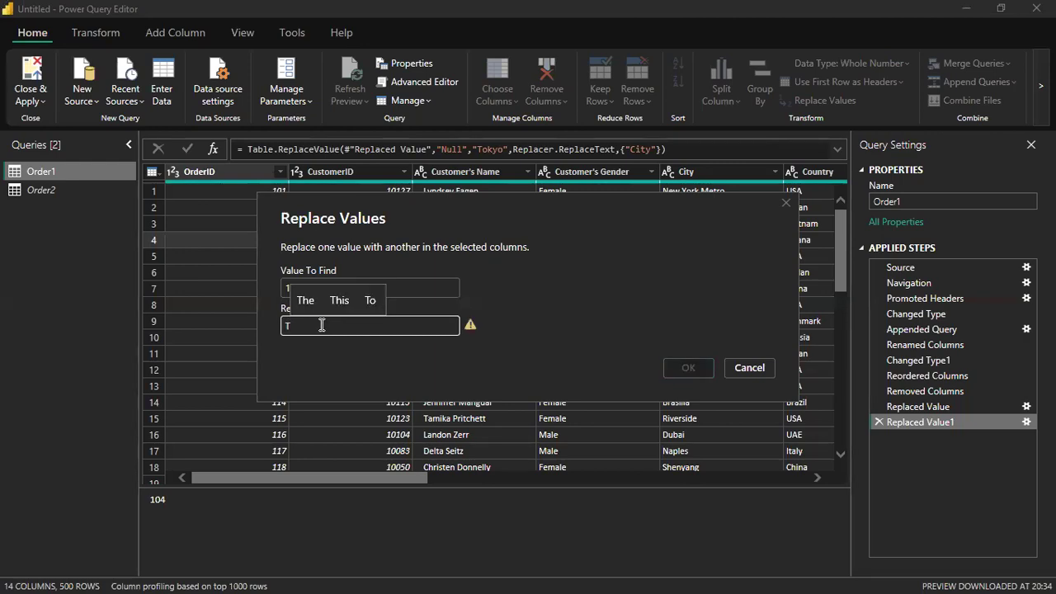
text(okyo)
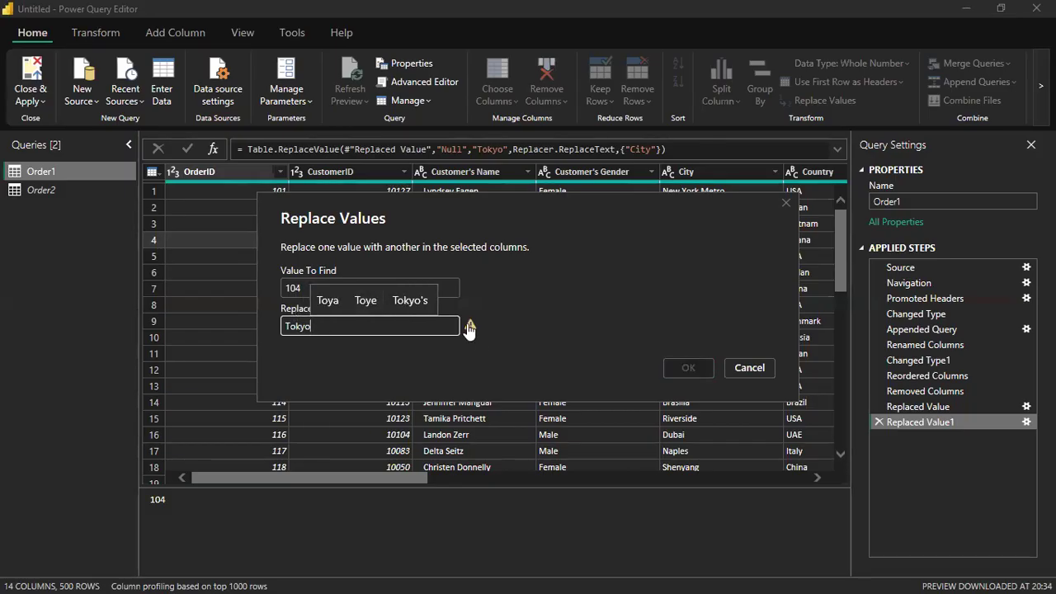
mouse_move(469, 329)
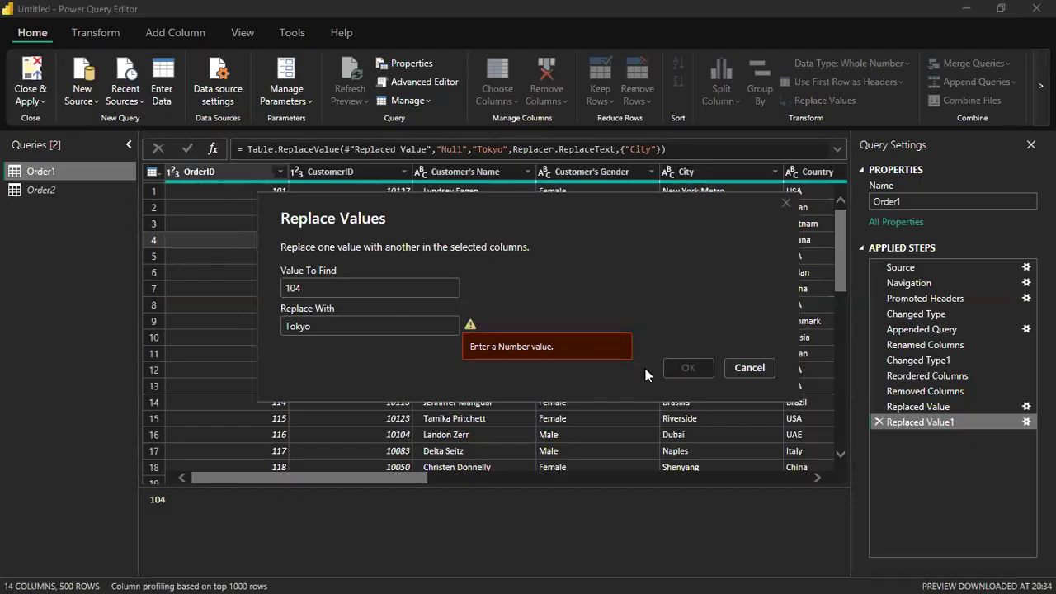
Enter 100000 as the replacement for OrderID 104 and dismiss the Replace Values dialog without applying it
click(320, 327)
double_click(321, 327)
key(BackSpace)
text(100000)
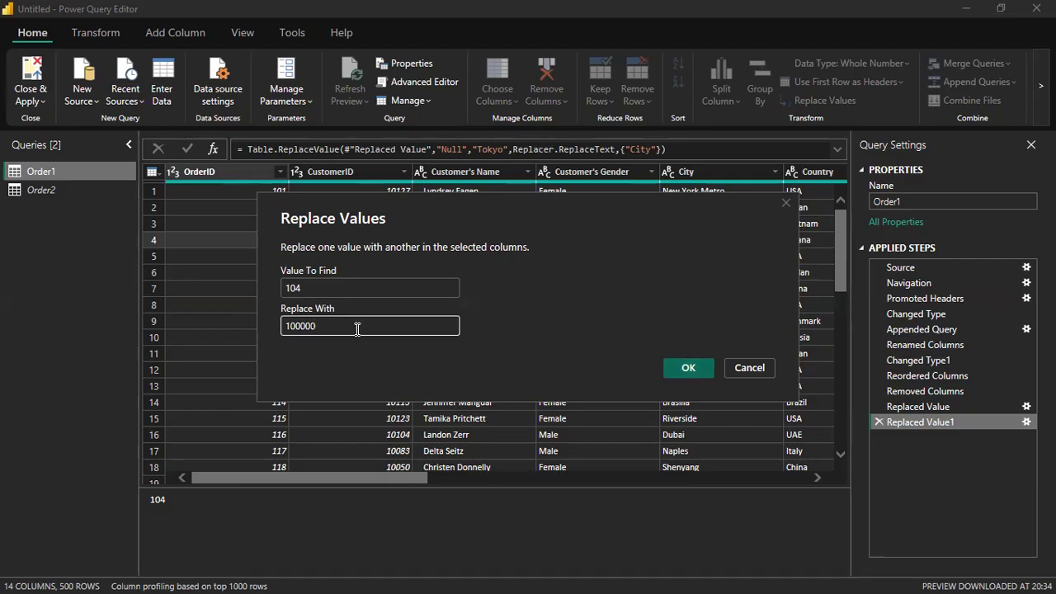
click(786, 203)
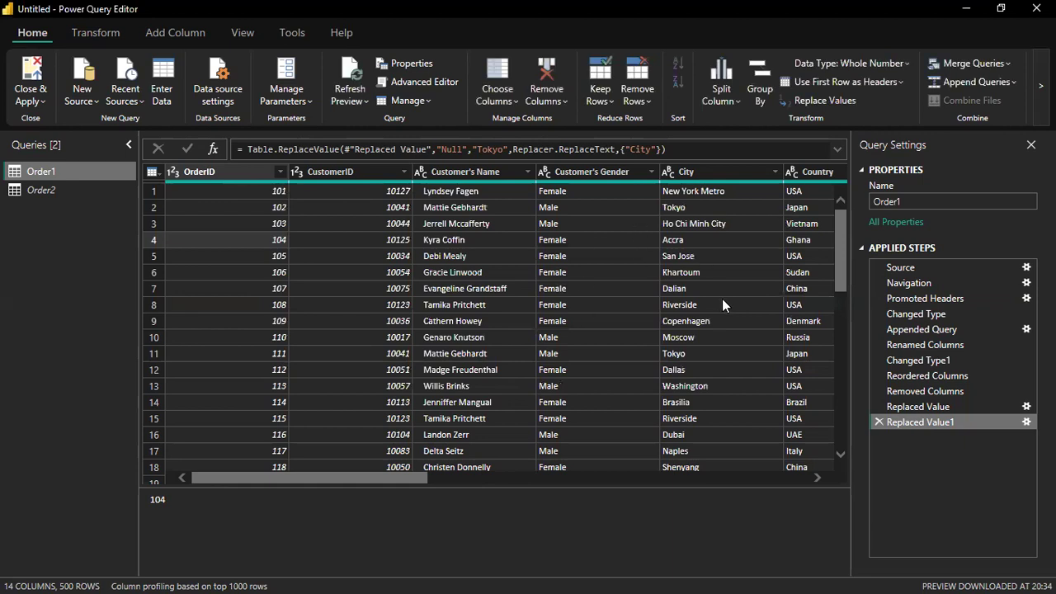
Try 10000 as the replacement for Tokyo in the City column and dismiss the Replace Values dialog without applying it
click(699, 229)
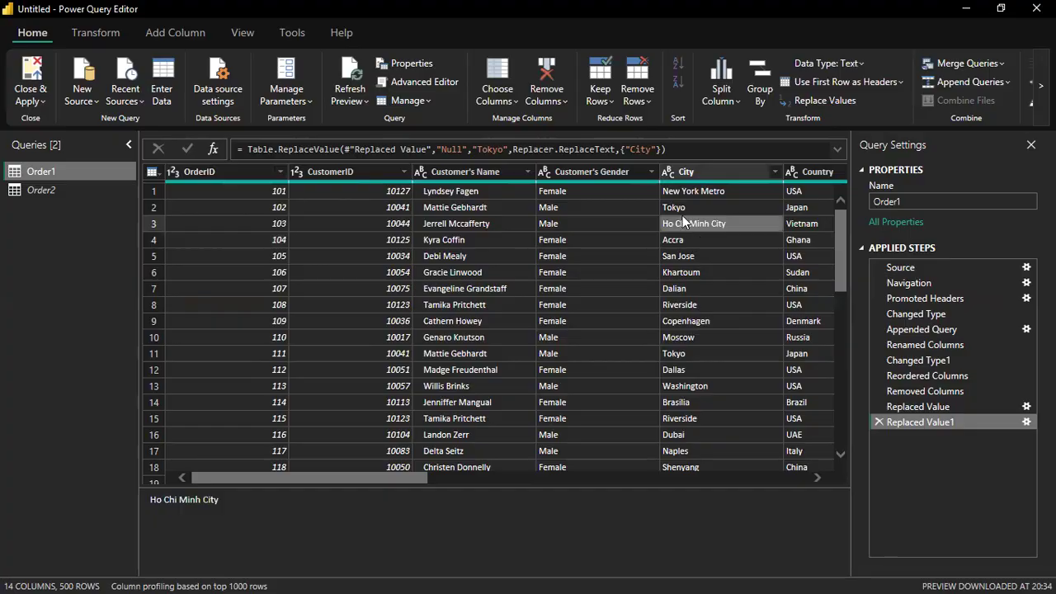
click(682, 206)
right_click(682, 207)
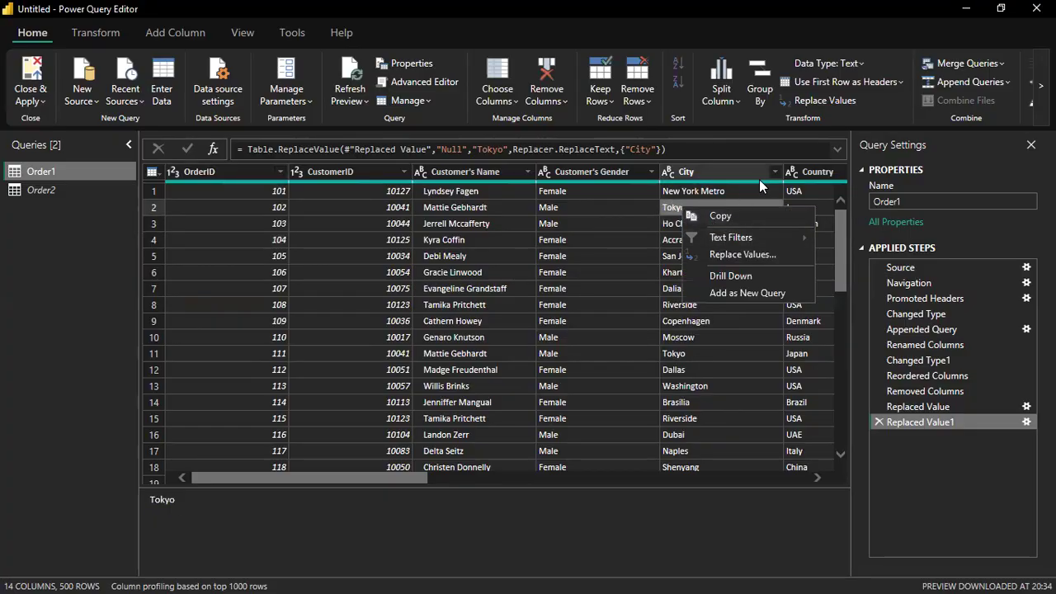
click(825, 100)
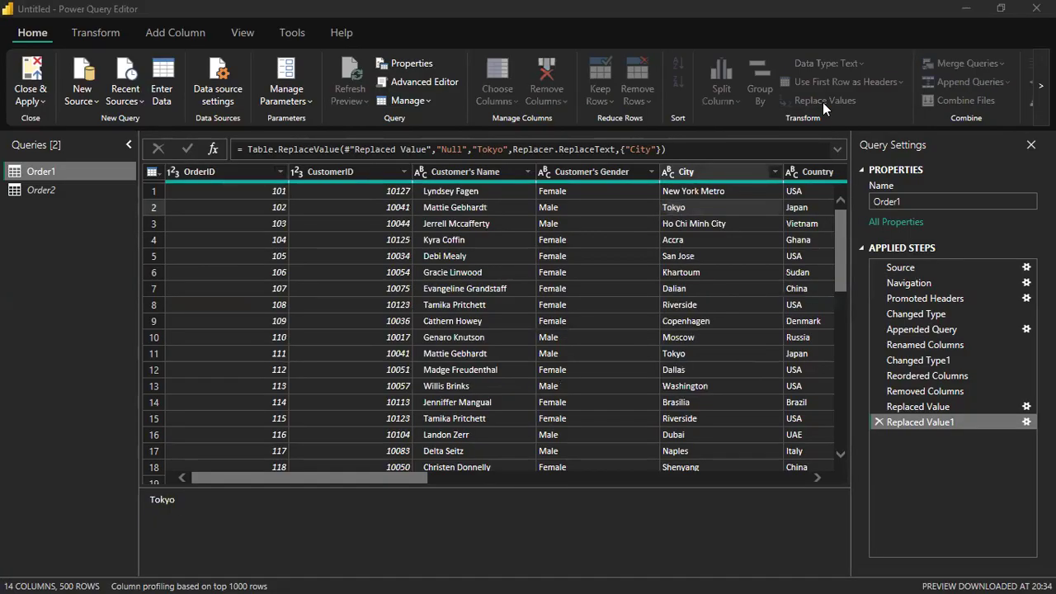
text(1--0000)
key(BackSpace)
key(BackSpace)
key(BackSpace)
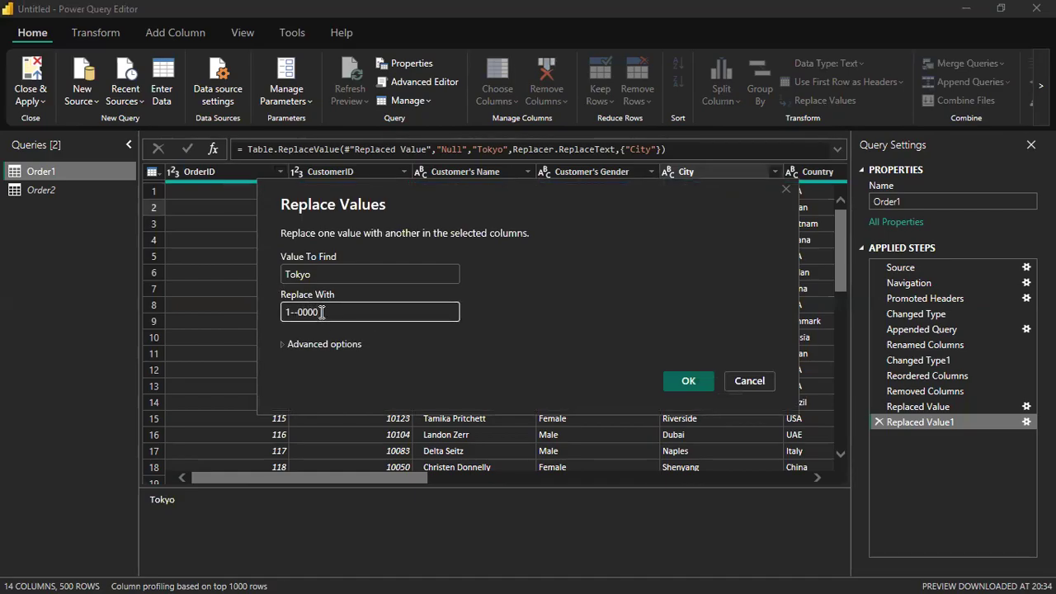
key(BackSpace)
key(BackSpace)
key(BackSpace)
text(0000)
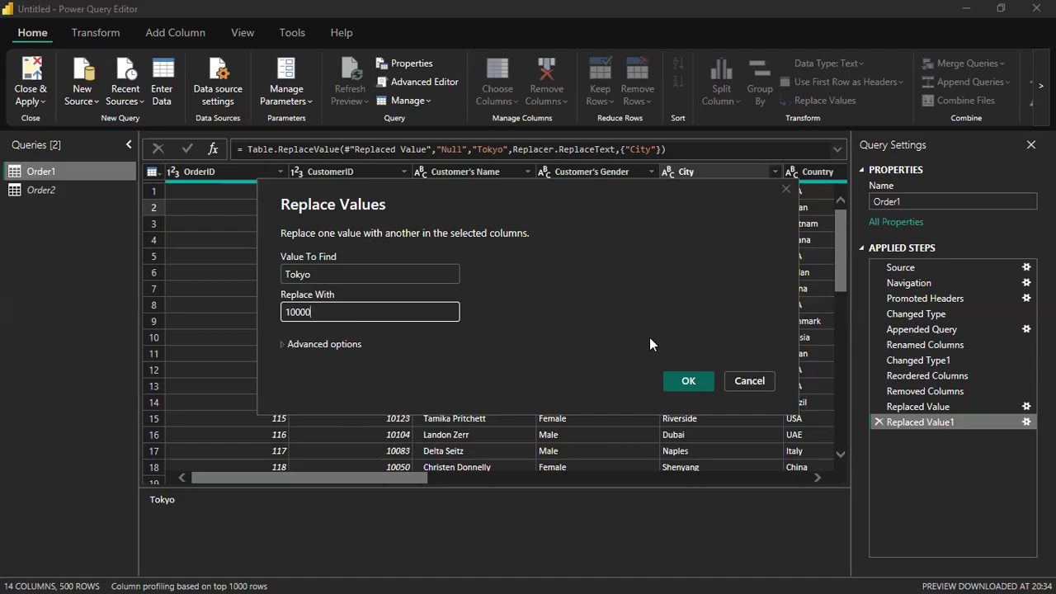
click(786, 189)
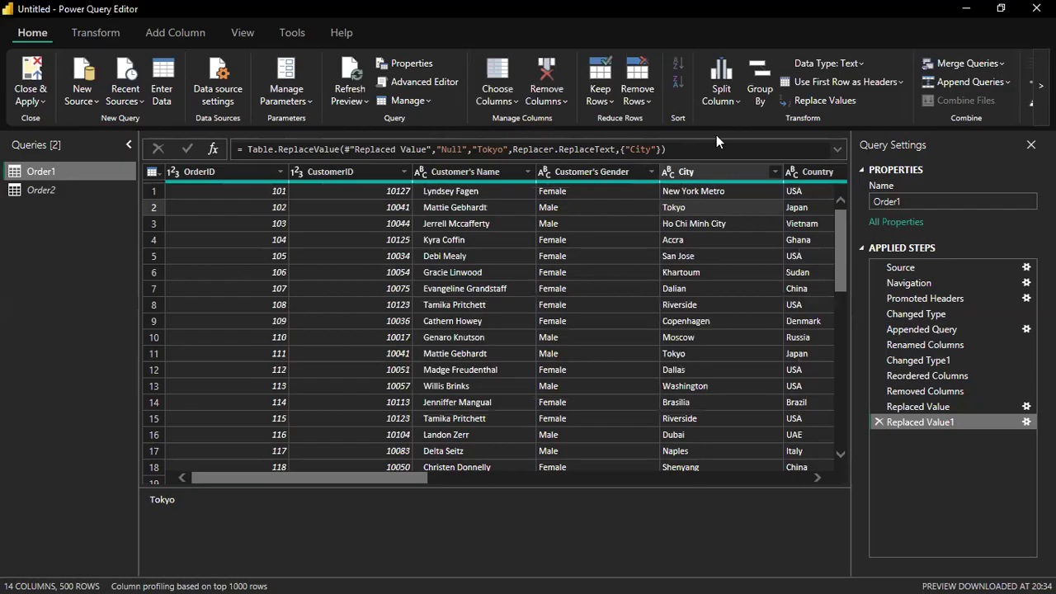
Close the Power Query Editor without applying changes, switch to Power BI Desktop and reopen the queries with Transform data
click(31, 97)
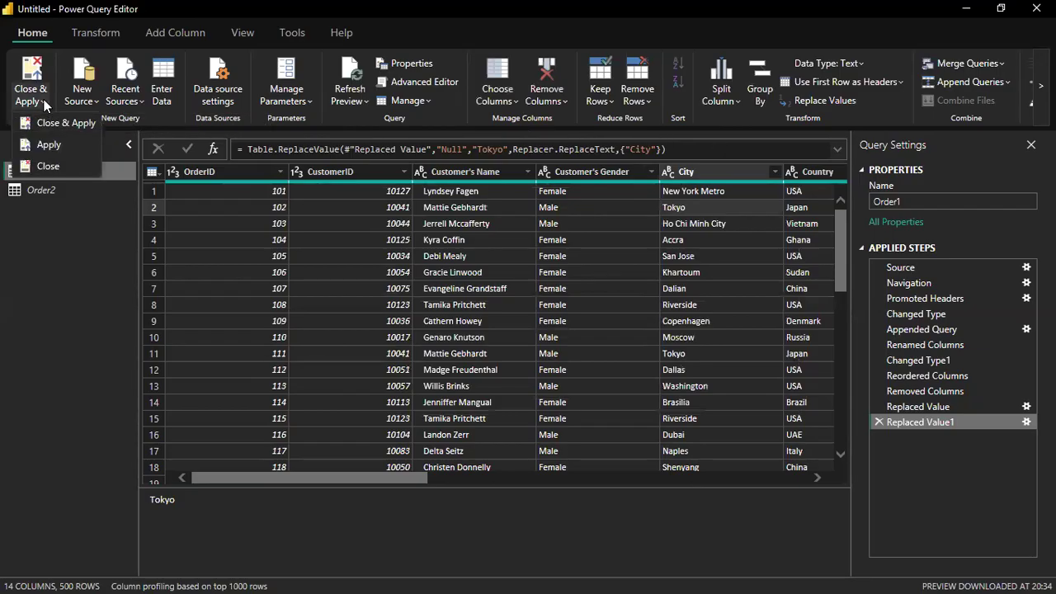
click(53, 166)
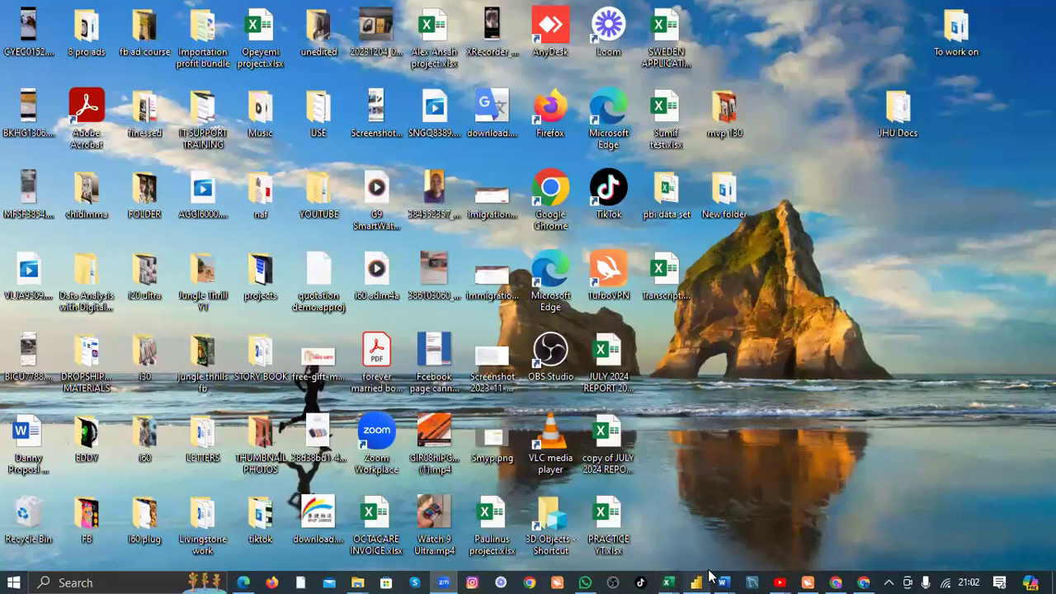
click(708, 576)
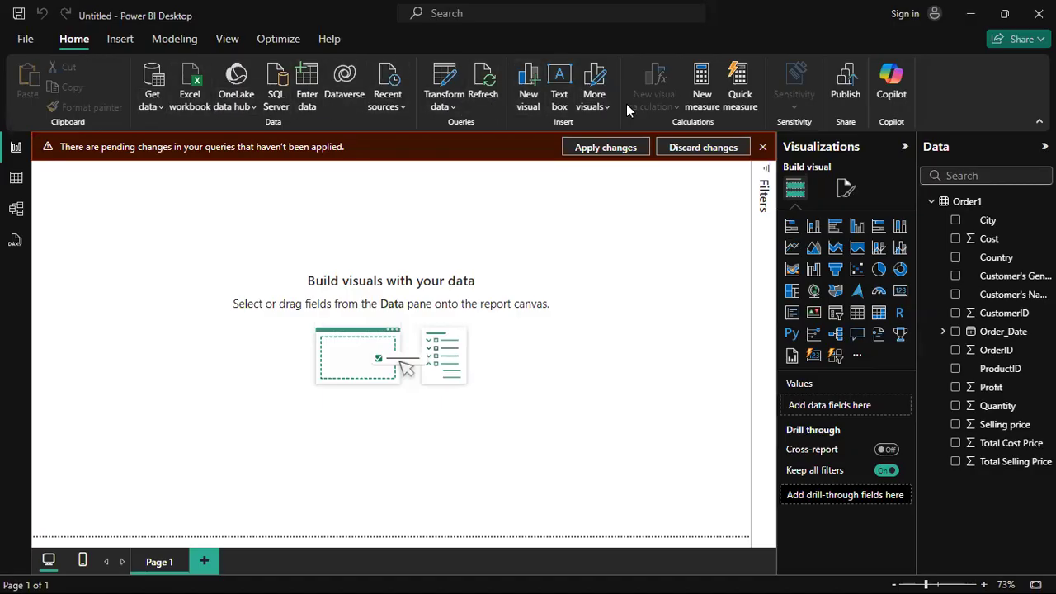
click(445, 104)
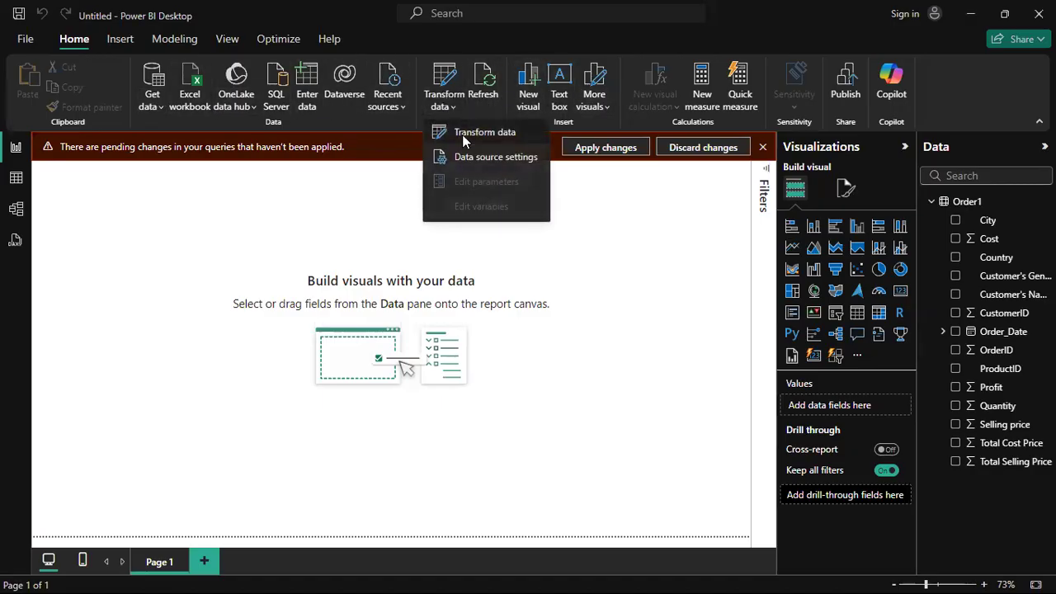
click(460, 132)
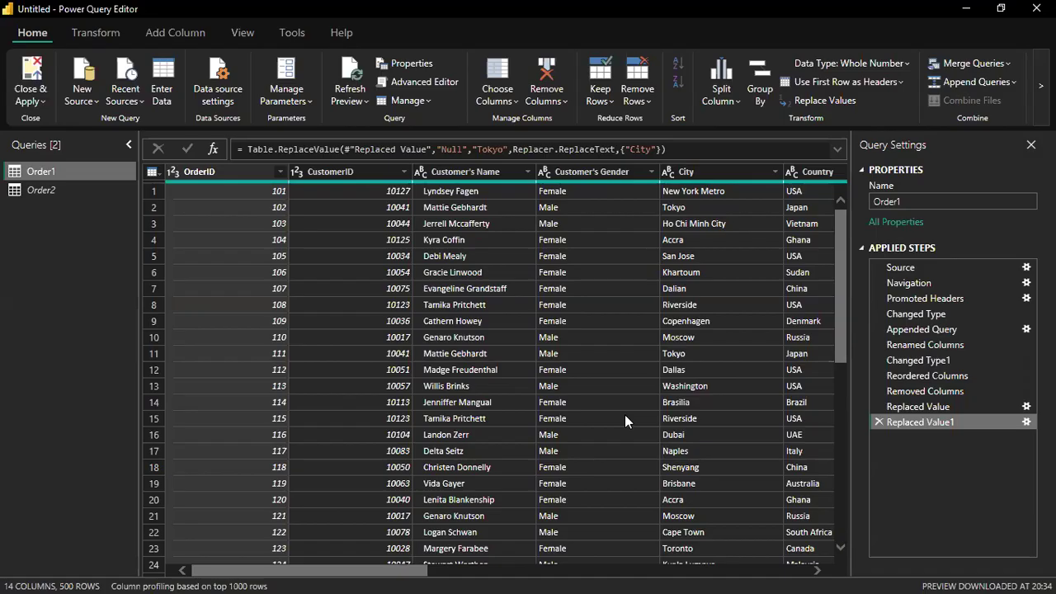
Look through the Order1 columns from City across to the price columns and Profit
drag(414, 570, 484, 575)
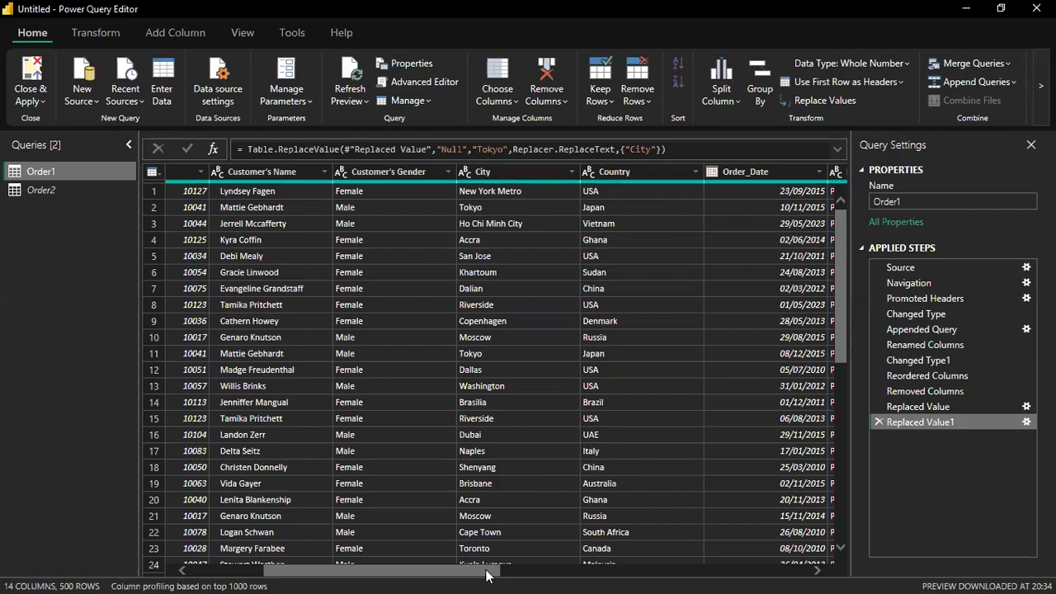
mouse_move(487, 575)
mouse_down()
mouse_move(706, 575)
mouse_move(498, 575)
mouse_up()
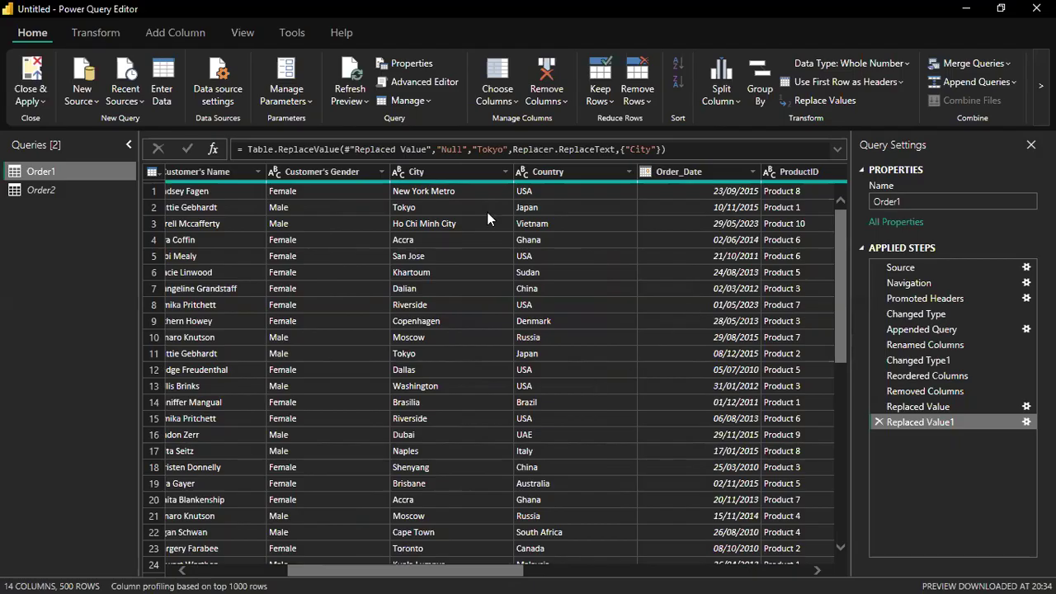
click(438, 191)
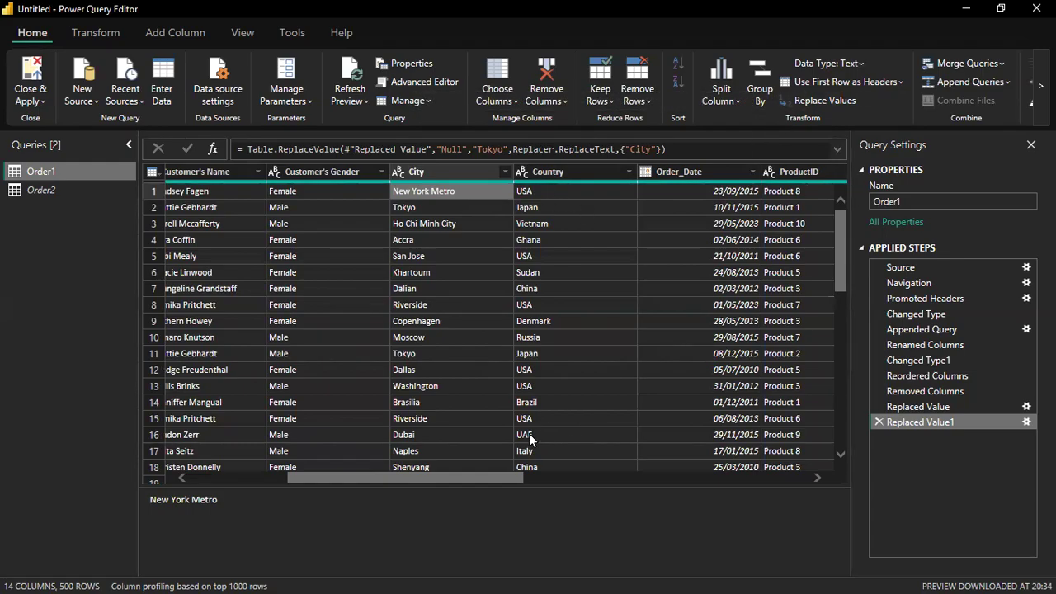
scroll(529, 434, right, 4)
scroll(529, 433, right, 8)
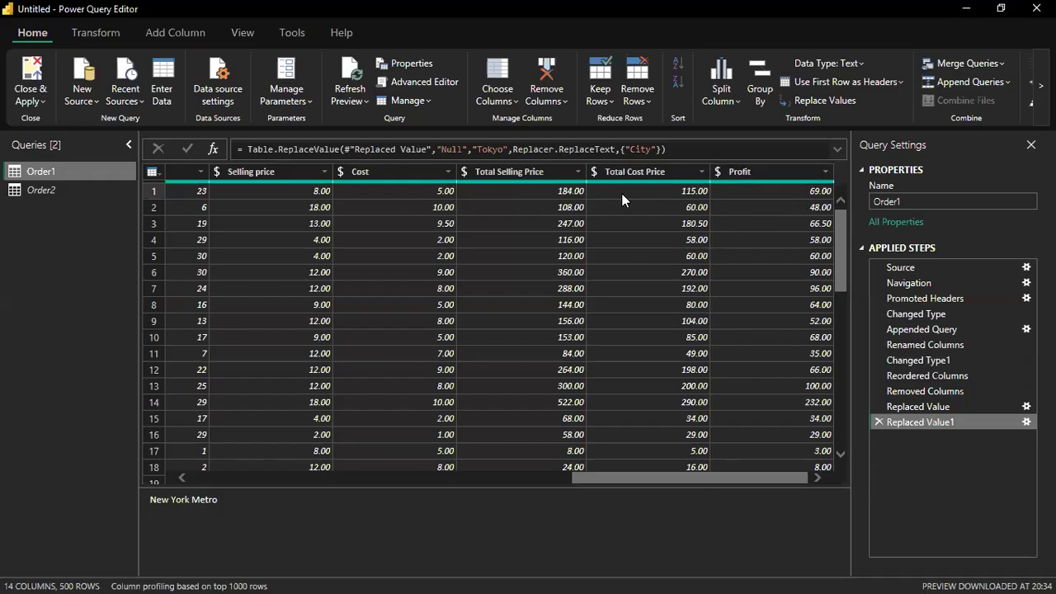
click(778, 167)
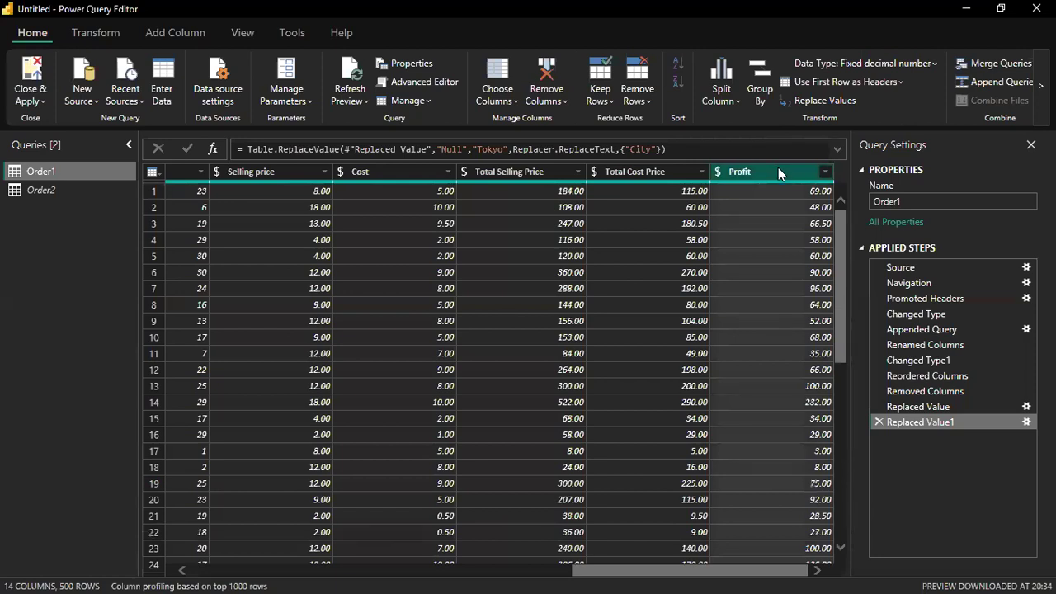
Examine the entries of the City column for repeated cities, including Tokyo in row 2
drag(718, 572, 419, 574)
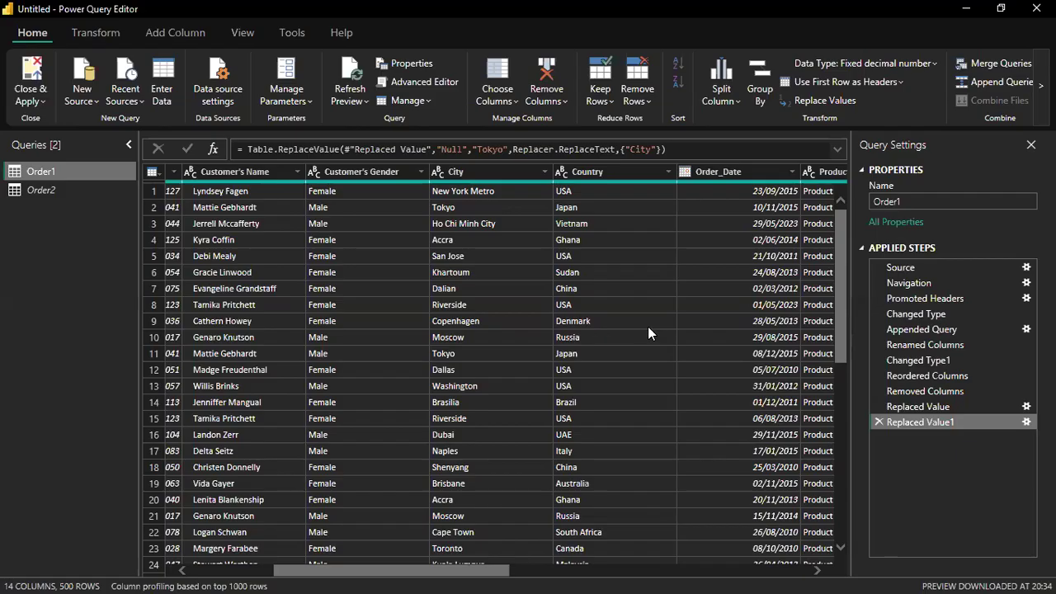
click(460, 190)
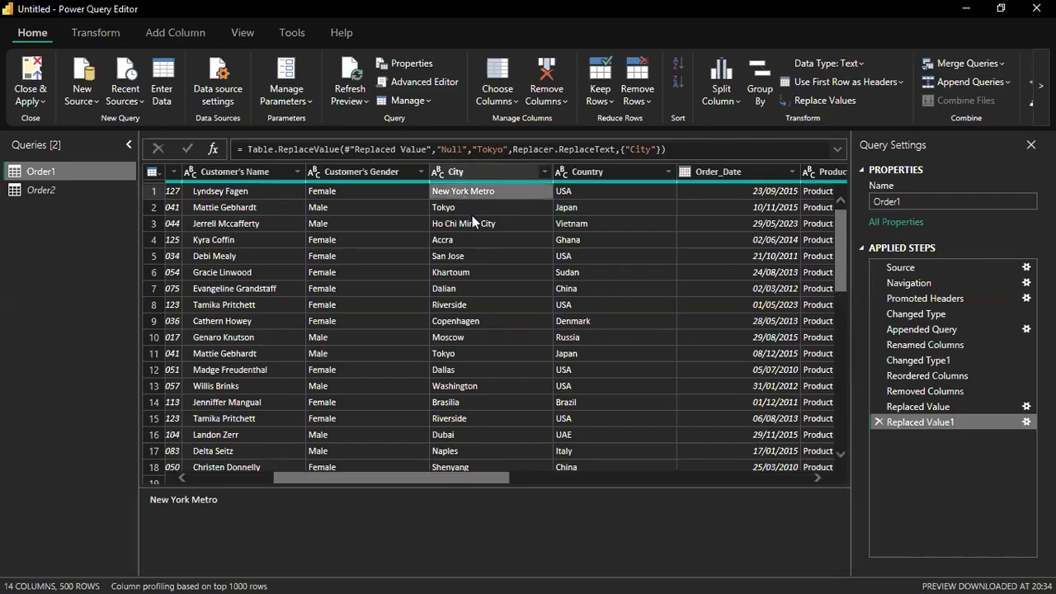
scroll(528, 297, down, 10)
scroll(520, 279, up, 10)
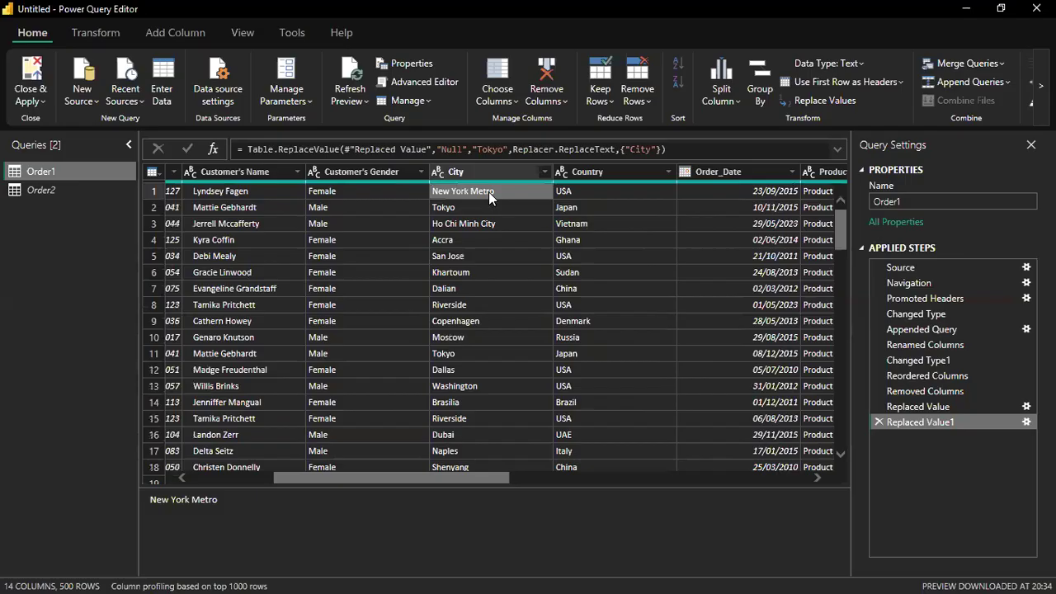
scroll(484, 256, down, 17)
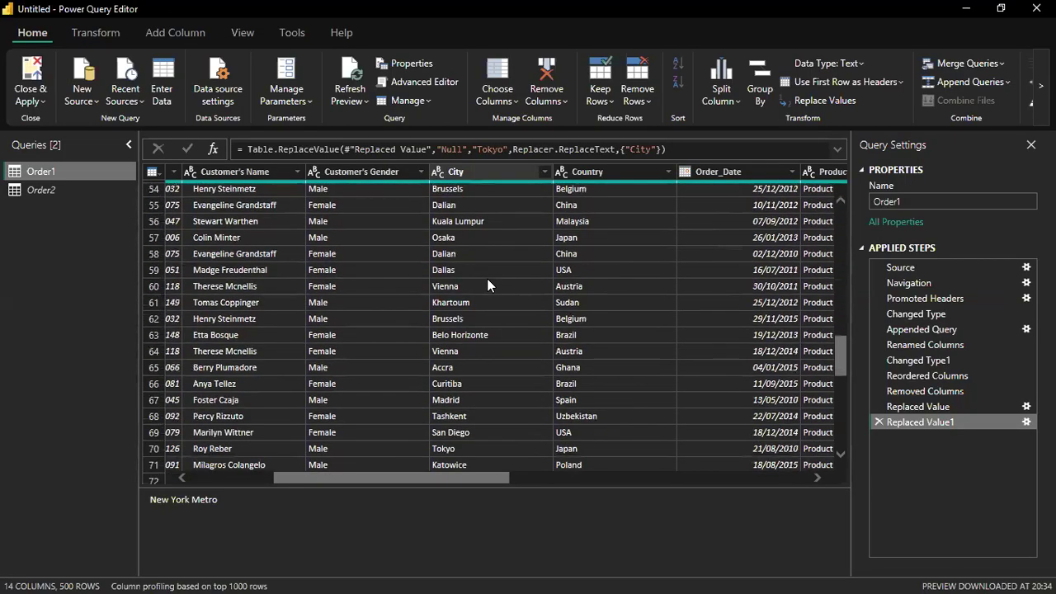
scroll(487, 280, up, 17)
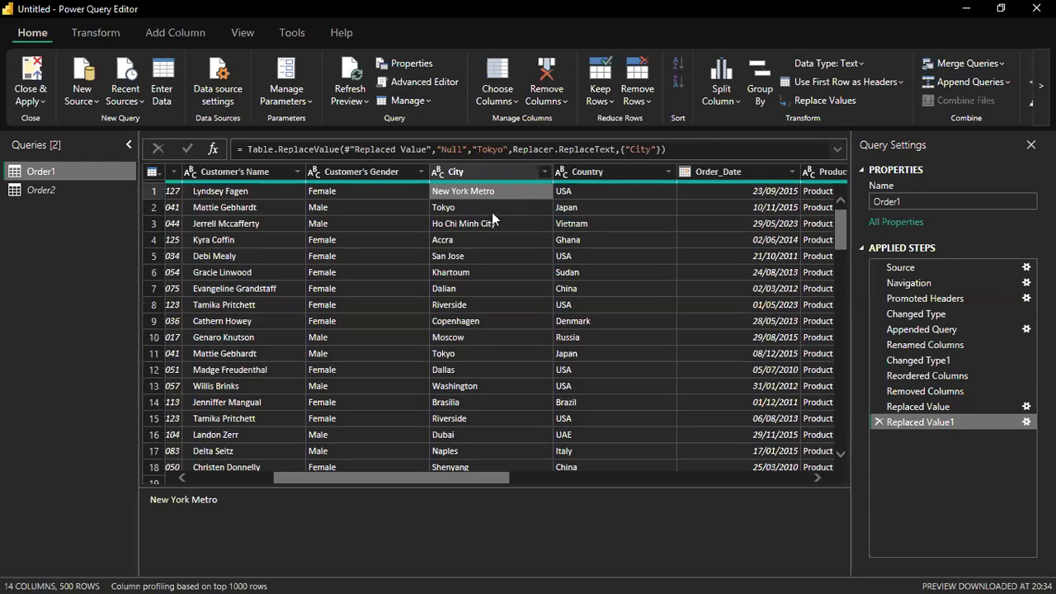
click(443, 211)
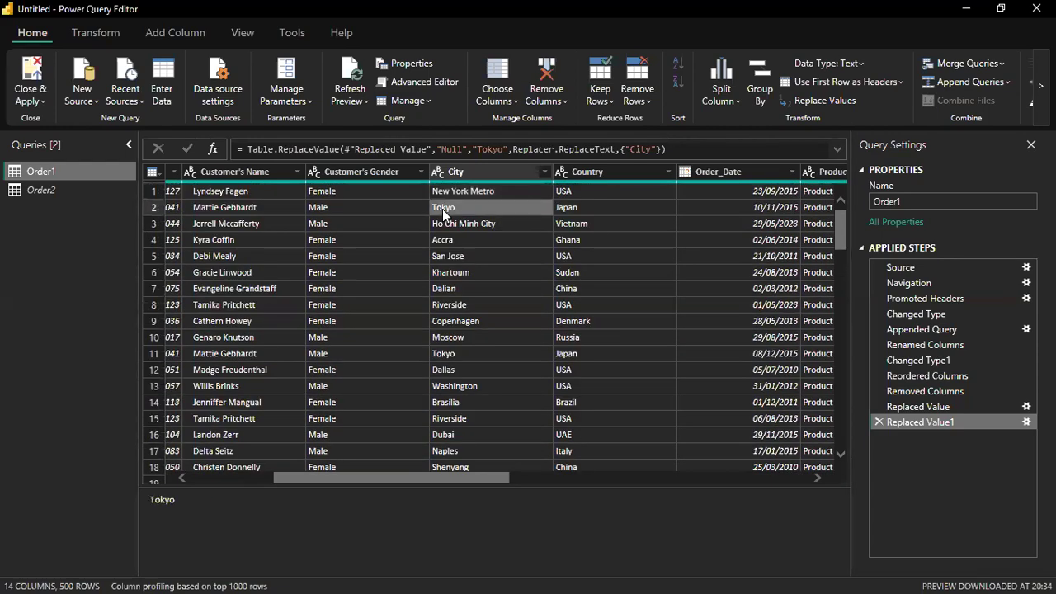
scroll(443, 209, down, 20)
scroll(448, 310, up, 15)
scroll(481, 226, up, 7)
Check the City column for further occurrences of New York Metro, selecting the one in row 30
click(499, 189)
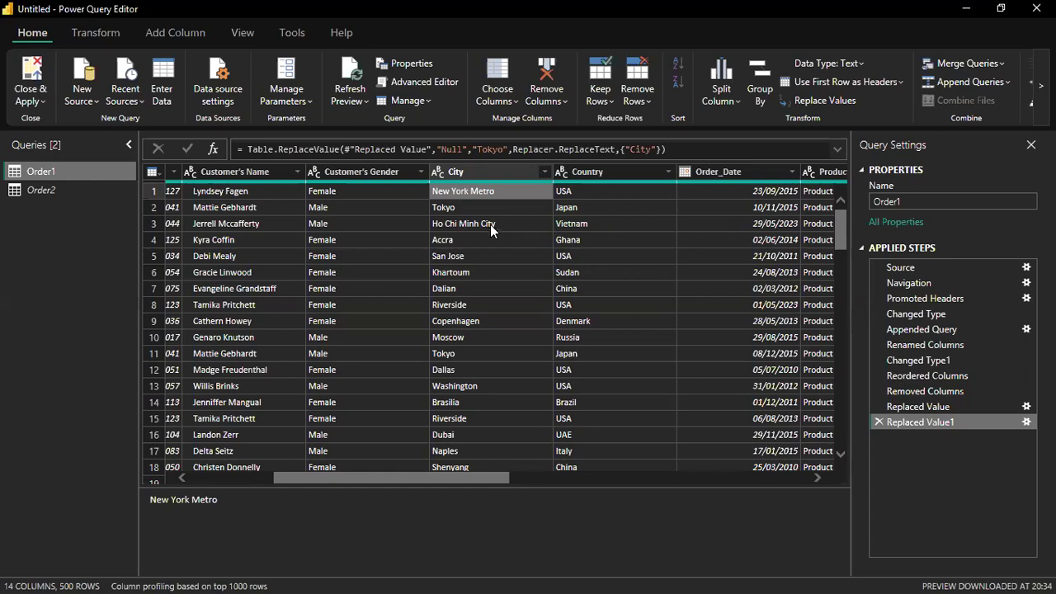
scroll(483, 273, down, 18)
scroll(484, 279, down, 13)
scroll(490, 264, up, 10)
scroll(493, 232, up, 17)
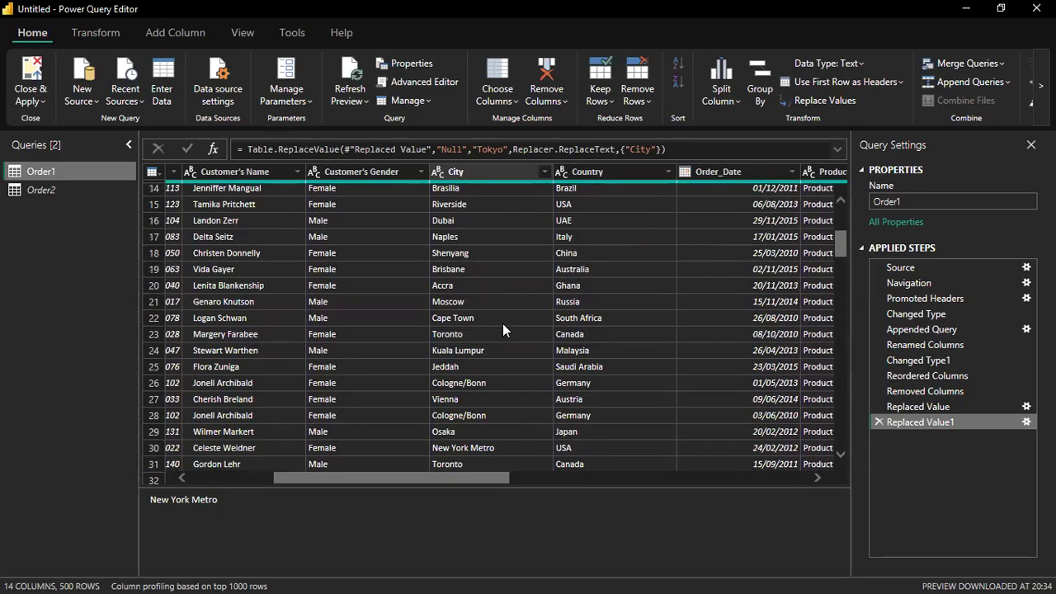
scroll(501, 331, down, 3)
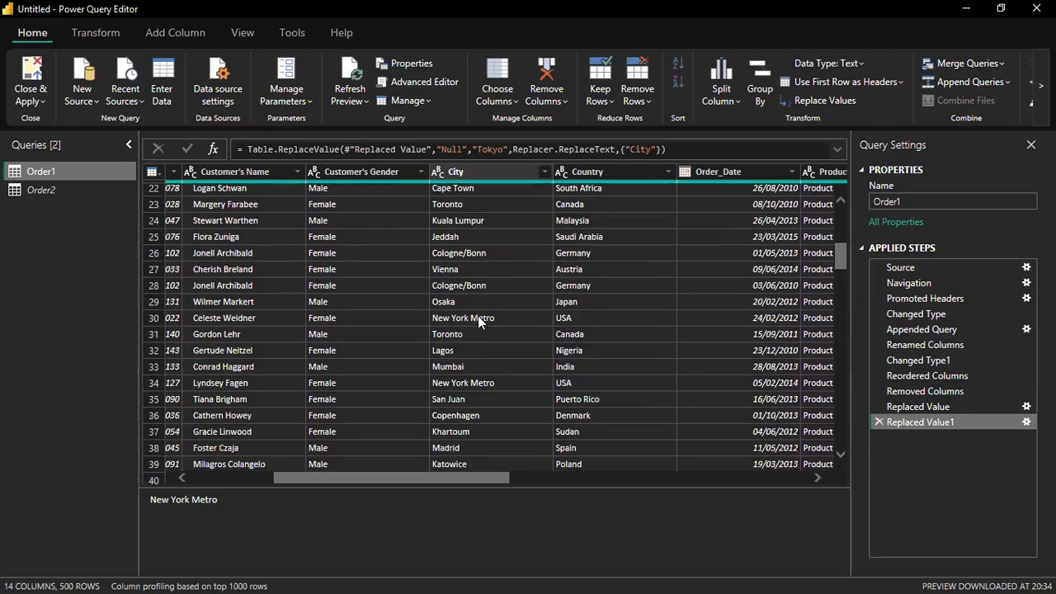
click(477, 319)
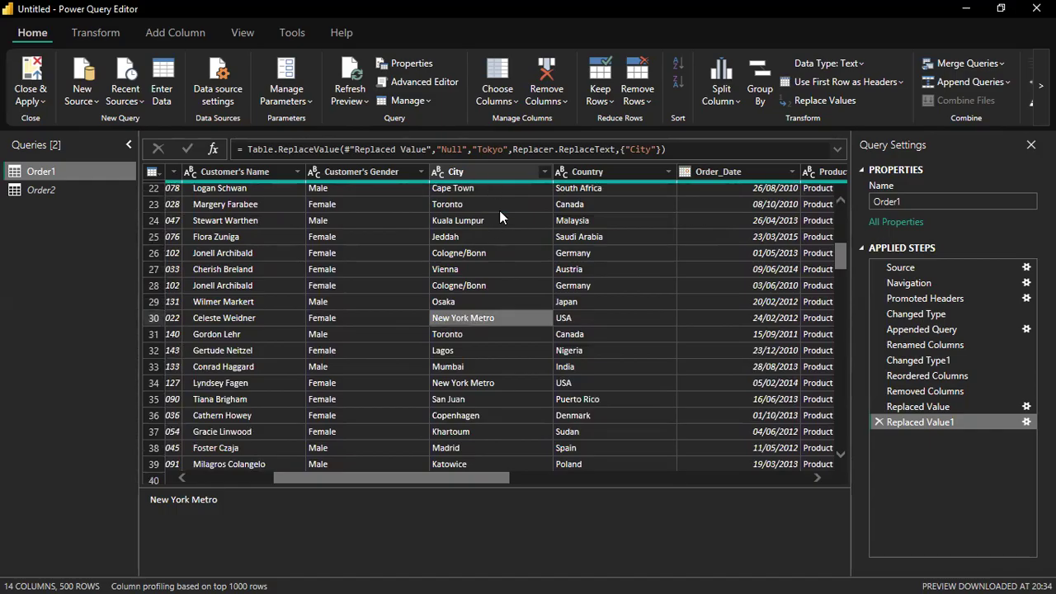
scroll(484, 307, down, 2)
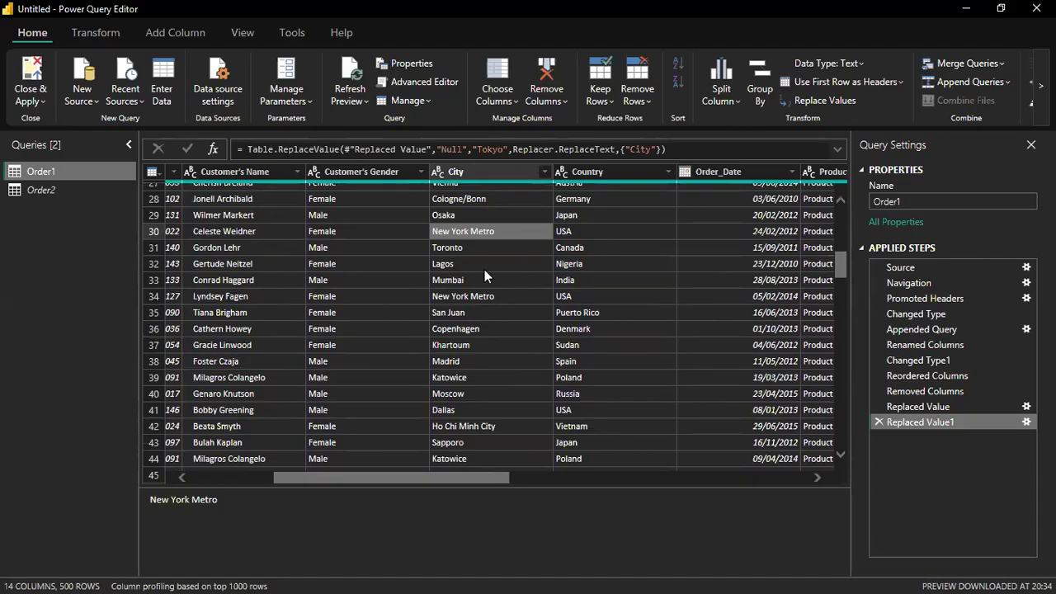
scroll(484, 269, down, 7)
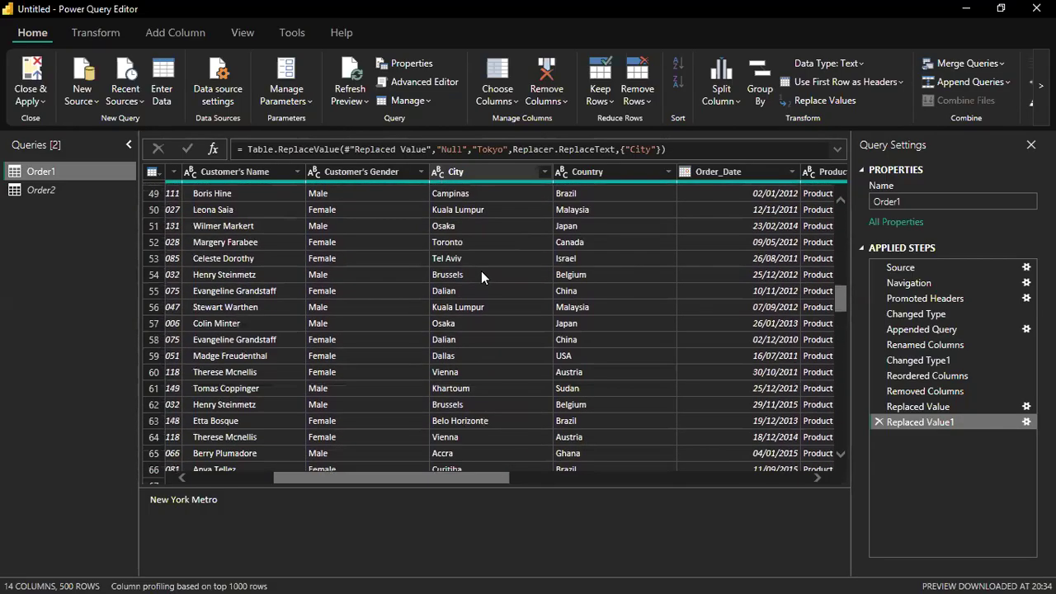
Return to the first rows of Order1, close the Power Query Editor without applying changes, and minimize Power BI Desktop
scroll(482, 270, up, 16)
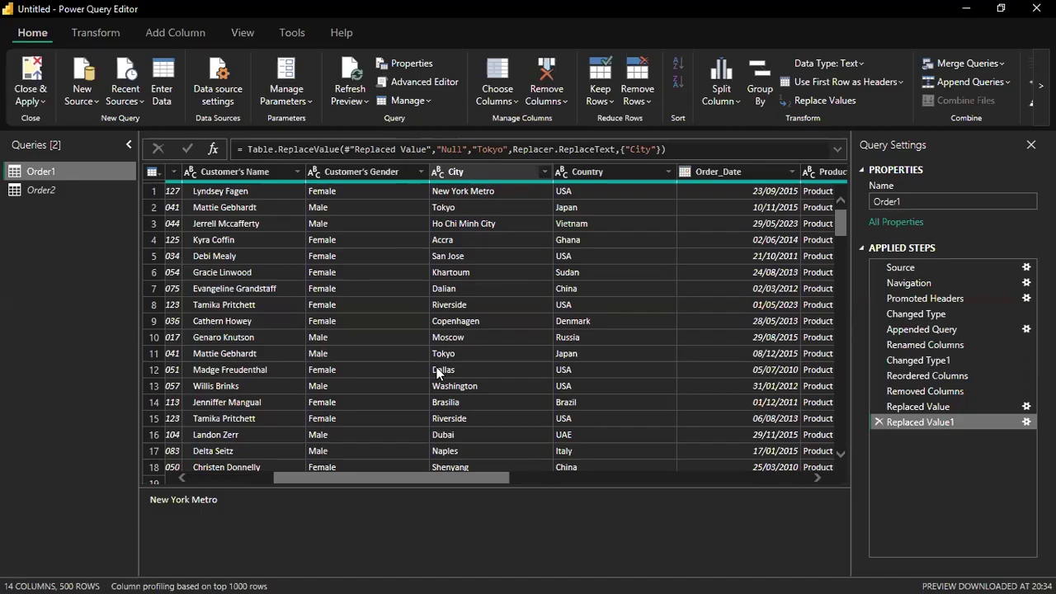
scroll(206, 327, left, 3)
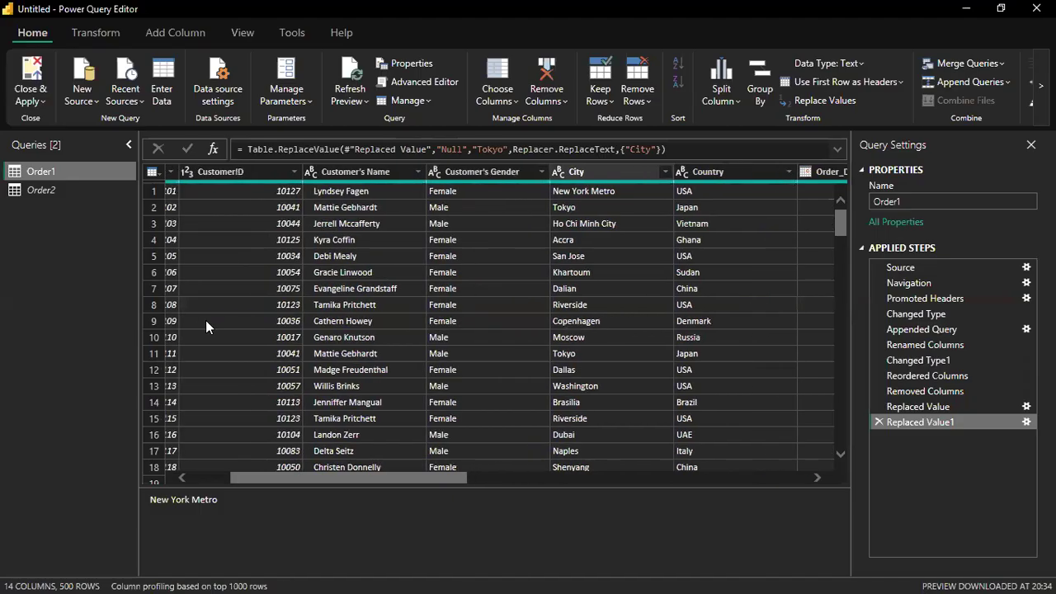
click(42, 99)
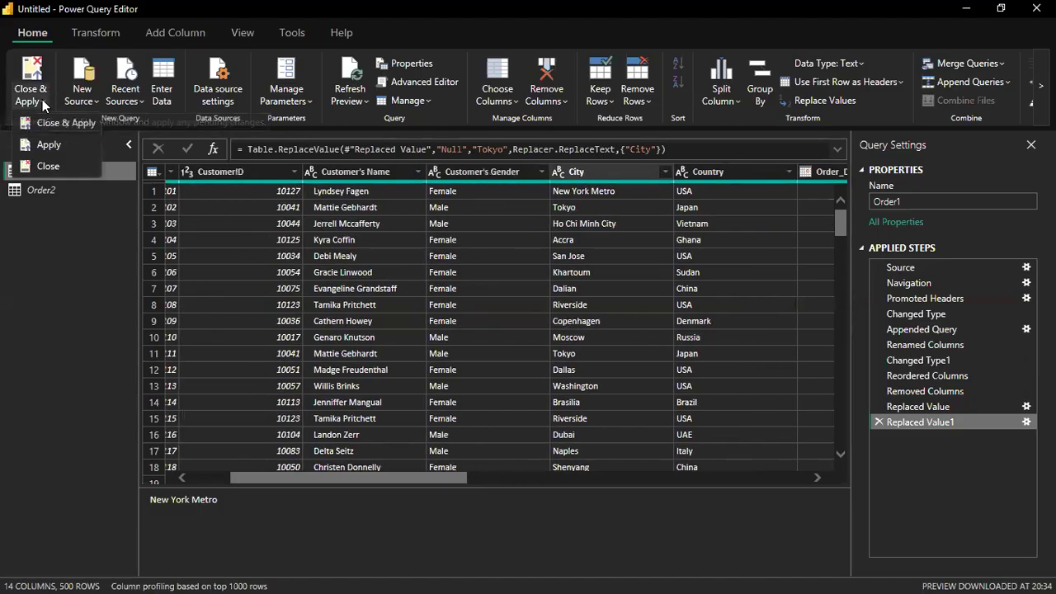
click(67, 169)
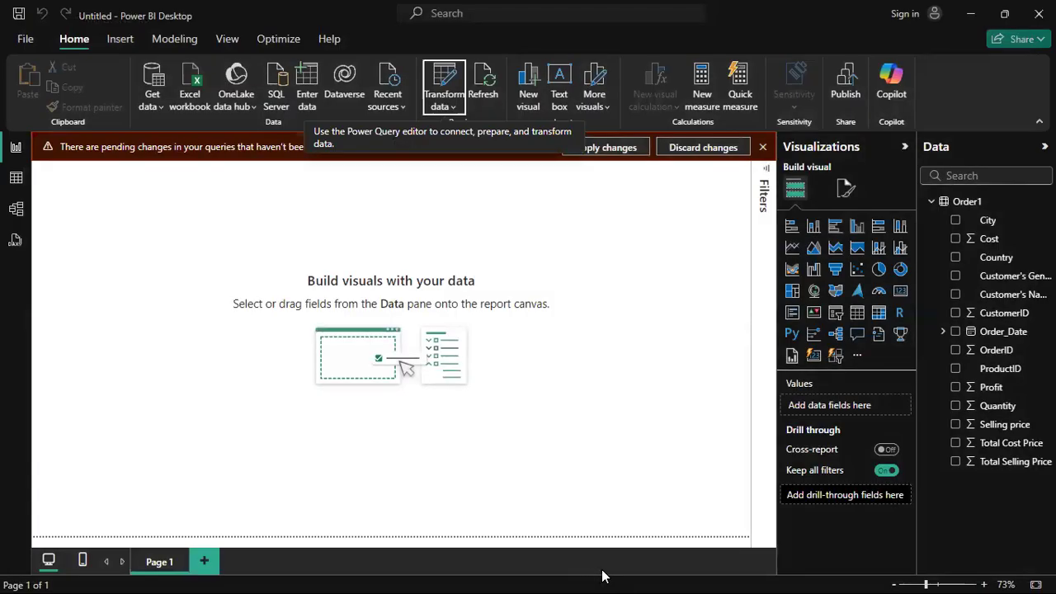
click(969, 15)
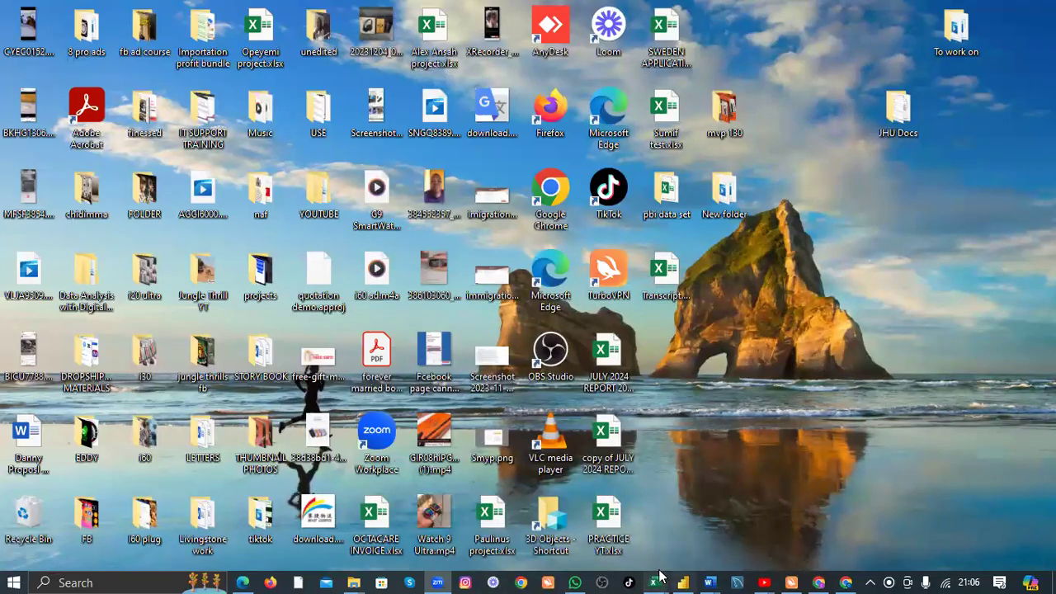
Switch to Excel and bring up the Class Assesment[1].xlsx workbook on its Order1 sheet
mouse_move(658, 576)
click(591, 524)
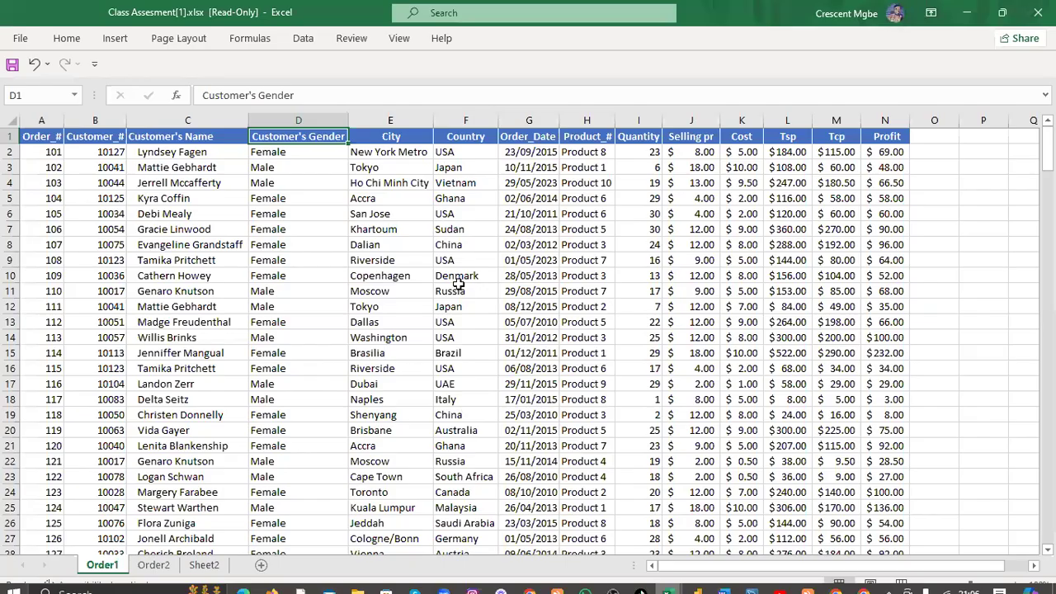
mouse_move(754, 591)
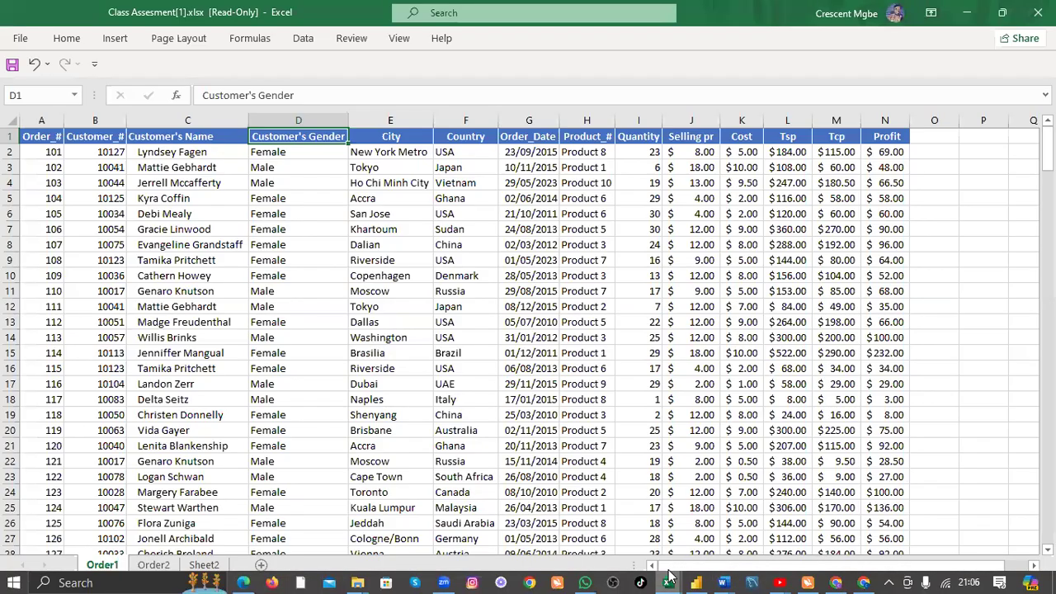
mouse_move(670, 577)
click(731, 536)
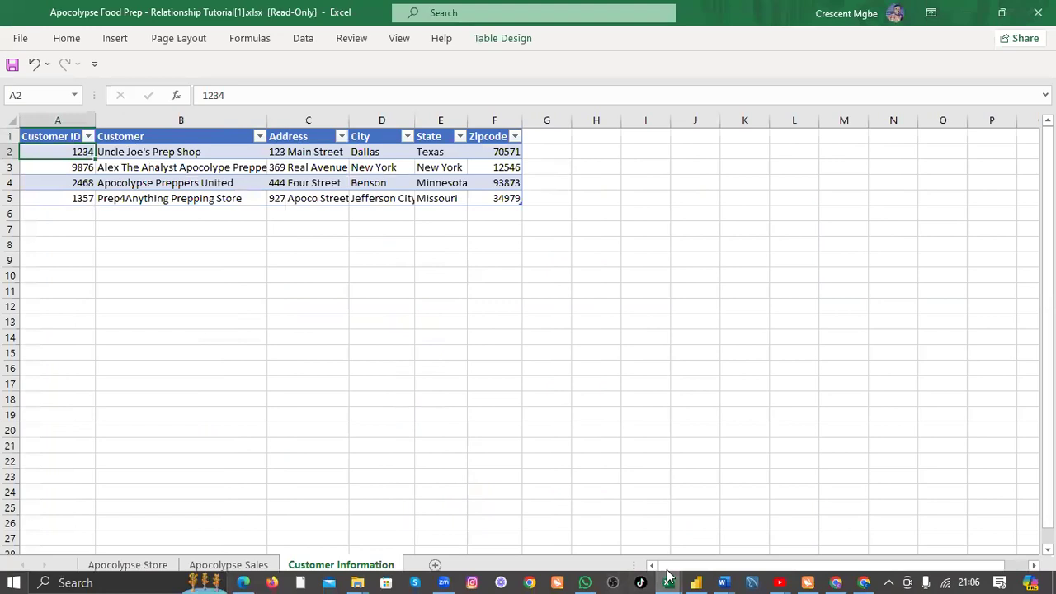
mouse_move(669, 575)
click(583, 524)
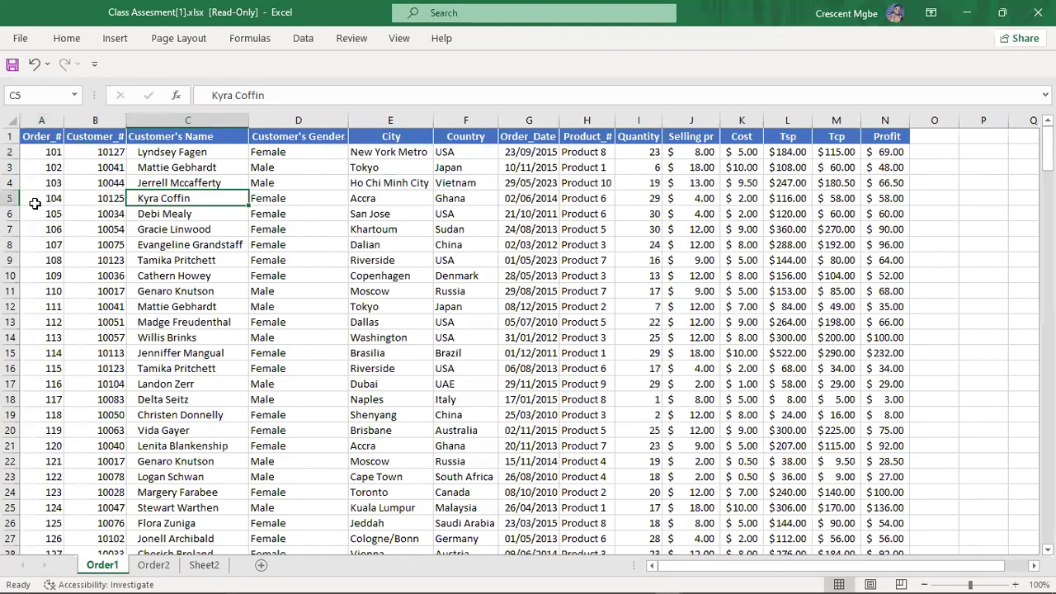
Examine the Order_#, Customer_#, Customer's Gender and Product_# columns of the Order1 sheet
click(45, 122)
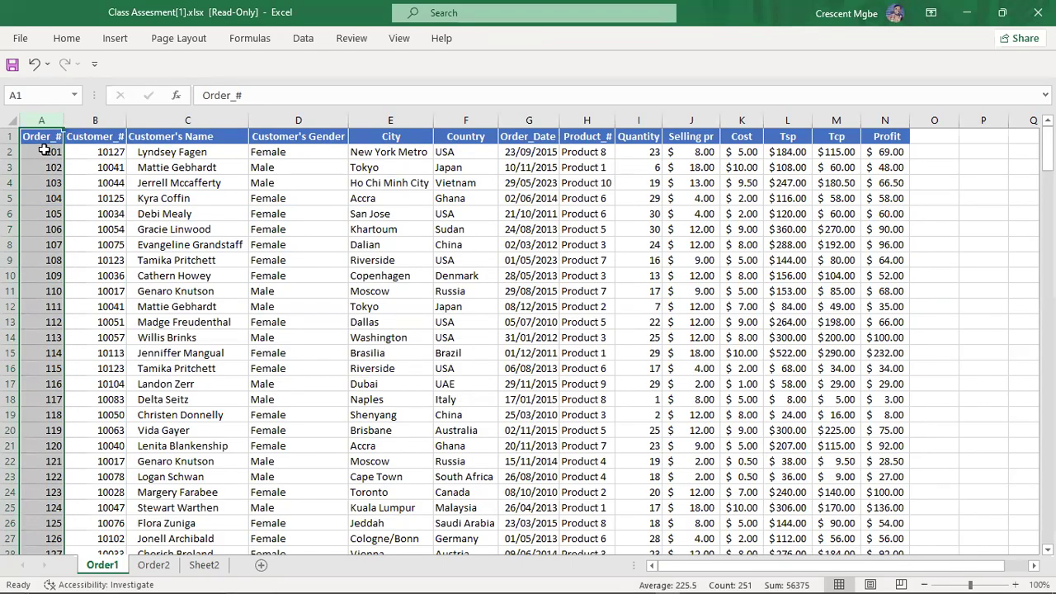
click(44, 150)
click(86, 164)
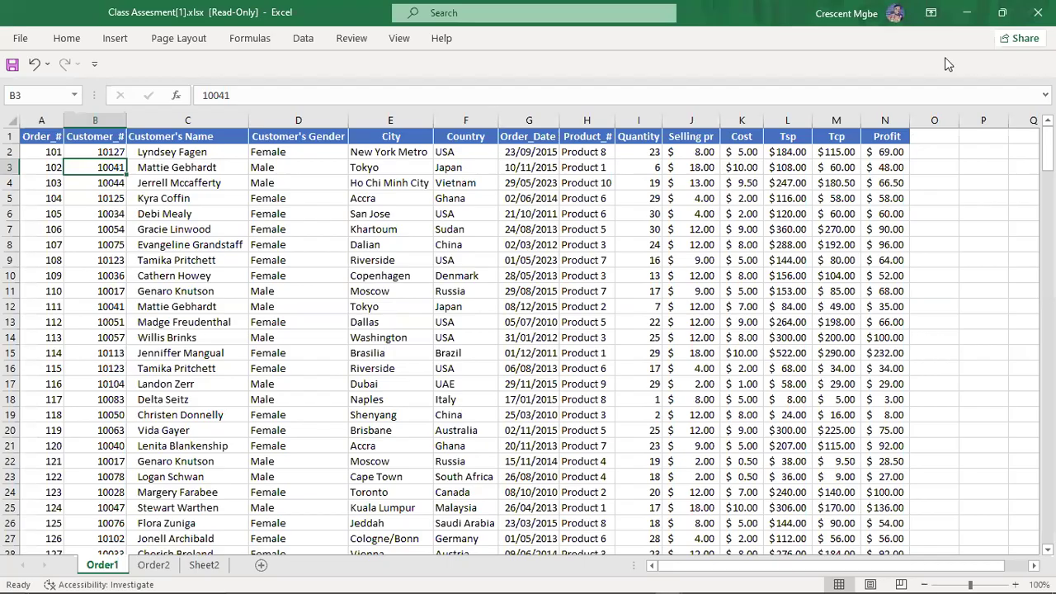
click(285, 231)
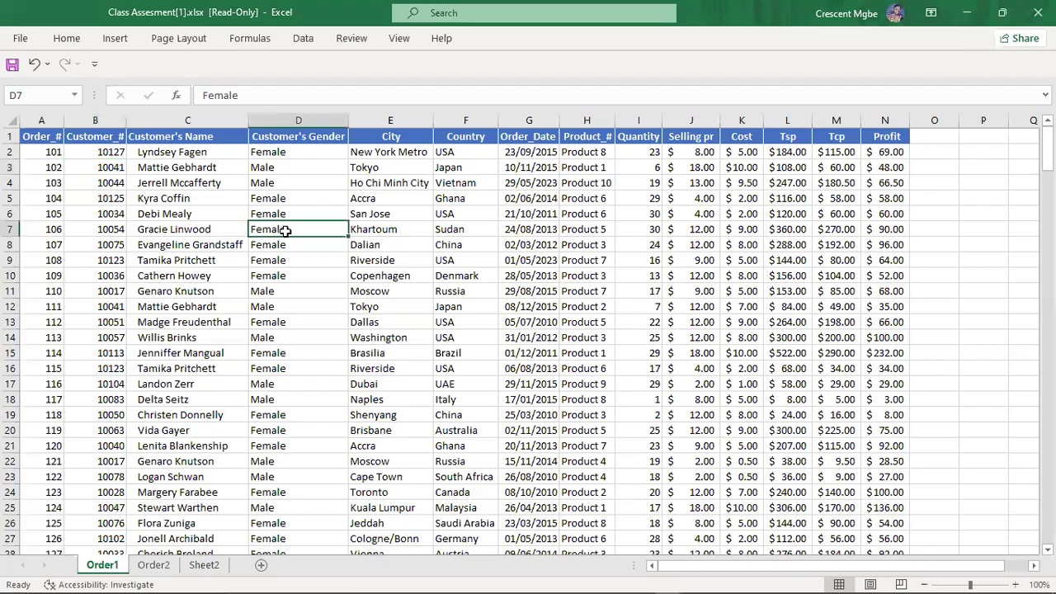
click(51, 115)
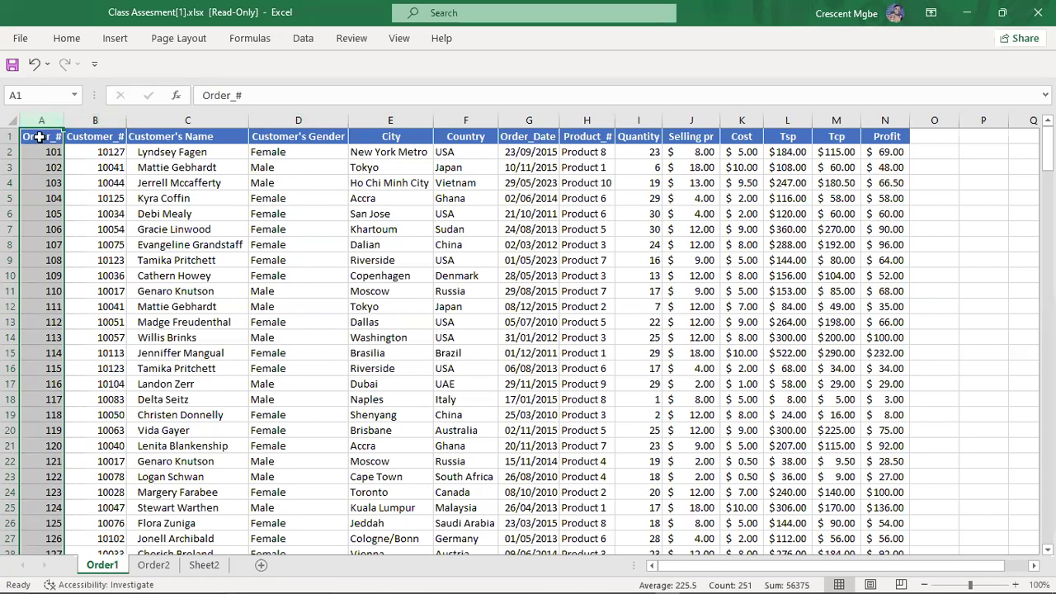
click(95, 137)
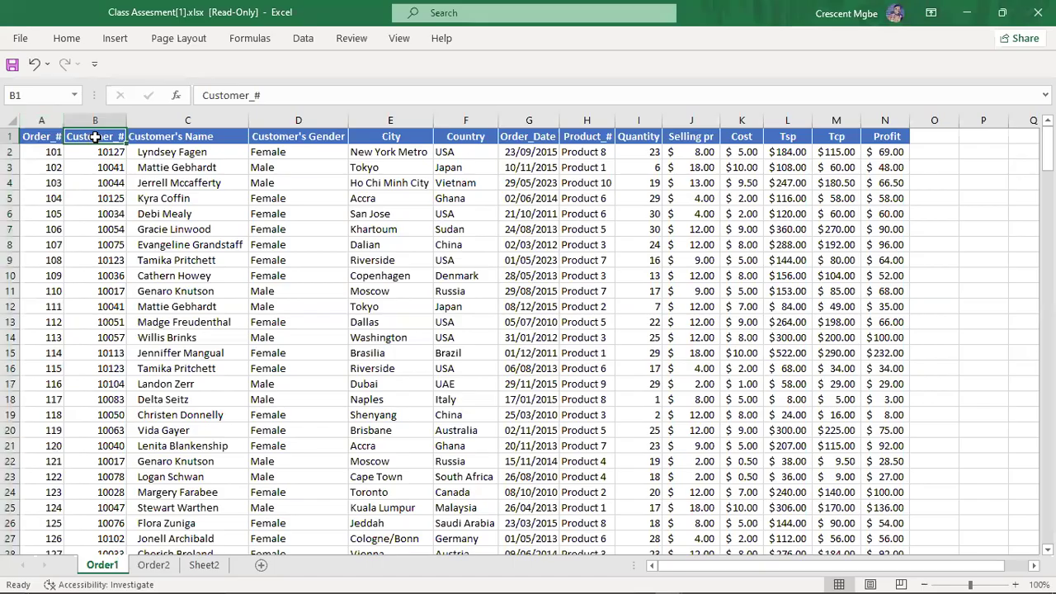
click(588, 135)
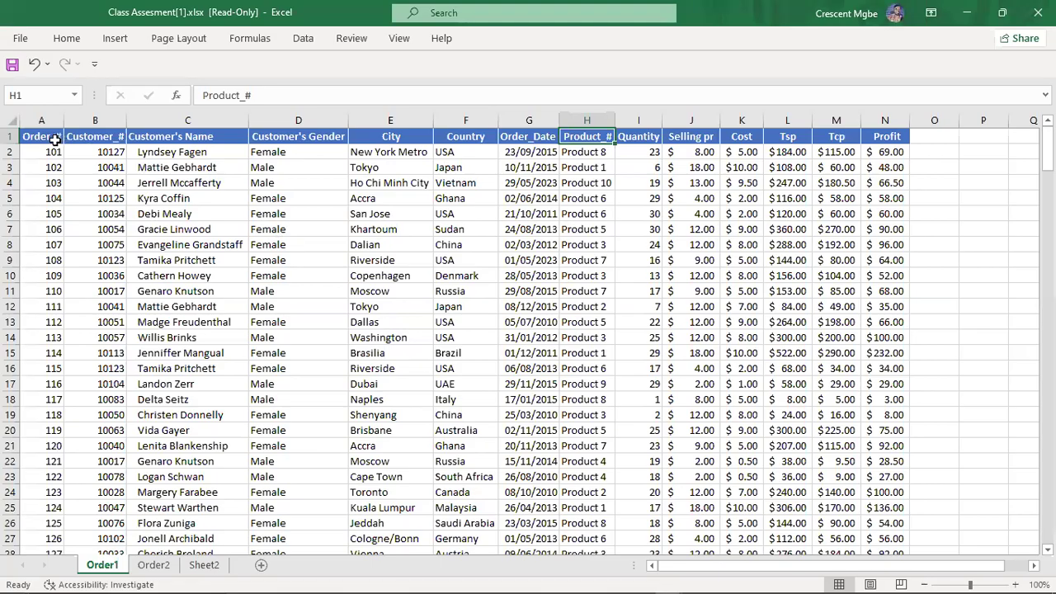
Highlight the header row from Order_# to Profit and look through the order rows beneath it
drag(55, 141, 893, 136)
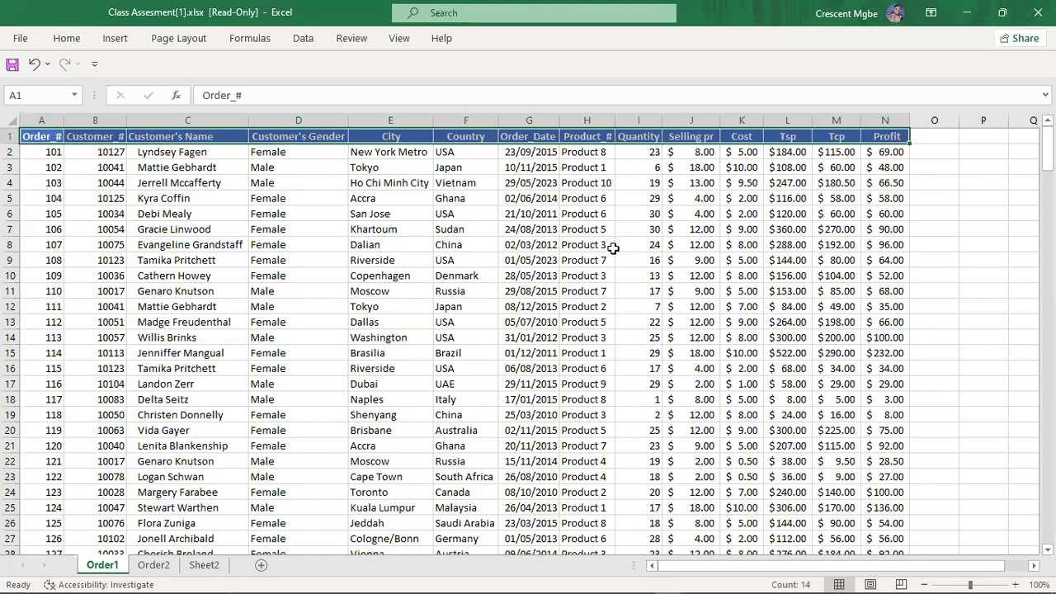
scroll(613, 248, down, 2)
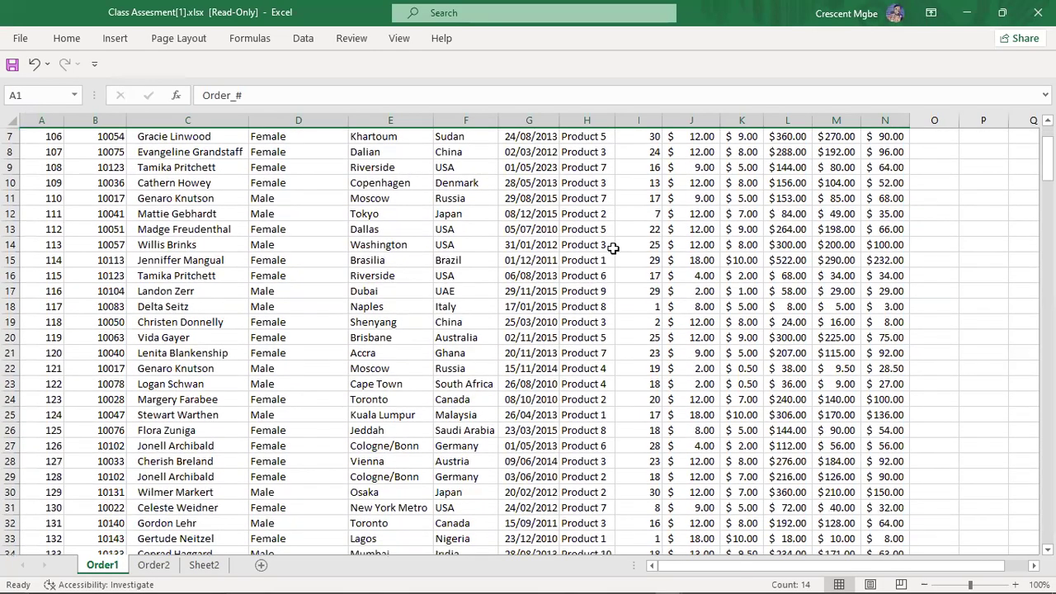
scroll(613, 248, up, 2)
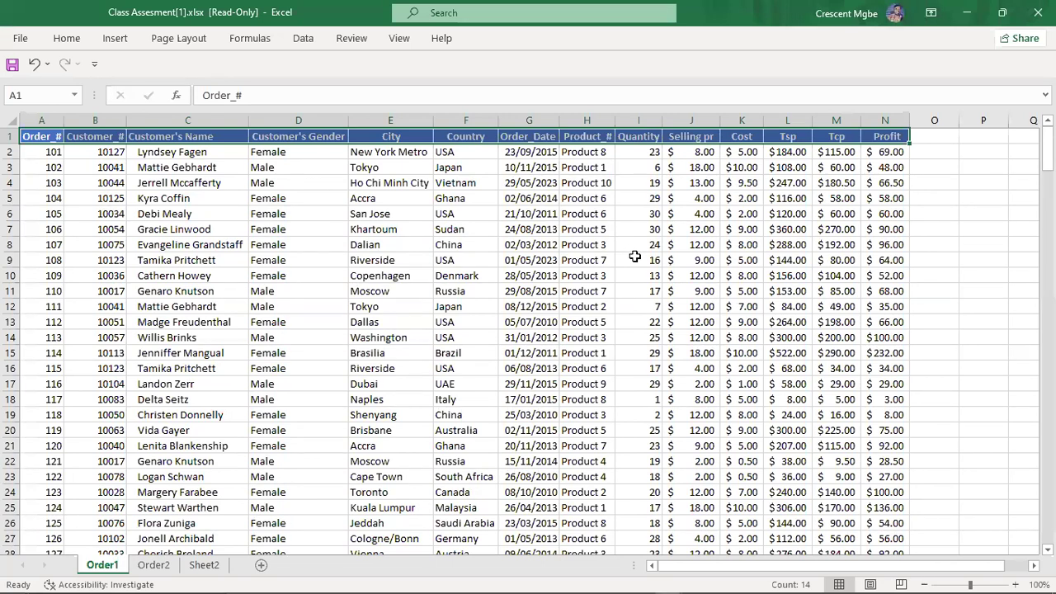
click(506, 259)
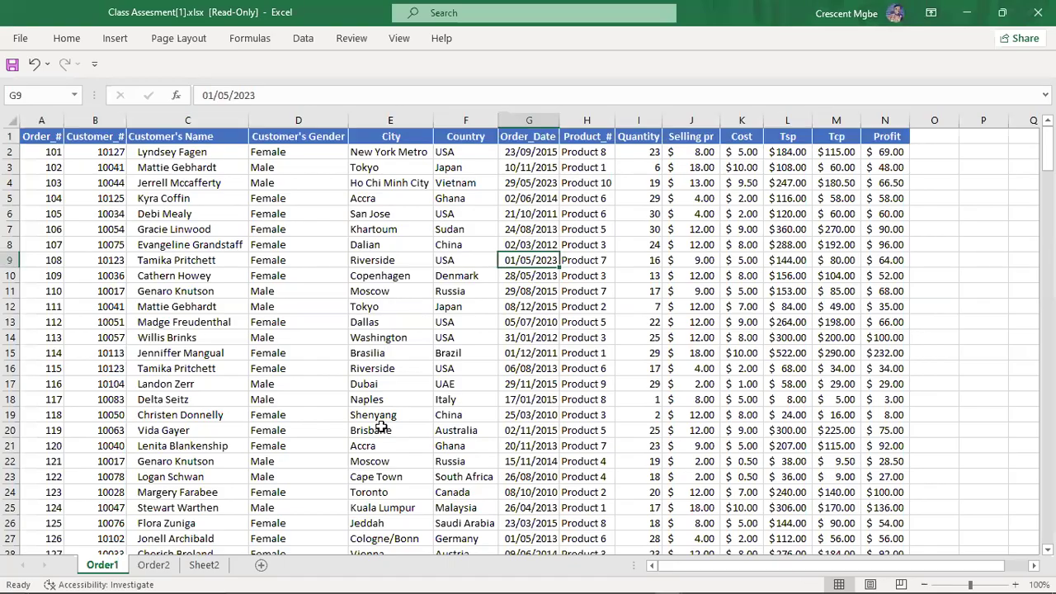
key(alt+Tab)
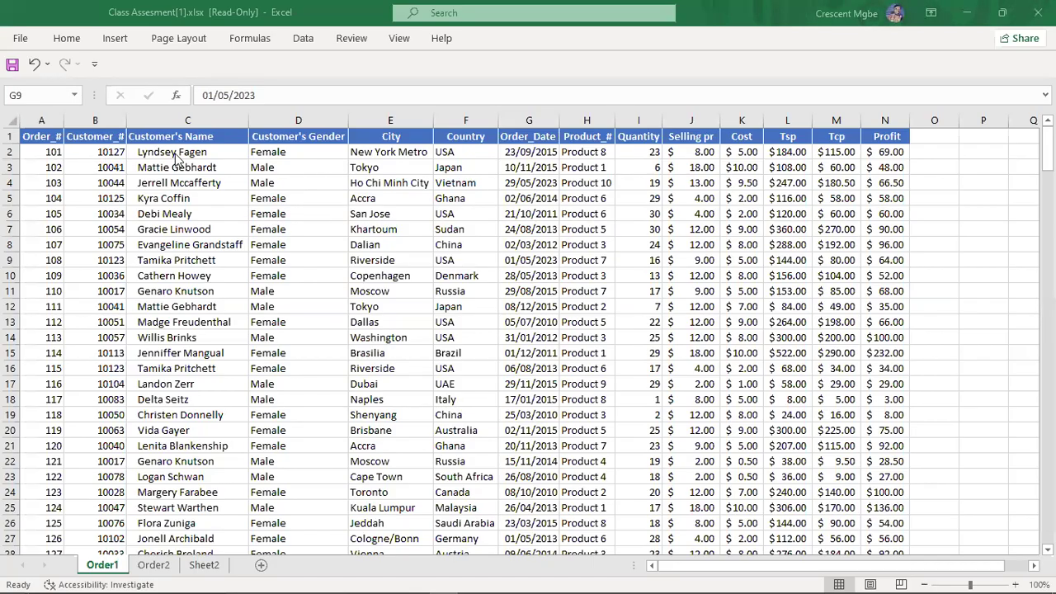
Highlight the Customer_# column and then the Order_# column to compare the two identifiers
click(38, 121)
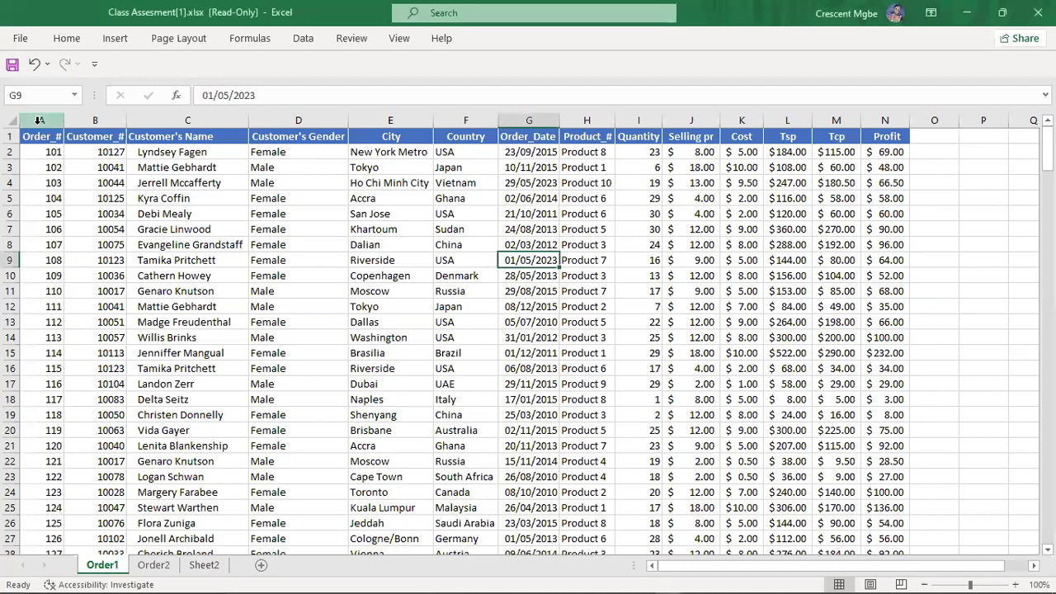
click(104, 121)
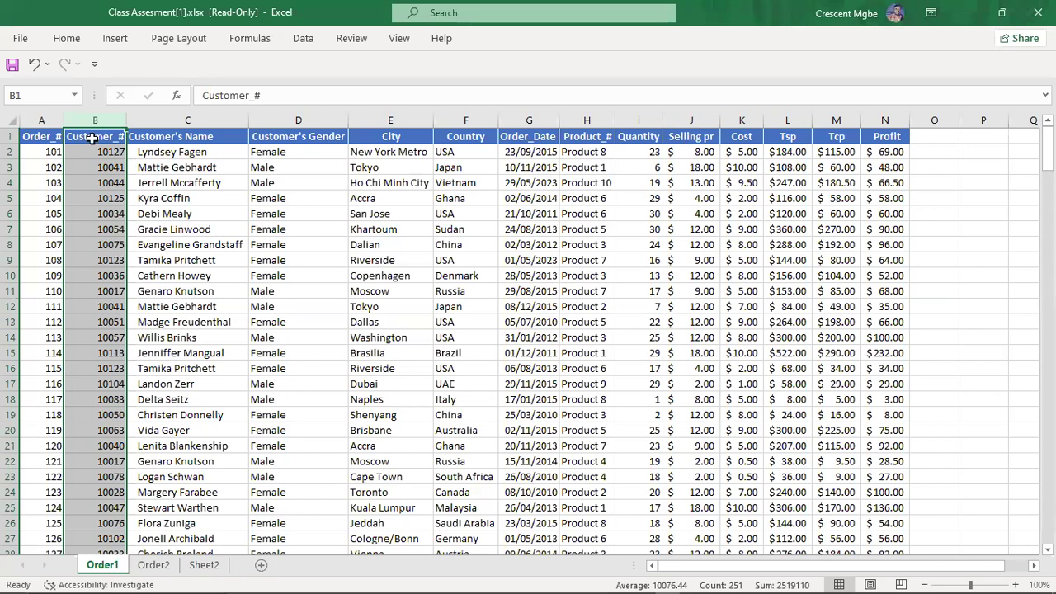
click(50, 118)
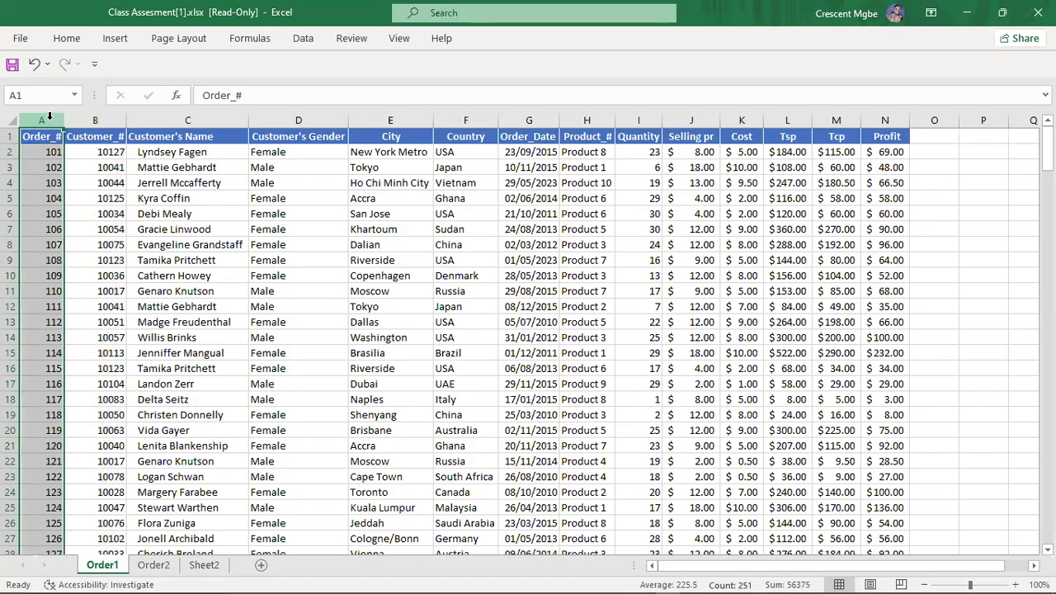
Select the Order_#, Order_Date and Quantity headers together, extending the selection with the Customer_#, Customer's Name, Customer's Gender, City and Country headers
click(43, 138)
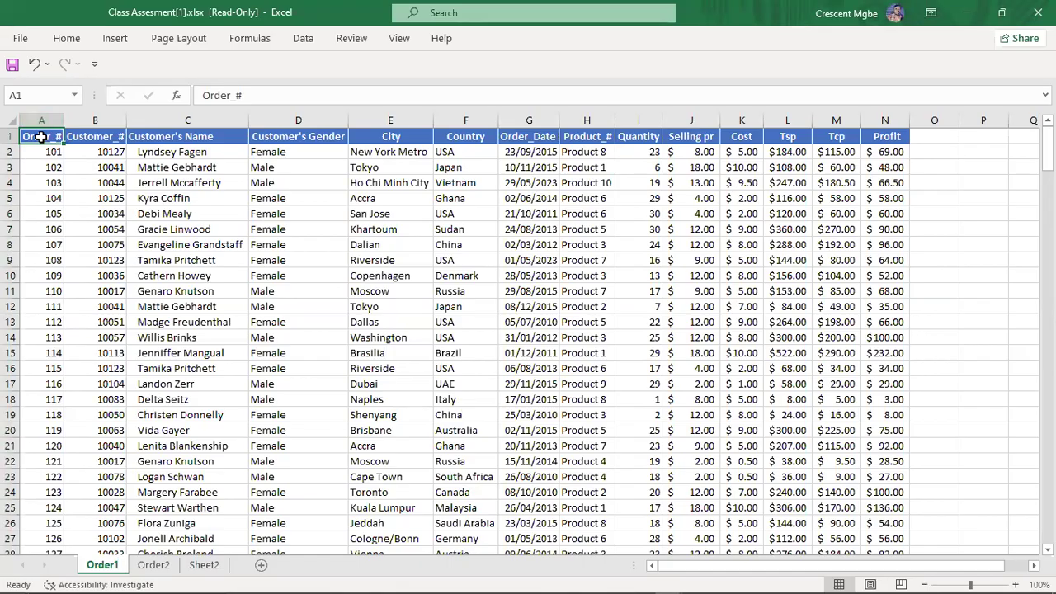
ctrl+click(538, 134)
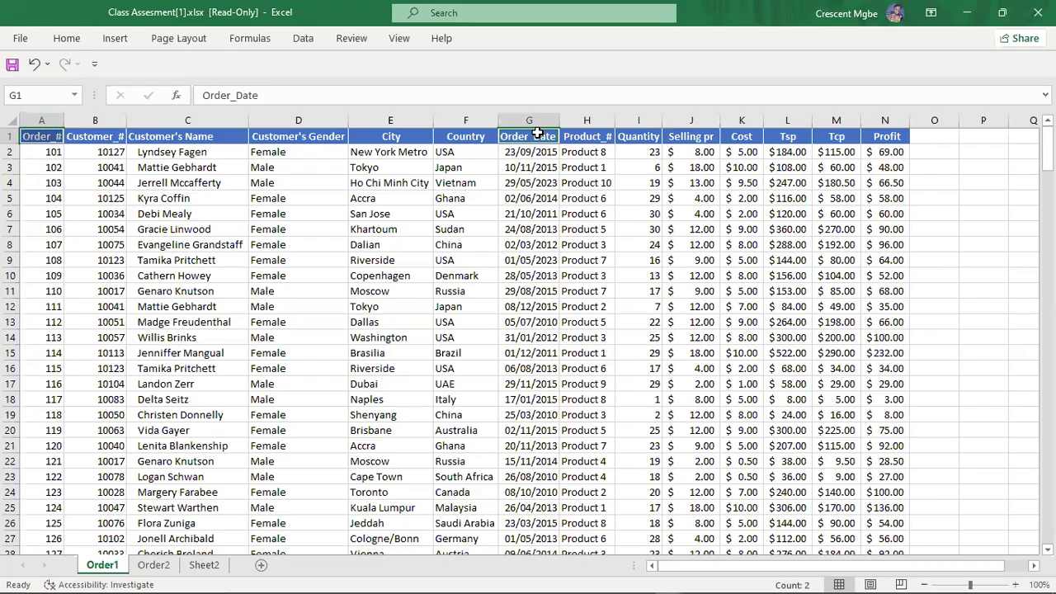
ctrl+click(641, 136)
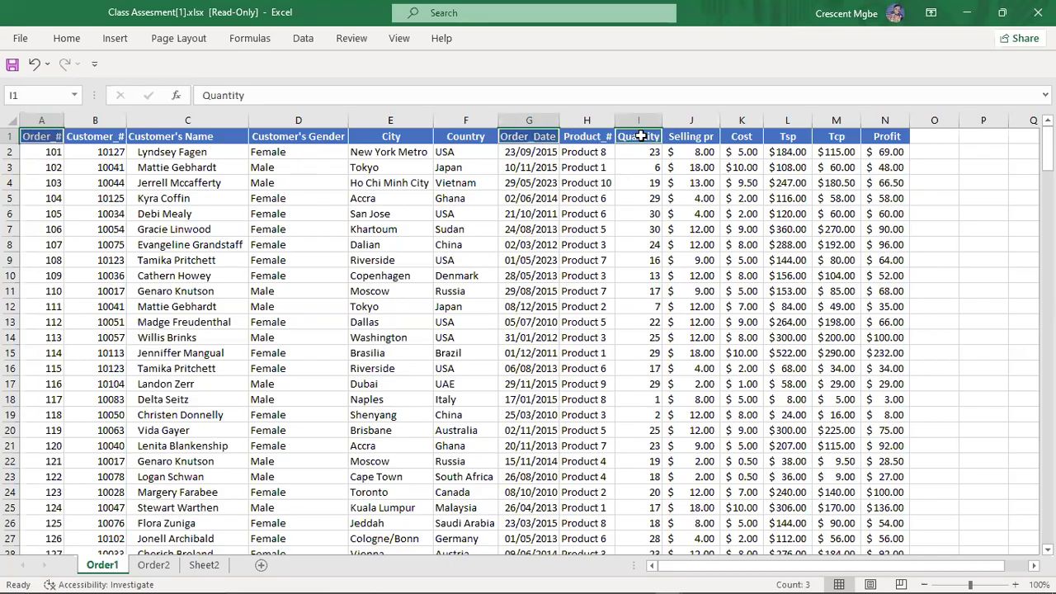
ctrl+click(108, 133)
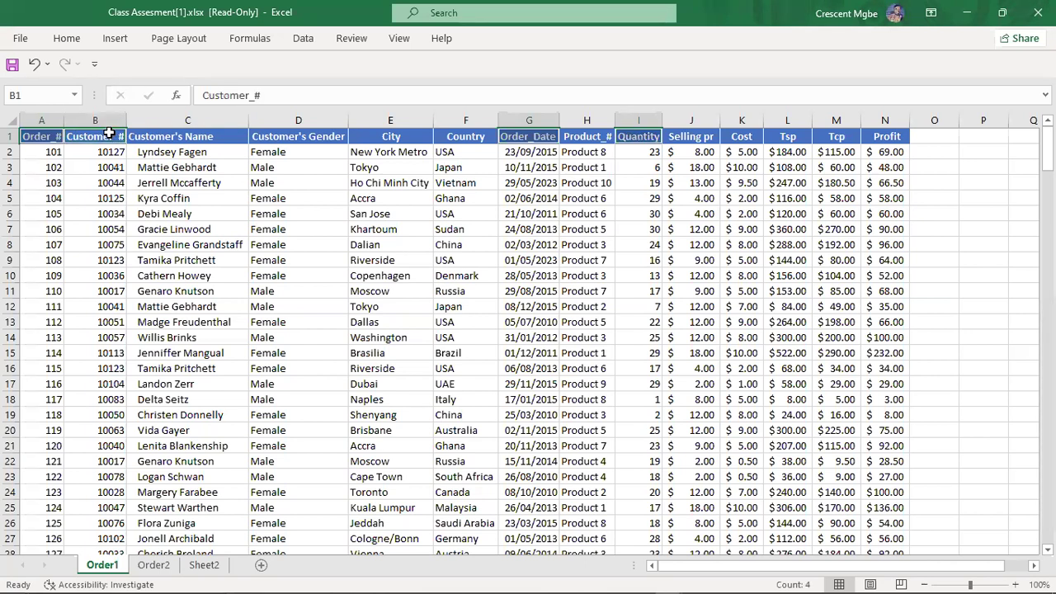
ctrl+click(187, 139)
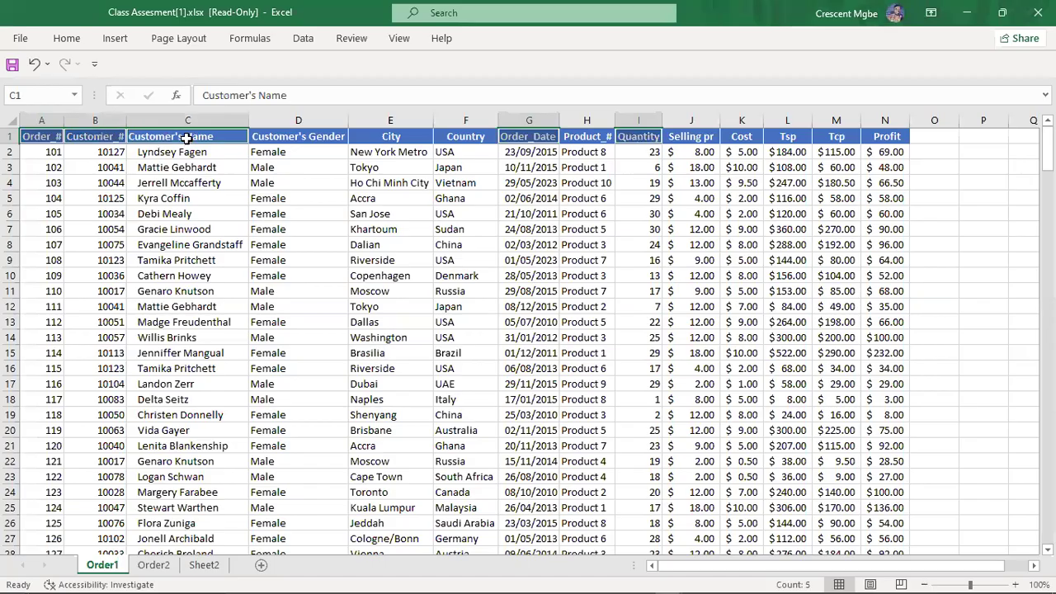
ctrl+click(330, 135)
ctrl+click(374, 138)
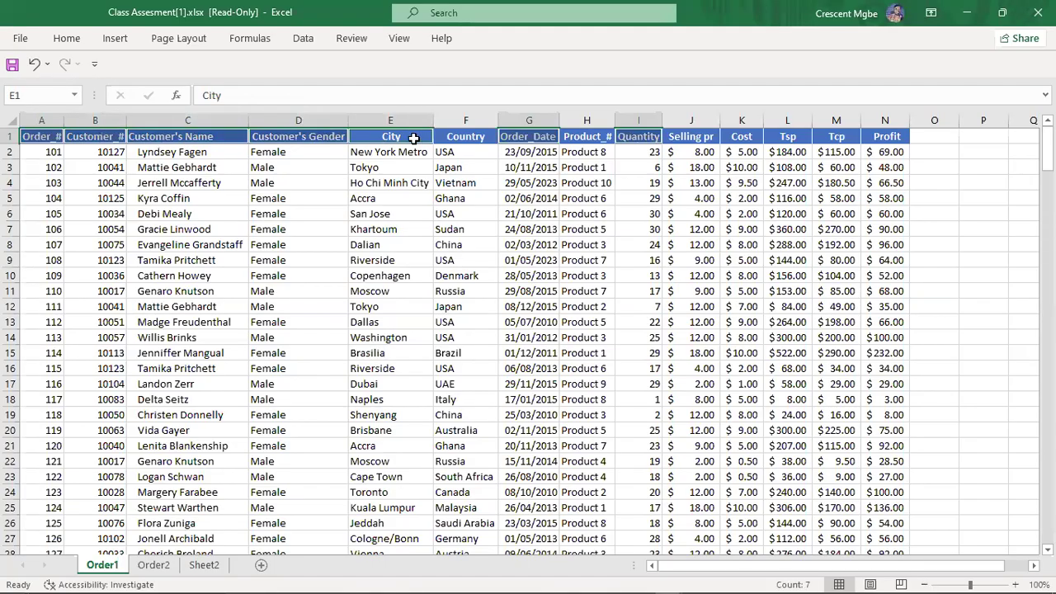
ctrl+click(464, 138)
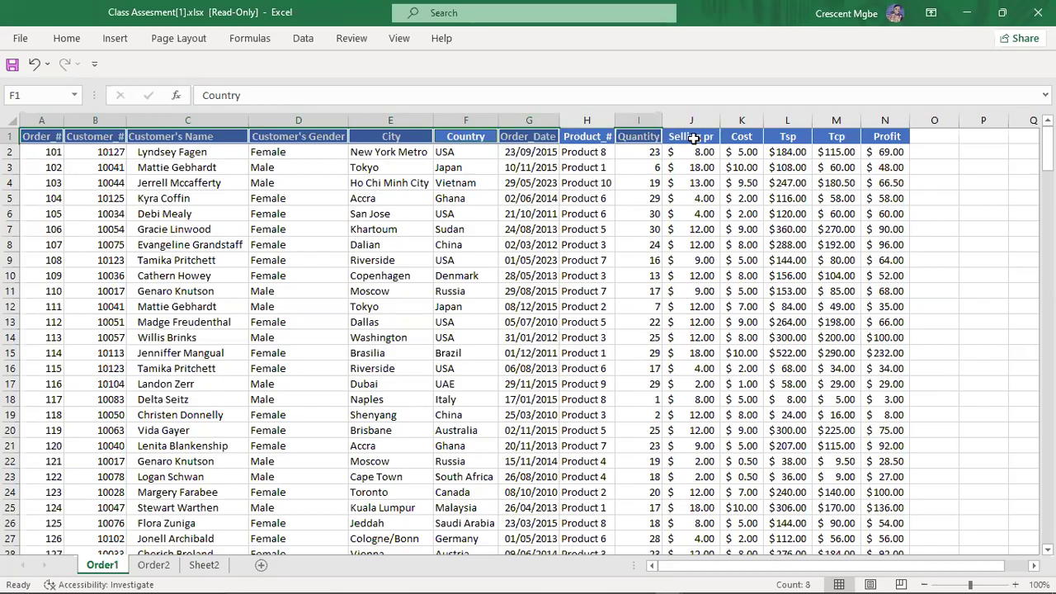
Add the Selling pr header and the headers from Cost to Profit to the selection, leaving Product_# out
ctrl+click(589, 137)
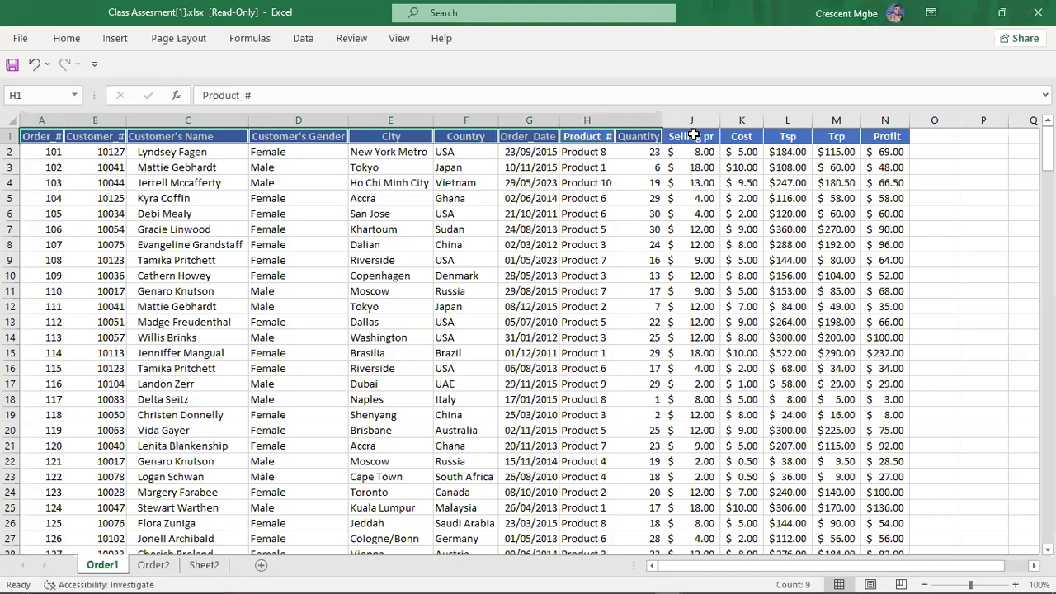
ctrl+click(601, 137)
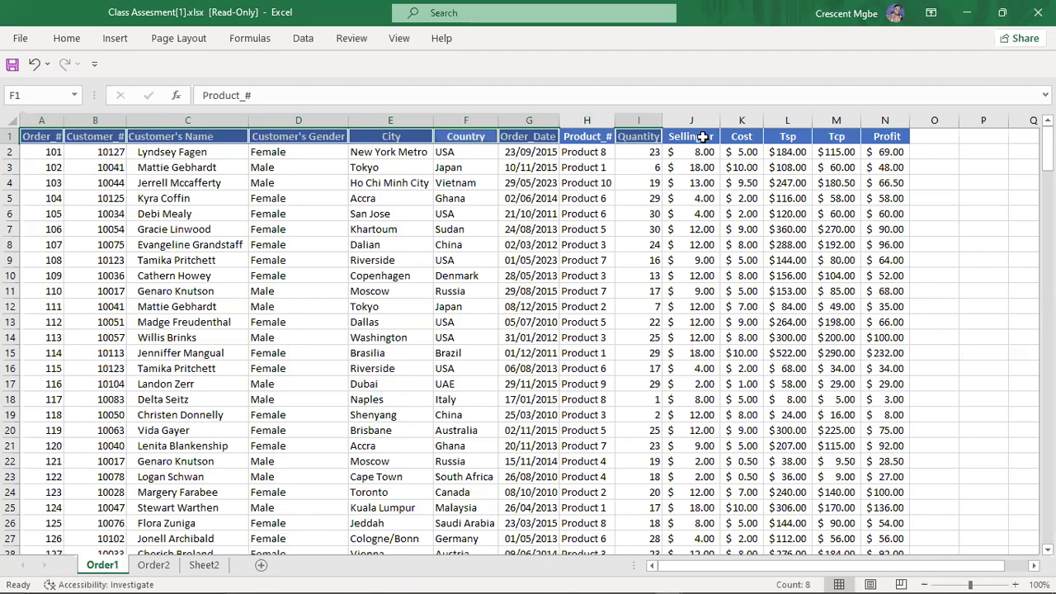
ctrl+click(703, 137)
drag(748, 138, 891, 130)
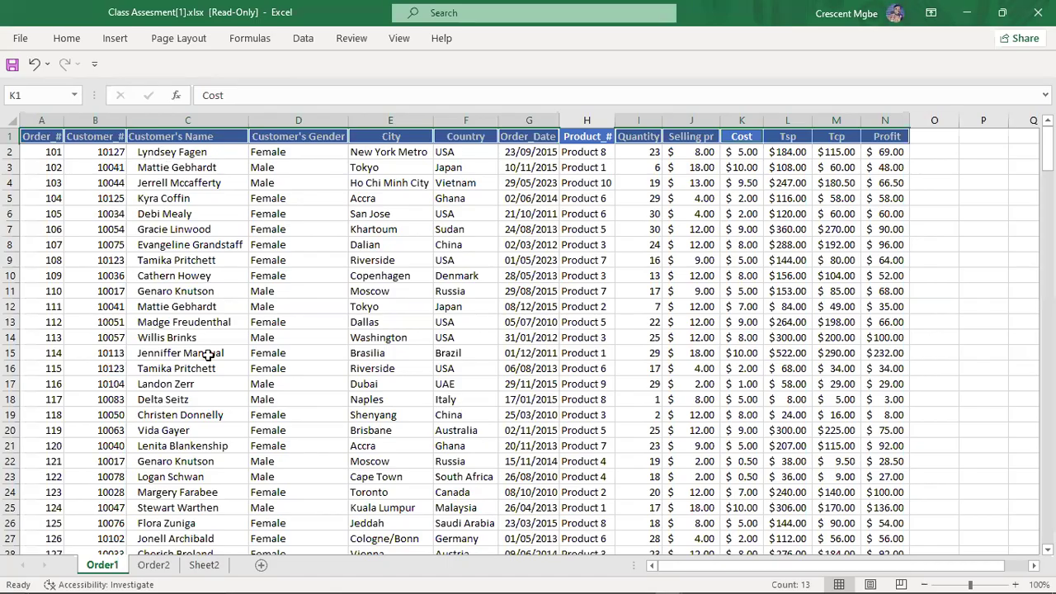
Add a new worksheet after Order1 and enter the label Customer in cell A1
click(261, 566)
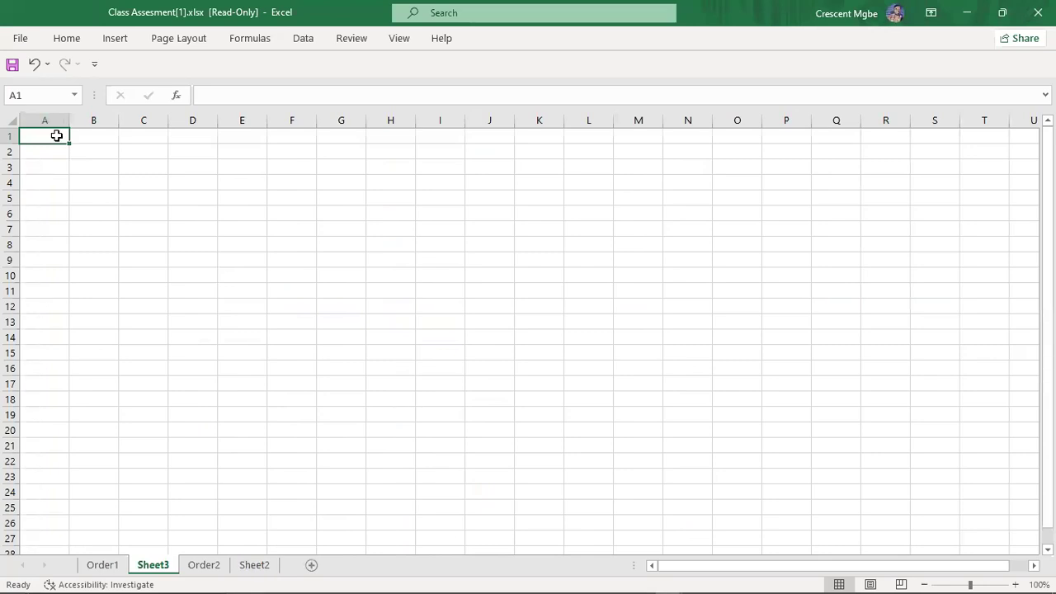
text(O)
key(BackSpace)
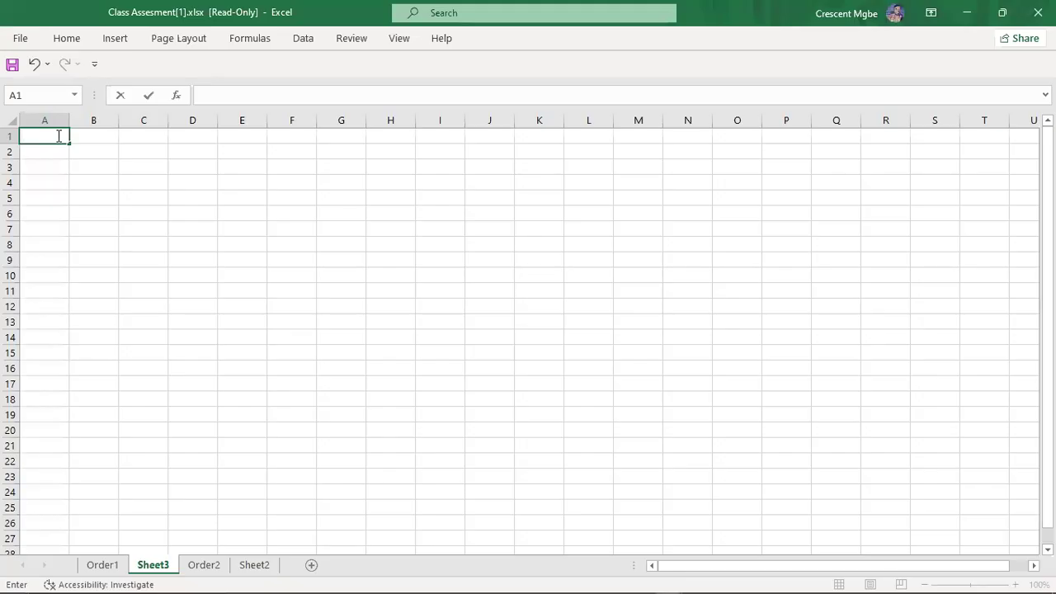
text(Customer)
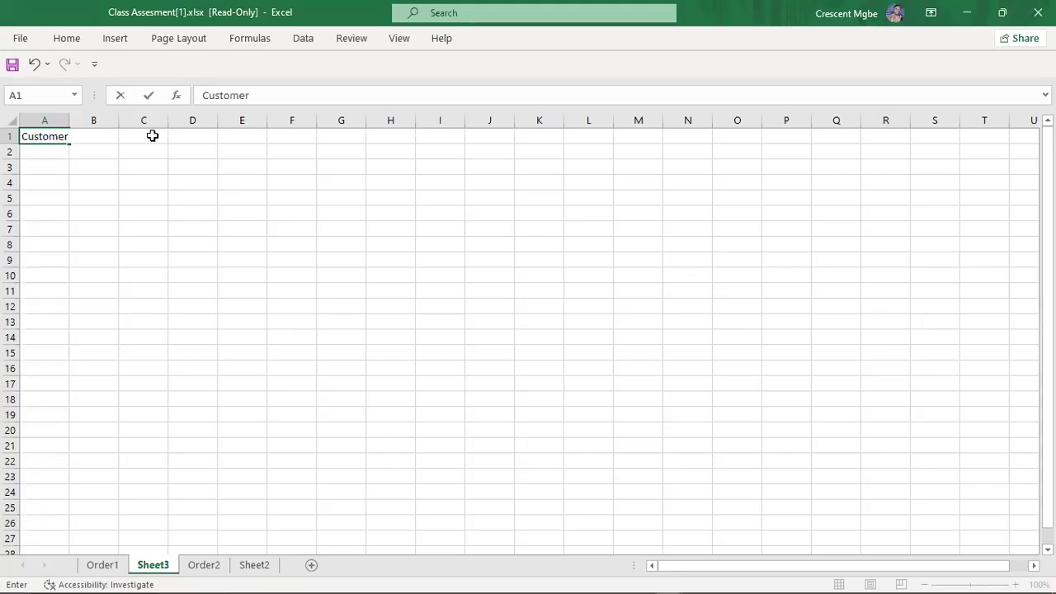
click(86, 155)
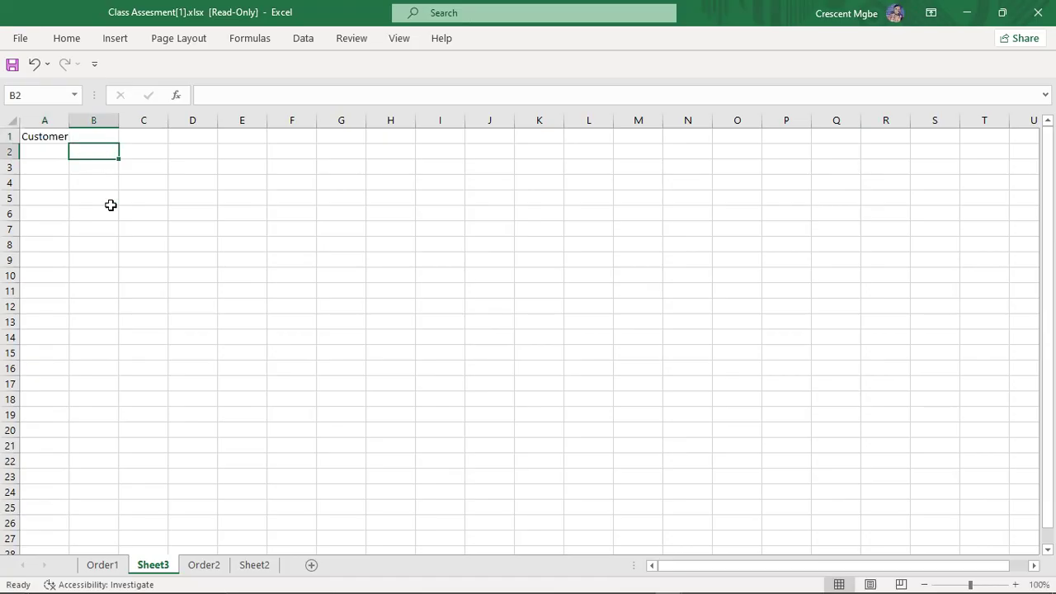
Copy the headers from Customer_# to Country on Order1 and paste them into Sheet3 starting at cell B2
click(109, 567)
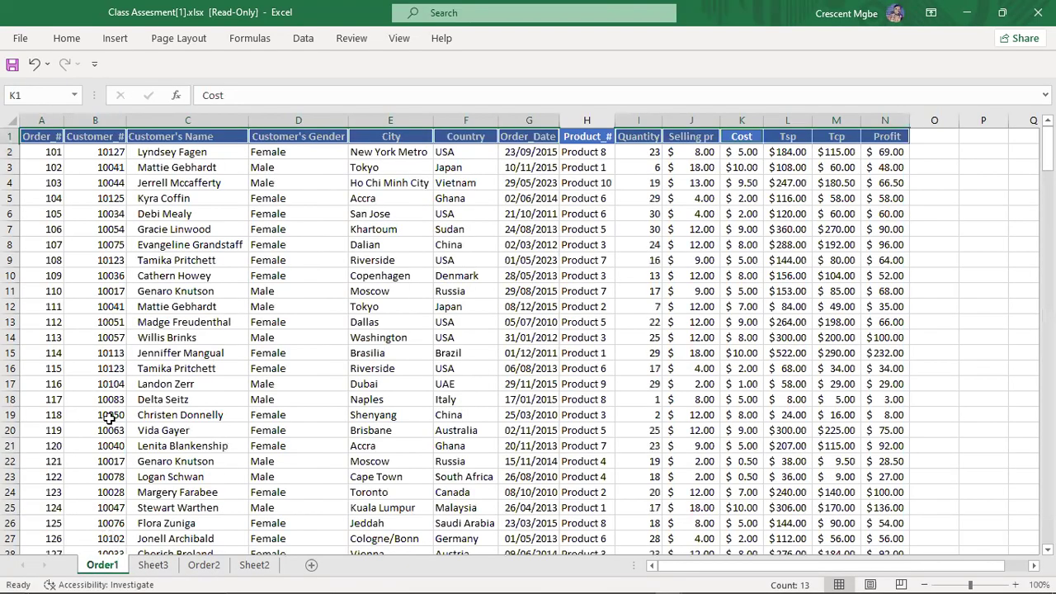
click(123, 212)
click(93, 137)
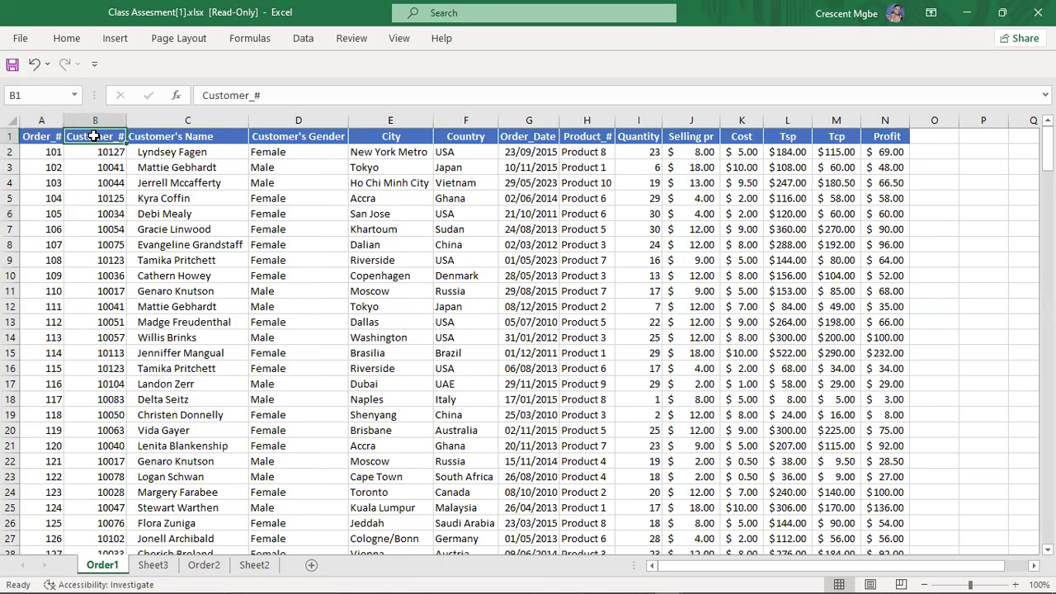
double_click(94, 136)
drag(94, 136, 286, 145)
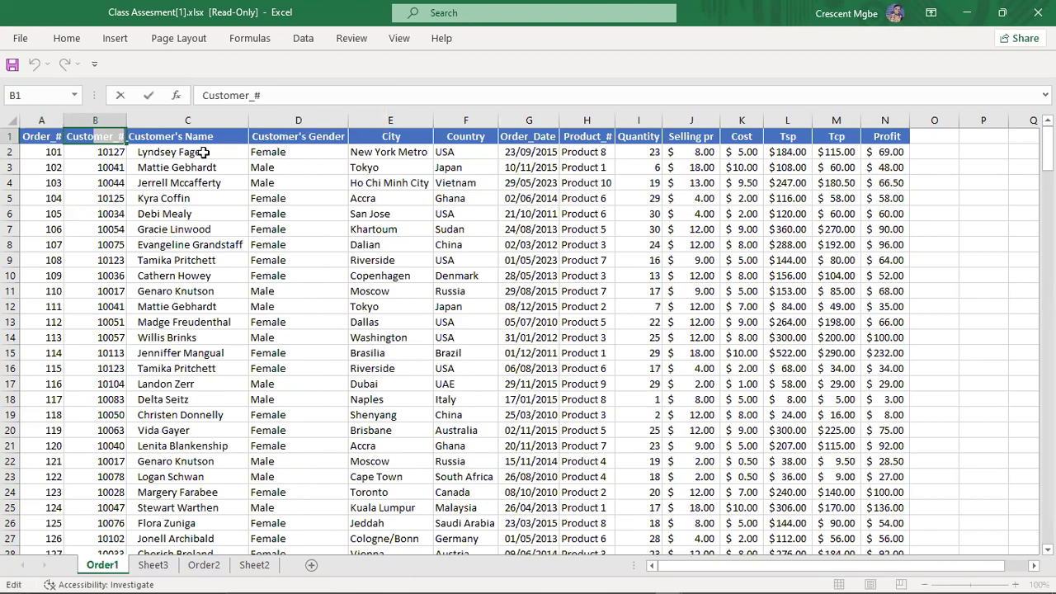
click(202, 153)
drag(94, 137, 458, 137)
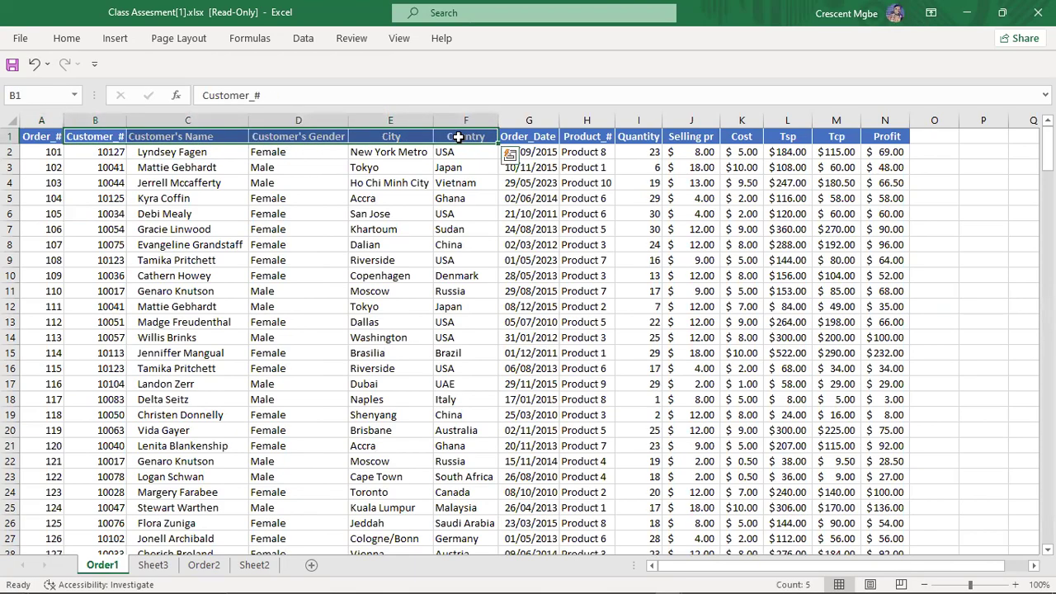
key(ctrl+c)
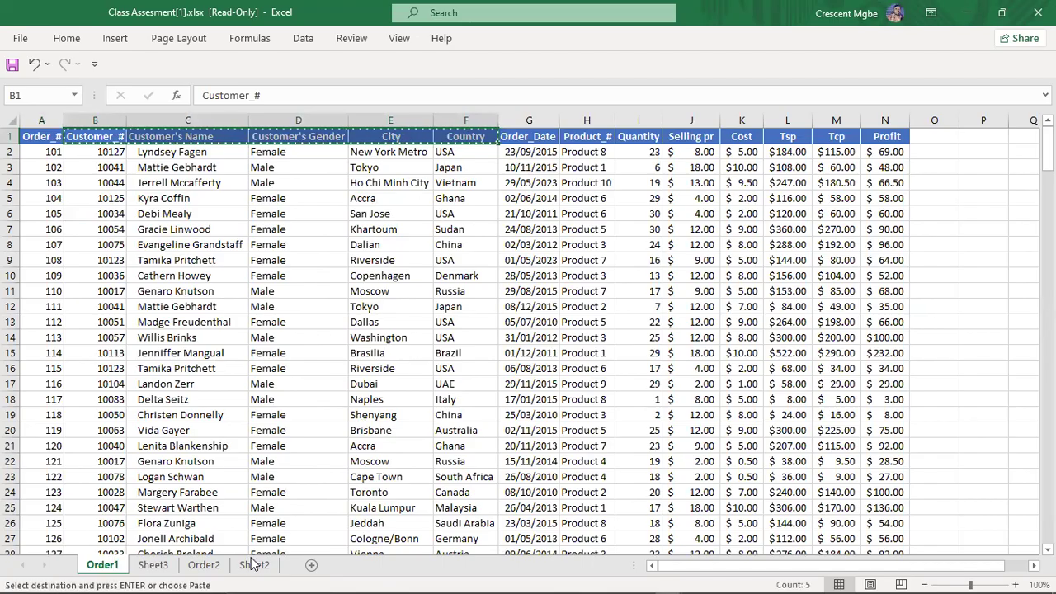
click(255, 564)
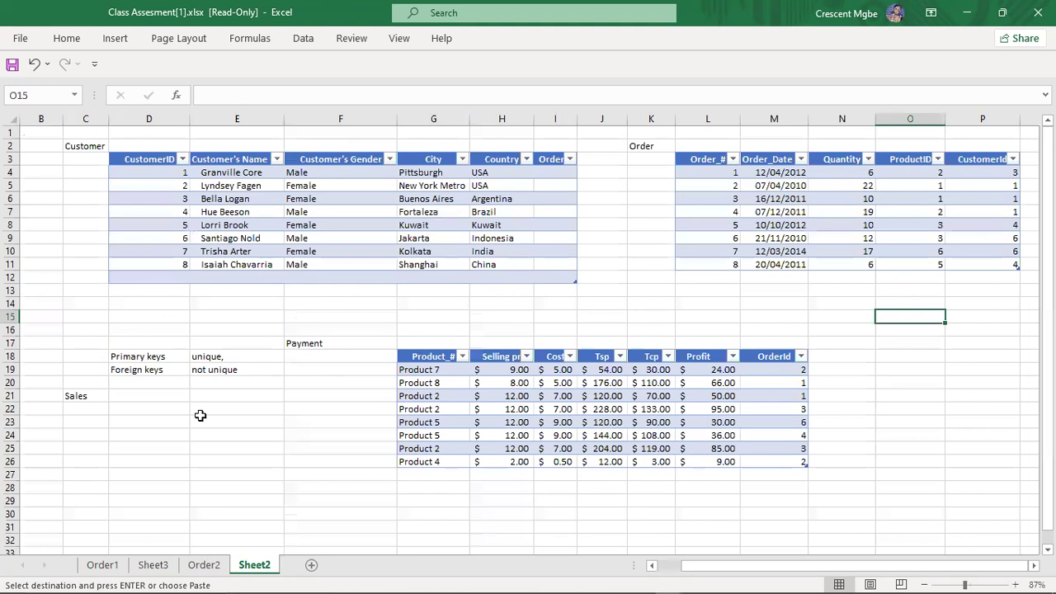
click(205, 565)
click(153, 564)
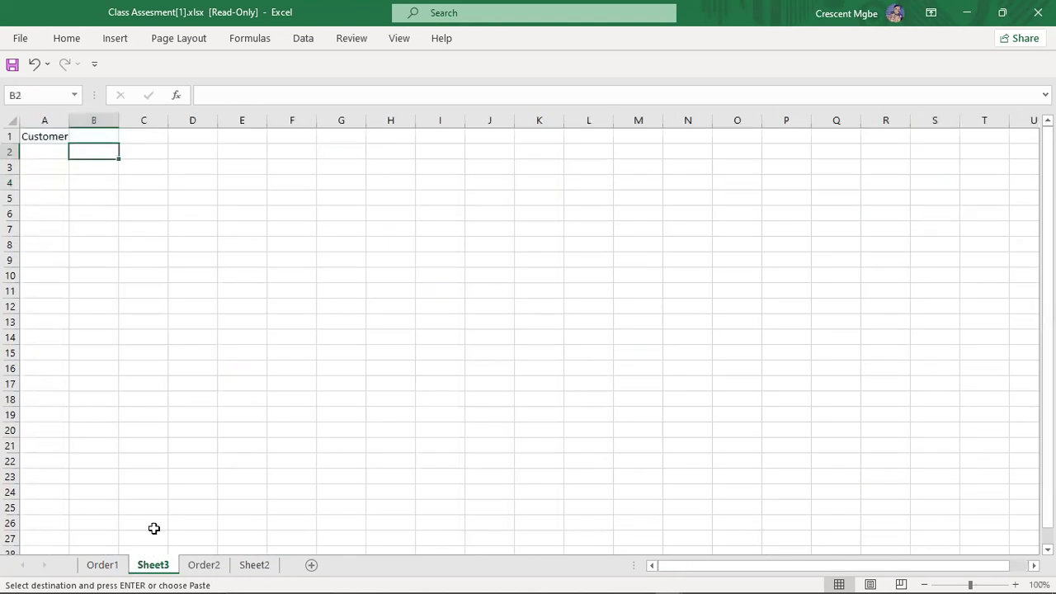
key(ctrl+v)
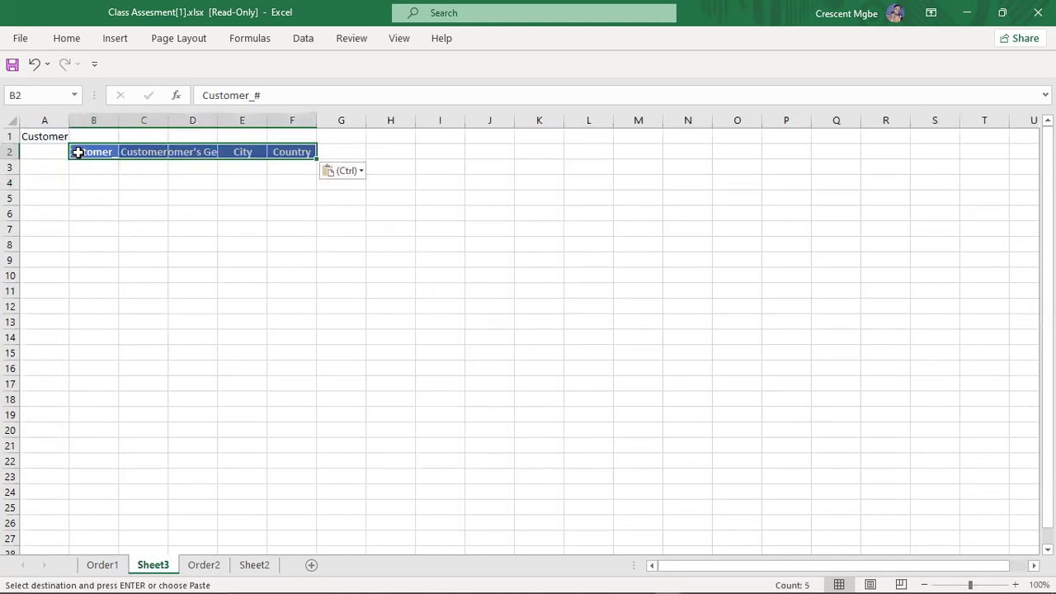
Enter the label Order in cell H1 of Sheet3
click(402, 138)
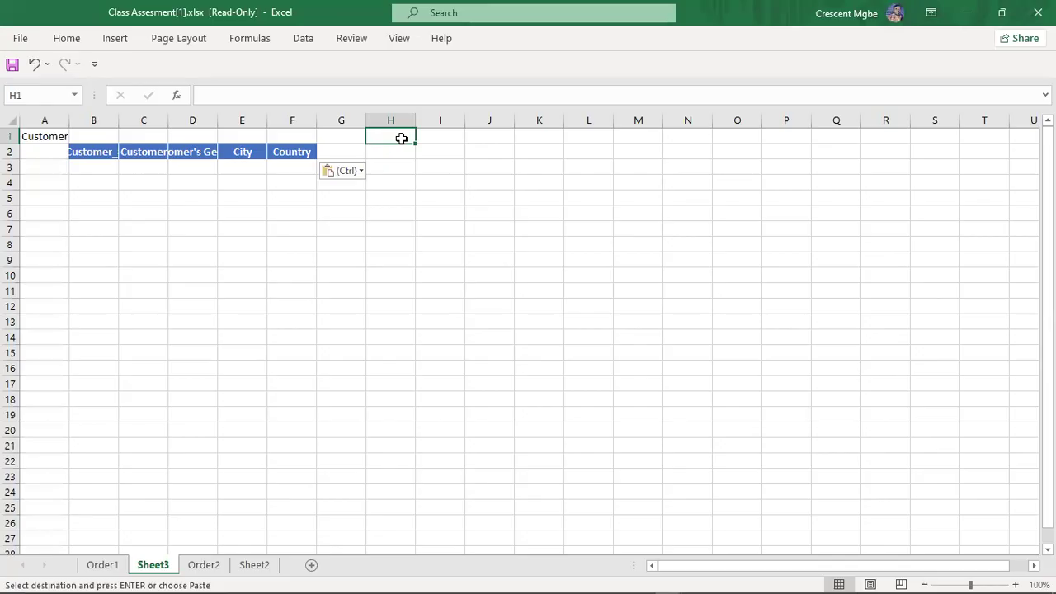
text(Order)
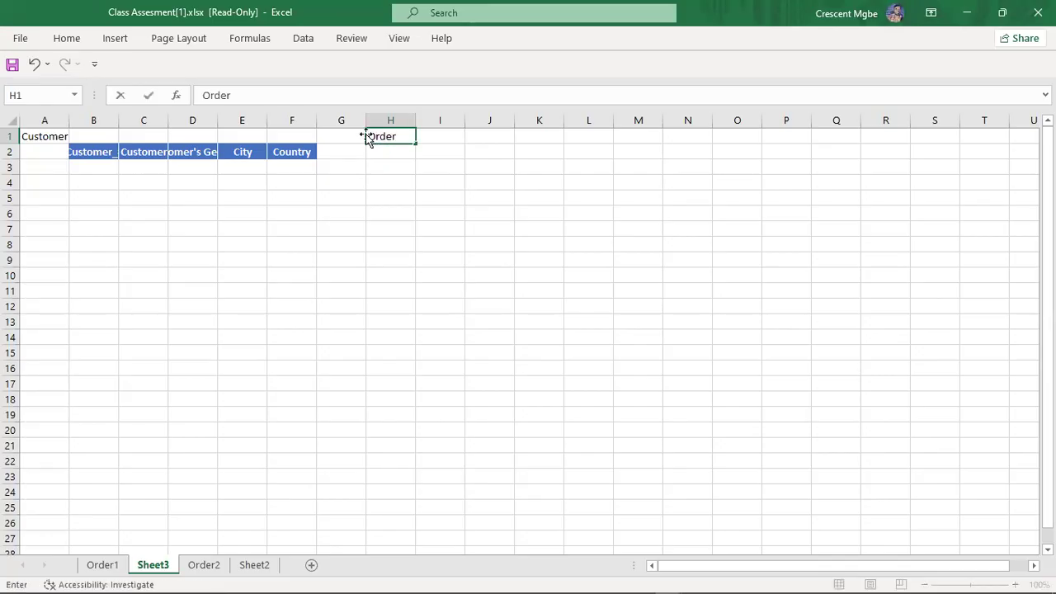
click(429, 156)
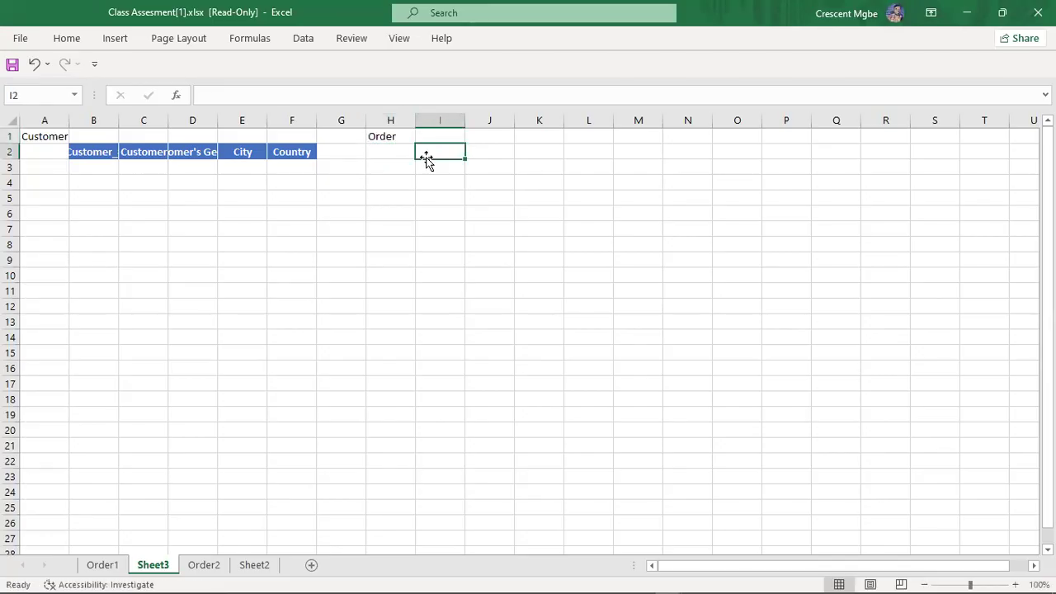
Copy the Order_#, Order_Date, Product_# and Quantity headers from Order1 and paste them into Sheet3 starting at cell I2
click(102, 565)
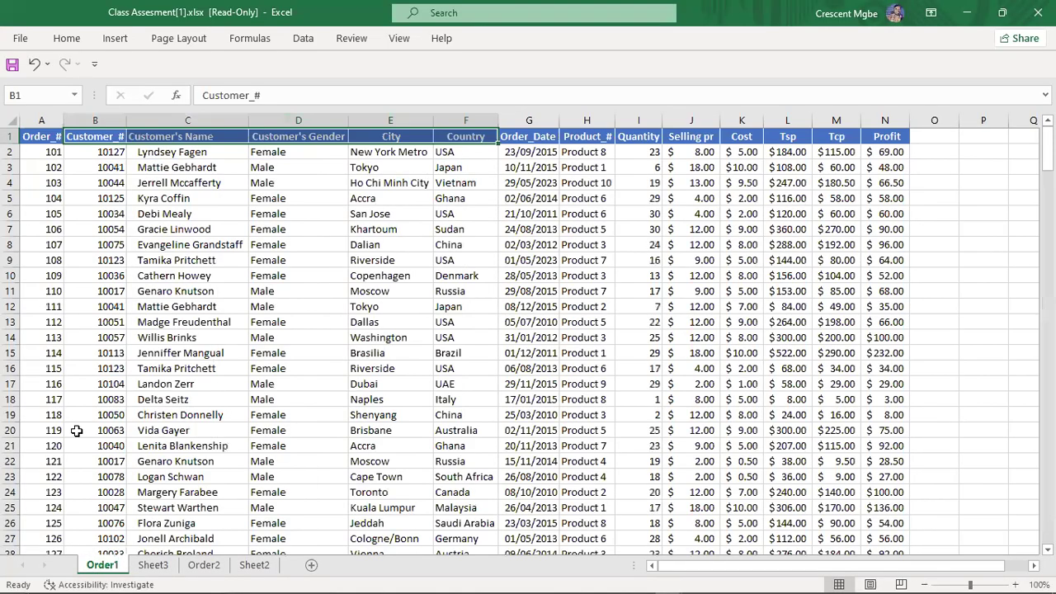
click(39, 138)
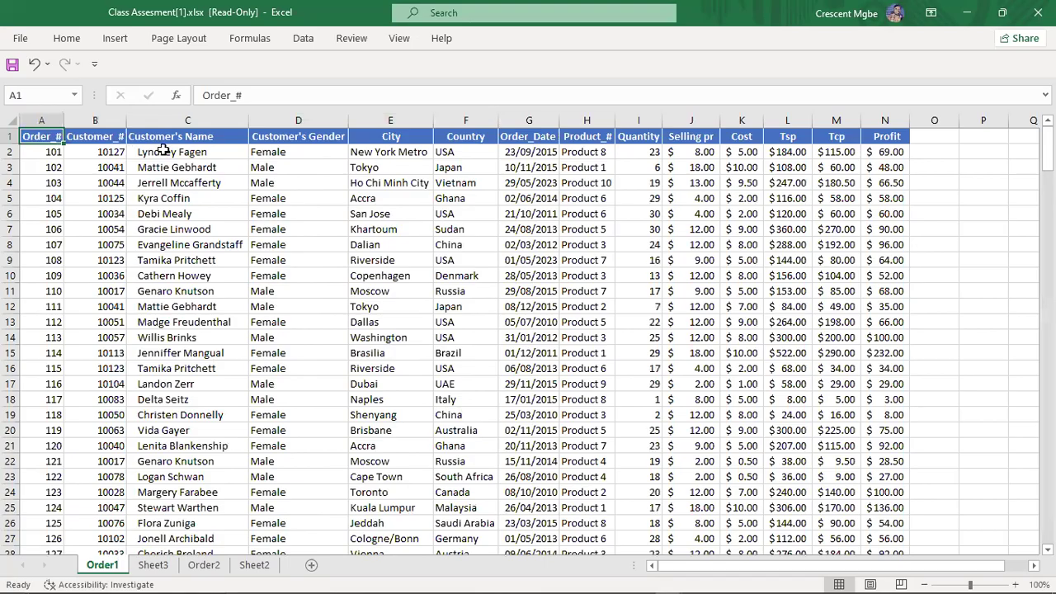
ctrl+click(522, 135)
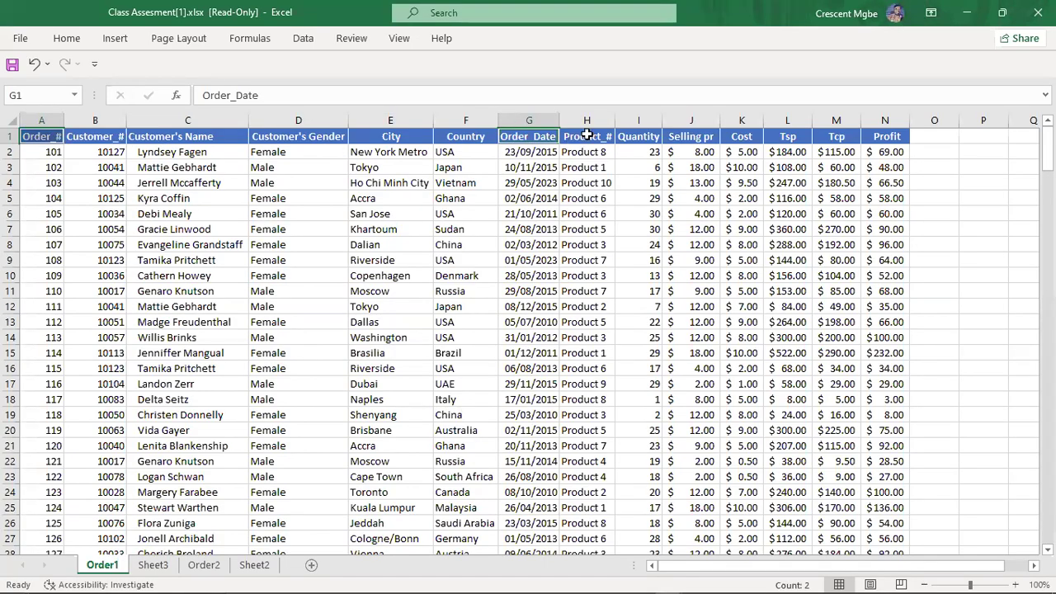
ctrl+click(587, 135)
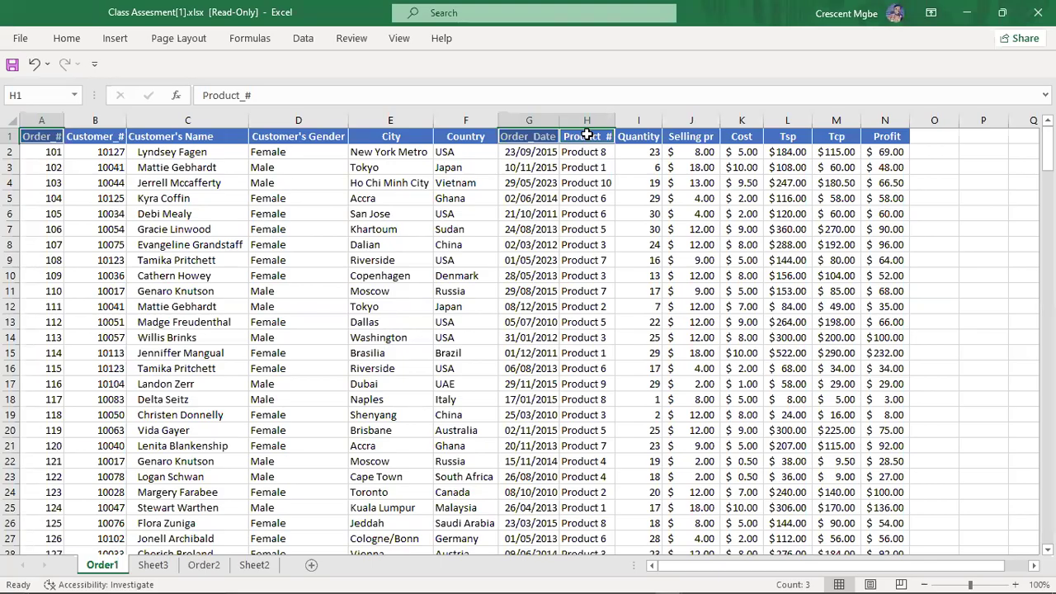
ctrl+click(635, 139)
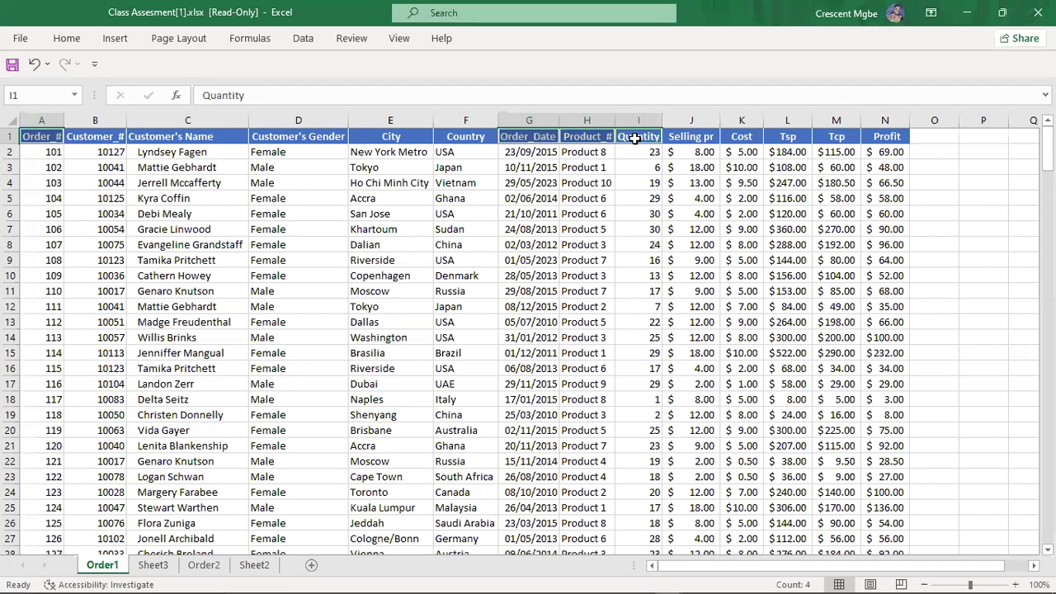
key(ctrl+c)
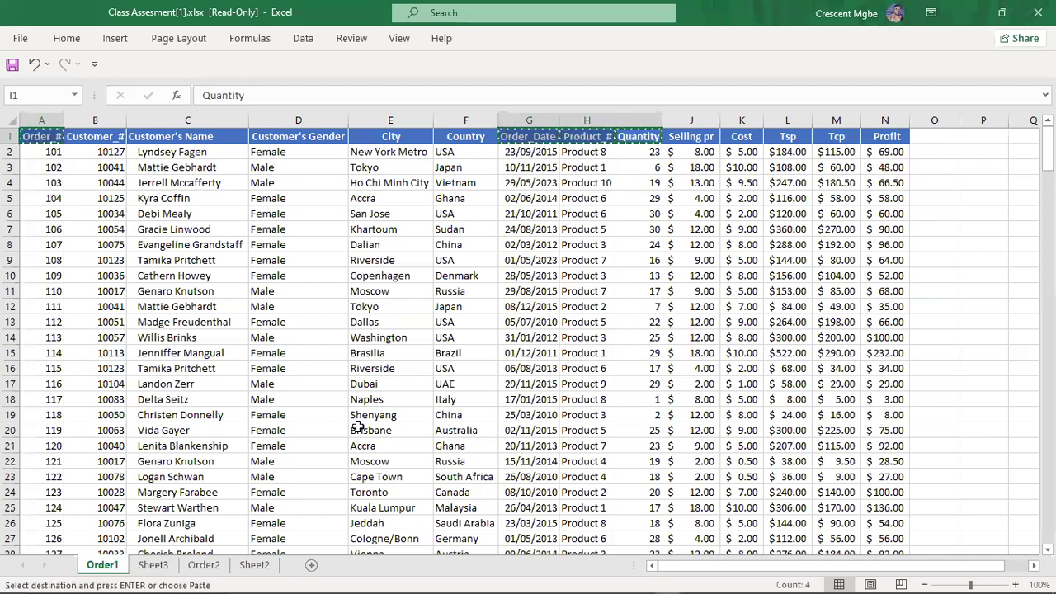
click(158, 569)
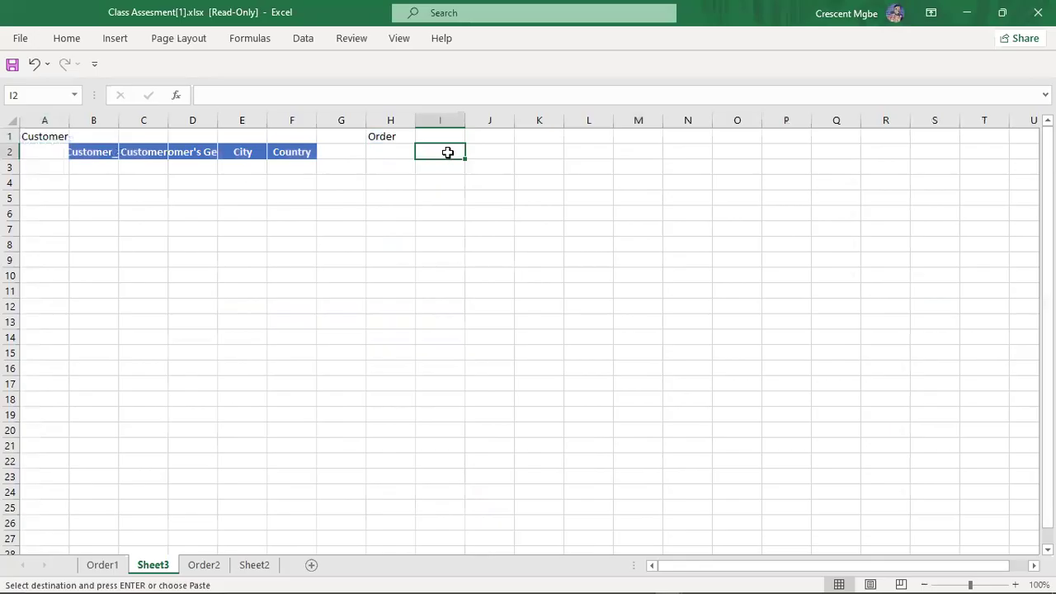
key(ctrl+v)
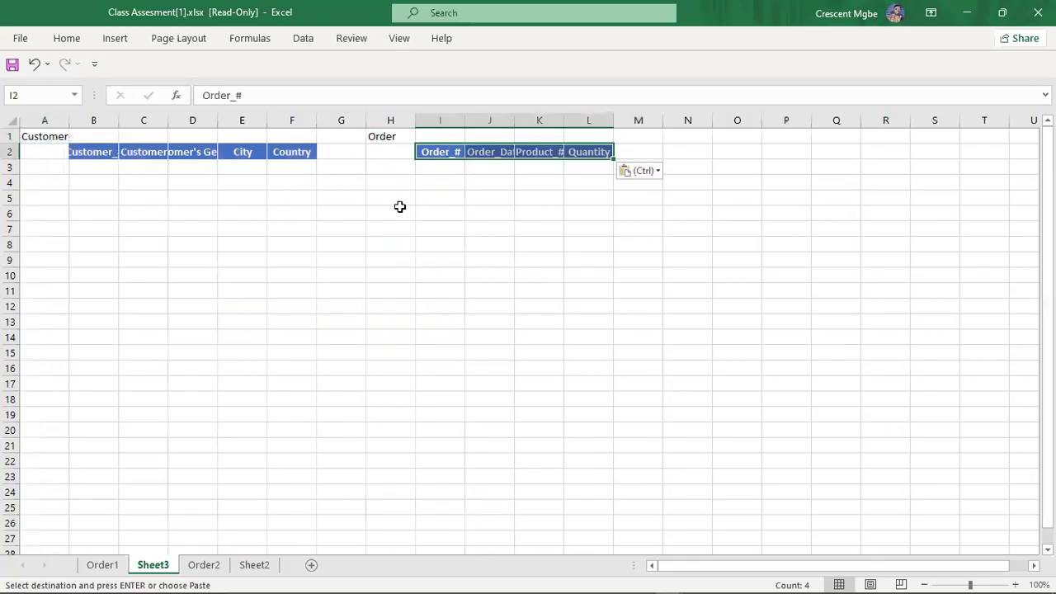
Enter the label Sales in cell N1 of Sheet3
click(691, 135)
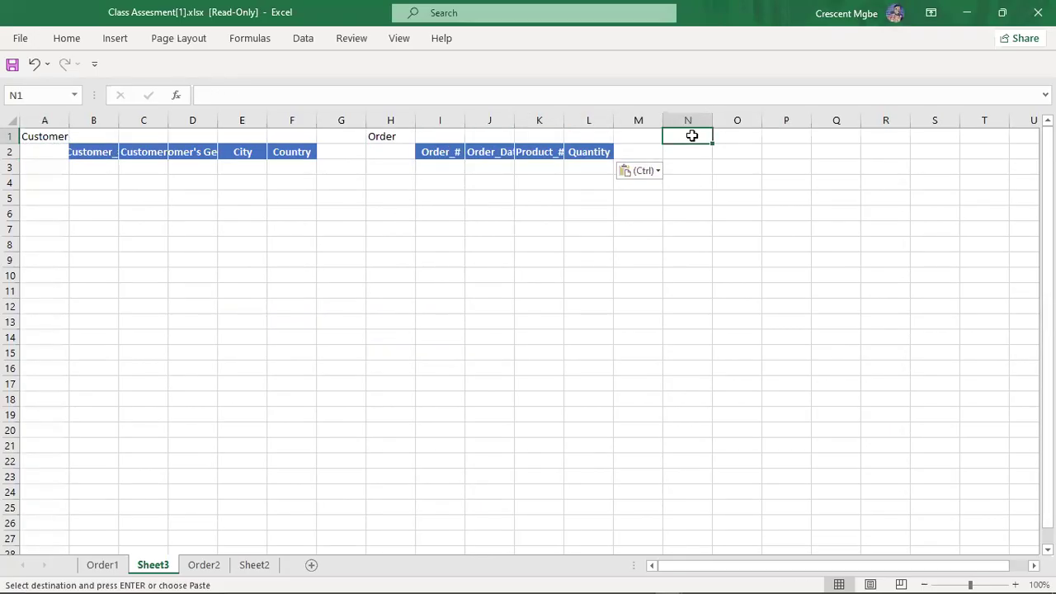
text(Payment)
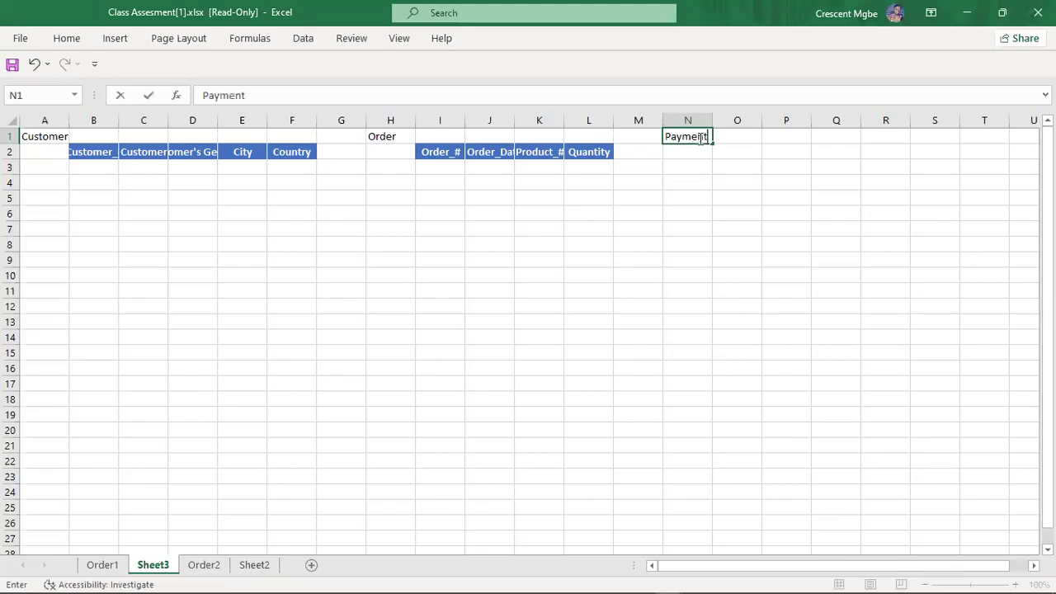
key(BackSpace)
key(BackSpace)
key(BackSpace)
key(BackSpace)
key(BackSpace)
key(BackSpace)
key(BackSpace)
text(Sales)
Copy the Product_#, Selling pr, Cost, Tsp, Tcp and Profit headers from Order1 and paste them into Sheet3 starting at cell O2
click(102, 566)
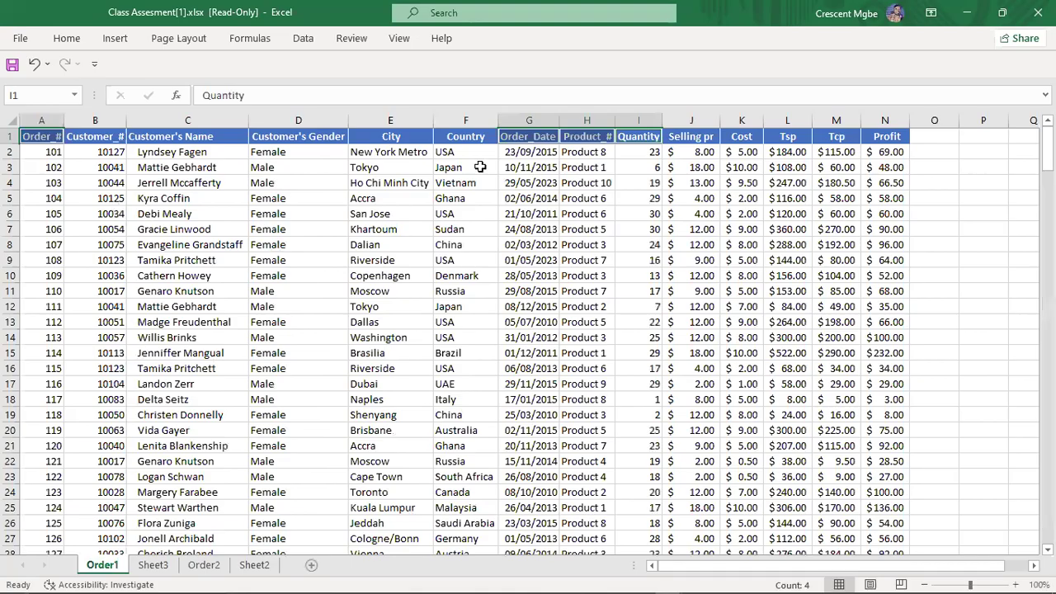
click(598, 137)
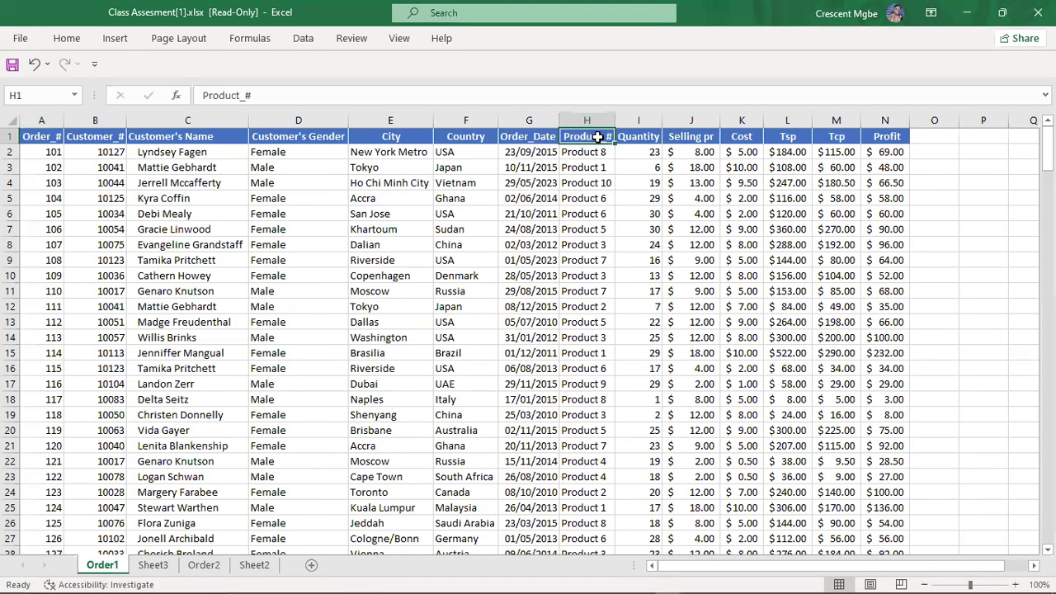
ctrl+click(697, 139)
ctrl+click(744, 139)
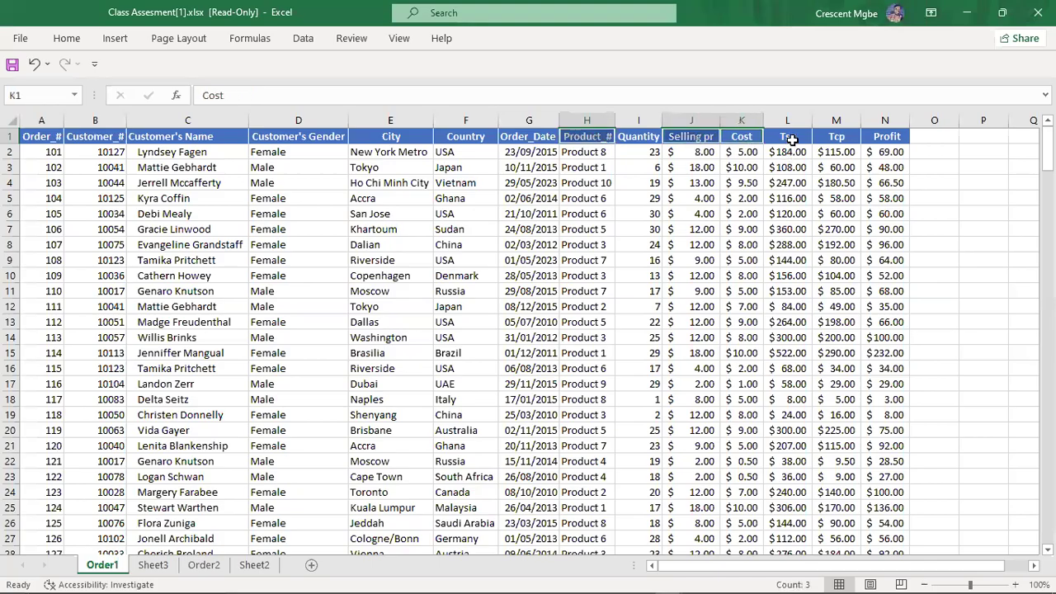
ctrl+click(790, 139)
ctrl+click(837, 138)
ctrl+click(891, 141)
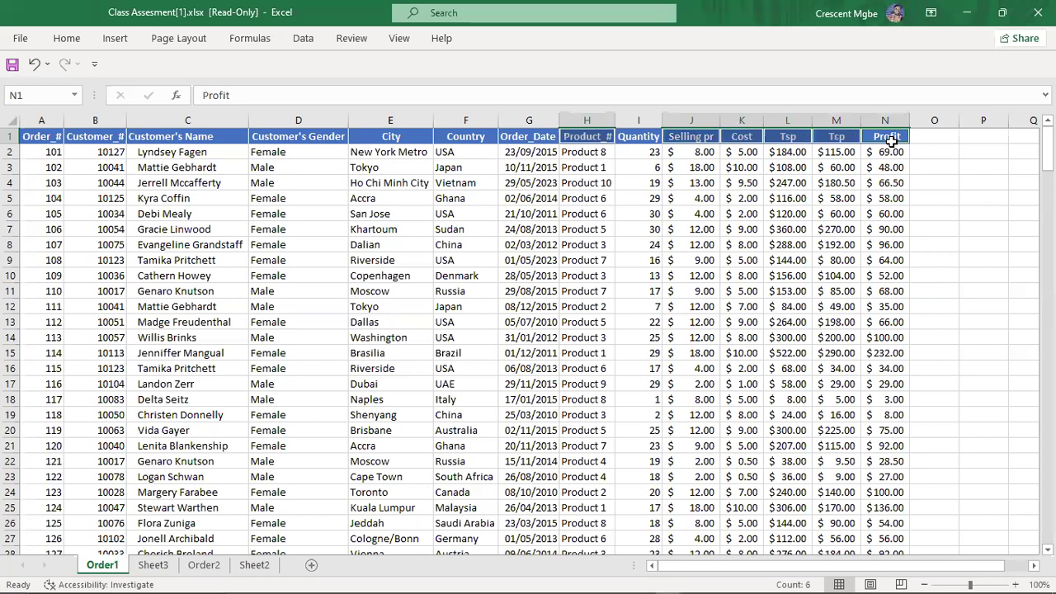
key(ctrl+c)
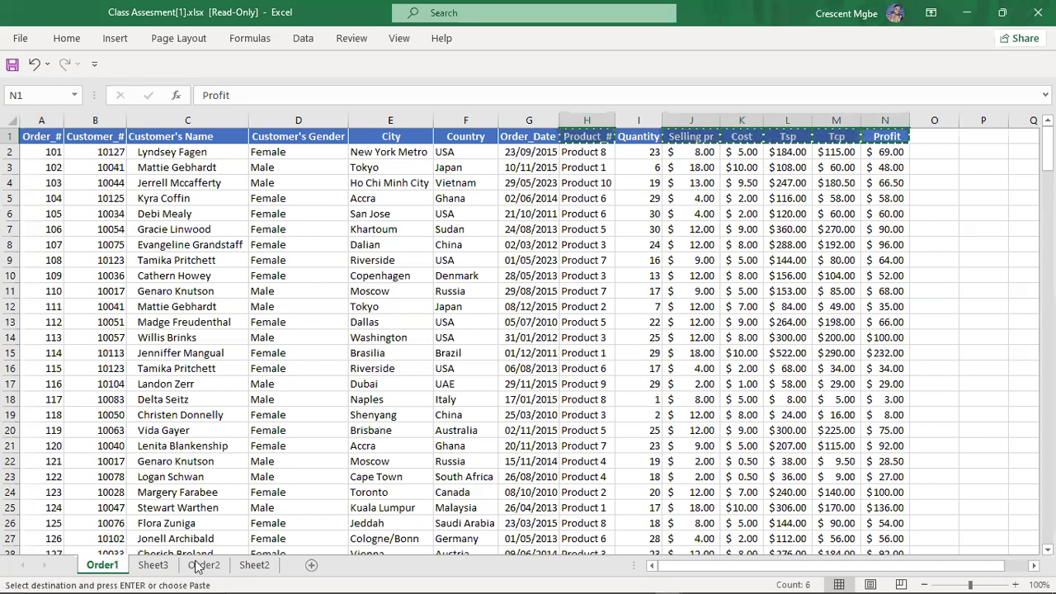
click(161, 566)
click(707, 152)
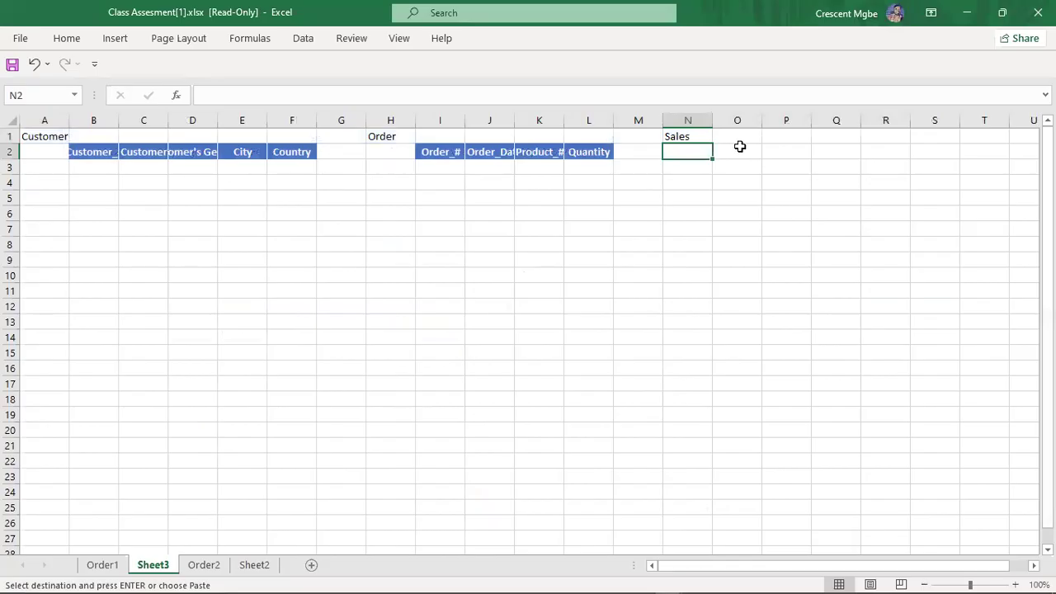
click(740, 148)
key(ctrl+v)
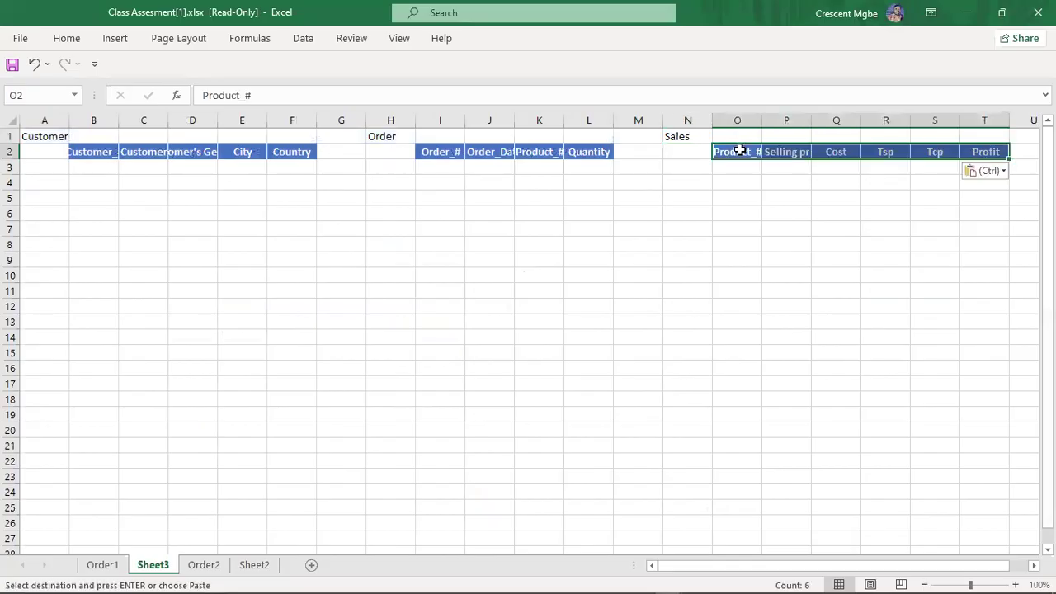
click(385, 266)
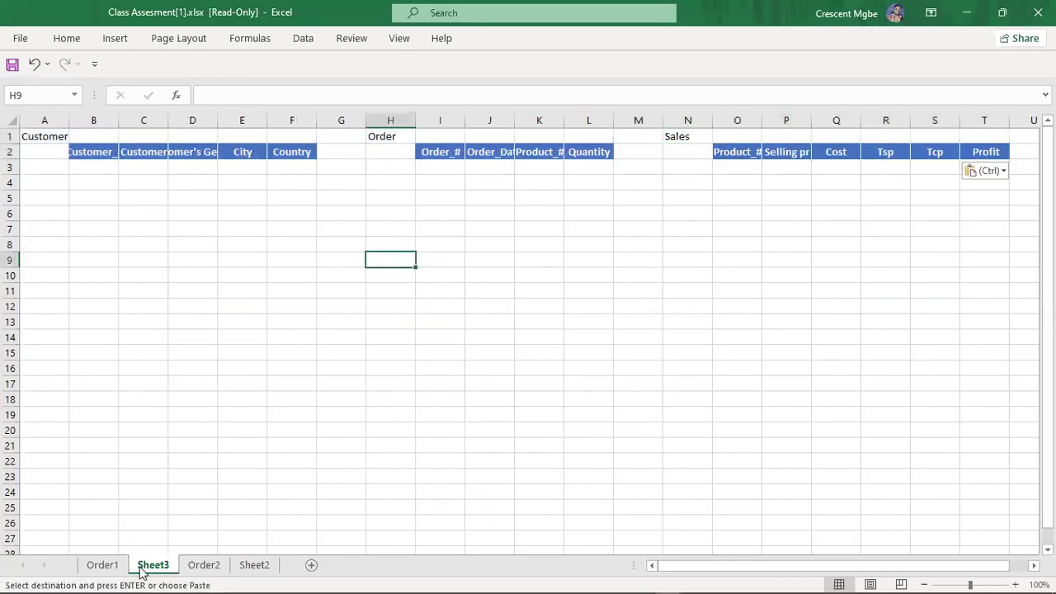
Copy the first ten customer records (B2:F11) from Order1 and paste them into Sheet3 starting at cell B3
click(103, 566)
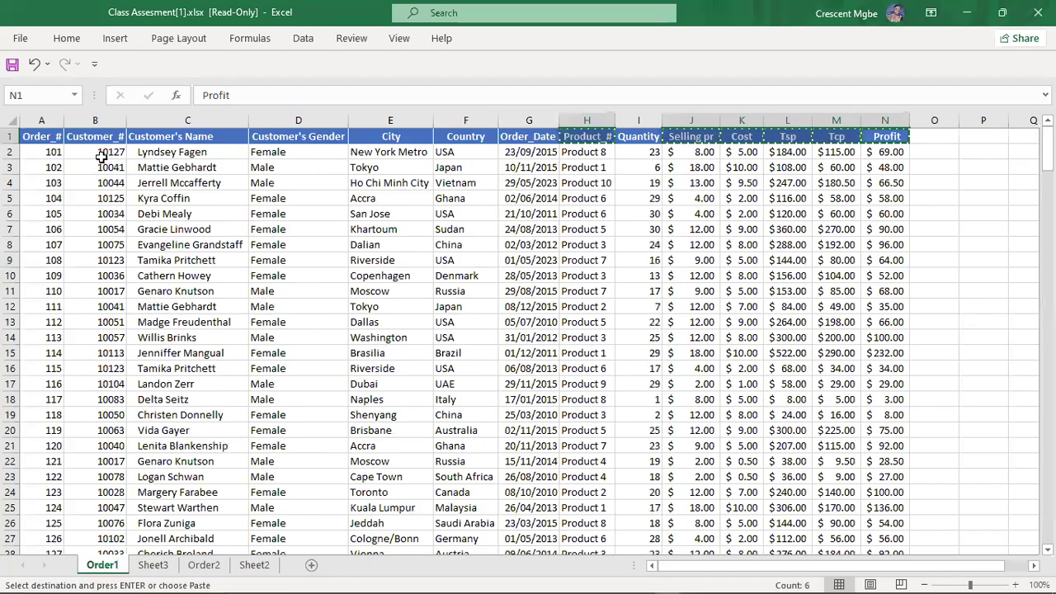
drag(95, 151, 452, 285)
key(ctrl+c)
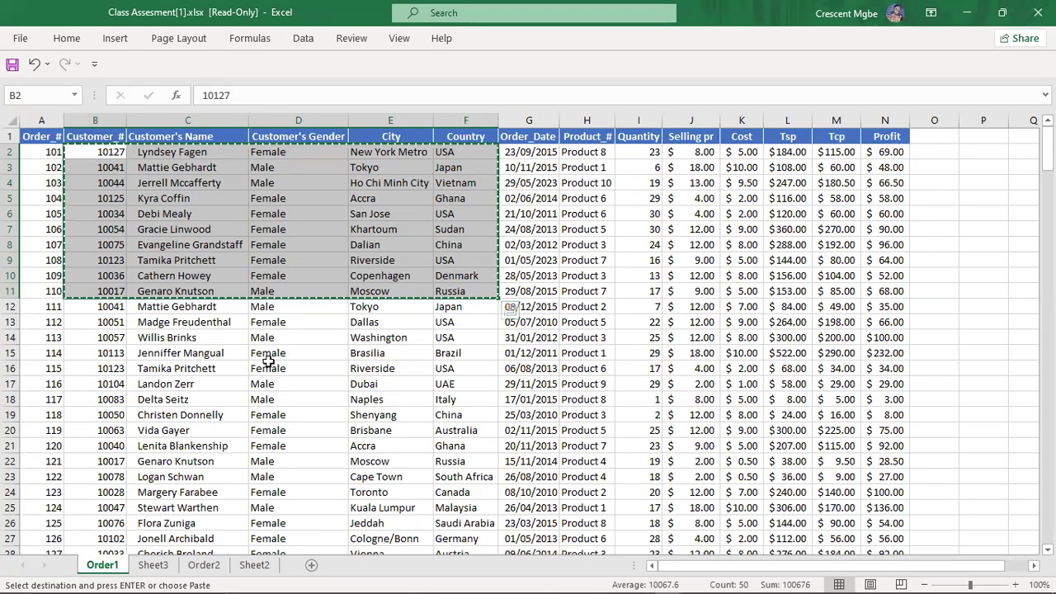
click(153, 565)
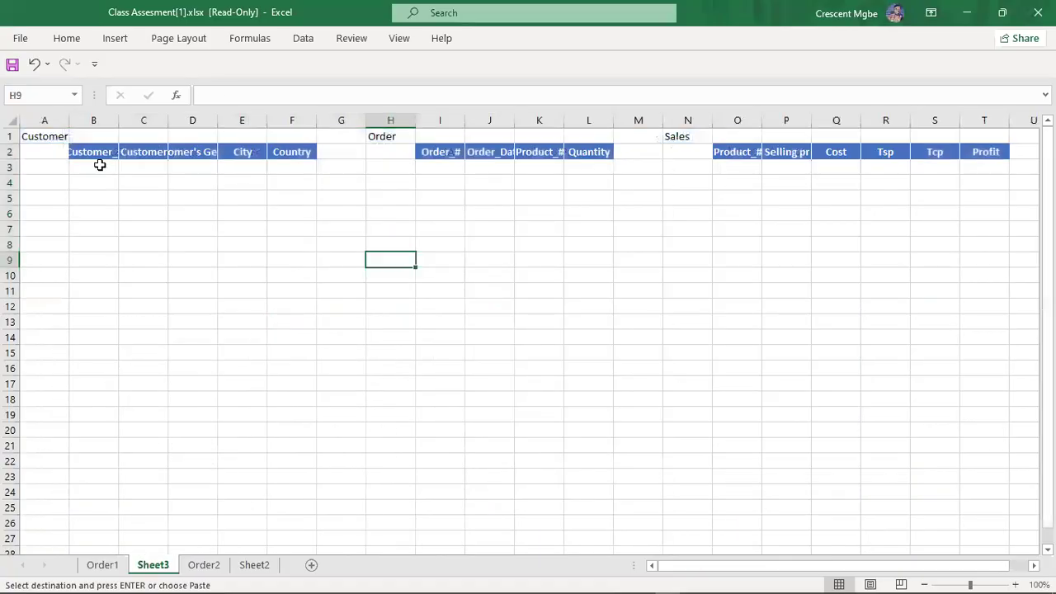
click(97, 167)
key(ctrl+v)
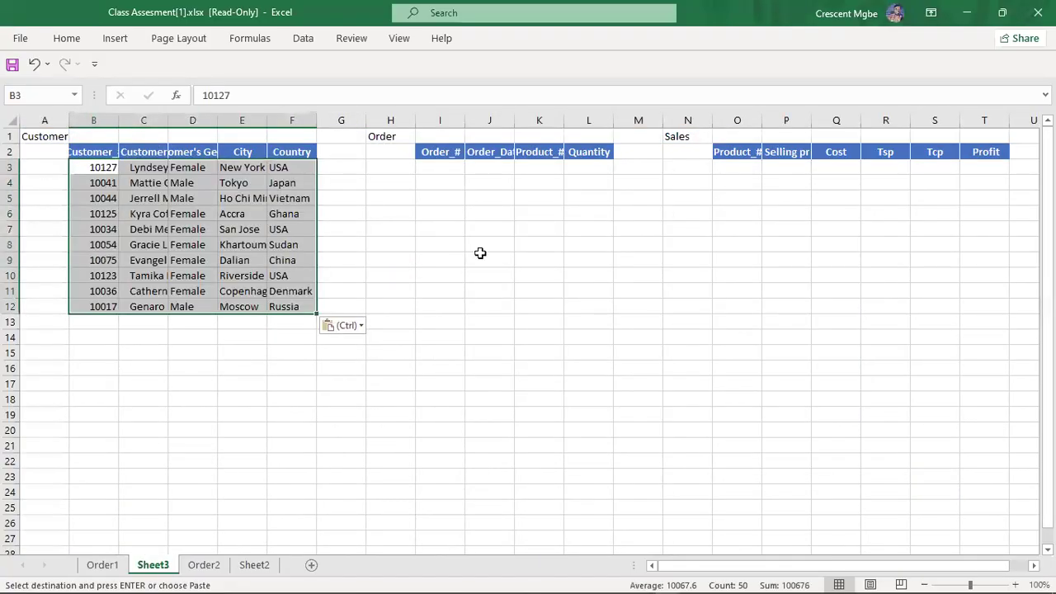
click(512, 271)
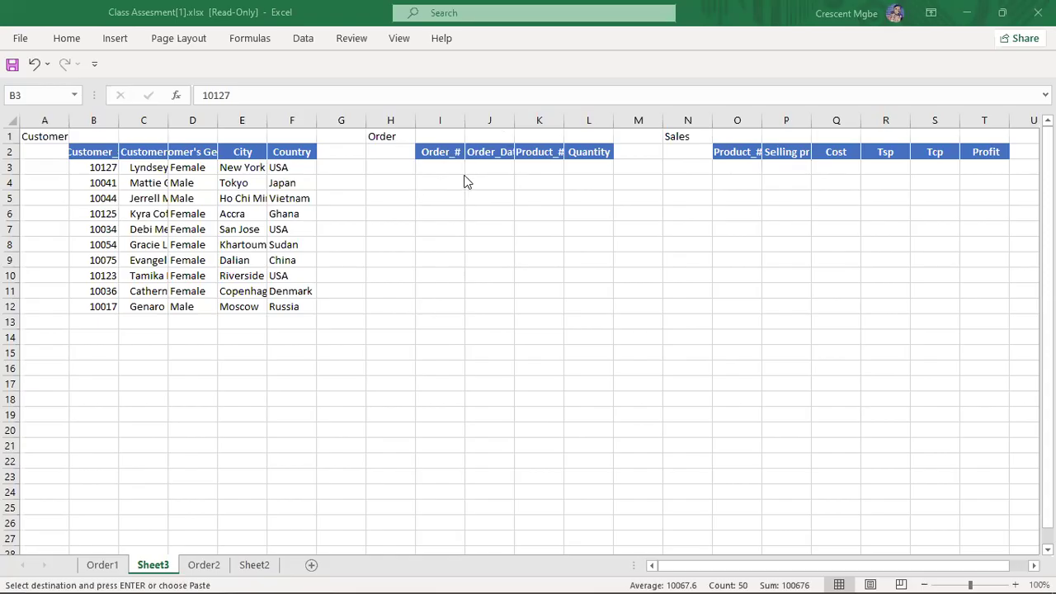
key(ctrl+v)
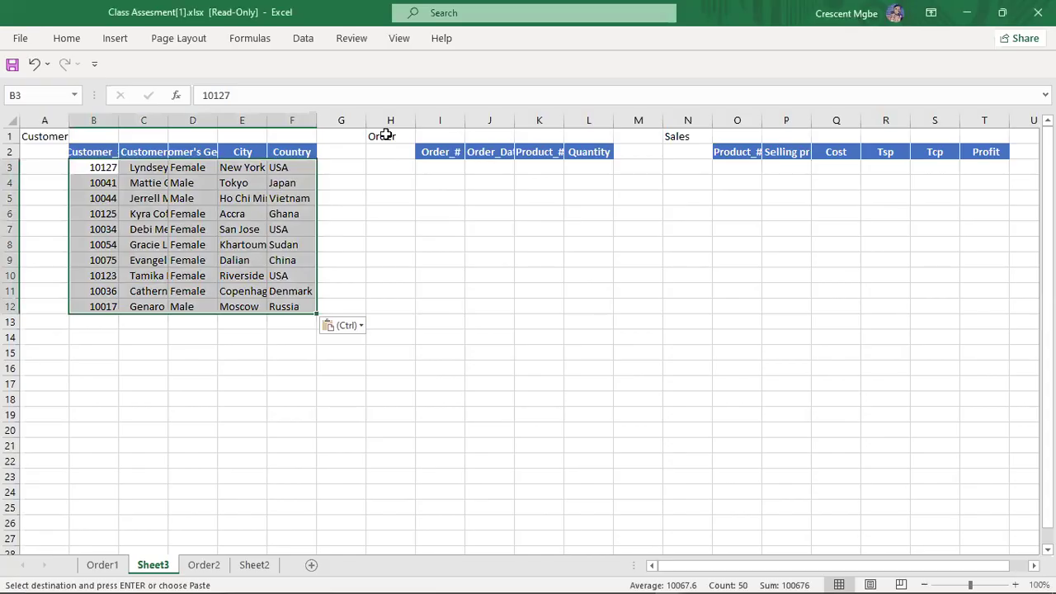
Examine the Sales label and the empty Product_# column in Sheet3 against the Order1 source data
click(102, 565)
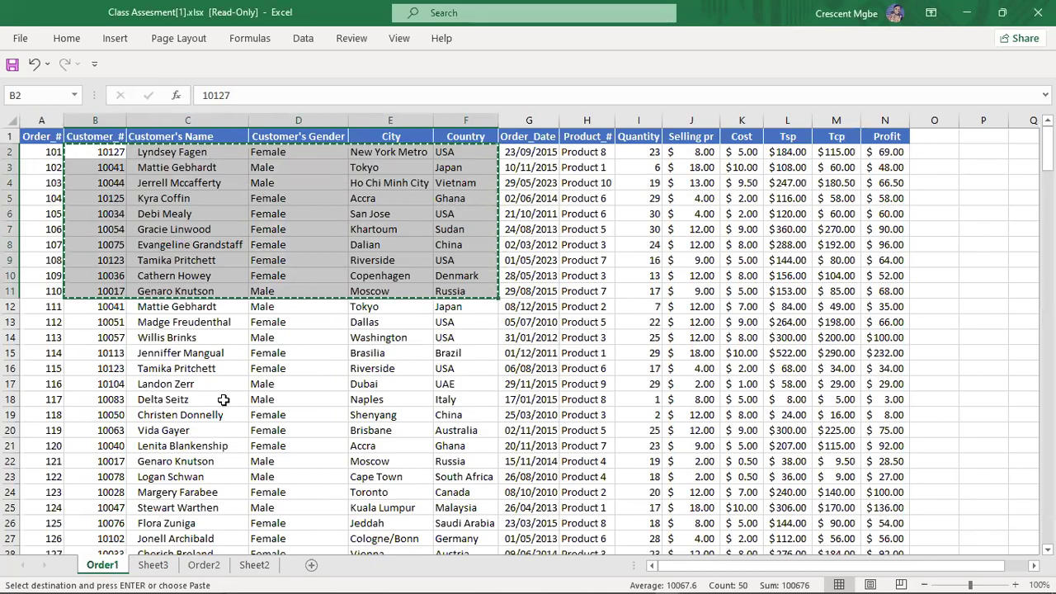
click(149, 566)
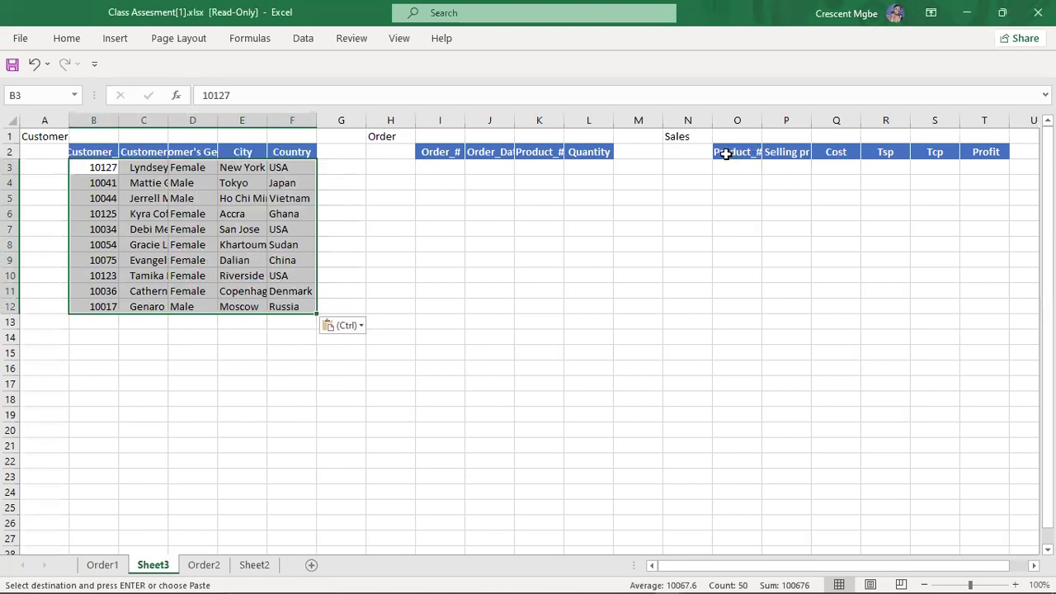
click(681, 137)
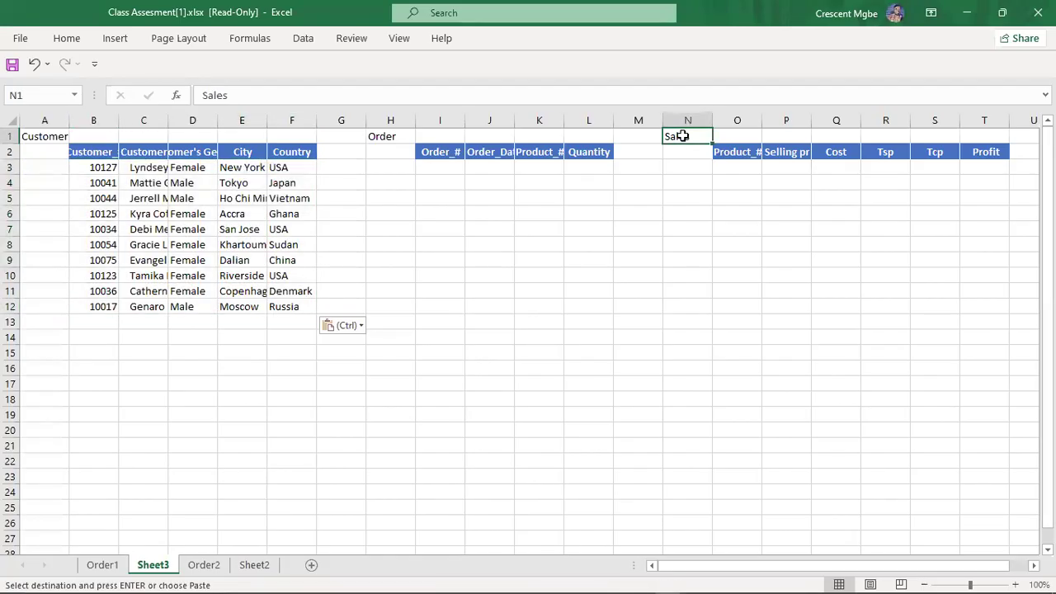
click(738, 167)
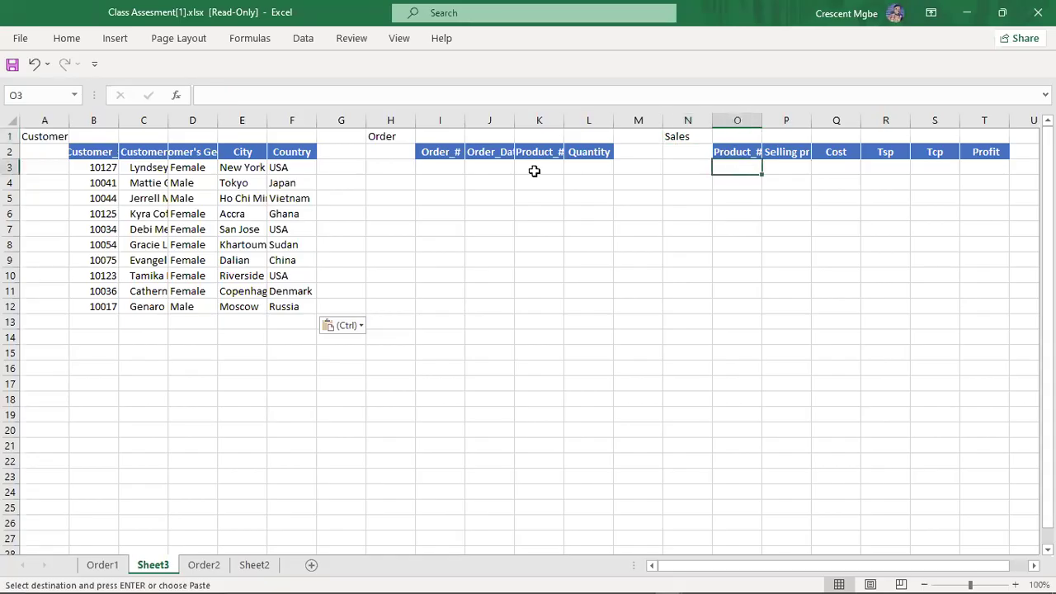
drag(739, 167, 743, 308)
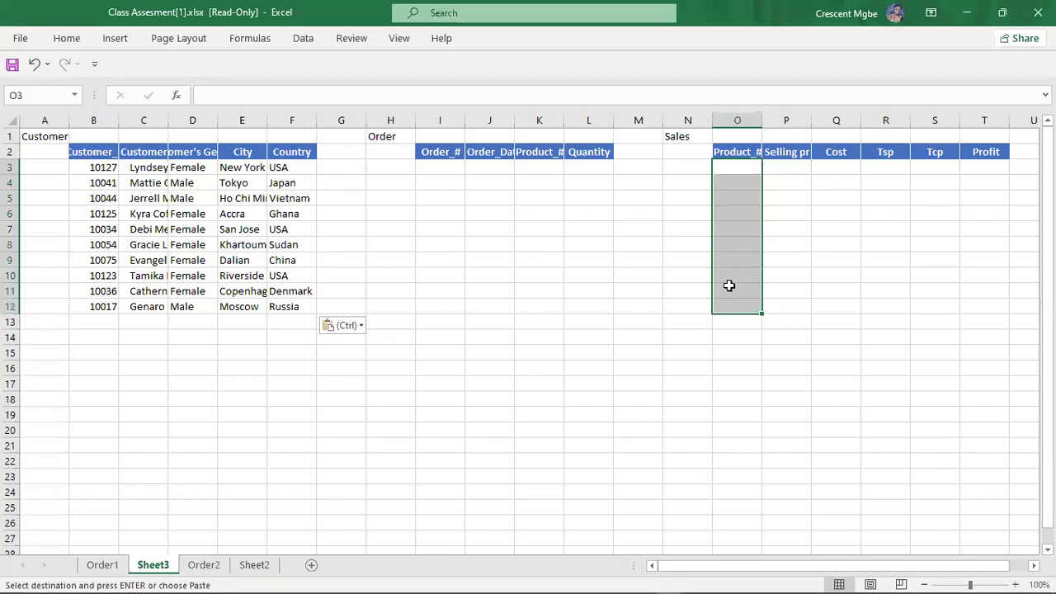
click(687, 135)
double_click(689, 136)
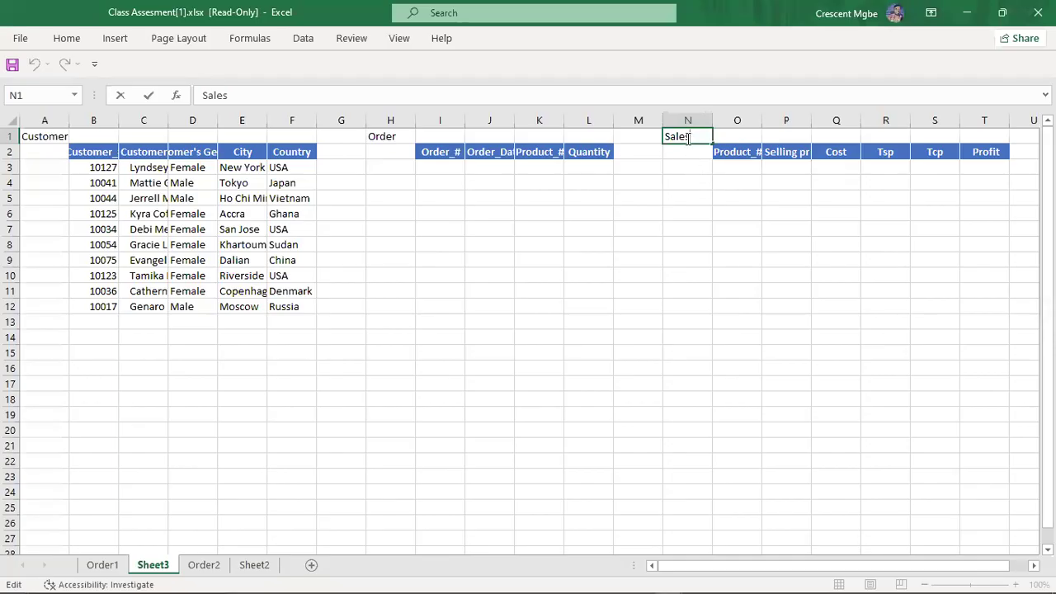
click(725, 169)
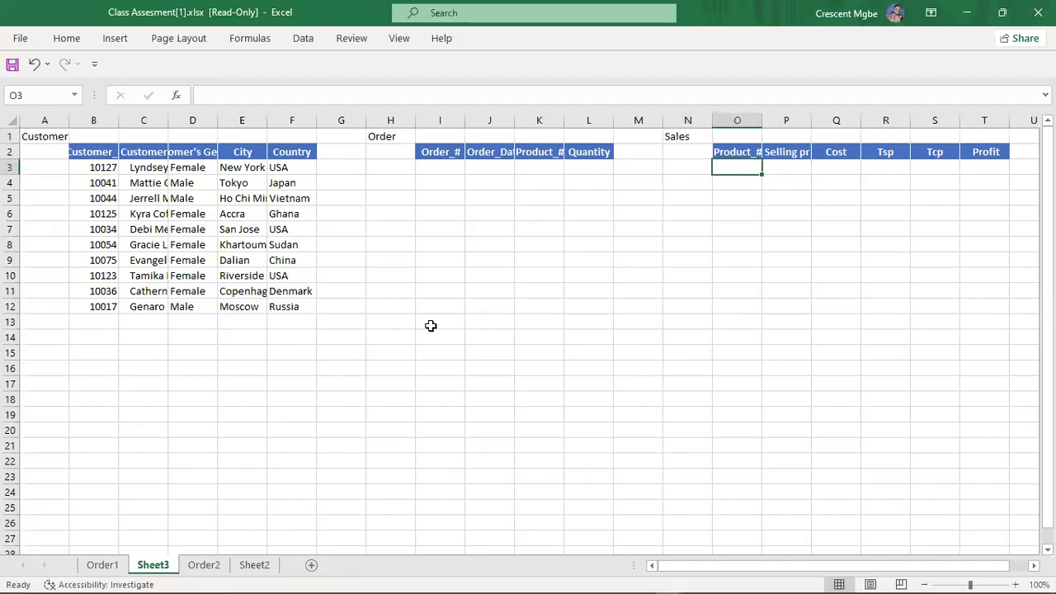
Examine the product, quantity, price and sales columns in Order1, from Product_# to Profit
click(99, 569)
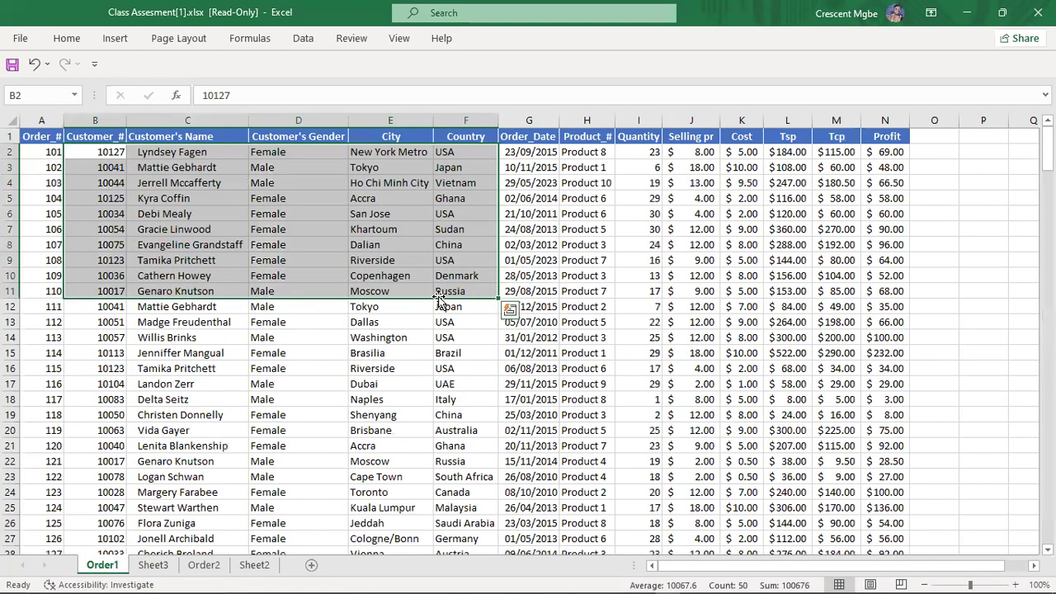
drag(602, 138, 604, 225)
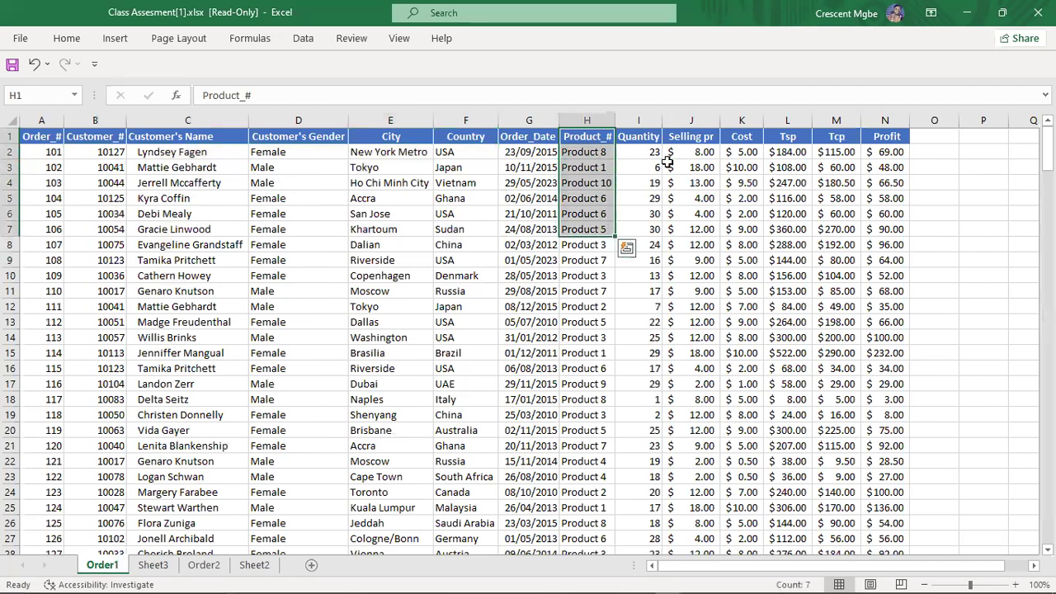
drag(592, 136, 875, 207)
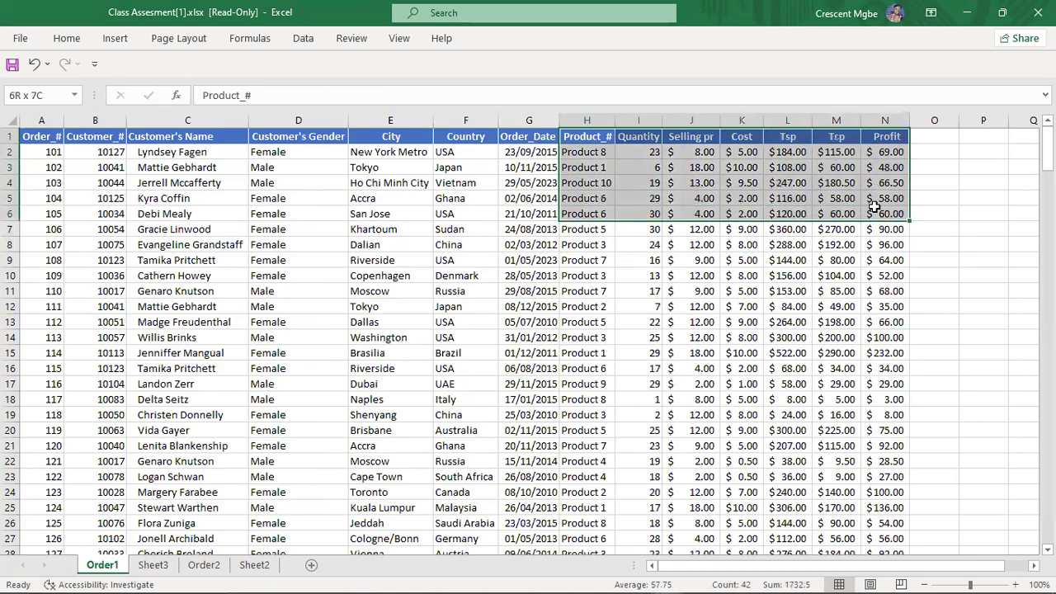
click(784, 167)
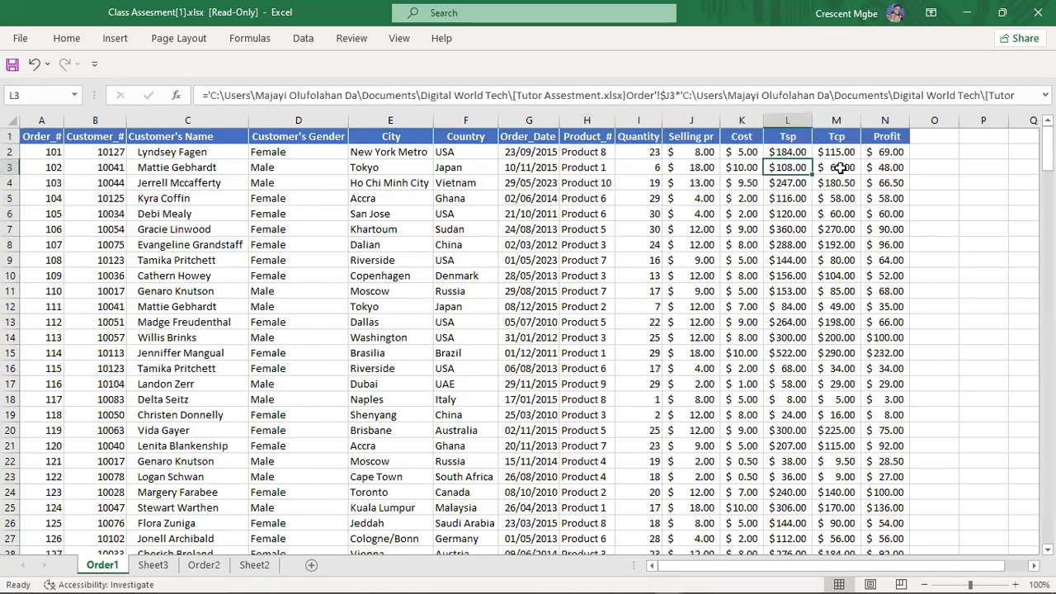
click(690, 154)
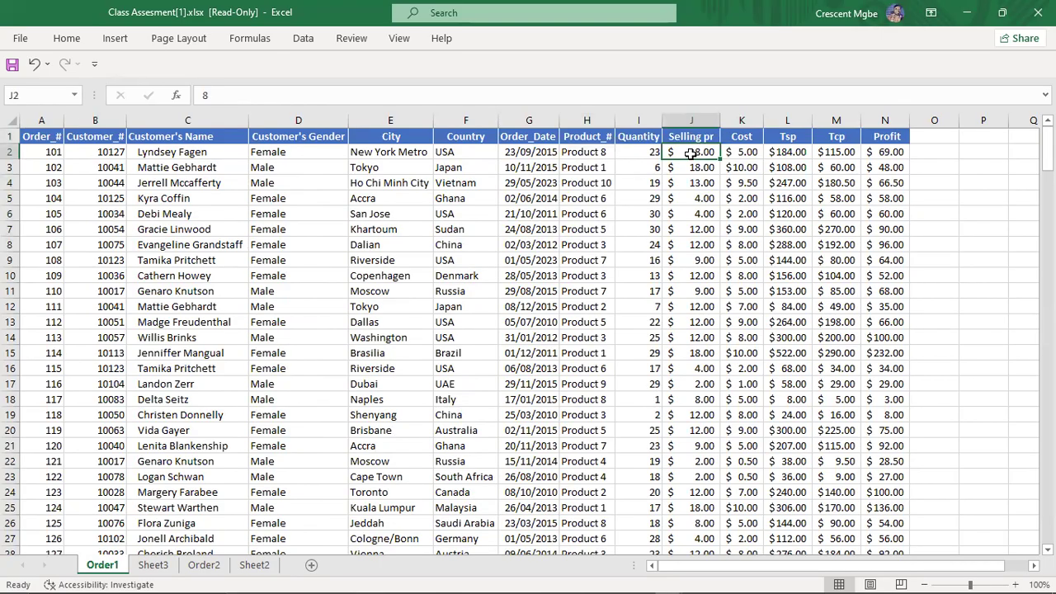
click(606, 155)
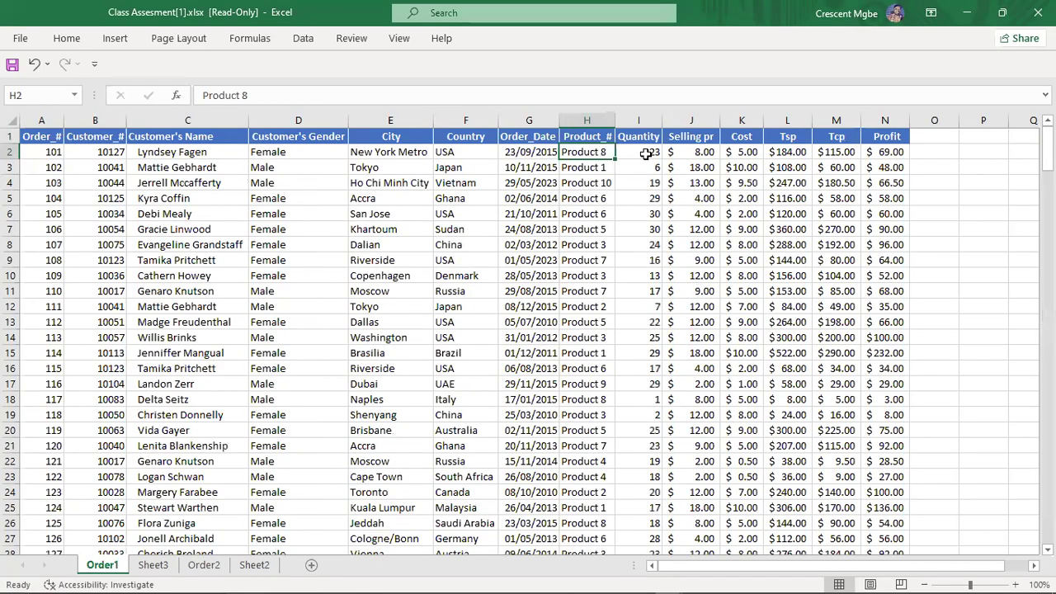
click(646, 155)
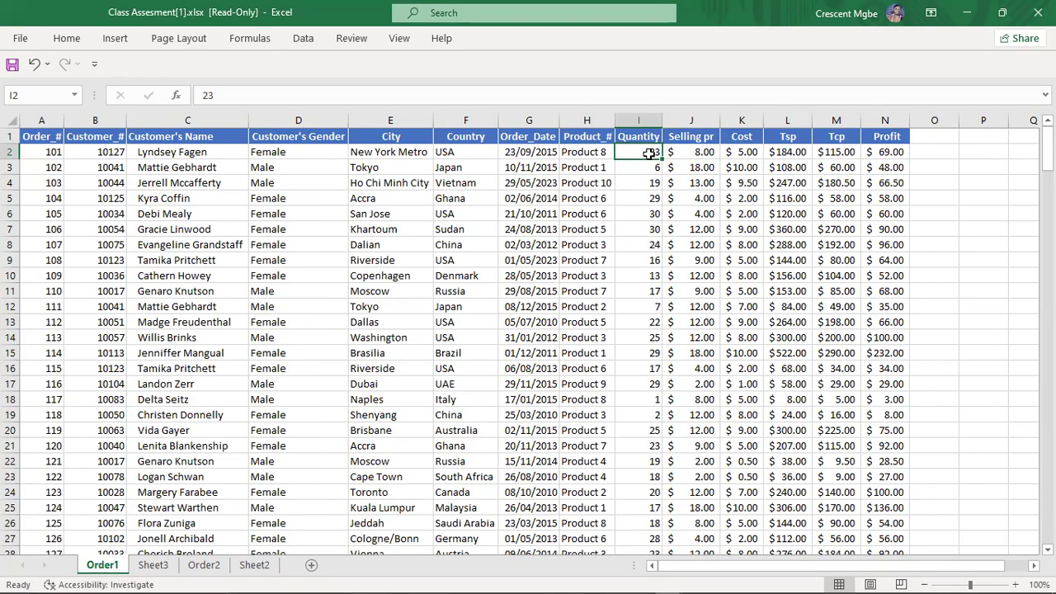
click(580, 156)
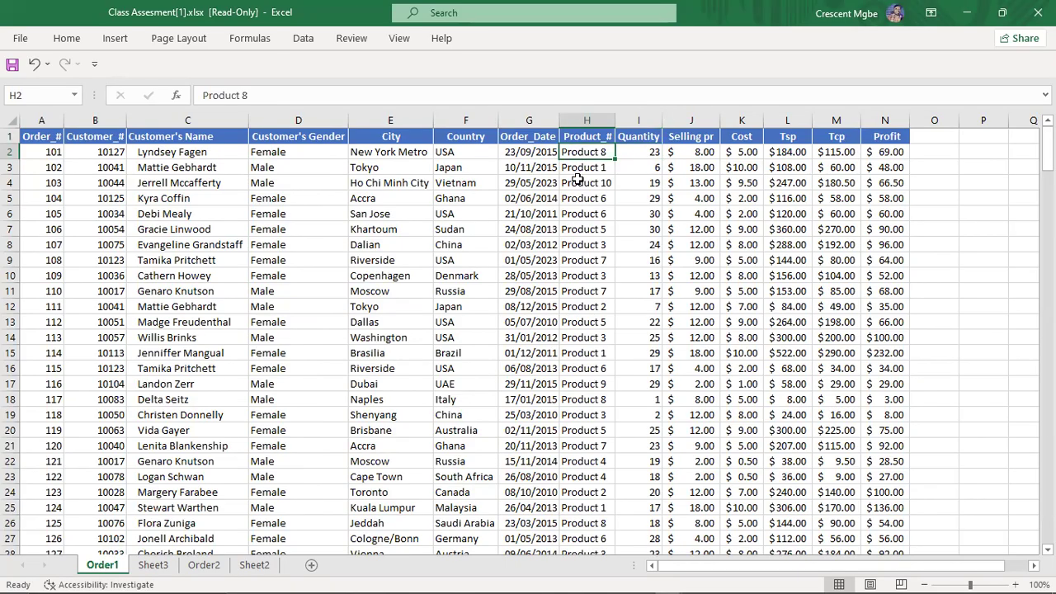
Review the Order table's headers in Sheet3, from Order_# to Quantity, against the matching columns in Order1
click(153, 568)
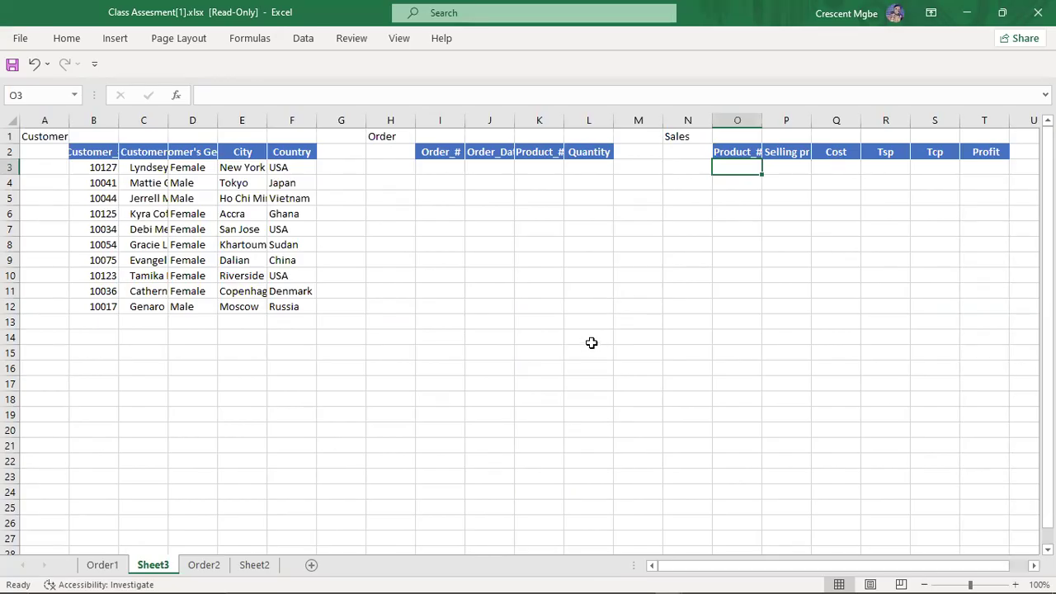
click(585, 155)
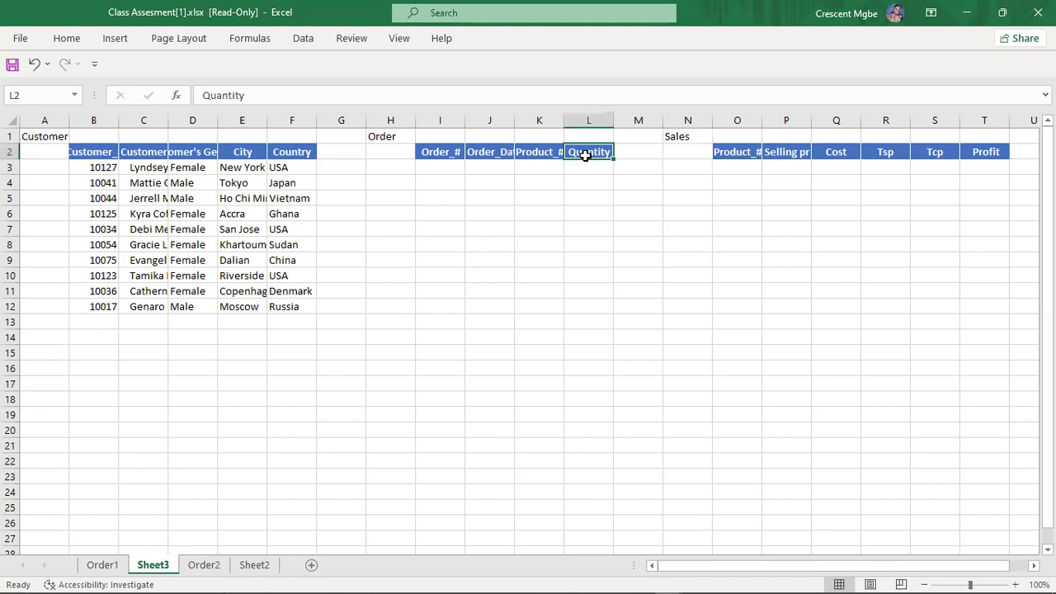
click(444, 154)
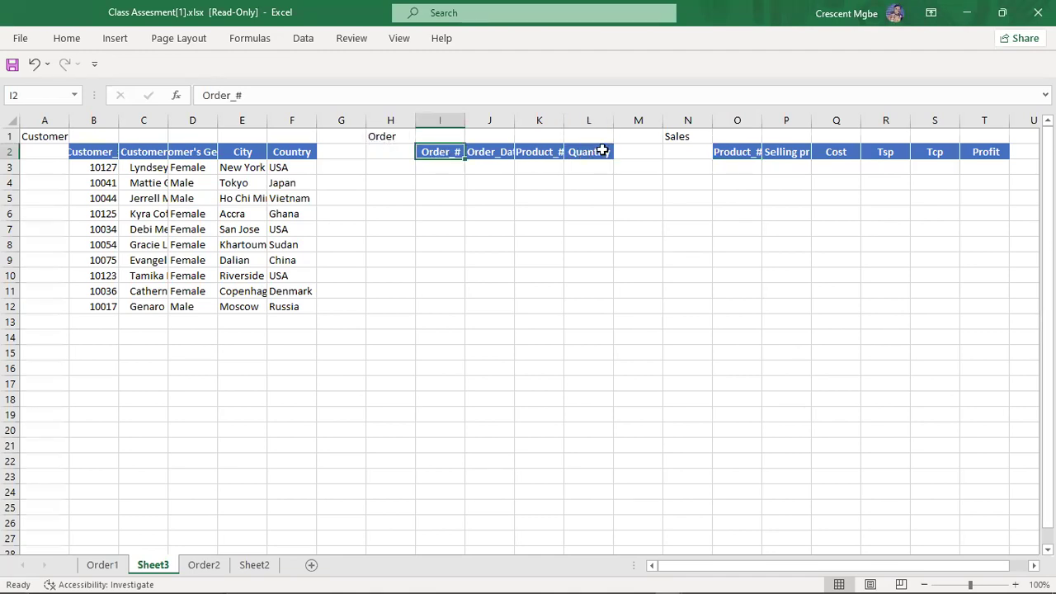
click(103, 566)
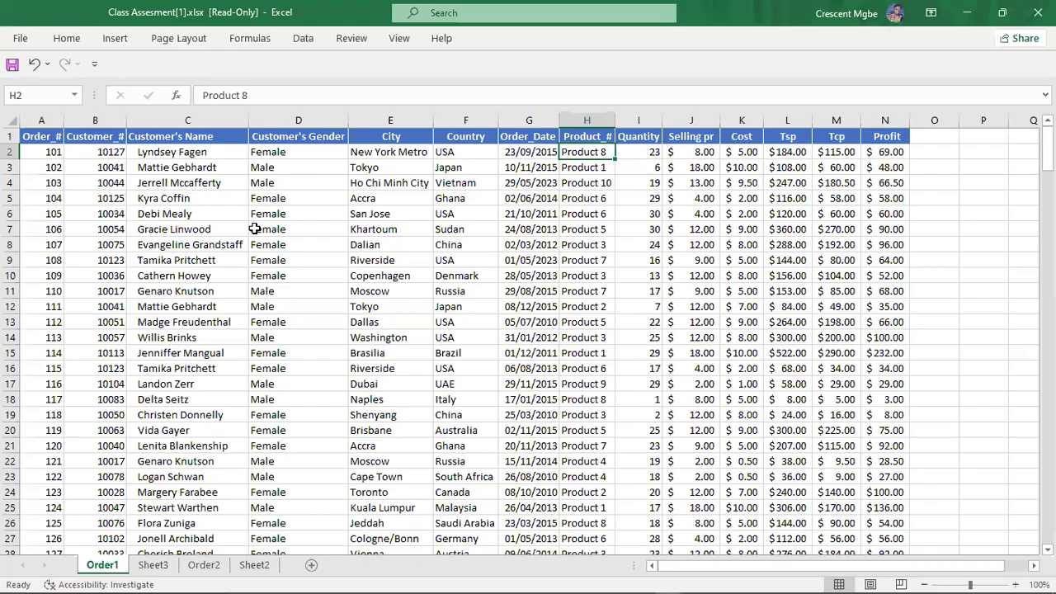
click(153, 565)
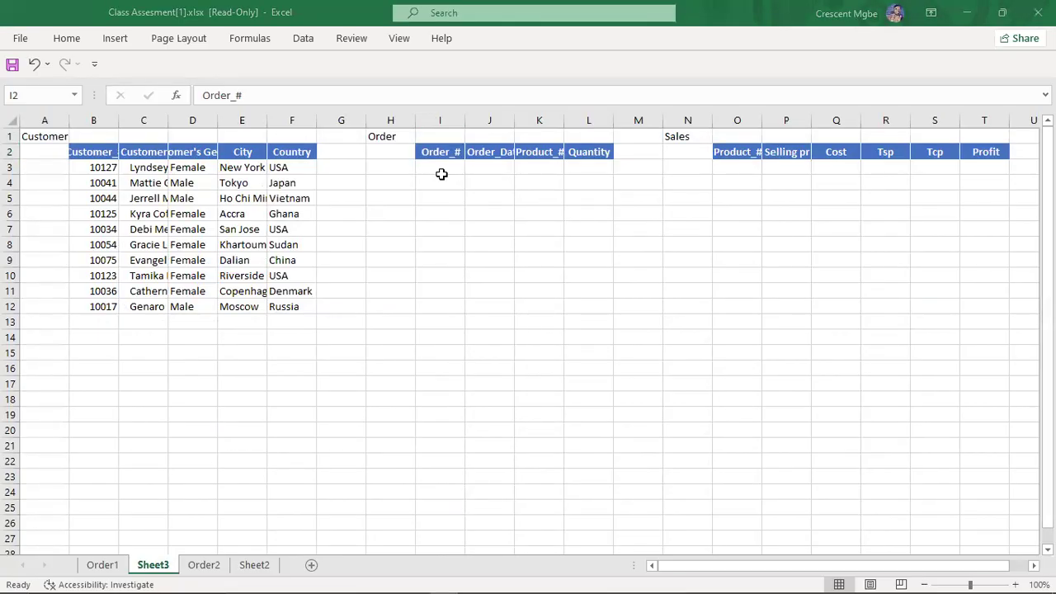
click(271, 380)
click(500, 164)
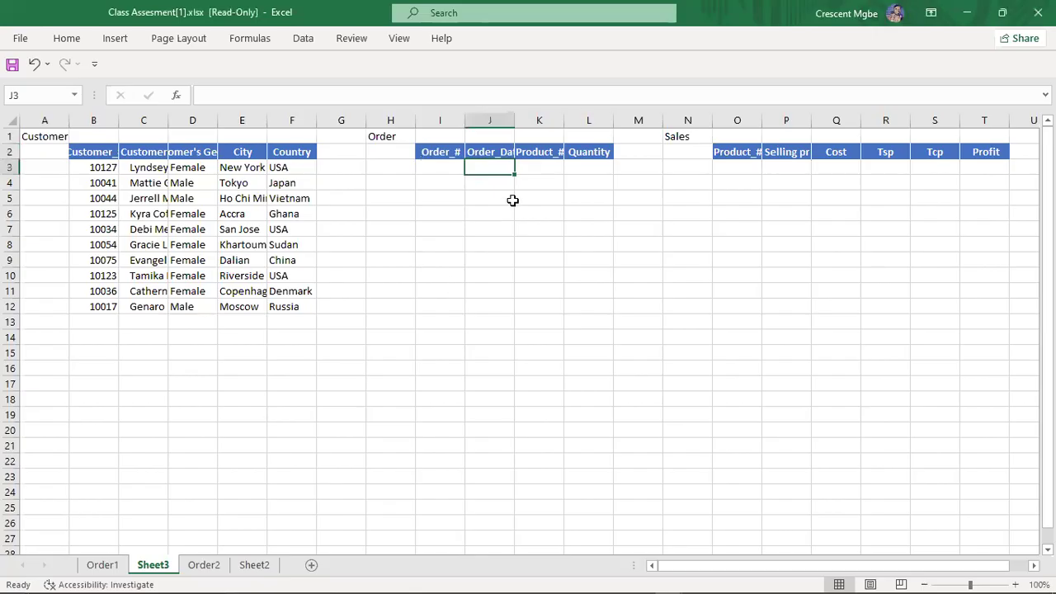
click(533, 169)
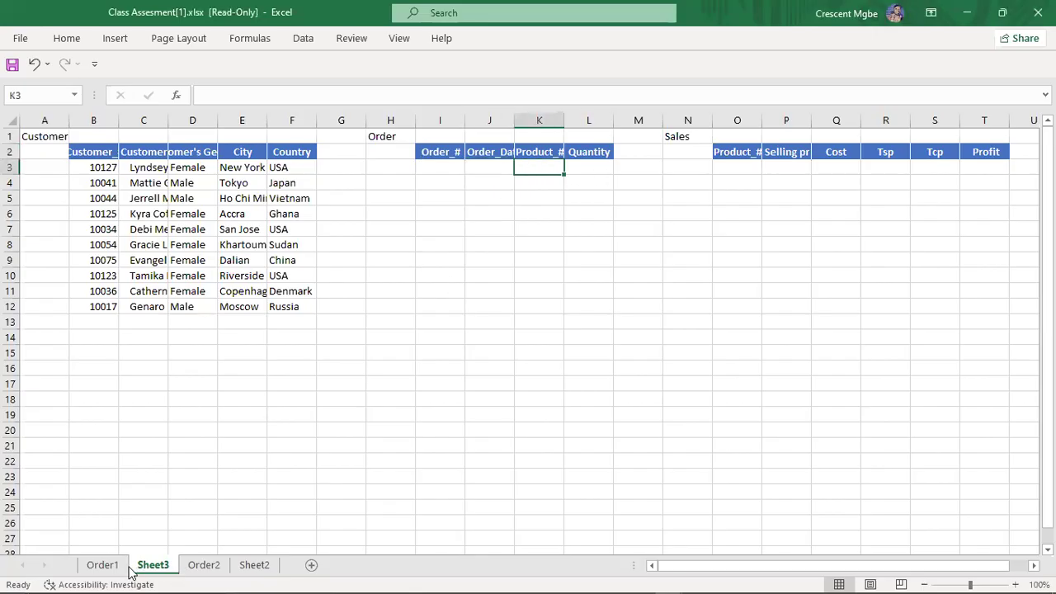
click(102, 567)
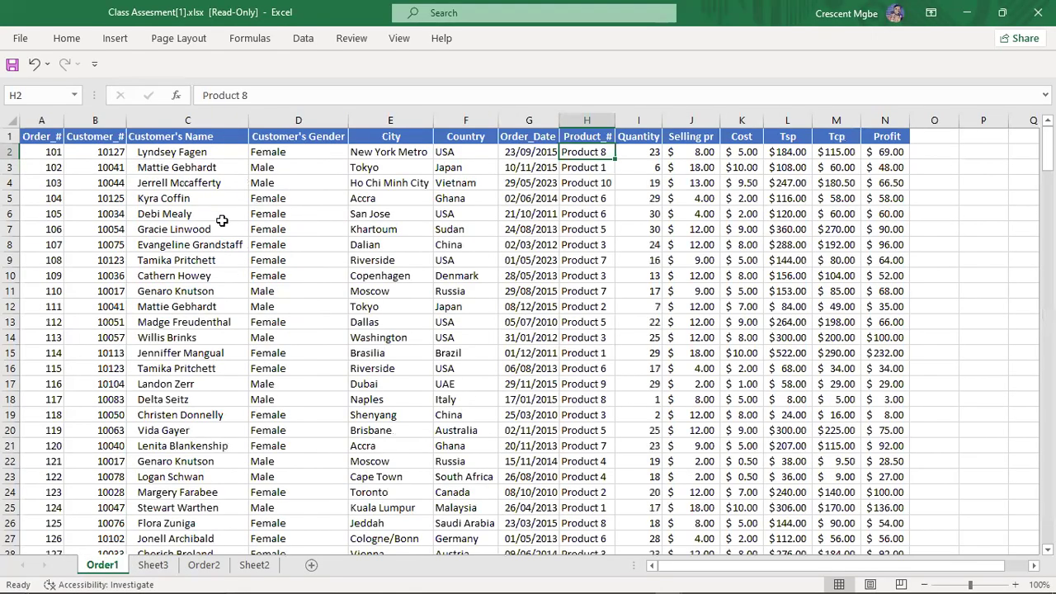
click(49, 151)
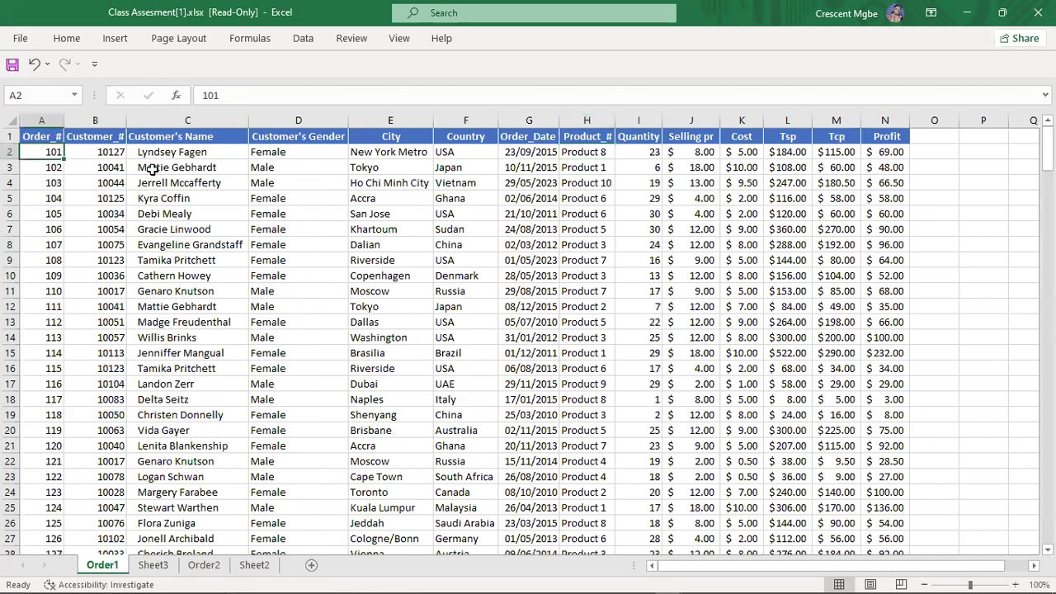
ctrl+click(537, 149)
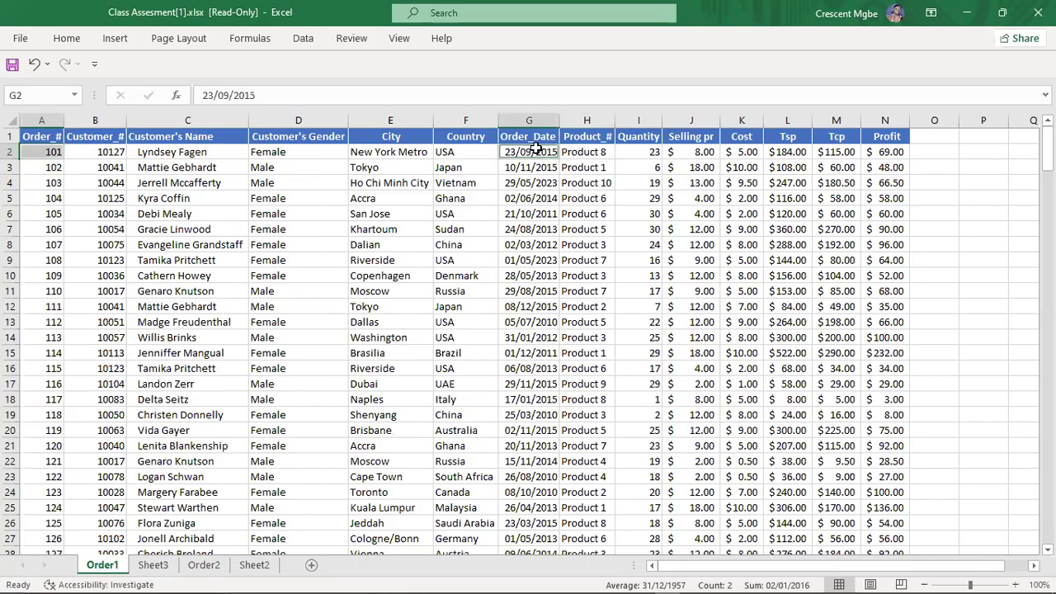
ctrl+click(596, 151)
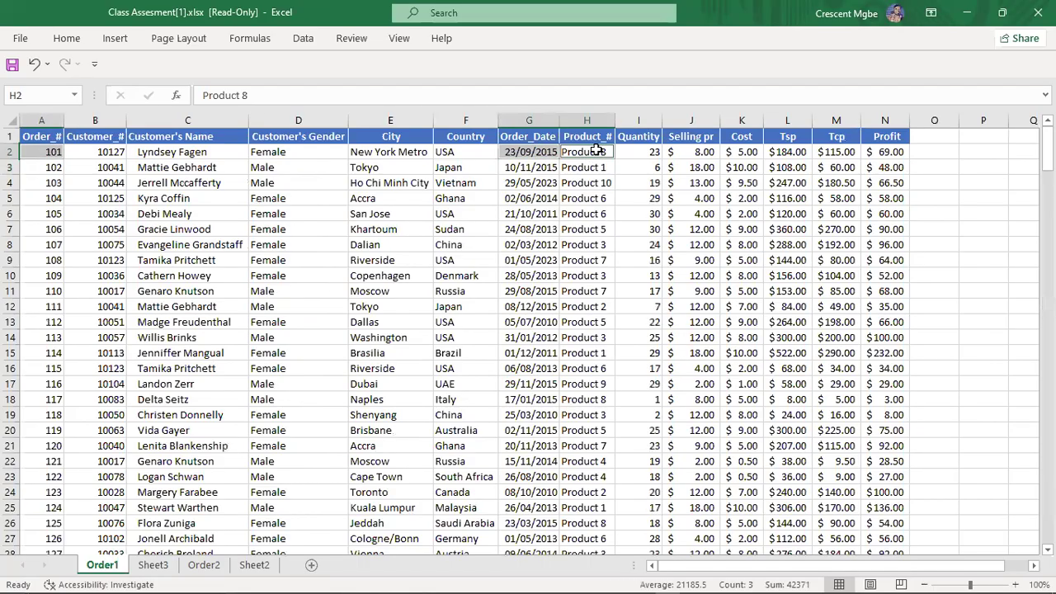
ctrl+click(633, 151)
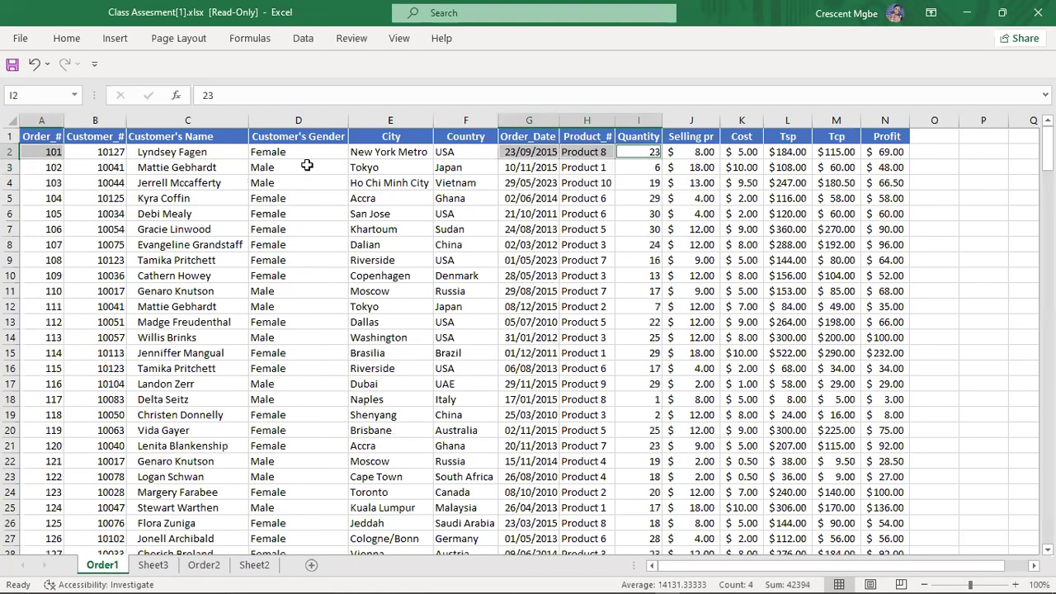
Copy Order_#, Order_Date, Product_# and Quantity (A2:A10 and G2:I10) from Order1 into the Sheet3 Order table starting at cell I3
drag(38, 154, 38, 276)
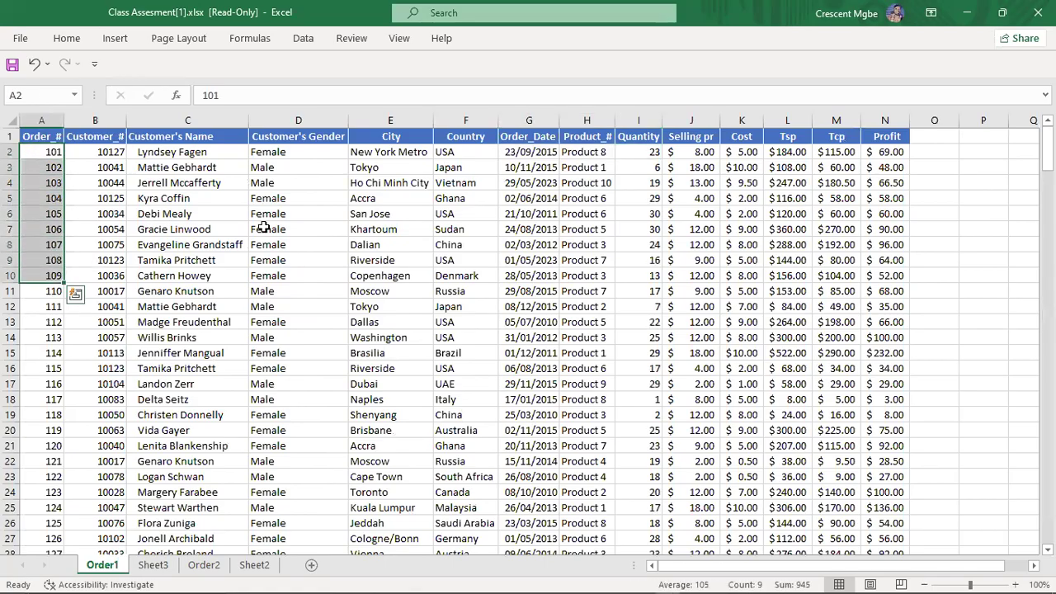
drag(528, 151, 526, 266)
drag(590, 153, 593, 269)
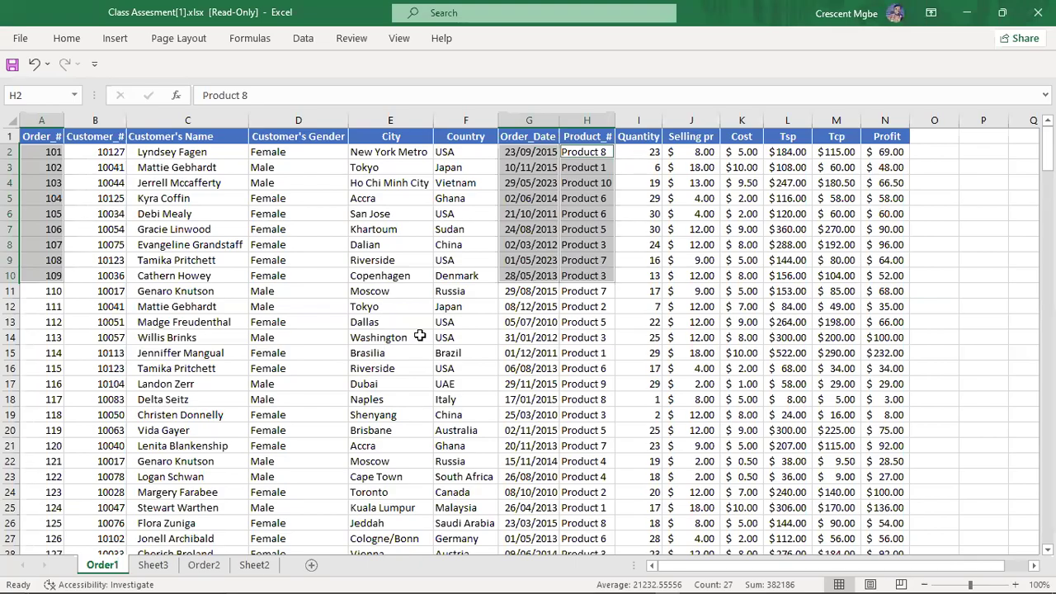
click(154, 566)
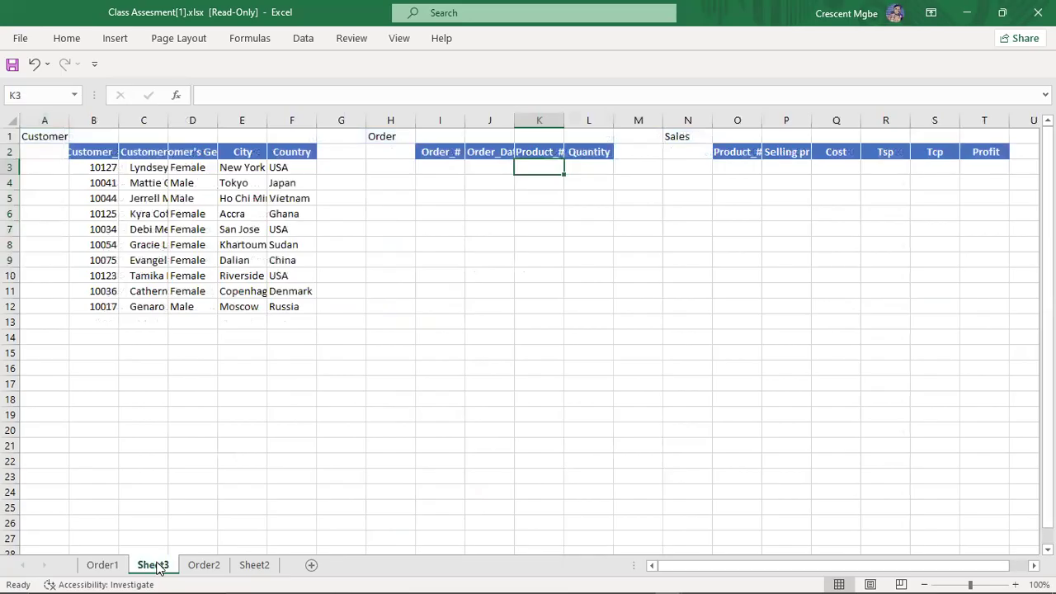
click(102, 566)
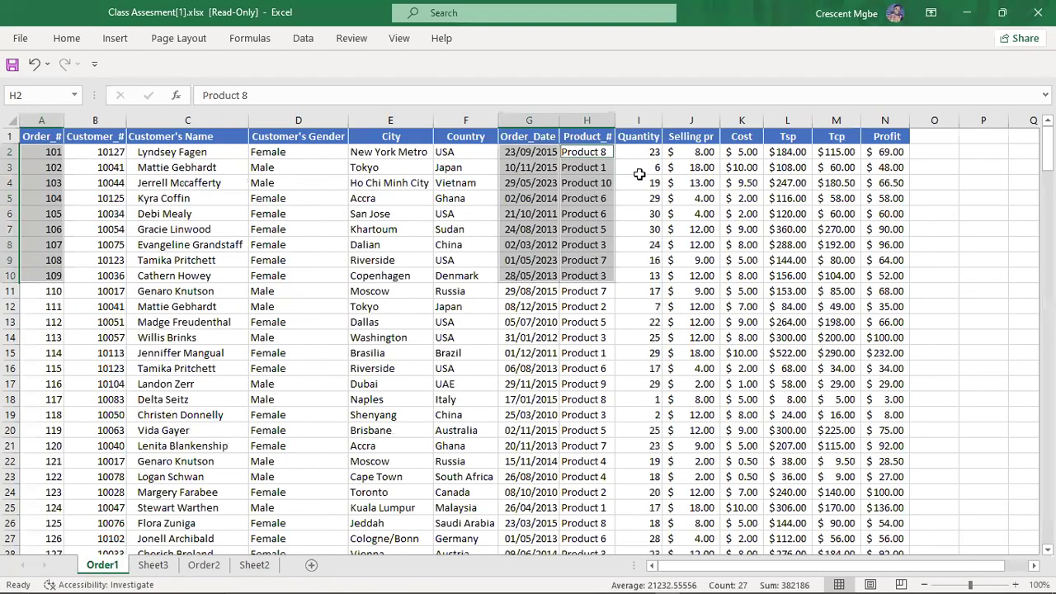
drag(646, 152, 648, 274)
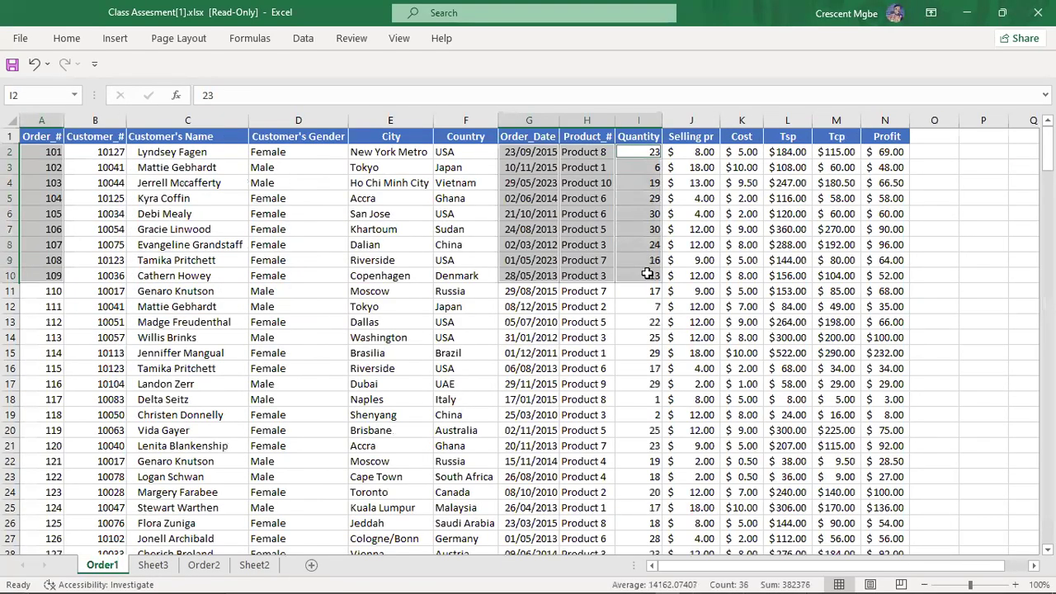
key(ctrl+c)
click(153, 565)
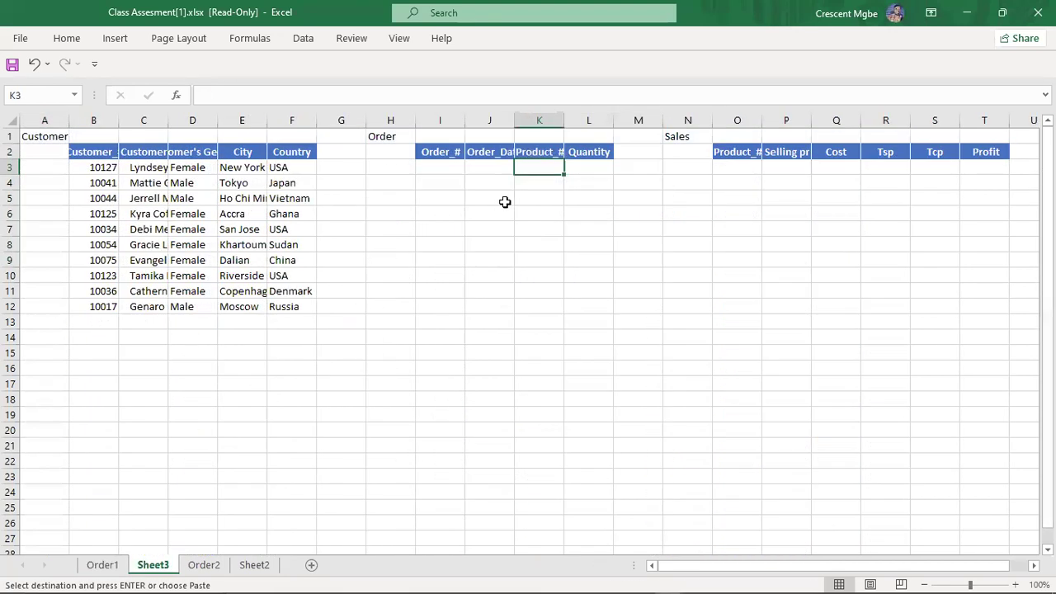
click(438, 168)
key(ctrl+v)
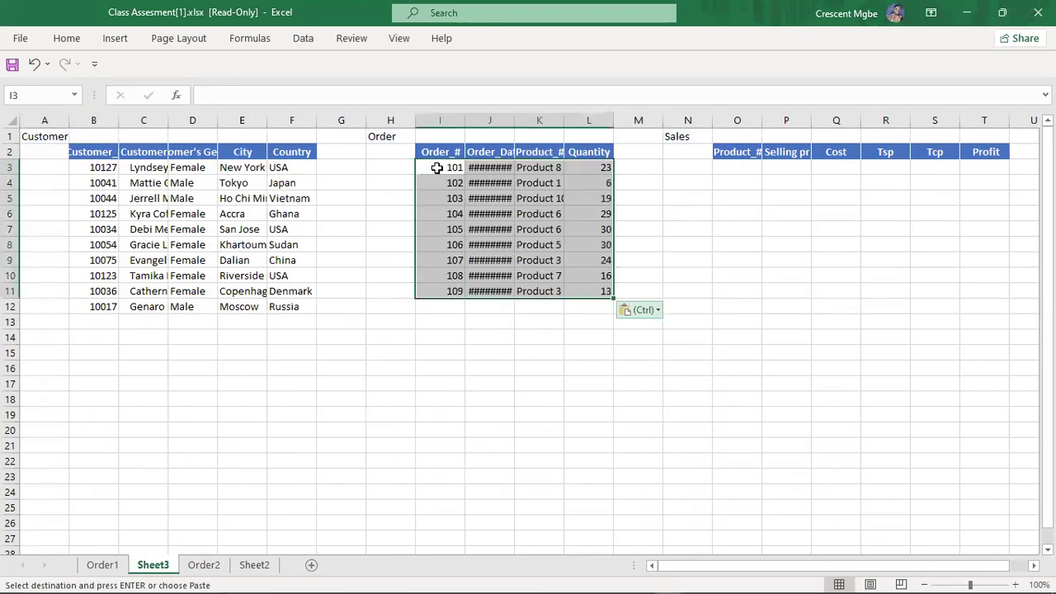
key(ctrl)
key(ctrl)
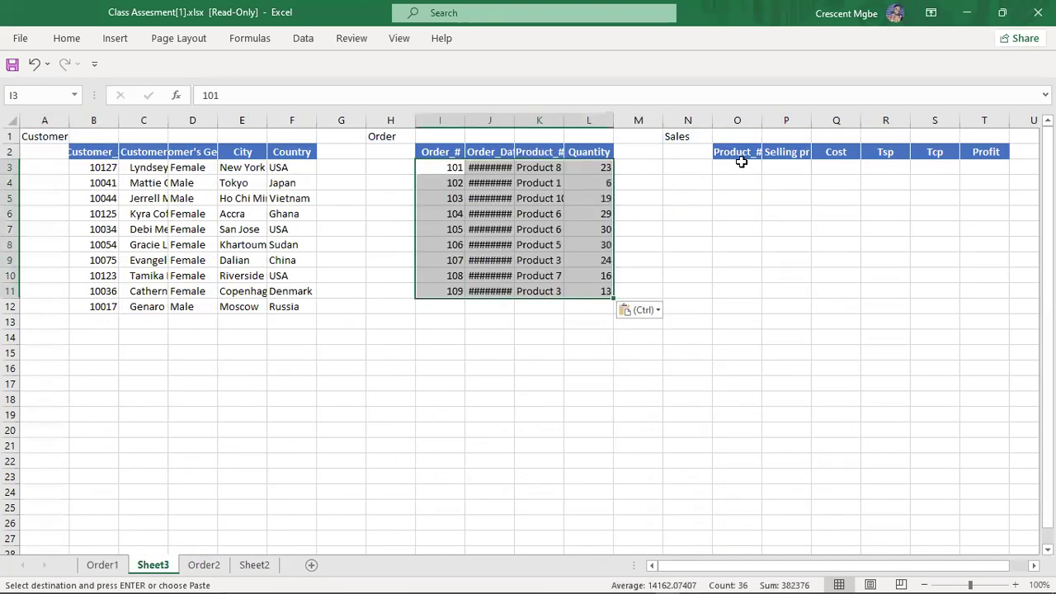
Copy Product_# (H2:H10) and Selling pr through Profit (J2:N10) from Order1 into the Sheet3 Sales table starting at cell O3
click(741, 165)
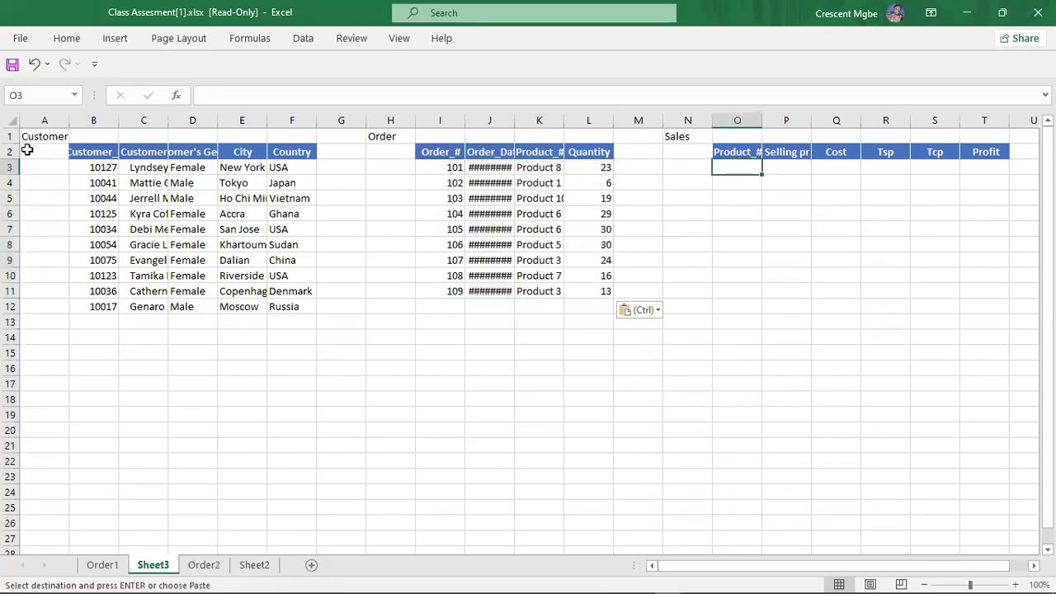
click(97, 565)
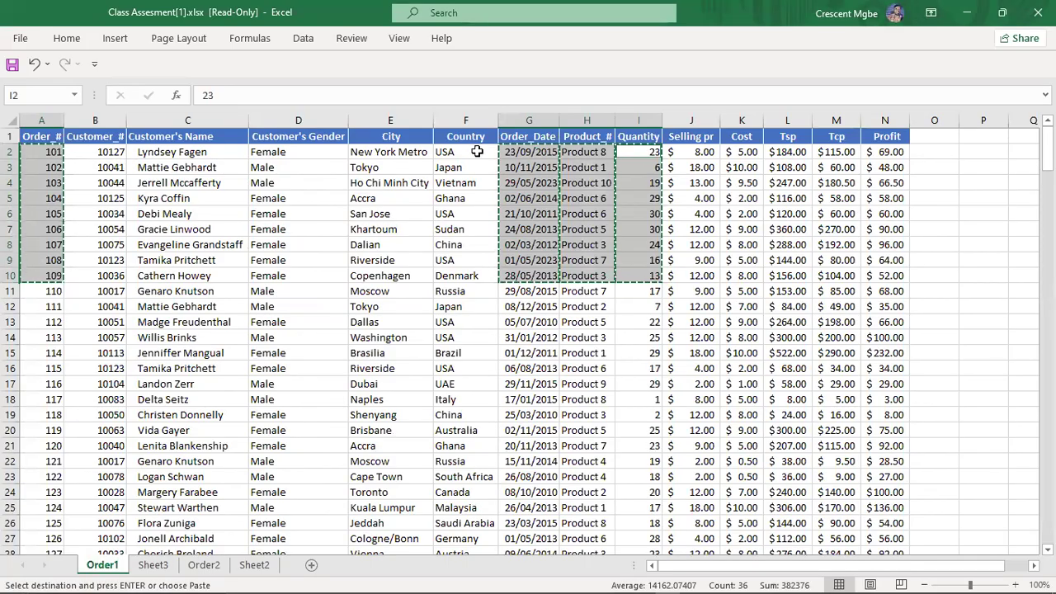
click(596, 167)
key(Escape)
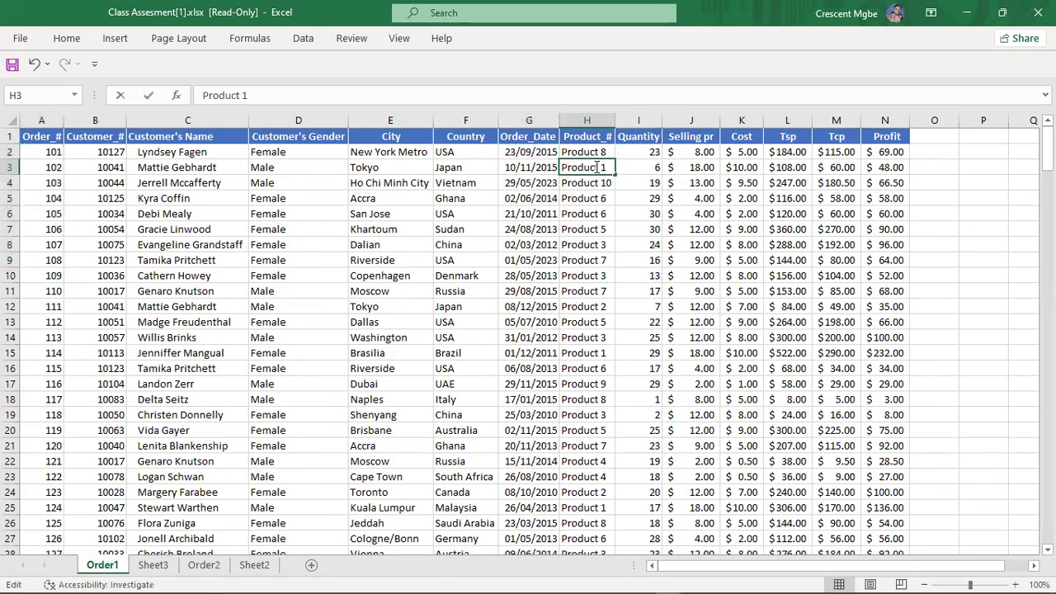
click(591, 152)
mouse_move(591, 152)
mouse_down()
mouse_move(588, 265)
mouse_move(582, 154)
mouse_up()
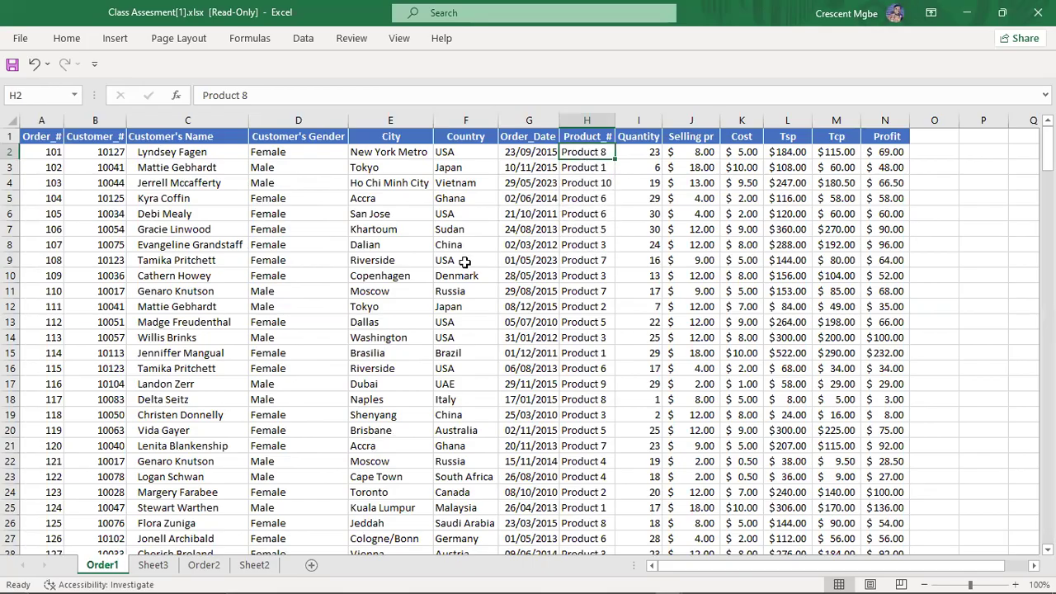
key(ctrl+shift+Down)
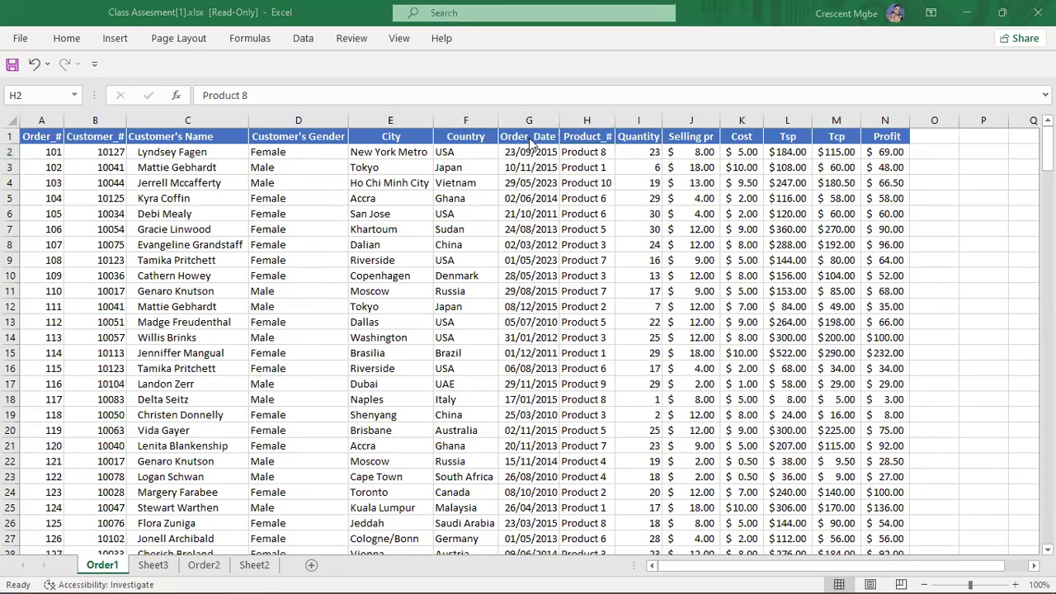
click(590, 149)
drag(583, 149, 586, 269)
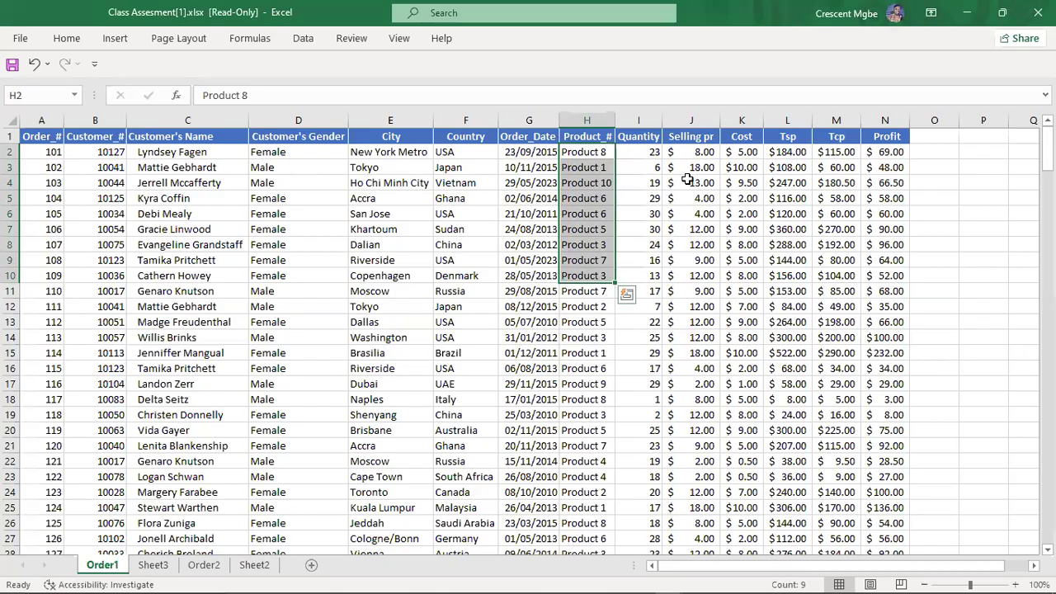
drag(675, 150, 886, 276)
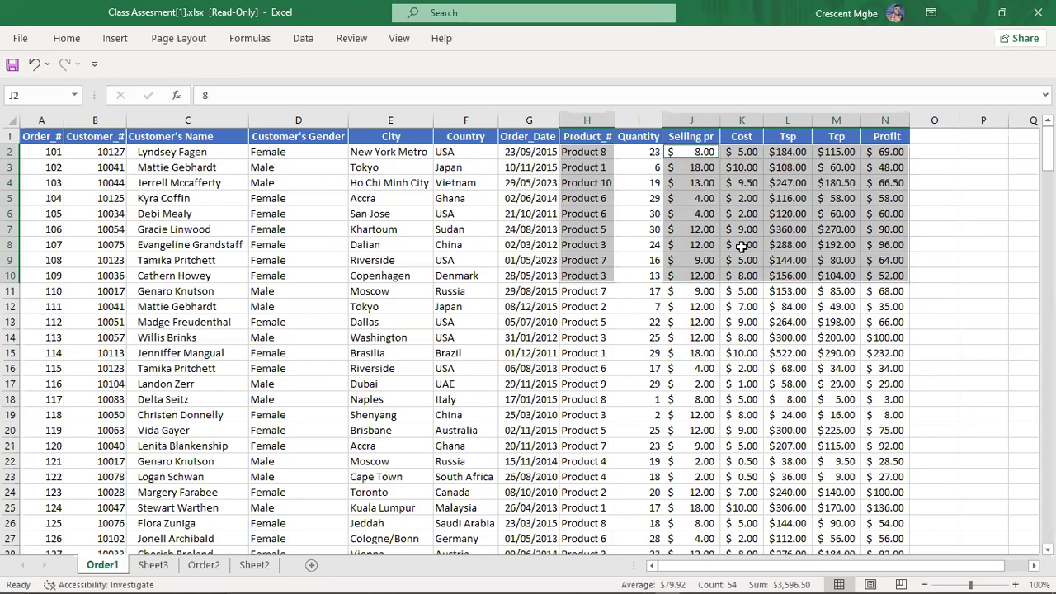
key(ctrl+c)
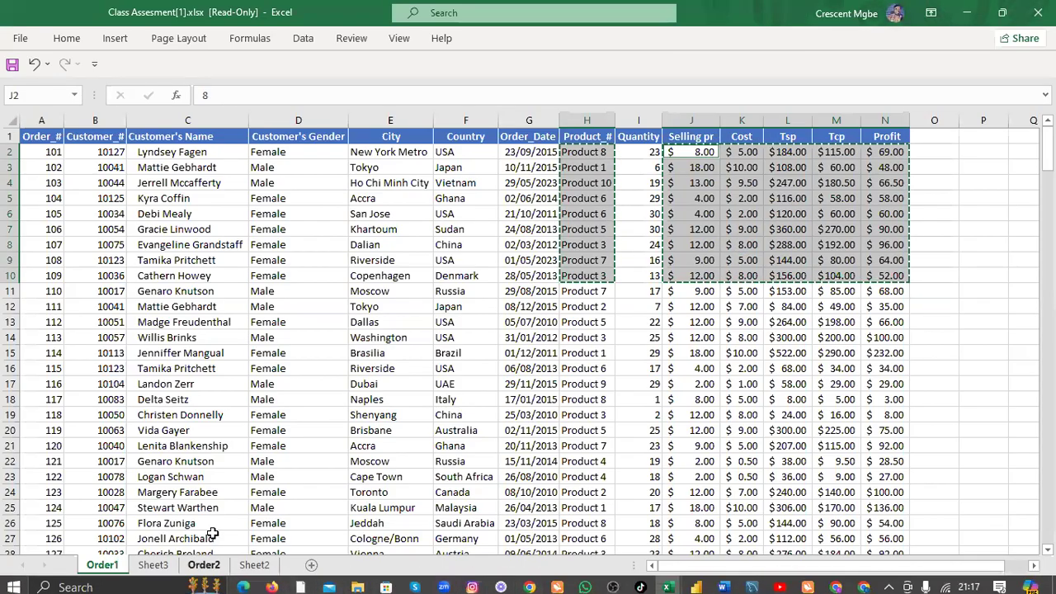
click(153, 566)
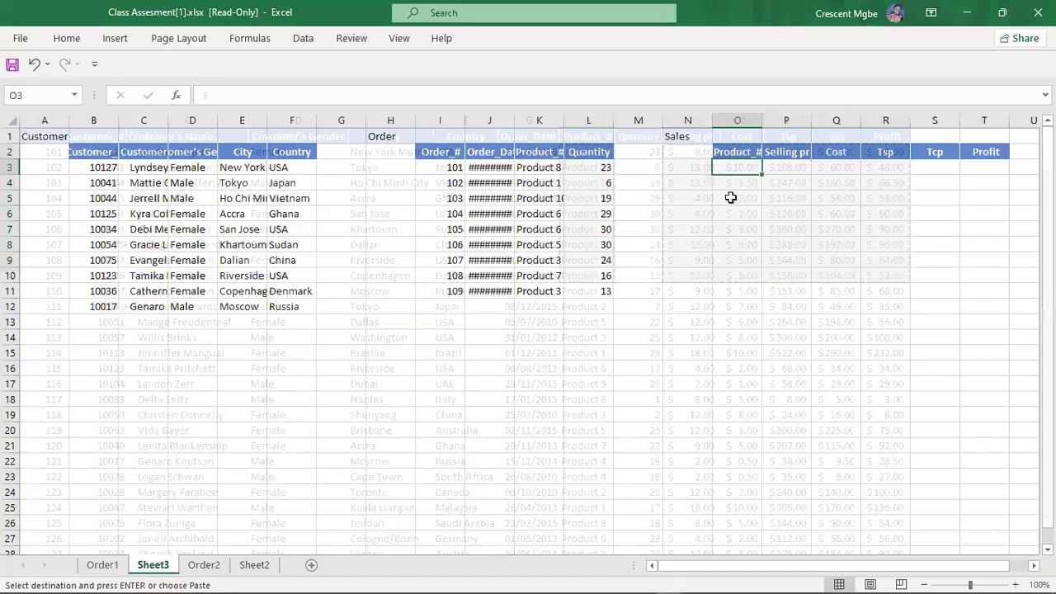
key(ctrl+v)
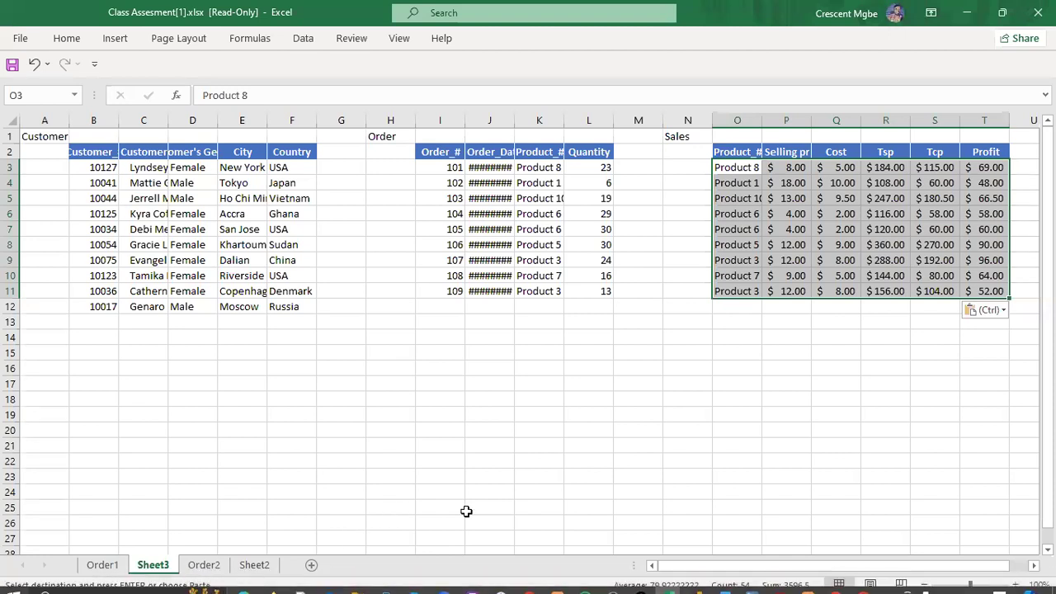
click(575, 376)
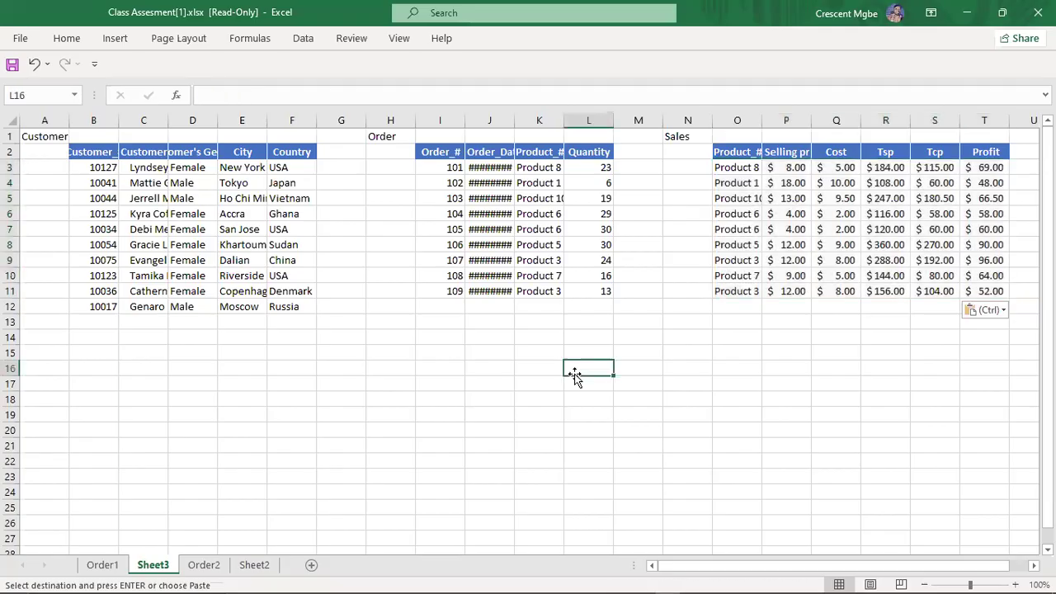
Autofit all column widths in Sheet3 so the headers, names and order dates display in full
click(486, 188)
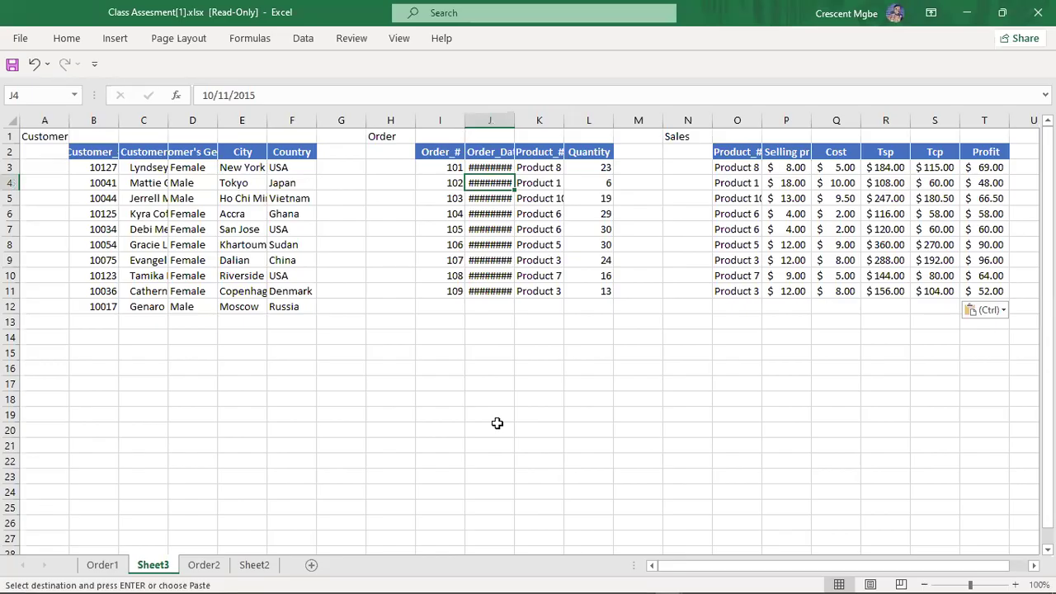
key(alt+Tab)
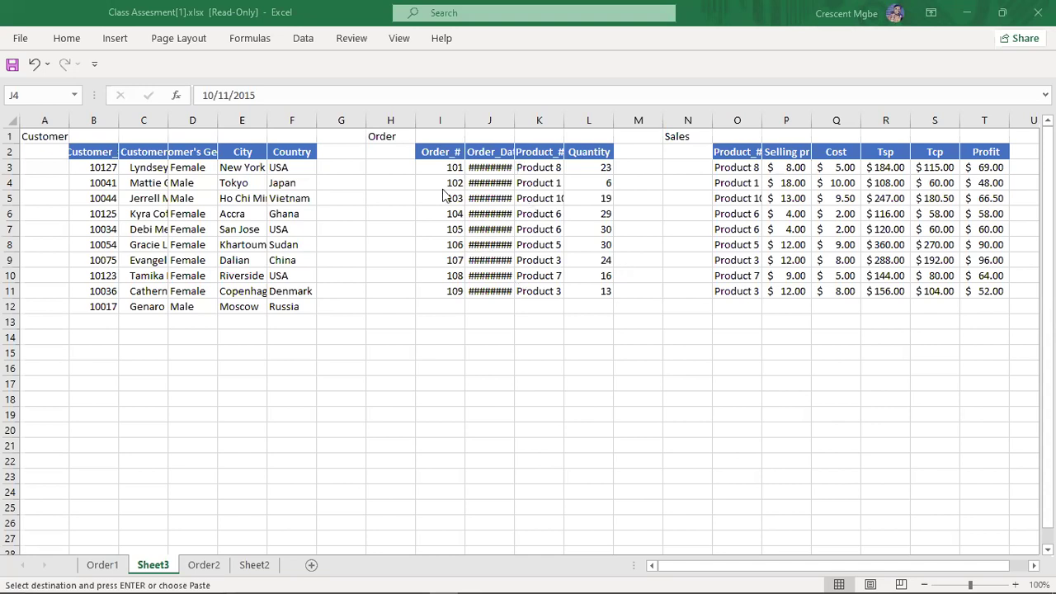
click(149, 147)
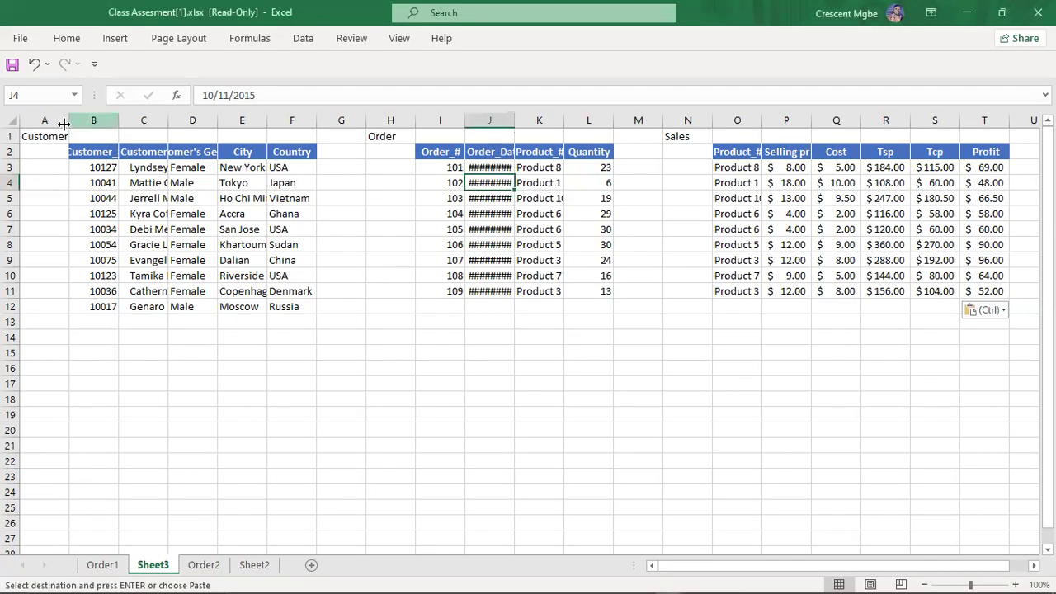
click(7, 123)
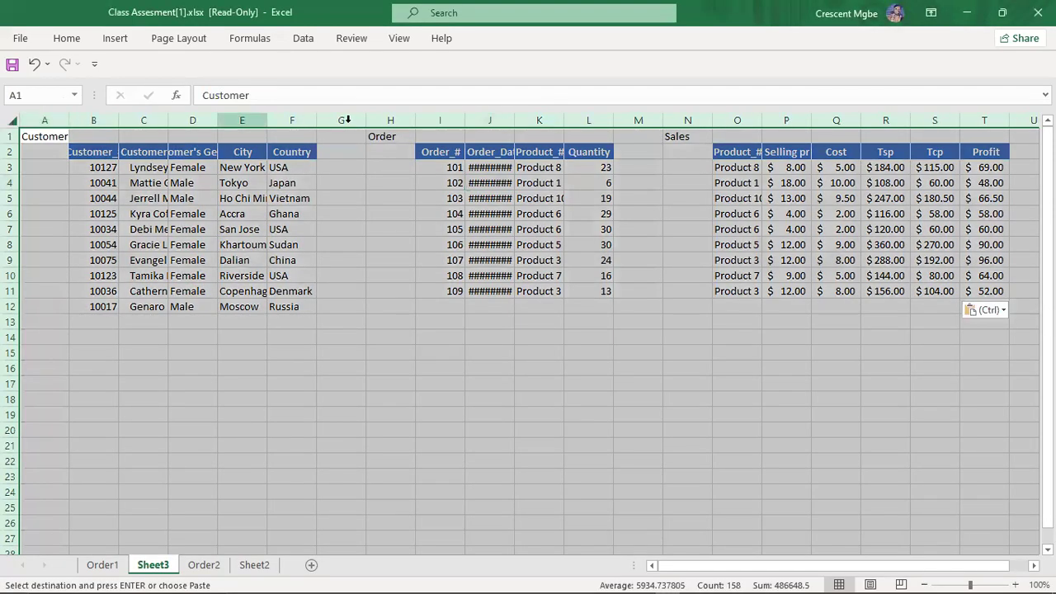
double_click(413, 118)
click(515, 389)
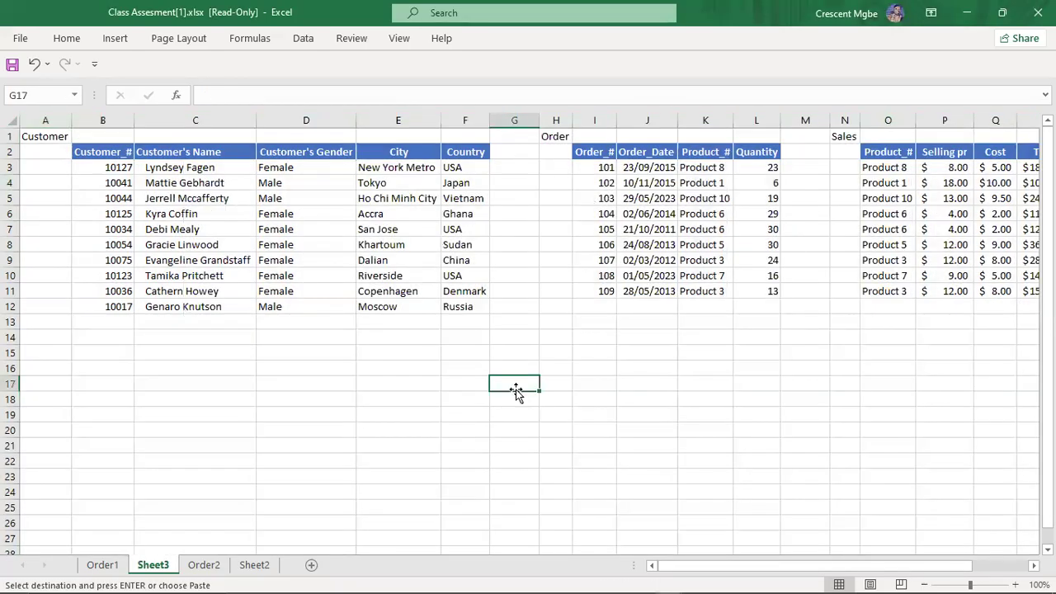
Zoom Sheet3 out to 86% and autofit all its column widths again
drag(721, 570, 763, 575)
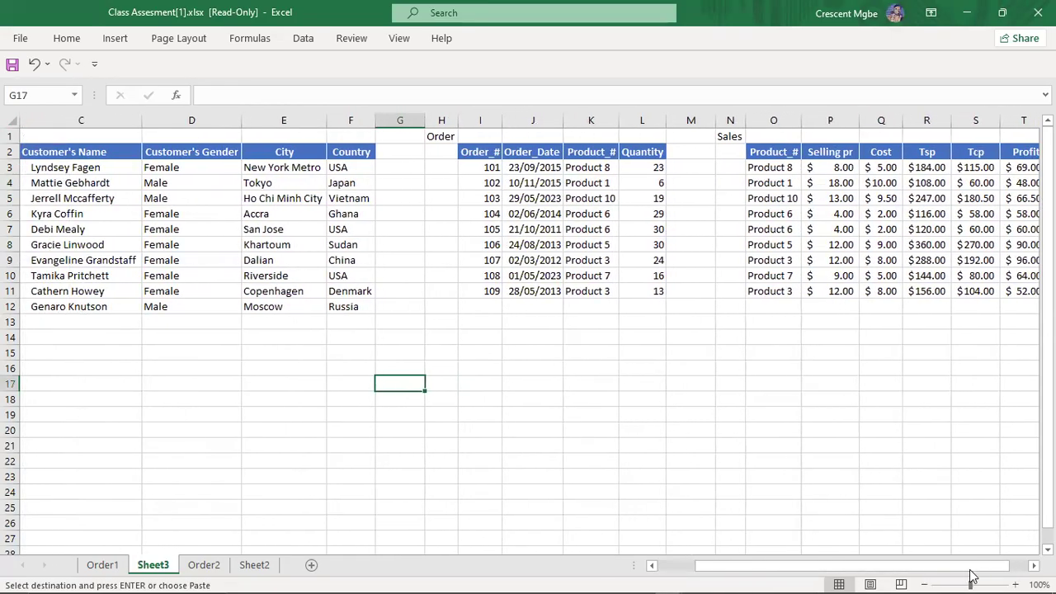
mouse_move(971, 583)
mouse_down()
mouse_move(957, 584)
mouse_move(967, 583)
mouse_up()
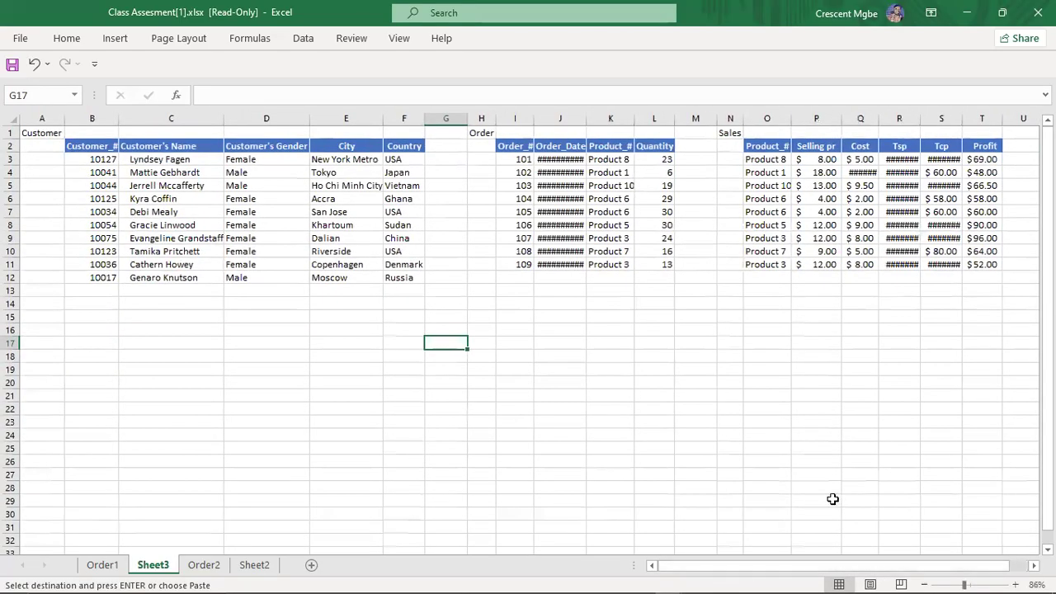
click(10, 117)
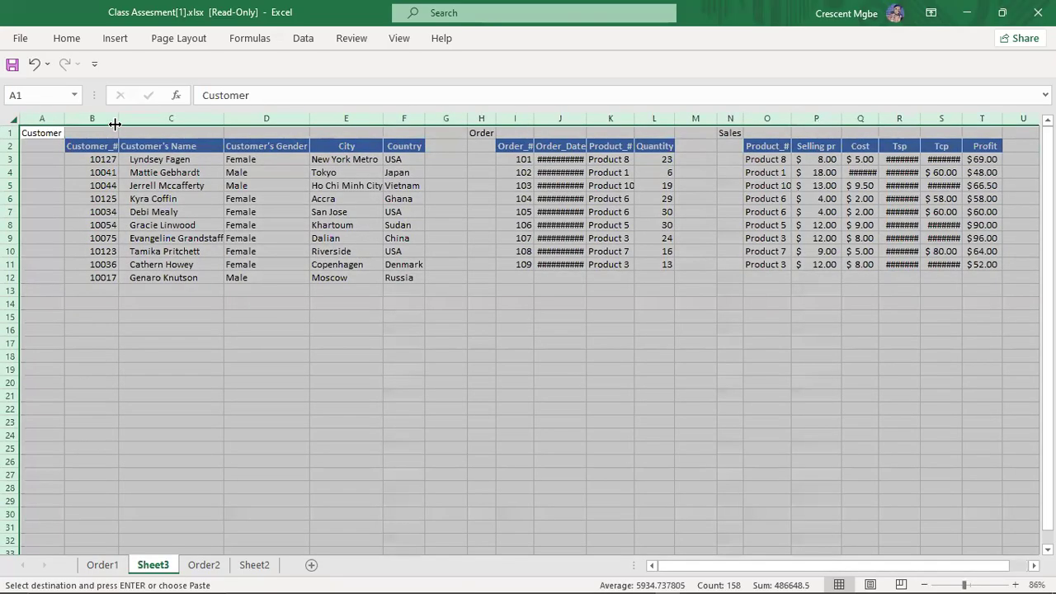
double_click(119, 118)
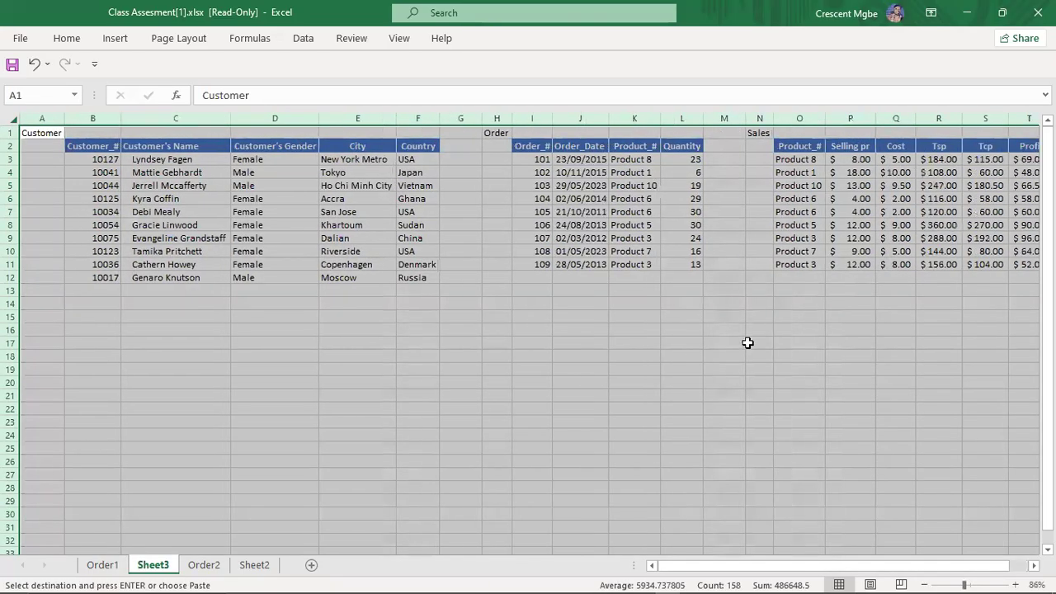
drag(879, 572, 882, 571)
click(885, 386)
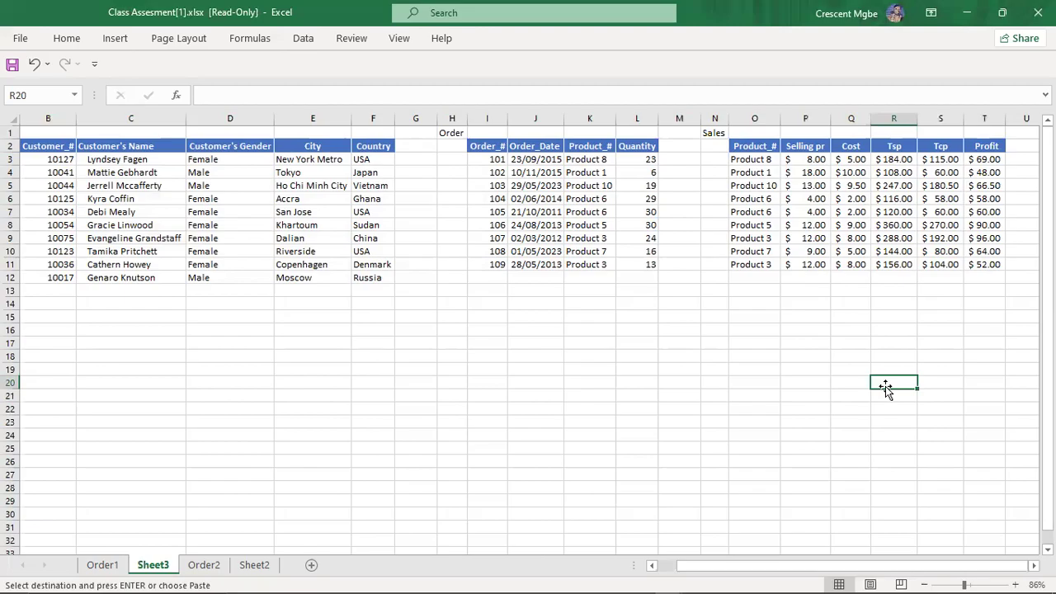
Review the Order1 records from the last row back up to the first rows
click(102, 565)
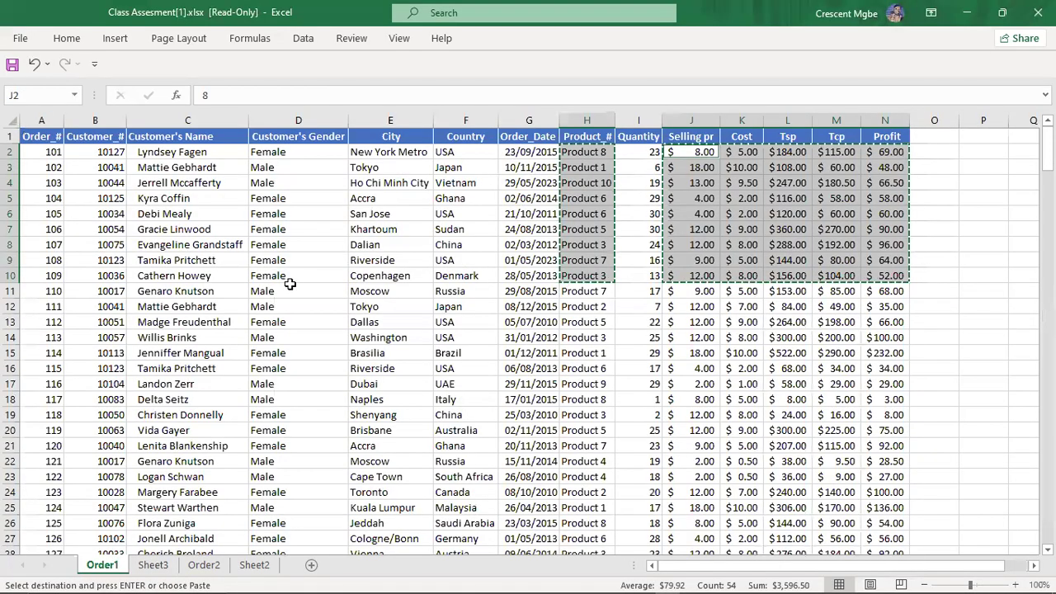
click(291, 284)
key(ctrl+Down)
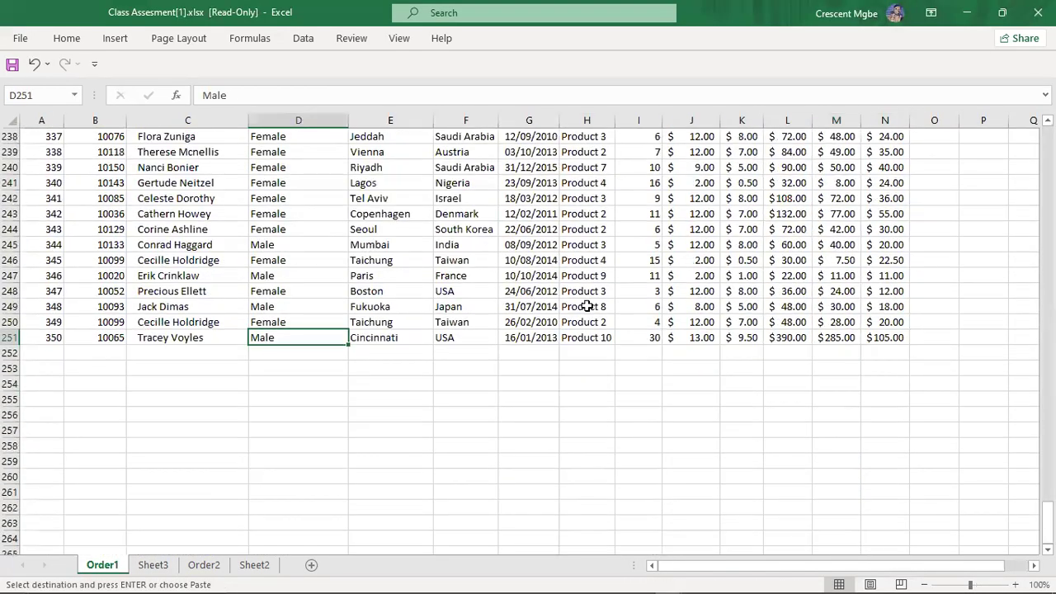
scroll(587, 306, up, 20)
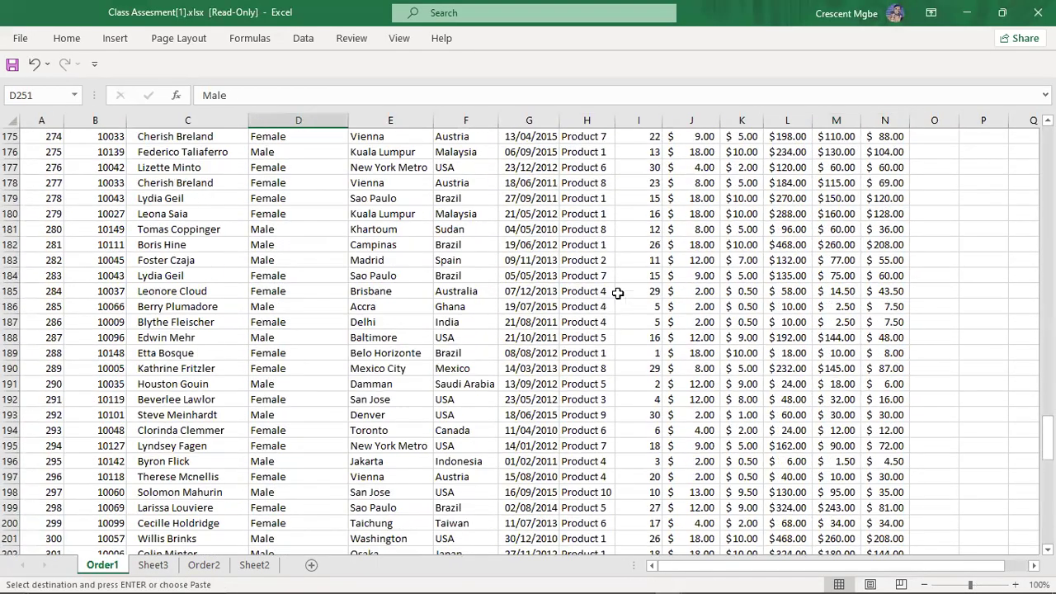
scroll(617, 293, up, 20)
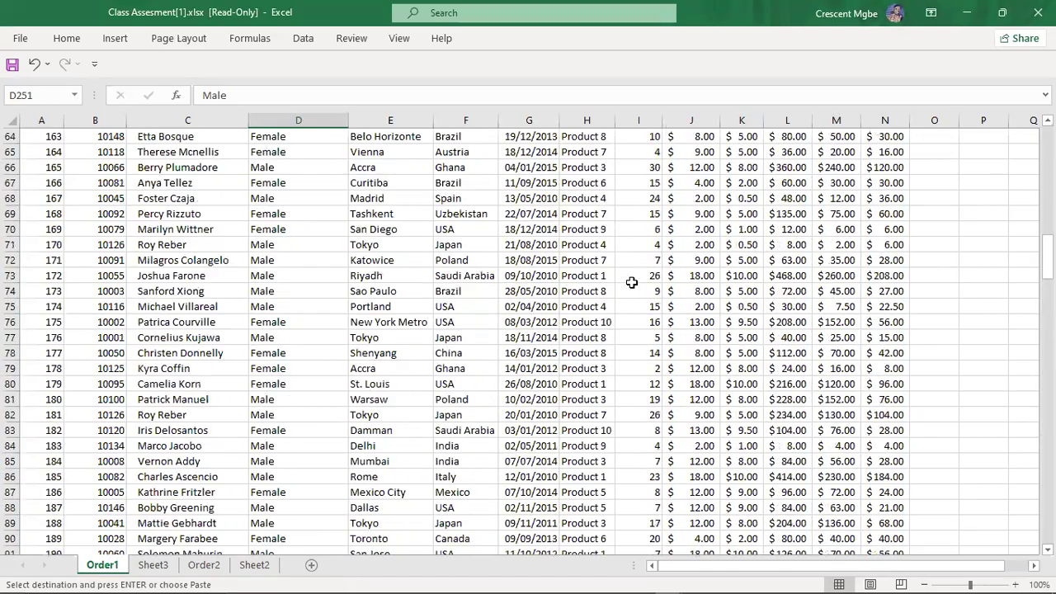
drag(1047, 252, 1047, 136)
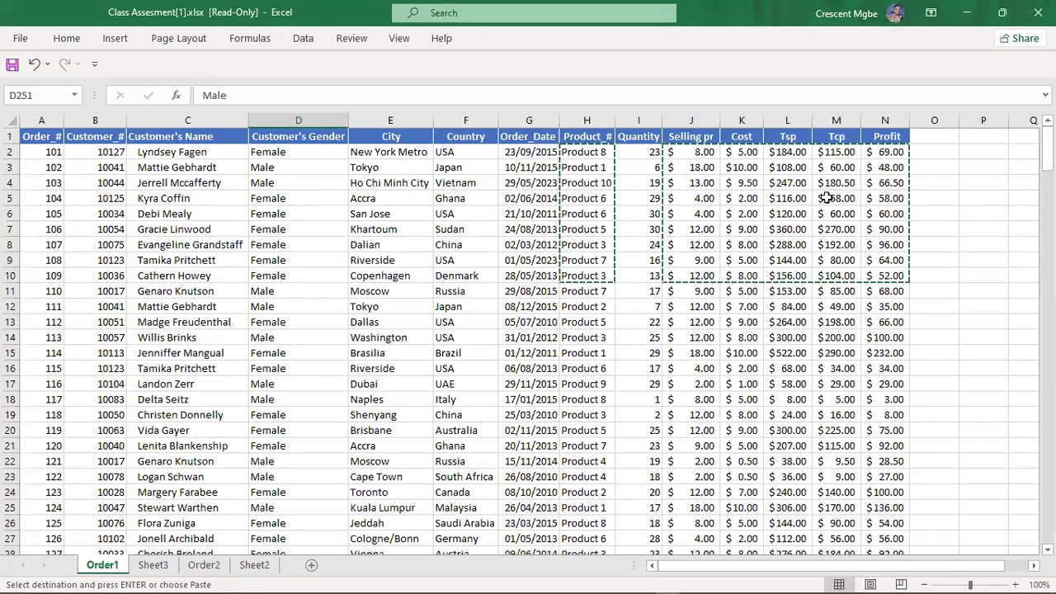
click(629, 308)
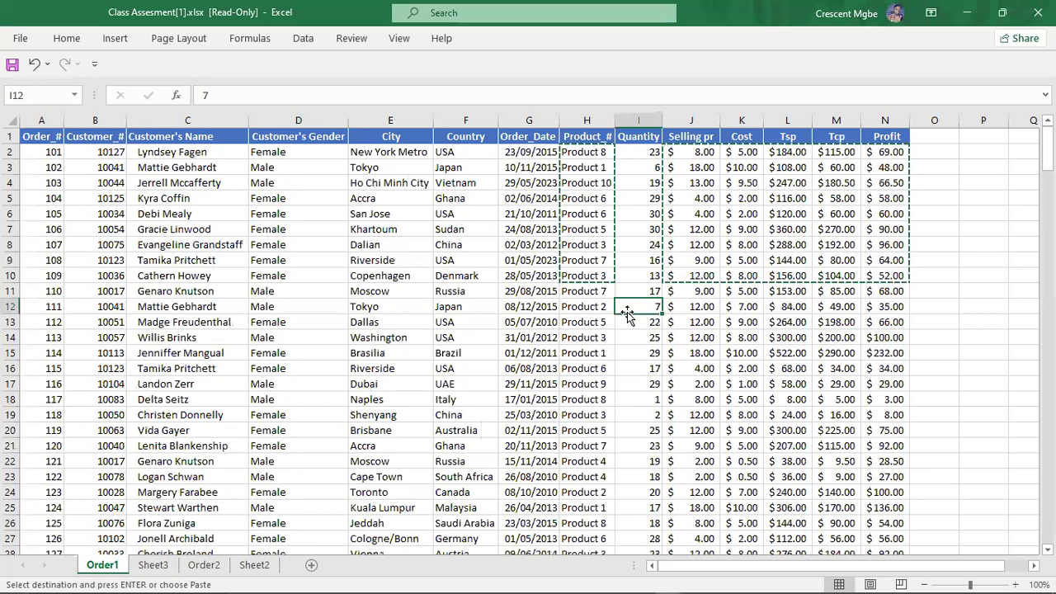
Compare the Order1 source records with the Order and Sales tables on Sheet3
click(432, 273)
click(475, 257)
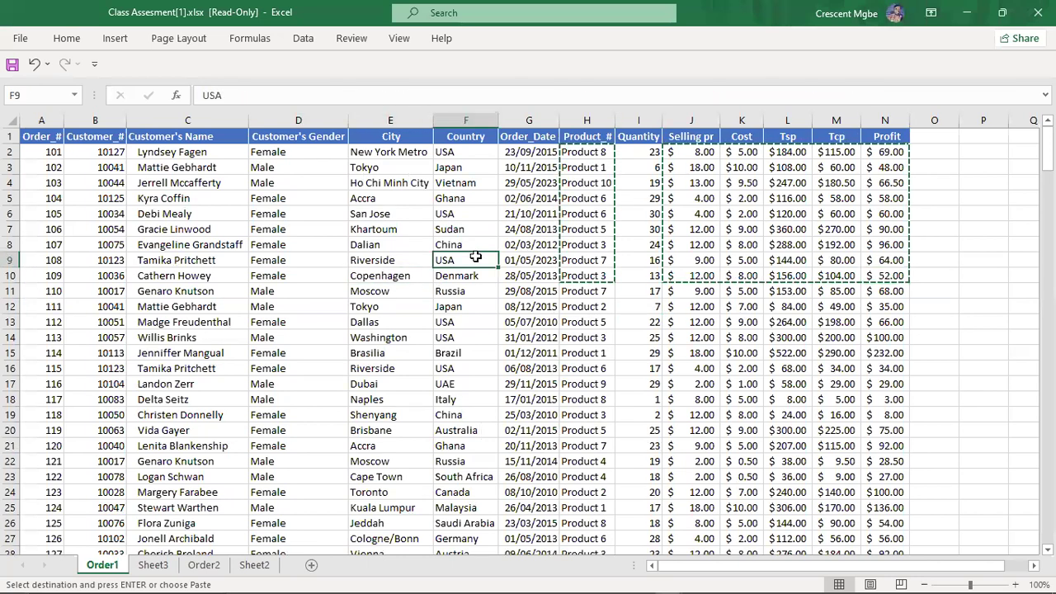
double_click(475, 257)
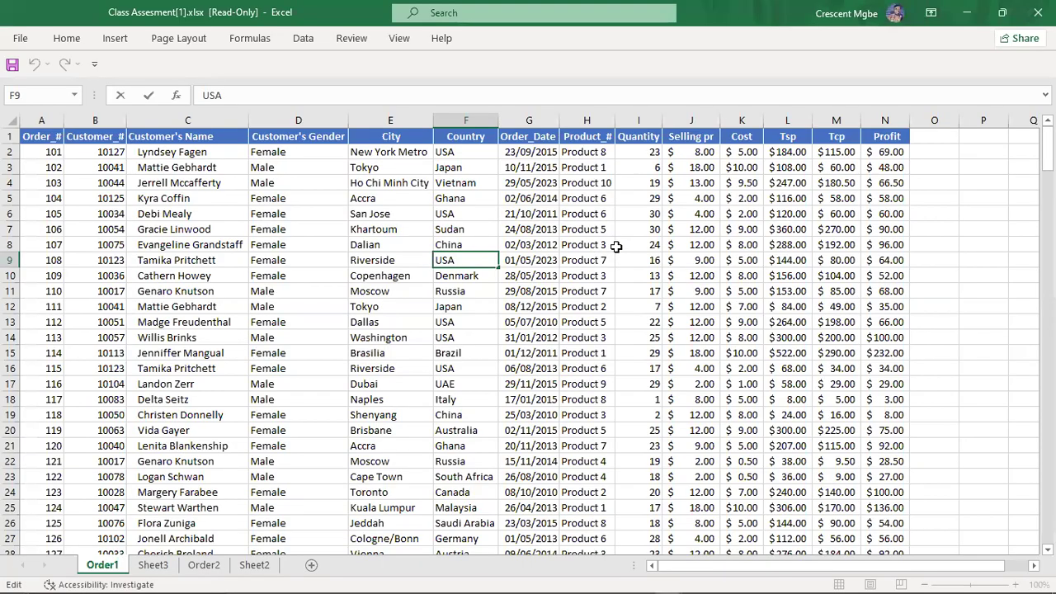
click(580, 246)
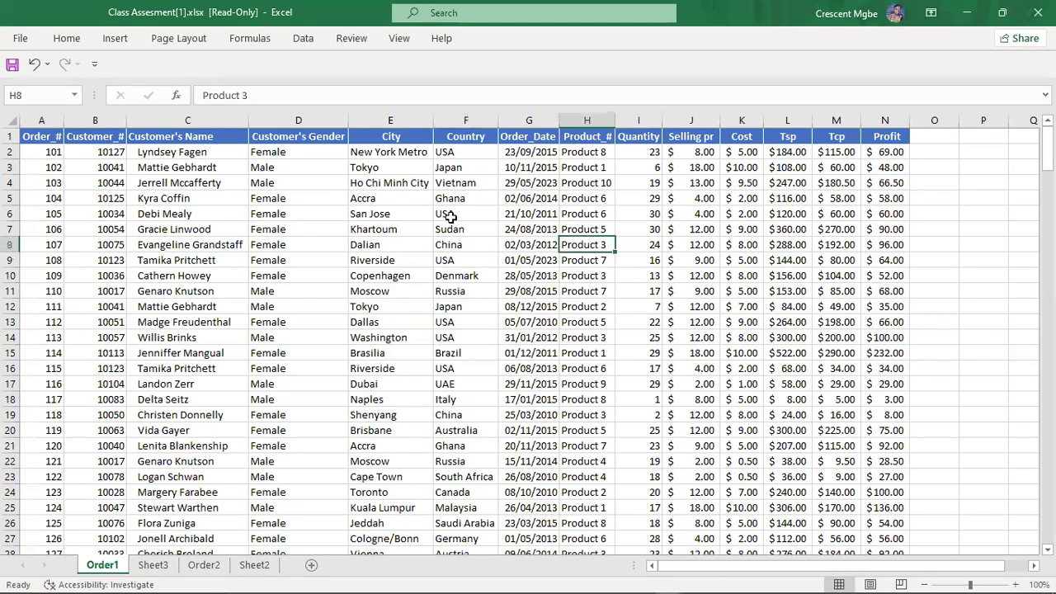
click(163, 565)
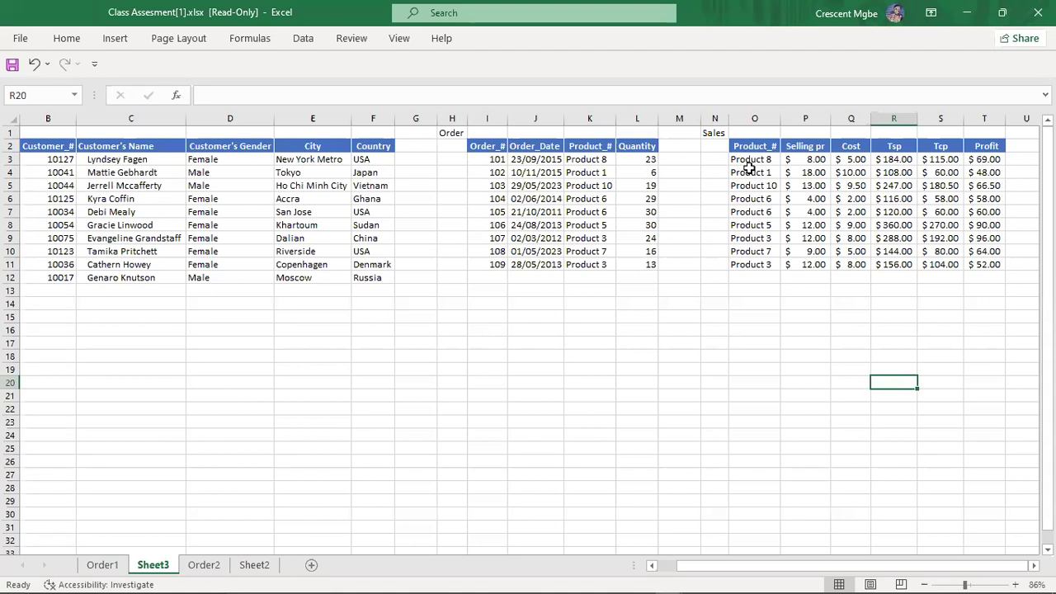
click(815, 161)
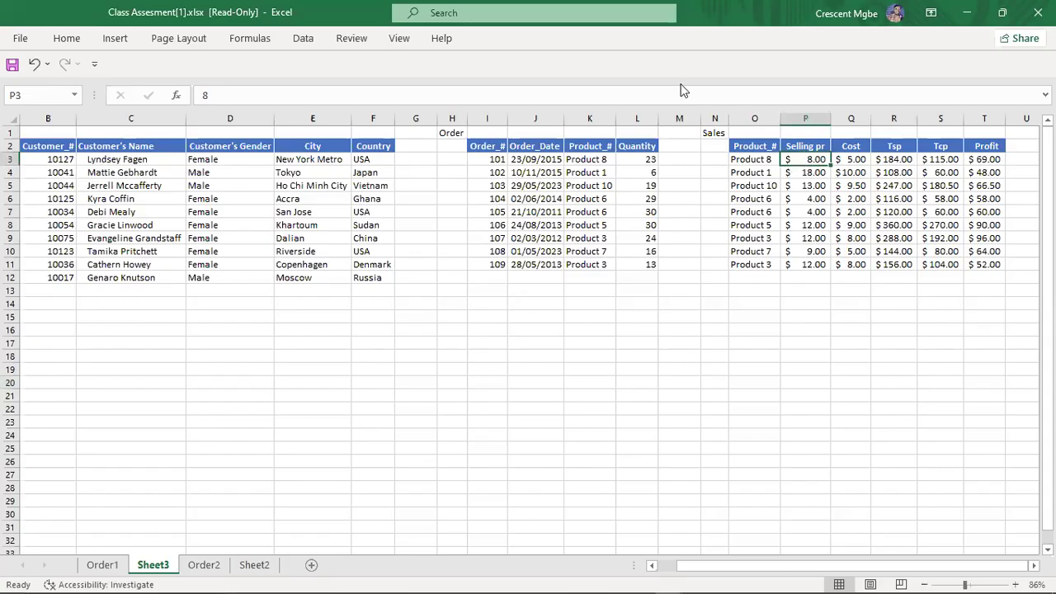
click(538, 162)
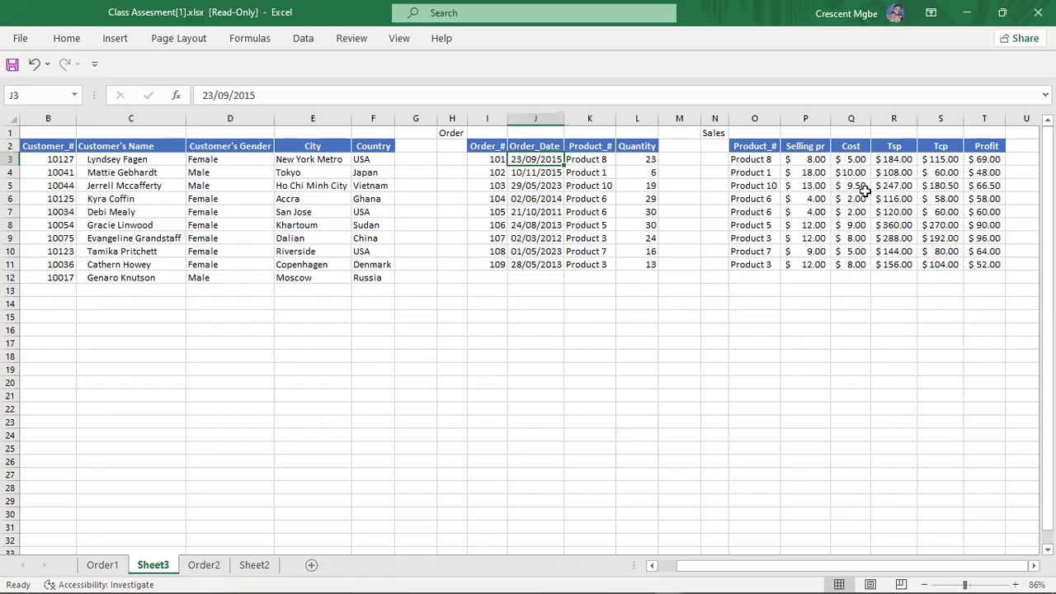
click(484, 332)
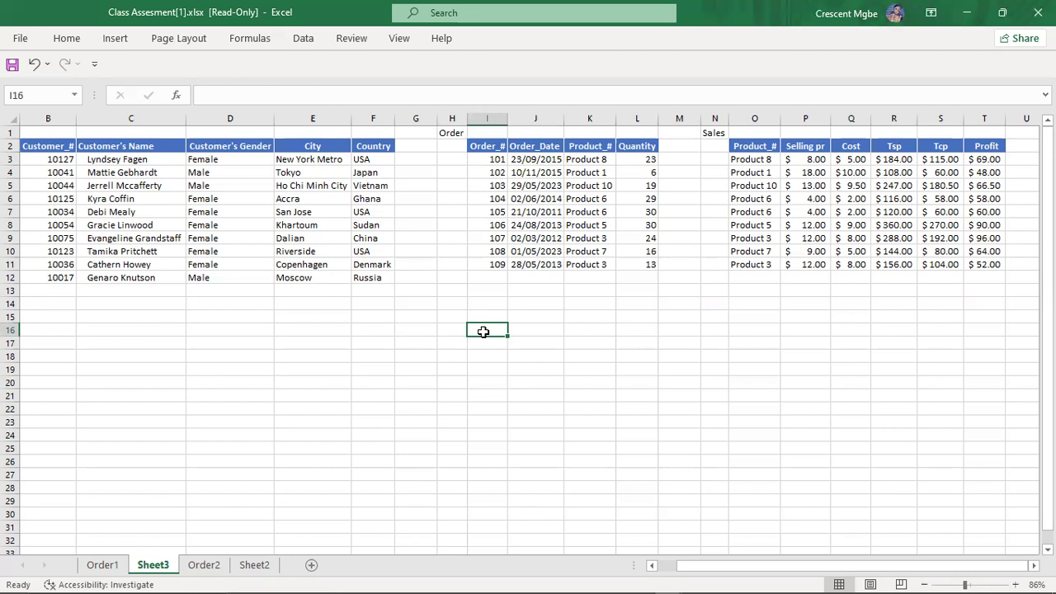
click(98, 568)
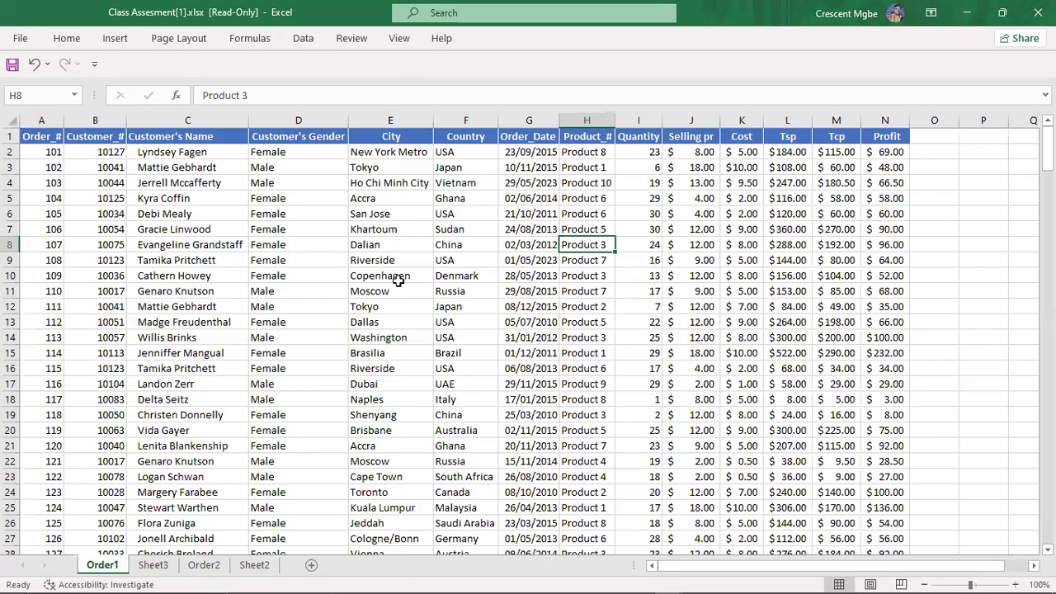
Move the Sheet3 Sales table from N1:T11 to start at cell E17 and autofit columns H and I
click(153, 565)
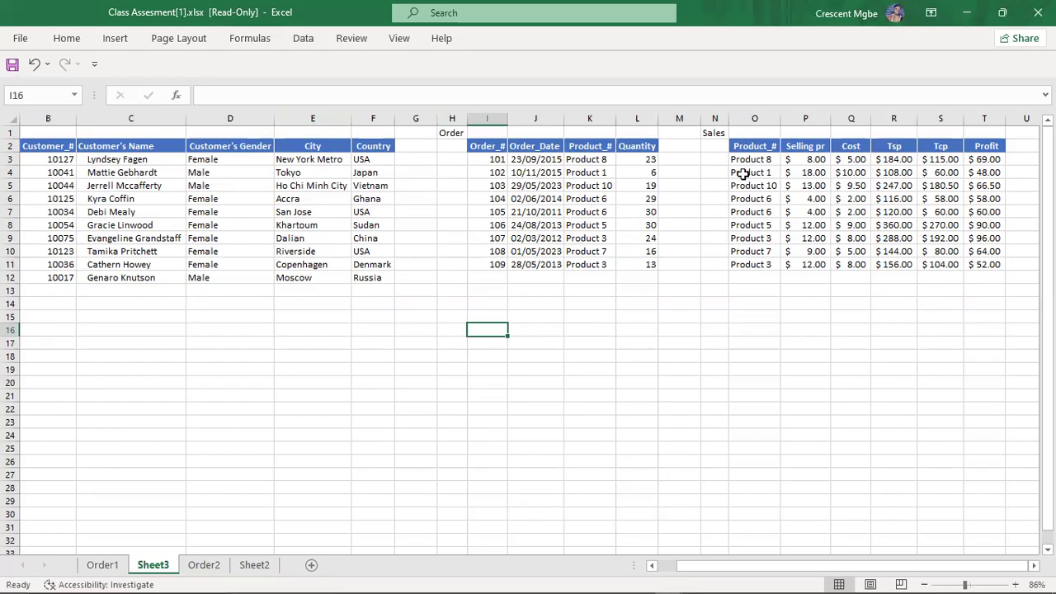
click(720, 133)
drag(721, 134, 986, 263)
key(ctrl+c)
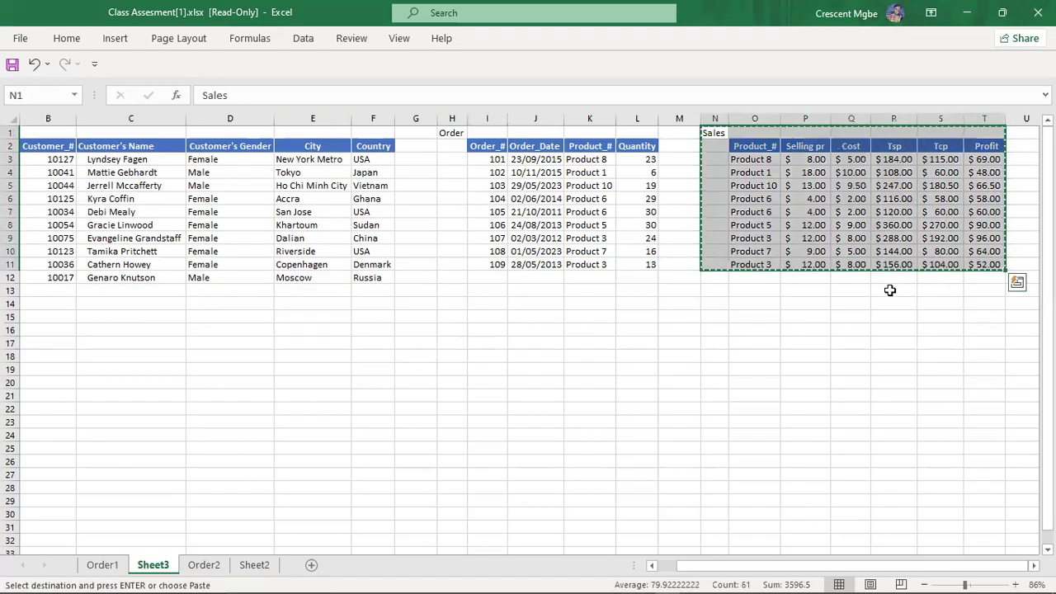
key(ctrl+q)
click(295, 344)
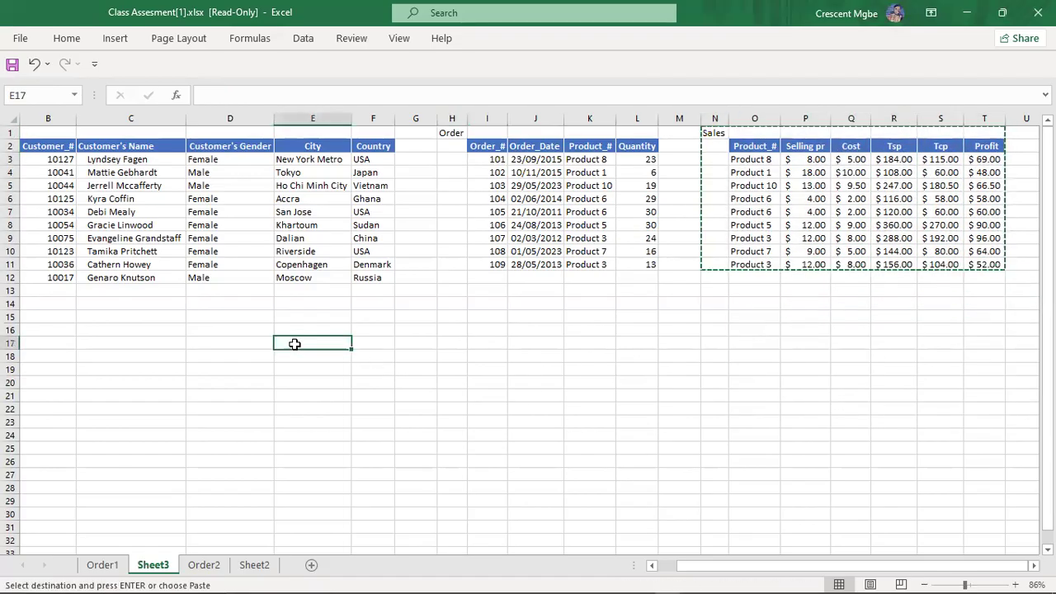
key(ctrl+v)
drag(776, 569, 839, 568)
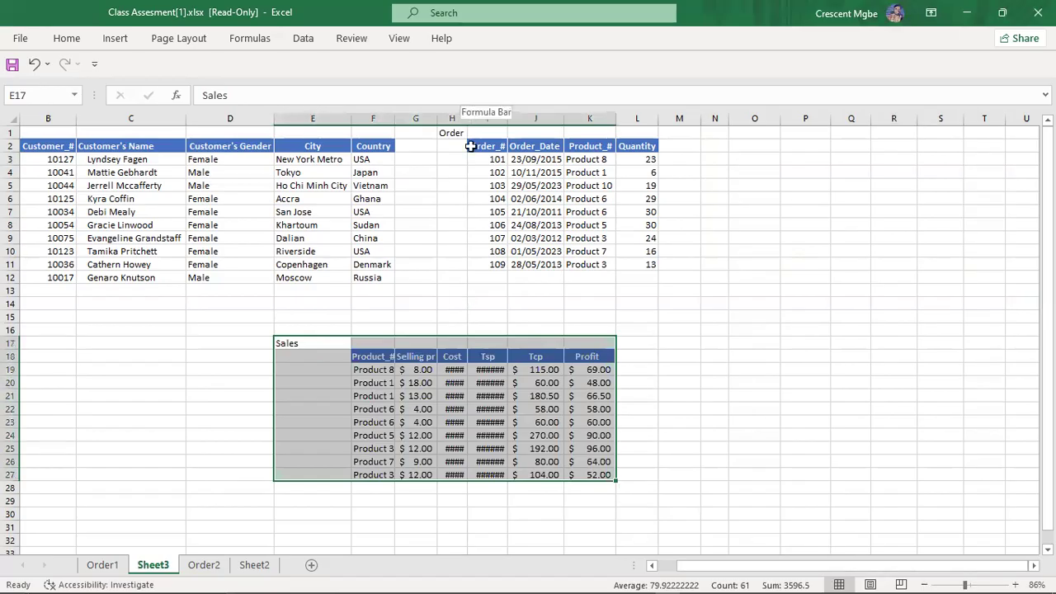
double_click(467, 118)
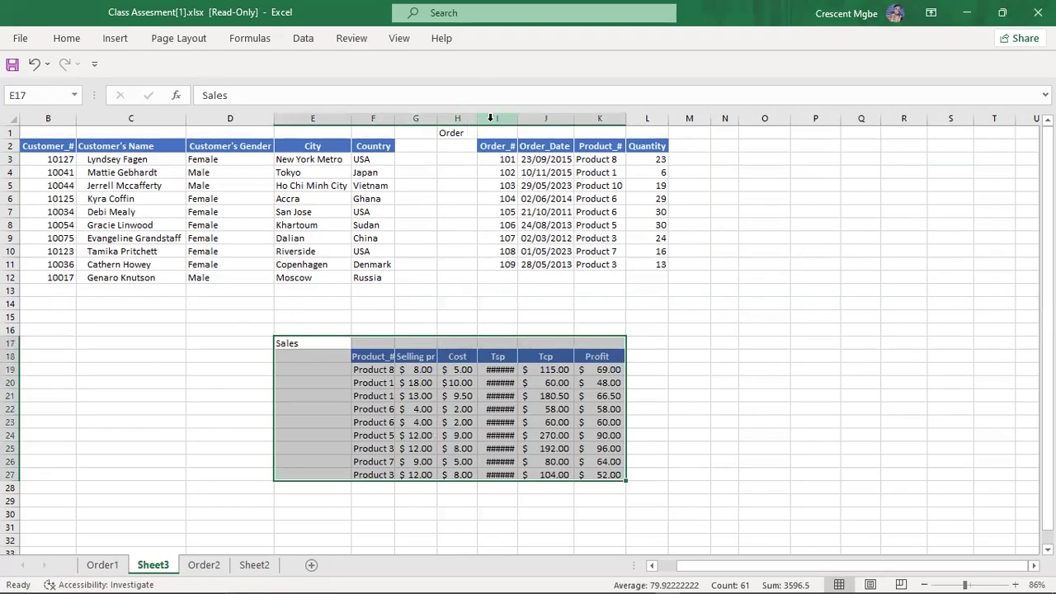
double_click(517, 118)
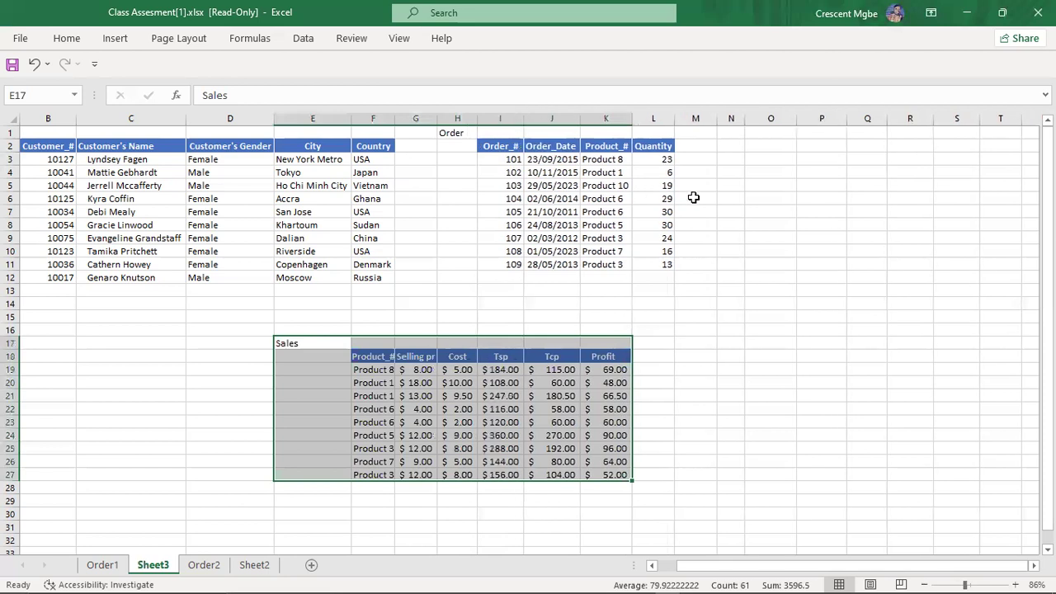
Move the Order table from H1:L11 to start at cell N1 and narrow its Order_# column O
click(700, 153)
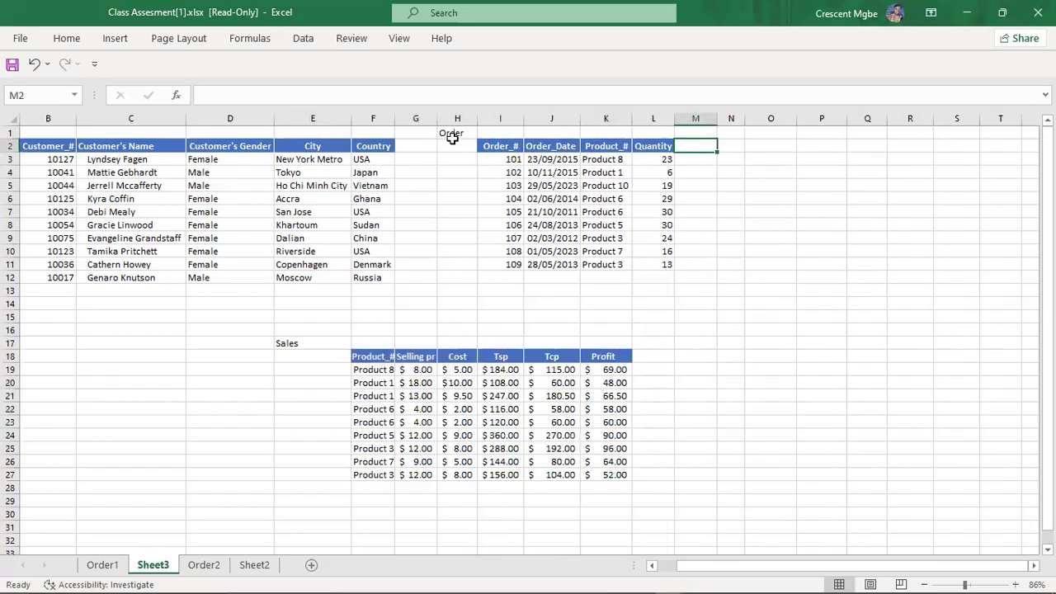
drag(448, 132, 672, 264)
key(ctrl+c)
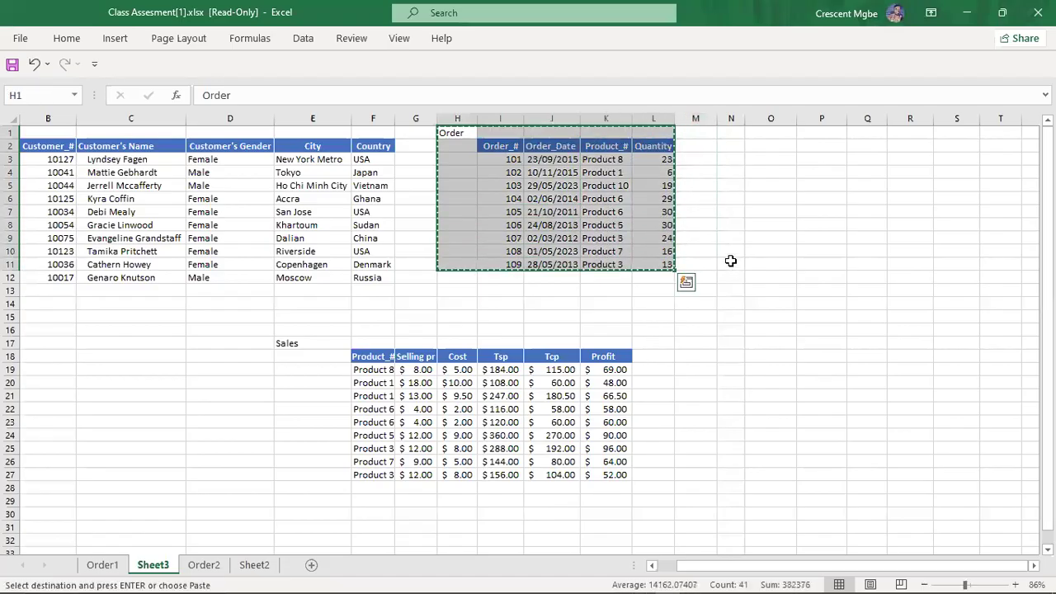
click(733, 139)
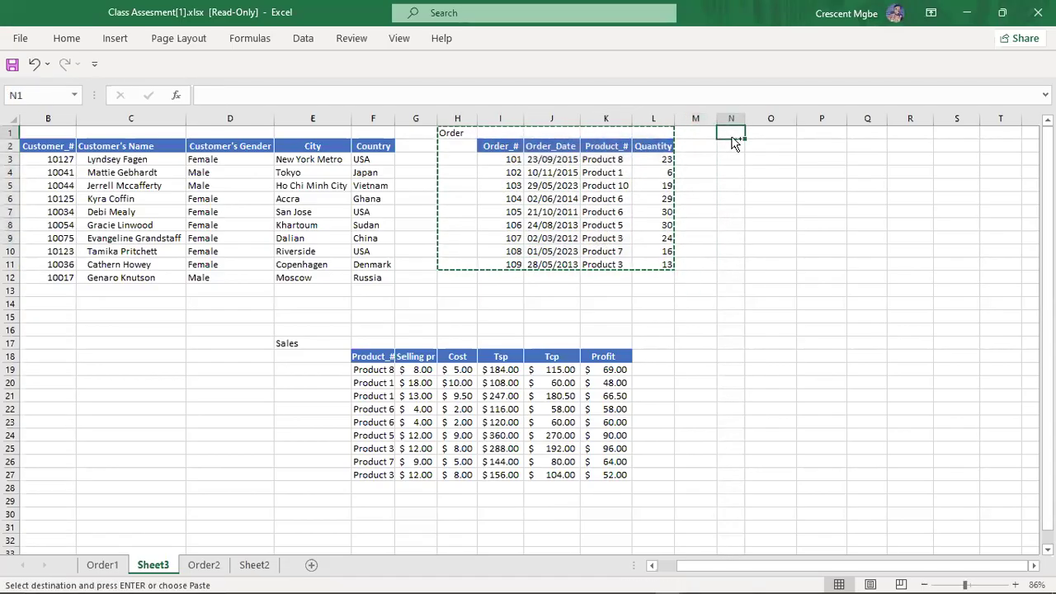
key(ctrl+v)
key(ctrl+q)
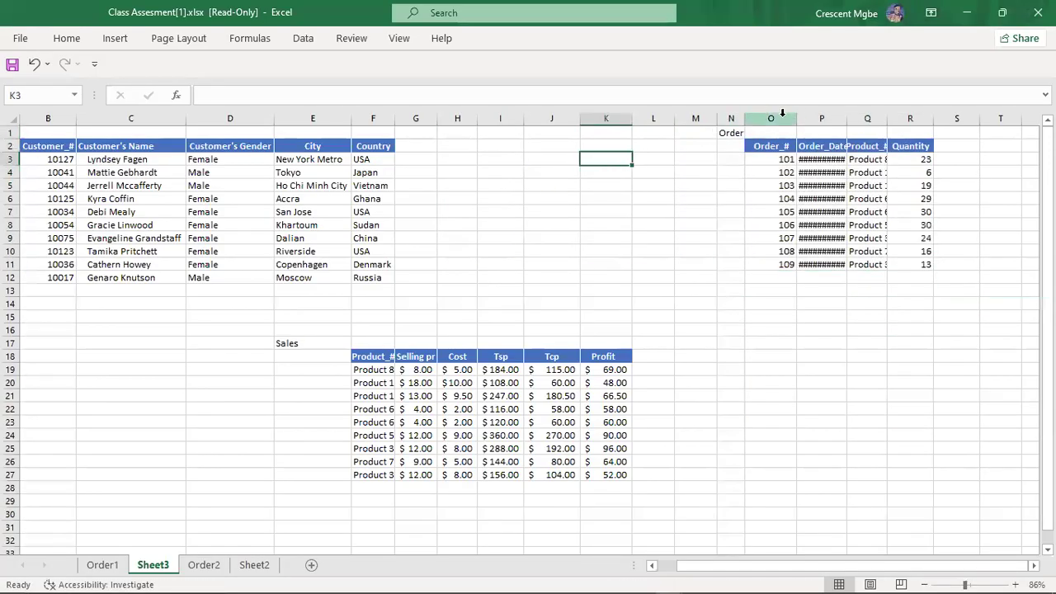
drag(794, 114, 785, 115)
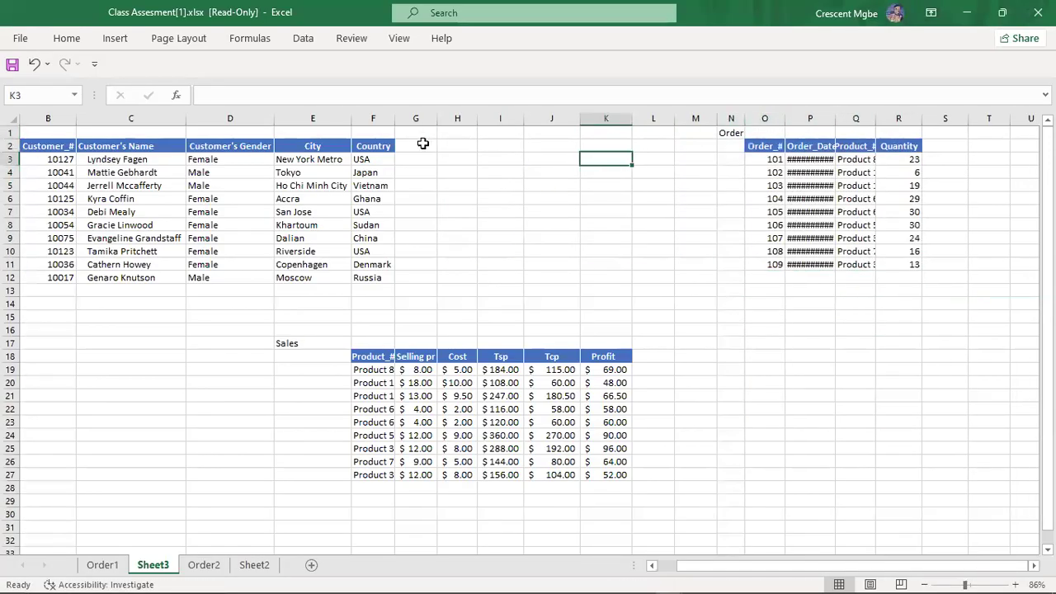
Add an OrderId header in G2 of the Customer table and autofit the Order_Date column P
click(422, 144)
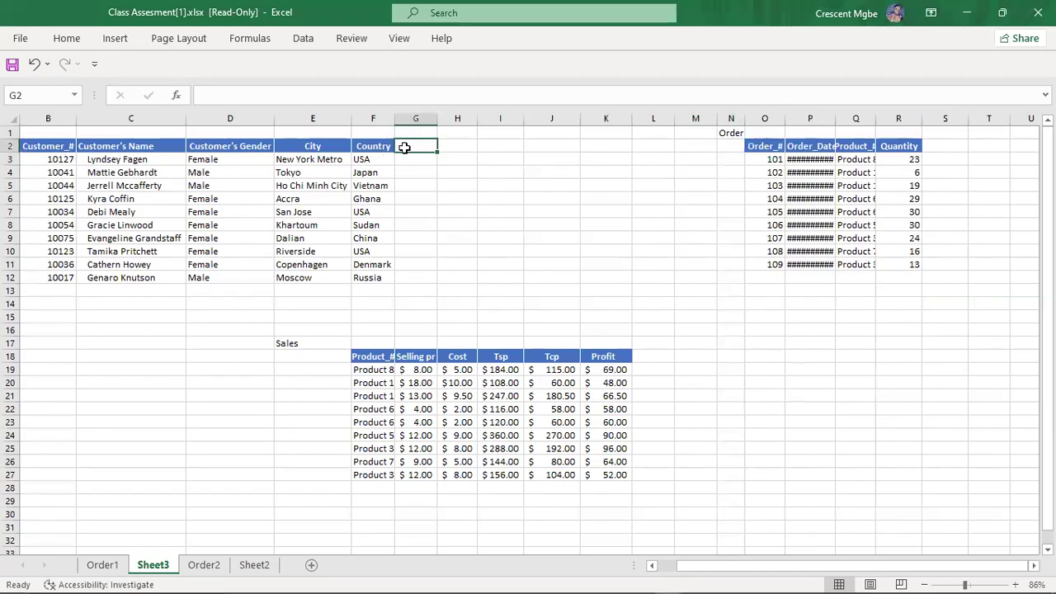
text(OrderId)
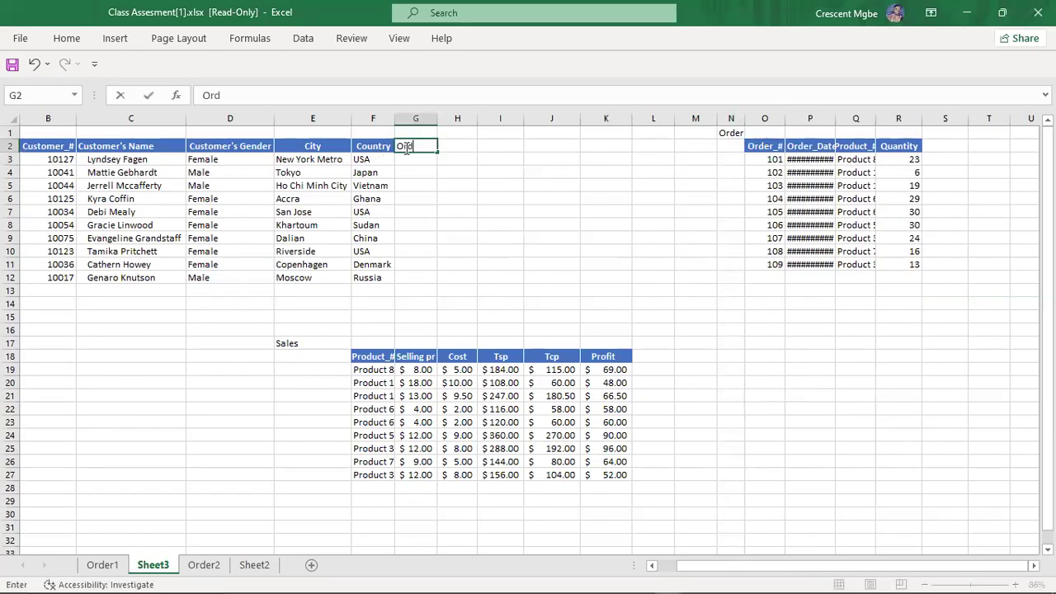
click(815, 118)
double_click(835, 118)
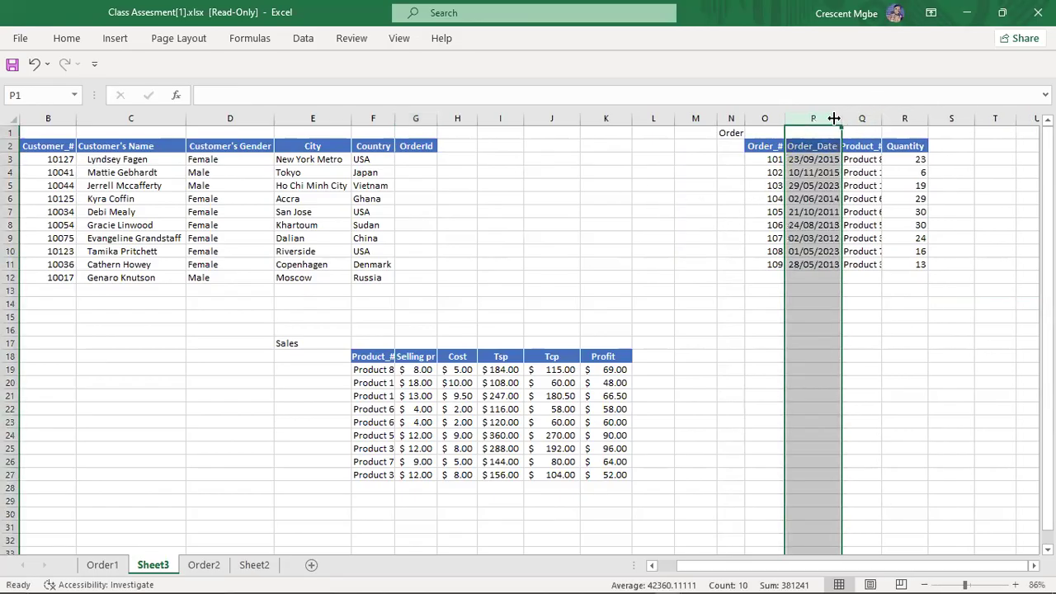
Add the headers CustomerID in S2 and Productid in T2 to the Order table
click(951, 144)
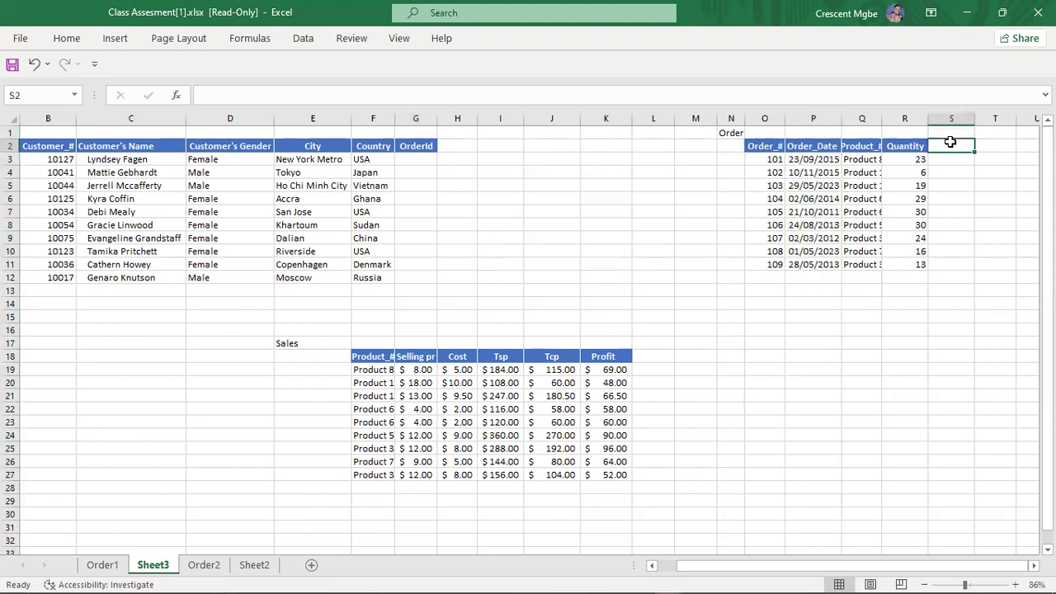
text(Custome)
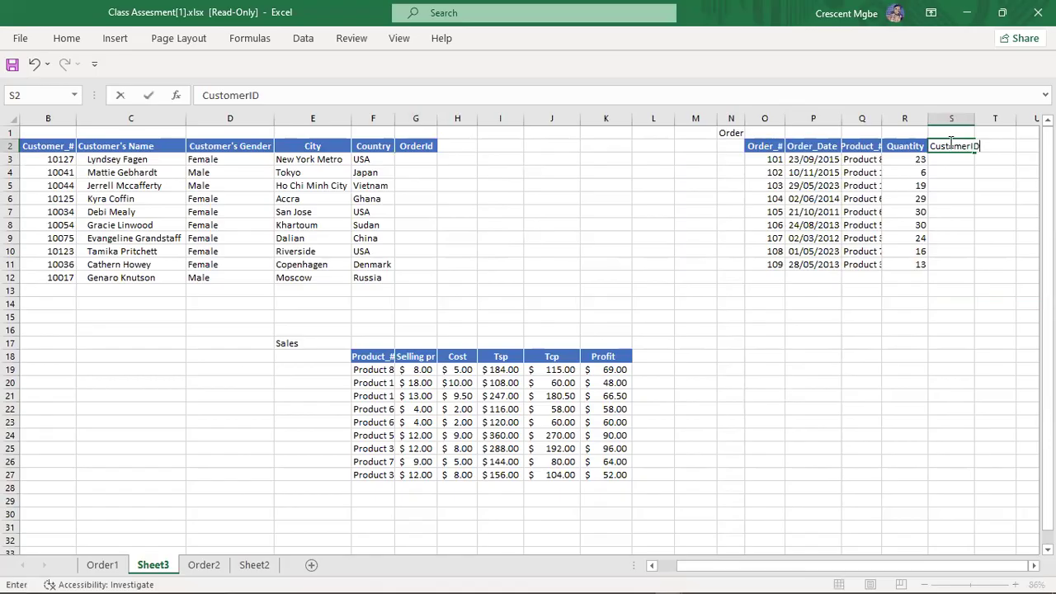
text(rID)
click(825, 325)
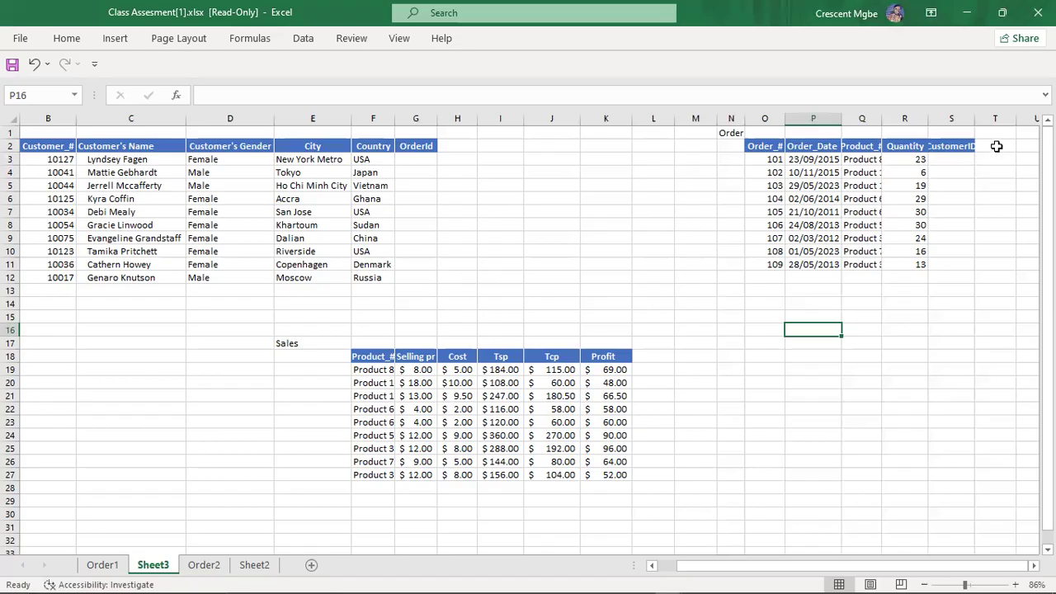
click(656, 355)
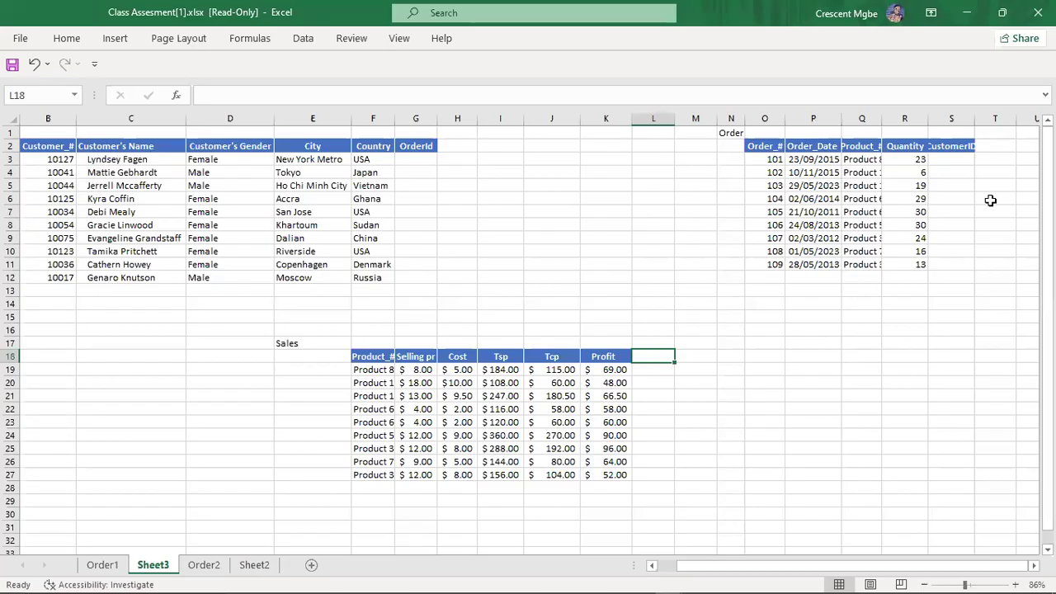
click(999, 145)
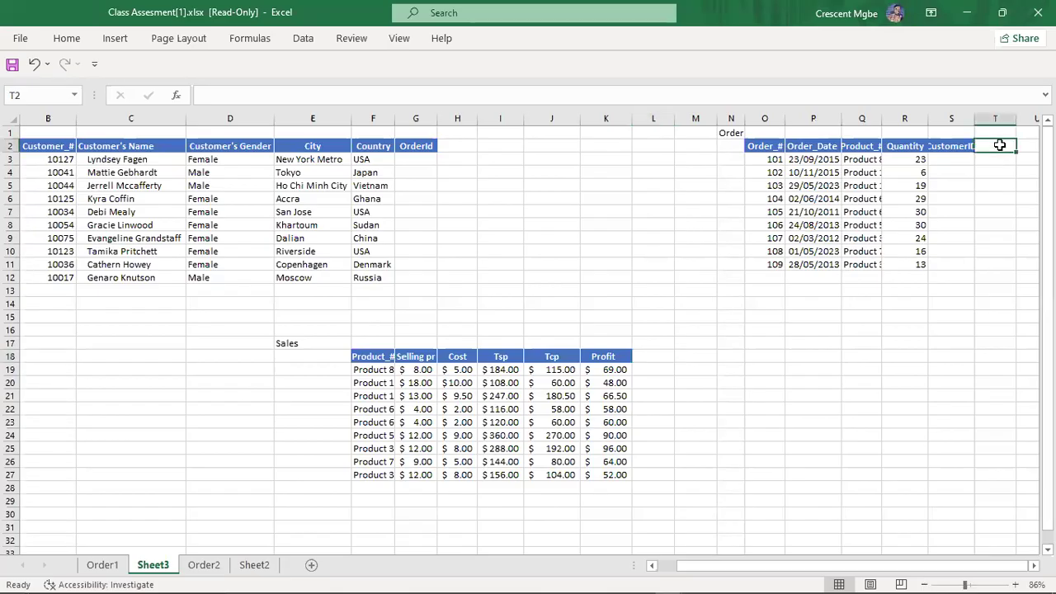
text(pRODU)
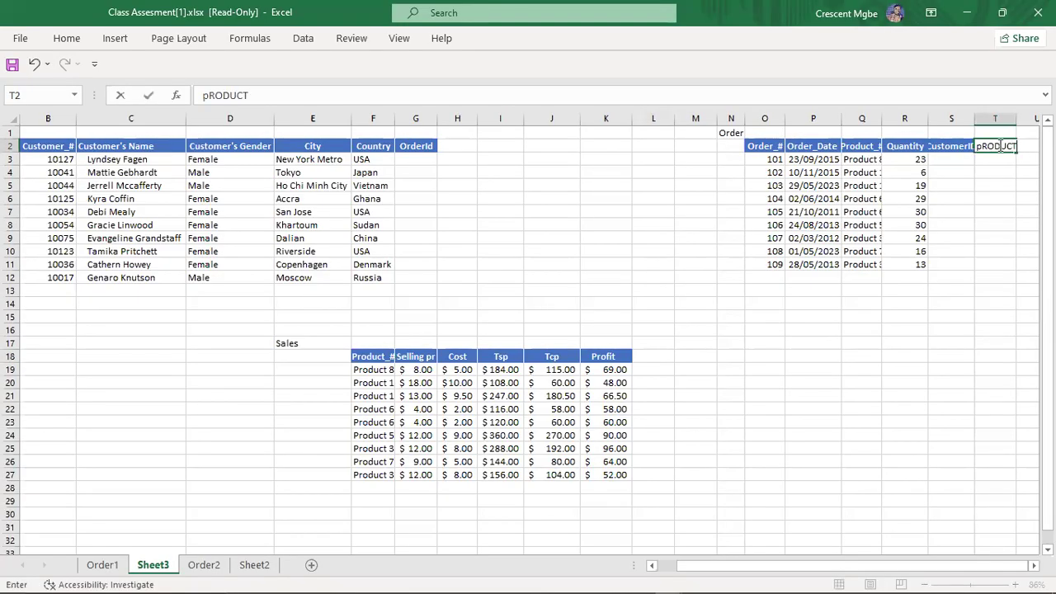
text(CTID)
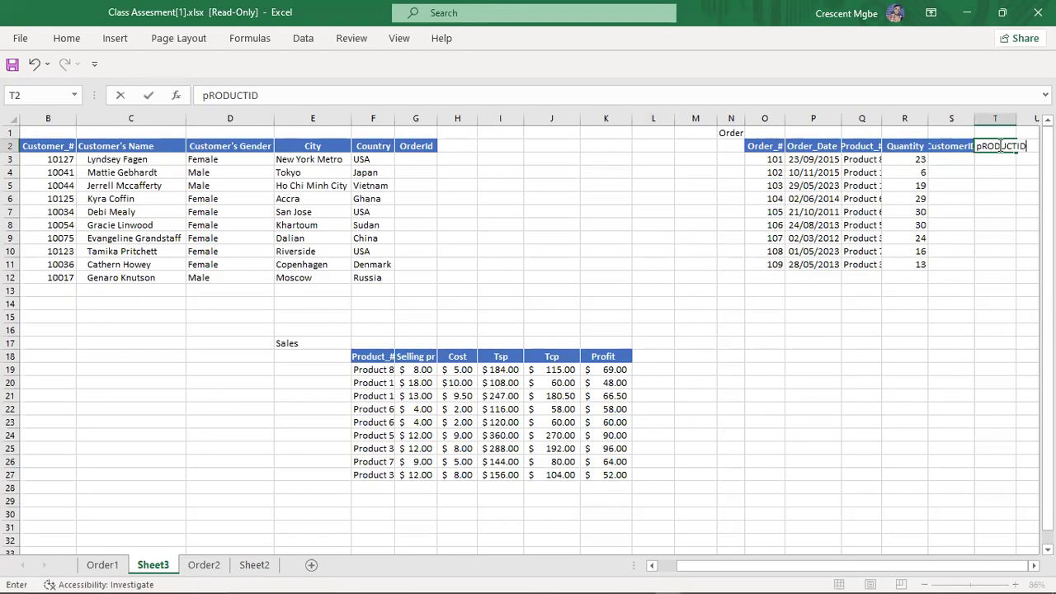
Add an OrderID header in L18, next to Profit in the Sales table
click(662, 357)
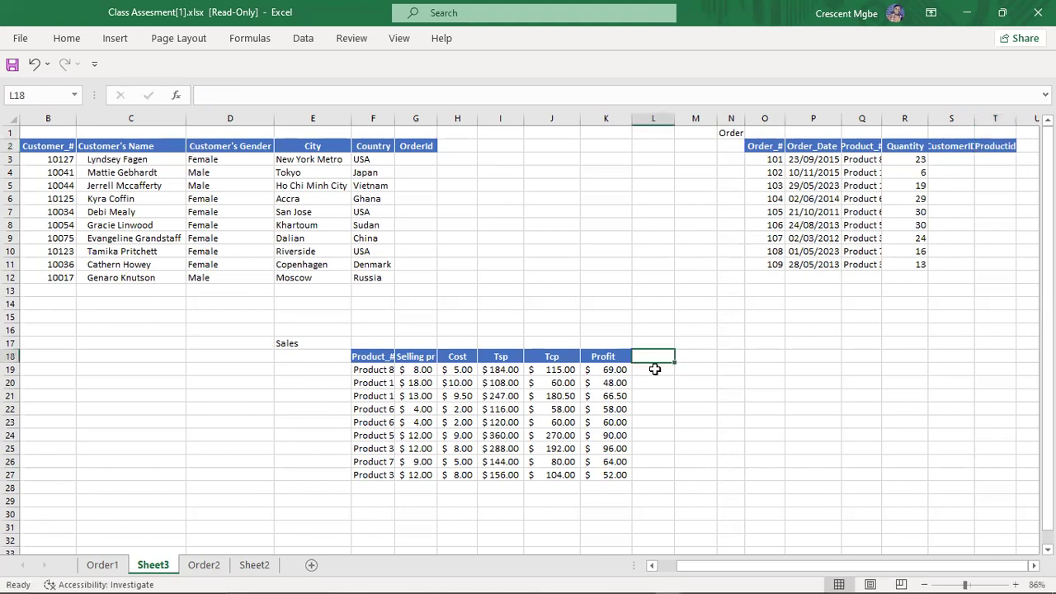
text(OrderI)
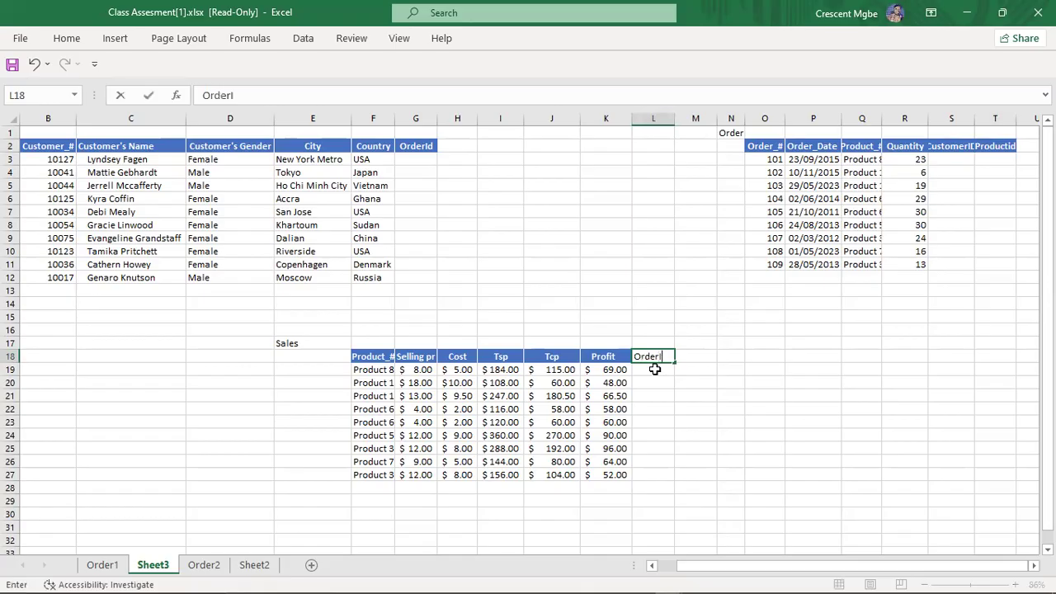
text(D)
click(812, 371)
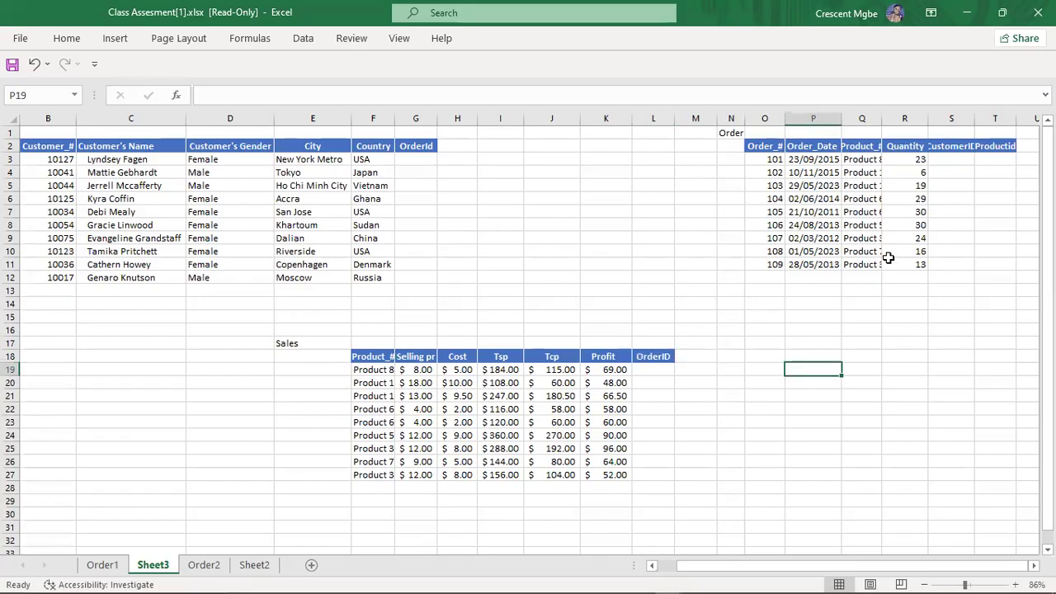
Clear the Customer_# values in B3:B12 of the Customer table
click(420, 162)
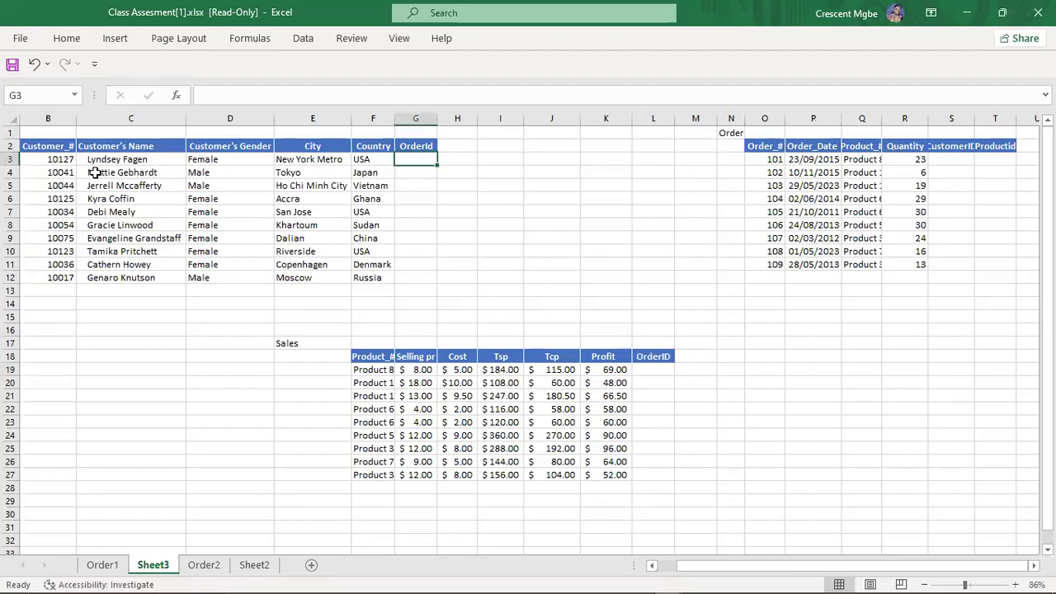
click(53, 160)
drag(53, 160, 55, 277)
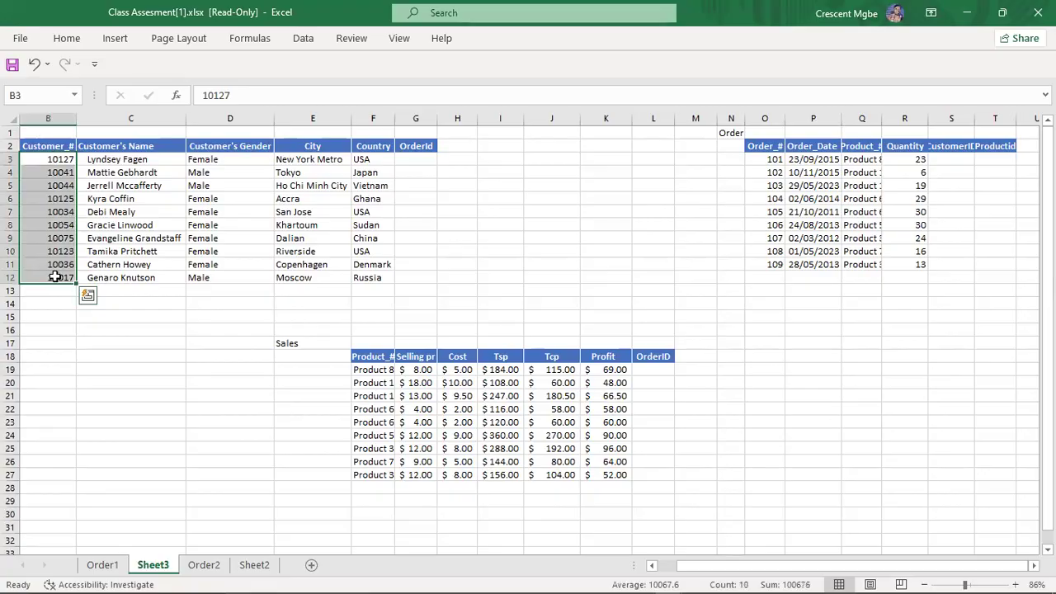
key(Delete)
click(48, 162)
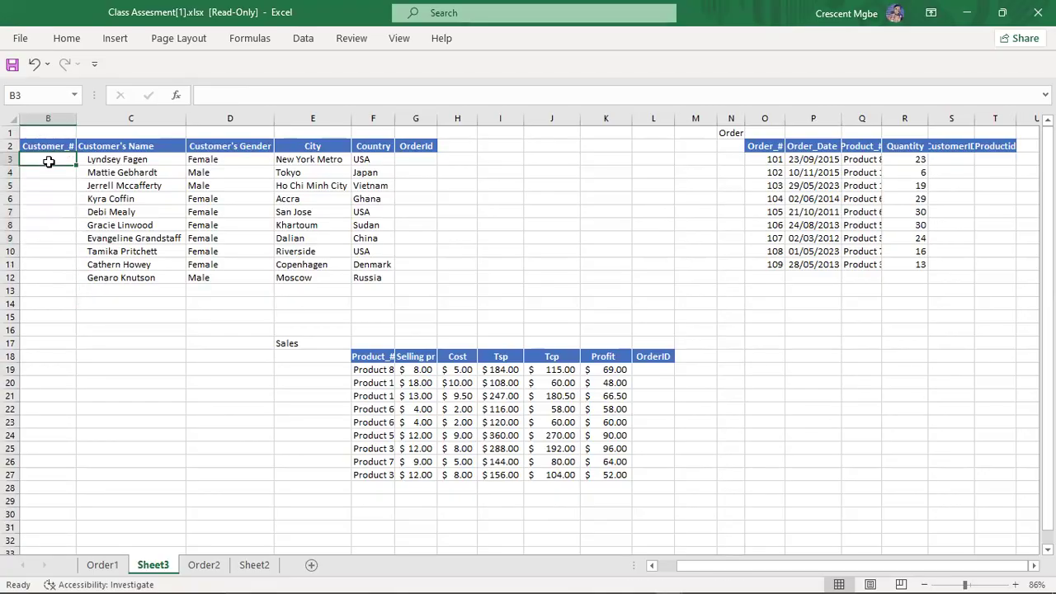
Number the Customer_# column of the Customer table from 1 to 10 in B3:B12
text(2)
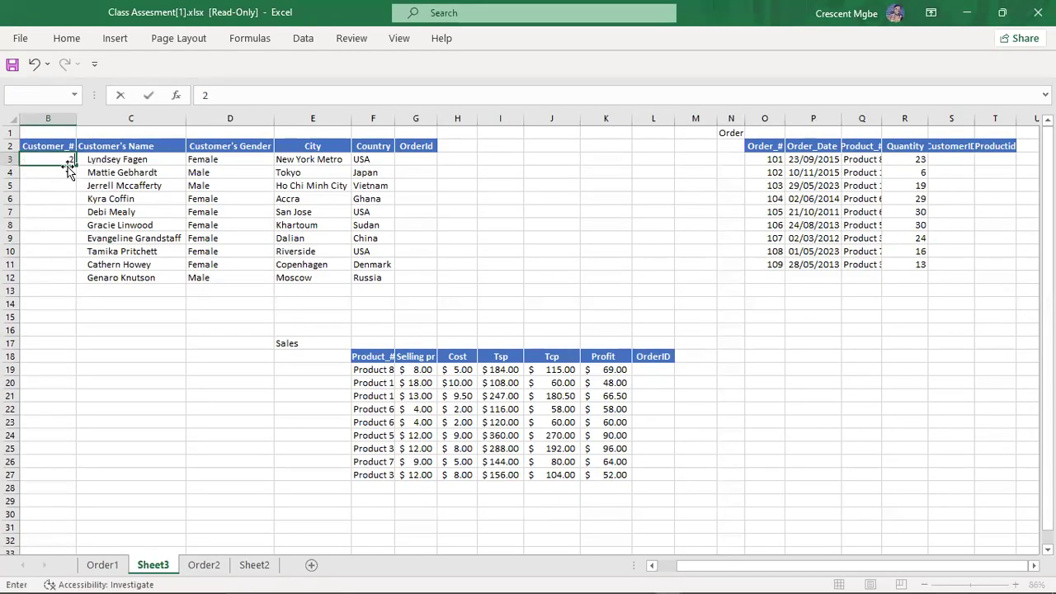
click(59, 172)
text(1)
key(BackSpace)
text(2)
click(62, 158)
drag(61, 158, 74, 281)
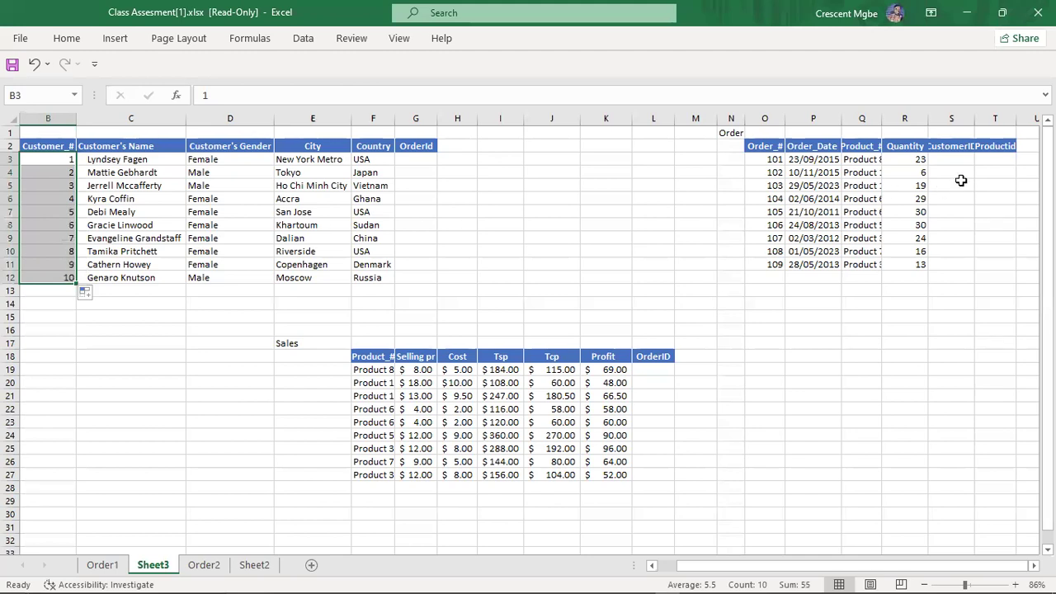
Clear the Order_# values in O3:O11 of the Order table
click(767, 157)
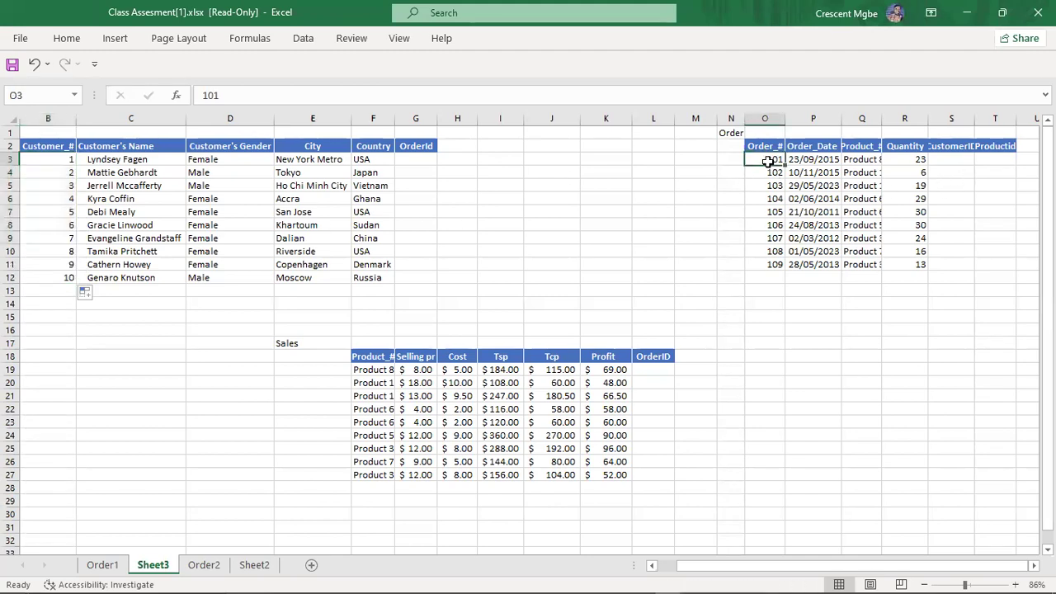
key(F2)
key(Return)
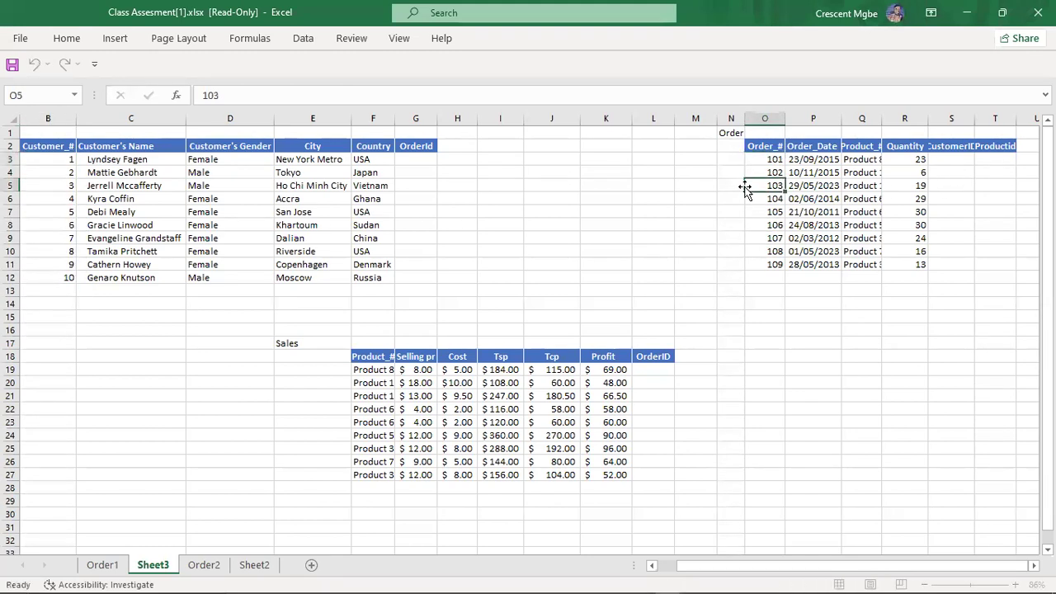
click(767, 160)
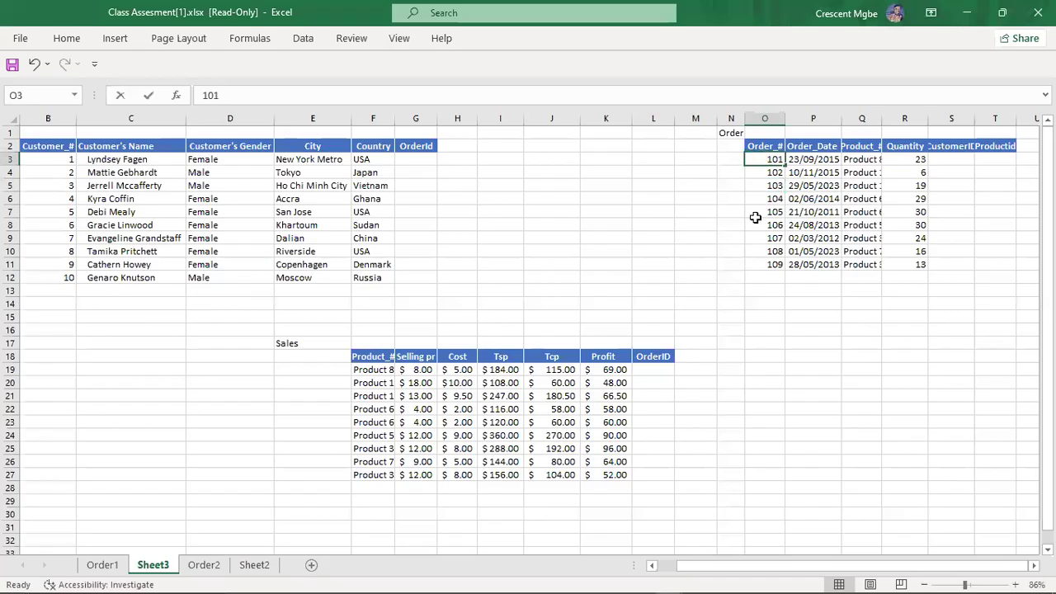
click(708, 184)
drag(757, 159, 760, 265)
key(Delete)
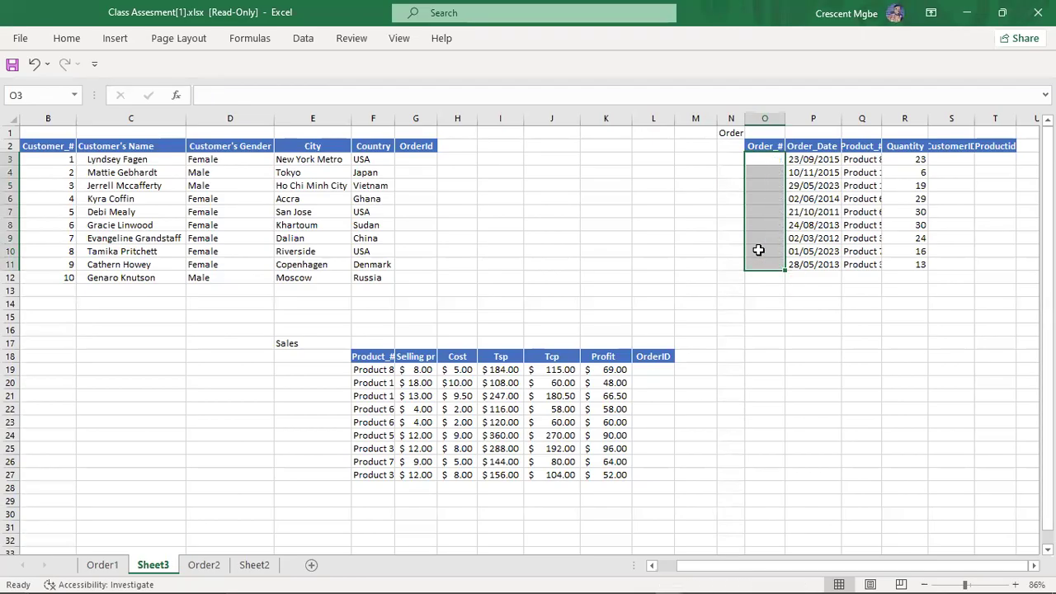
Number the Order_# column of the Order table from 1 to 9 in O3:O11
click(759, 161)
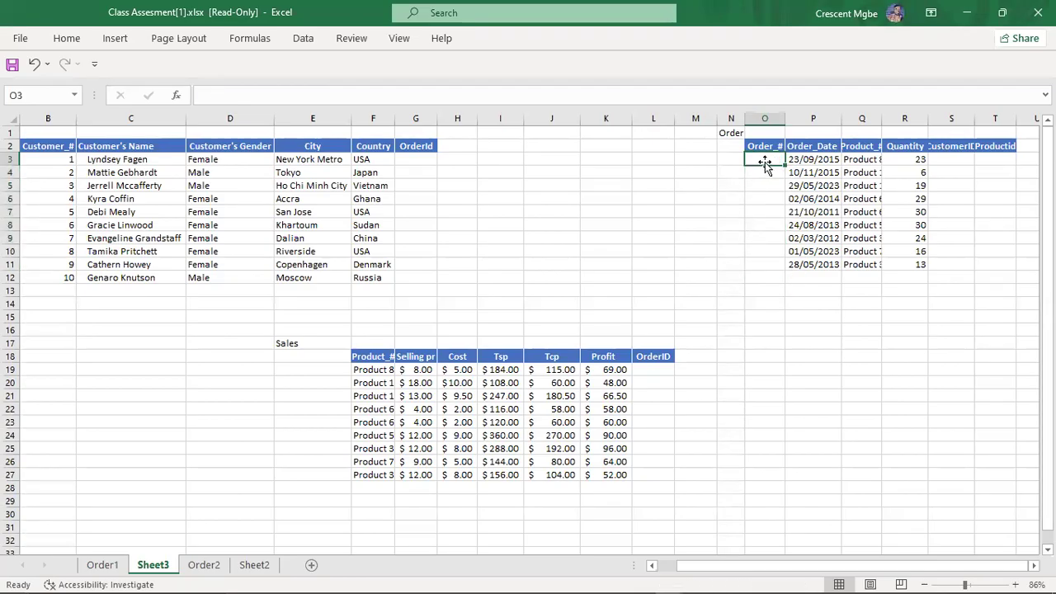
text(1)
key(BackSpace)
text(2)
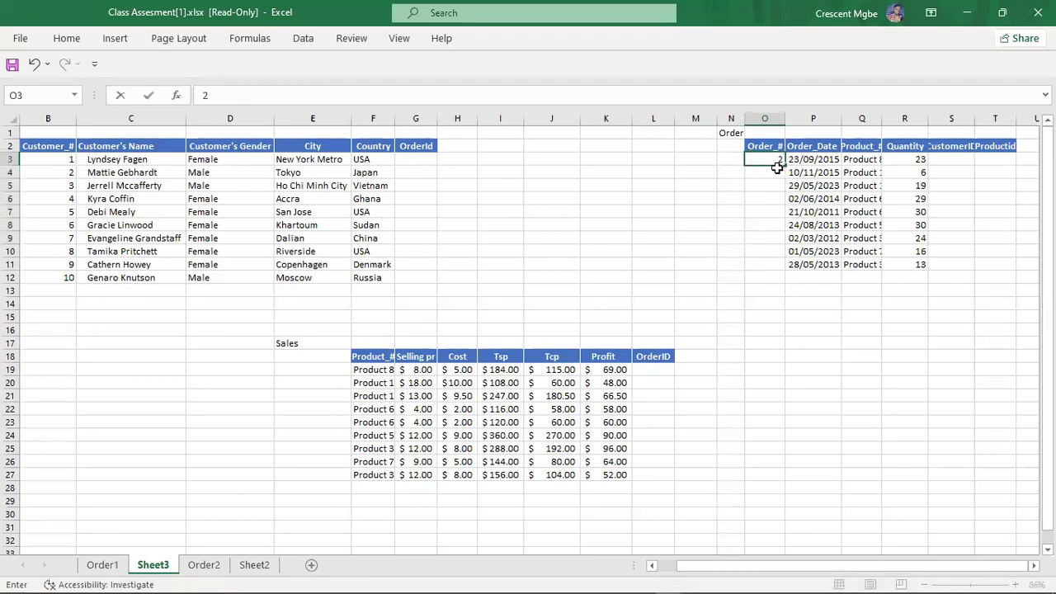
key(BackSpace)
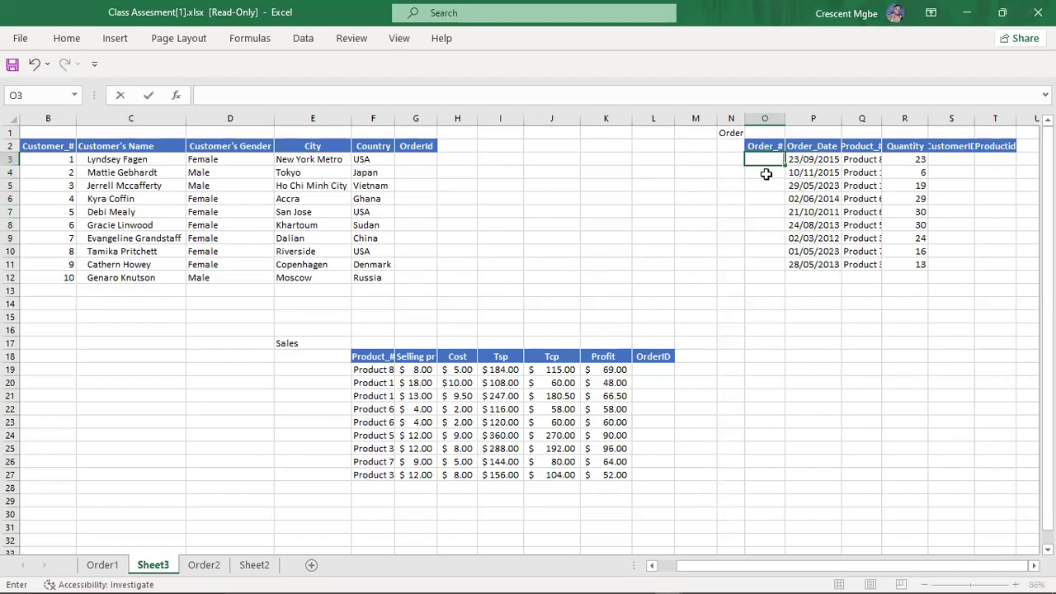
text(1)
key(Return)
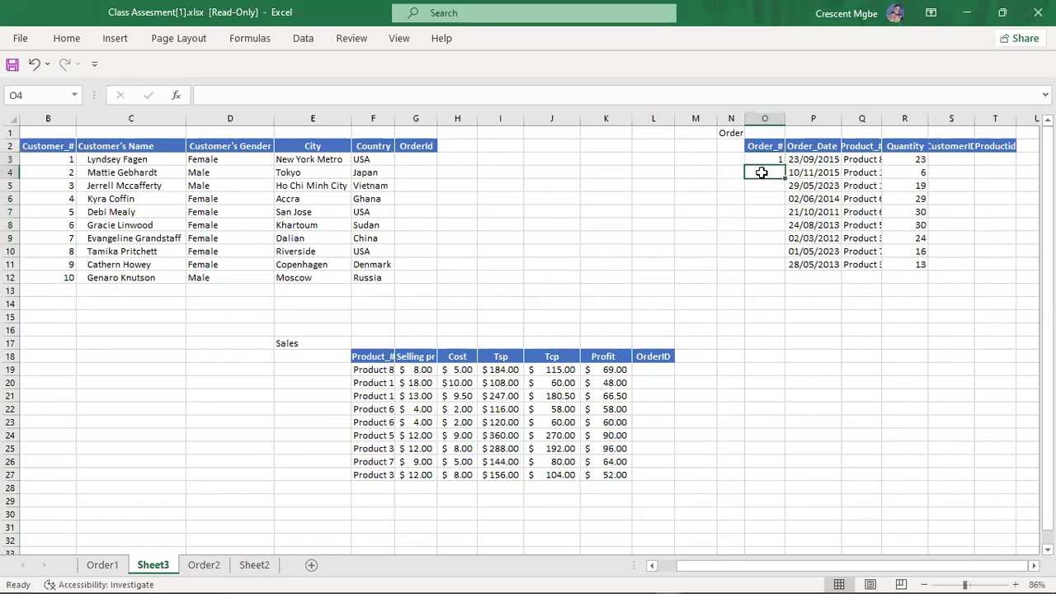
text(2)
drag(767, 159, 779, 266)
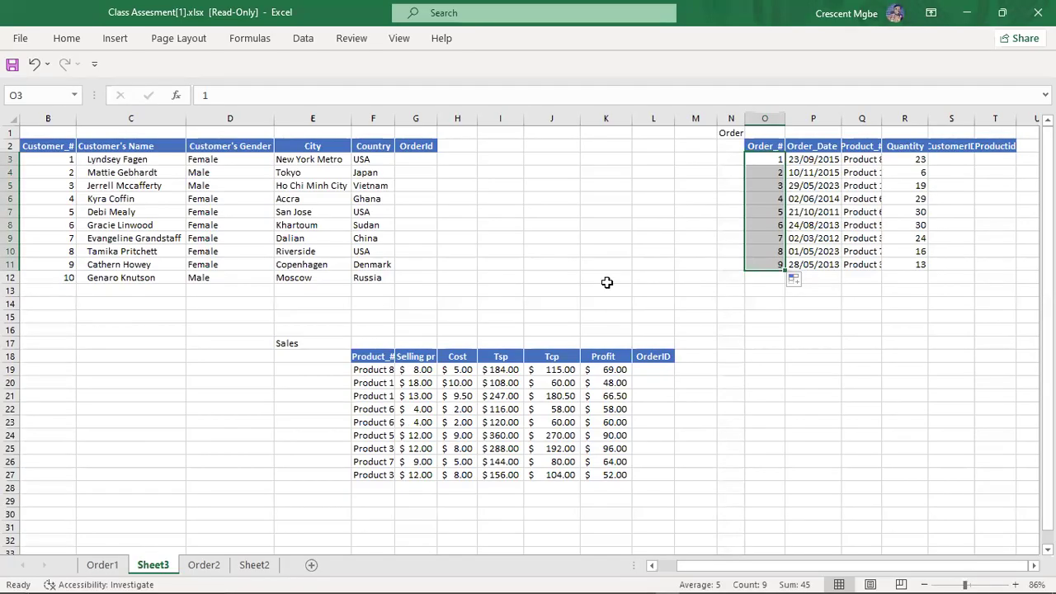
Fill the Customer table's OrderId cells G3:G12 with 2, 1, 1, 2, 4, 5, 4, 1, 6 and 8
click(413, 158)
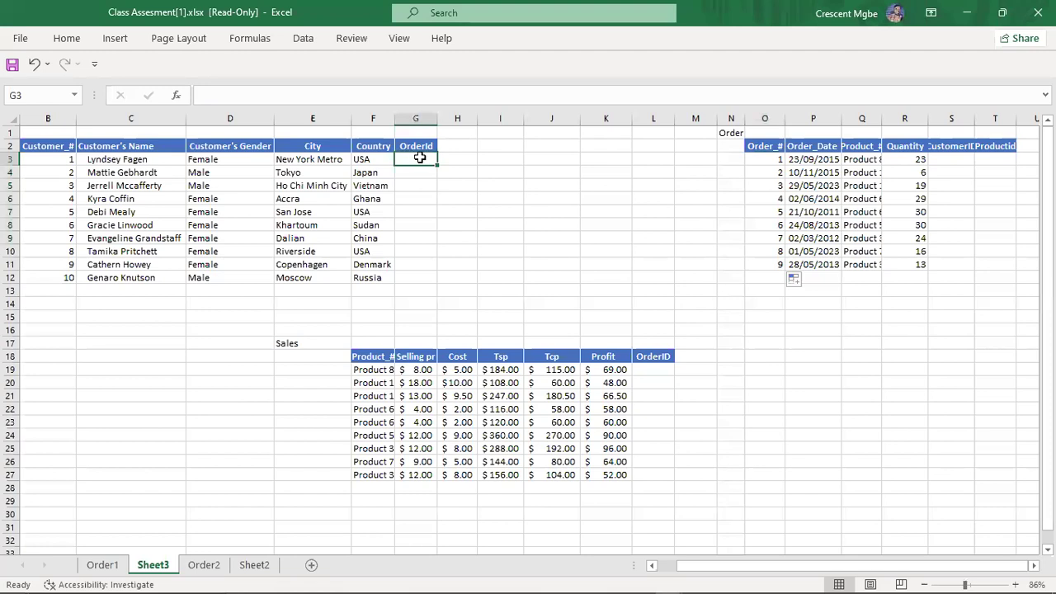
text(2)
key(Return)
text(1)
key(Return)
text(1)
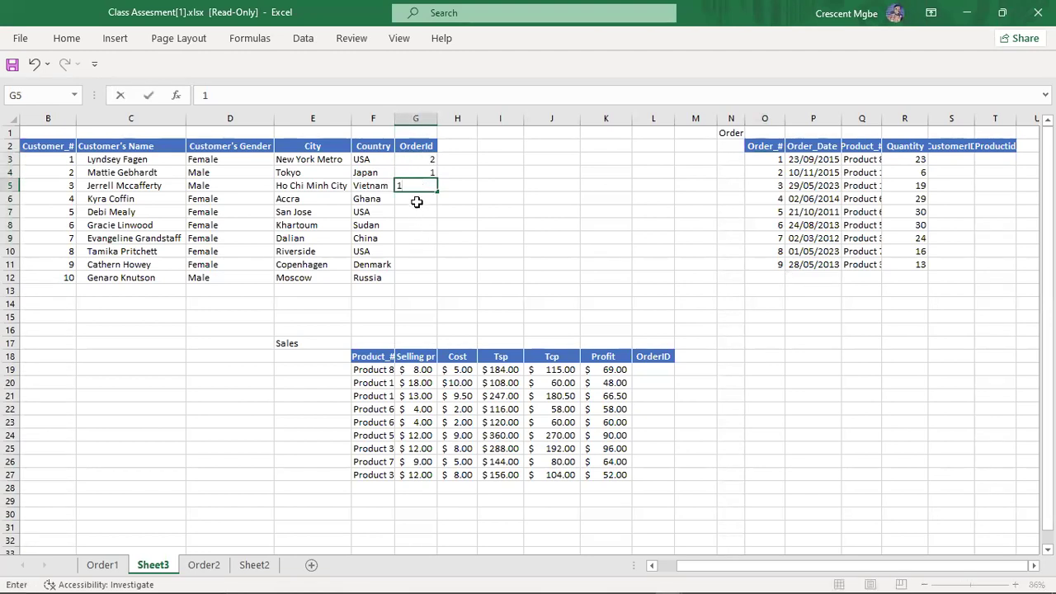
click(417, 201)
text(2)
key(Return)
text(4)
key(Return)
text(5)
click(421, 238)
text(4)
click(421, 252)
text(1)
click(421, 265)
text(6)
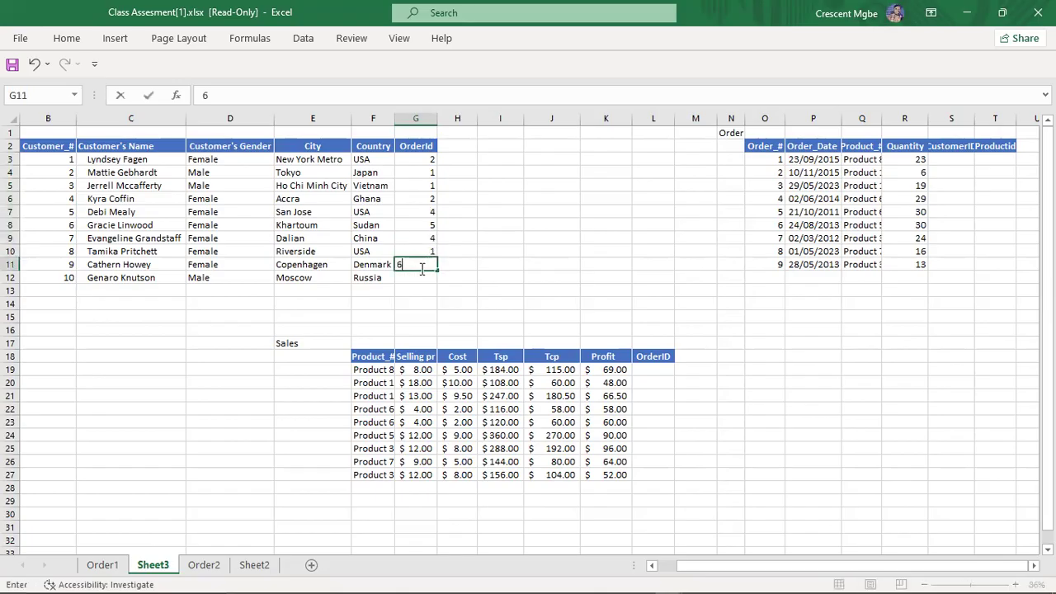
click(418, 279)
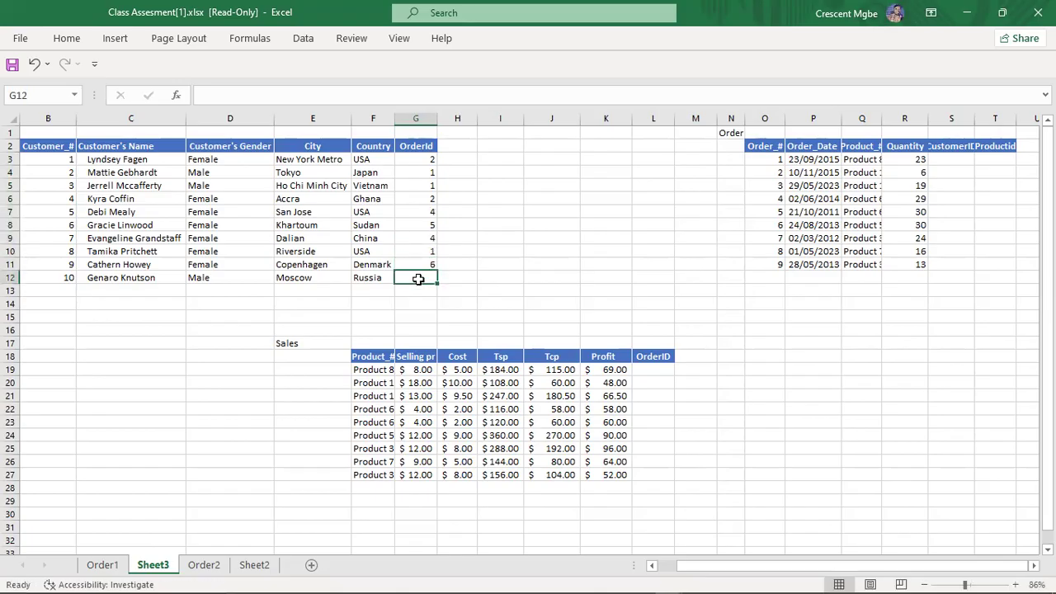
text(8)
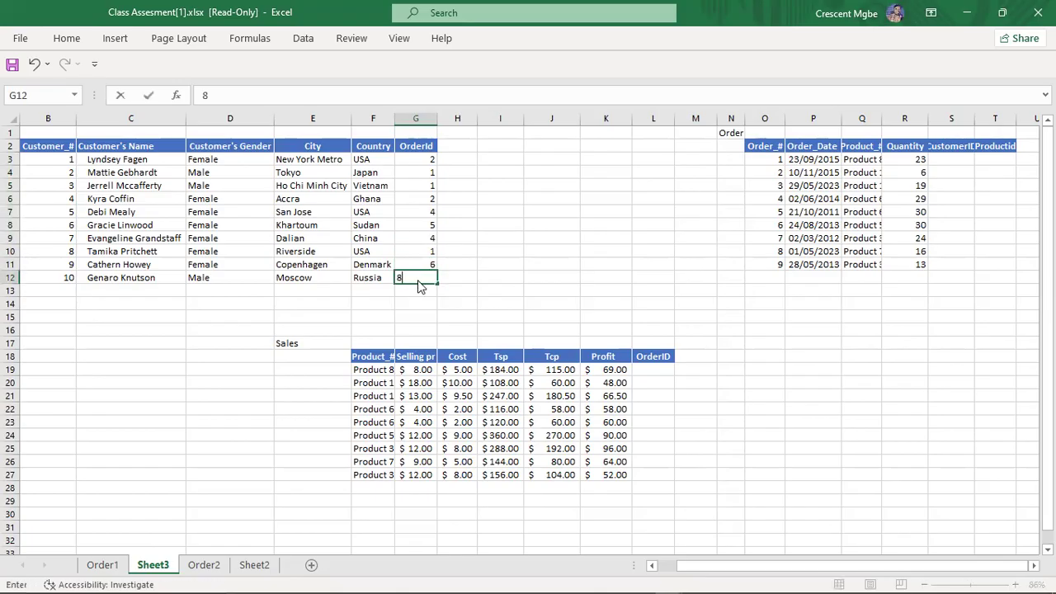
Enter CustomerID values 2, 3, 1, 1, 4 in S3:S7 and 3, 2 in S9:S10 of the Order table
click(957, 163)
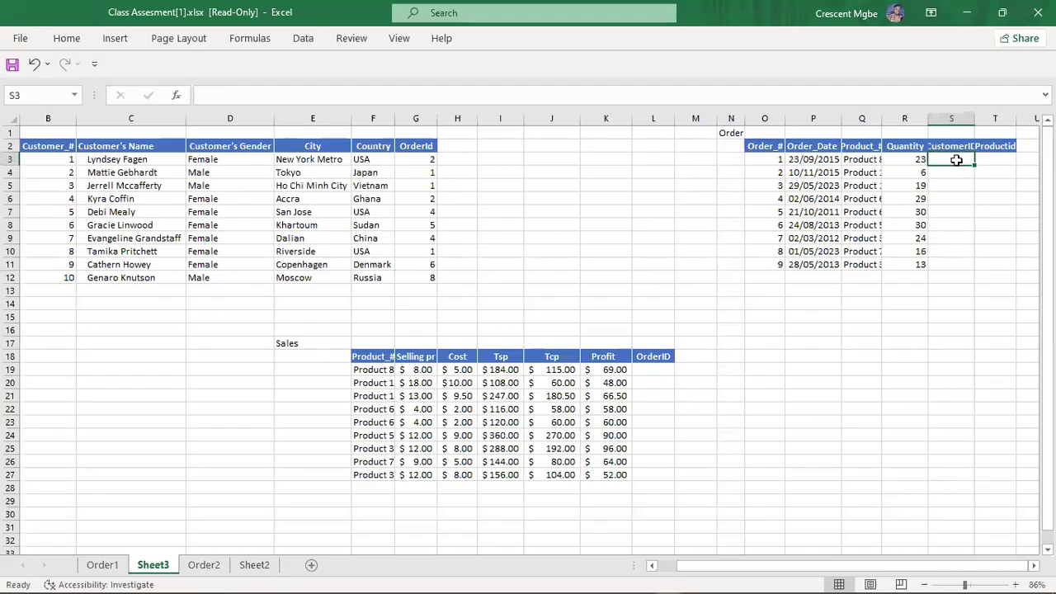
text(2)
click(950, 171)
text(3)
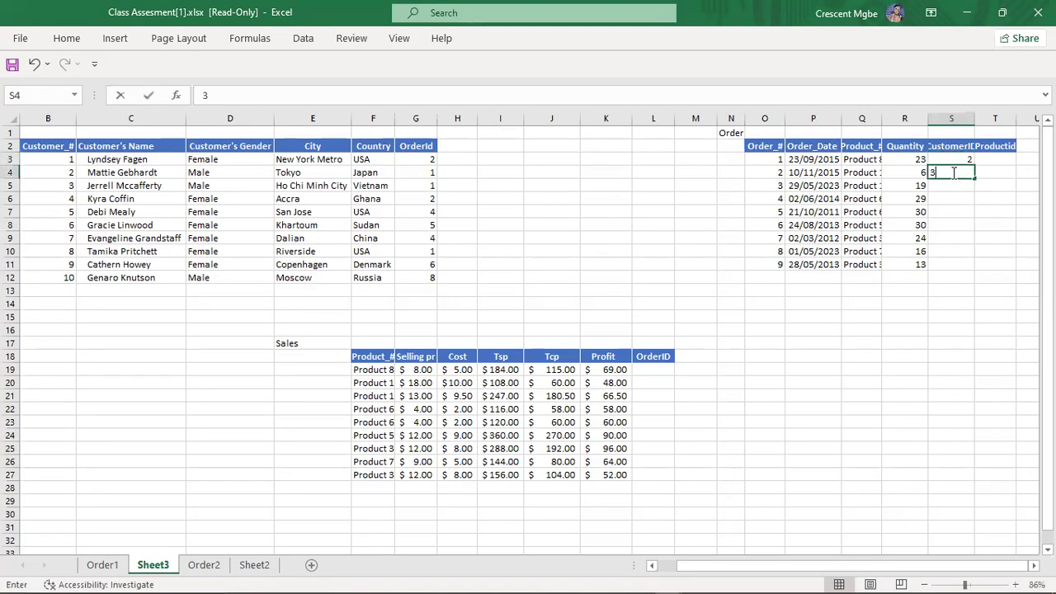
click(951, 187)
text(1)
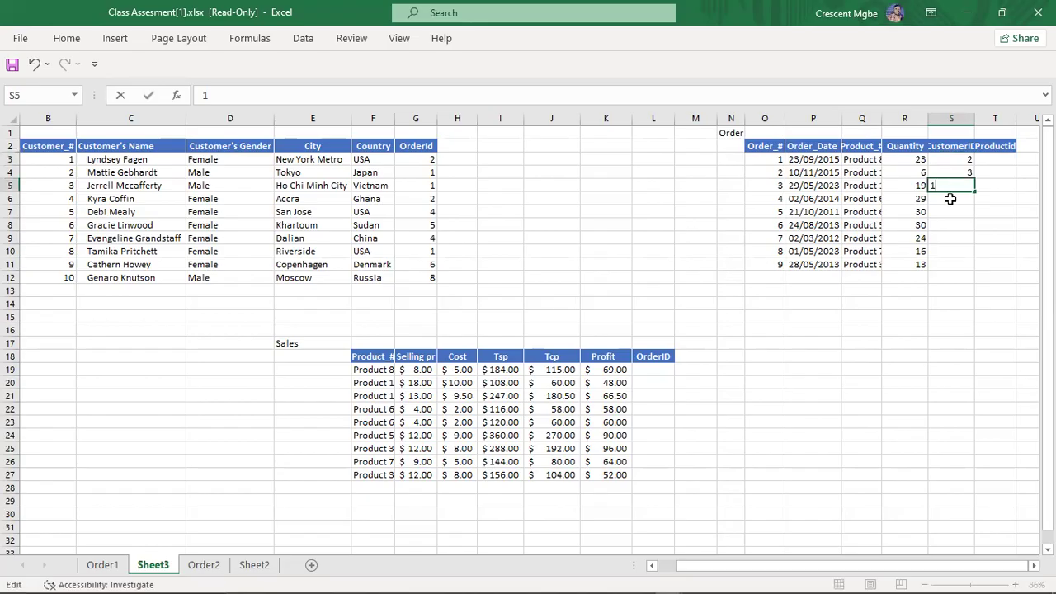
click(950, 199)
text(1)
click(964, 213)
text(4)
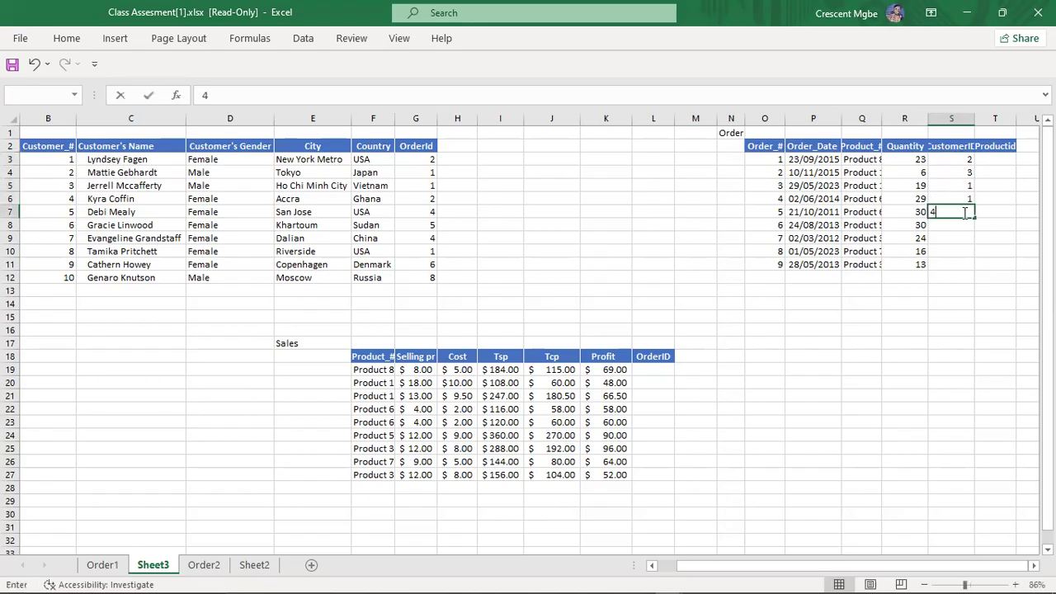
click(957, 227)
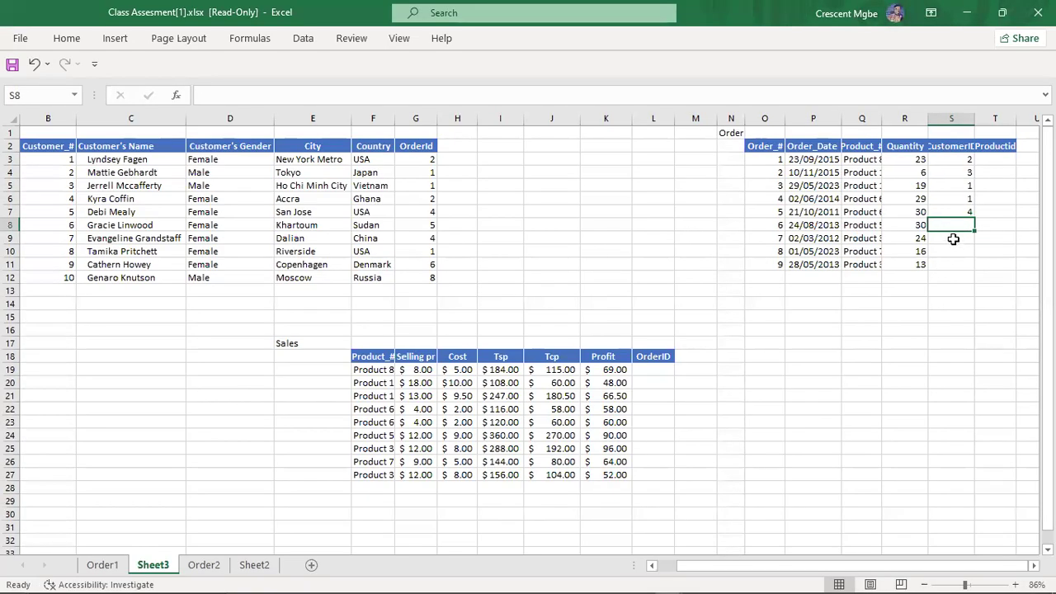
click(953, 238)
text(3)
click(953, 253)
text(2)
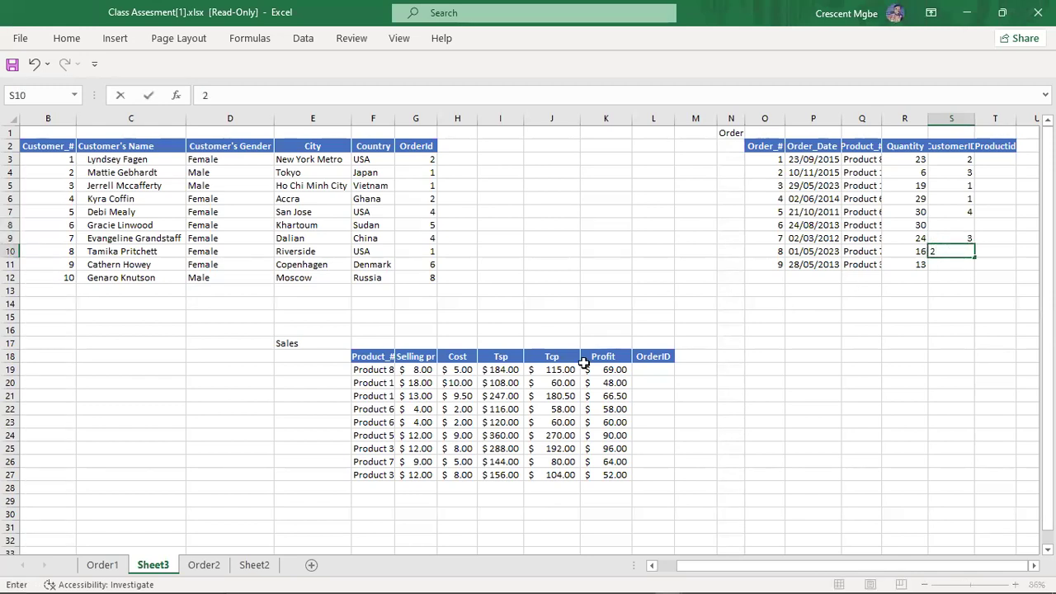
Complete the Order table's CustomerID column on Sheet3 with 2 in S8 and 1 in S11, using Sheet2 as reference
click(254, 565)
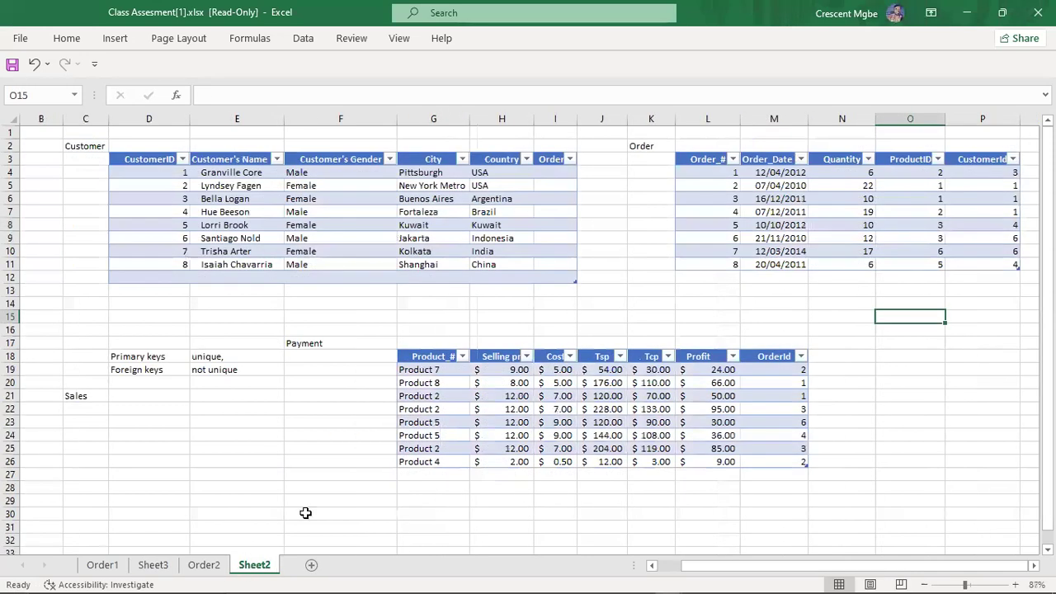
click(153, 565)
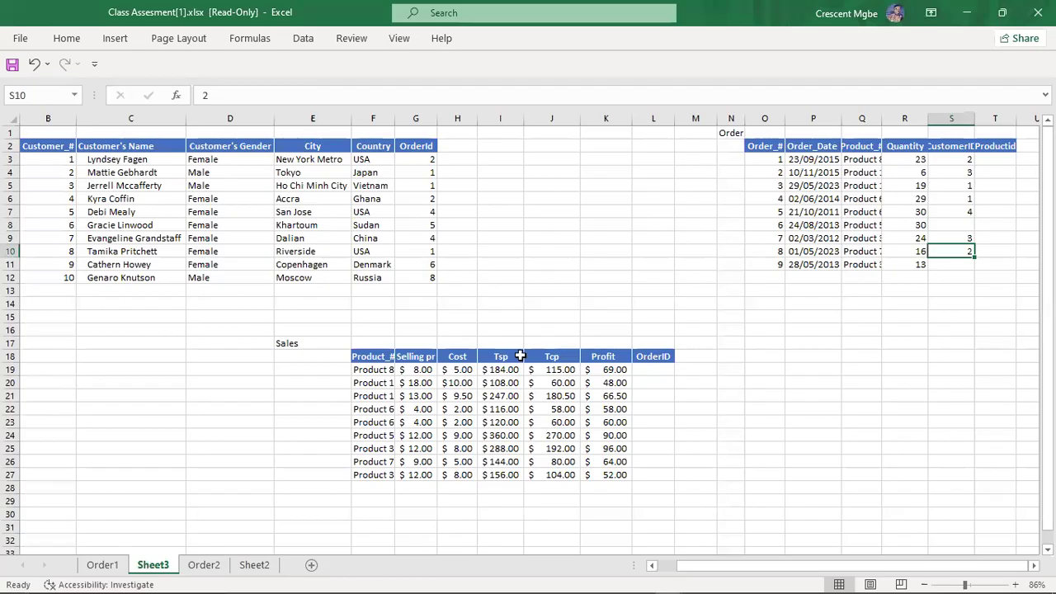
click(957, 266)
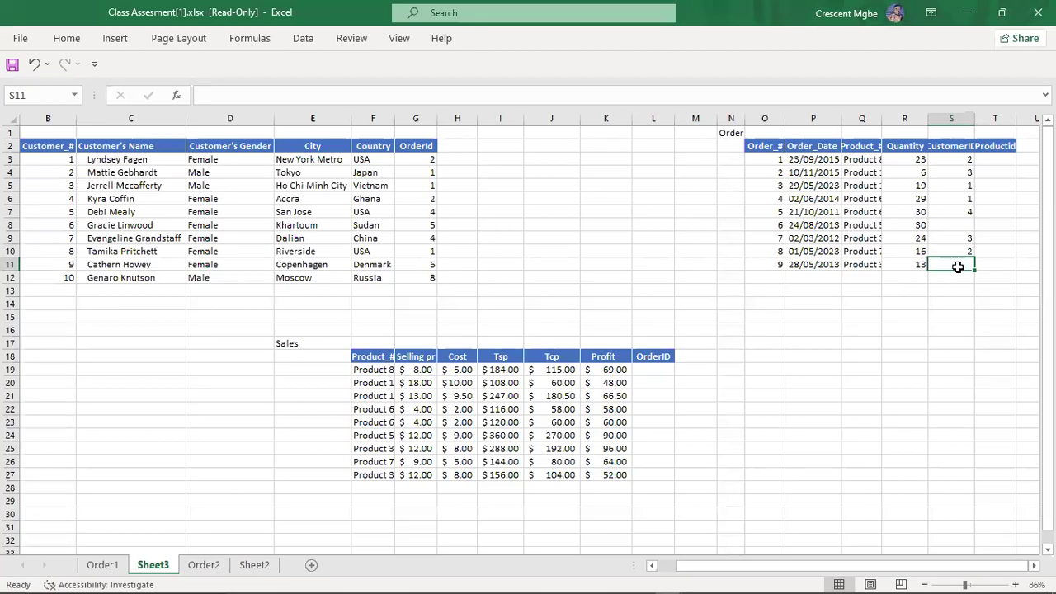
click(953, 226)
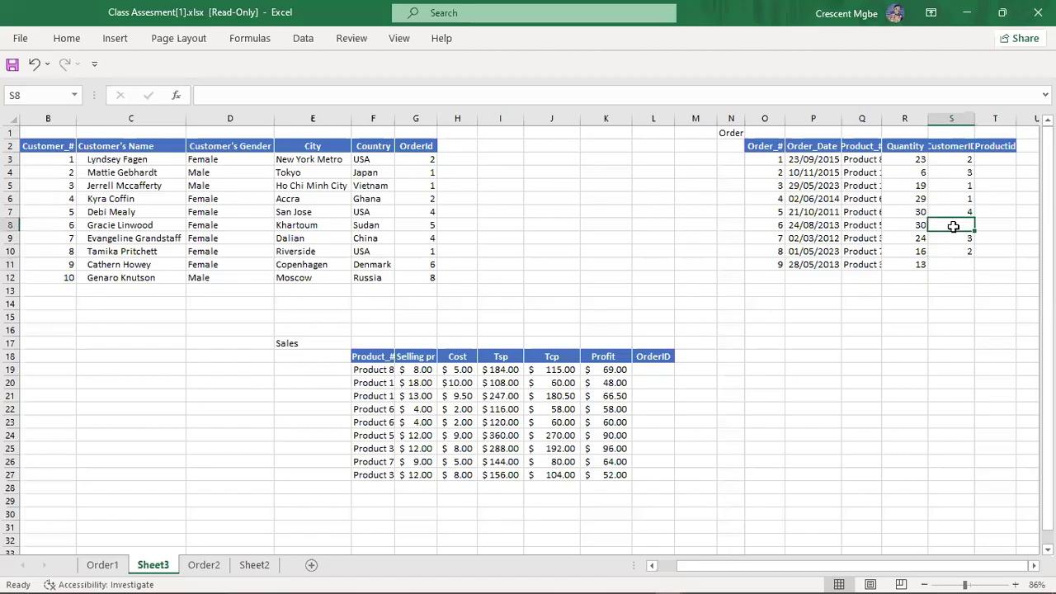
text(2)
click(962, 265)
text(1)
Fill the Sales table's OrderID cells L19:L27 with 2, 3, 1, 2, 4, 4, 6, 4 and 1
click(651, 374)
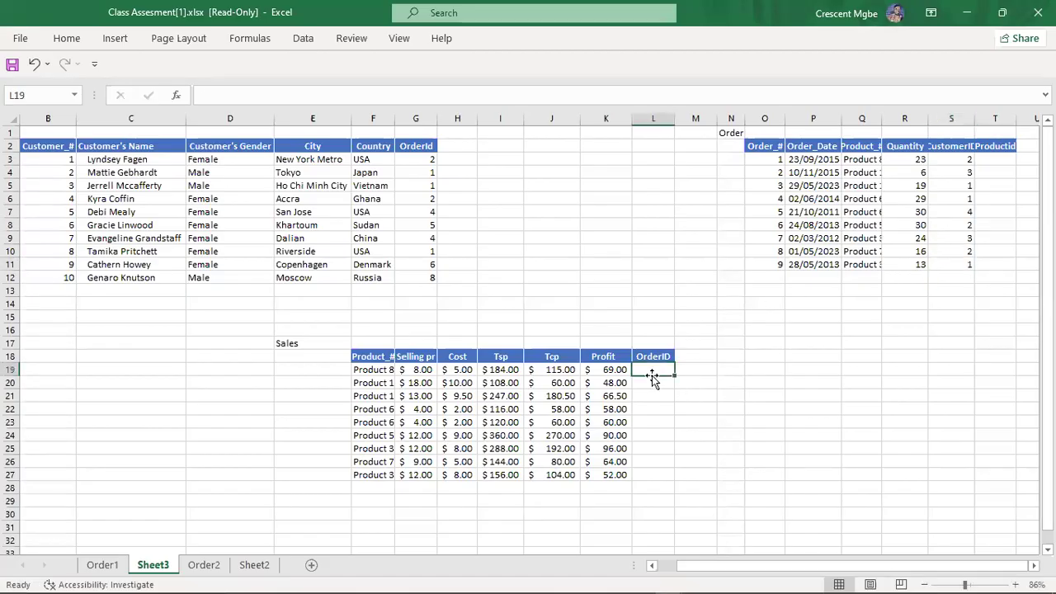
text(2)
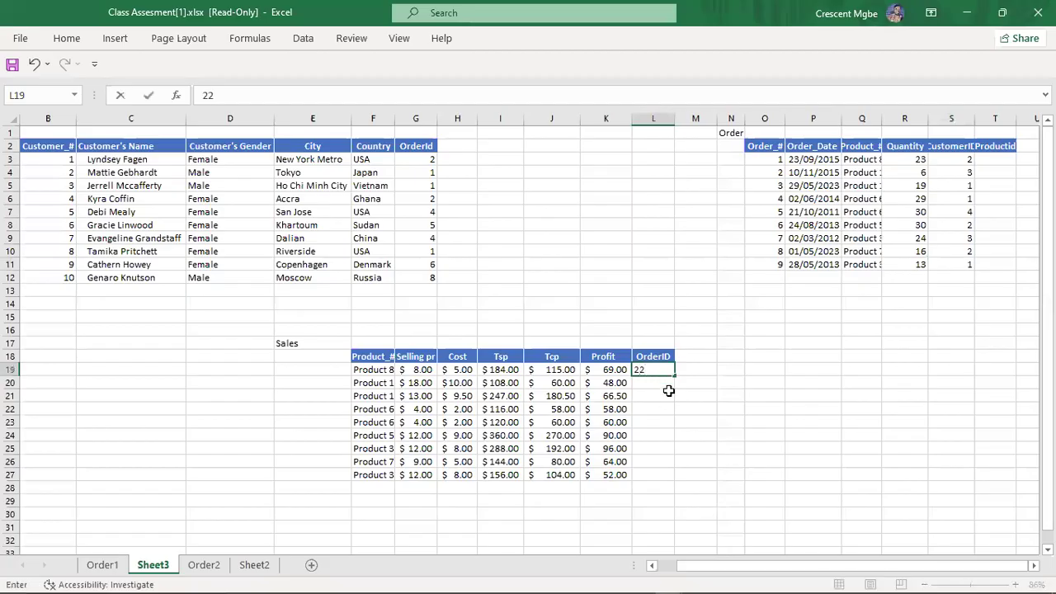
click(657, 382)
text(3)
click(654, 405)
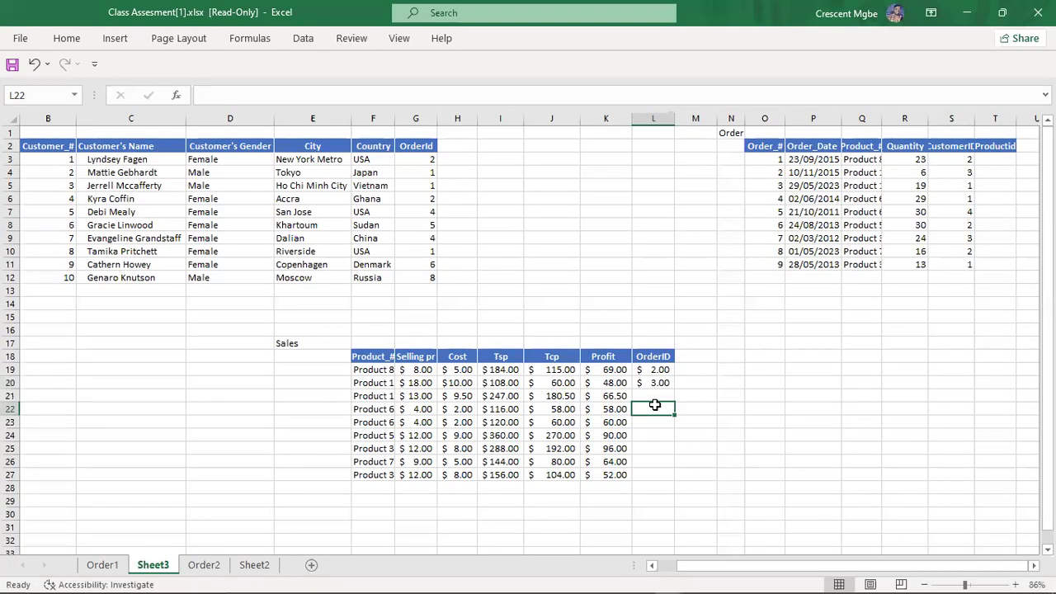
text(2)
click(659, 393)
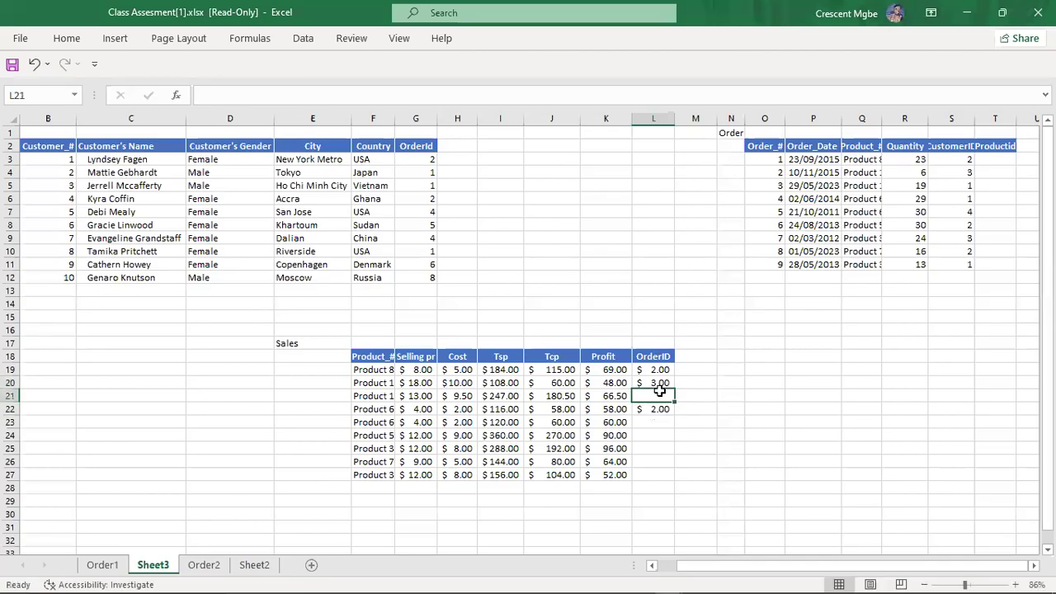
text(1)
click(656, 422)
text(4)
click(656, 434)
text(4)
key(Return)
text(6)
key(Return)
text(4)
key(Return)
text(1)
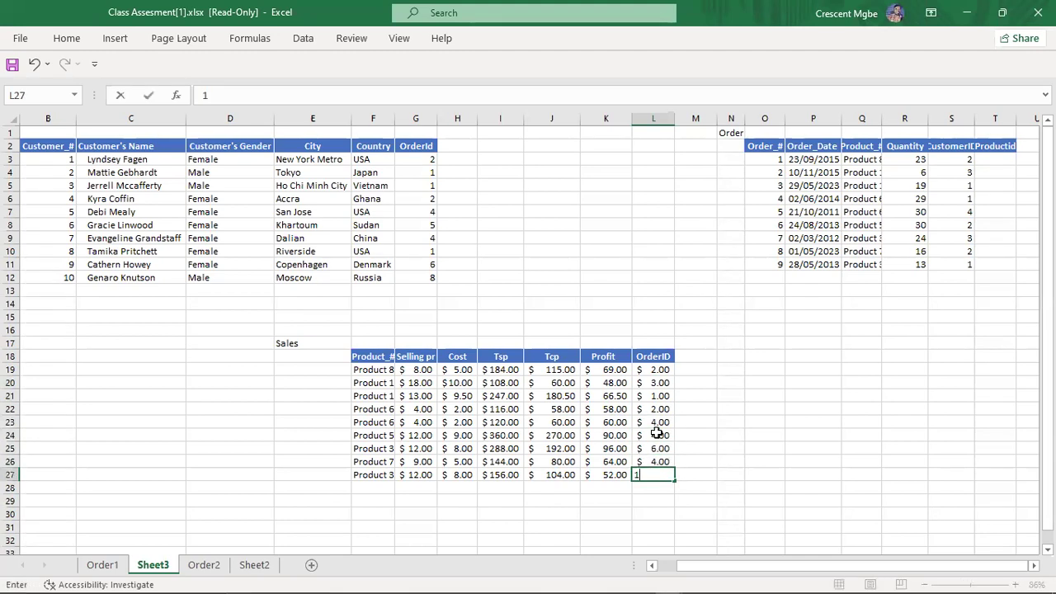
Format the Sales table's OrderID values in L19:L27 as Number with no decimal places
drag(649, 370, 662, 475)
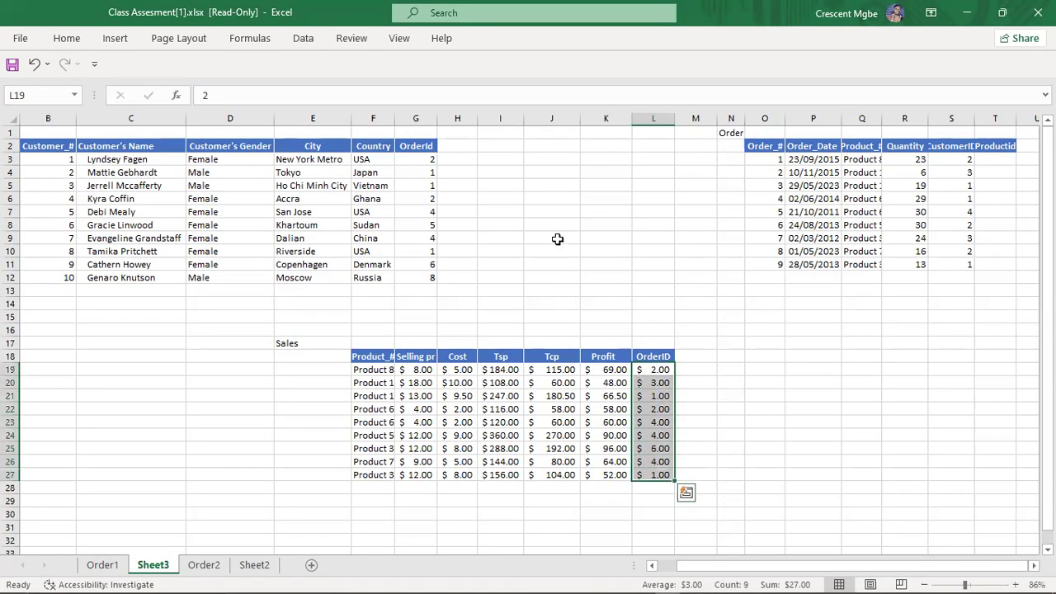
click(66, 38)
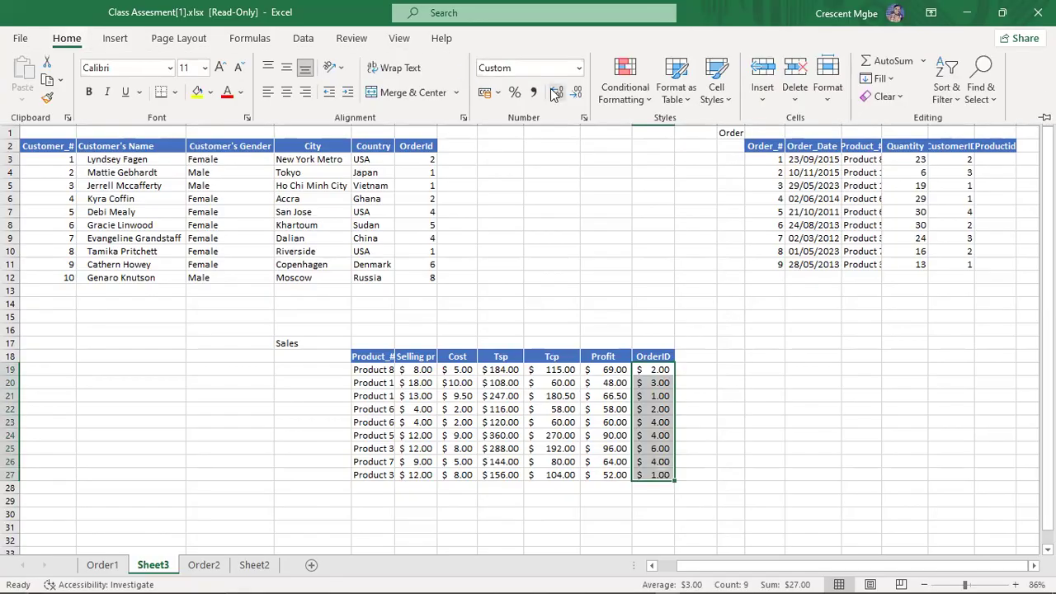
click(578, 69)
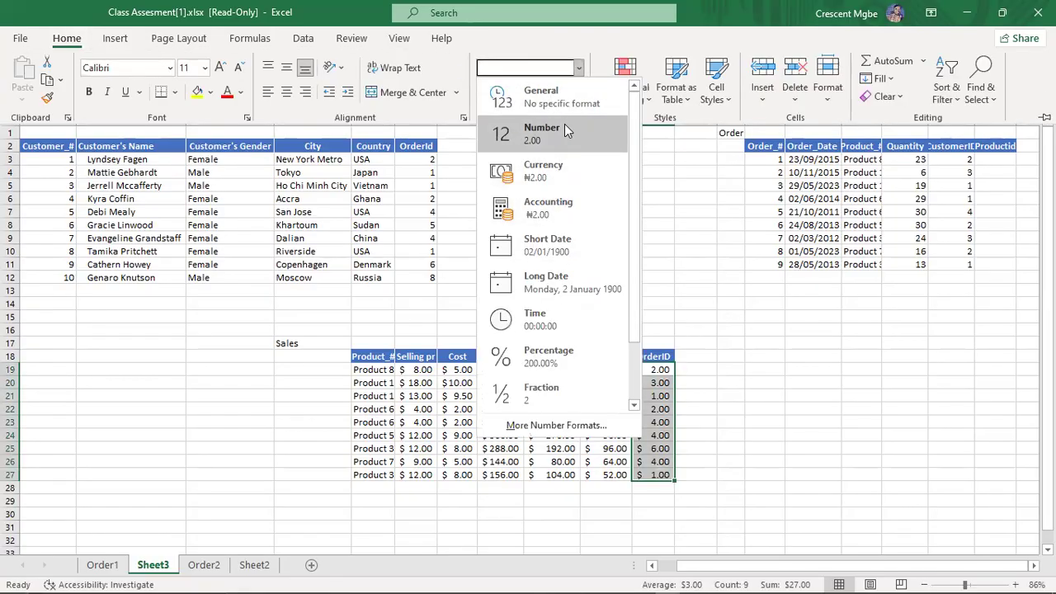
click(564, 129)
click(575, 92)
click(575, 91)
key(ctrl+F1)
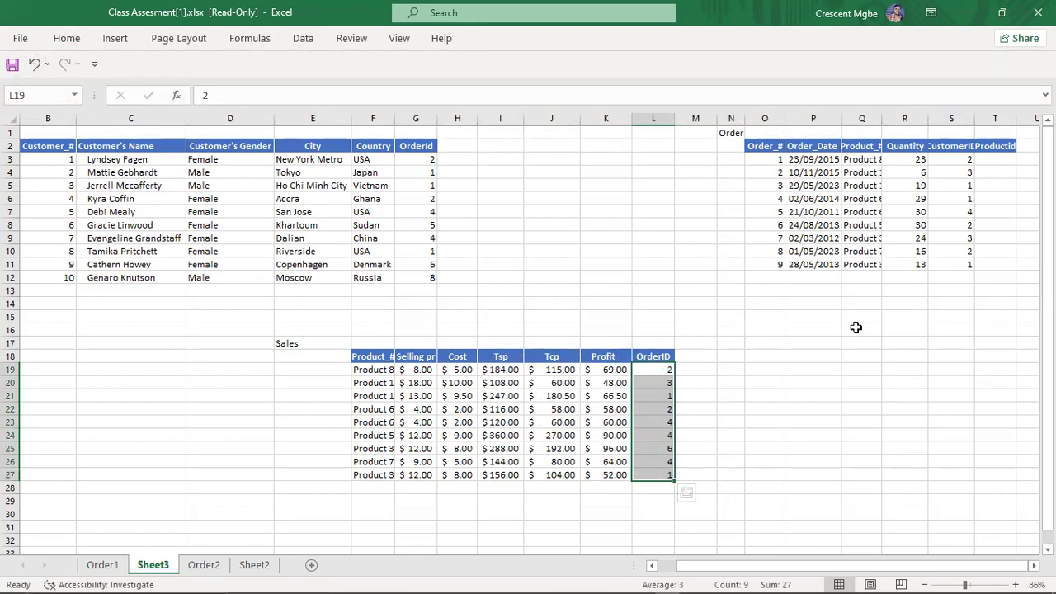
Add the labels "Primary key" in P19 and "Foreign keys" in P20 below the Order table
click(993, 159)
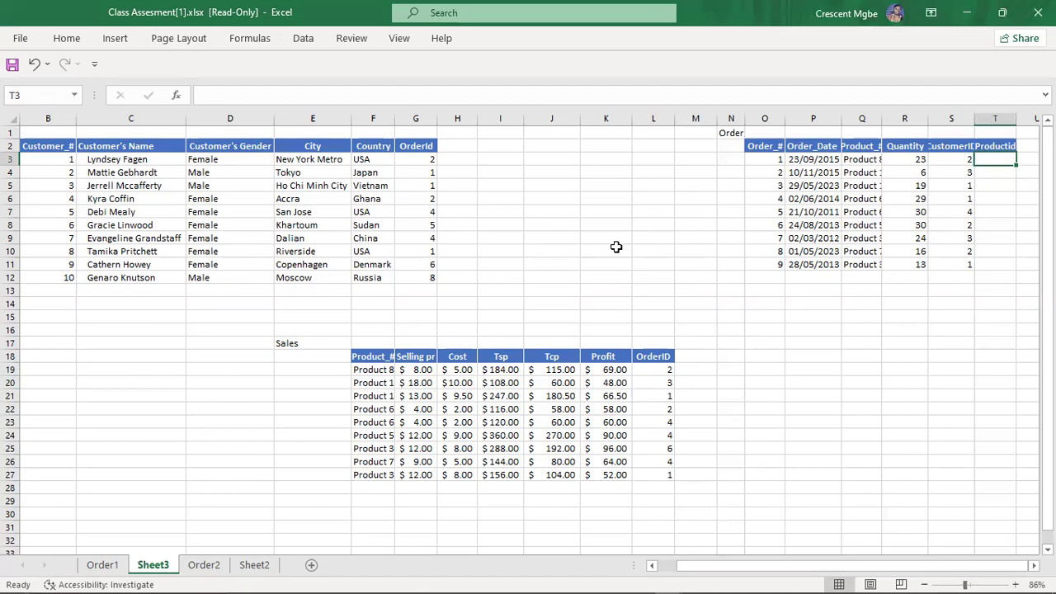
key(alt+Tab)
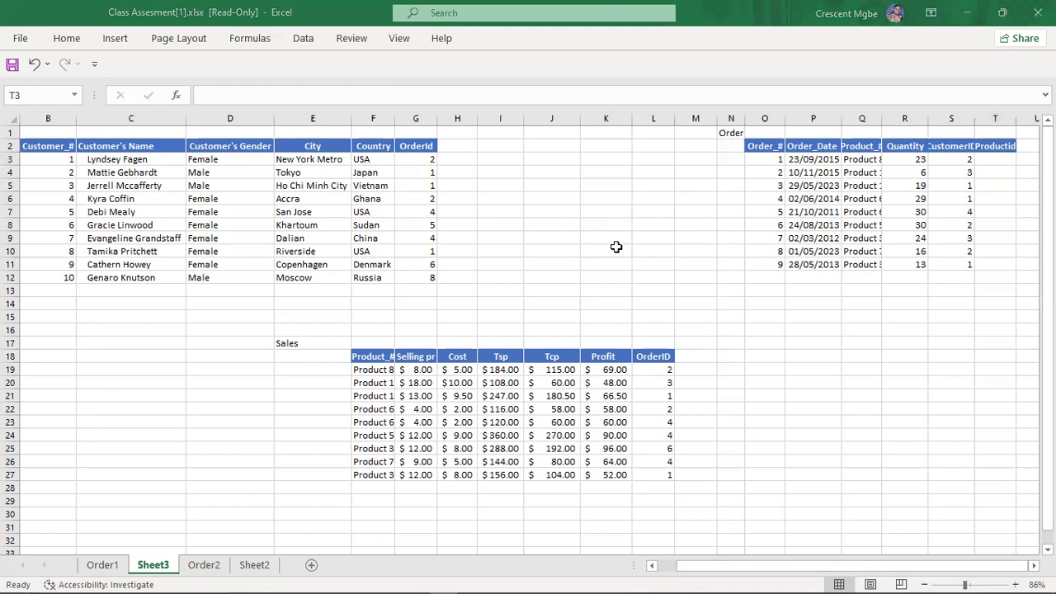
click(822, 368)
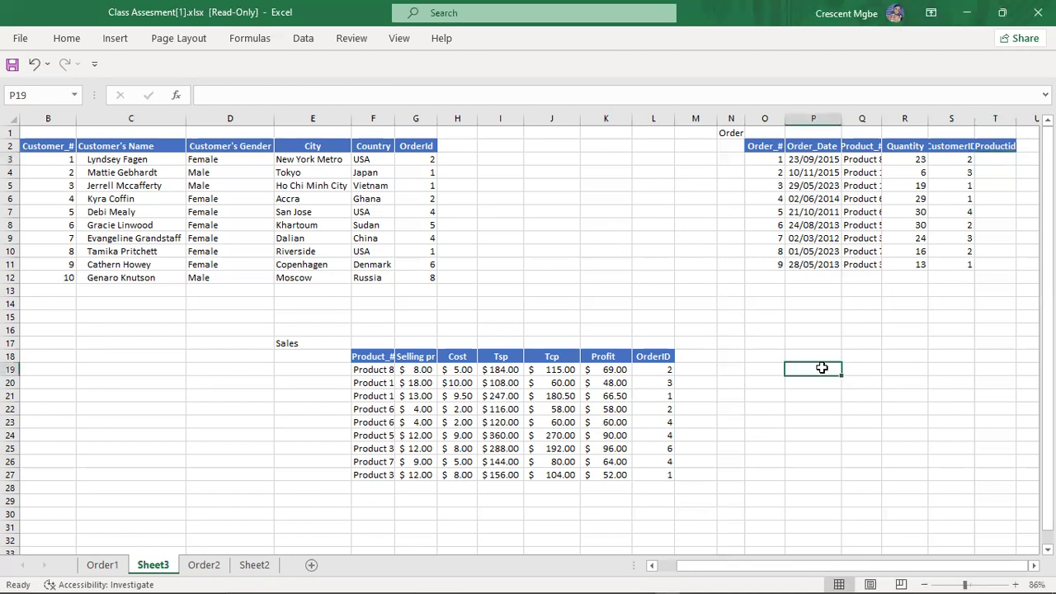
text(Primary)
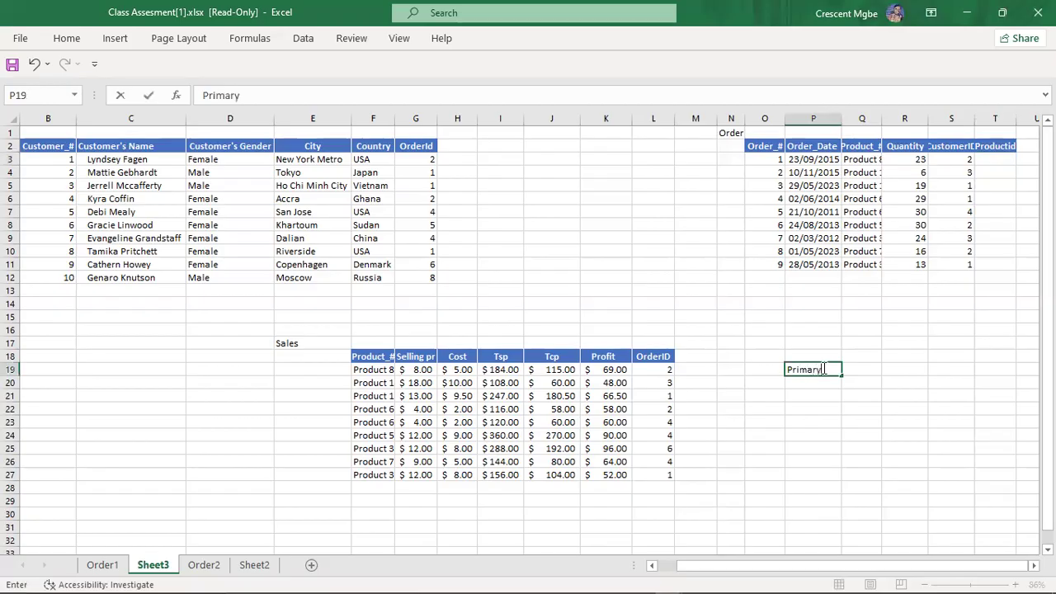
text( key)
click(831, 384)
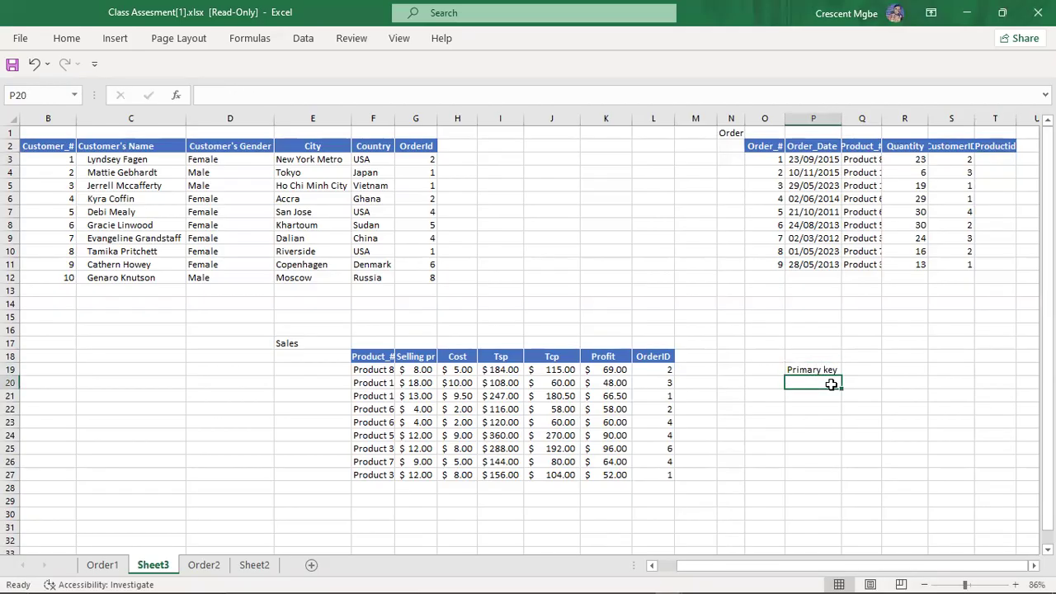
text(Fore)
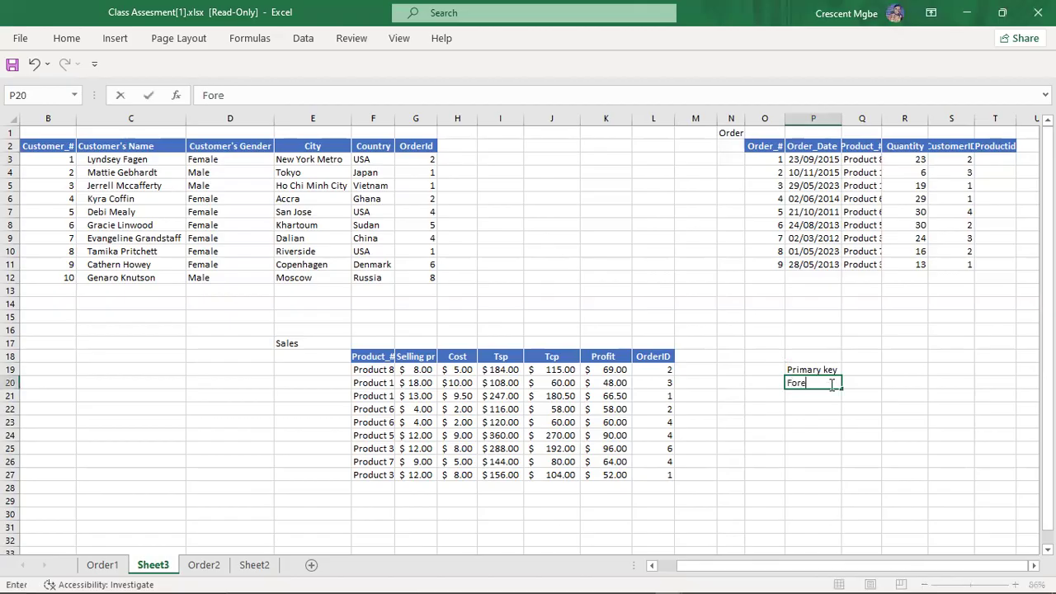
text(ign keys)
click(826, 413)
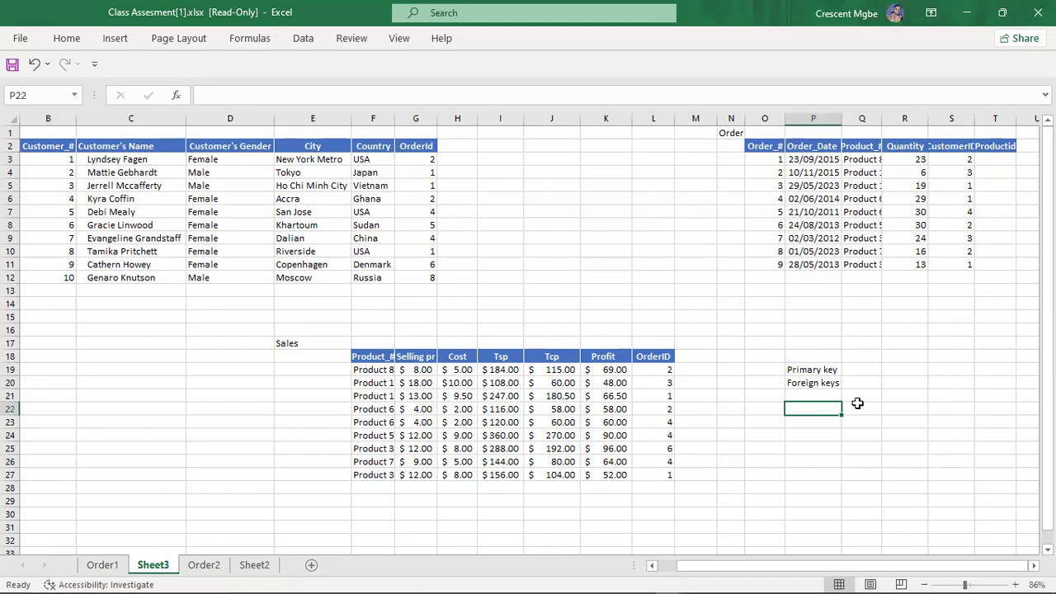
Examine the Customer_# values in B3:B12 as the Customer table's primary key
drag(795, 370, 812, 386)
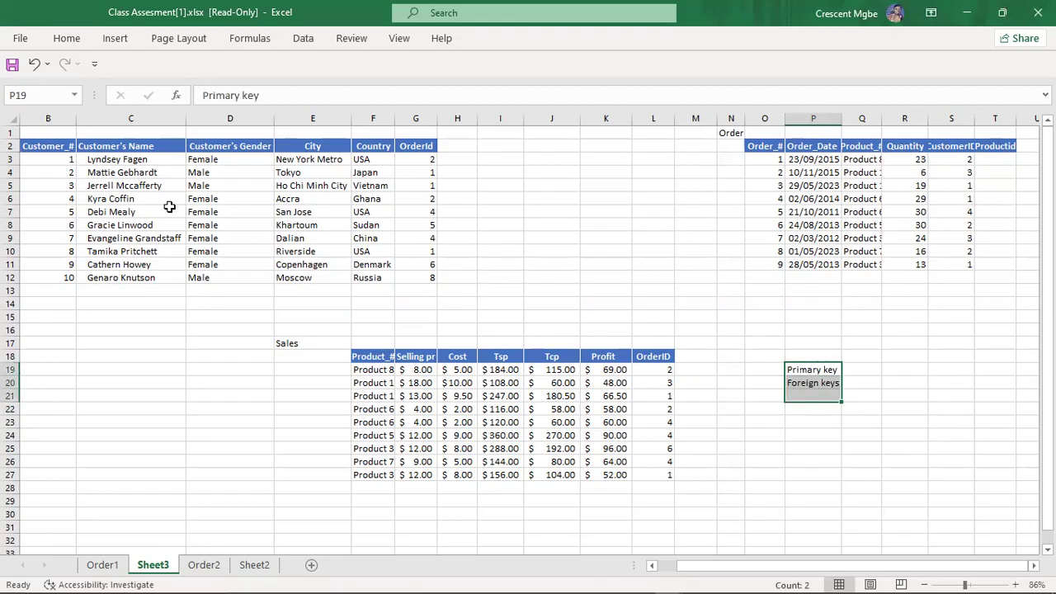
click(51, 134)
drag(61, 156, 59, 277)
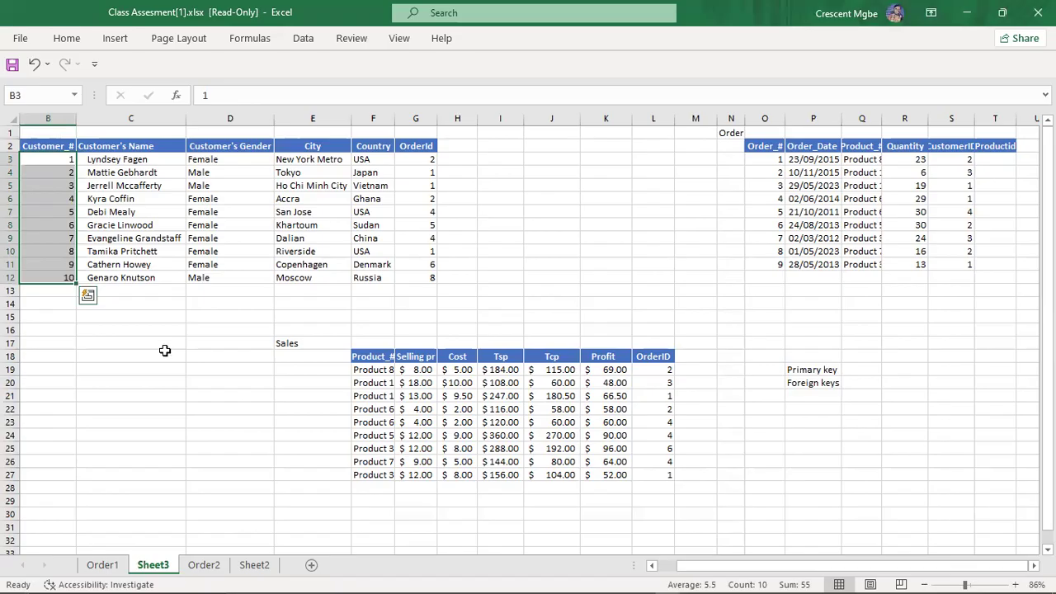
click(57, 156)
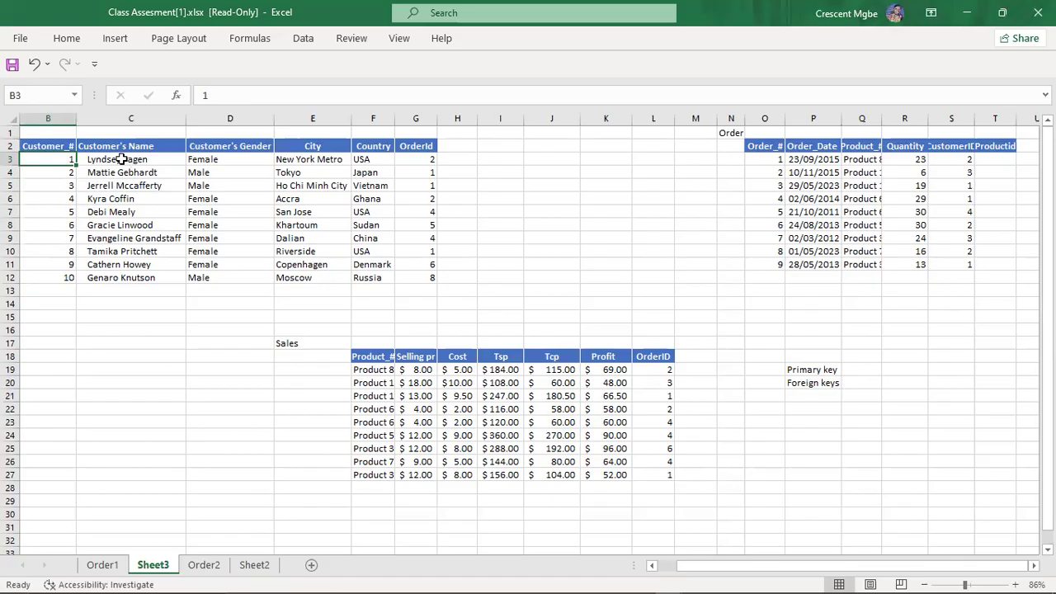
click(63, 170)
click(63, 186)
click(63, 199)
click(65, 214)
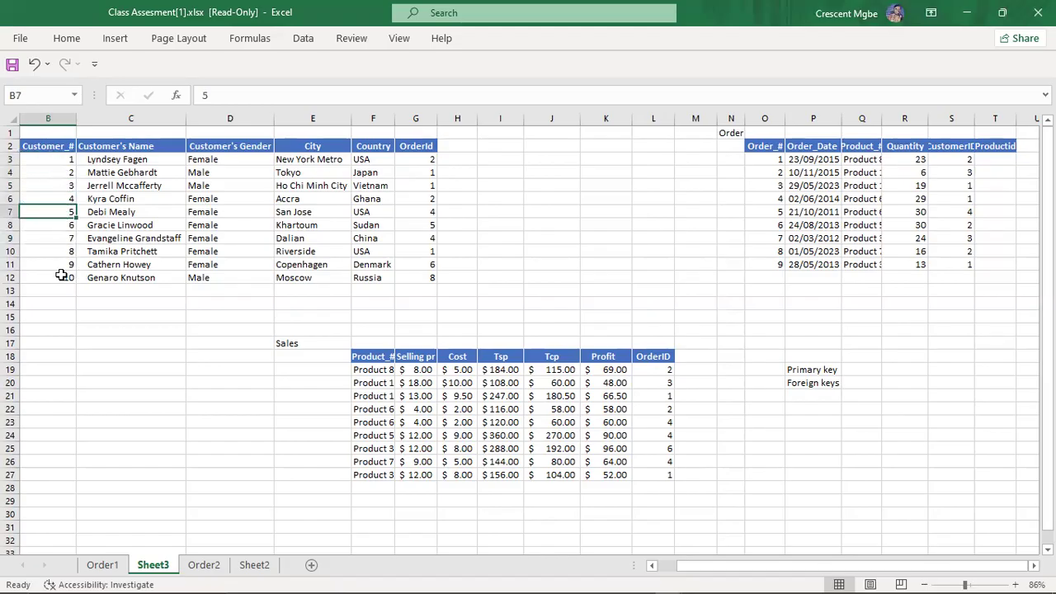
click(114, 291)
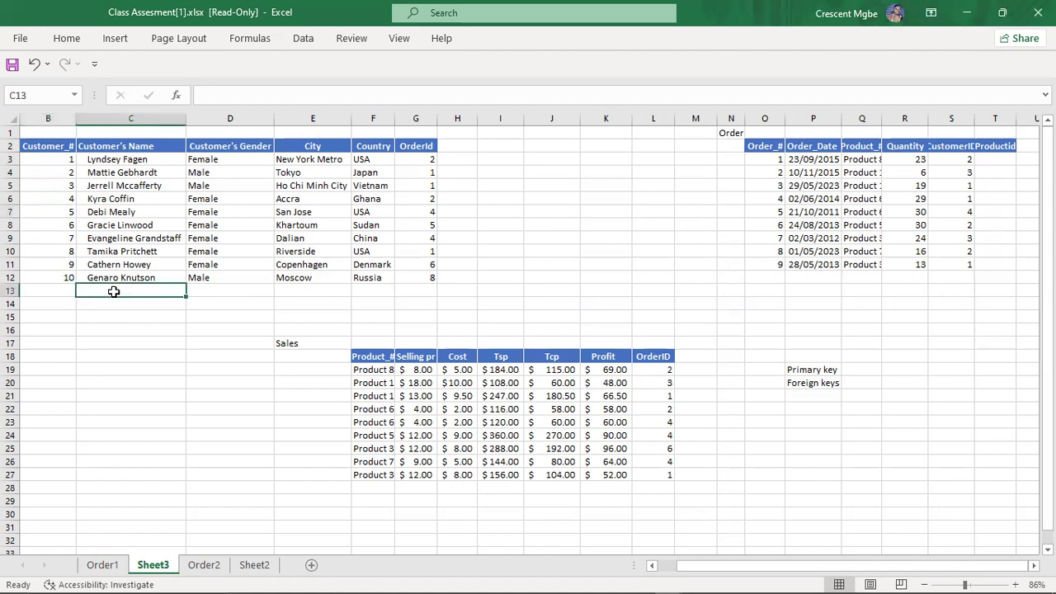
click(63, 290)
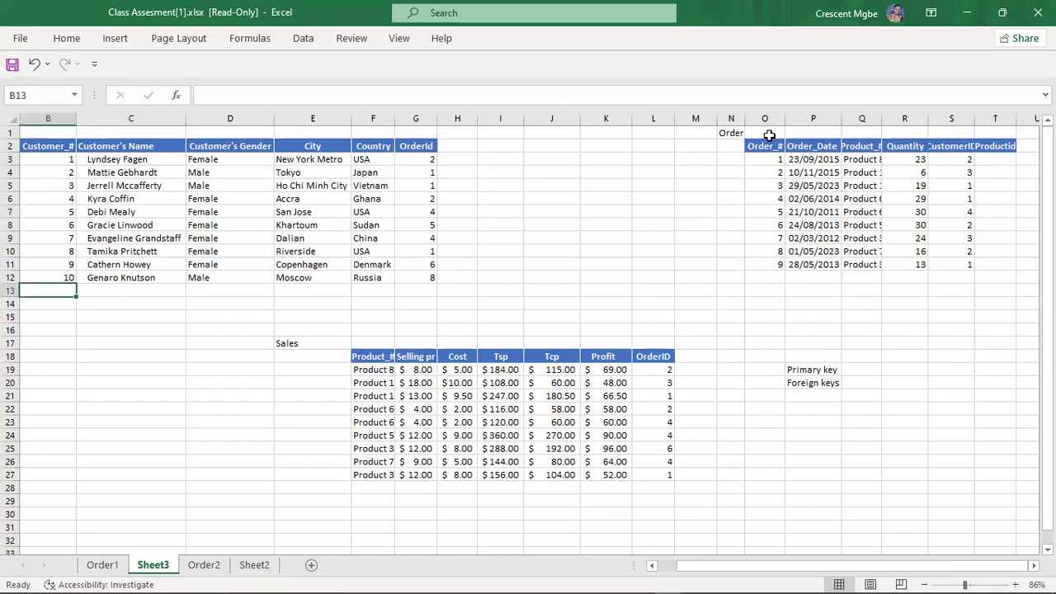
Inspect the Order_# column of the Order table and the Product_# column of the Sales table as key columns
click(768, 159)
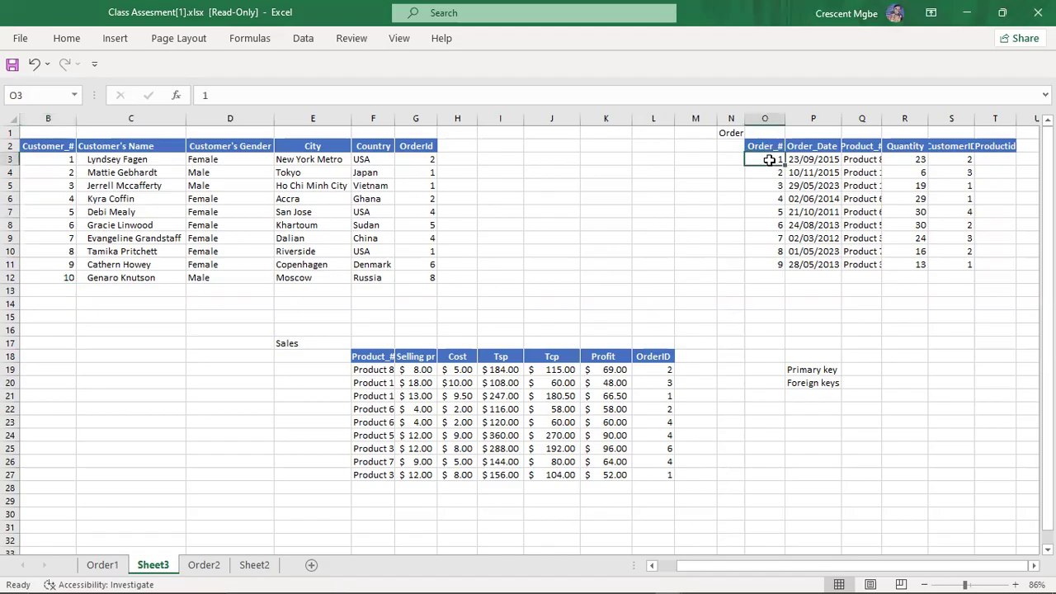
click(769, 173)
click(776, 199)
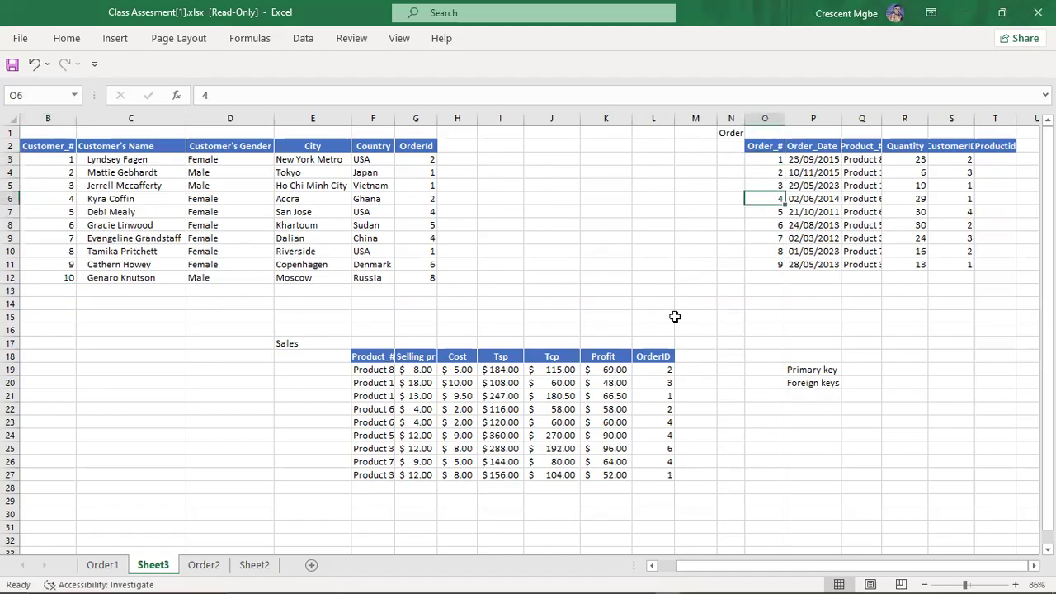
click(363, 372)
click(363, 383)
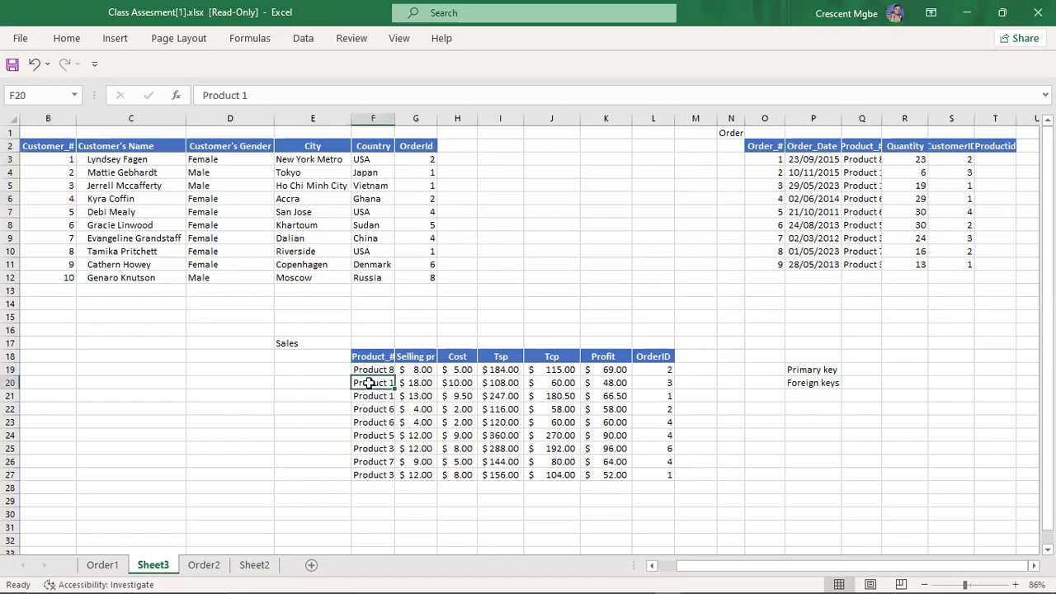
click(371, 411)
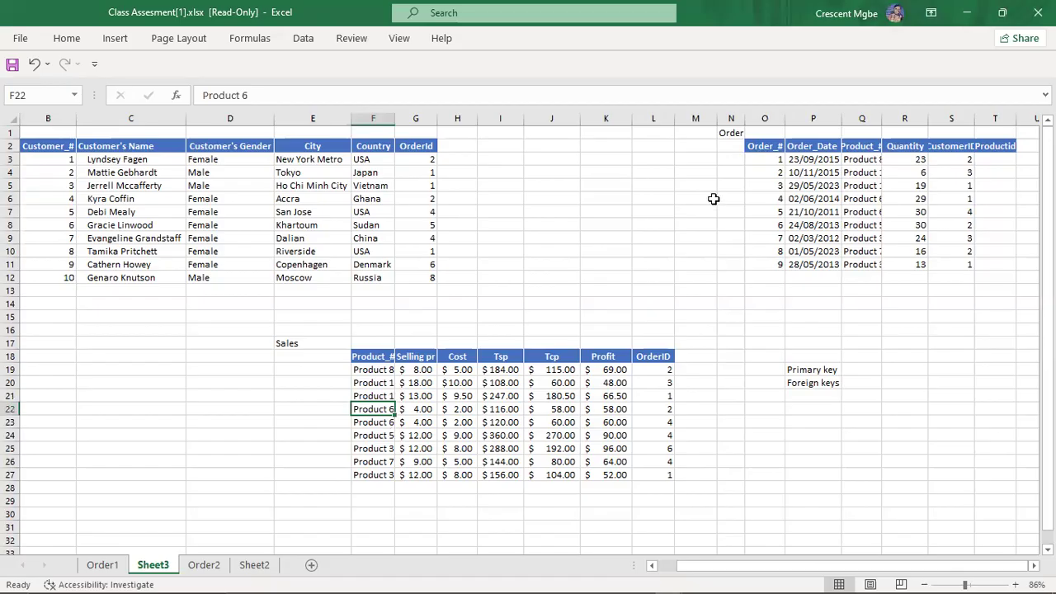
Autofit the widths of the Order table's Product_# and CustomerID columns, Q and S
scroll(872, 176, right, 1)
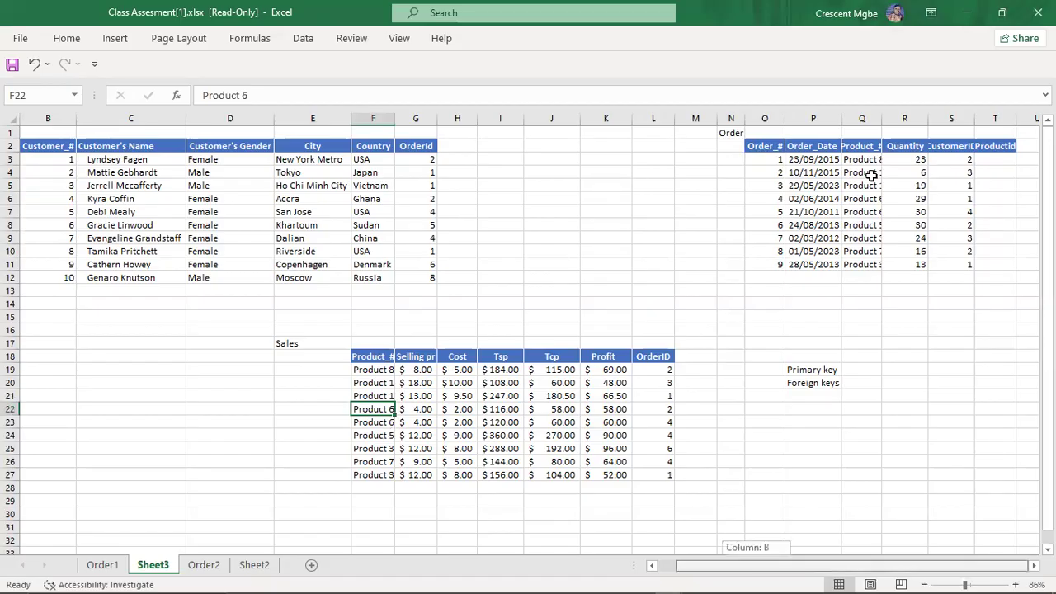
double_click(881, 118)
click(976, 185)
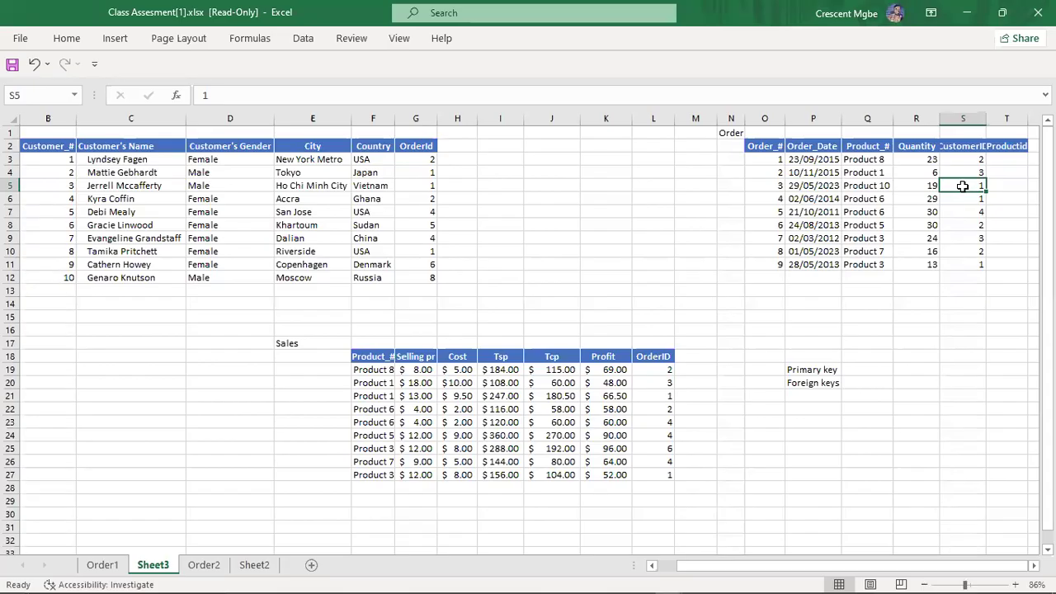
double_click(986, 118)
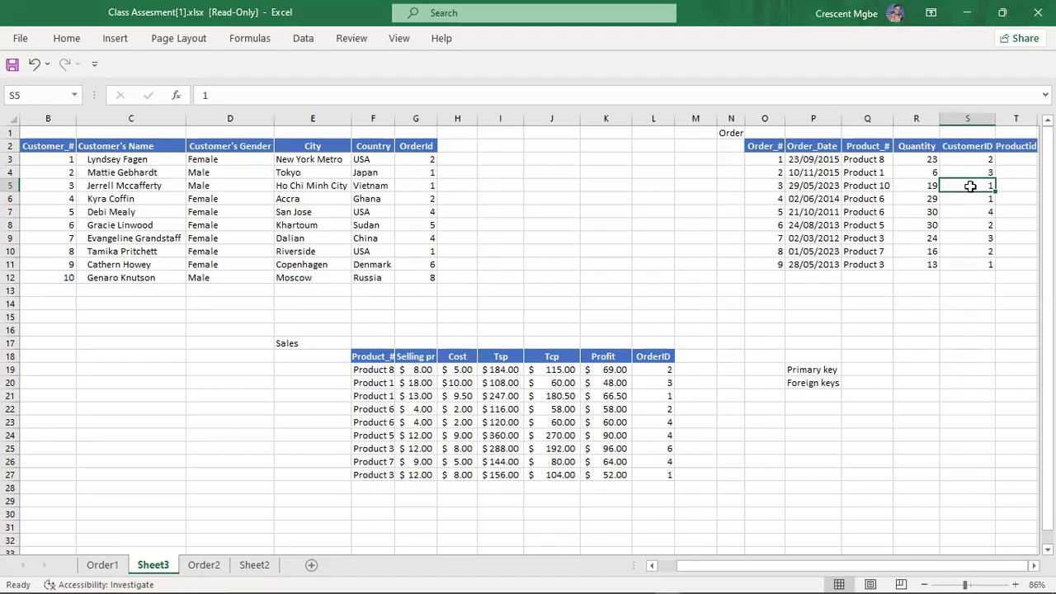
click(988, 383)
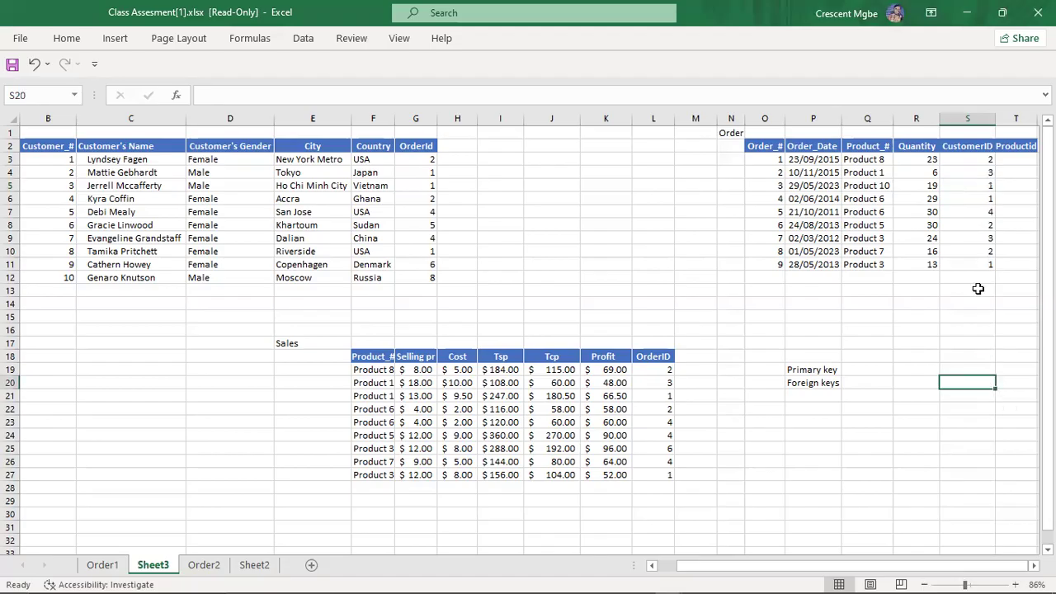
Trace the first customer's record through its OrderId to the matching order's date, product and quantity in the Order table
click(983, 188)
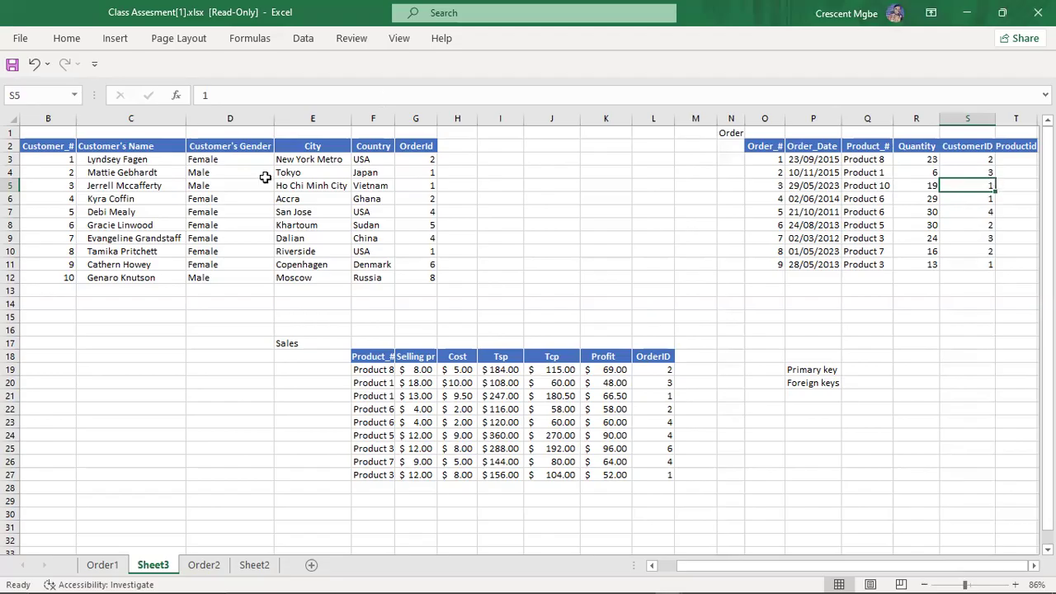
click(63, 159)
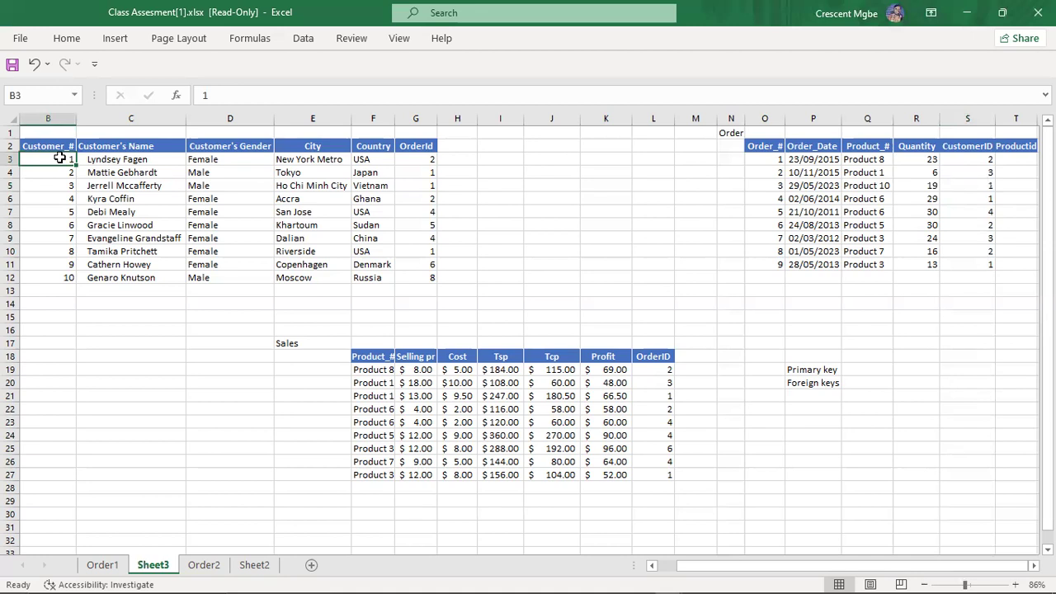
click(102, 164)
click(205, 162)
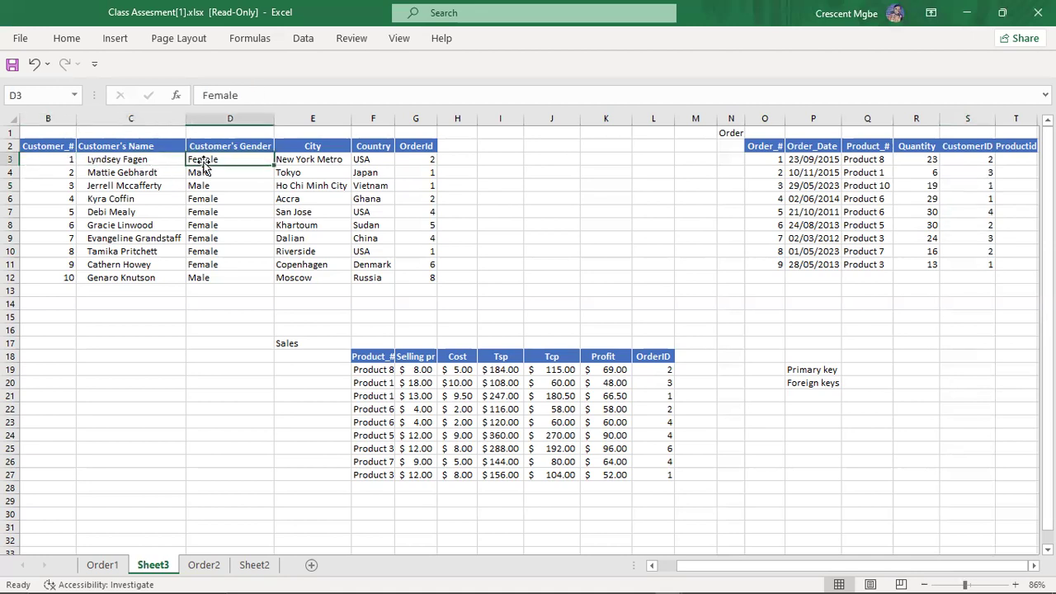
click(316, 160)
click(381, 162)
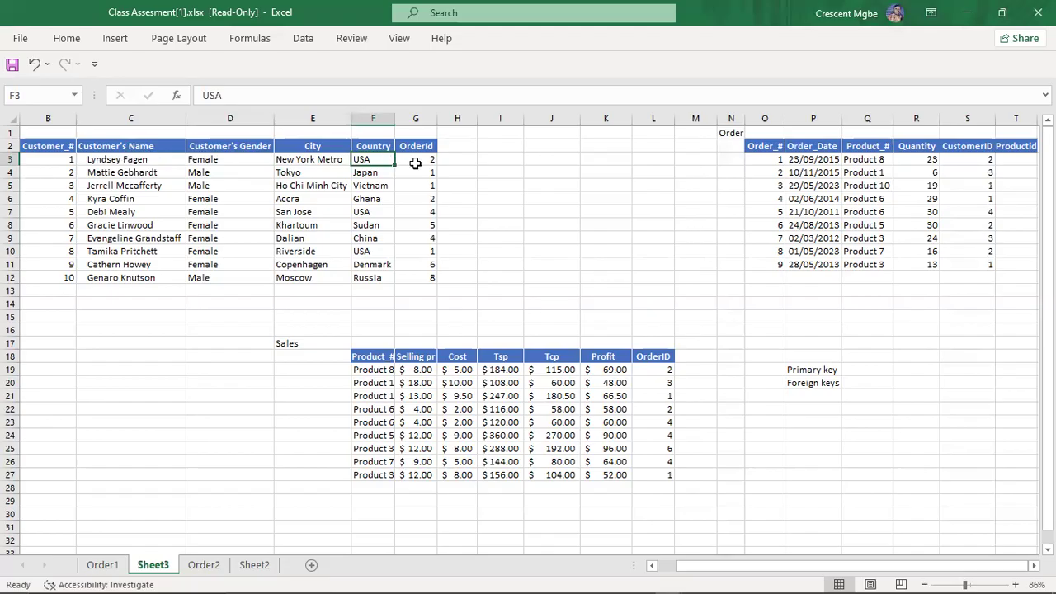
click(417, 165)
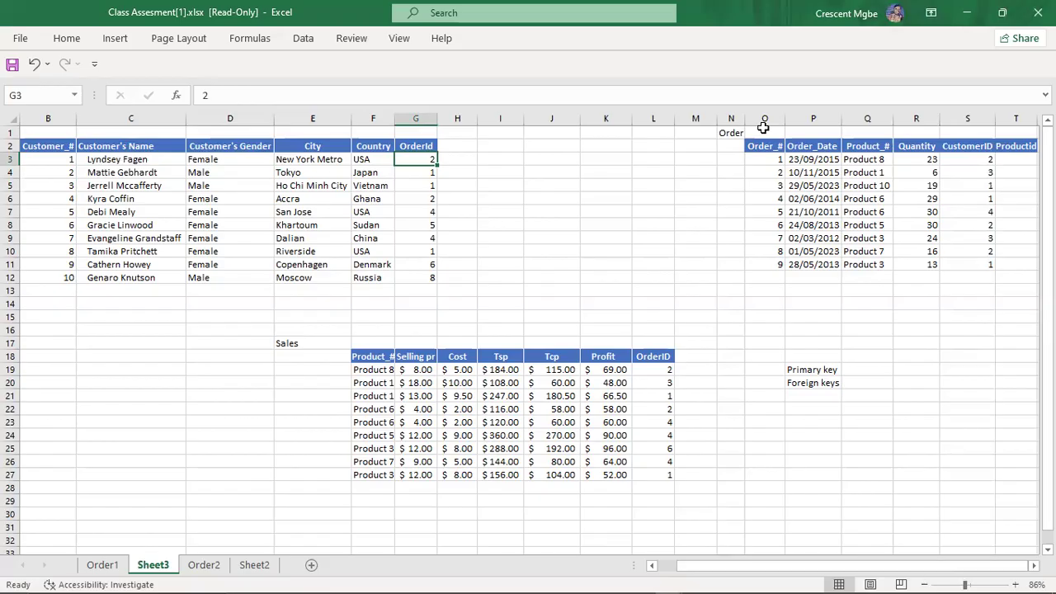
click(767, 173)
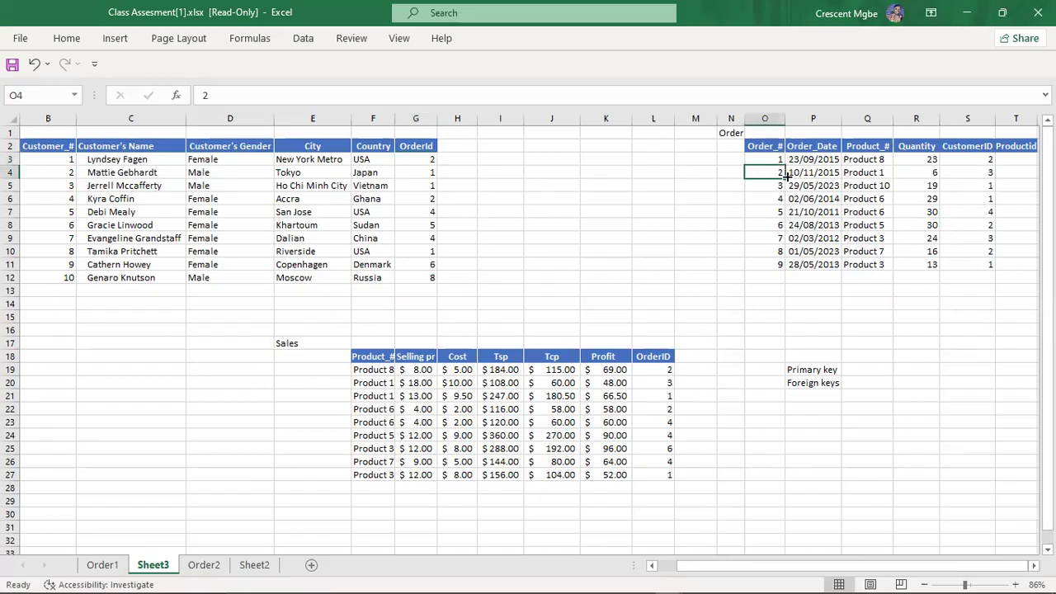
click(812, 173)
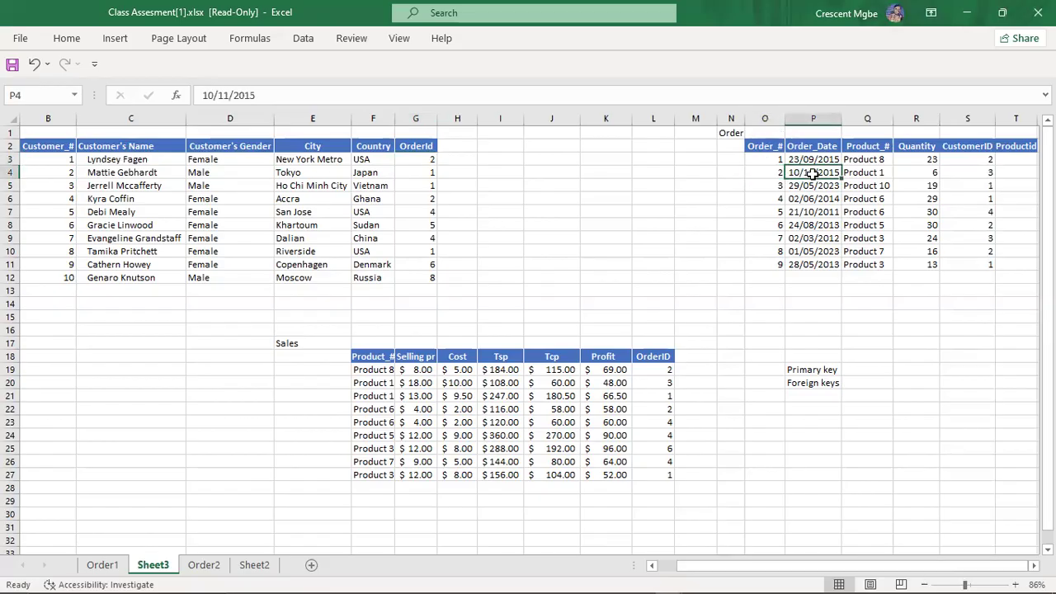
click(870, 174)
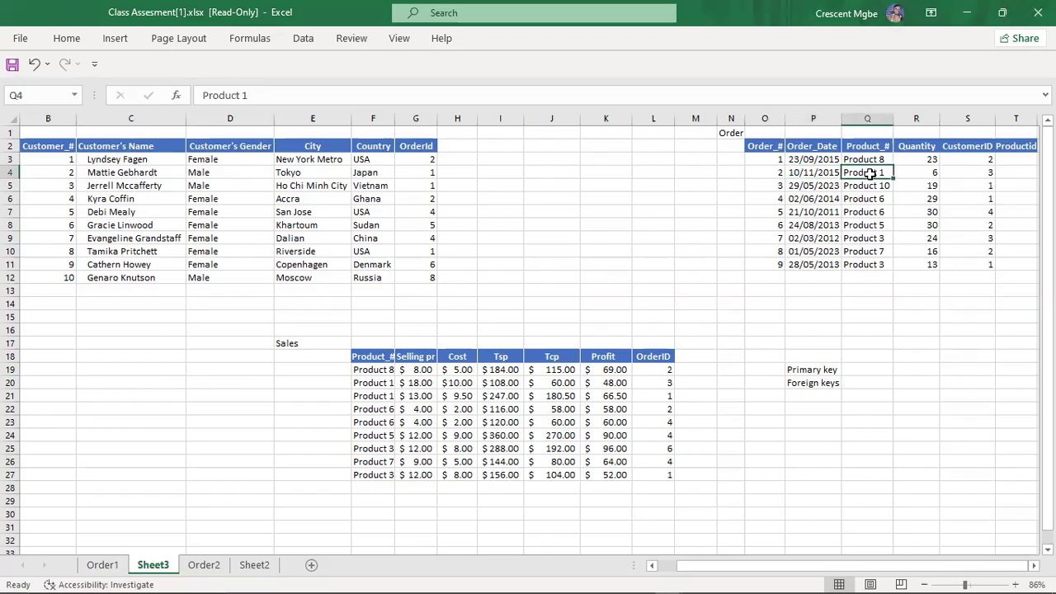
click(916, 172)
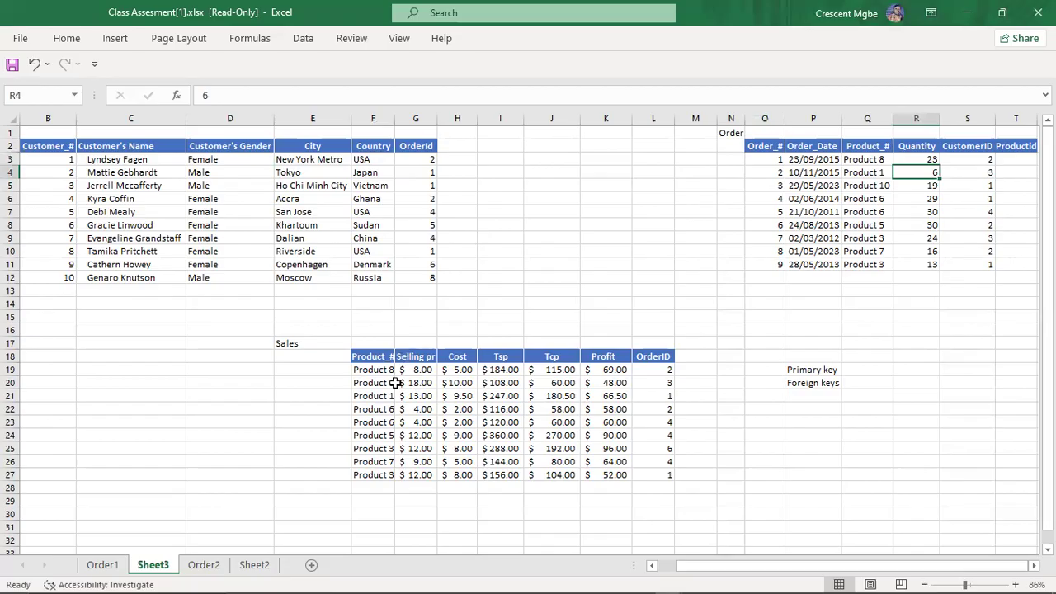
Follow Product 1 from the Order table to the Sales table and check its selling price, cost and profit against the ordered quantity
click(860, 176)
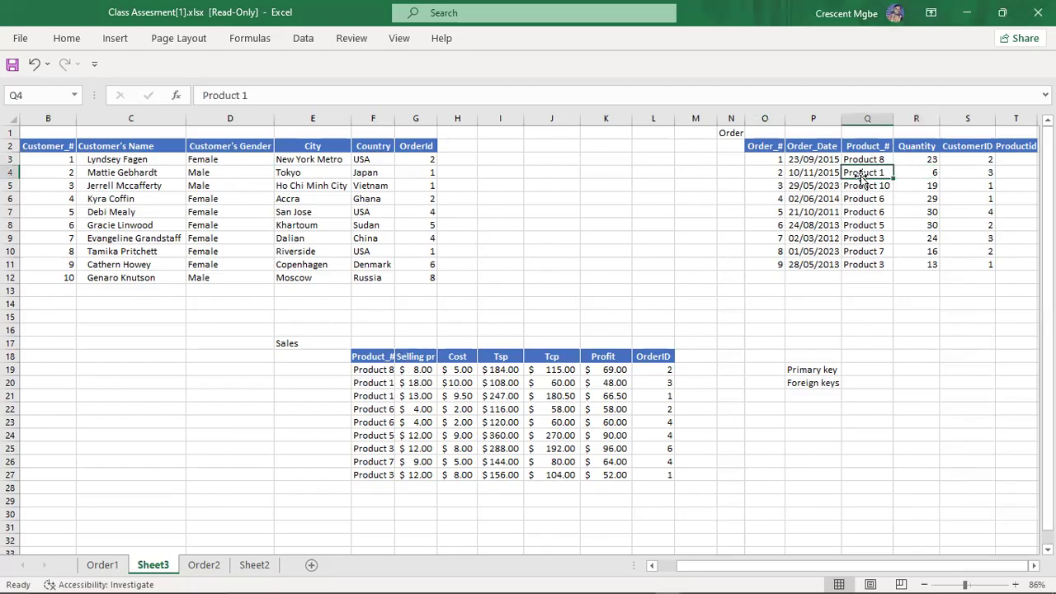
click(369, 385)
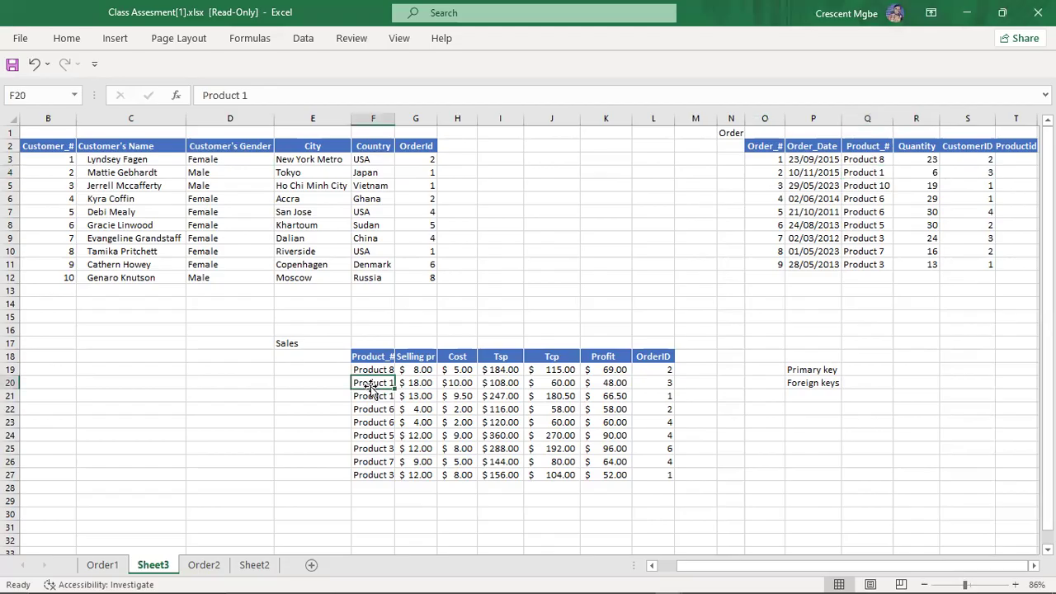
click(426, 384)
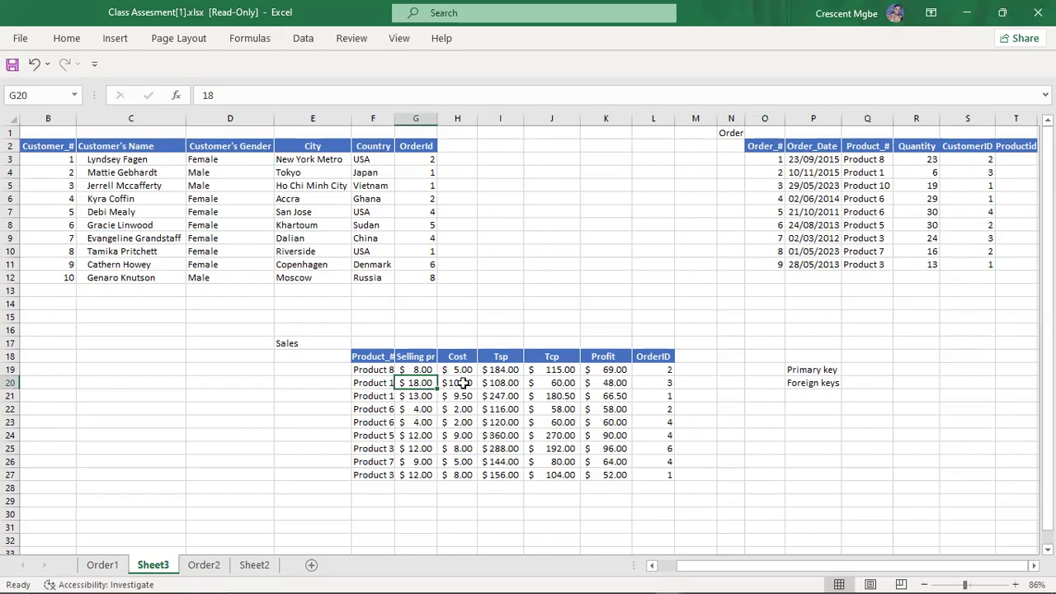
click(464, 384)
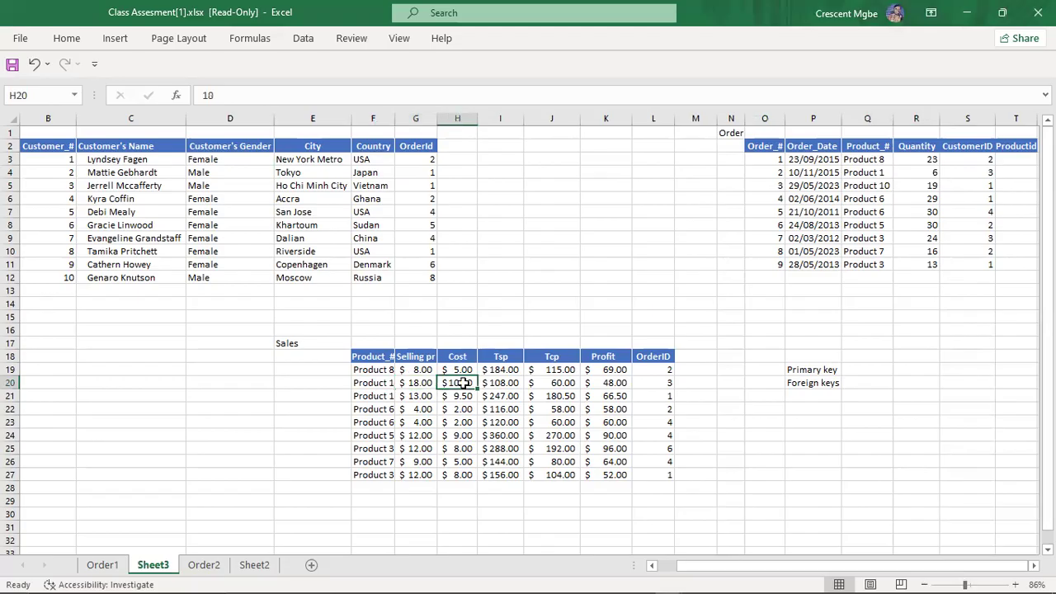
click(619, 383)
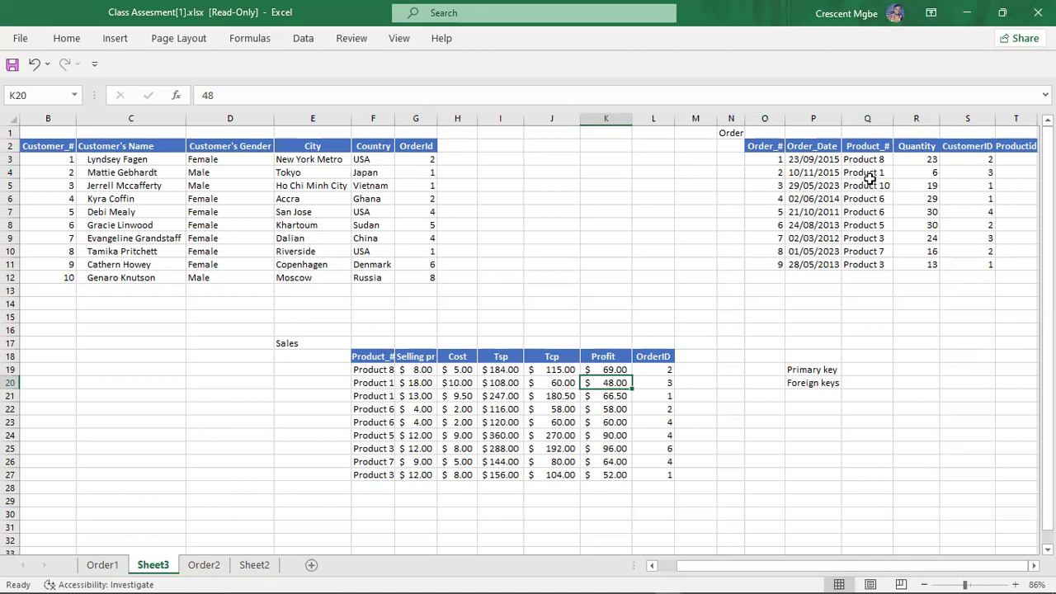
click(930, 174)
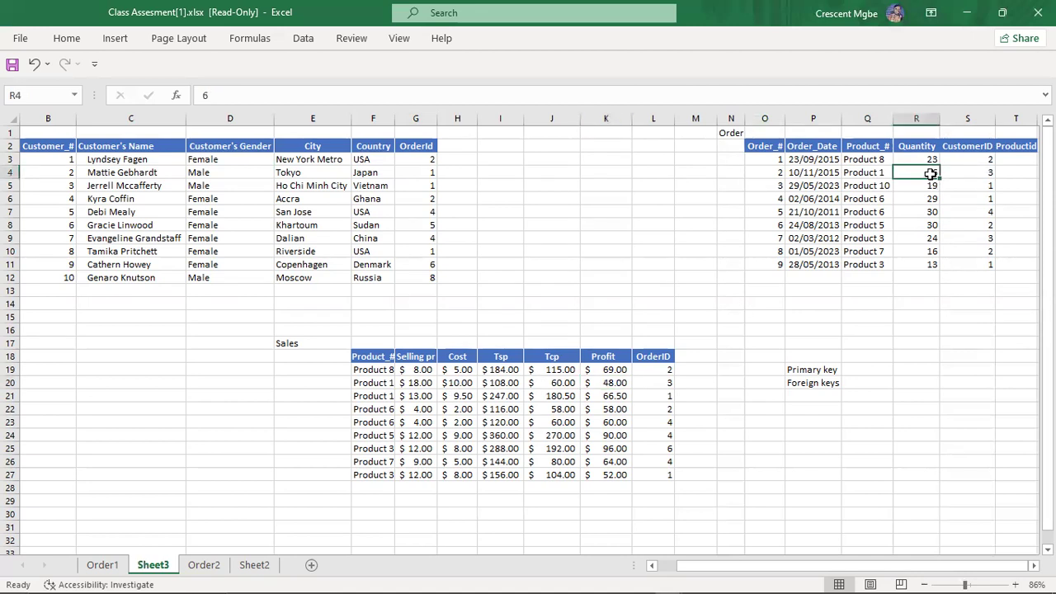
click(612, 385)
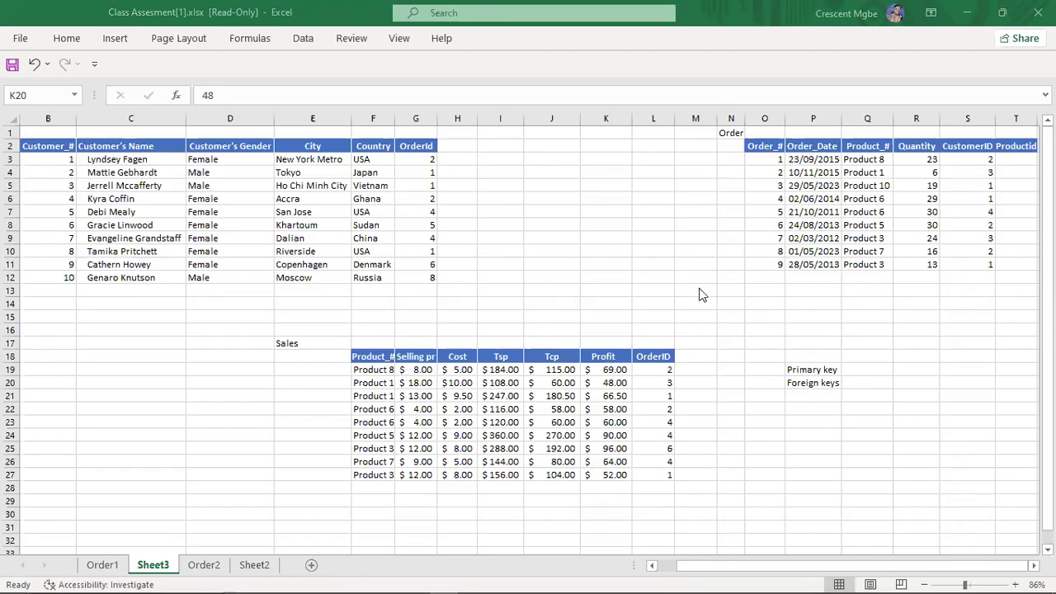
click(817, 569)
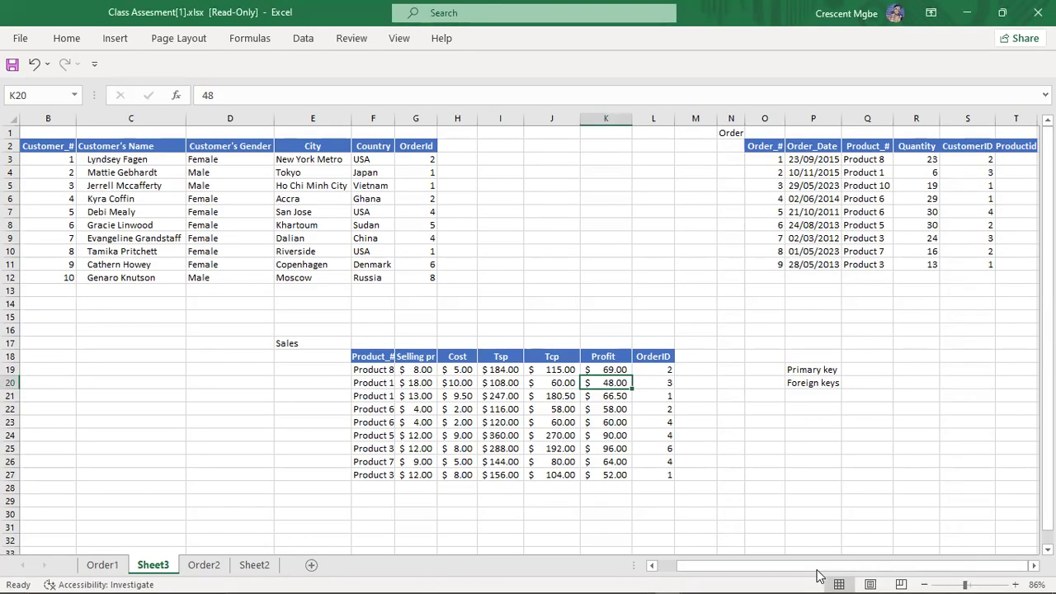
click(801, 371)
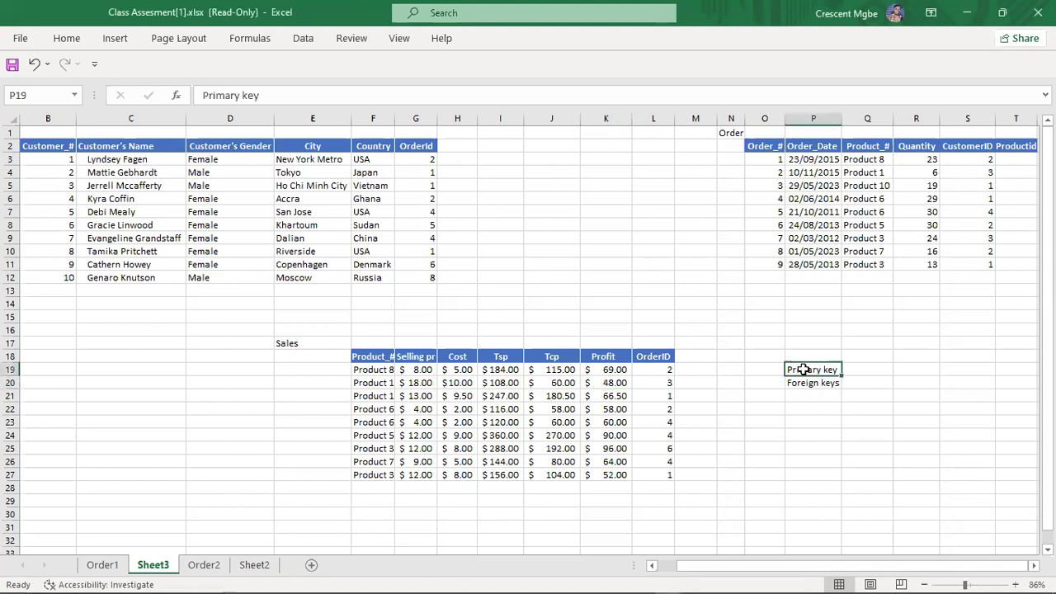
Enter "unique" in cell Q19, beside the Primary key label
click(876, 370)
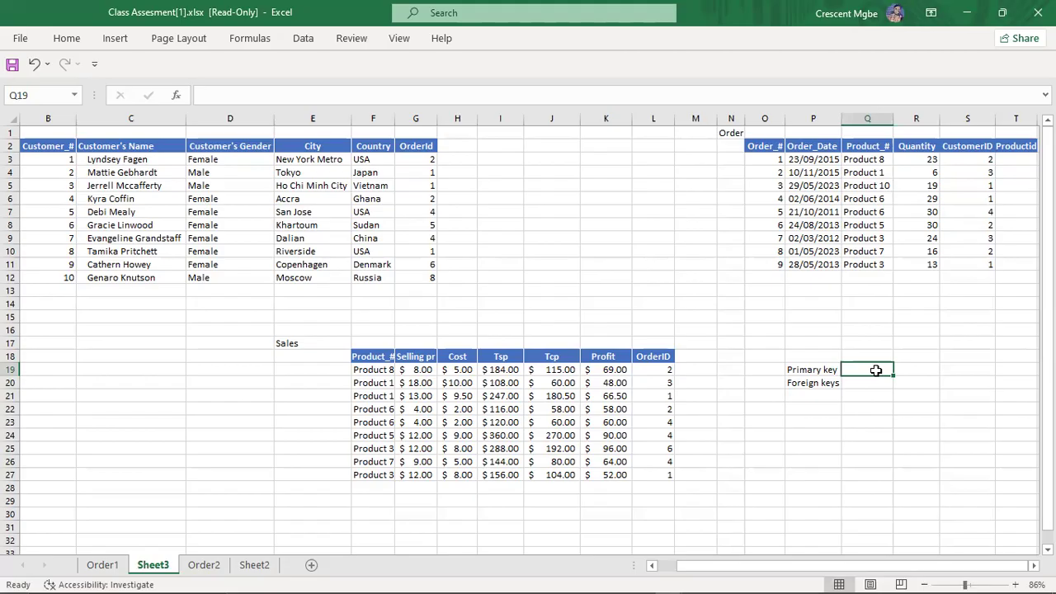
click(46, 118)
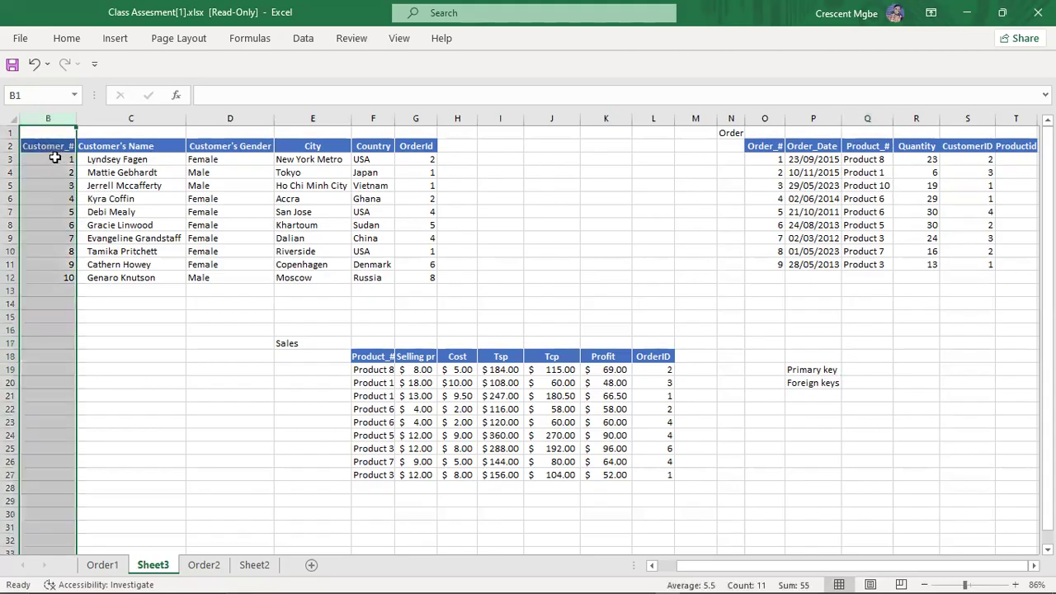
click(878, 373)
text(un)
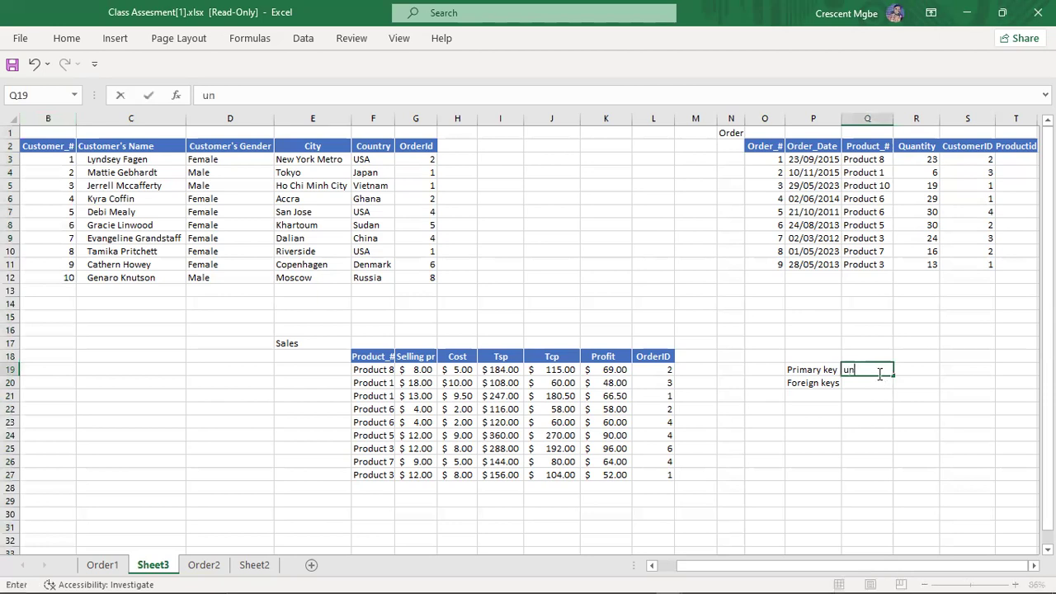
text(ique)
click(61, 161)
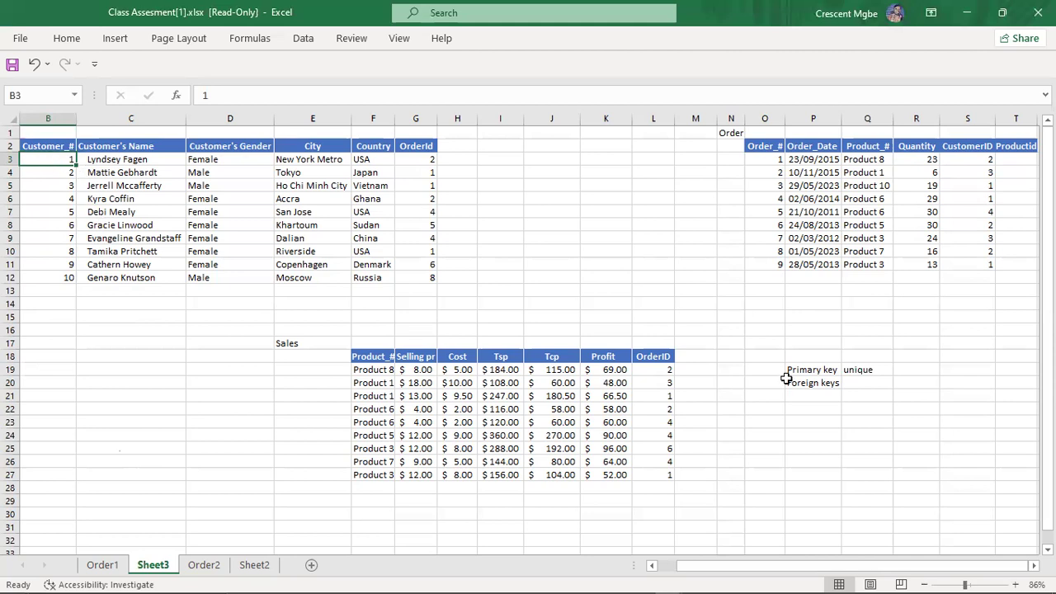
Compare the Customer_# column with the OrderId column in the customer table to check which one holds unique values
click(869, 371)
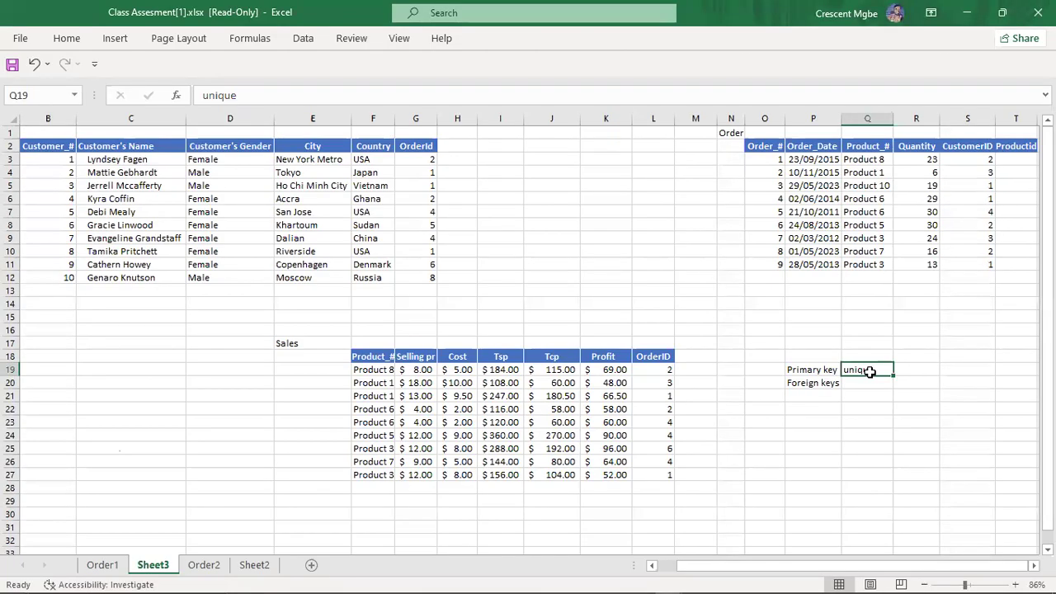
click(59, 148)
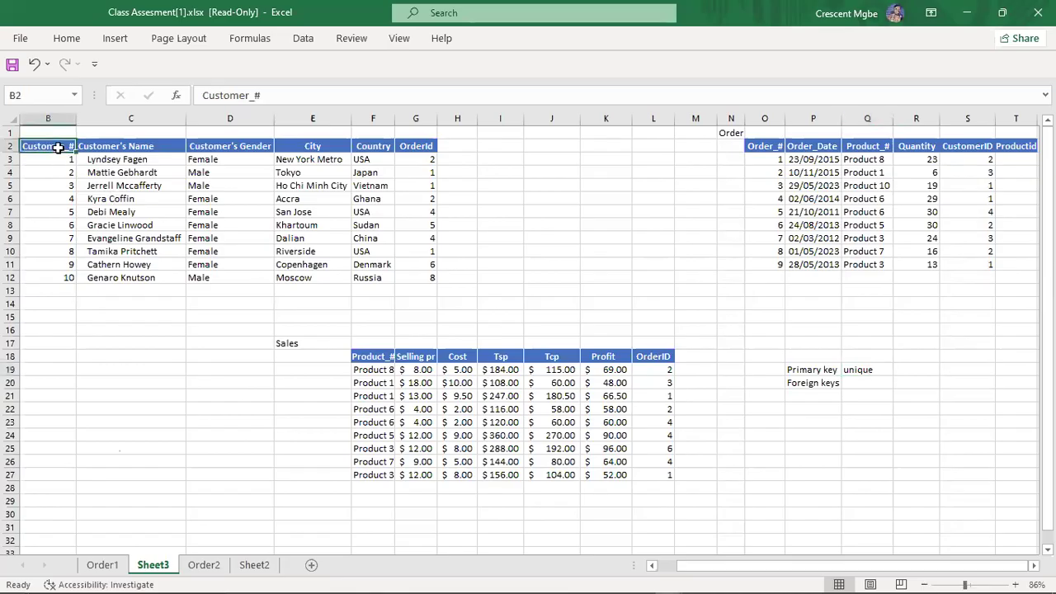
click(429, 148)
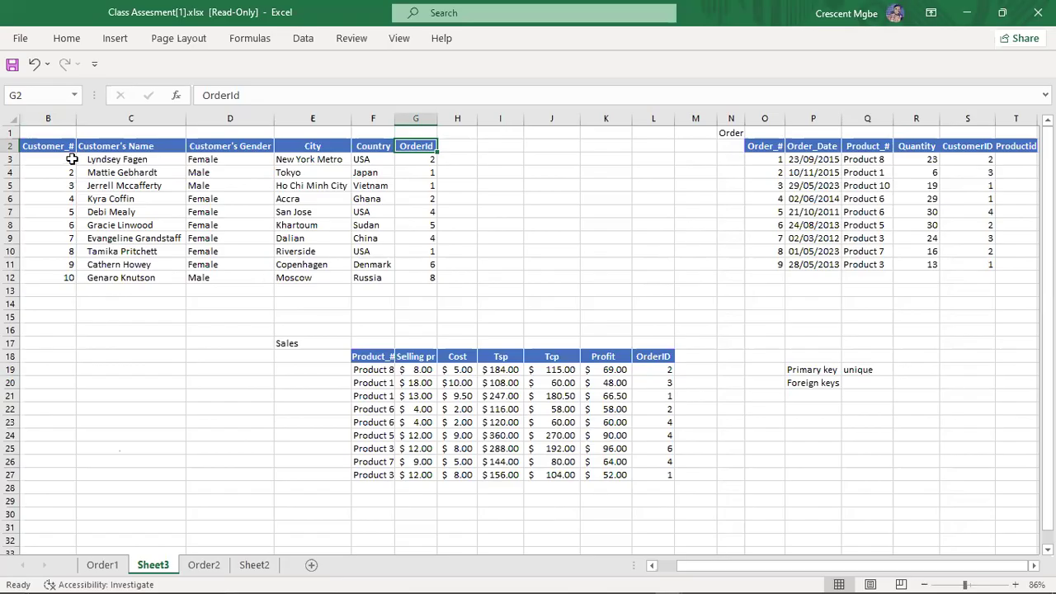
click(50, 118)
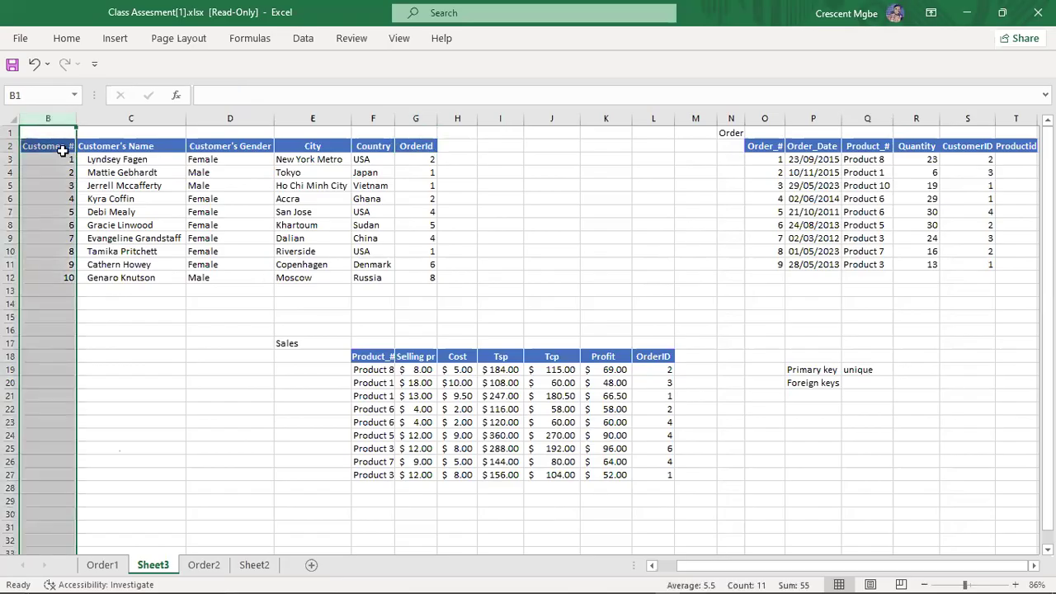
click(62, 161)
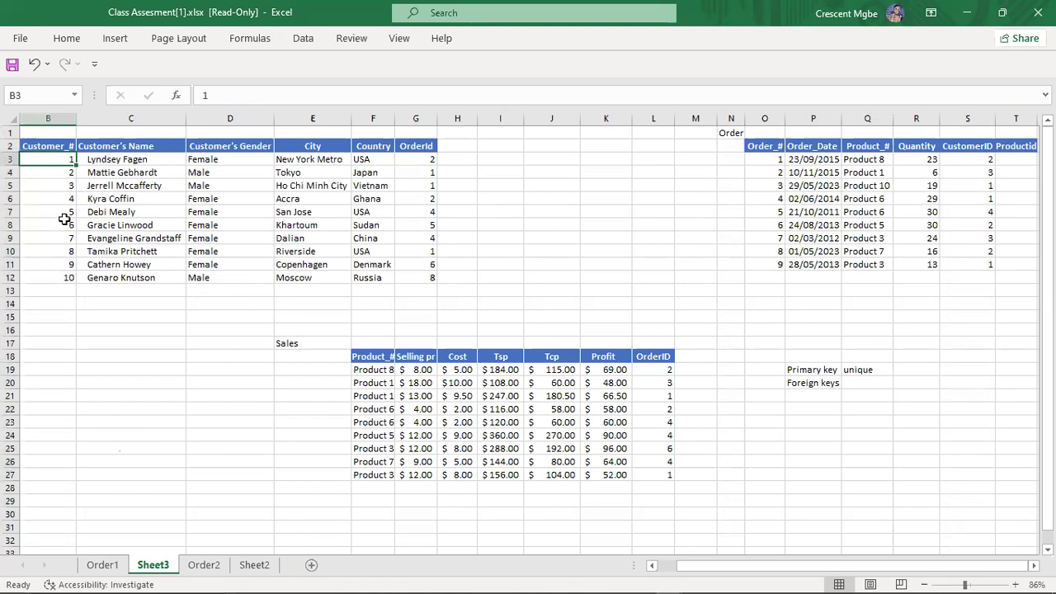
click(421, 118)
click(429, 187)
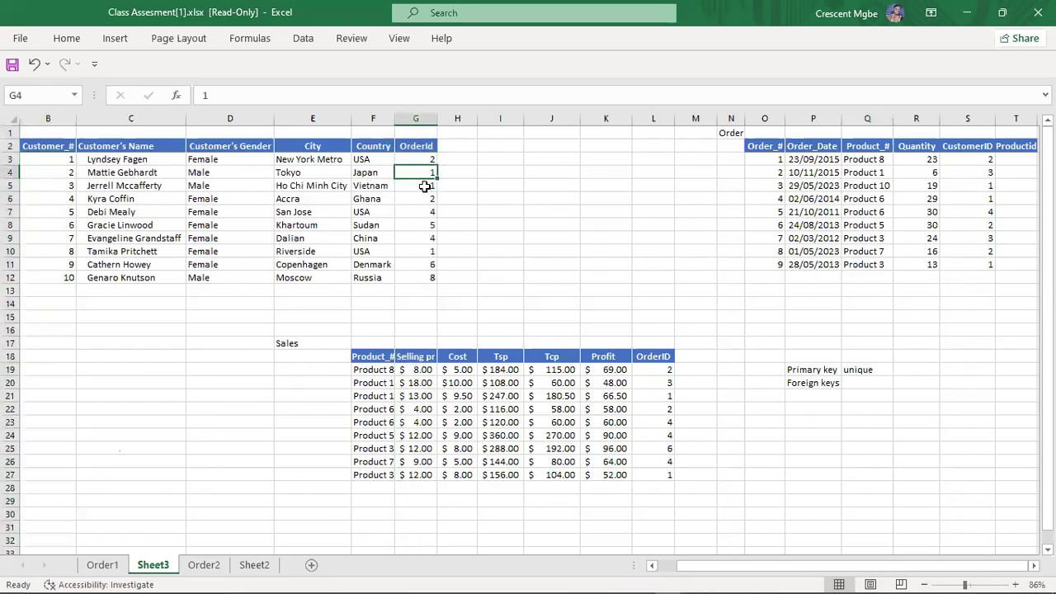
click(429, 251)
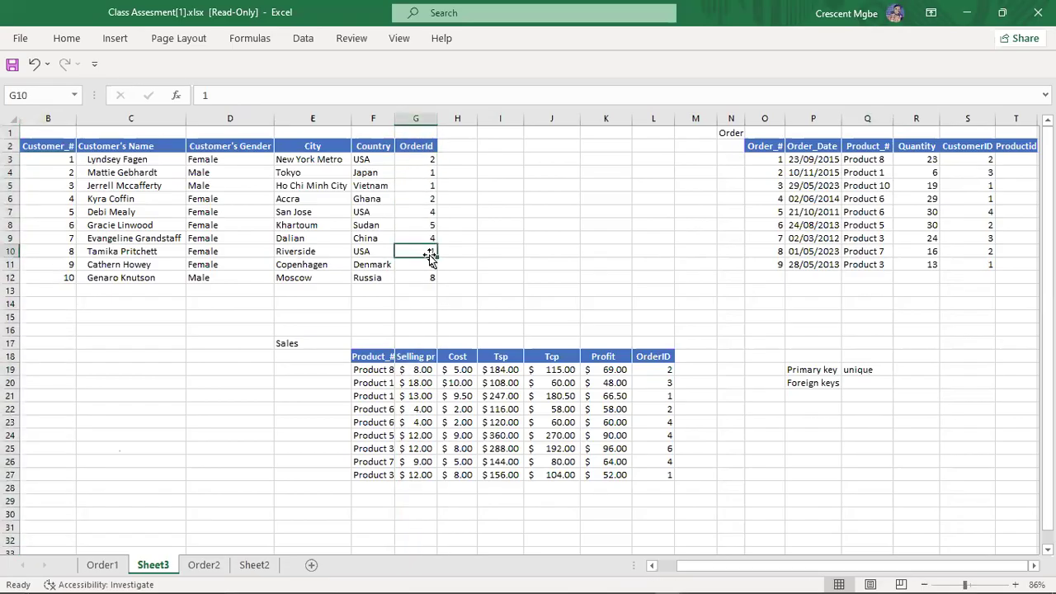
click(429, 174)
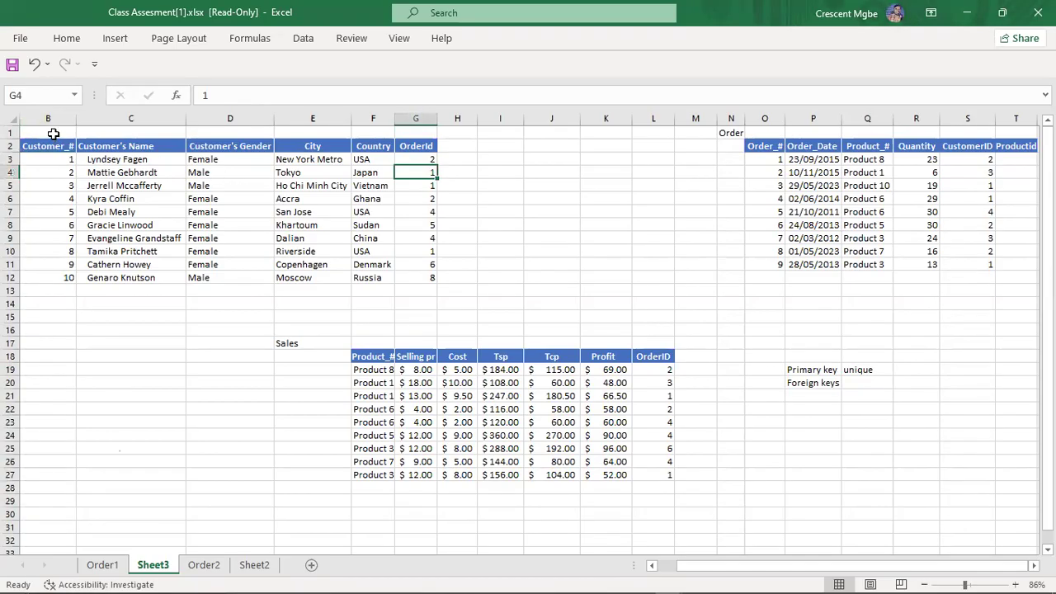
Examine how customer numbers 1 and 5 identify their customer names, in contrast to the OrderId entries in rows 4, 5 and 10
click(63, 157)
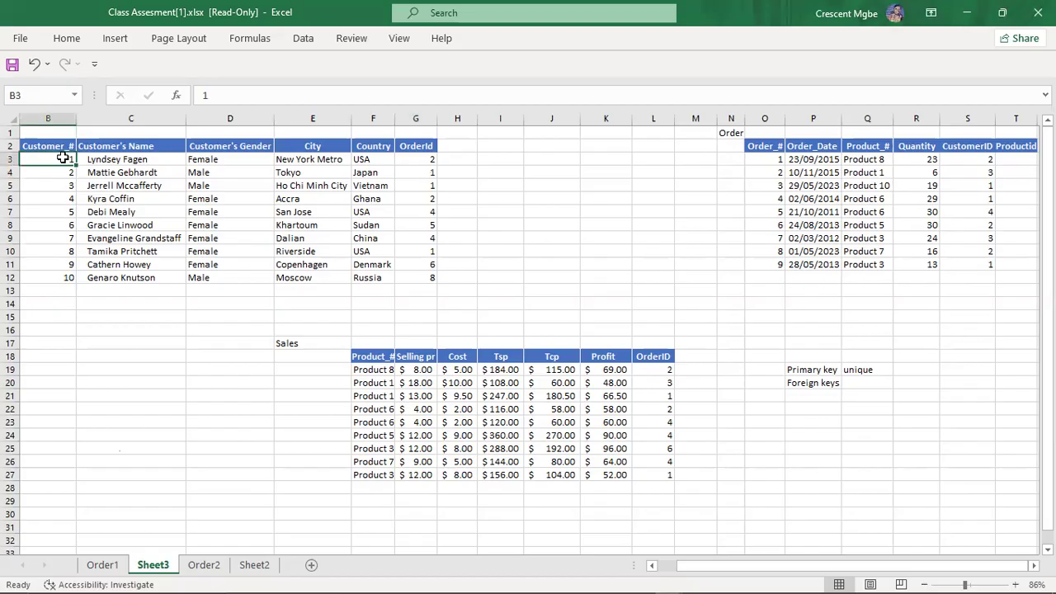
click(130, 158)
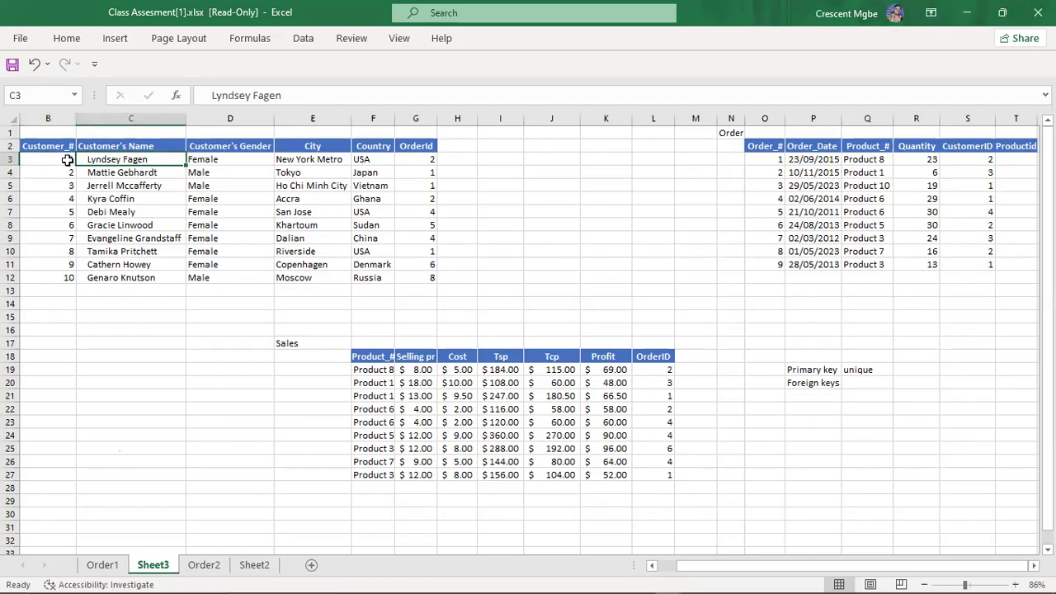
click(68, 160)
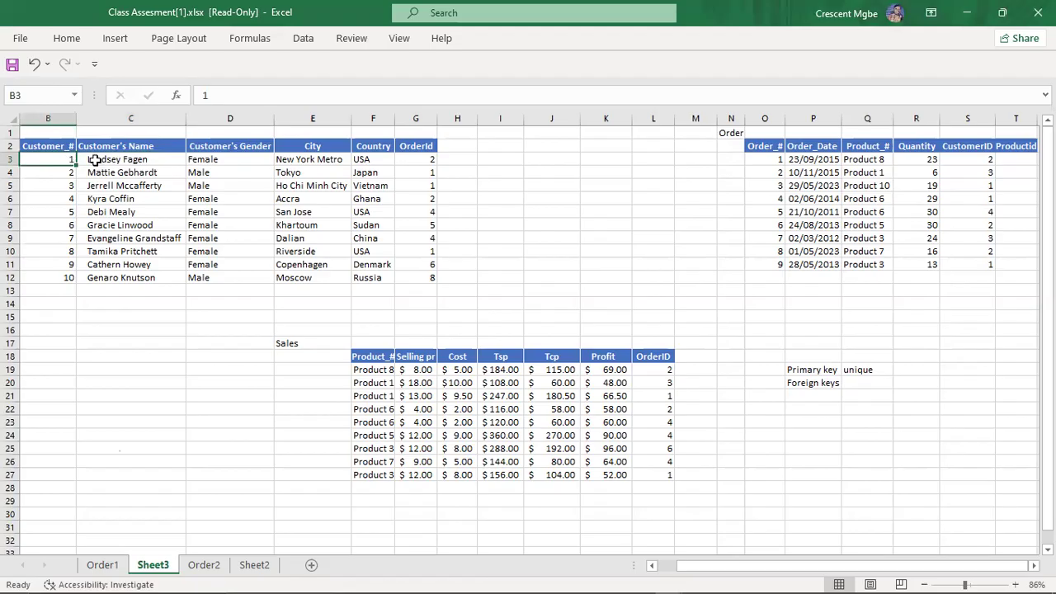
click(147, 162)
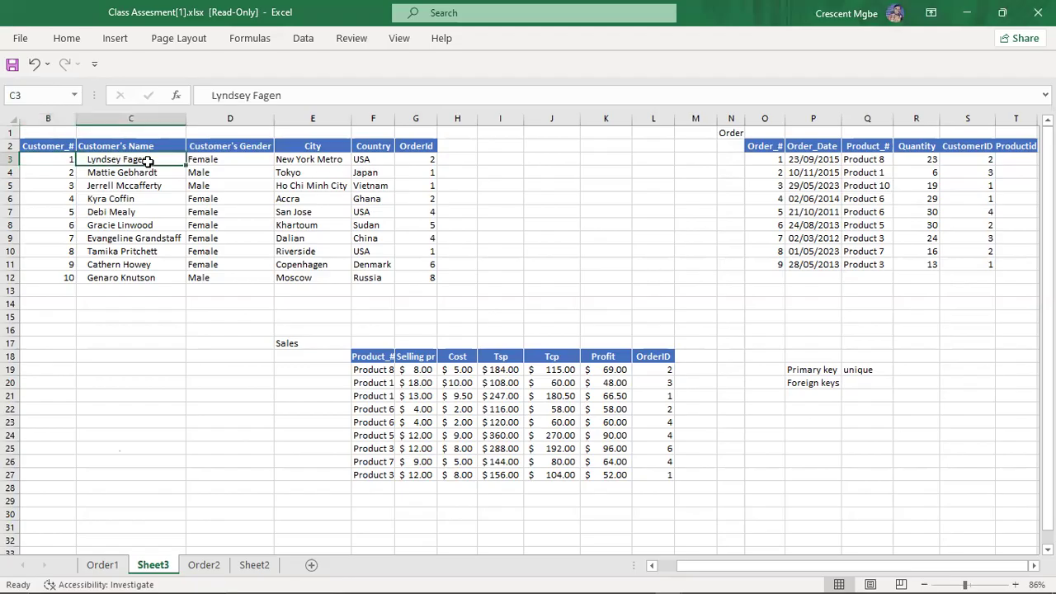
click(106, 213)
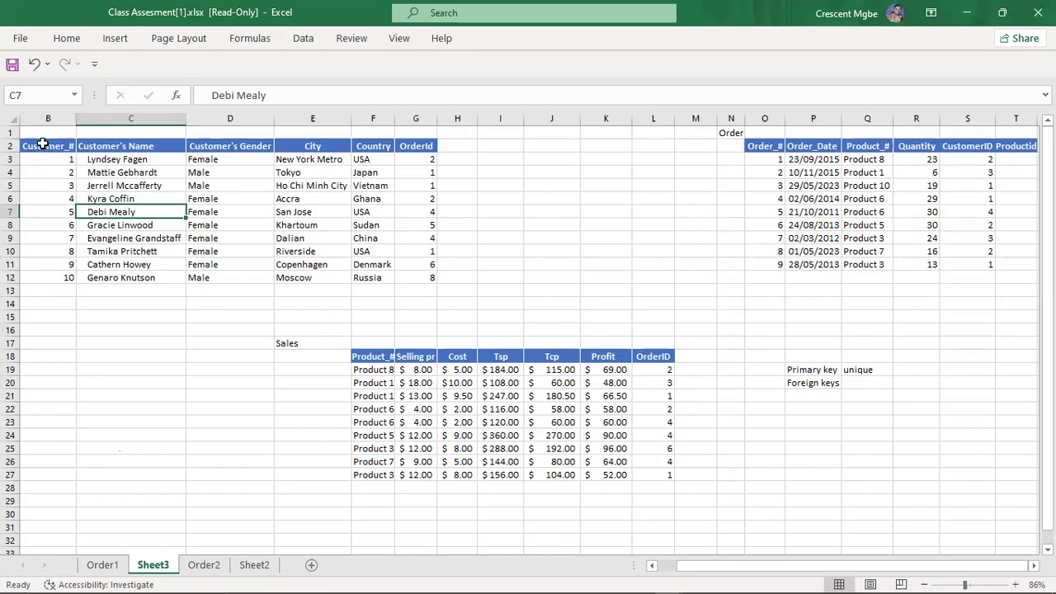
click(68, 212)
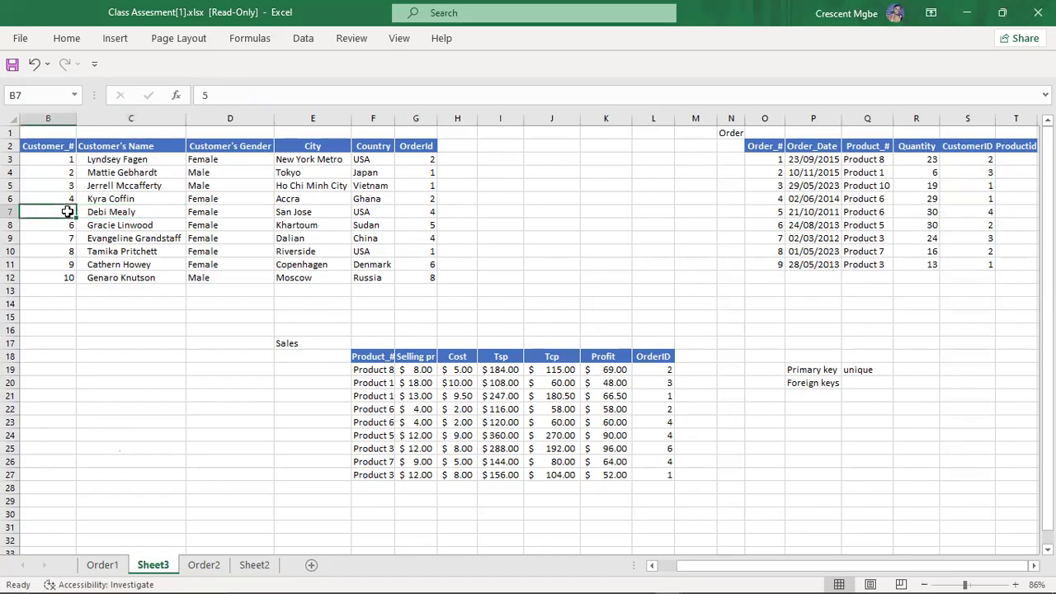
click(117, 212)
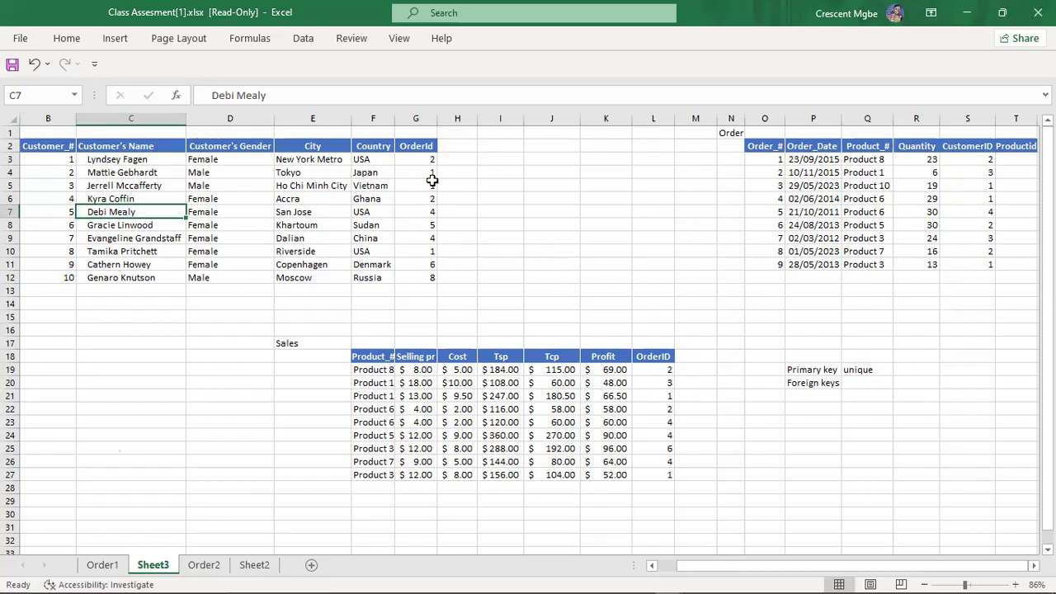
click(426, 172)
click(427, 185)
click(431, 250)
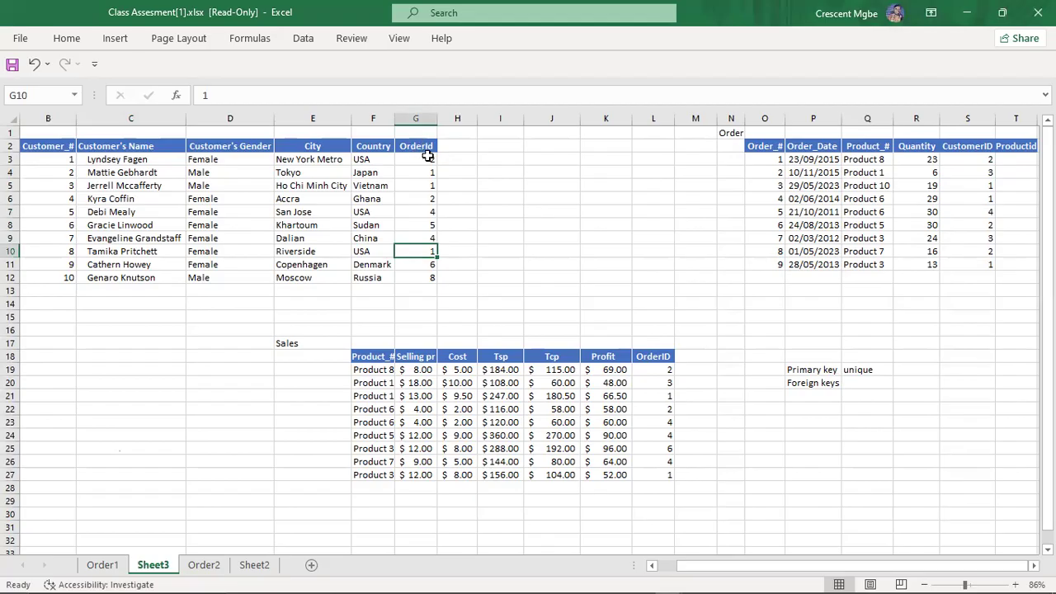
click(66, 159)
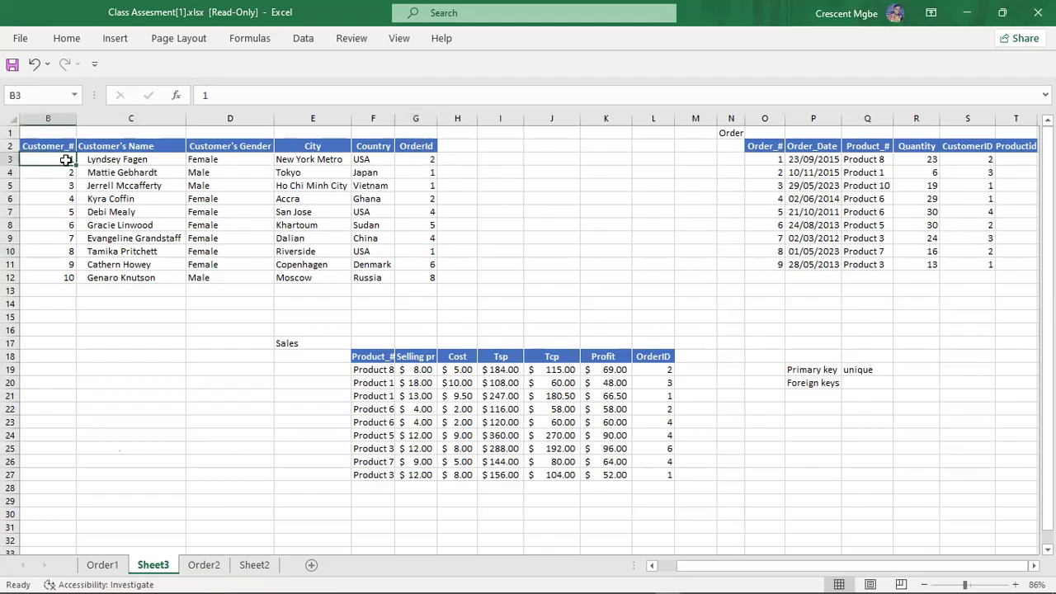
click(107, 160)
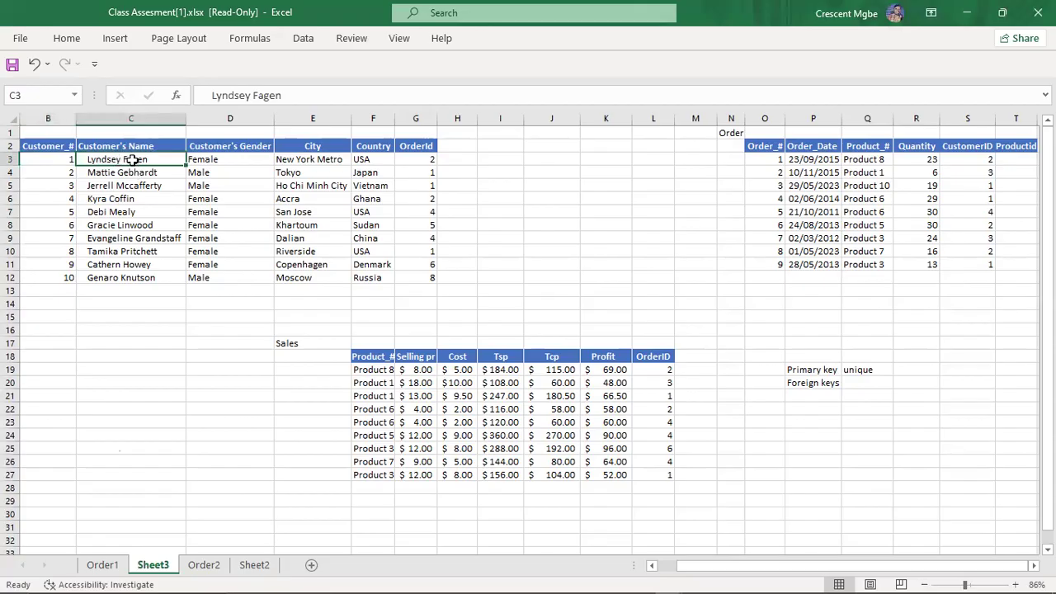
Check the OrderId values in rows 4, 5 and 10 of the customer table for duplicates
click(421, 171)
click(420, 183)
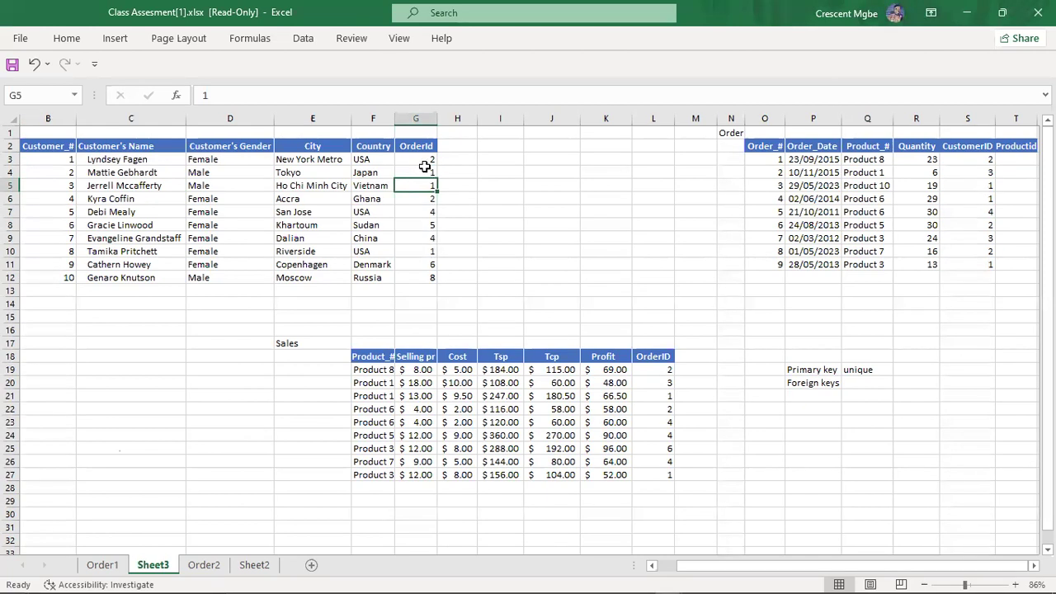
click(426, 173)
click(429, 187)
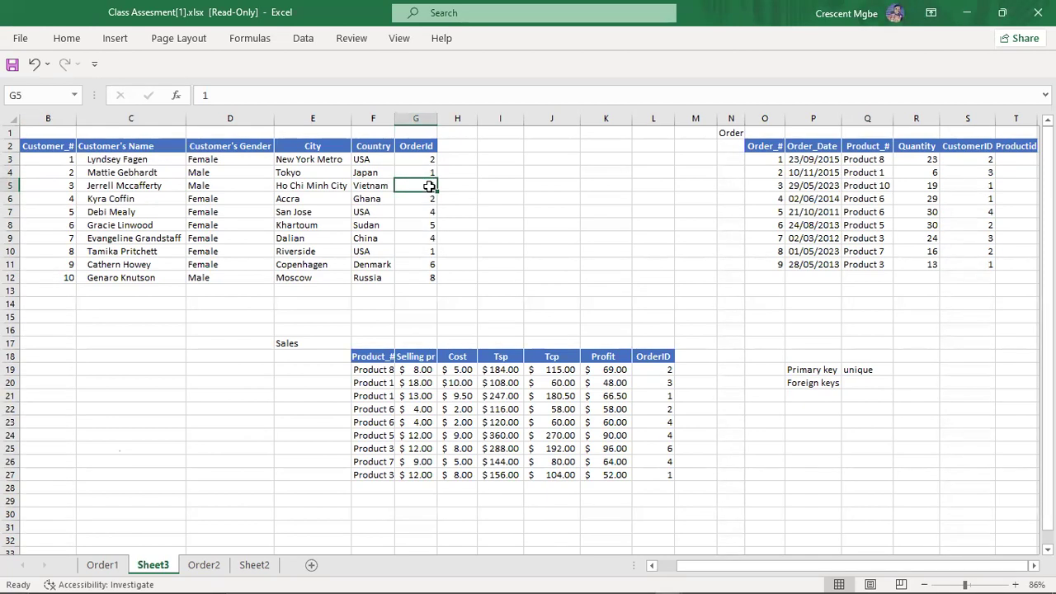
click(423, 251)
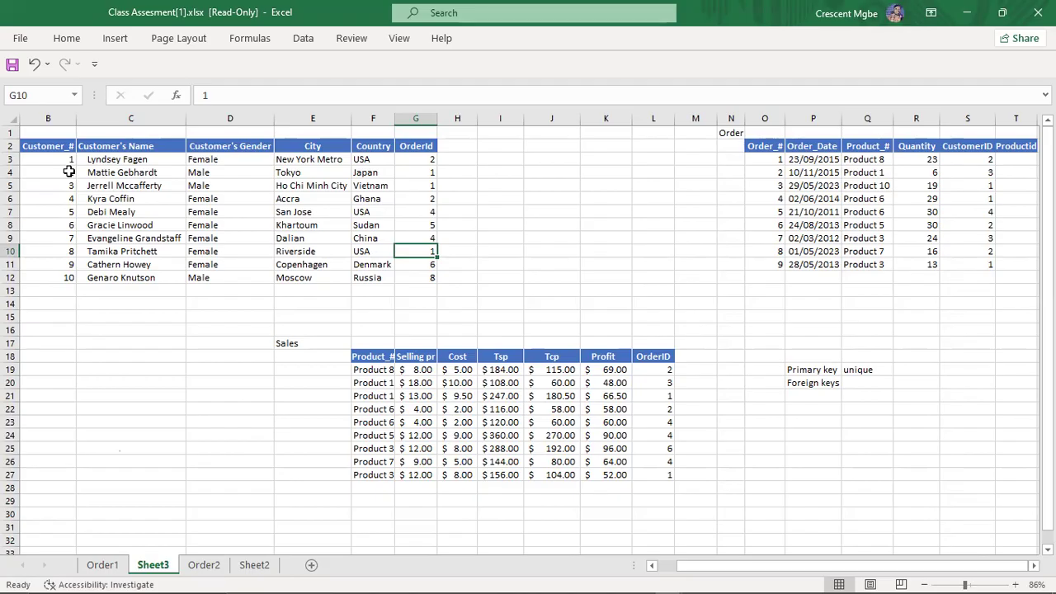
click(426, 172)
click(422, 188)
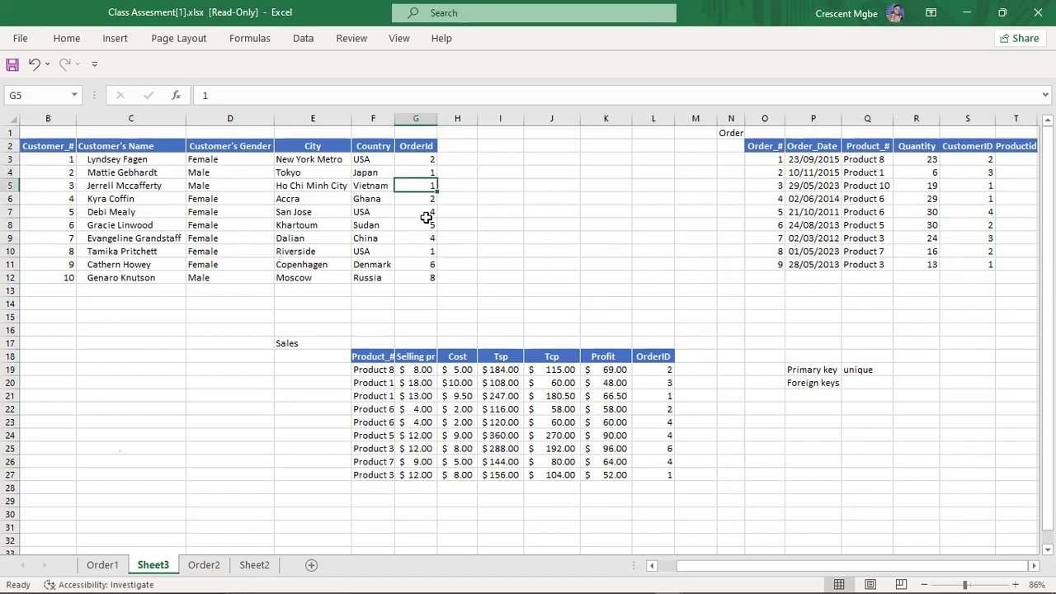
click(421, 171)
click(423, 189)
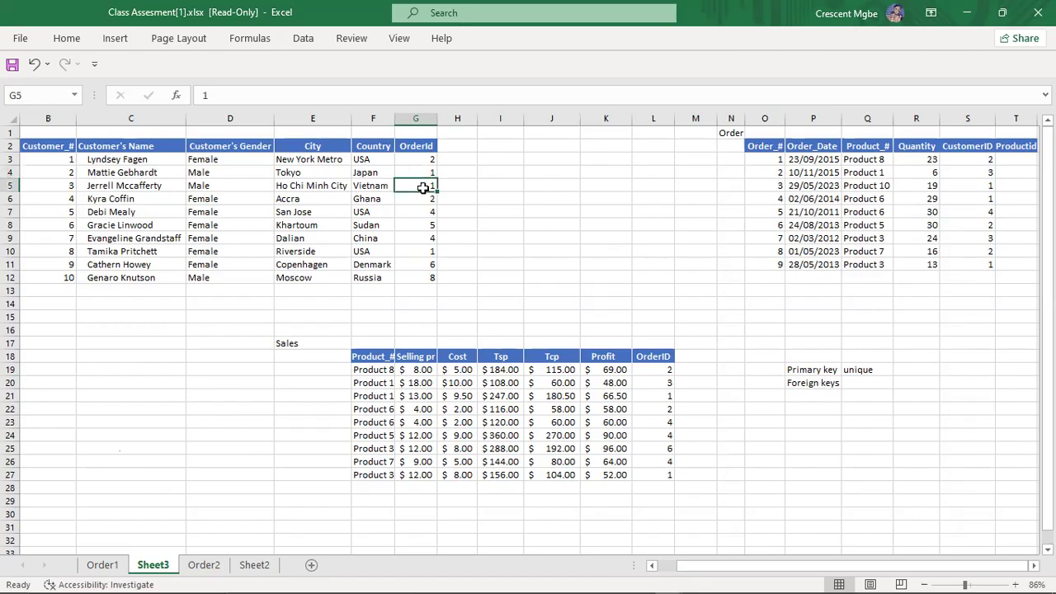
click(427, 250)
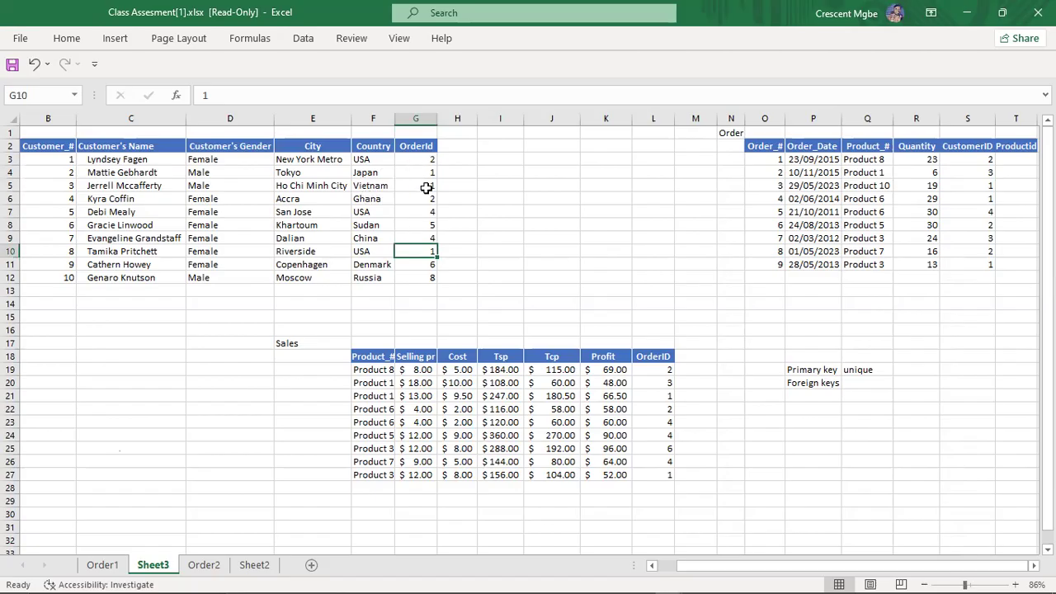
Examine the Customer_# values in rows 3, 4 and 9 and the Order table's first three Order_# values as primary keys
click(108, 160)
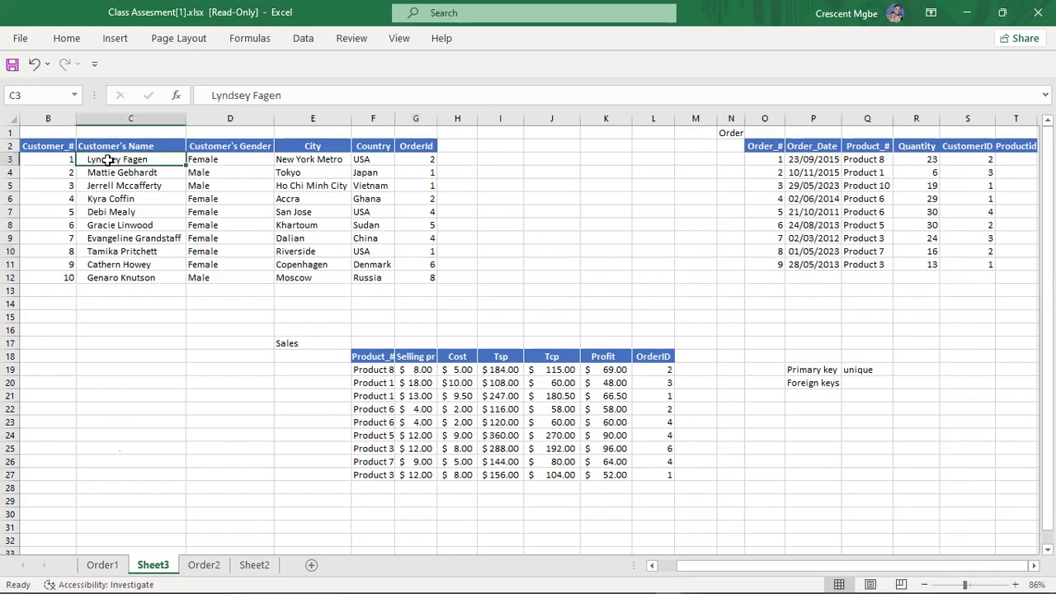
click(66, 159)
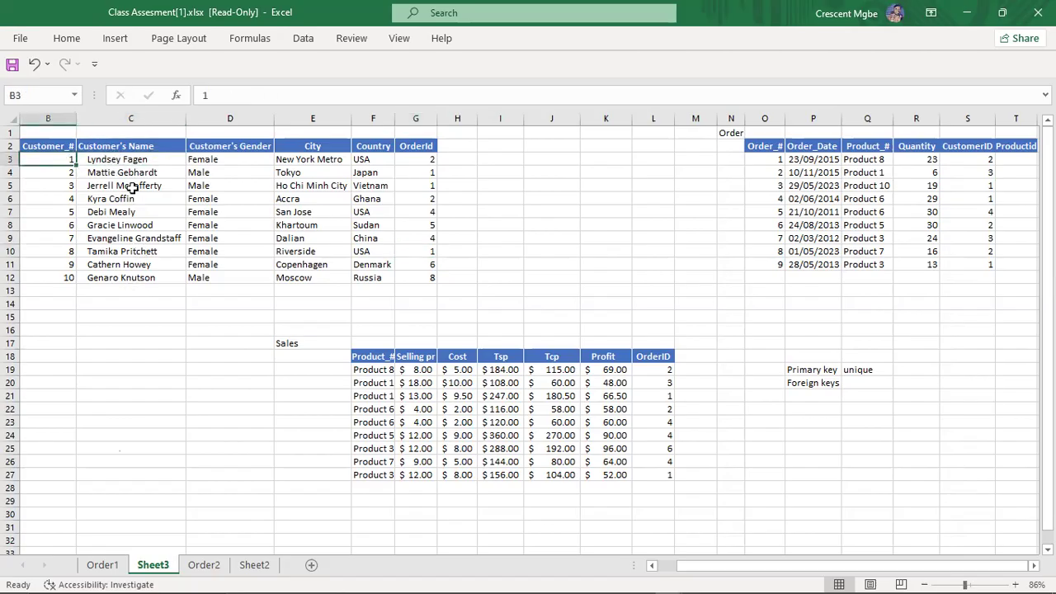
click(121, 162)
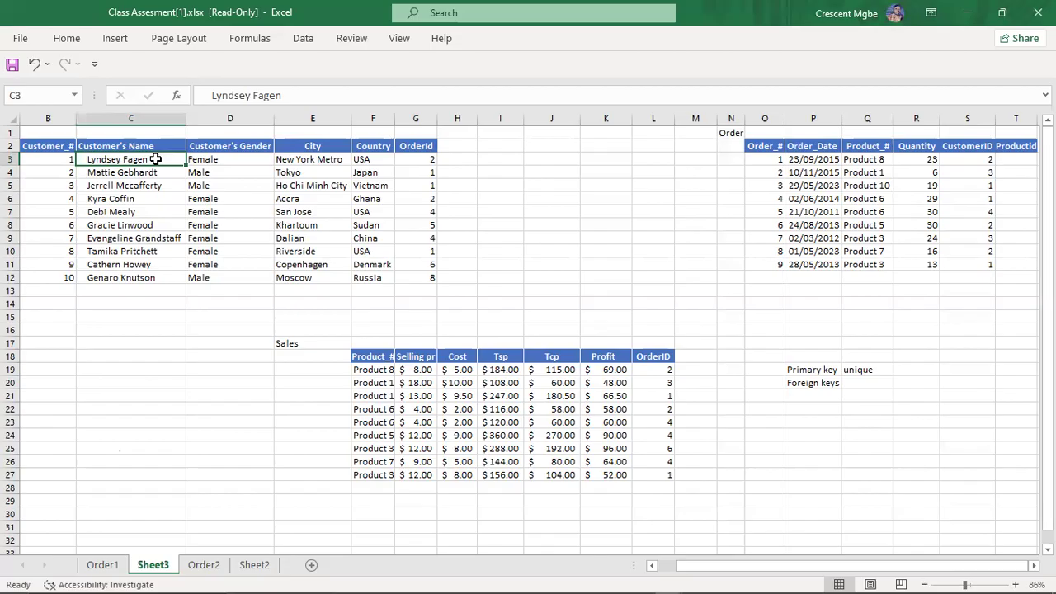
click(61, 173)
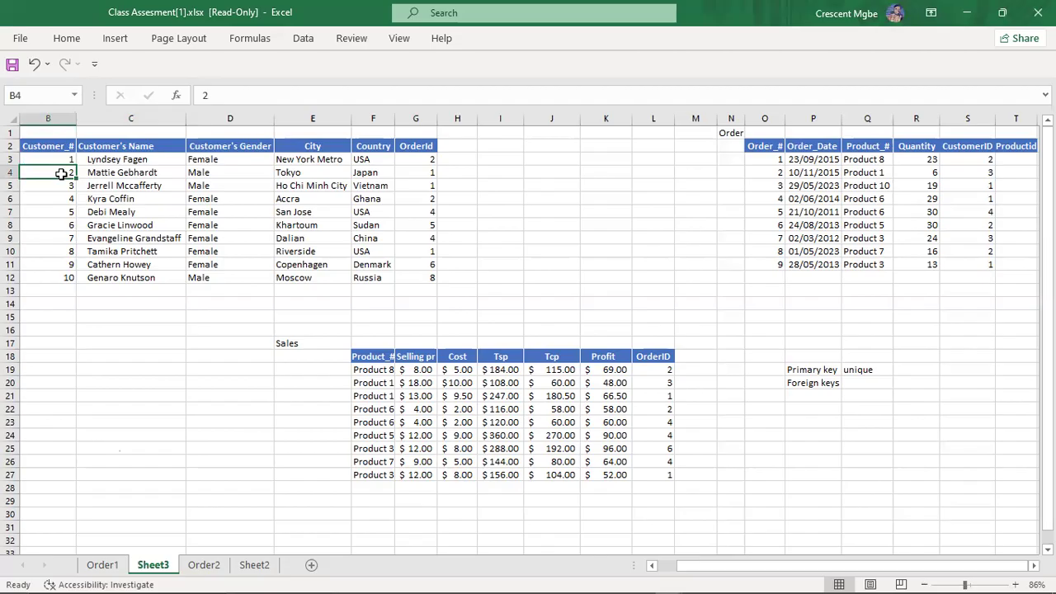
click(56, 240)
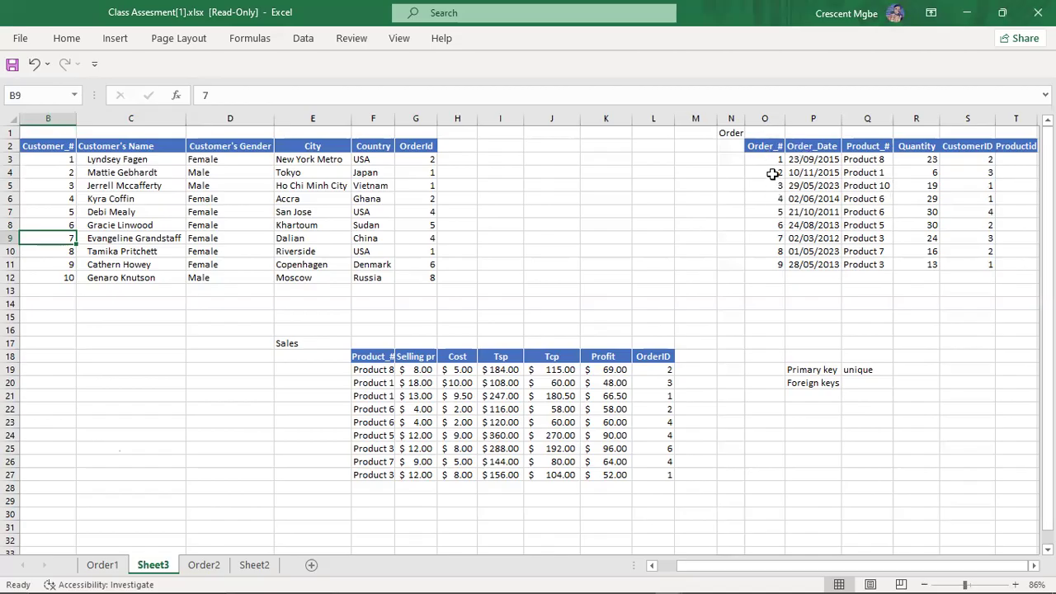
click(766, 162)
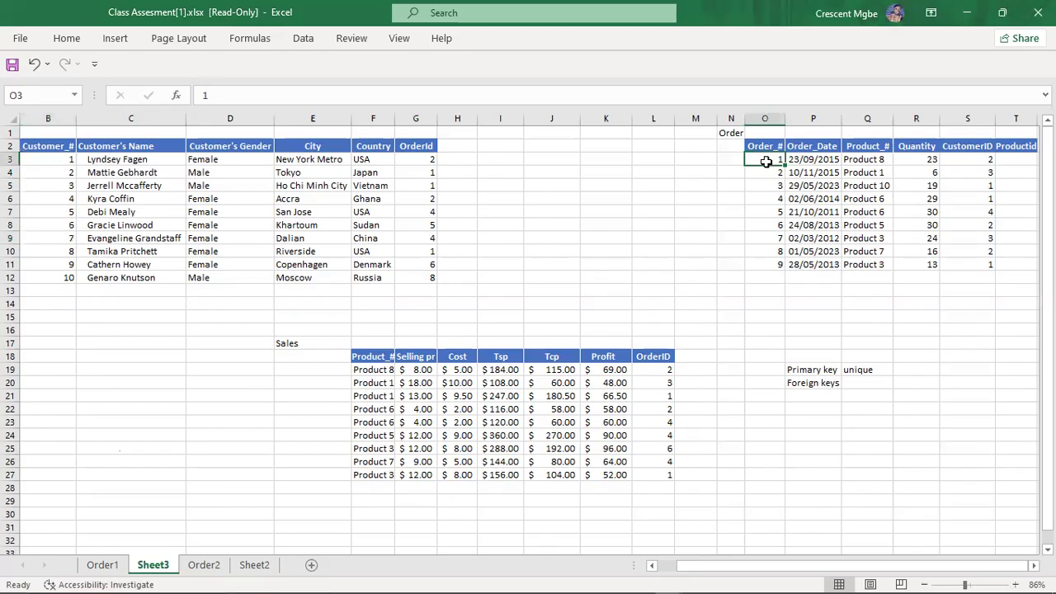
click(767, 173)
click(772, 187)
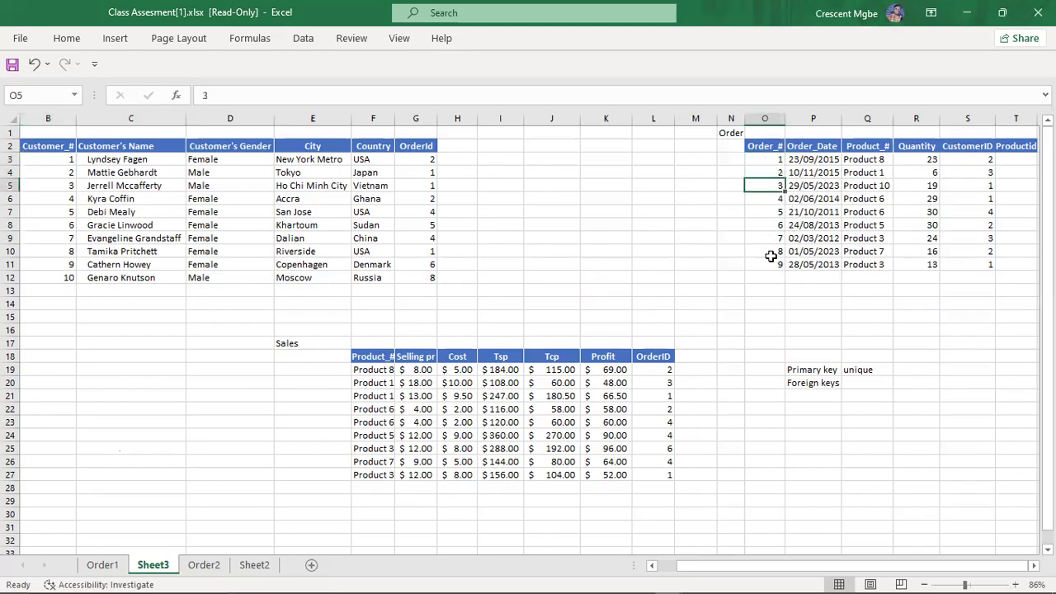
Examine the first CustomerID value in the Order table and the empty cell beside the Foreign keys label
click(970, 162)
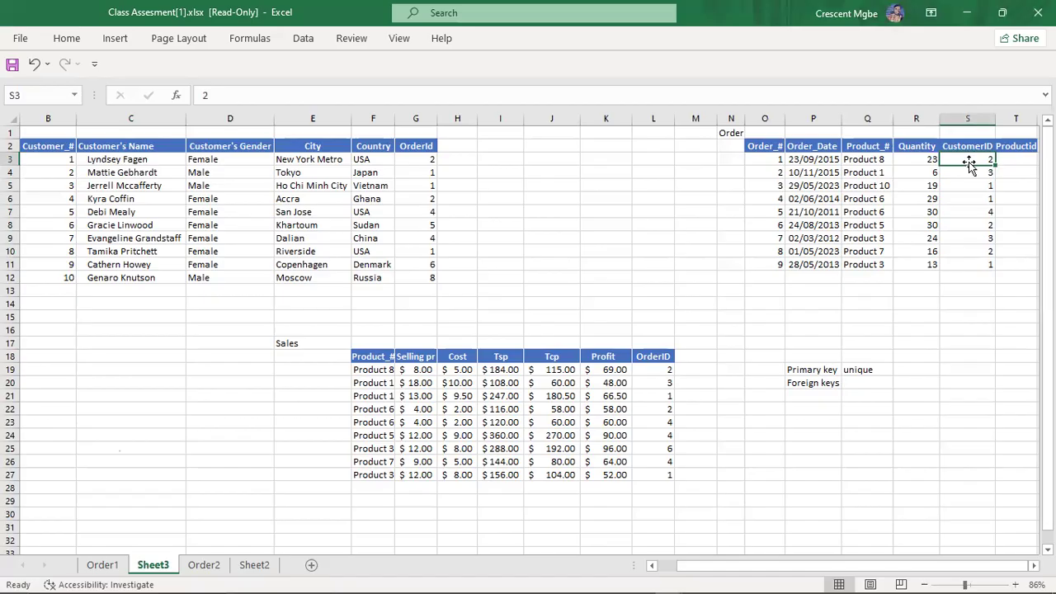
click(863, 385)
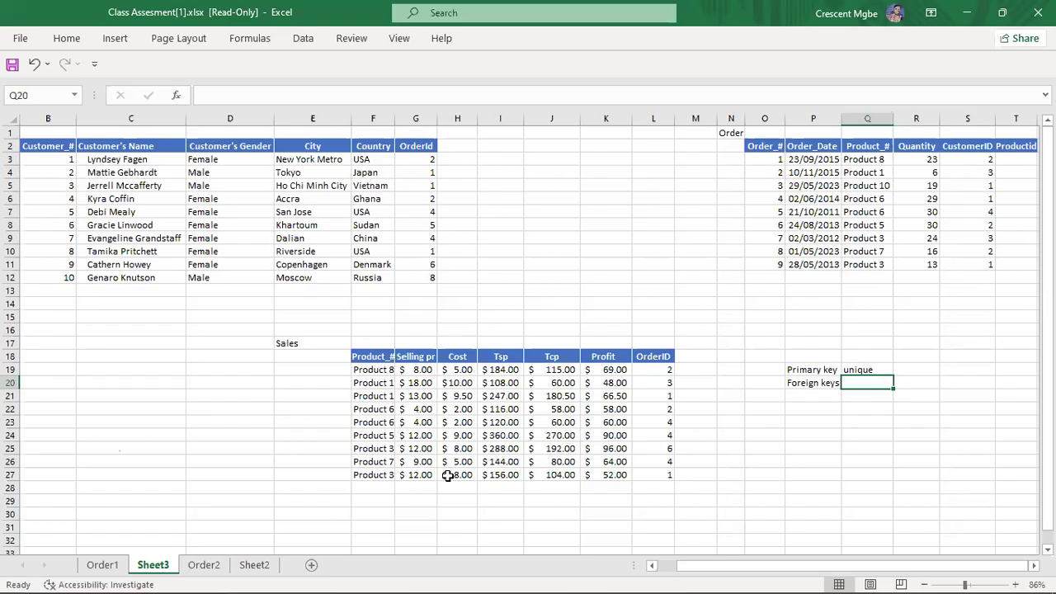
key(alt+Tab)
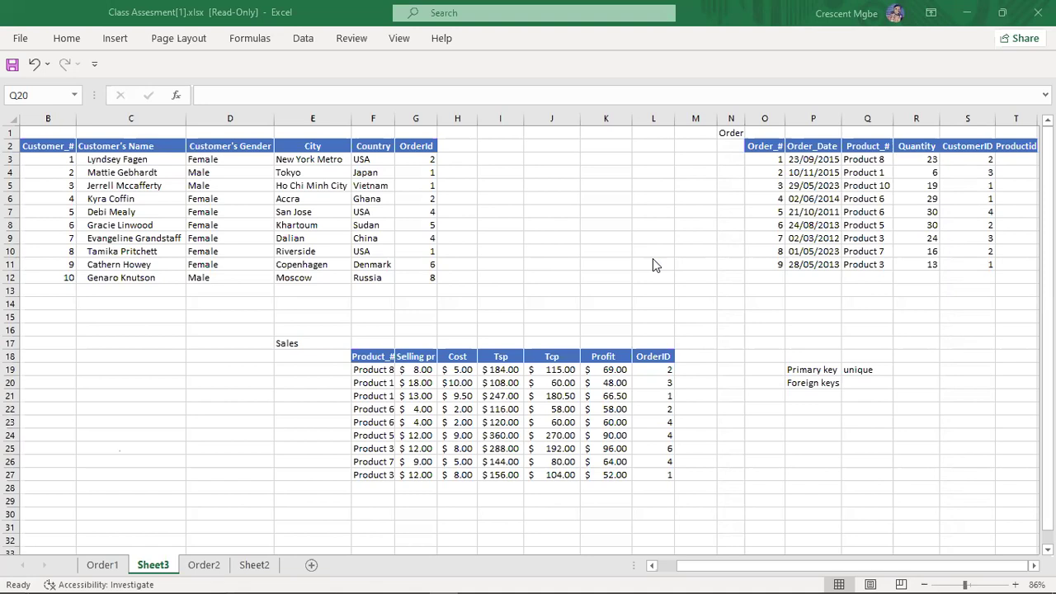
Check the customer table's OrderId column for repeated values, comparing rows 4, 5 and 10
click(428, 168)
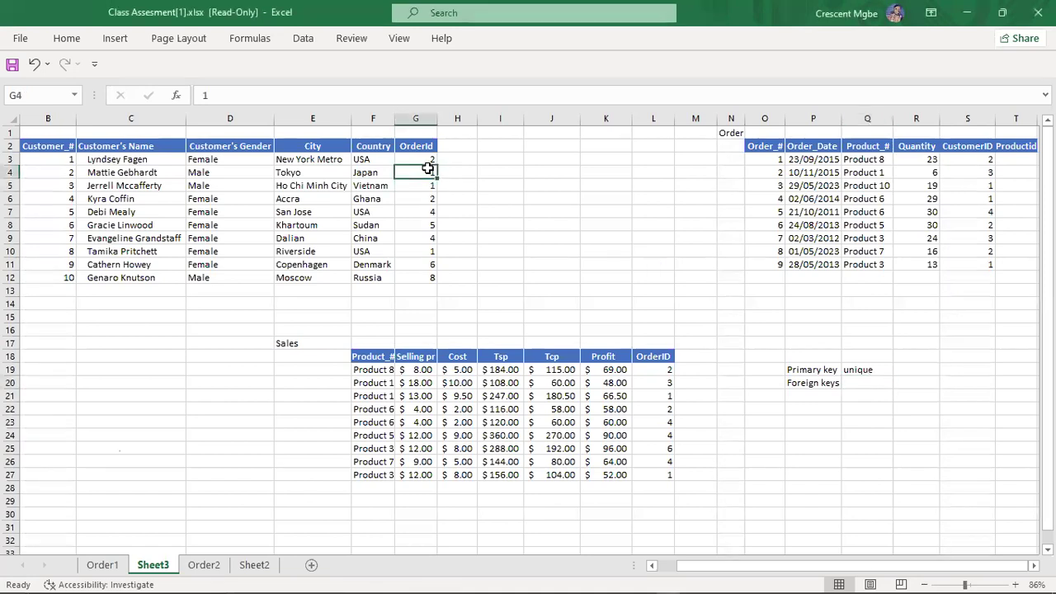
click(429, 186)
drag(427, 169, 427, 180)
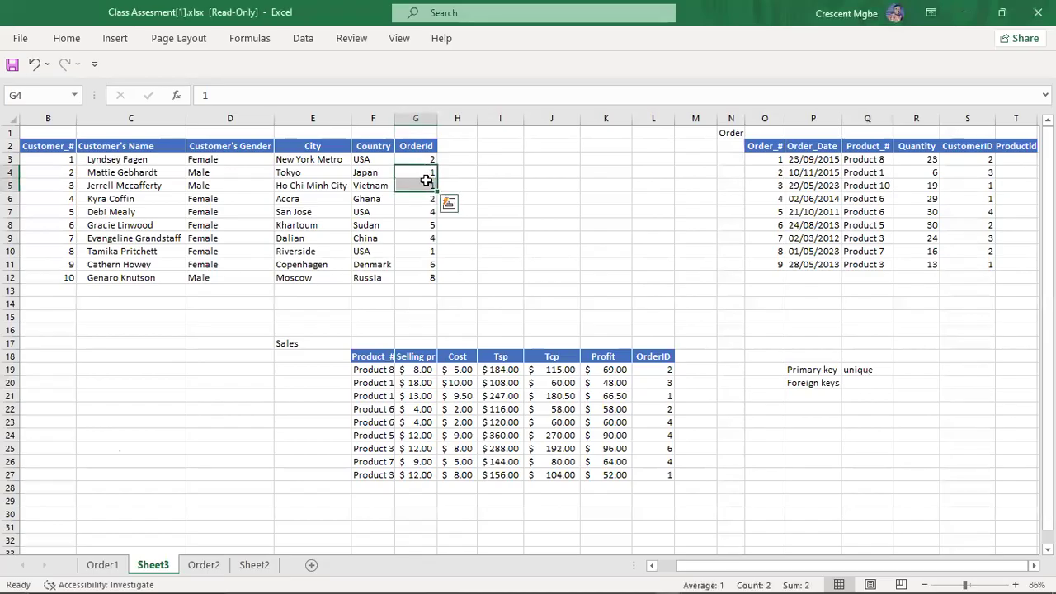
click(420, 249)
click(417, 172)
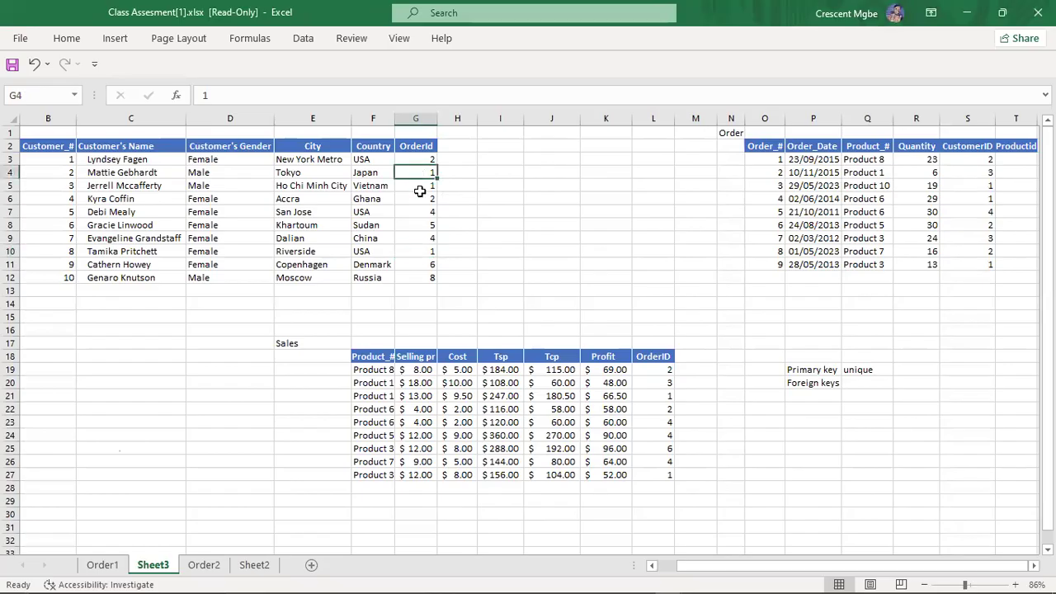
click(870, 385)
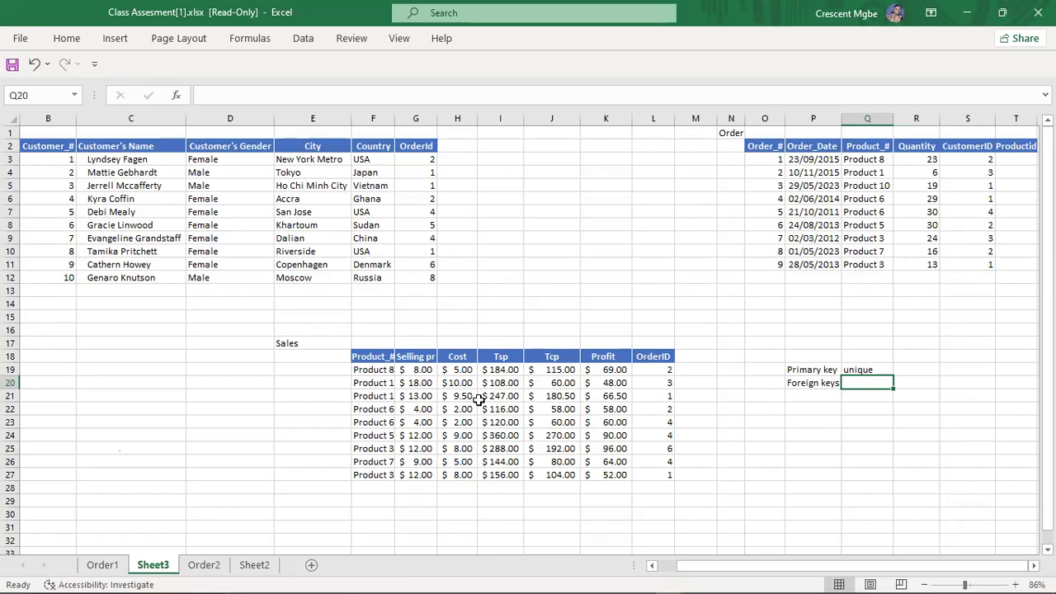
Review the note beside Primary key against the blank cell beside Foreign keys
key(alt+Tab)
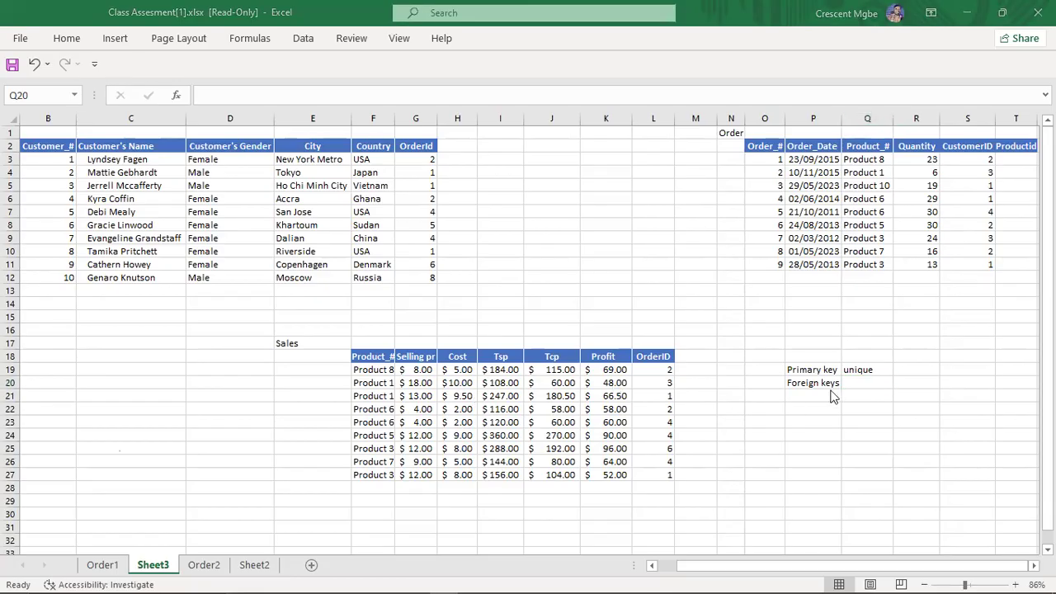
click(873, 386)
click(868, 370)
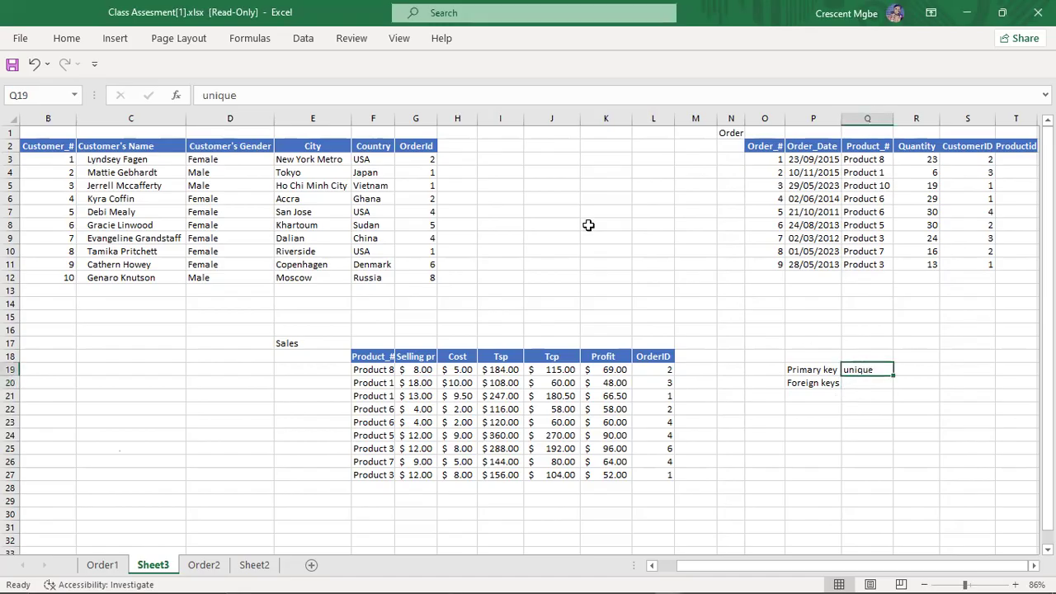
click(867, 391)
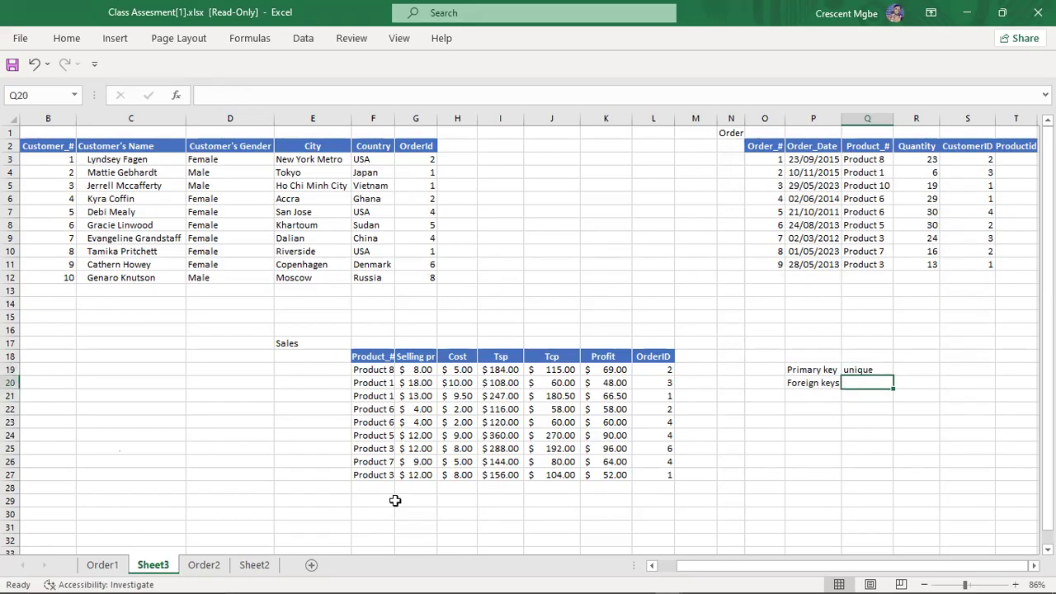
key(alt+Tab)
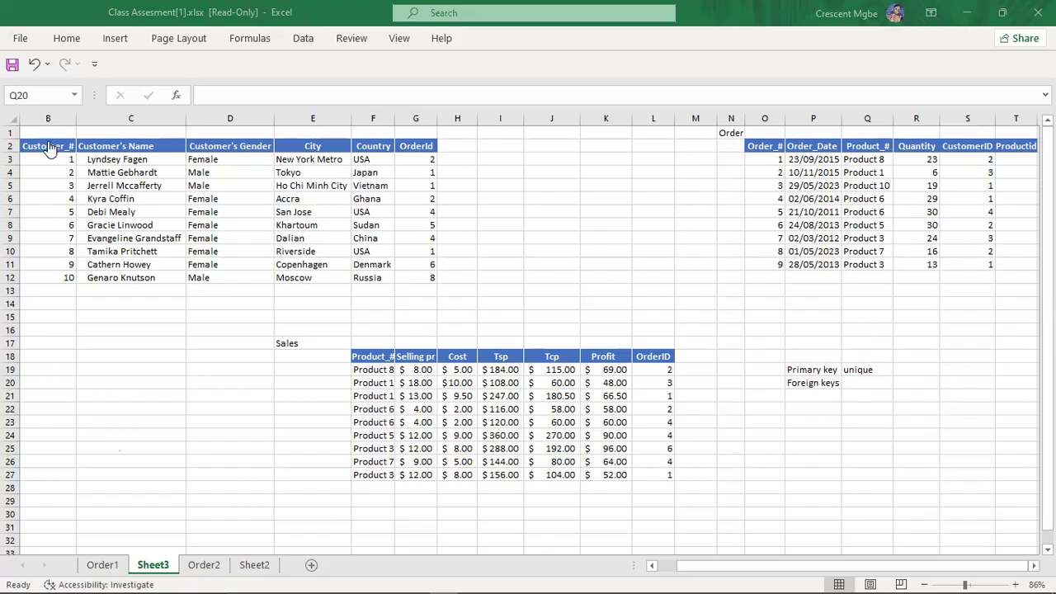
Compare the whole Customer_# column with the OrderId column to identify the customer table's primary key
click(45, 113)
click(46, 116)
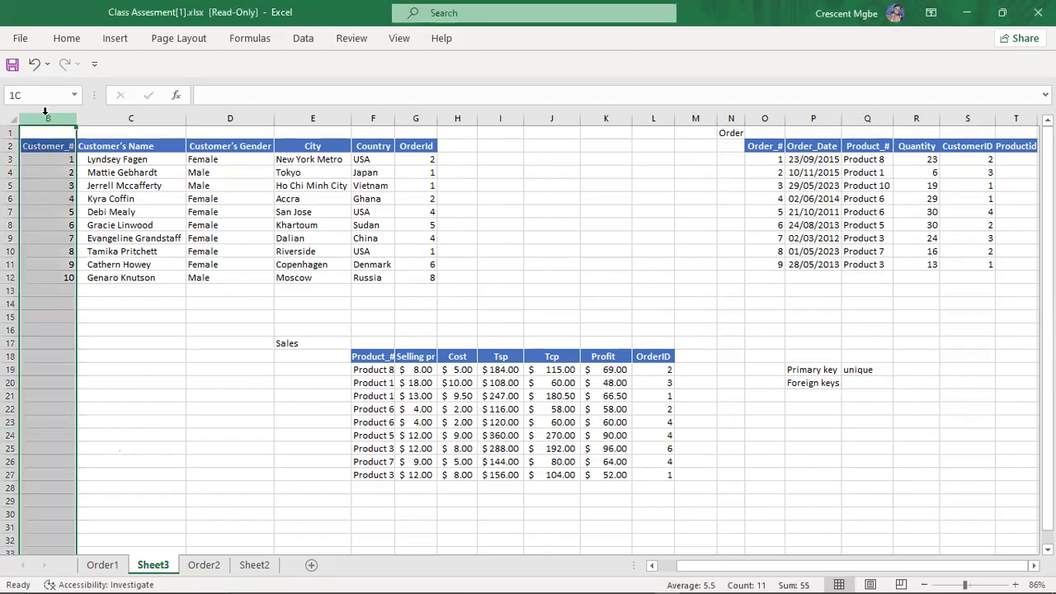
click(416, 116)
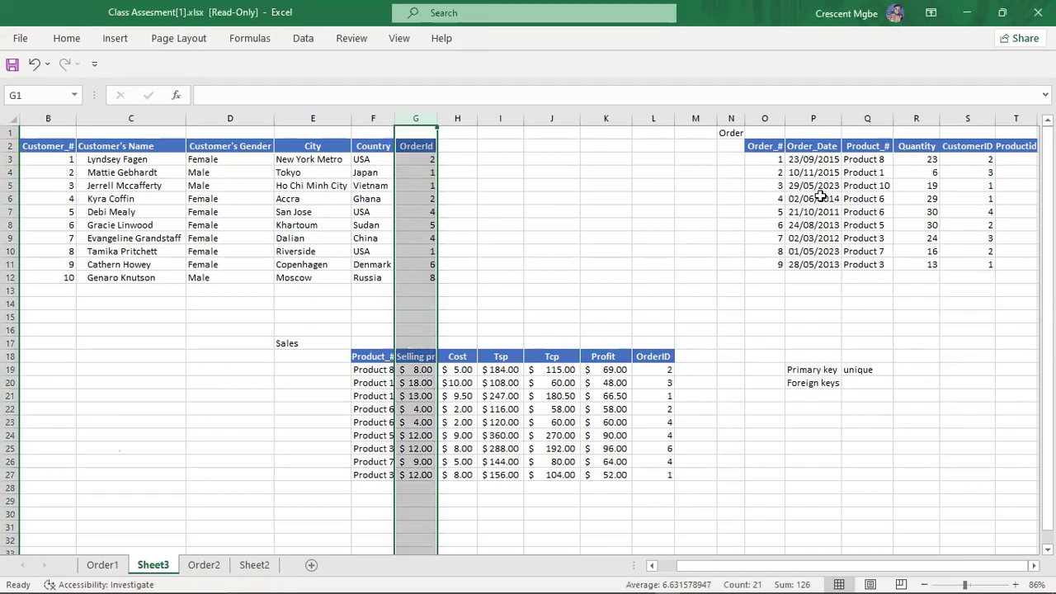
click(47, 118)
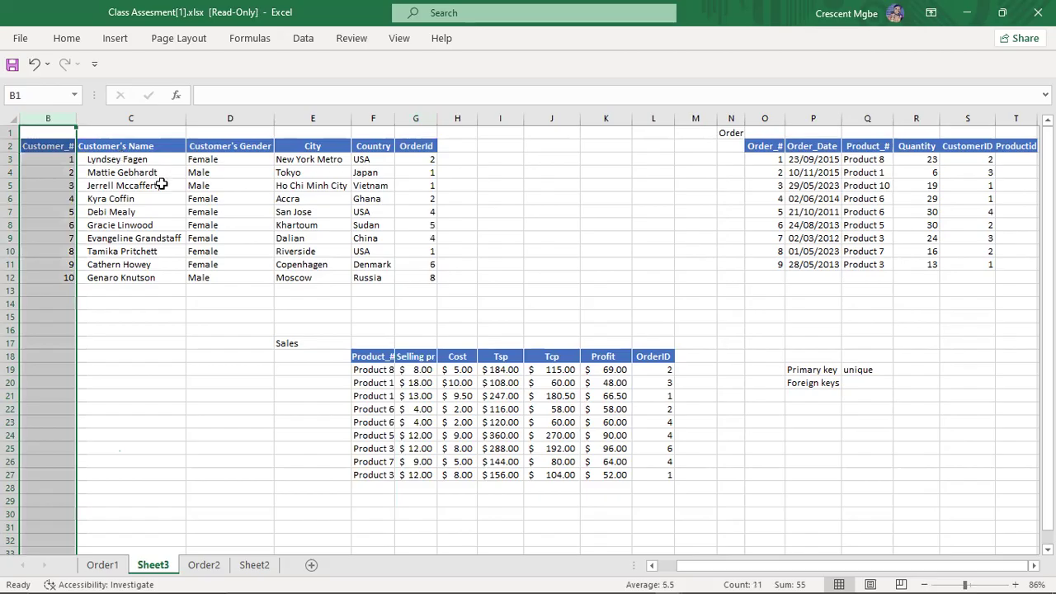
click(39, 143)
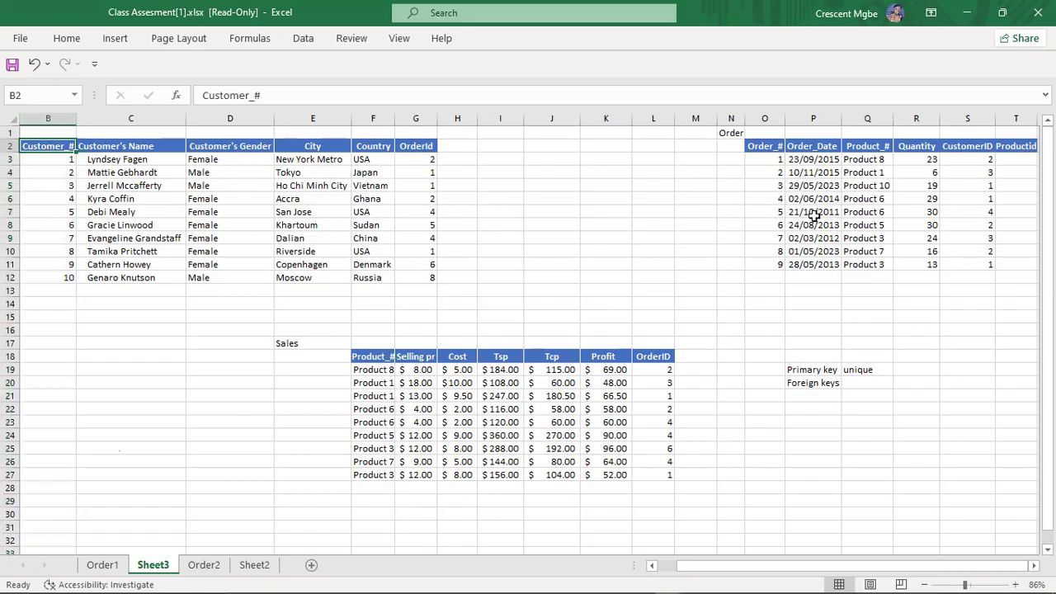
Examine the Order table's Order_# column and the Sales table's Product_# header as key fields
click(756, 119)
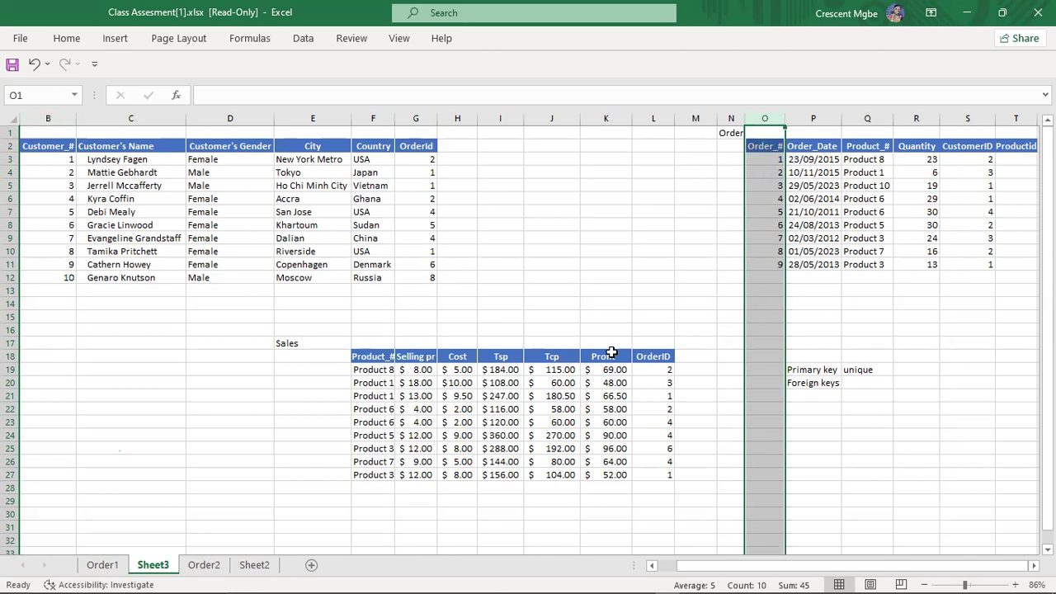
click(368, 357)
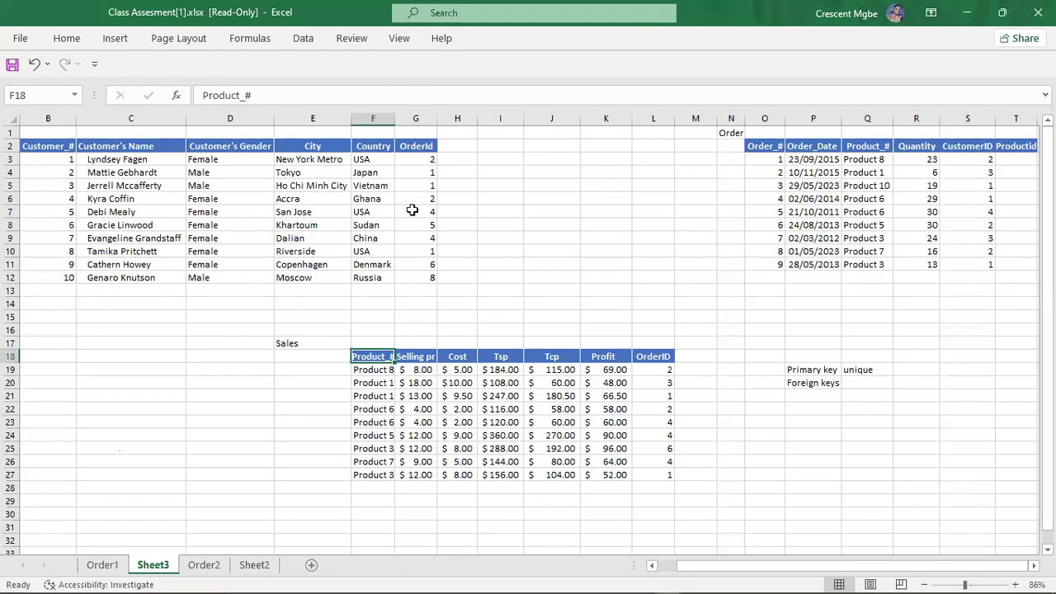
click(865, 383)
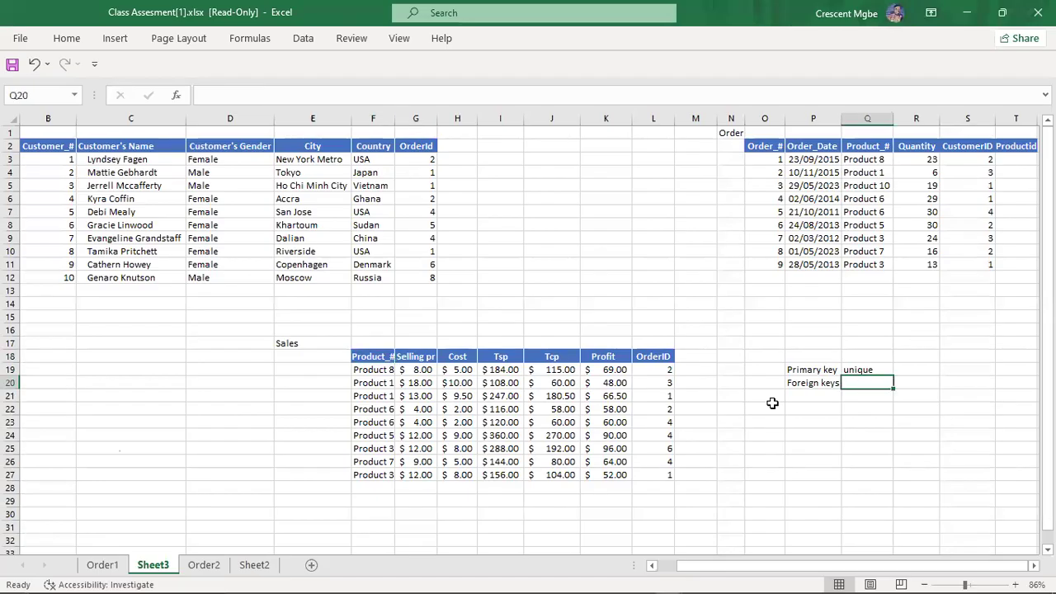
click(393, 573)
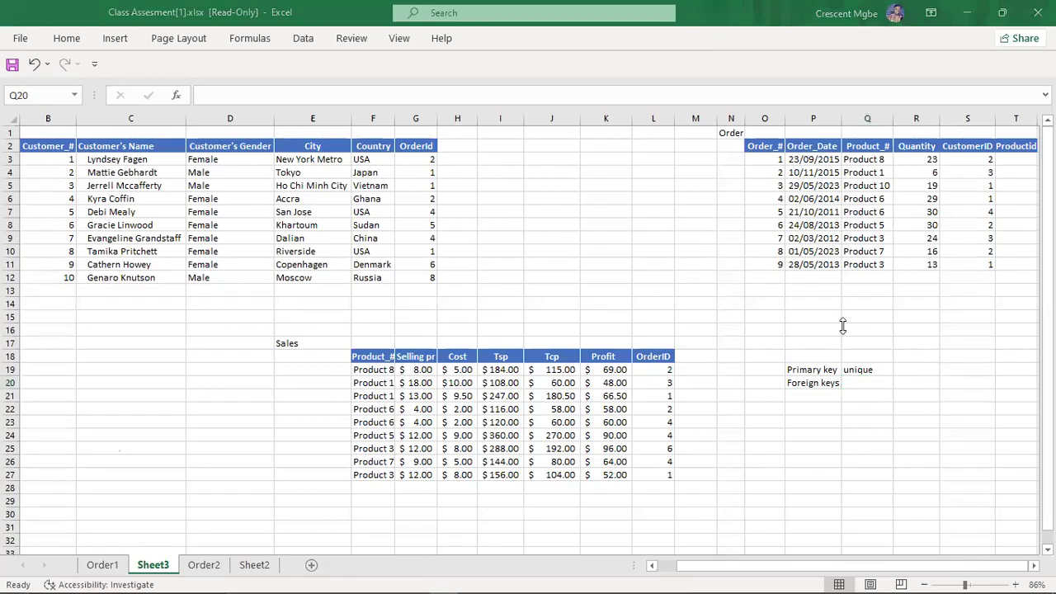
click(870, 380)
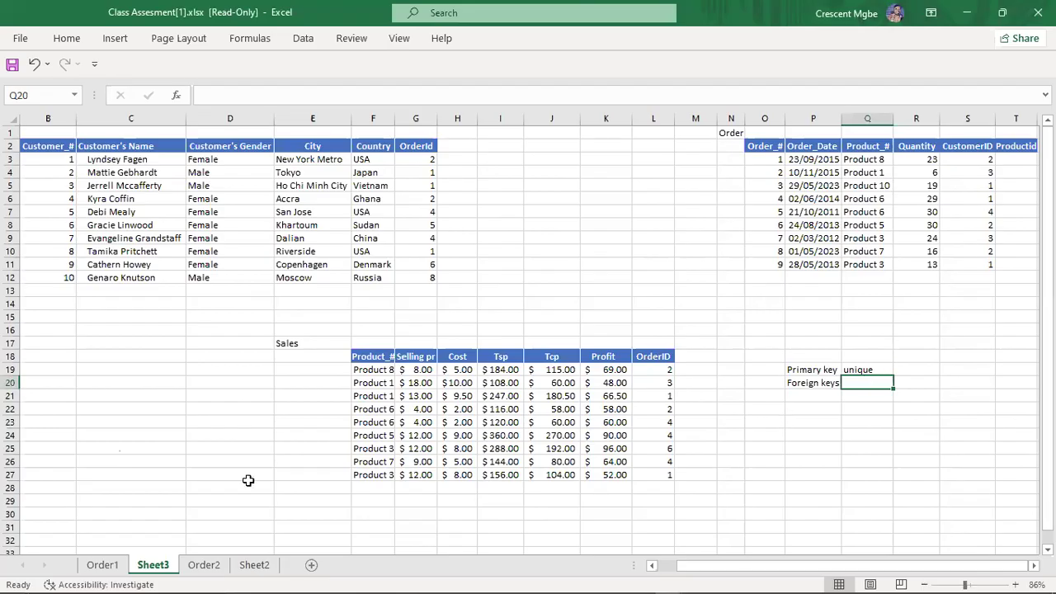
Review the combined data on the Order1 sheet, and compare the Customer_# and OrderId columns back on Sheet3
key(ctrl+Page_Up)
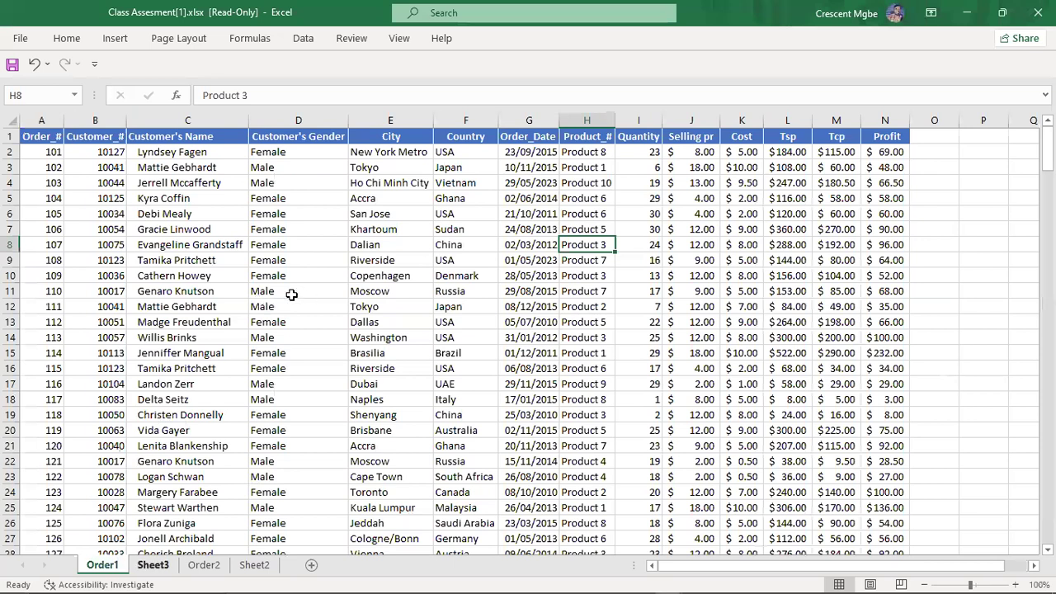
key(ctrl+Page_Down)
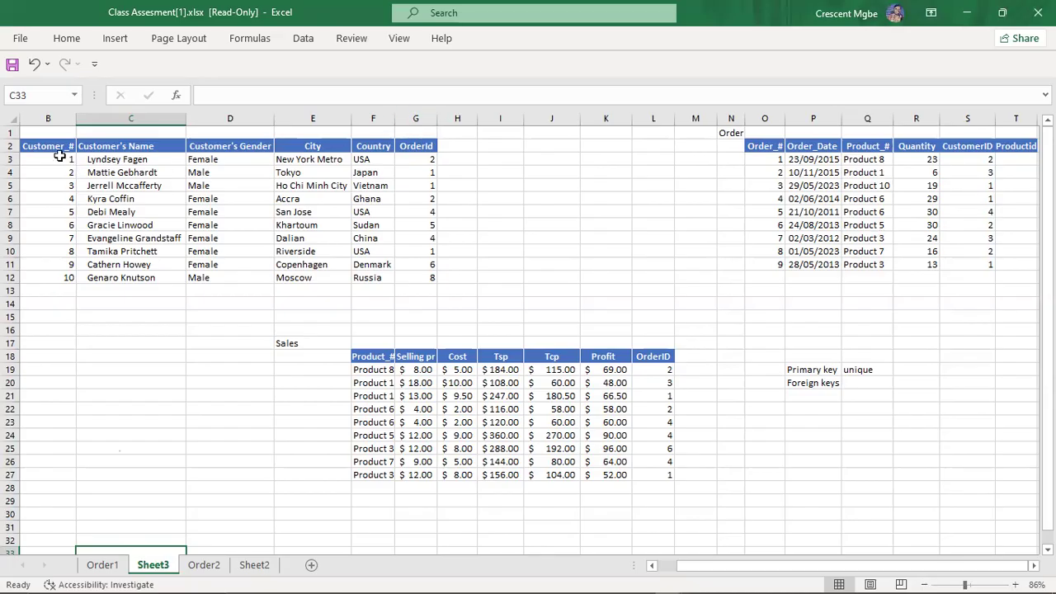
click(45, 118)
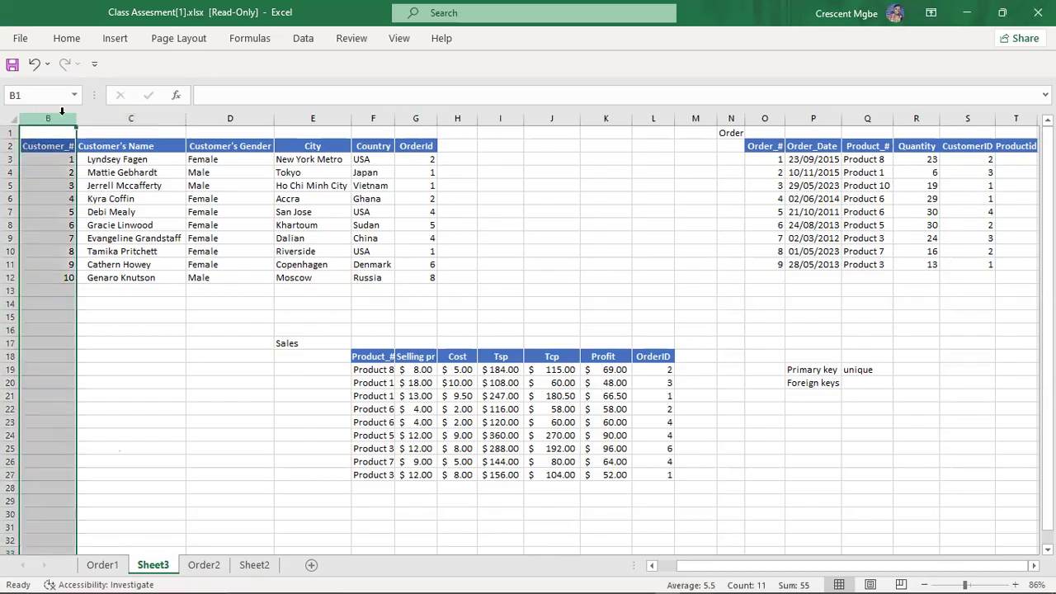
click(416, 118)
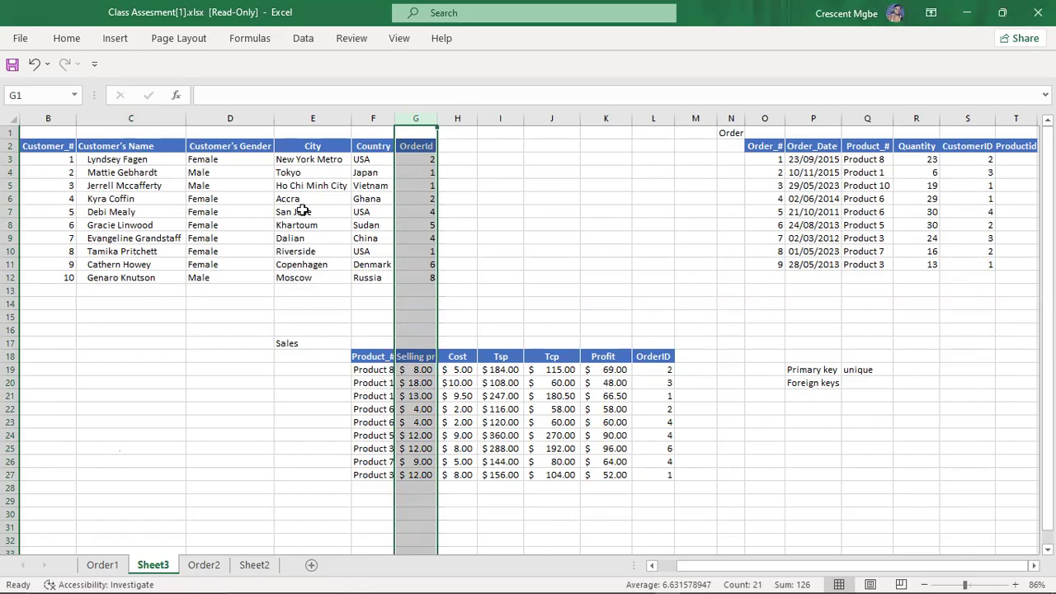
click(129, 190)
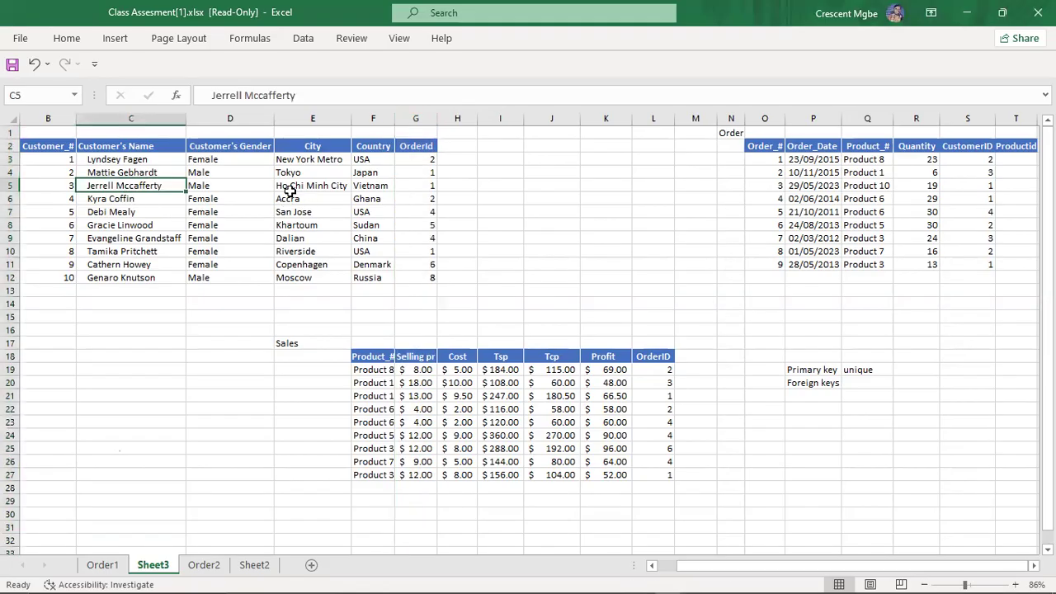
Trace the customer table's OrderId foreign key to the Order_# column in the Order table
click(416, 119)
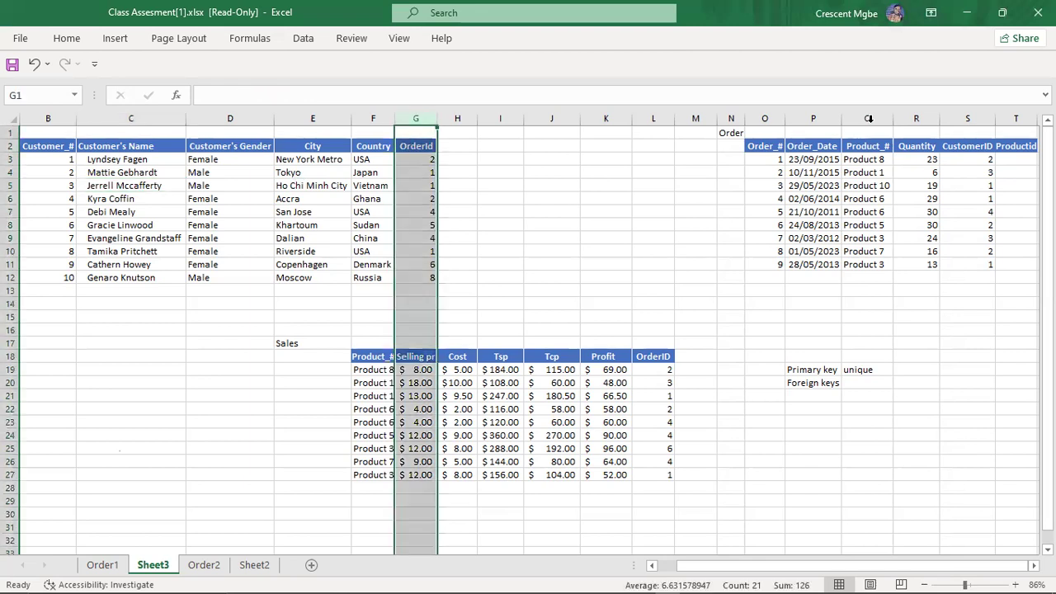
click(765, 119)
click(424, 119)
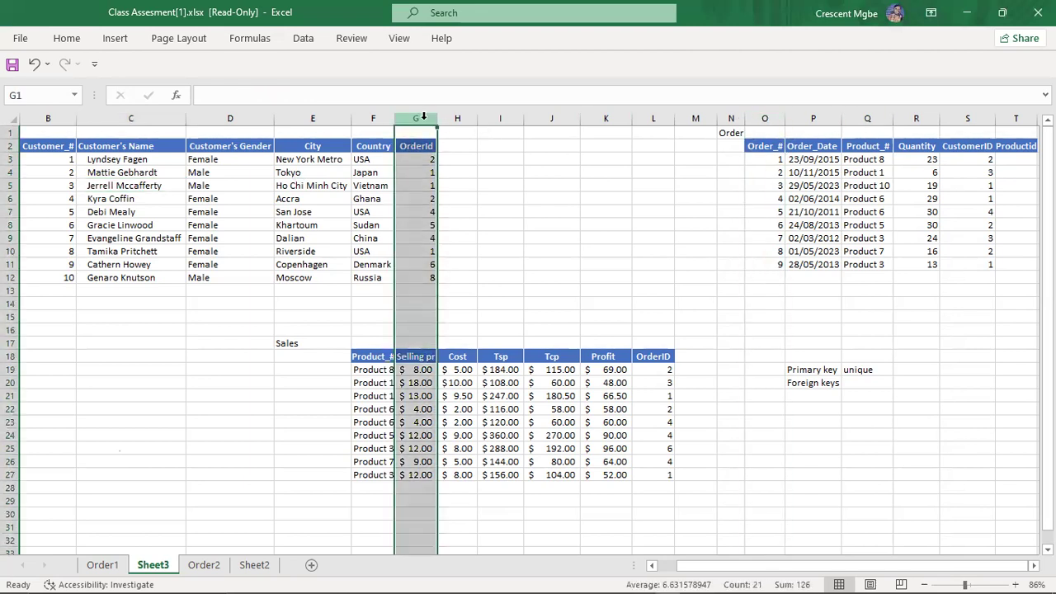
Trace the customer table's Customer_# primary key to the CustomerID column in the Order table
click(47, 119)
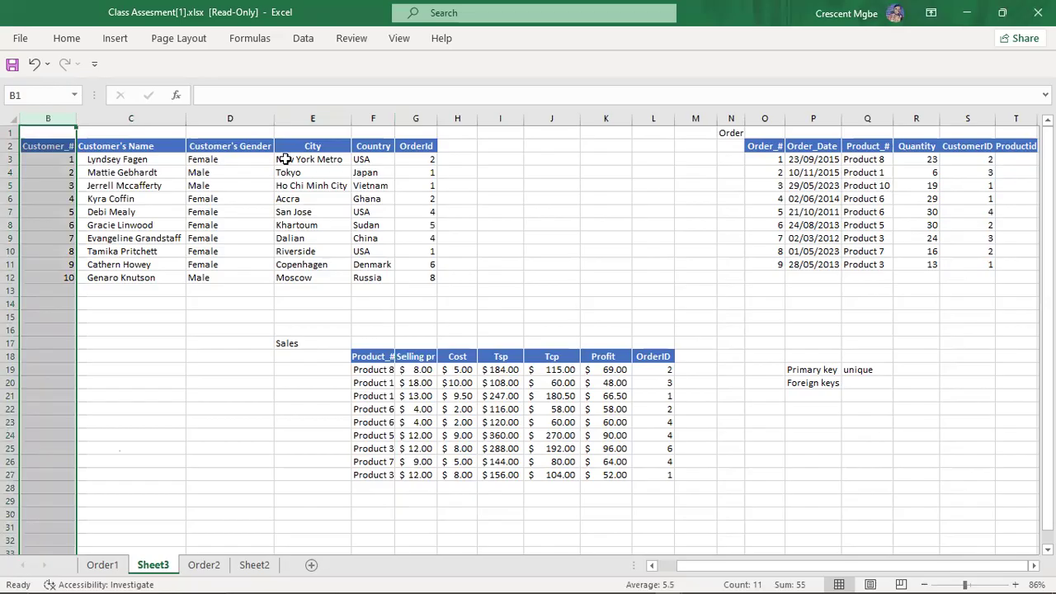
click(116, 131)
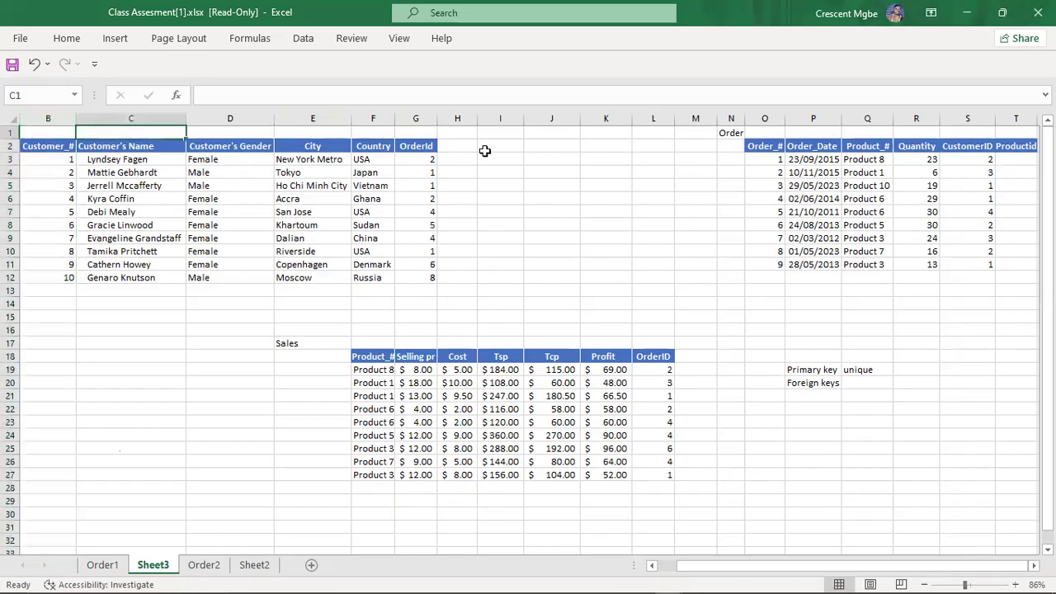
click(961, 118)
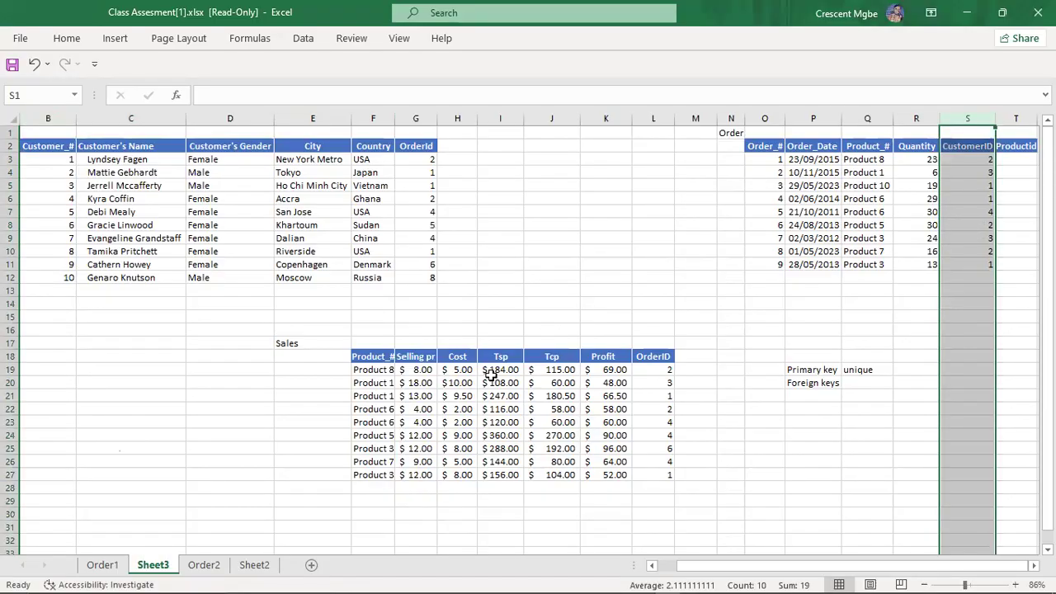
click(472, 396)
Match the Order table's Order_# primary key with the OrderID column in the Sales table
click(765, 115)
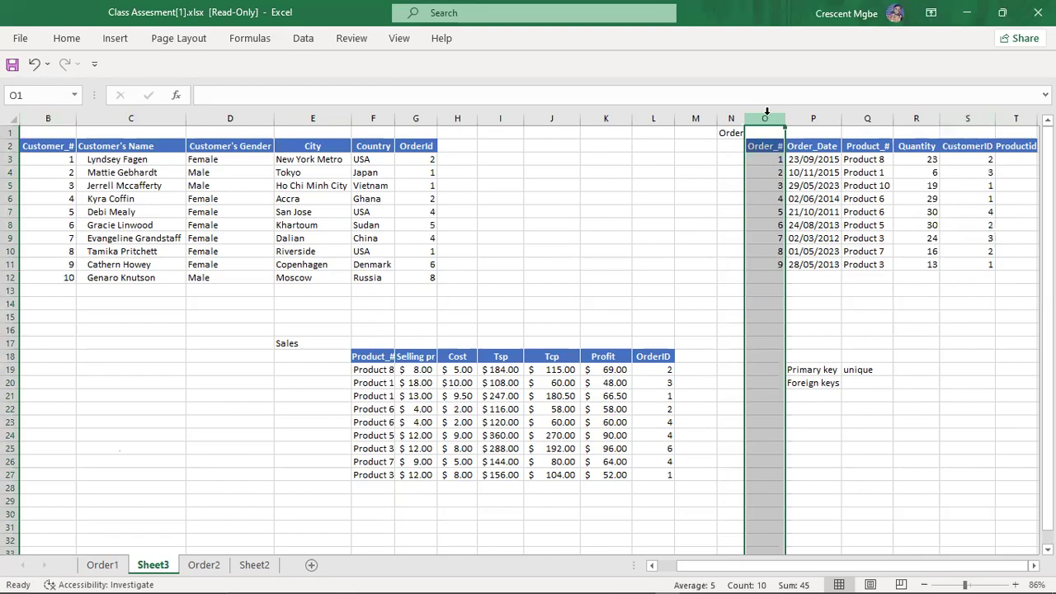
click(655, 341)
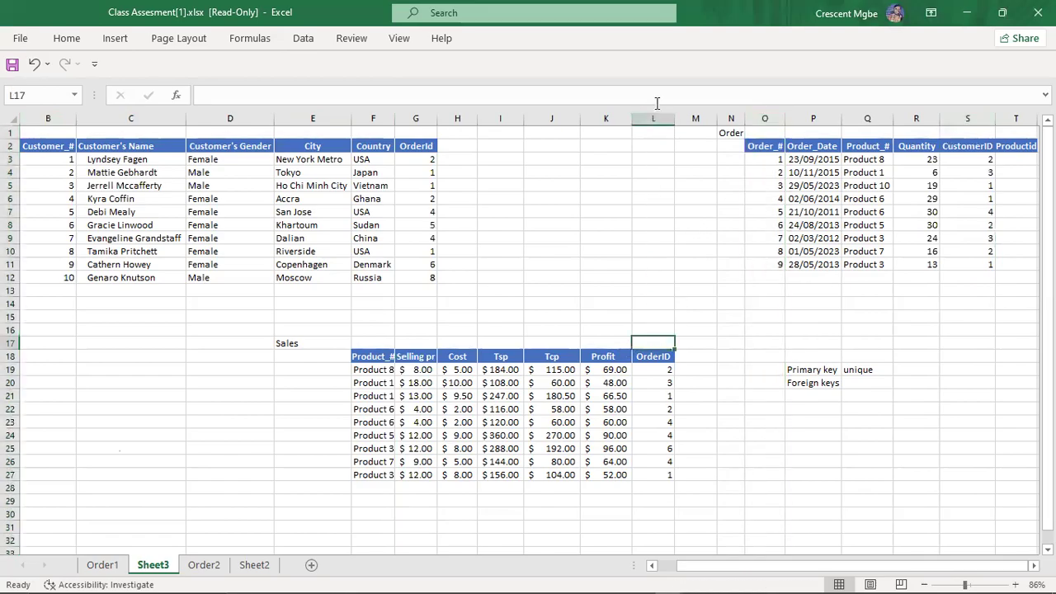
click(655, 118)
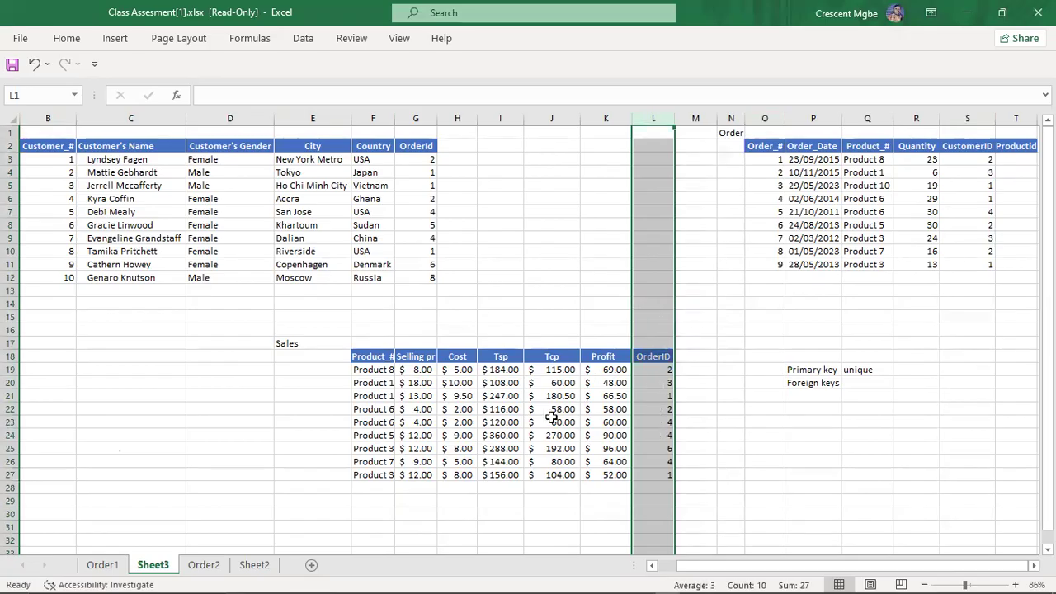
key(alt+Tab)
click(560, 195)
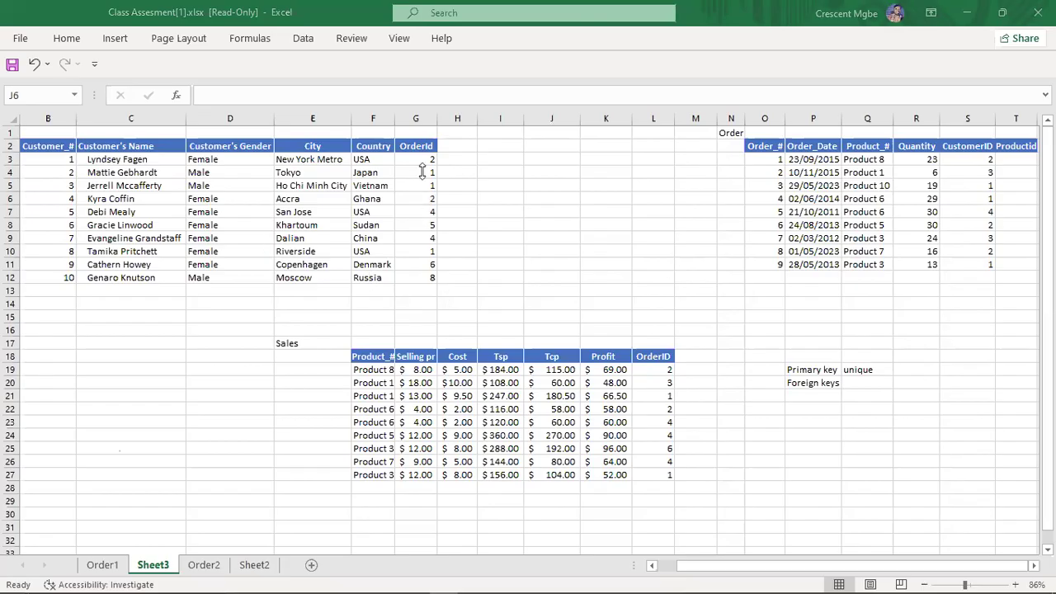
click(415, 110)
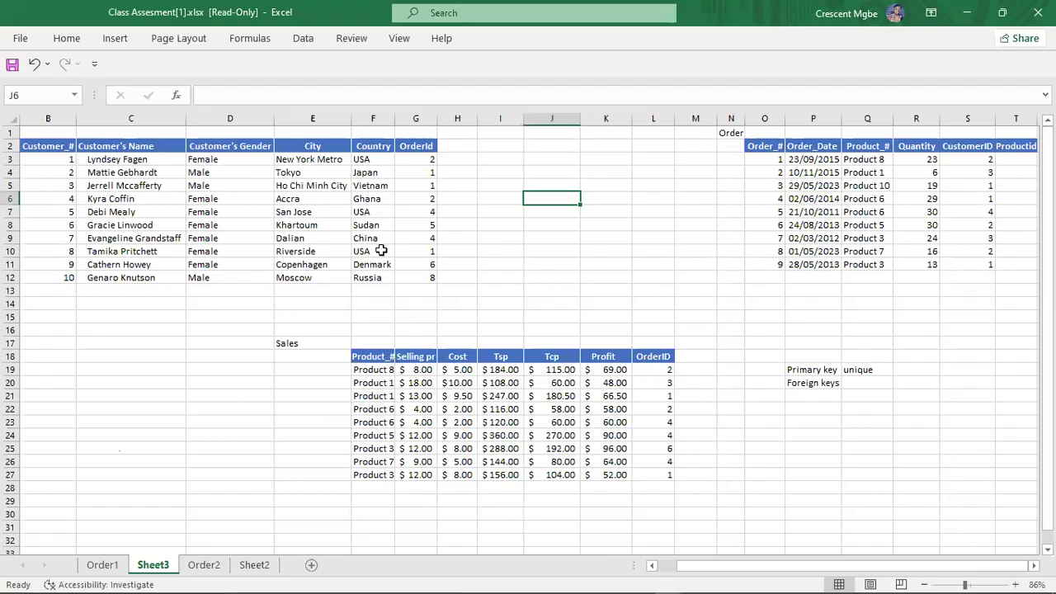
Compare the OrderId and Customer_# columns with the Order table's Order_# and CustomerID columns and the Sales table's OrderID column on Sheet3
click(409, 118)
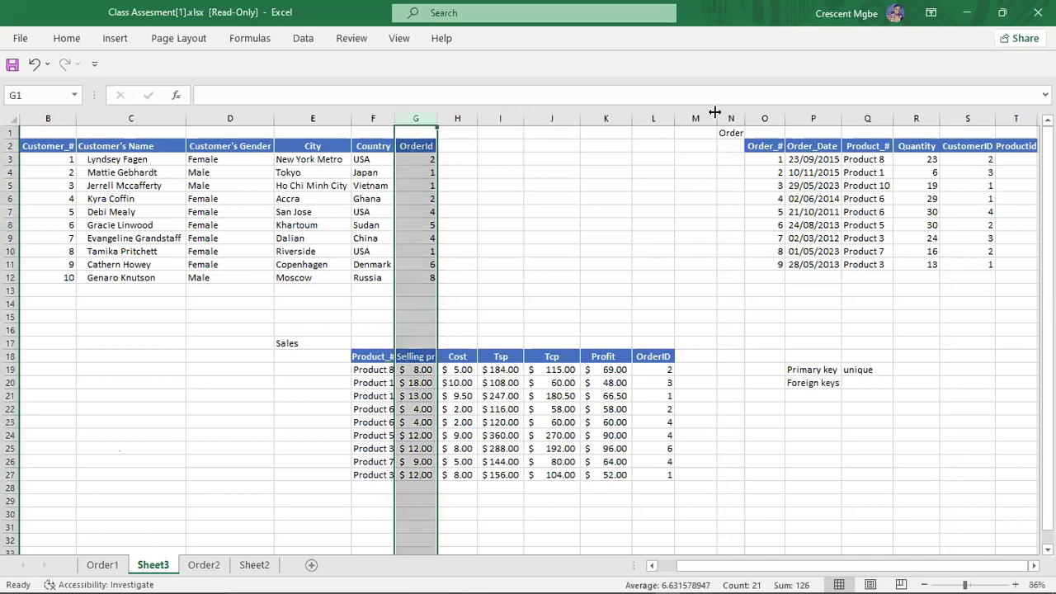
click(770, 121)
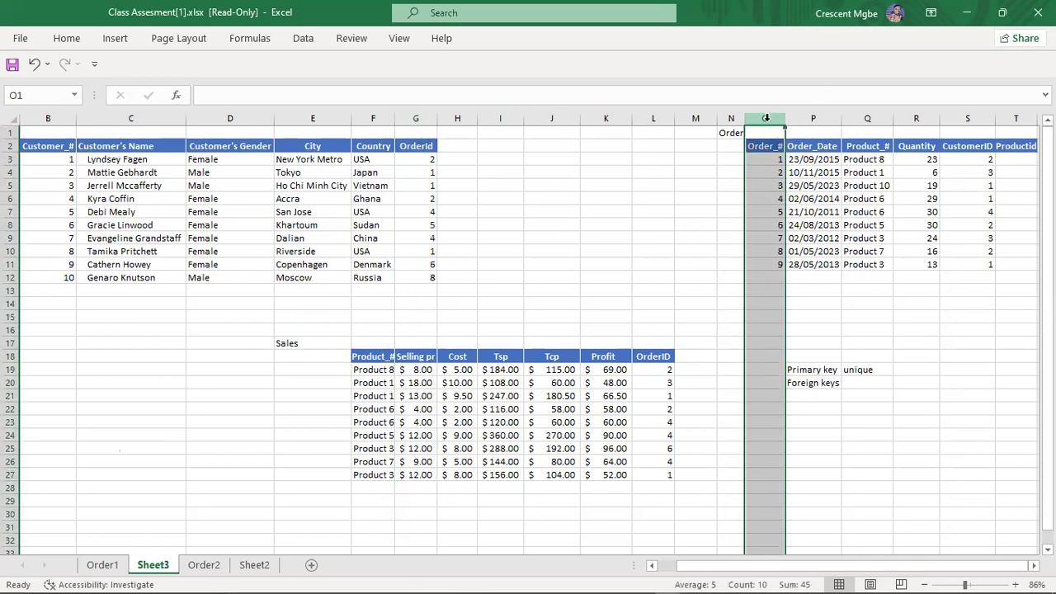
click(974, 118)
click(48, 118)
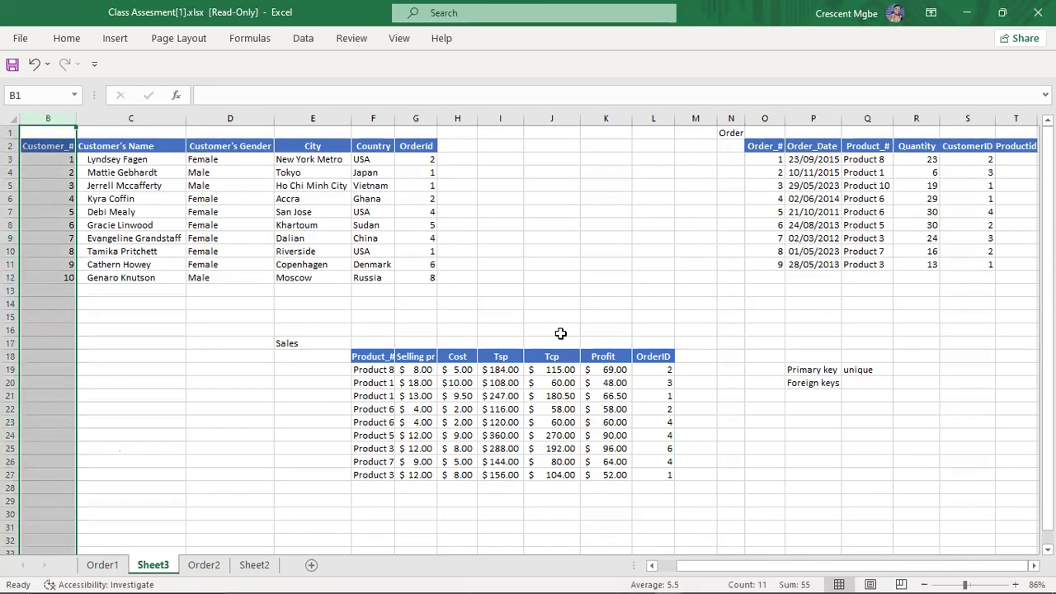
click(655, 120)
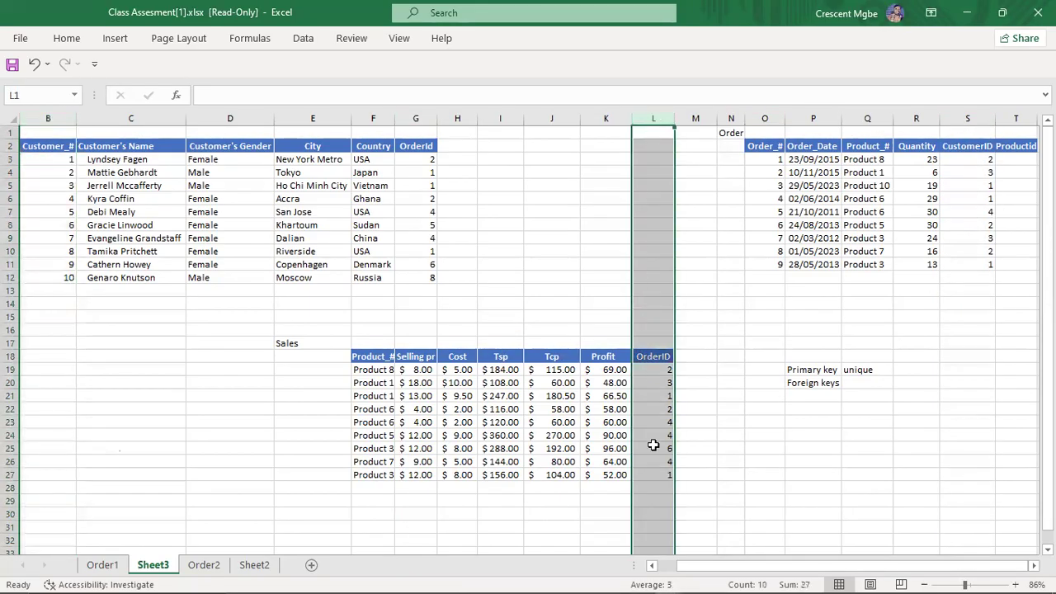
click(759, 118)
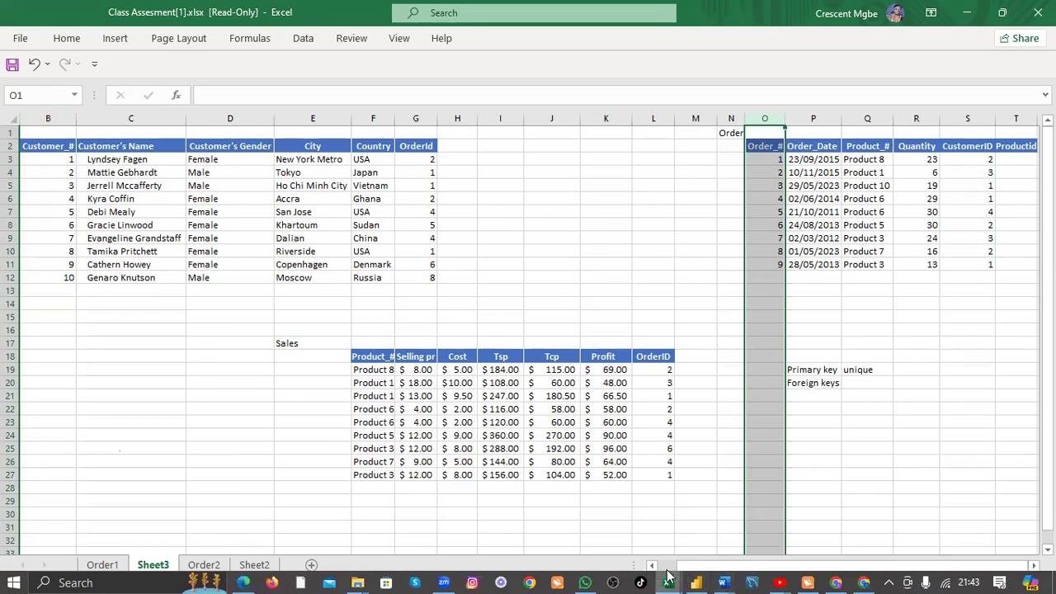
Switch to the Apocolypse Food Prep - Relationship Tutorial workbook and look through its Apocolypse Store, Apocolypse Sales and Customer Information sheets
mouse_move(668, 576)
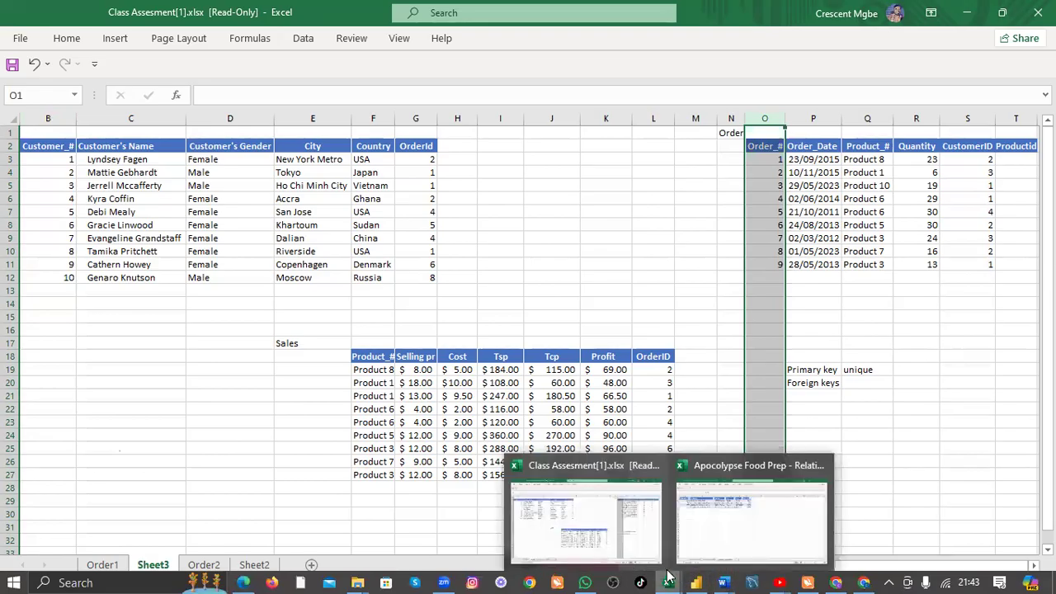
click(731, 547)
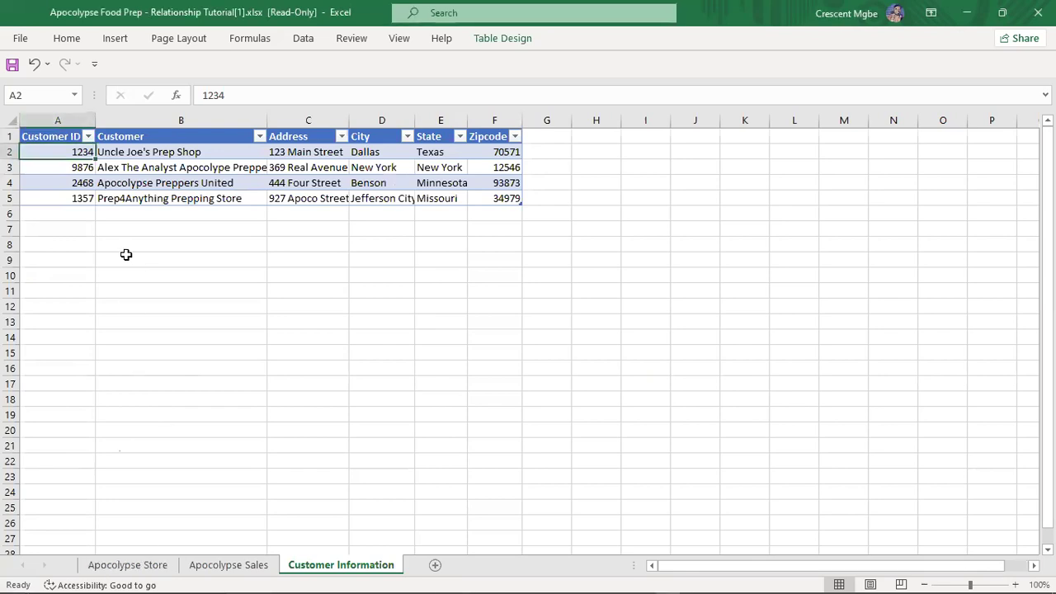
click(128, 566)
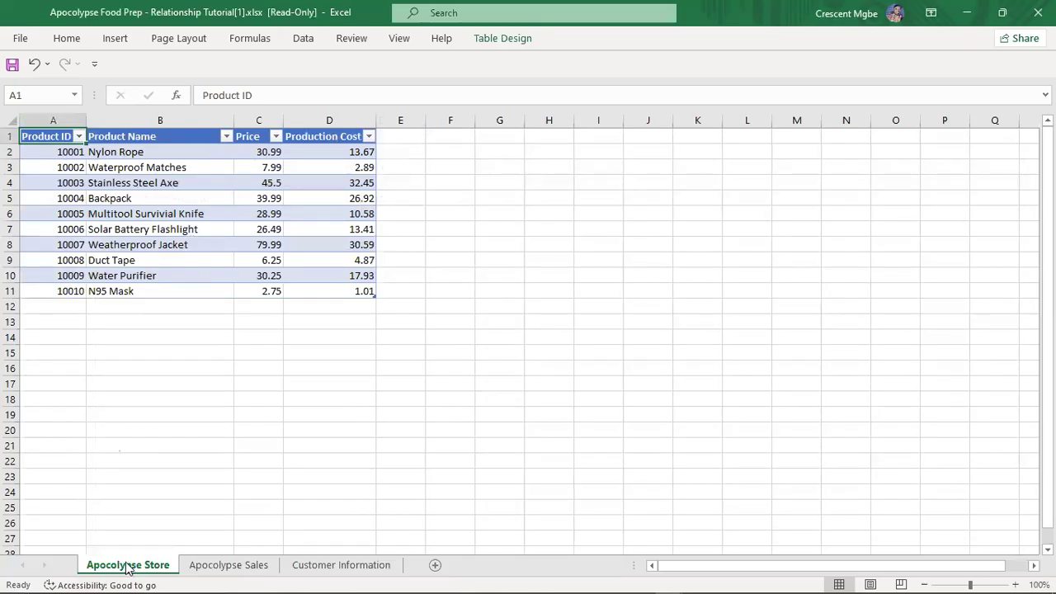
click(219, 567)
click(336, 569)
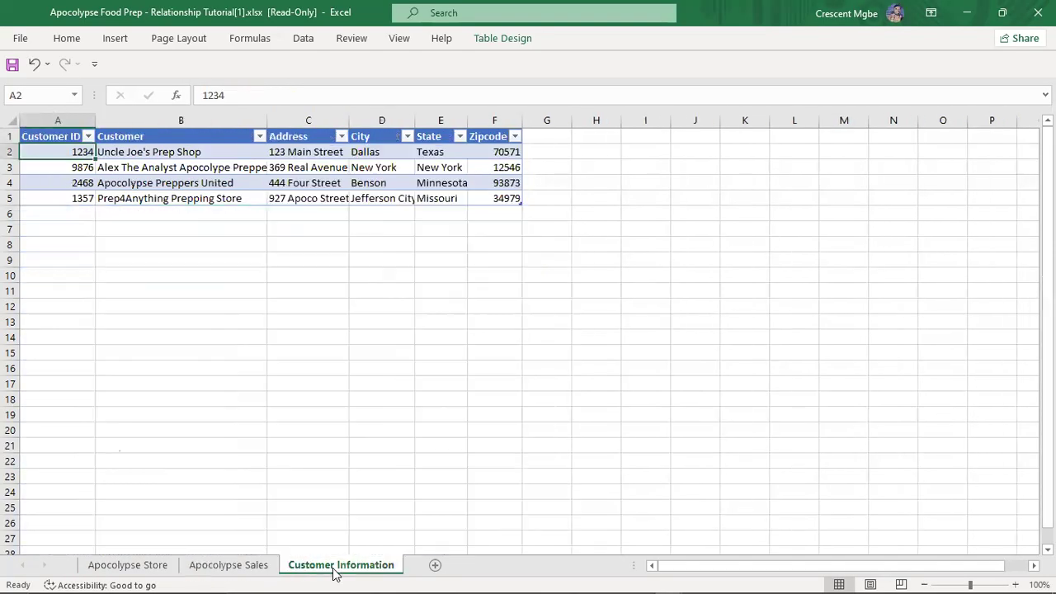
click(132, 567)
click(225, 567)
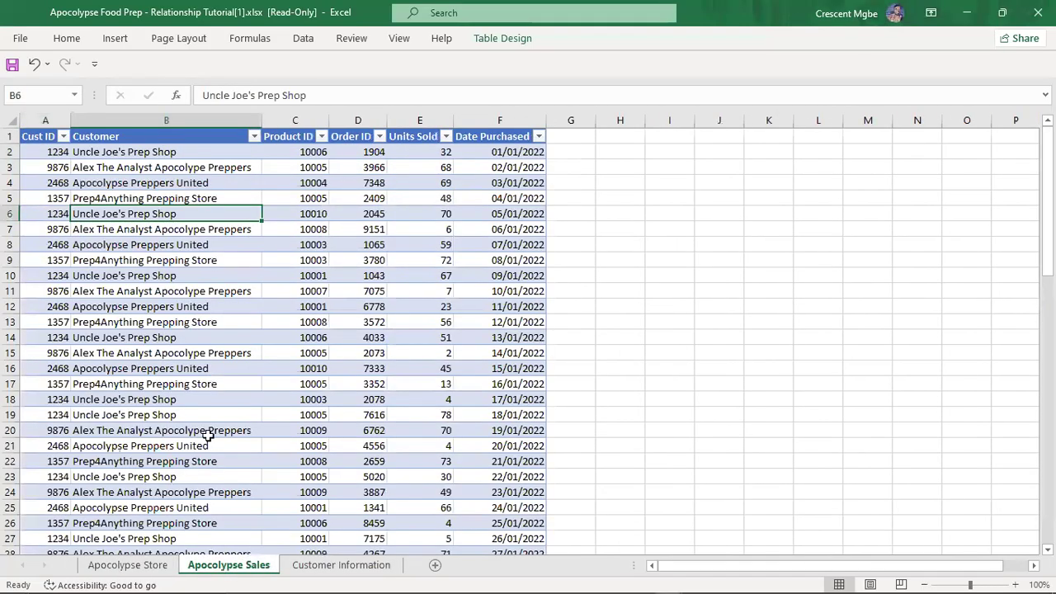
click(214, 259)
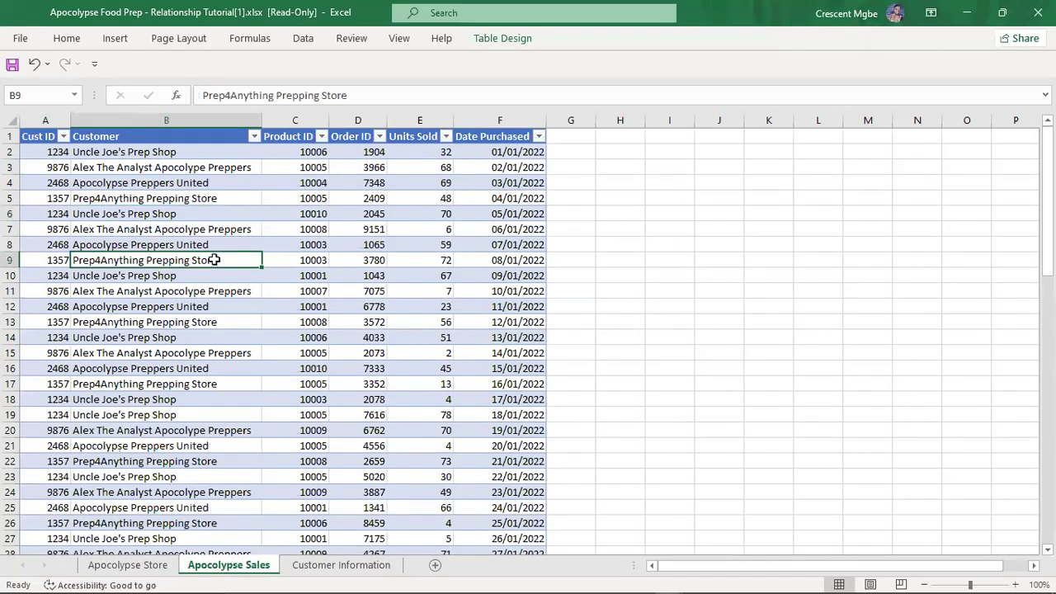
Highlight the customer names in B2:B5 on the Customer Information sheet
click(329, 567)
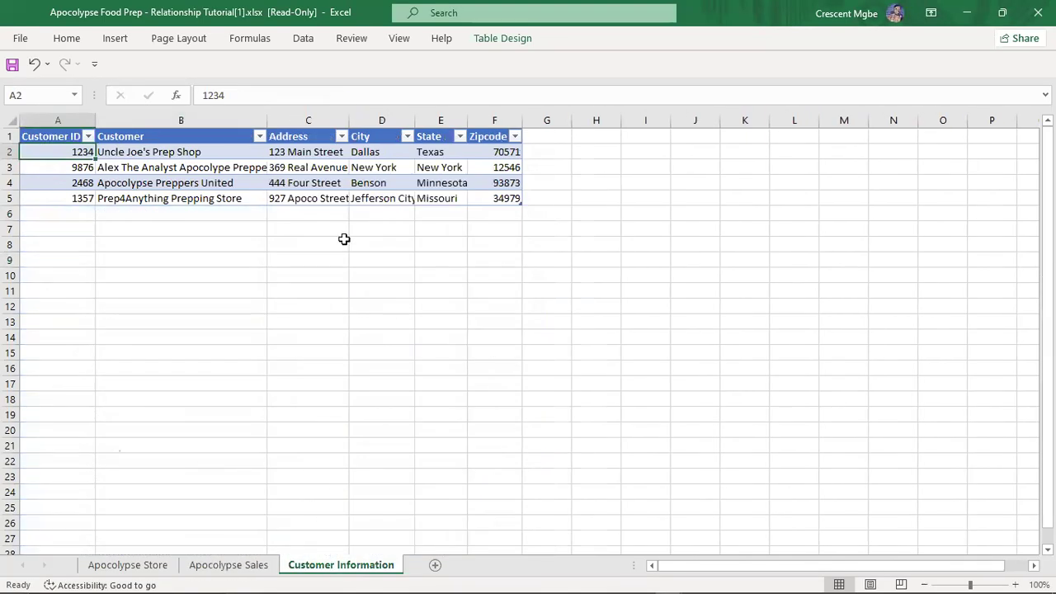
click(167, 154)
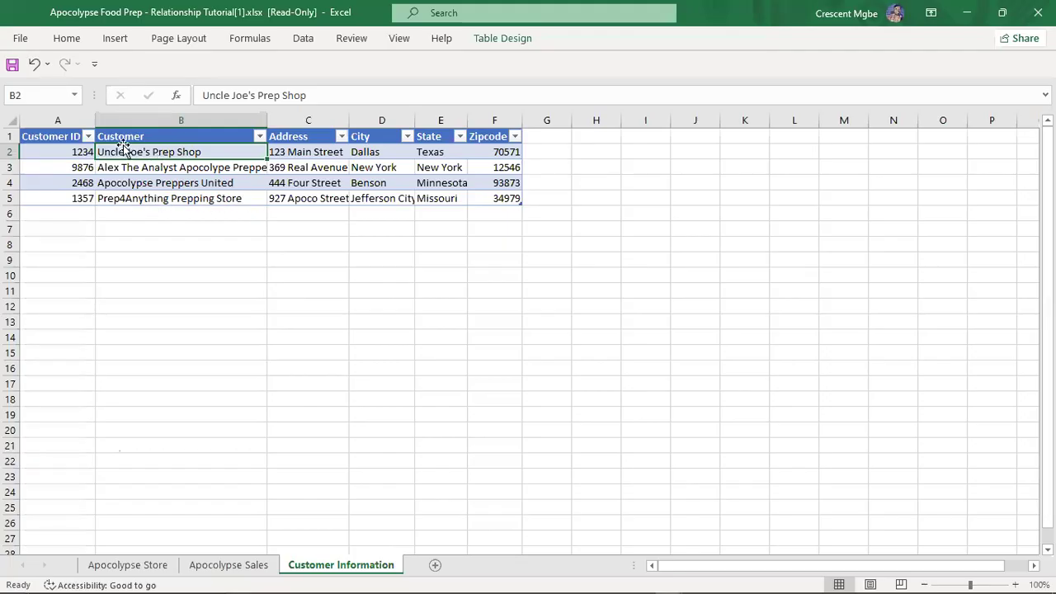
drag(129, 152, 155, 199)
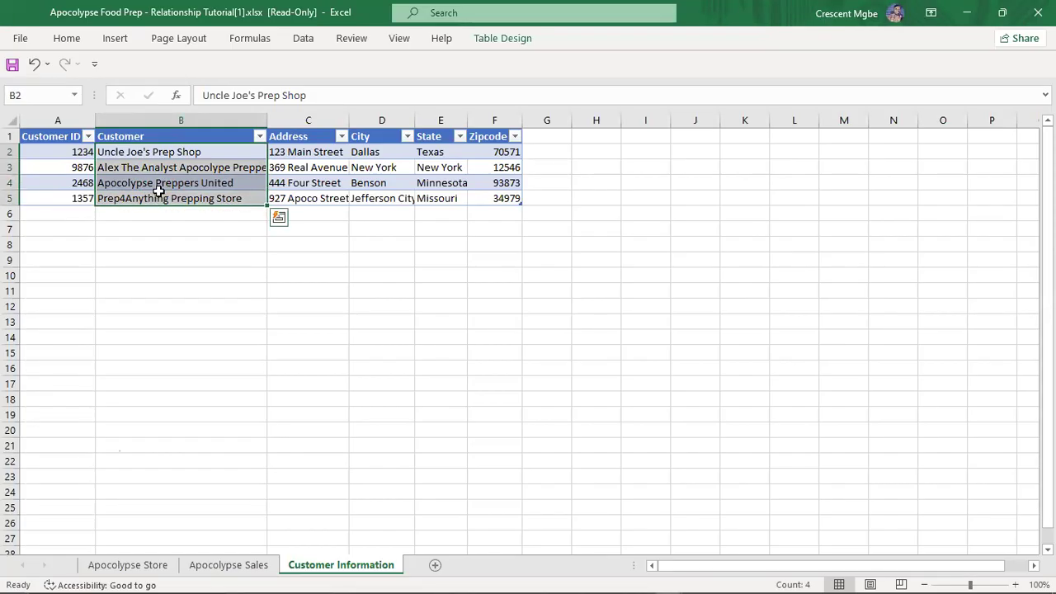
Highlight the customer names in B2:B25 on the Apocolypse Sales sheet for comparison with the Customer Information list
click(227, 566)
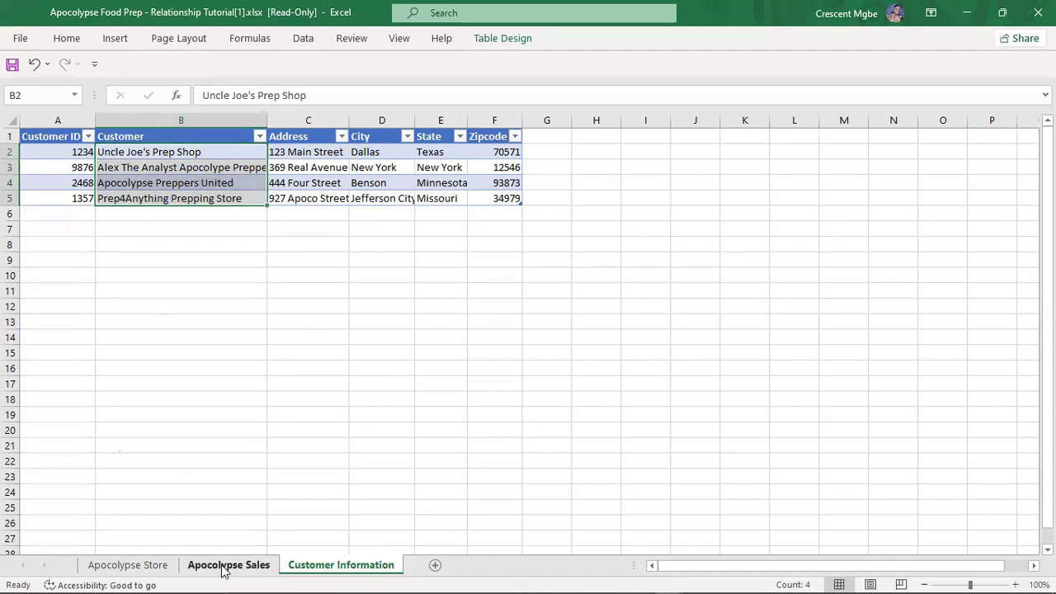
click(141, 155)
drag(141, 155, 145, 505)
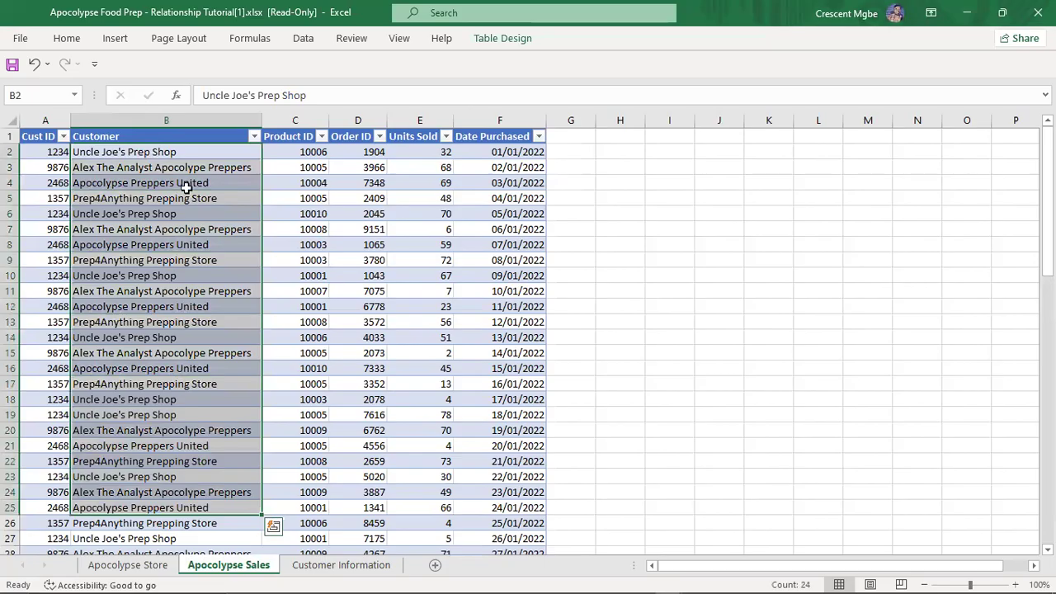
click(168, 181)
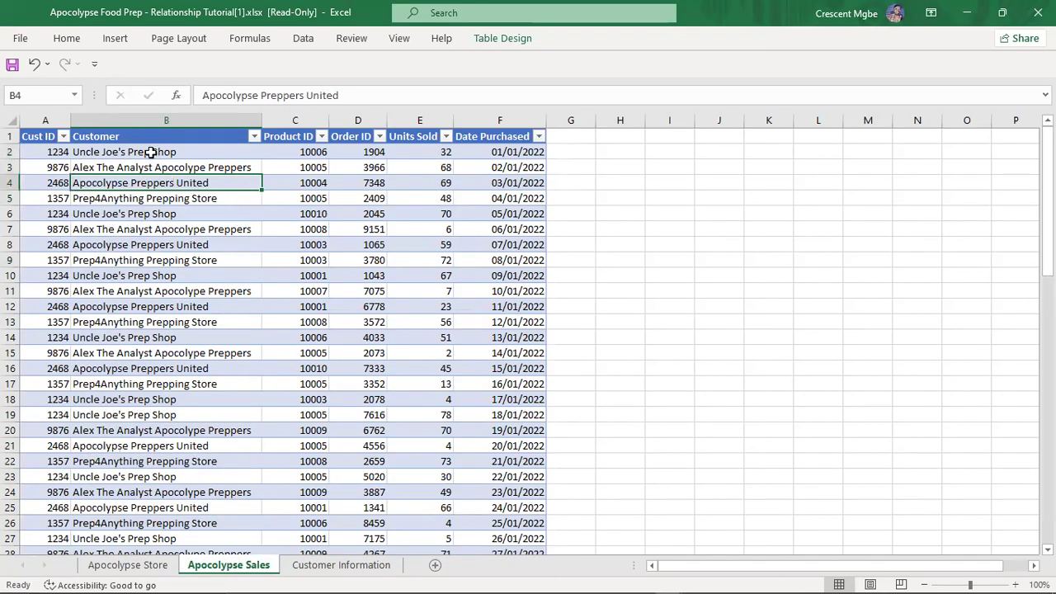
Examine the Customer column of the Apocolypse Sales table entry by entry for repeated names, through to the table's last row
click(151, 152)
click(152, 167)
click(157, 184)
click(160, 210)
click(140, 155)
click(141, 169)
click(136, 185)
drag(135, 209, 134, 205)
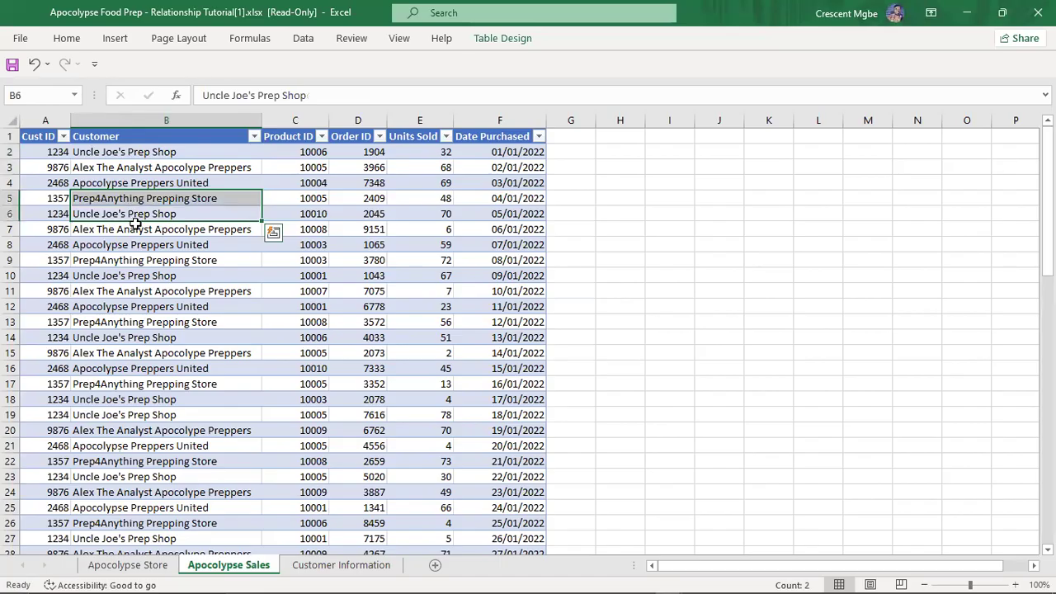
click(126, 213)
click(129, 232)
click(131, 248)
click(123, 272)
click(130, 305)
scroll(154, 237, down, 20)
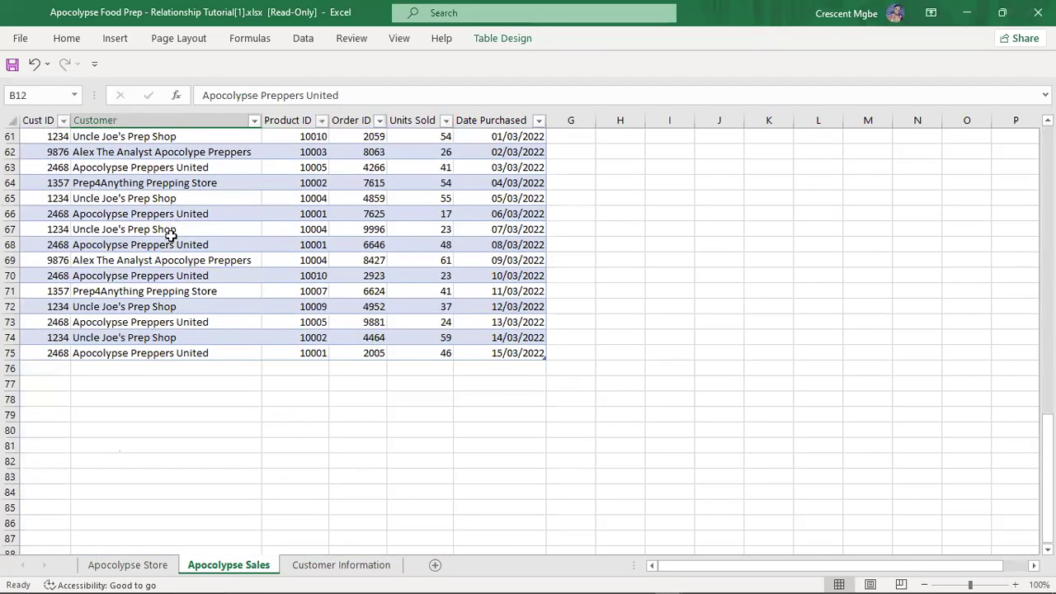
scroll(160, 203, up, 20)
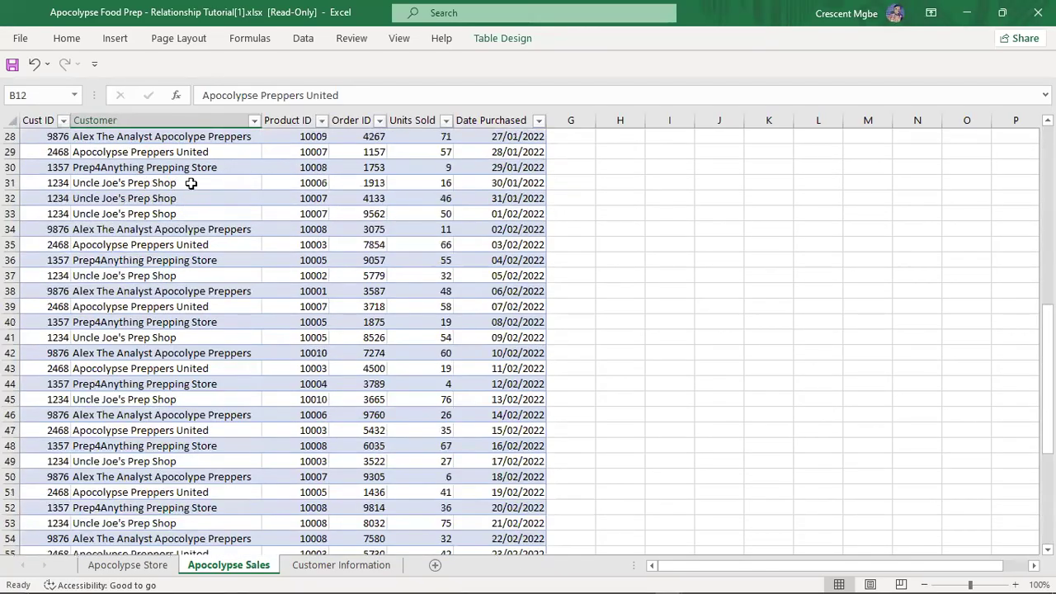
scroll(166, 202, up, 4)
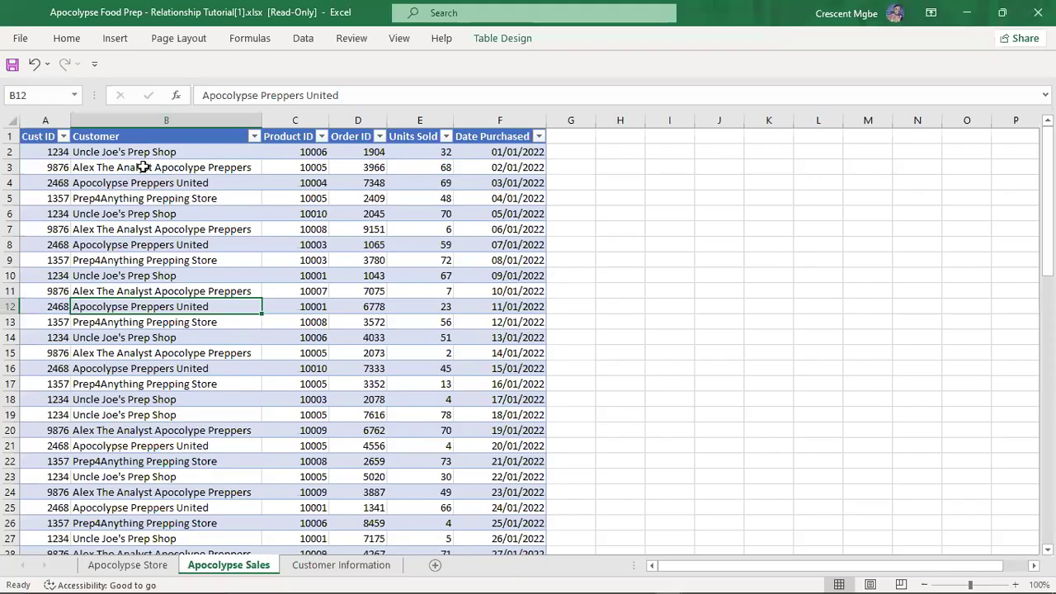
Check the Customer column on the Customer Information sheet for unique names, ending on the Uncle Joe's Prep Shop entry
click(318, 565)
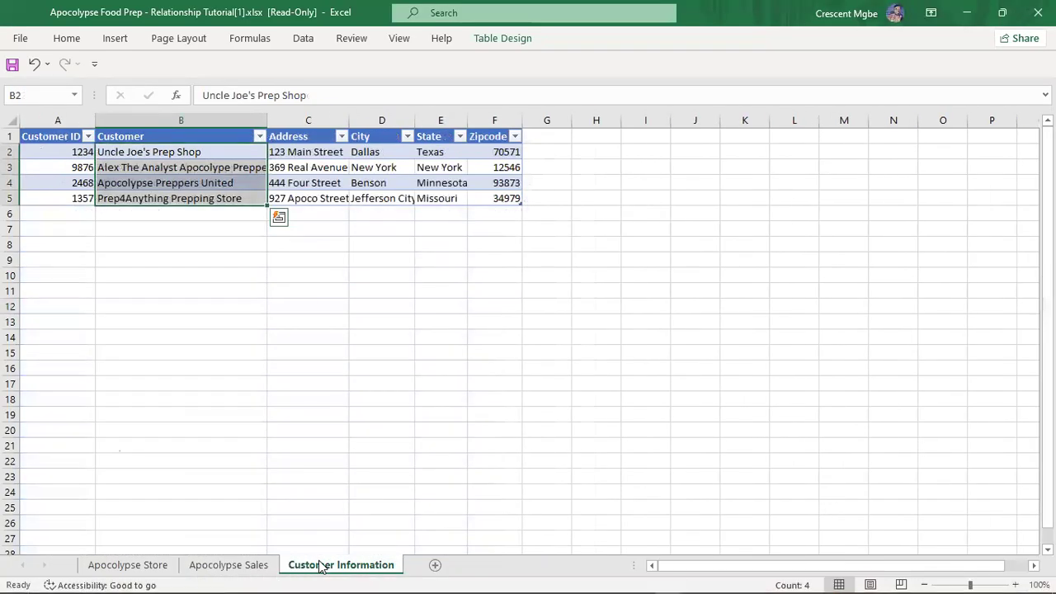
click(156, 136)
drag(151, 152, 158, 193)
text(Uncle Joe's Prep Shop Alex The Analyst Apocolypse Preppers Apocolypse Preppers United Prep4Anything Prepping Store)
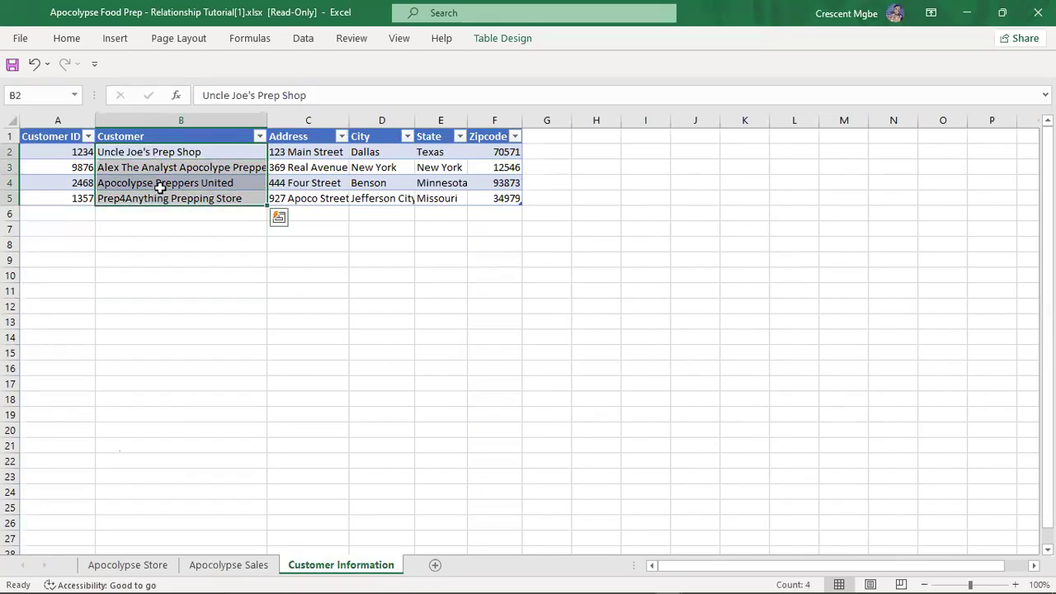
click(137, 152)
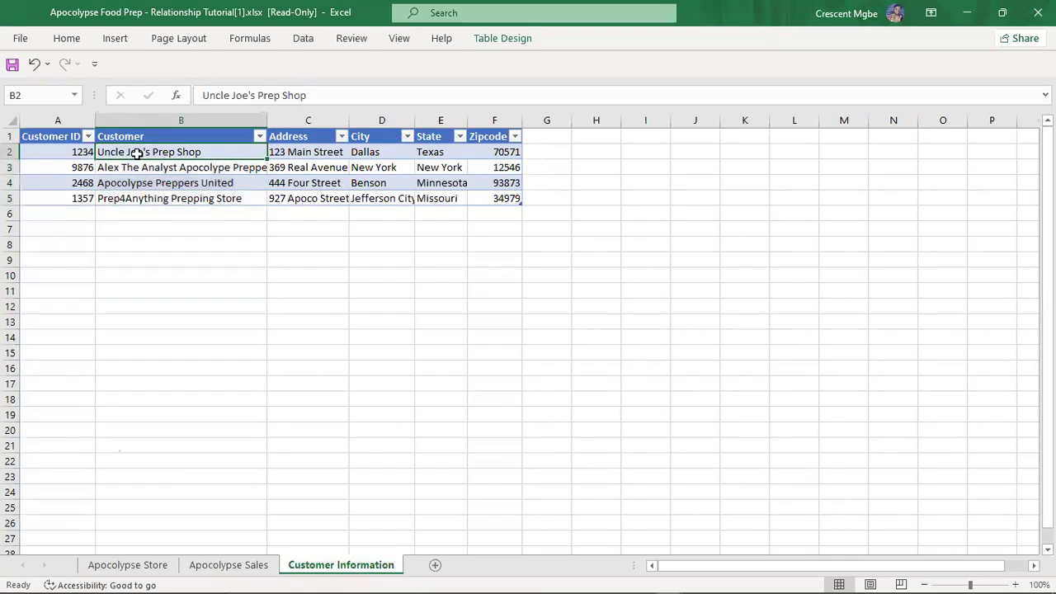
Look for recurring Uncle Joe's Prep Shop entries in the Customer column of the Apocolypse Sales sheet
click(228, 566)
click(142, 134)
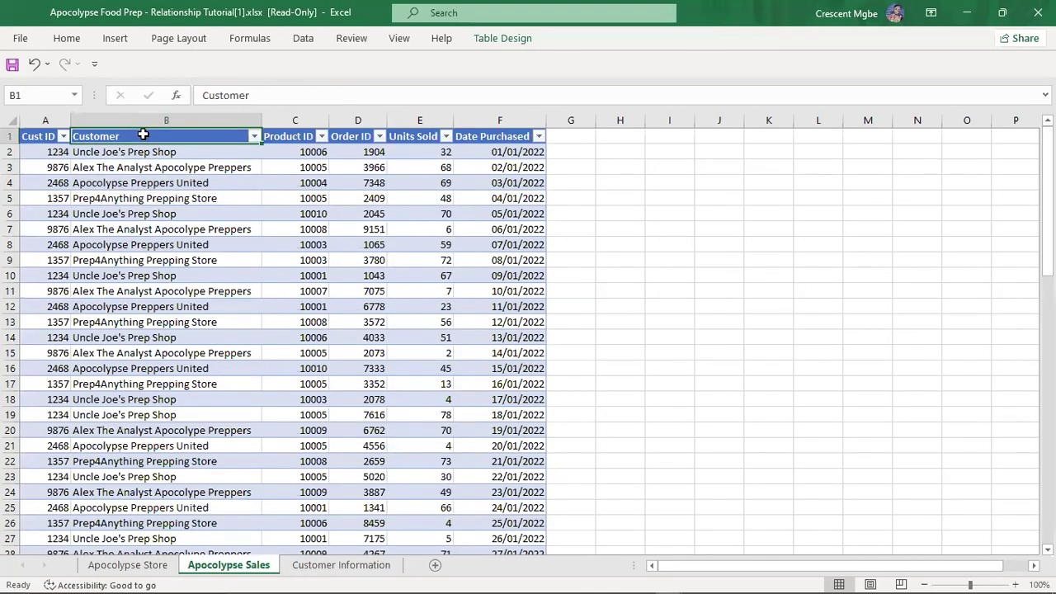
click(141, 152)
scroll(141, 278, down, 14)
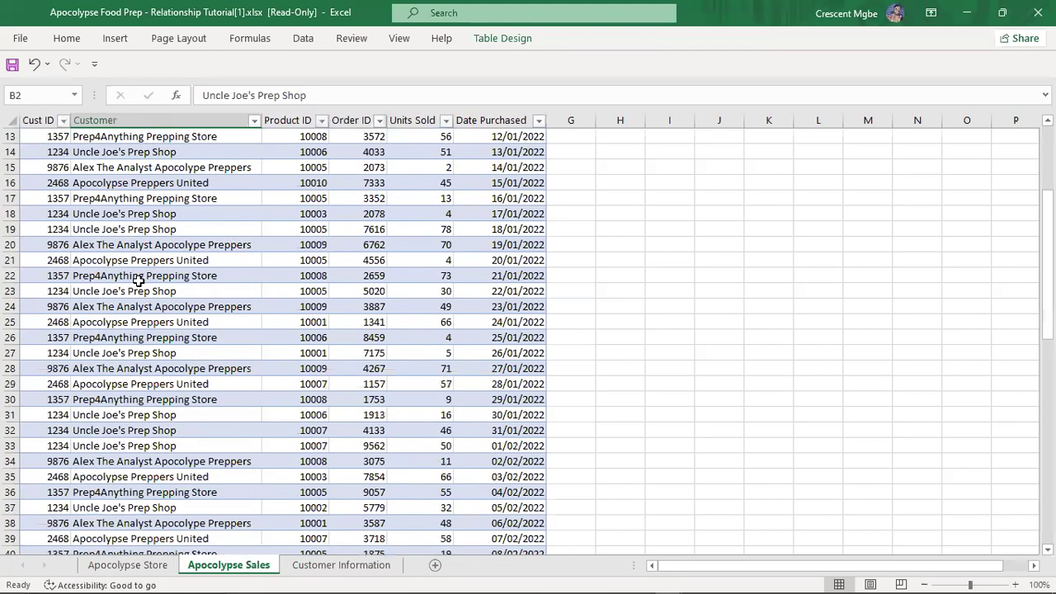
scroll(143, 284, up, 14)
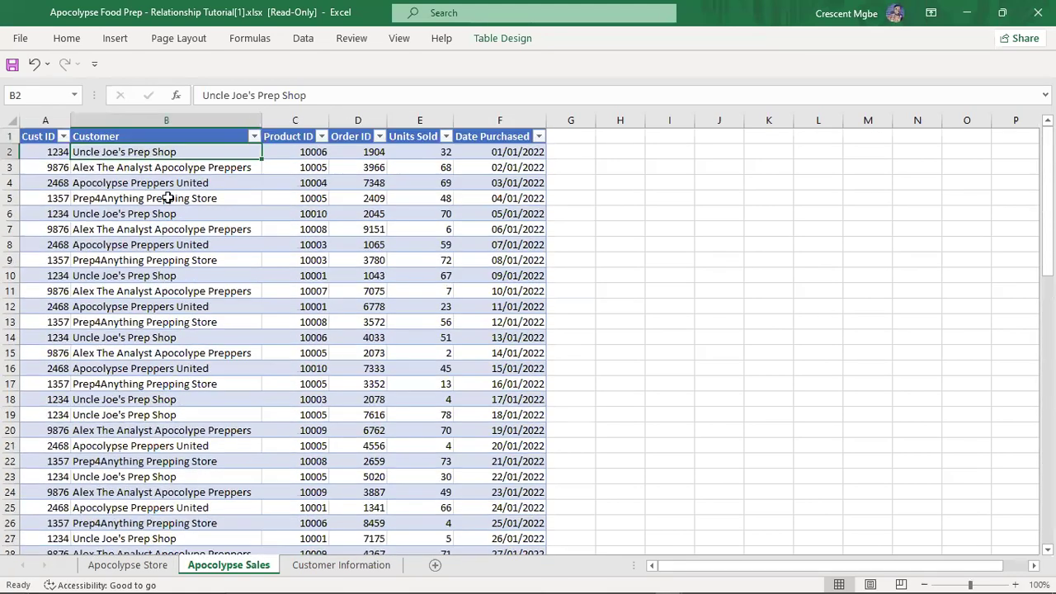
scroll(136, 223, down, 2)
scroll(137, 229, up, 2)
click(134, 136)
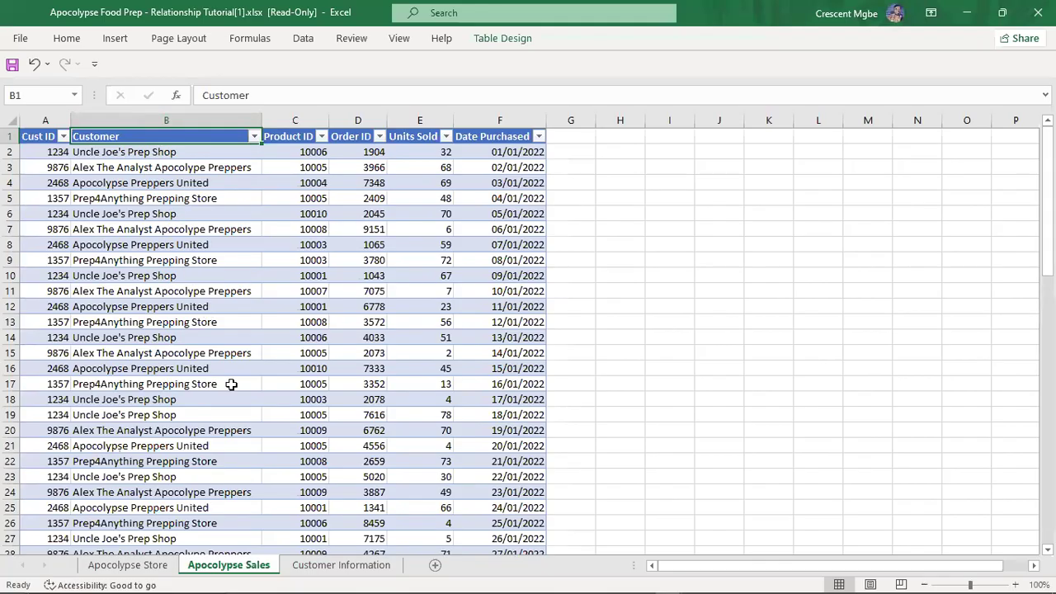
Inspect the Customer ID column on the Customer Information sheet value by value as the table's primary key
click(363, 568)
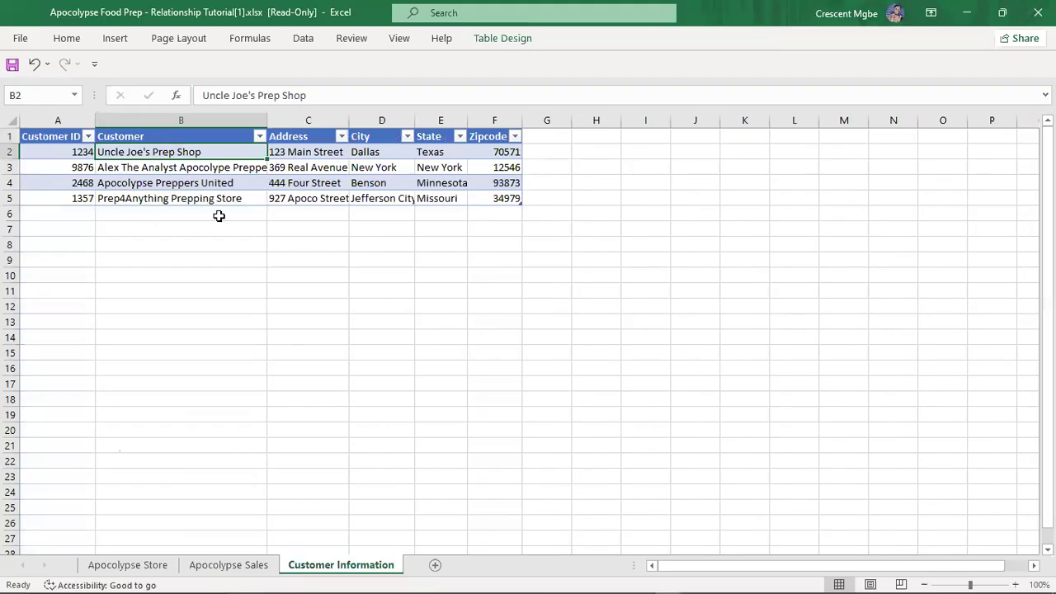
click(58, 120)
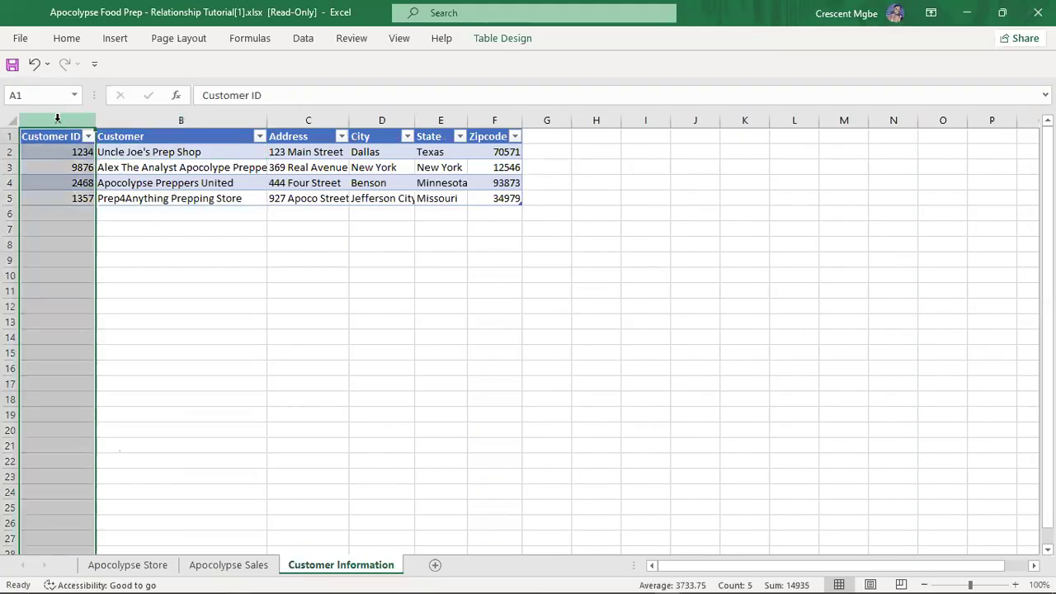
click(64, 155)
click(62, 163)
click(71, 152)
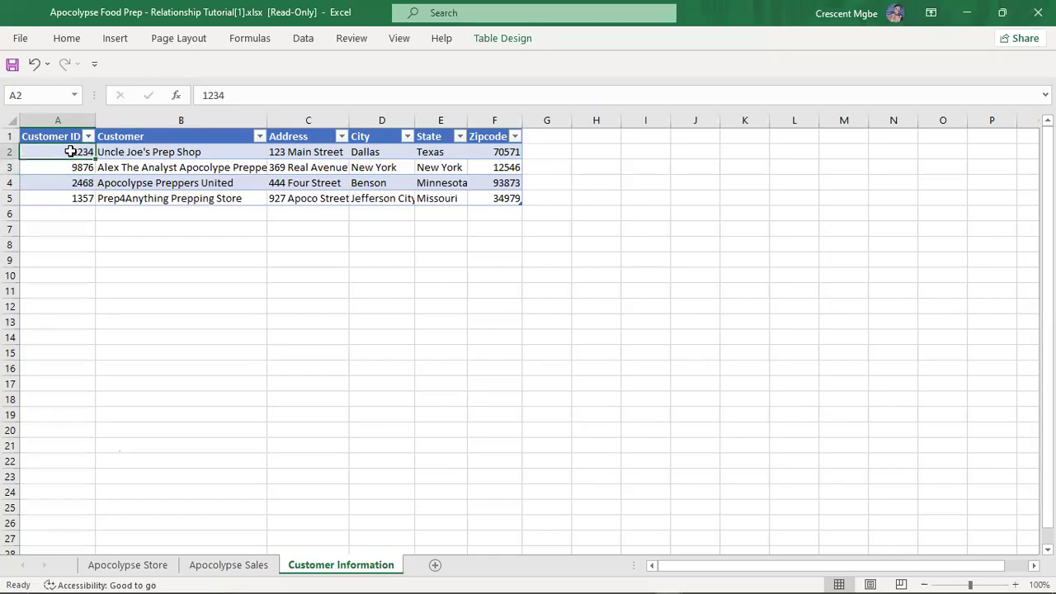
click(77, 168)
click(77, 183)
click(76, 213)
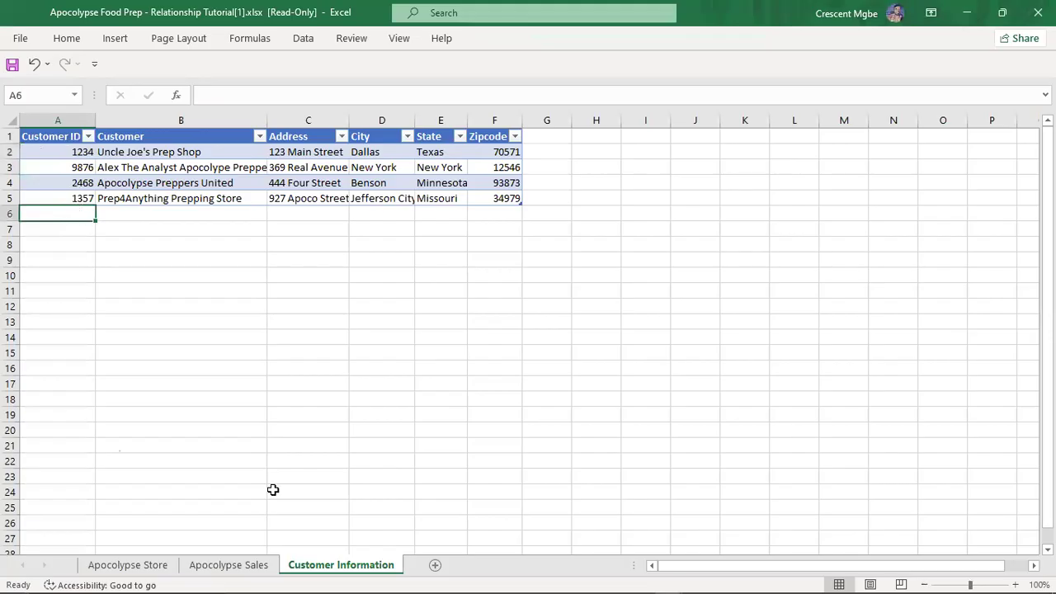
Trace the Cust ID of Uncle Joe's Prep Shop through rows 2, 6 and 14 of the Apocolypse Sales sheet
click(217, 568)
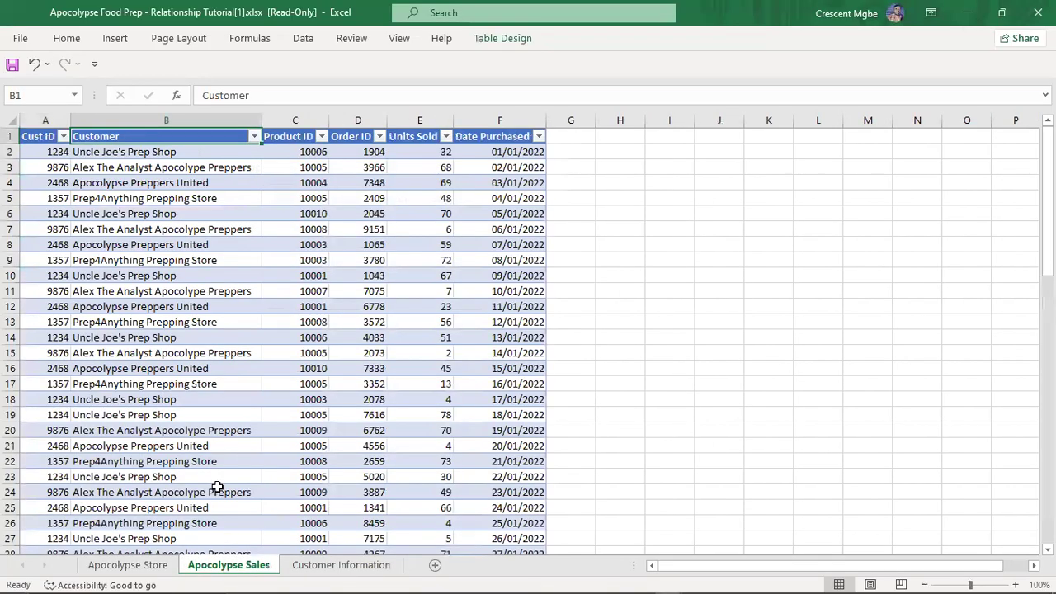
click(42, 139)
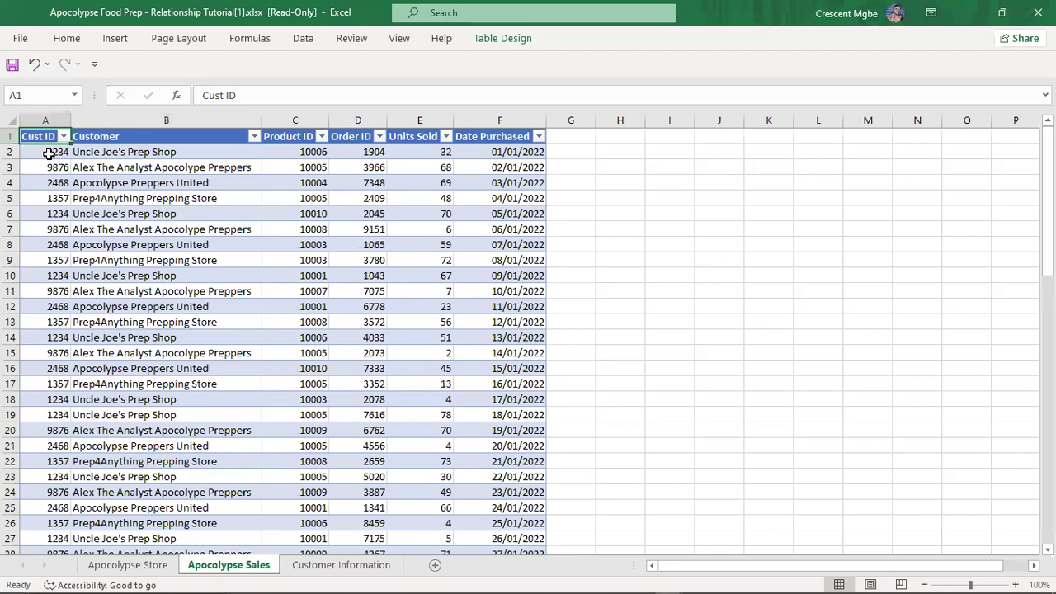
click(49, 151)
click(58, 215)
click(61, 337)
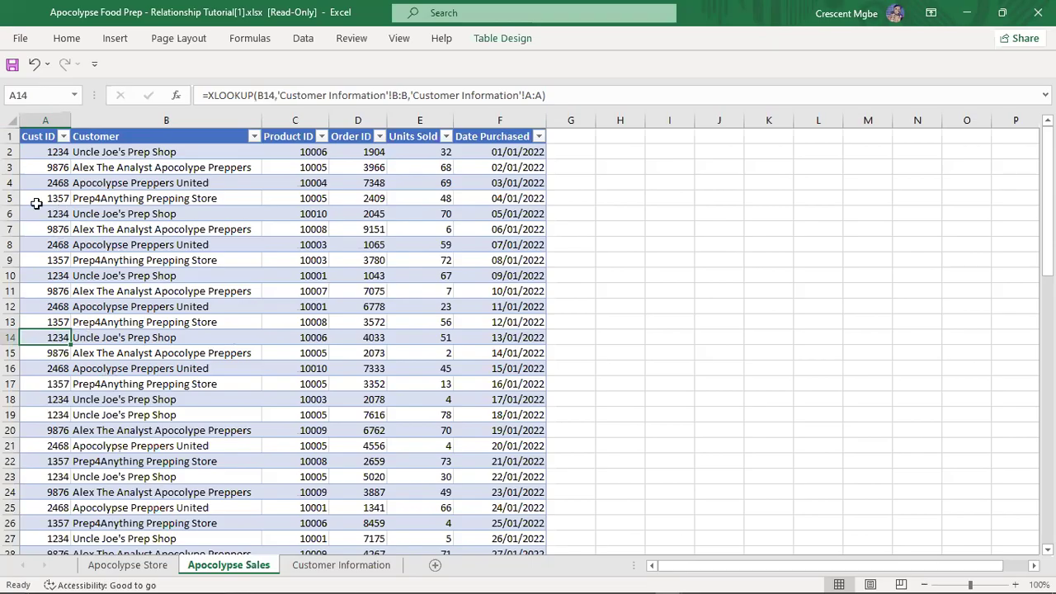
Compare the Cust ID column on the Apocolypse Sales sheet with the Customer ID column on the Customer Information sheet
click(39, 117)
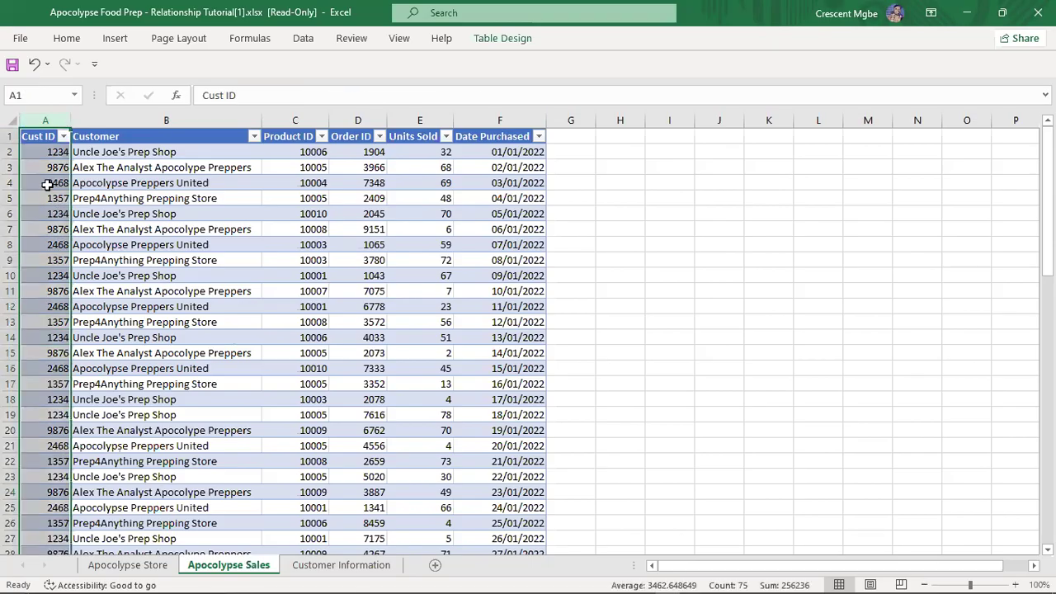
click(371, 565)
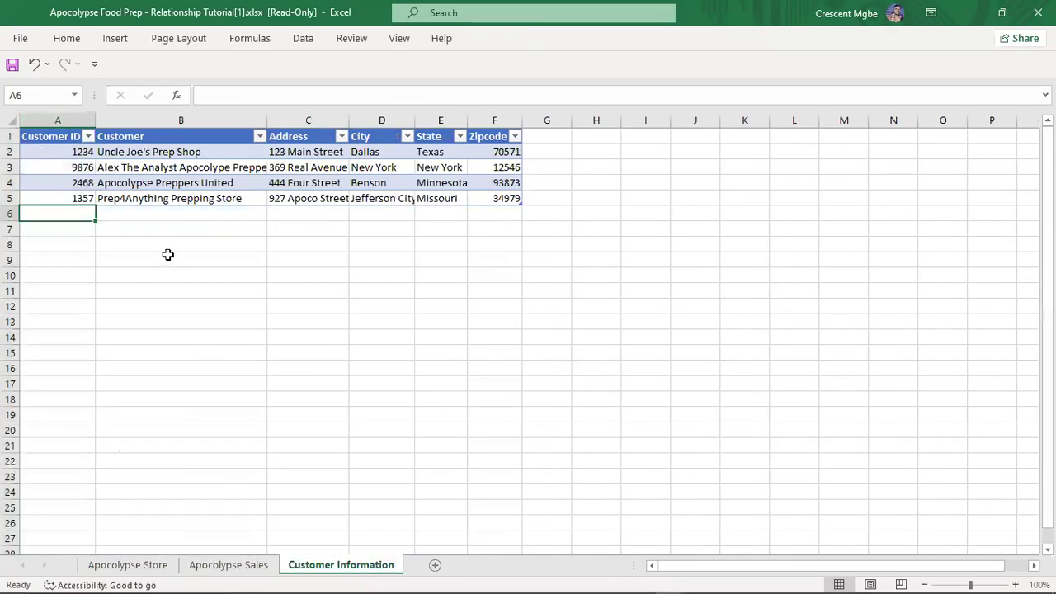
click(58, 121)
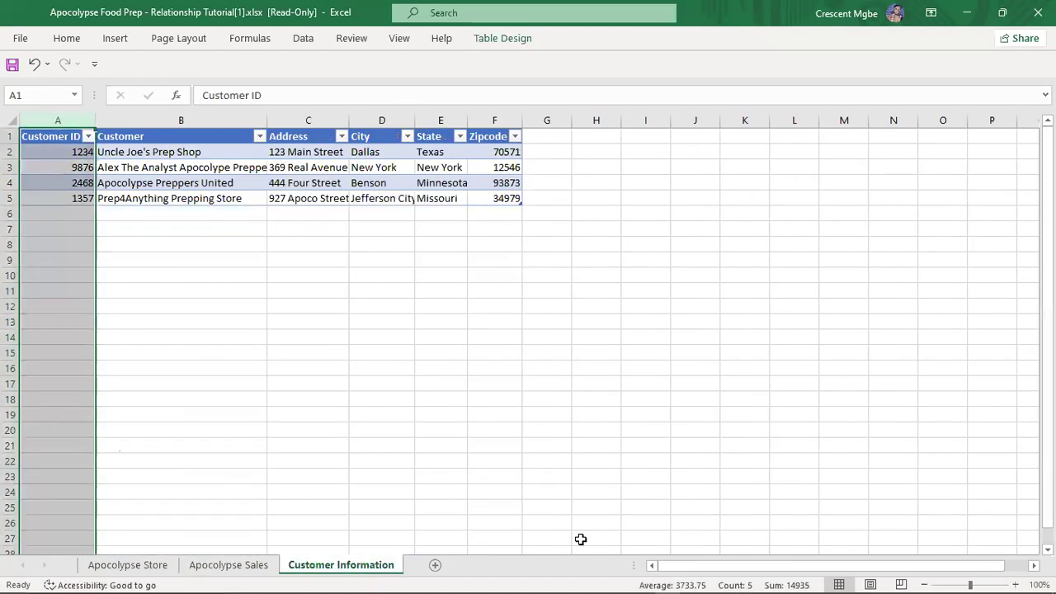
click(217, 280)
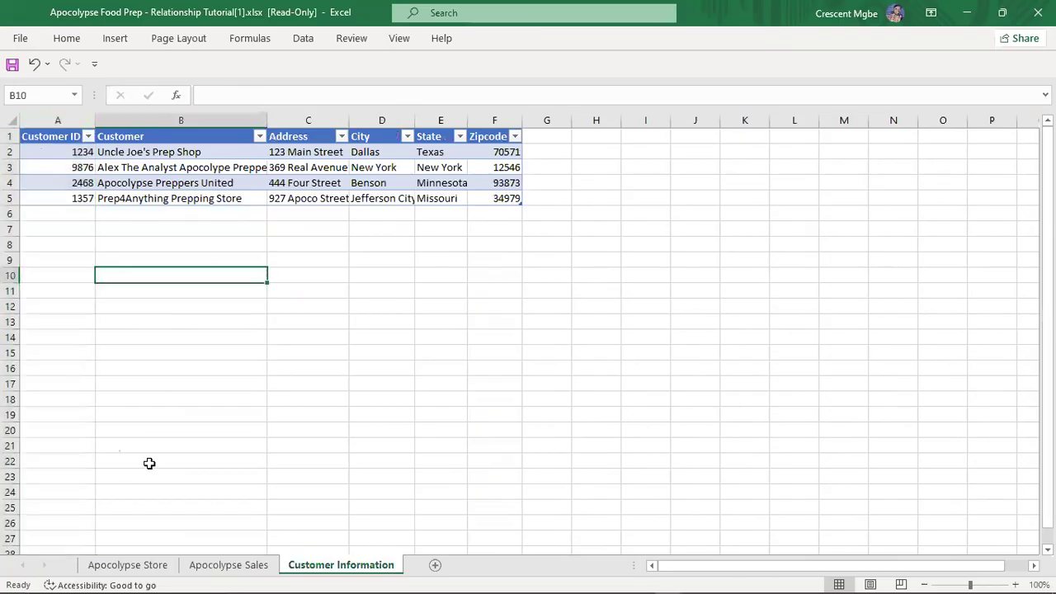
Check the Product Name entries on the Apocolypse Store sheet for uniqueness, ending on Stainless Steel Axe
click(128, 565)
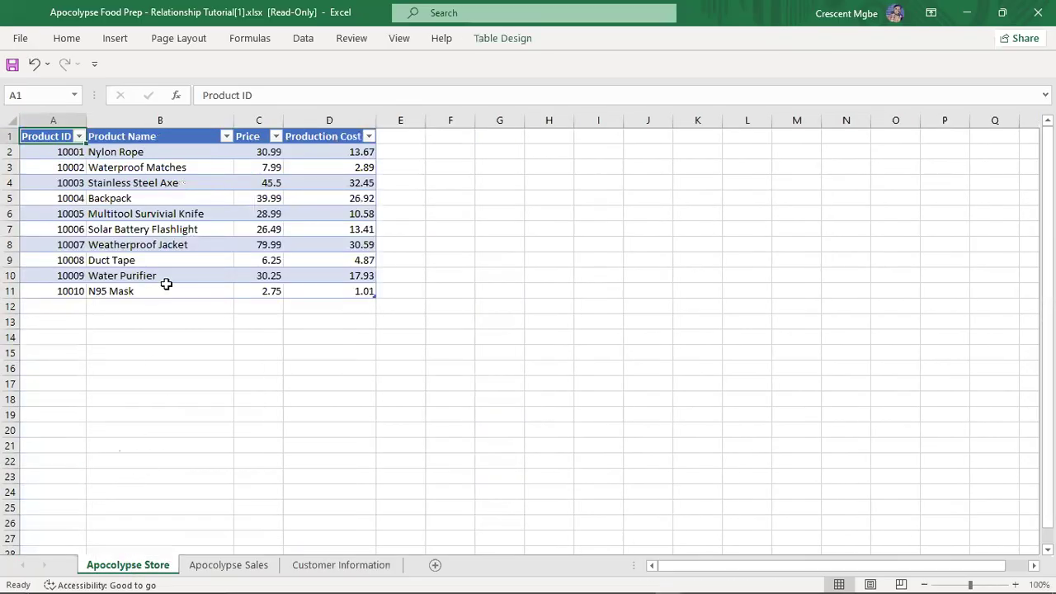
click(144, 136)
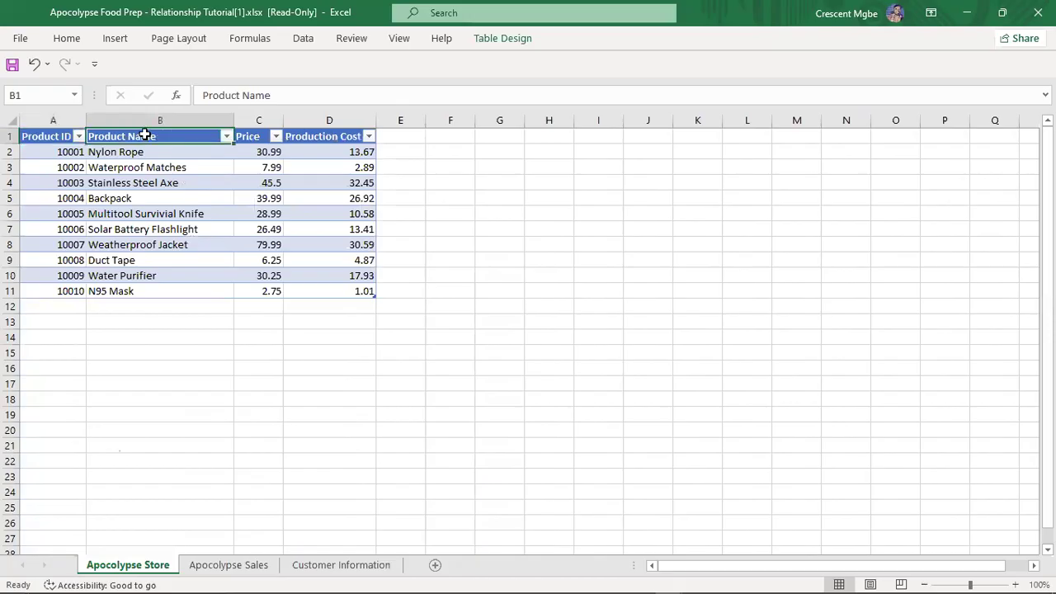
drag(145, 152, 146, 291)
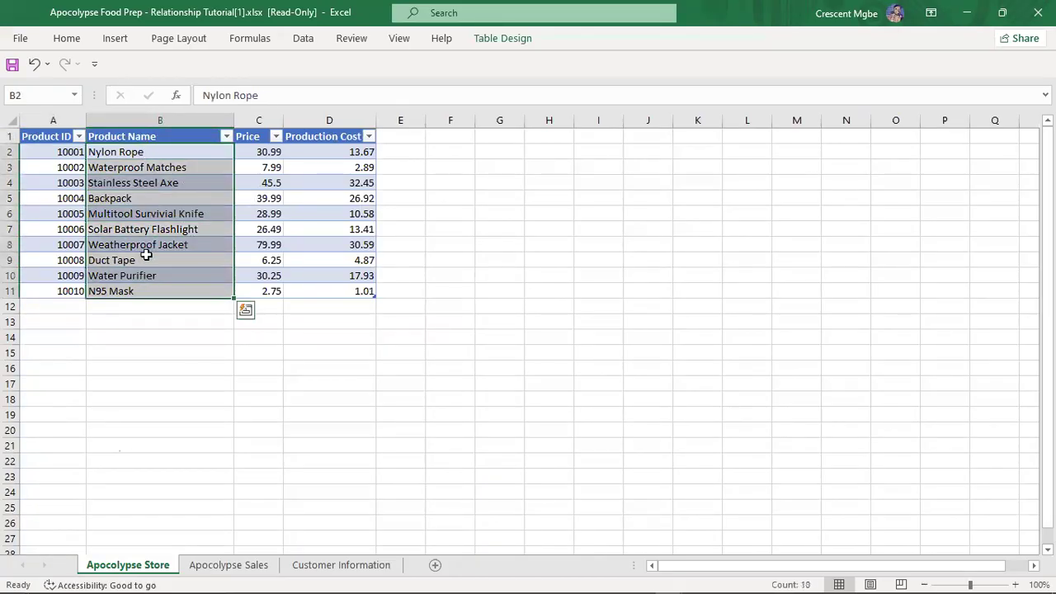
click(145, 167)
click(140, 183)
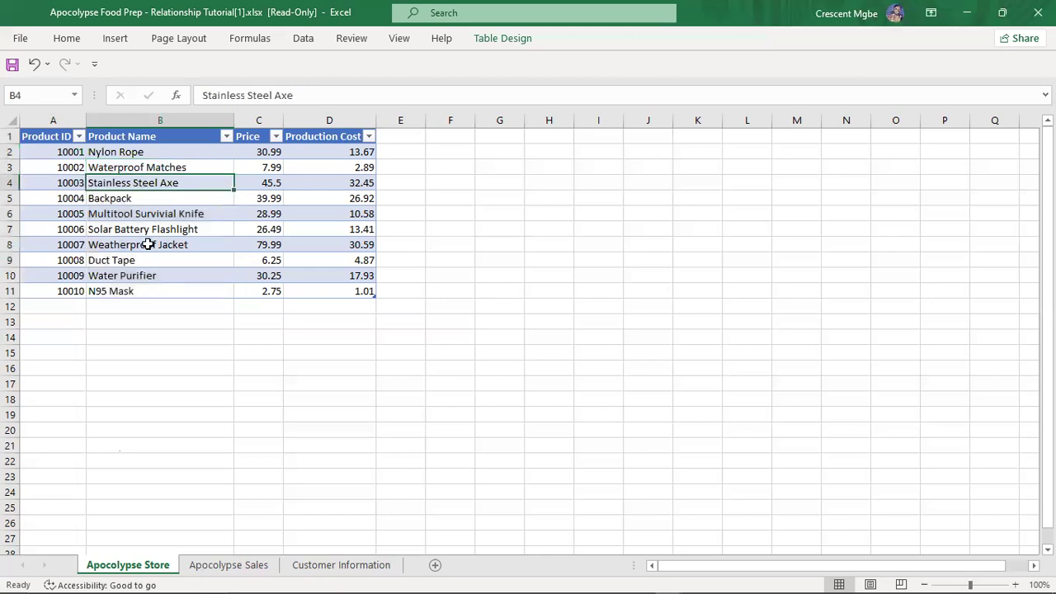
Inspect the Product ID column on the Apocolypse Store sheet as the table's primary key, ending on the Weatherproof Jacket row
click(48, 151)
drag(49, 151, 51, 291)
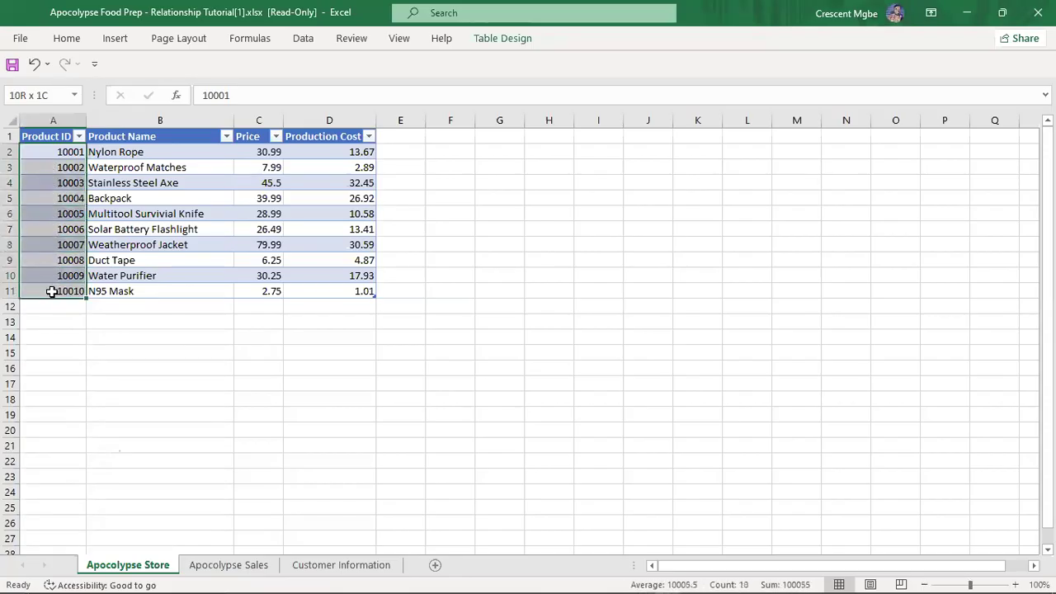
click(42, 157)
click(52, 170)
click(54, 183)
click(61, 245)
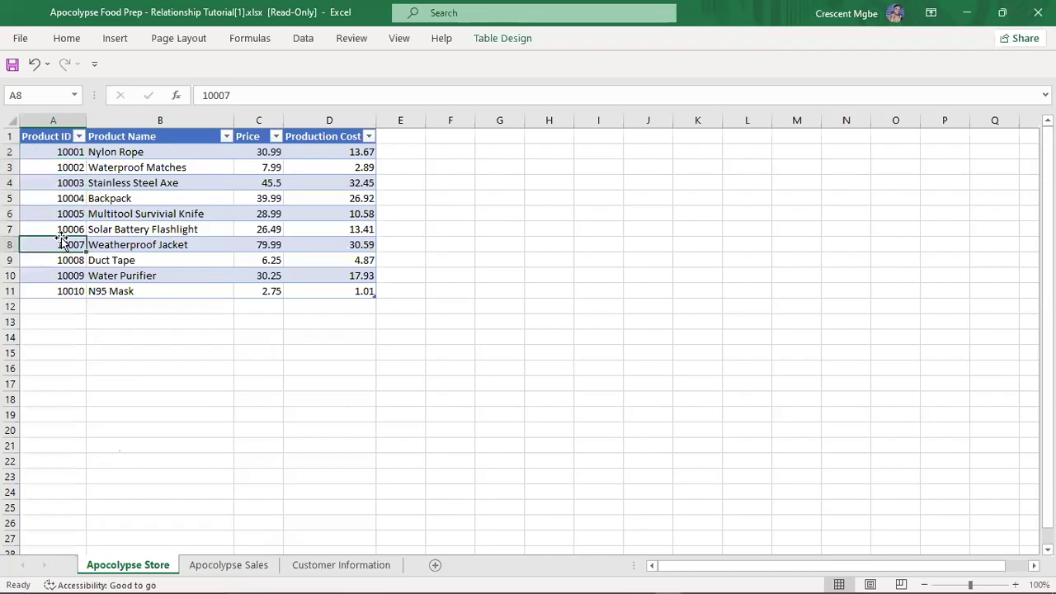
Look for repeats of product 10006 in the Product ID column of the Apocolypse Sales sheet, comparing rows 2 and 14
click(229, 567)
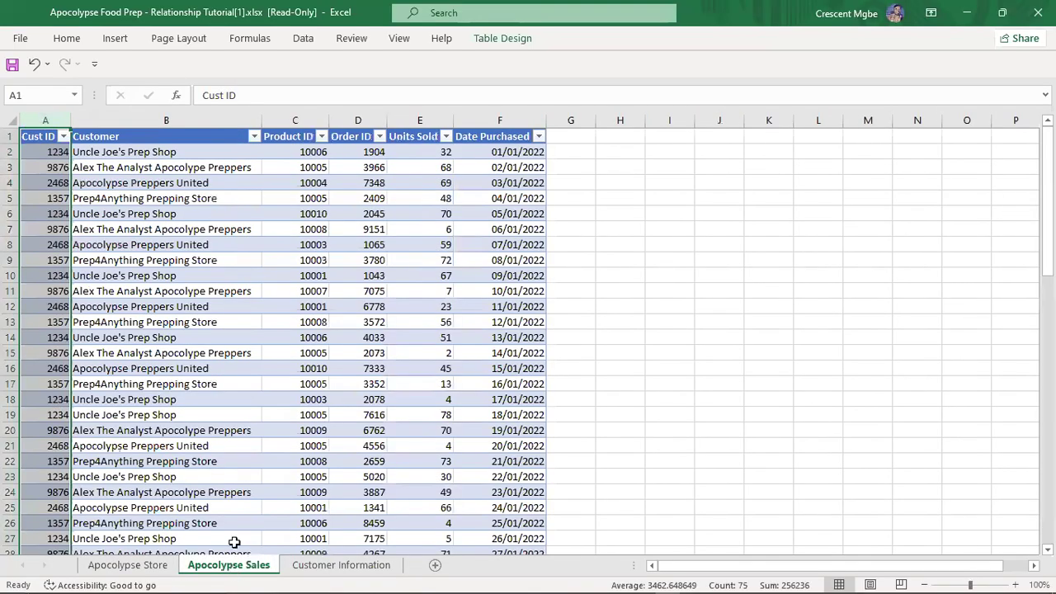
click(294, 137)
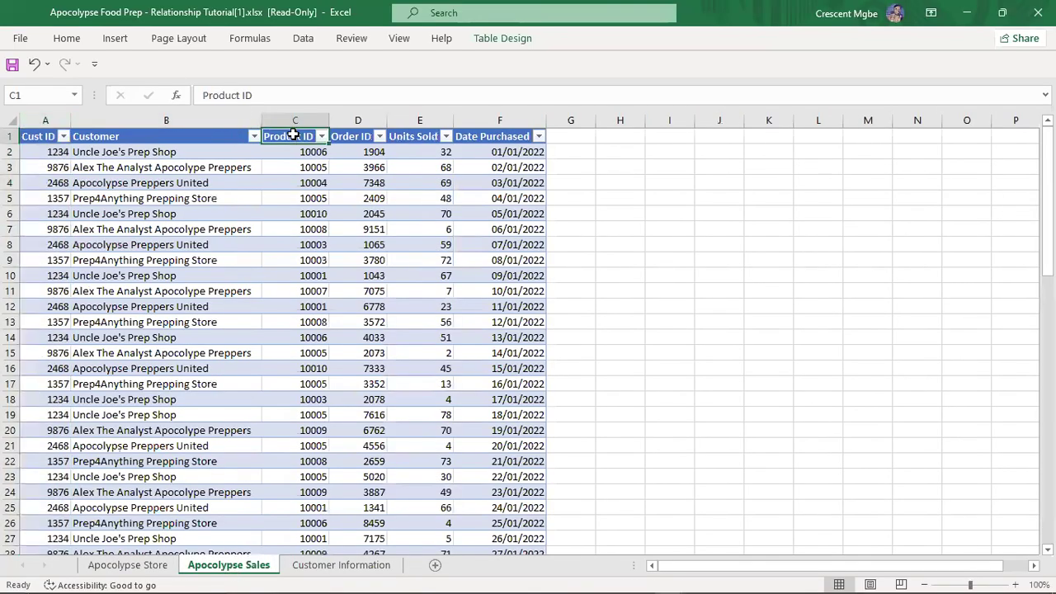
click(295, 152)
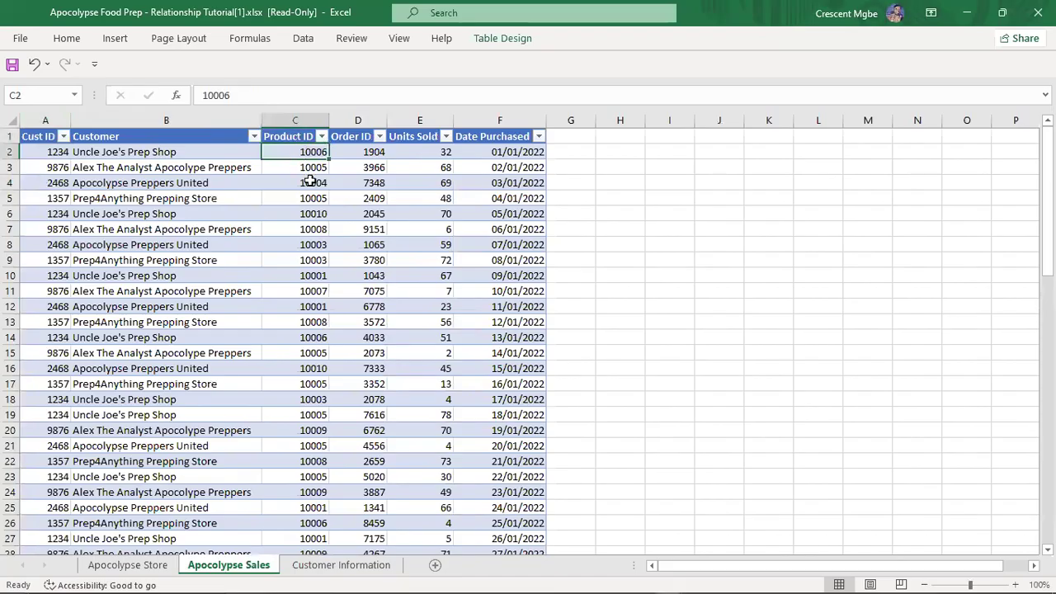
click(312, 338)
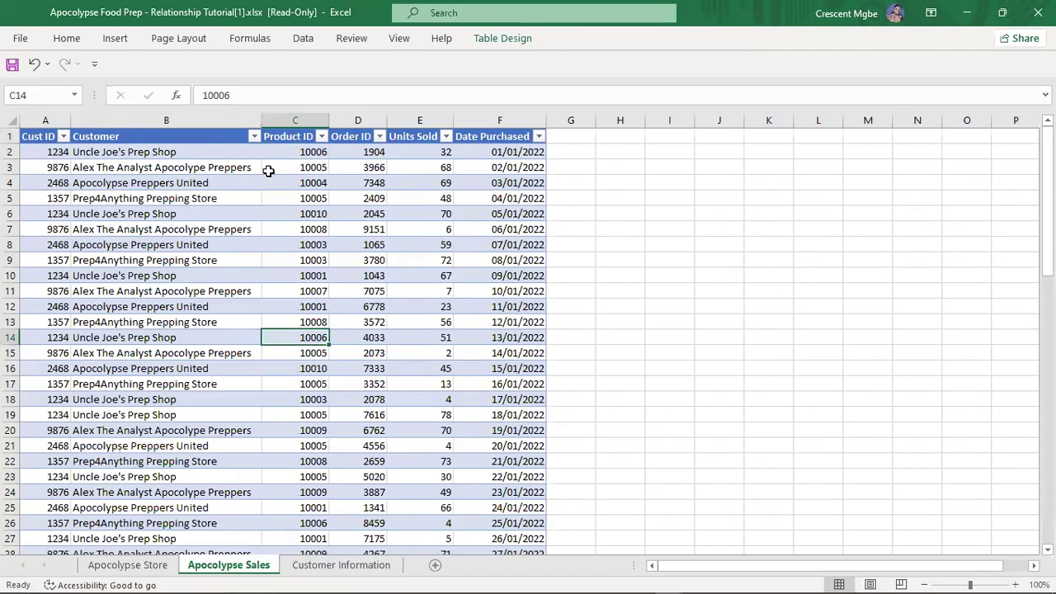
click(297, 153)
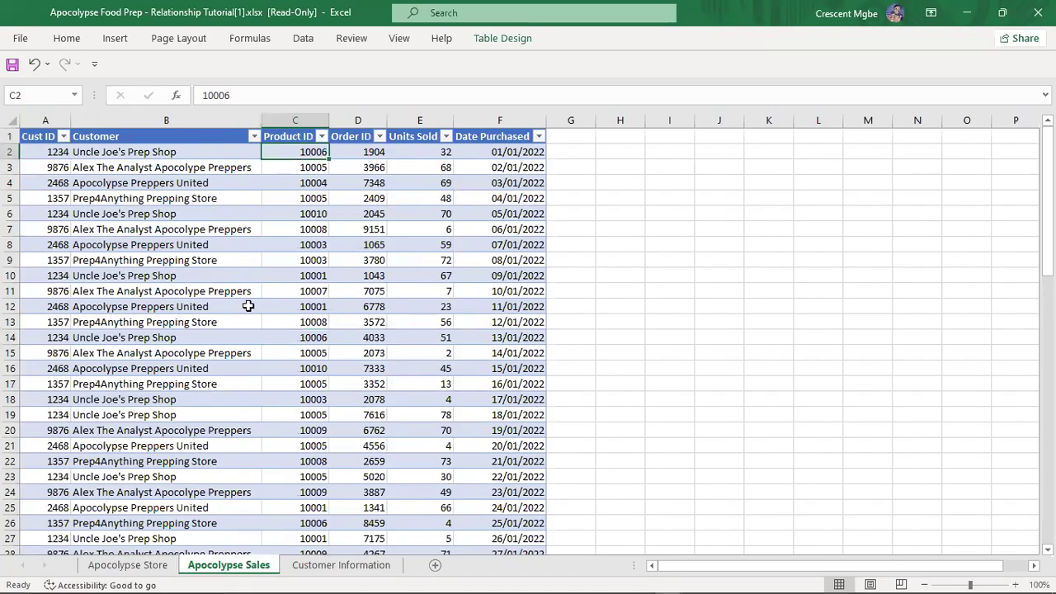
Match product ID 10006 to its product name on the Apocolypse Store sheet
click(135, 568)
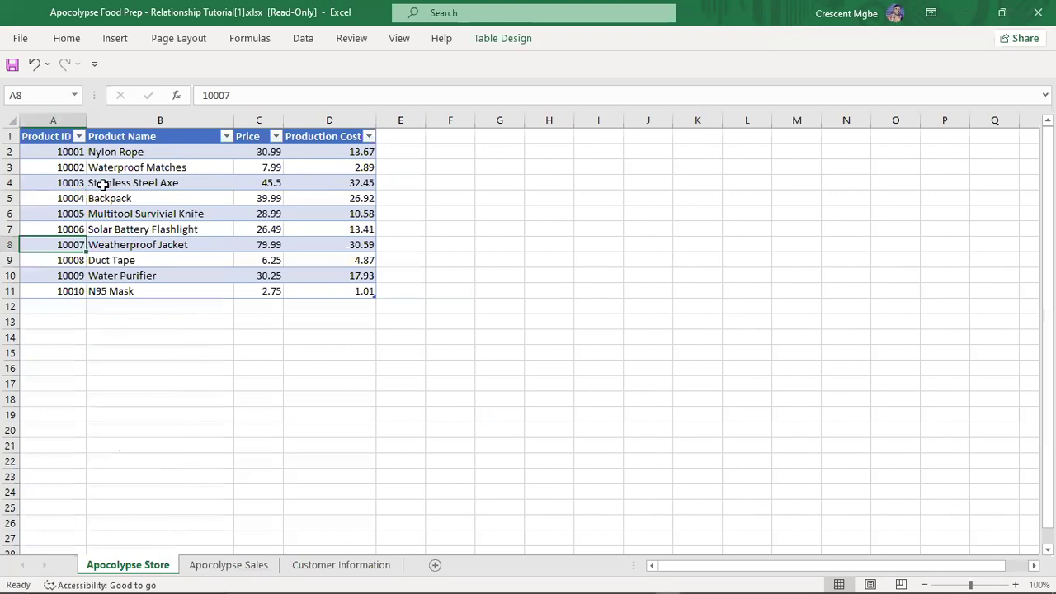
click(74, 228)
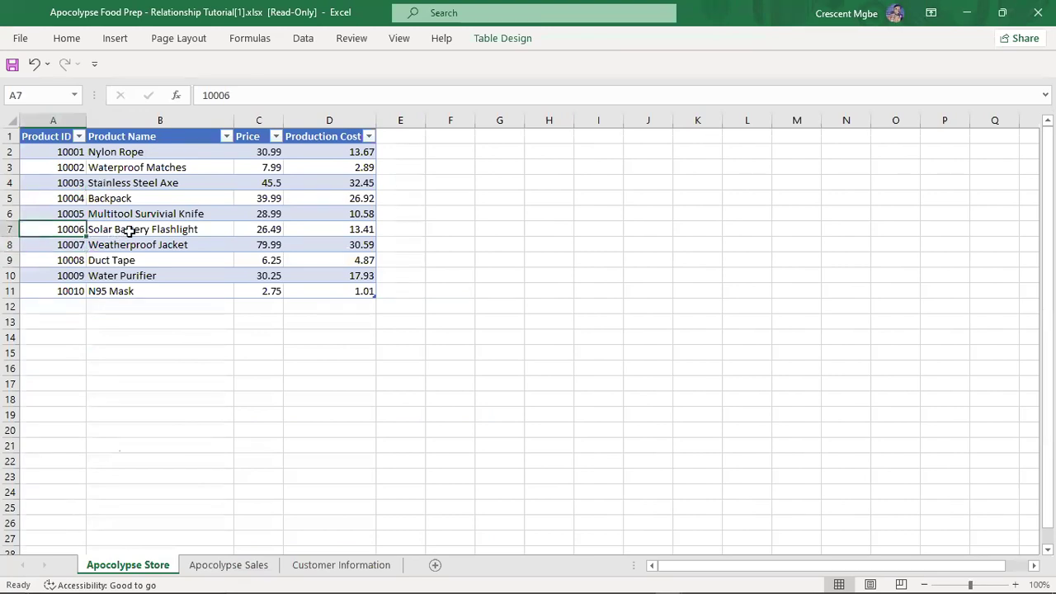
click(127, 231)
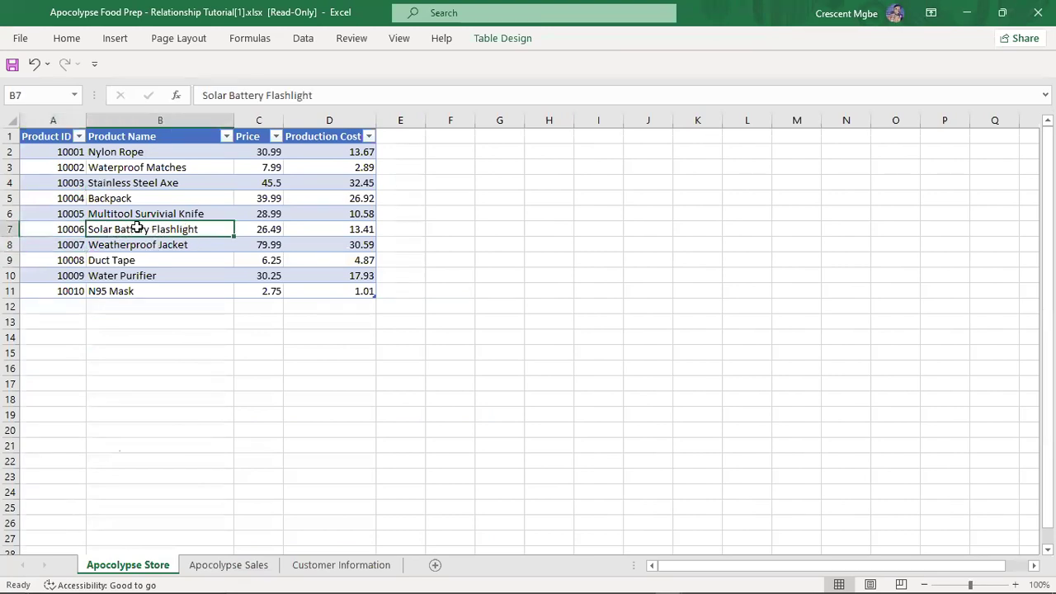
click(63, 229)
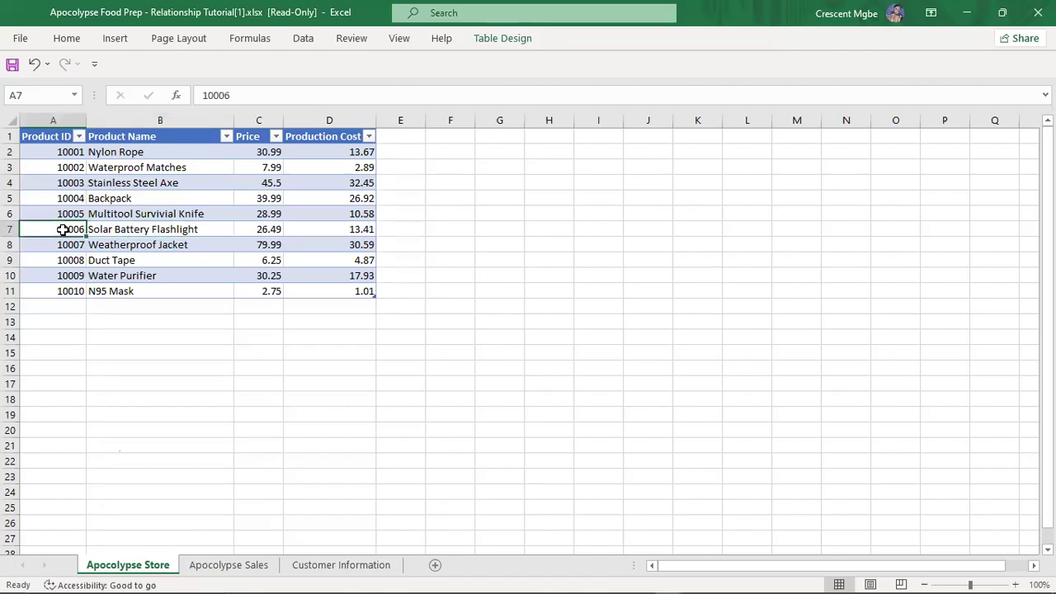
Trace which customer bought product 10006 in rows 2 and 14 of the Apocolypse Sales sheet
click(225, 566)
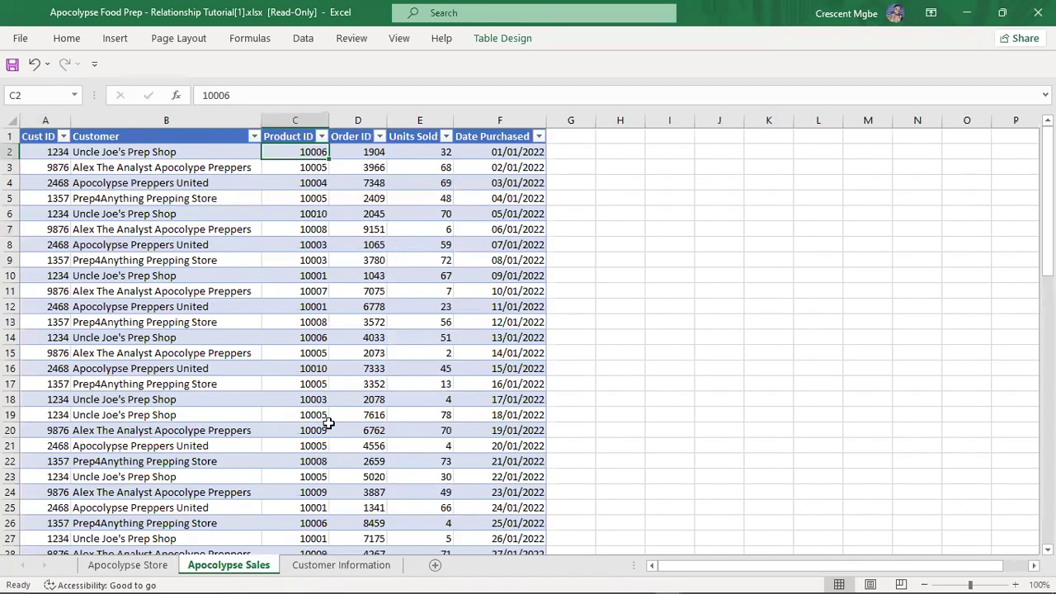
click(312, 337)
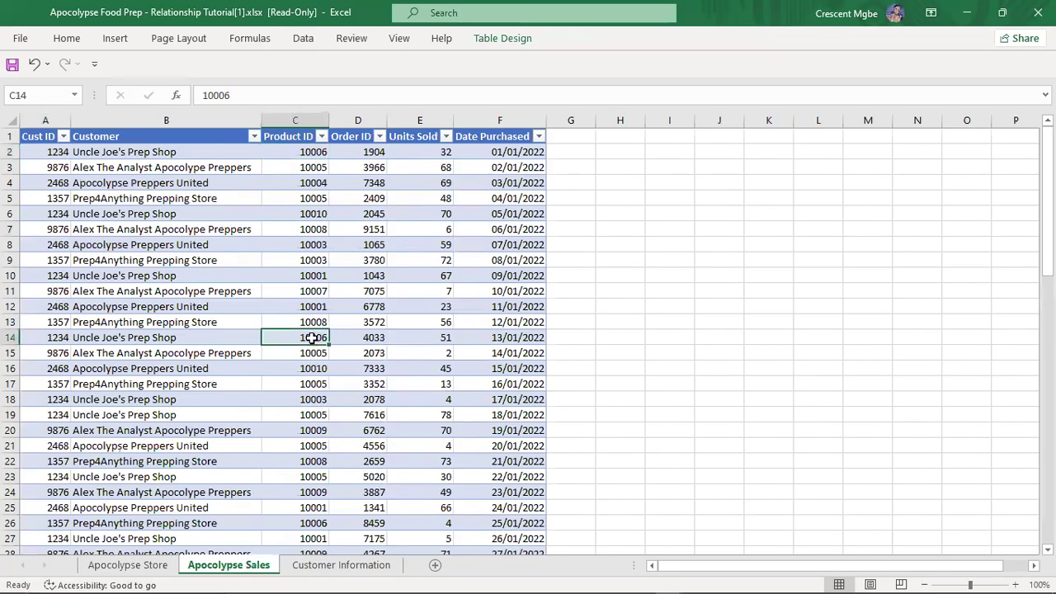
click(171, 152)
click(300, 340)
click(193, 337)
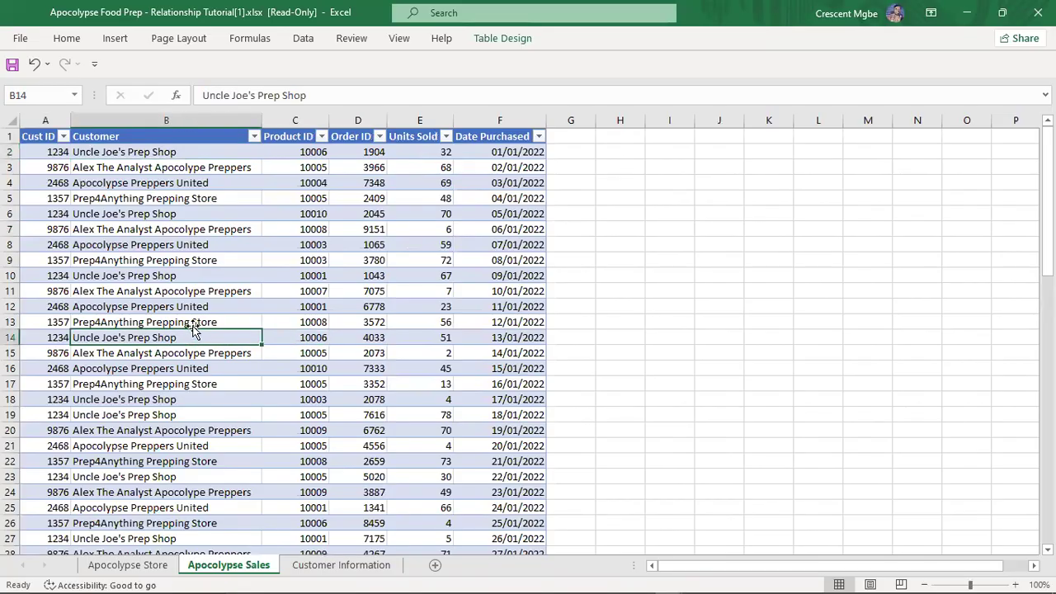
Check the product ID in row 26 of the Apocolypse Sales sheet against the customer who bought it
scroll(194, 334, down, 2)
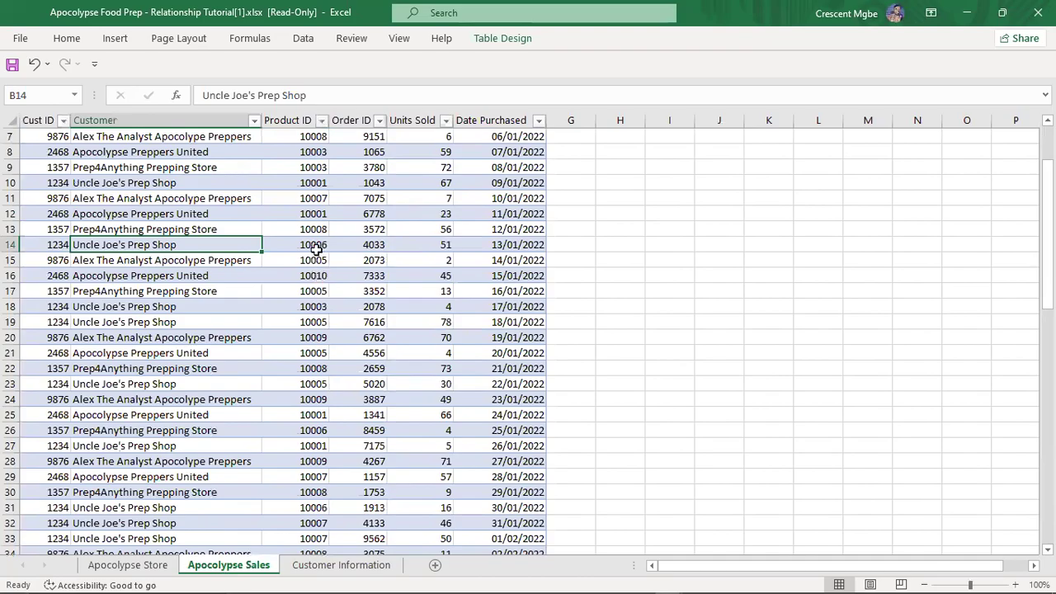
click(316, 434)
click(190, 432)
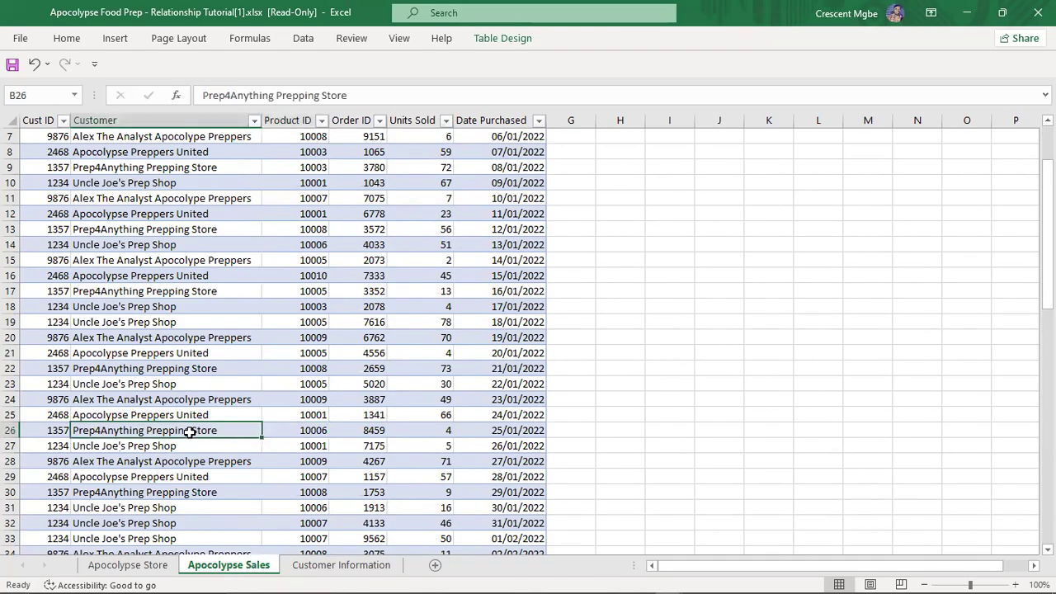
click(292, 432)
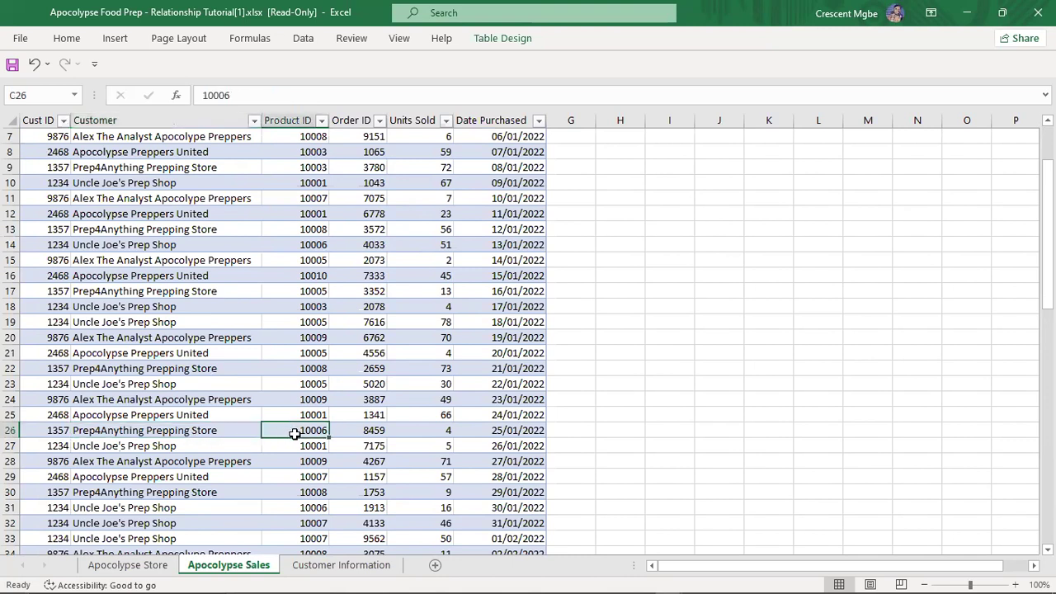
click(235, 435)
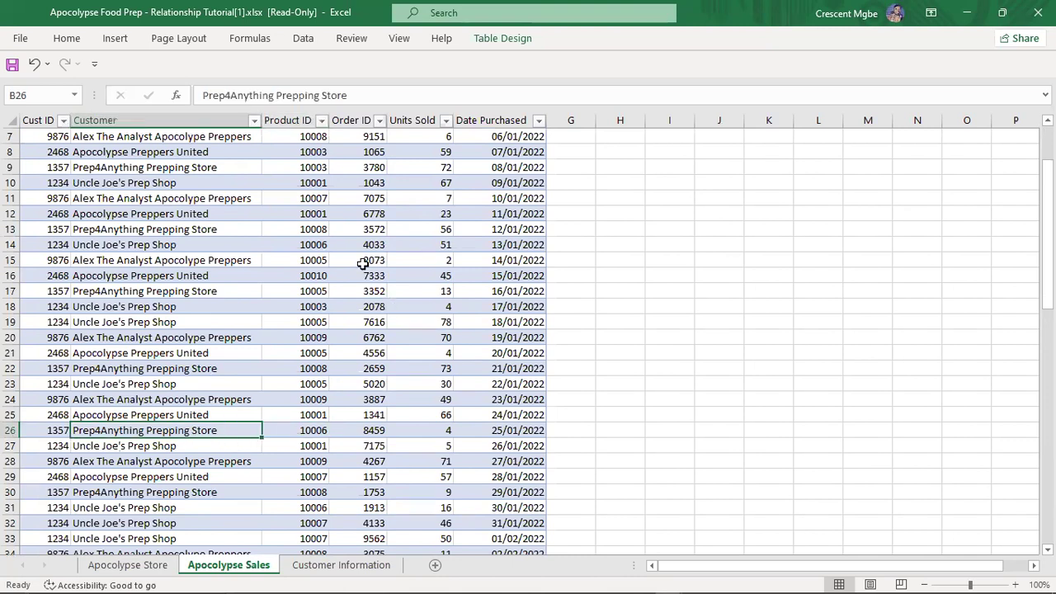
click(322, 566)
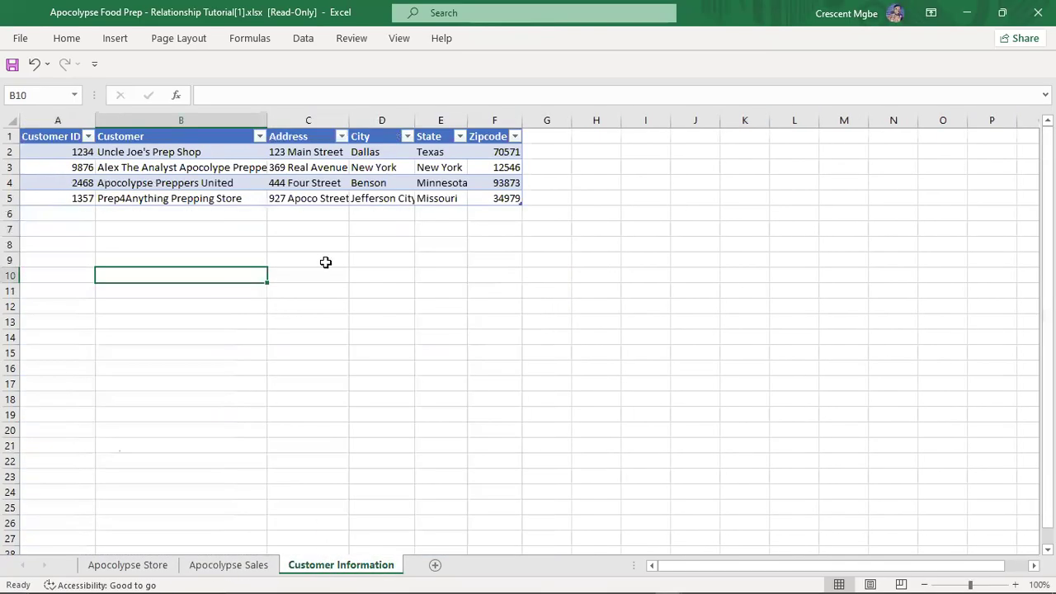
click(319, 229)
click(327, 301)
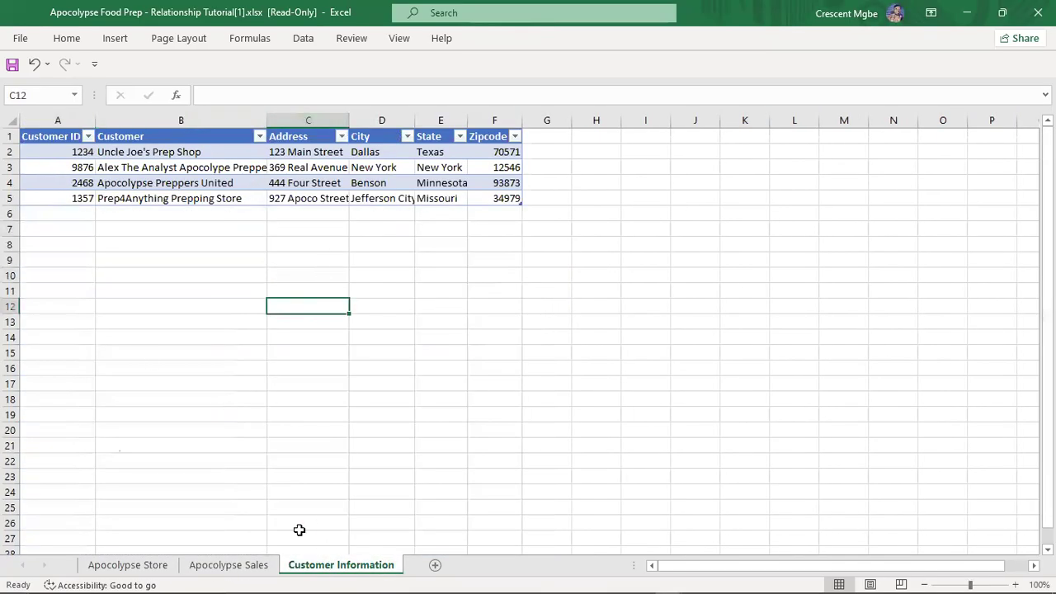
click(248, 568)
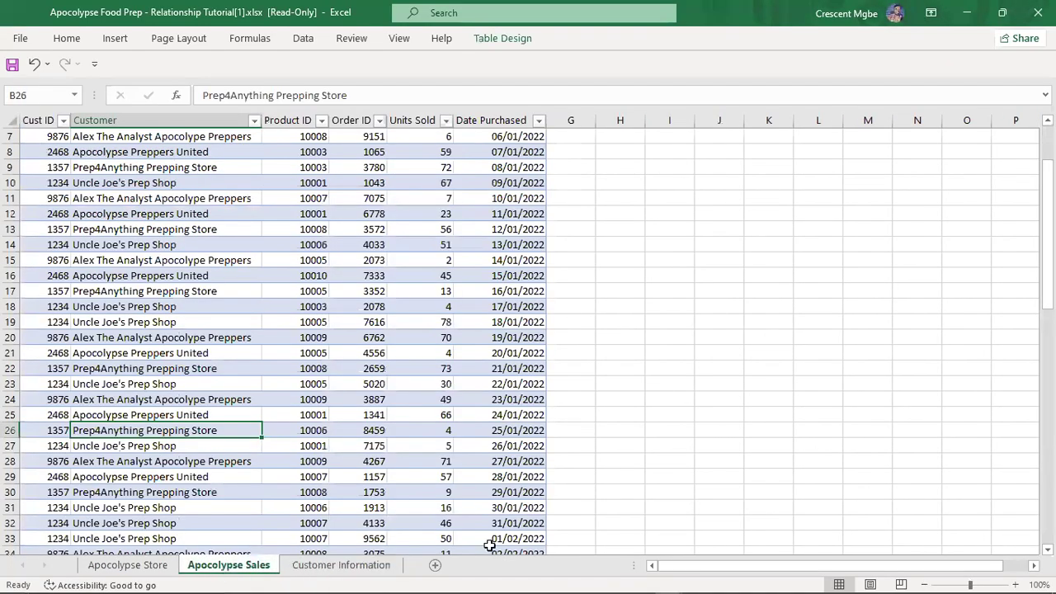
key(alt+Tab)
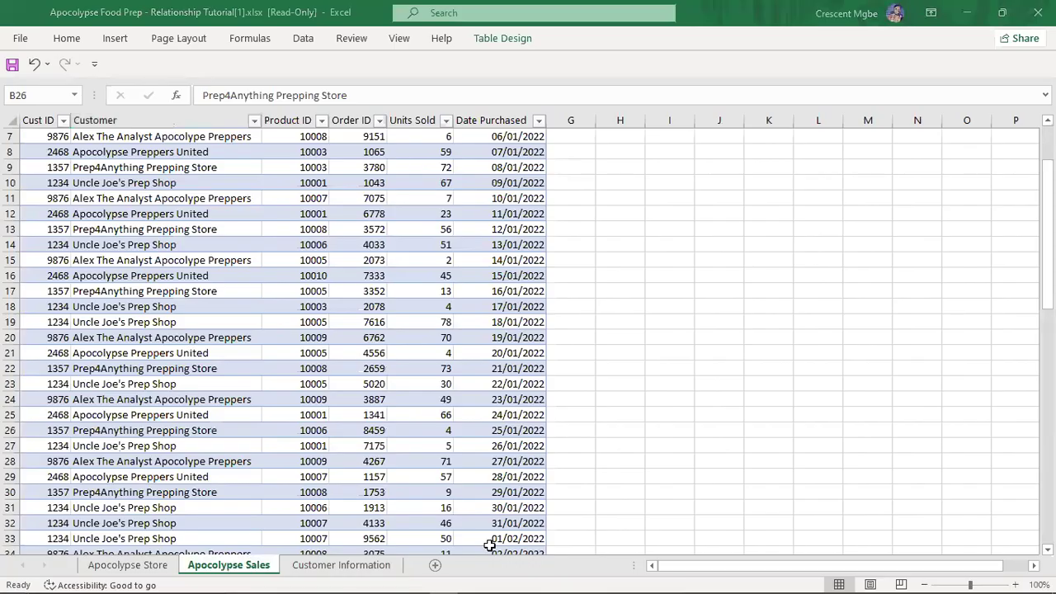
click(259, 289)
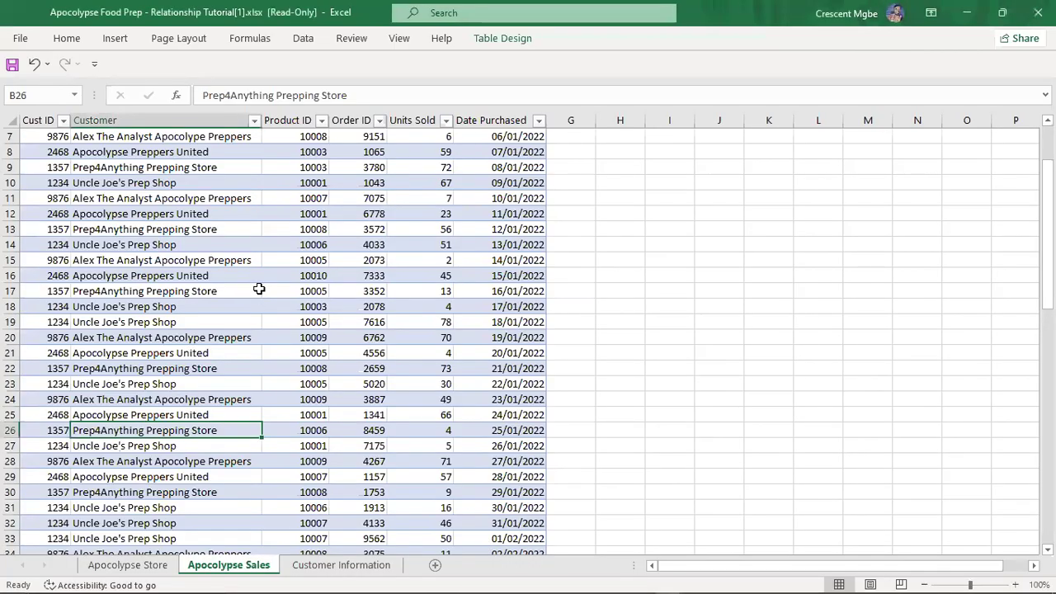
key(alt+Tab)
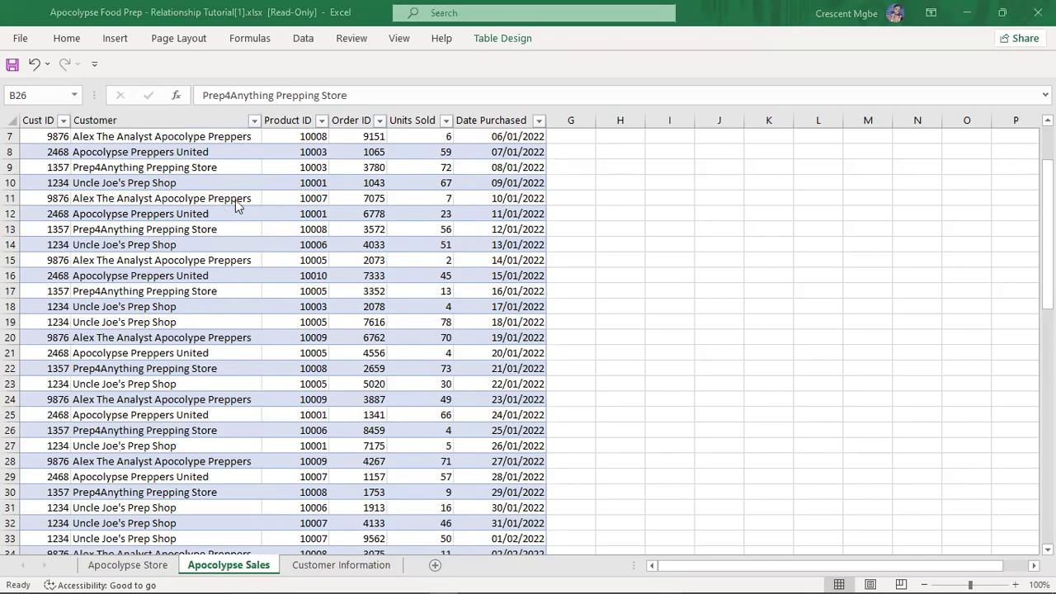
Examine the Order ID values on the Apocolypse Sales sheet, ending on the order in row 7
click(358, 116)
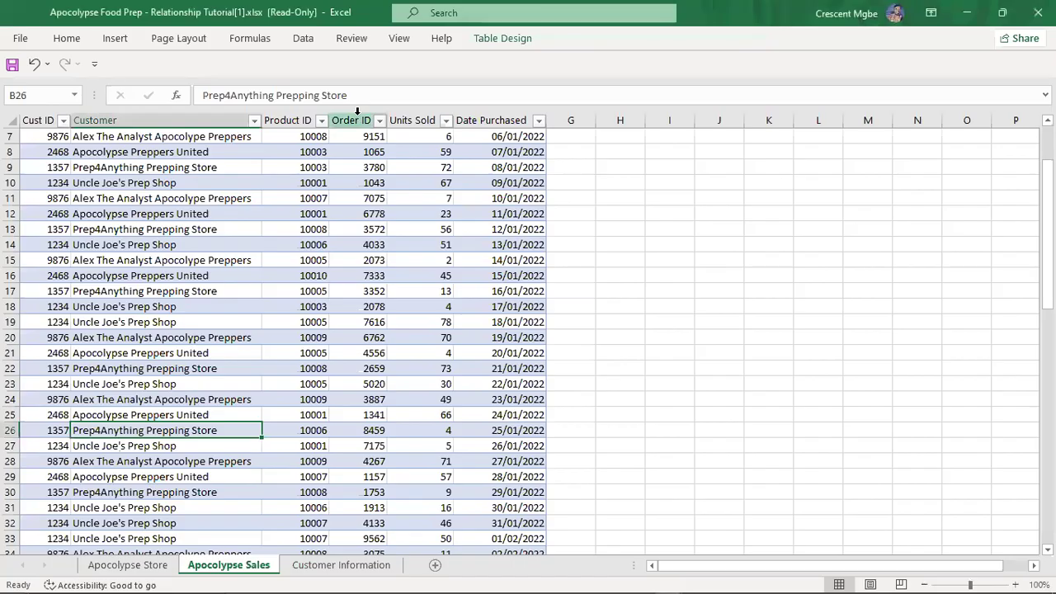
click(357, 111)
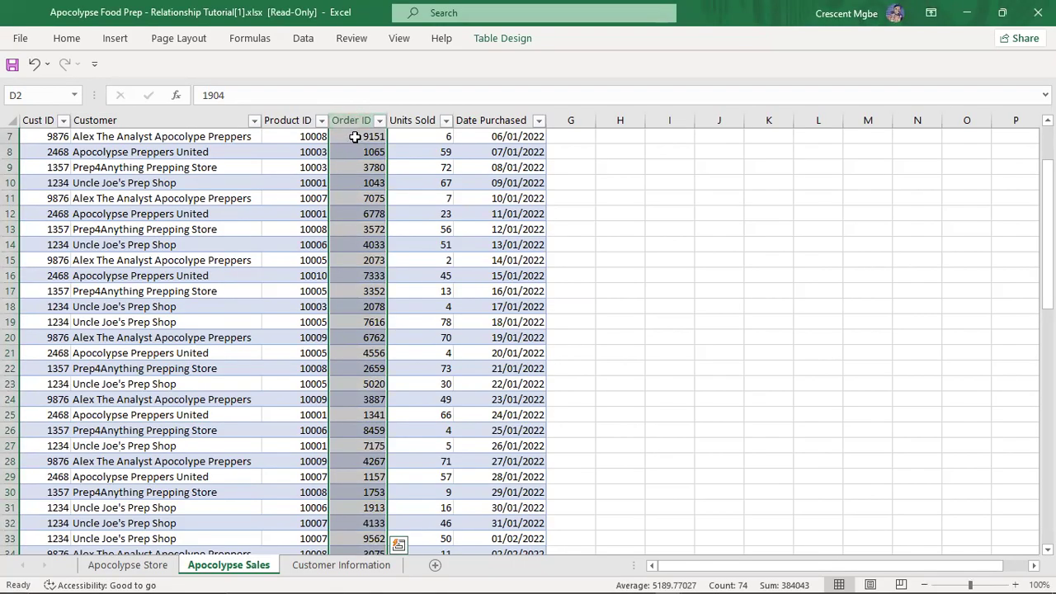
click(354, 137)
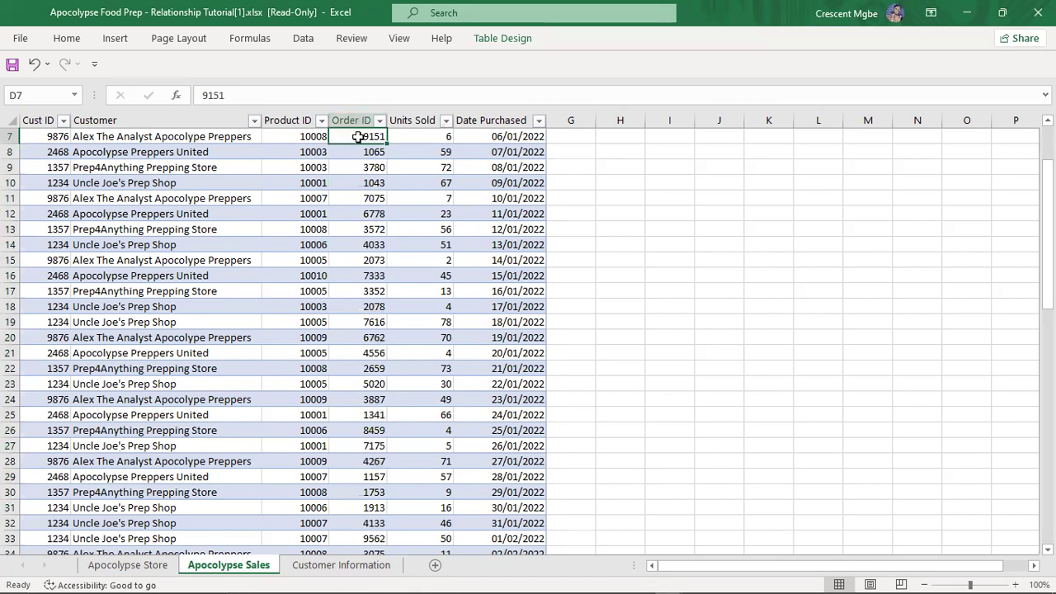
Look up the product name for the row 2 order of the Apocolypse Sales sheet by matching its product ID on Apocolypse Store
scroll(185, 139, up, 2)
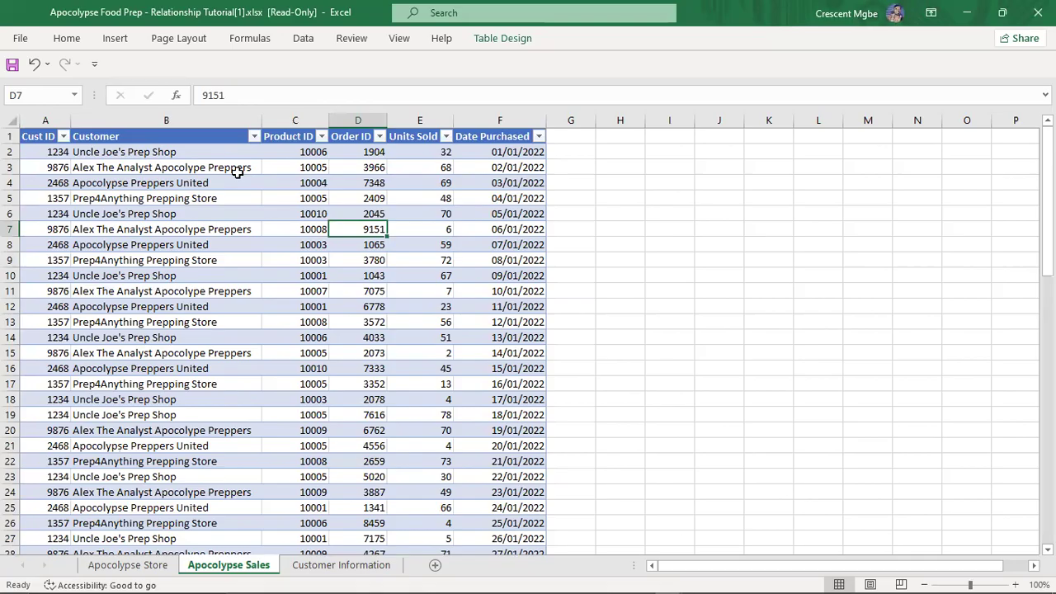
click(361, 153)
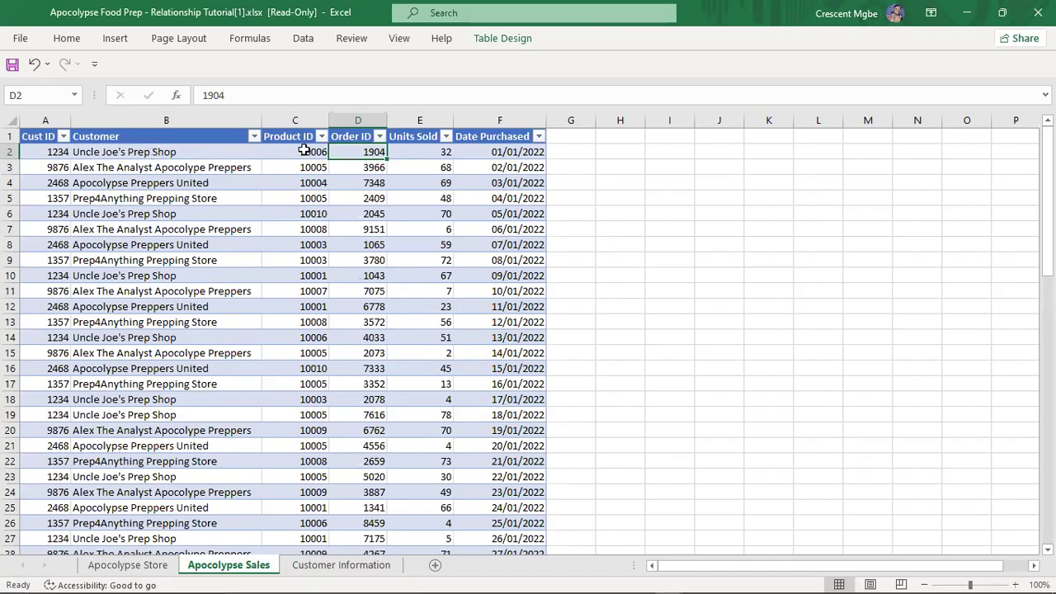
click(313, 153)
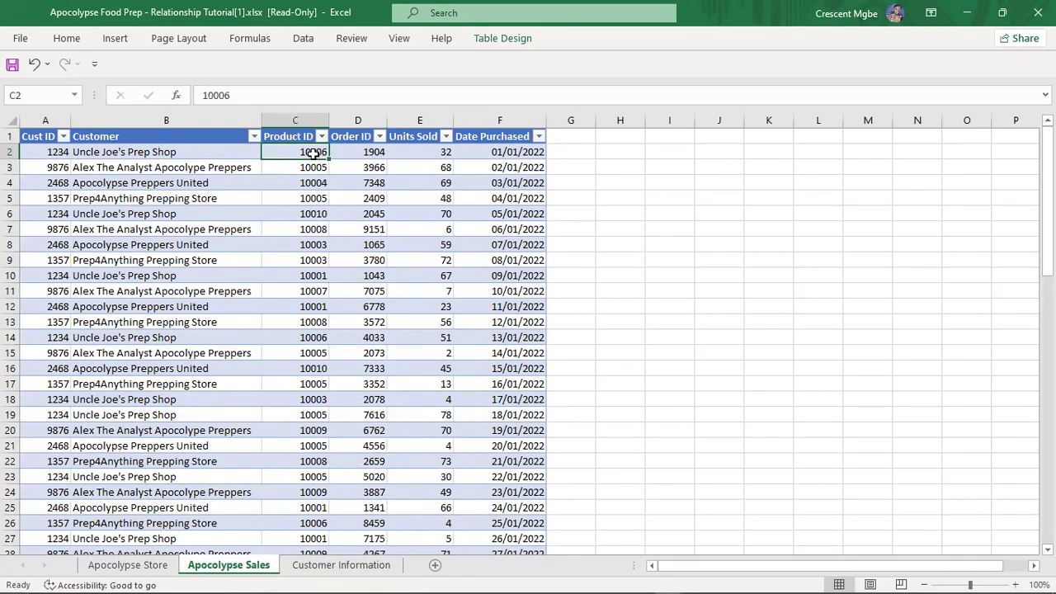
click(132, 566)
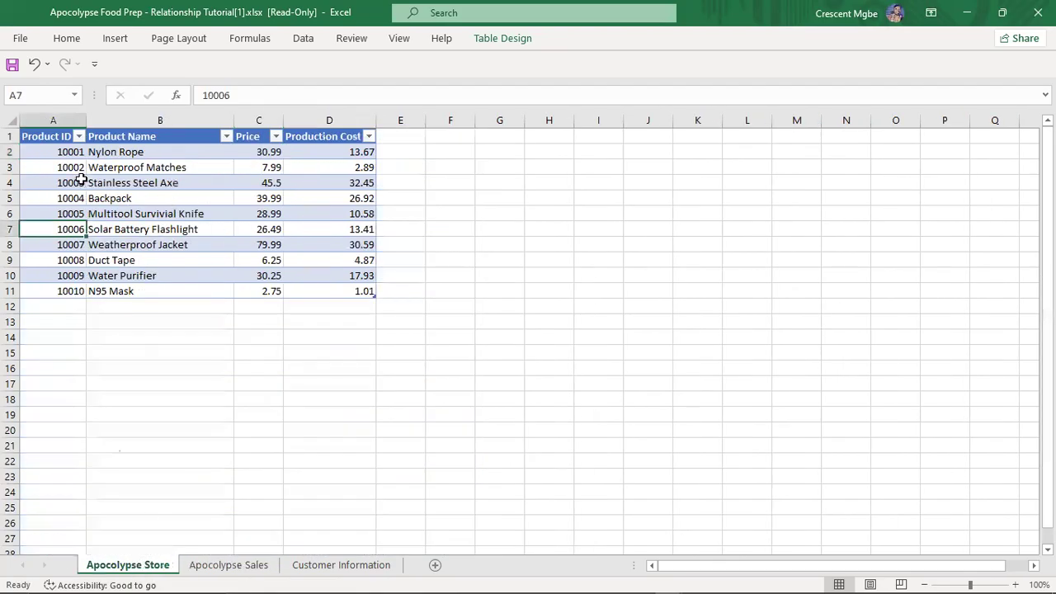
click(154, 230)
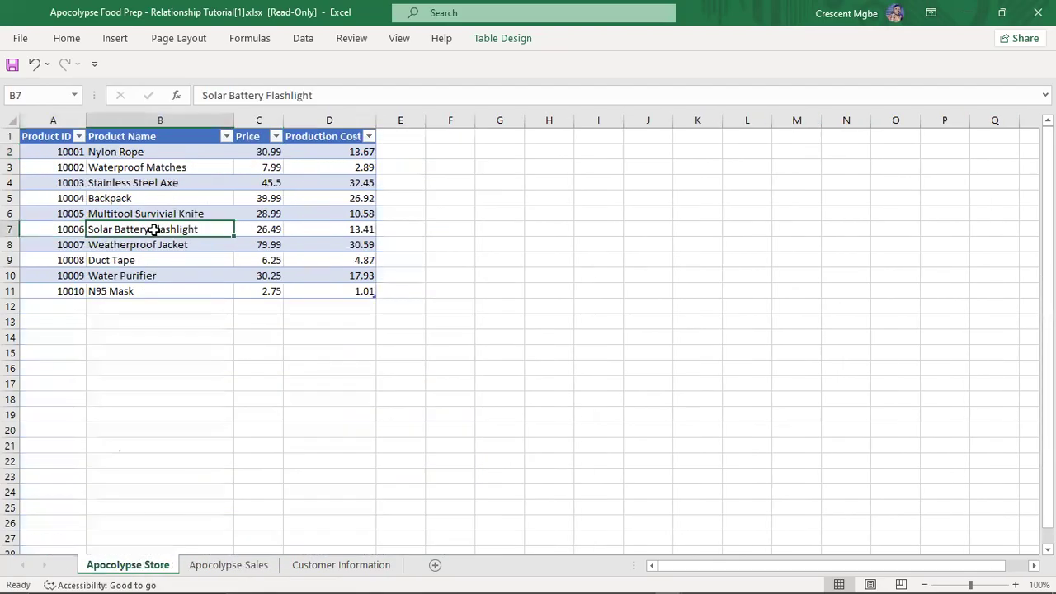
click(231, 568)
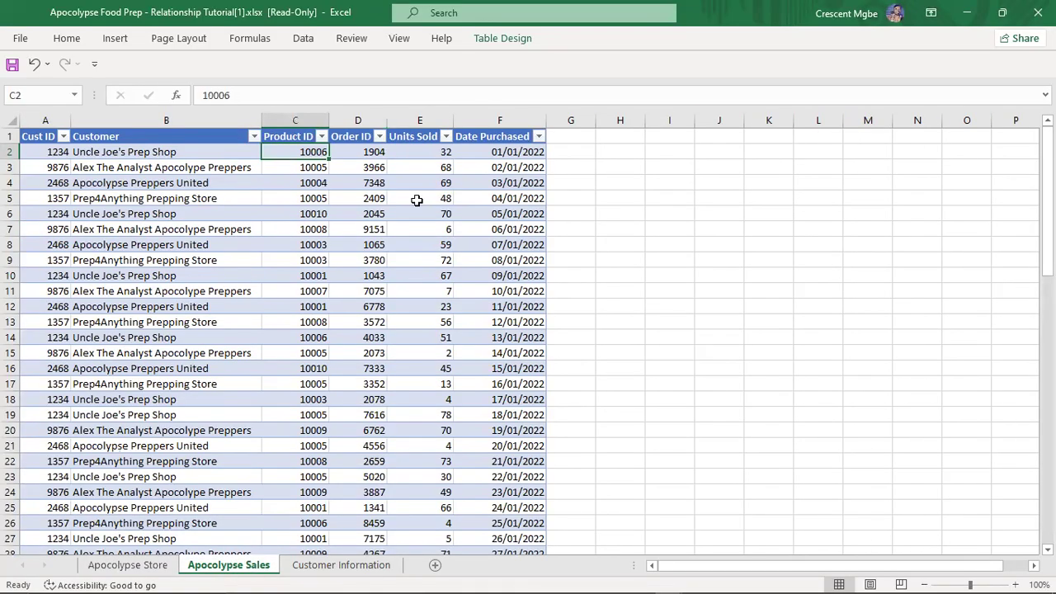
Compare the Order ID, Product ID and Cust ID columns on the Apocolypse Sales sheet as key candidates
click(355, 121)
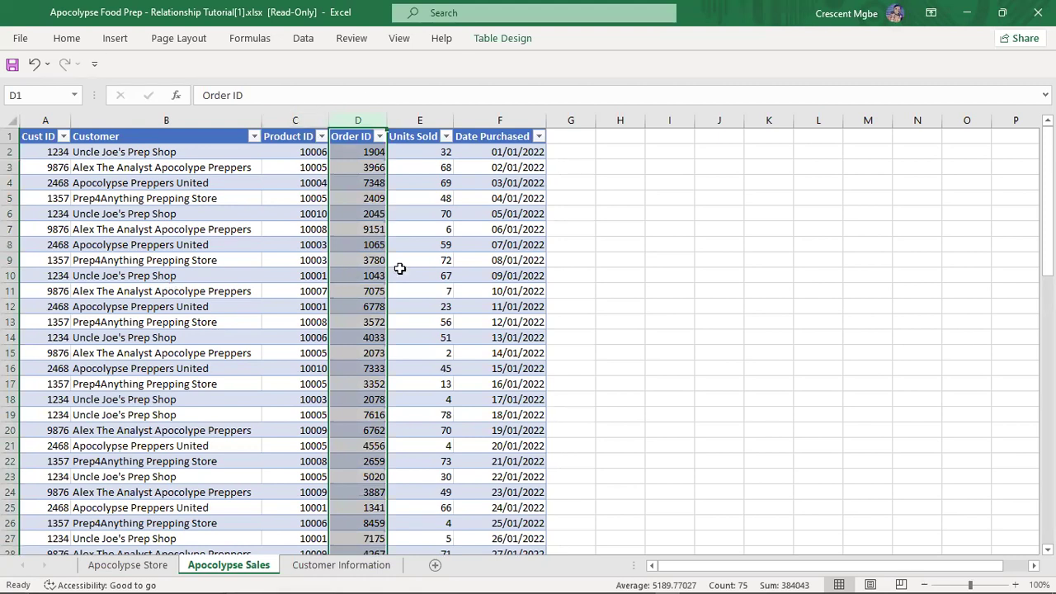
click(298, 113)
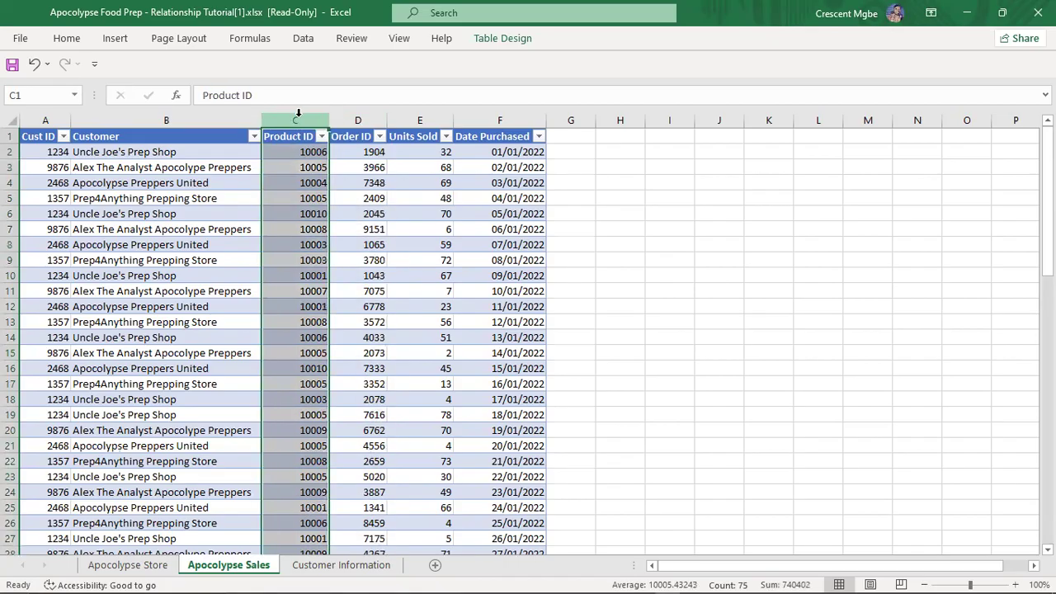
click(39, 121)
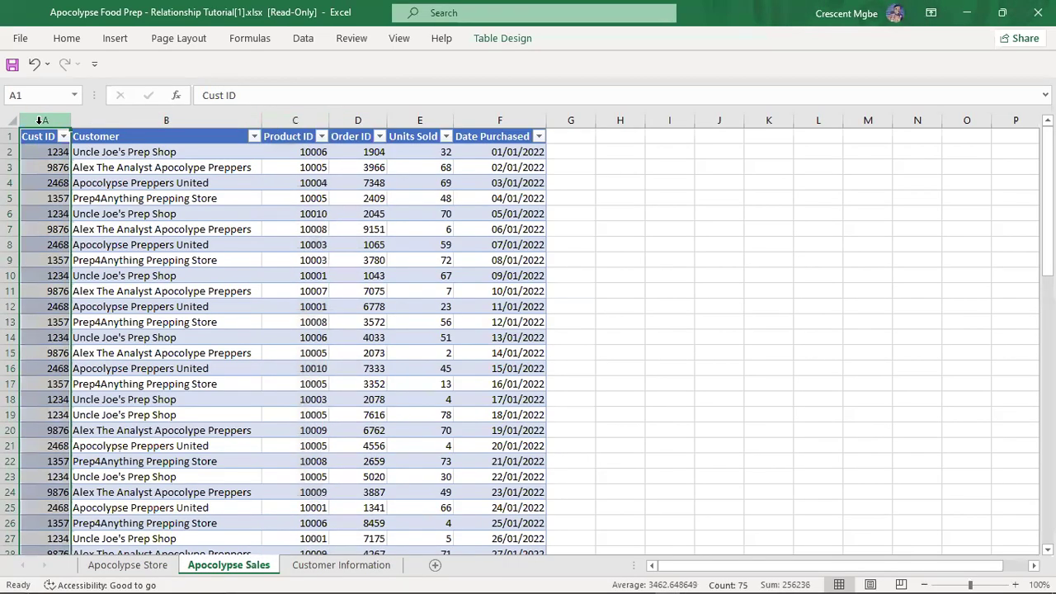
click(352, 120)
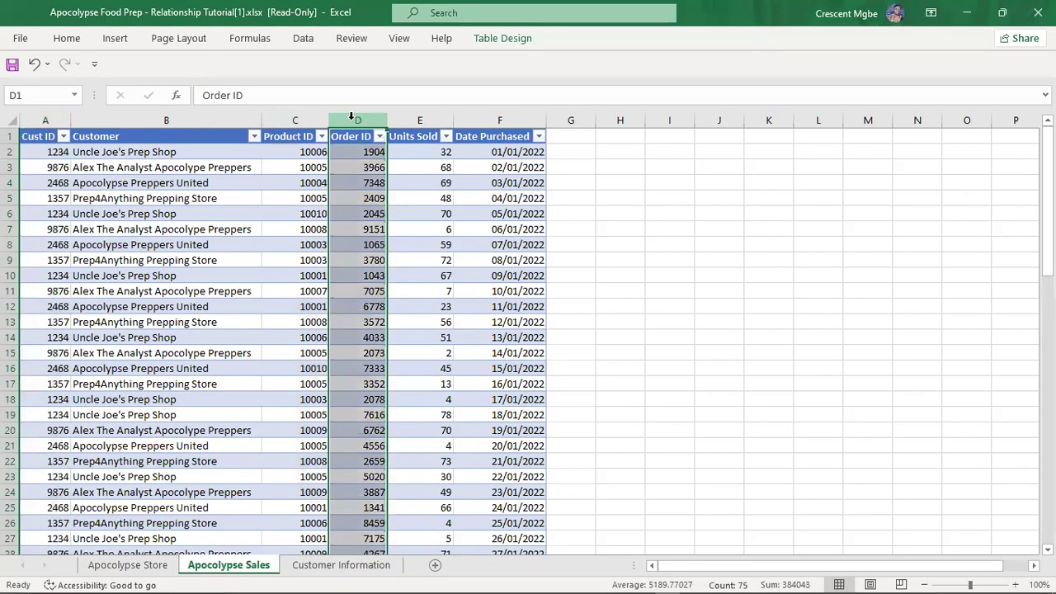
Inspect the key columns of the lookup tables: Customer ID on Customer Information and Product ID on Apocolypse Store
click(337, 566)
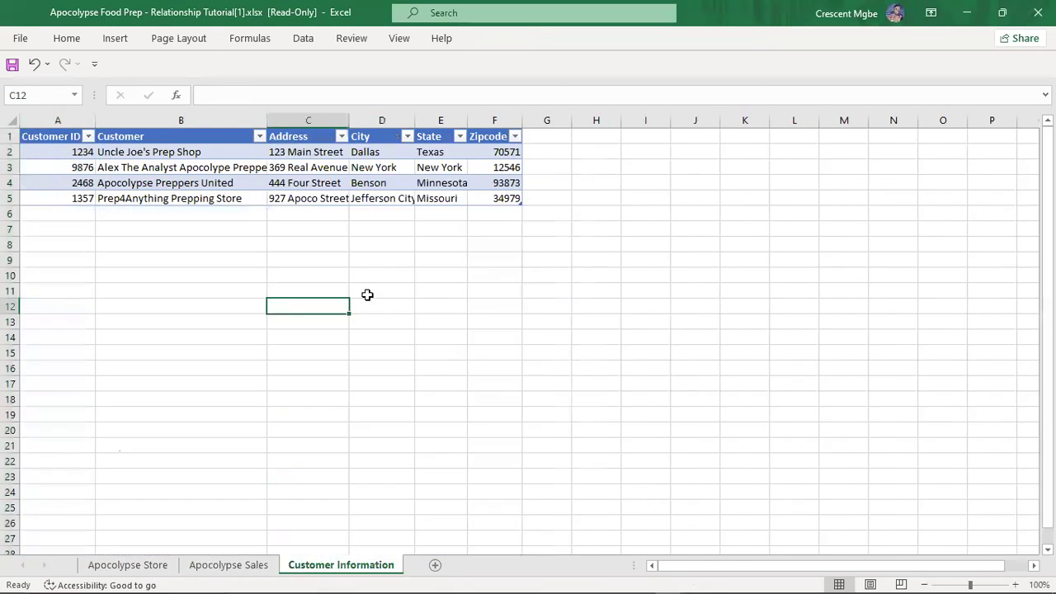
click(56, 120)
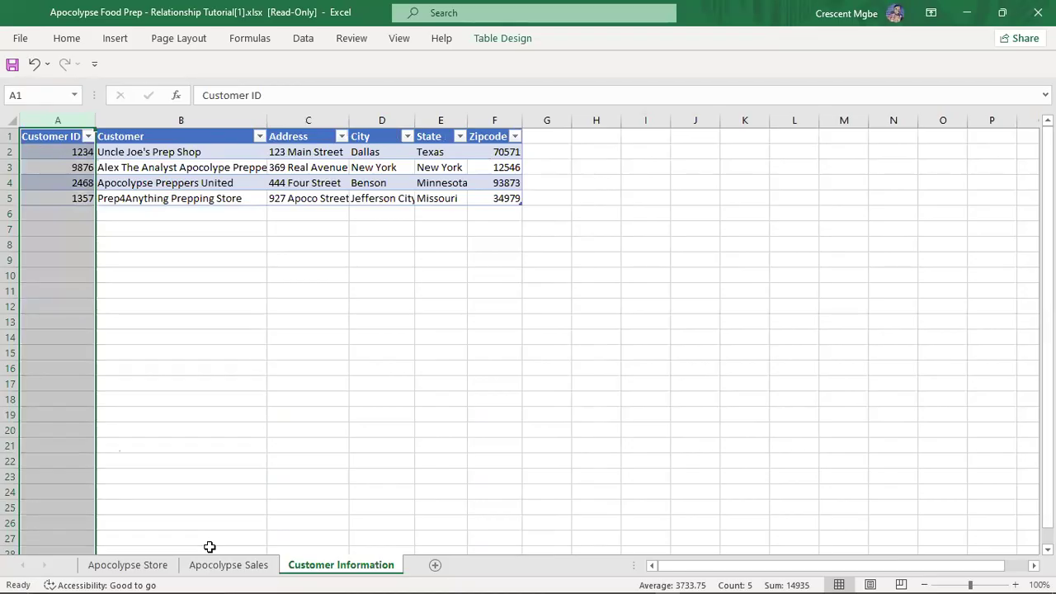
click(150, 566)
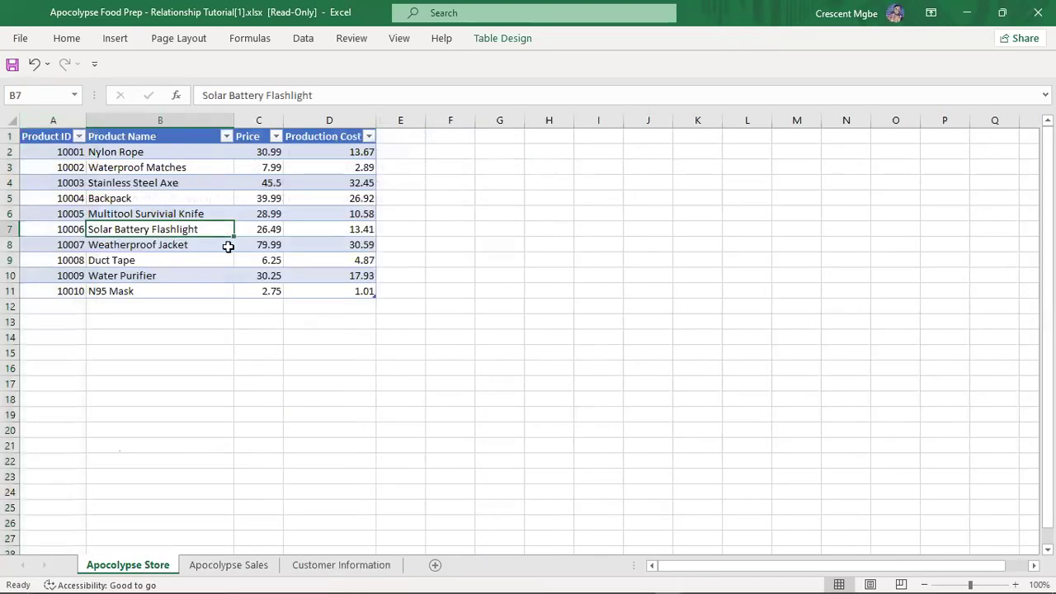
click(55, 119)
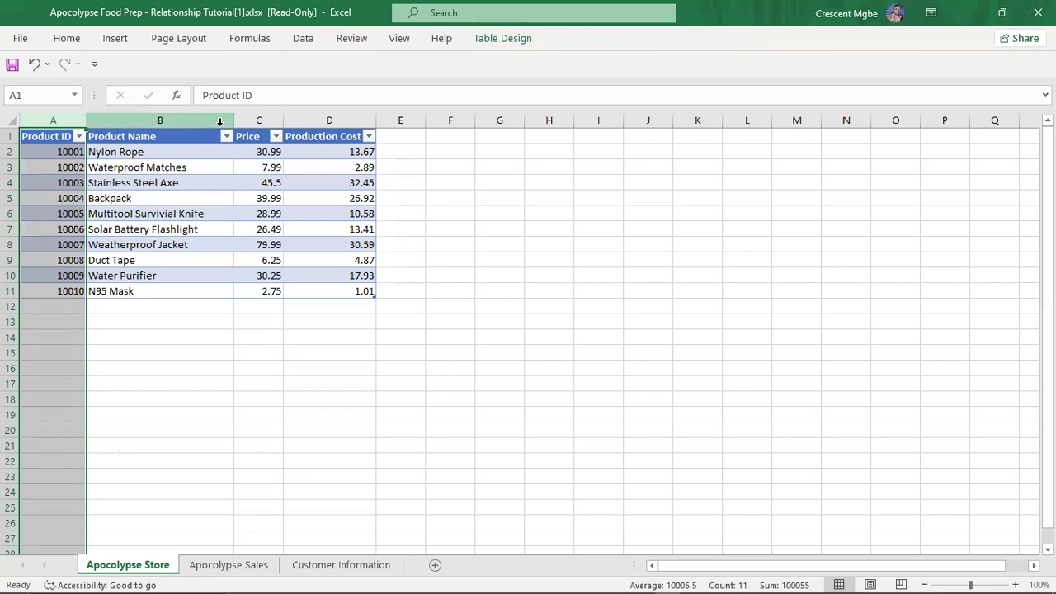
Check the whole Order ID column on the Apocolypse Sales sheet for repeated values
click(229, 565)
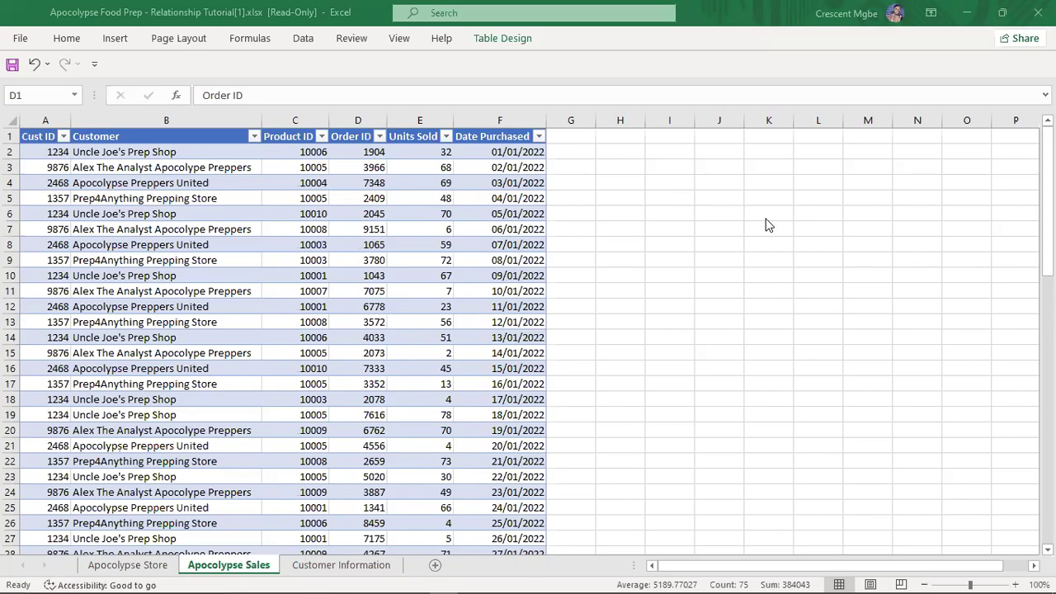
click(357, 122)
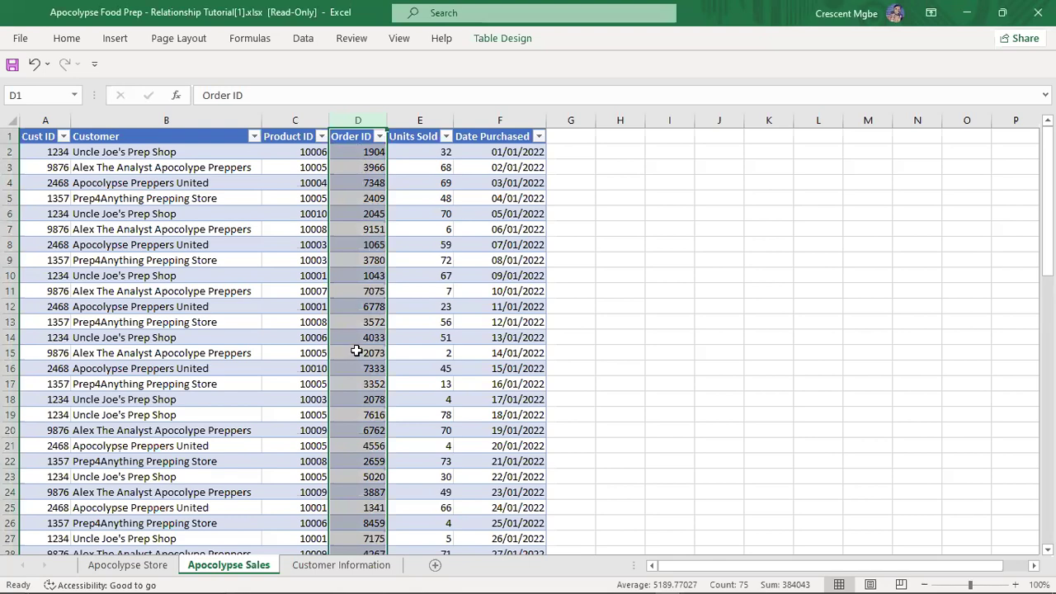
scroll(356, 350, down, 10)
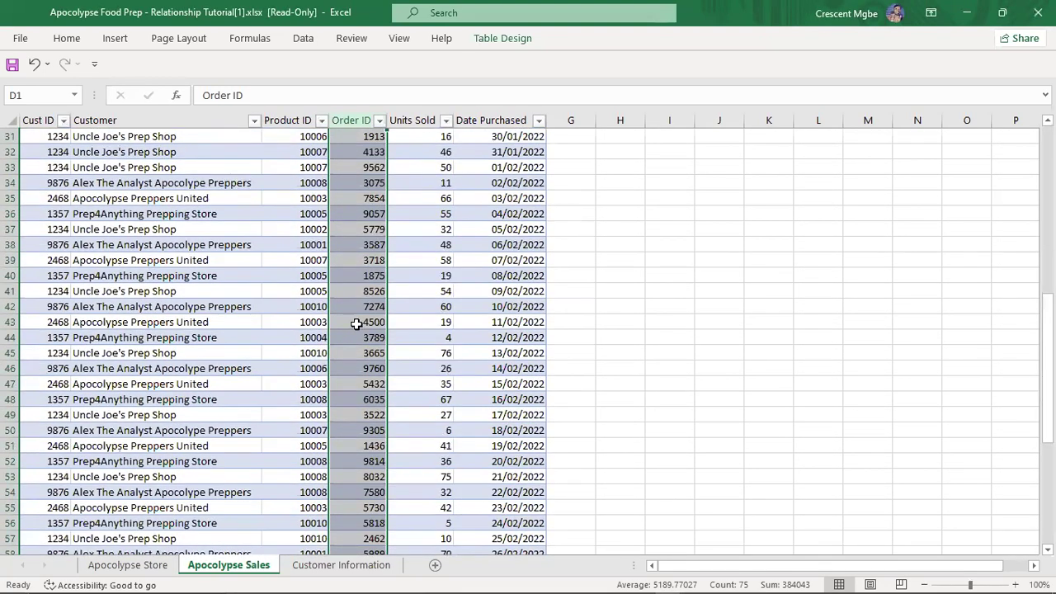
scroll(355, 328, up, 5)
scroll(361, 260, up, 5)
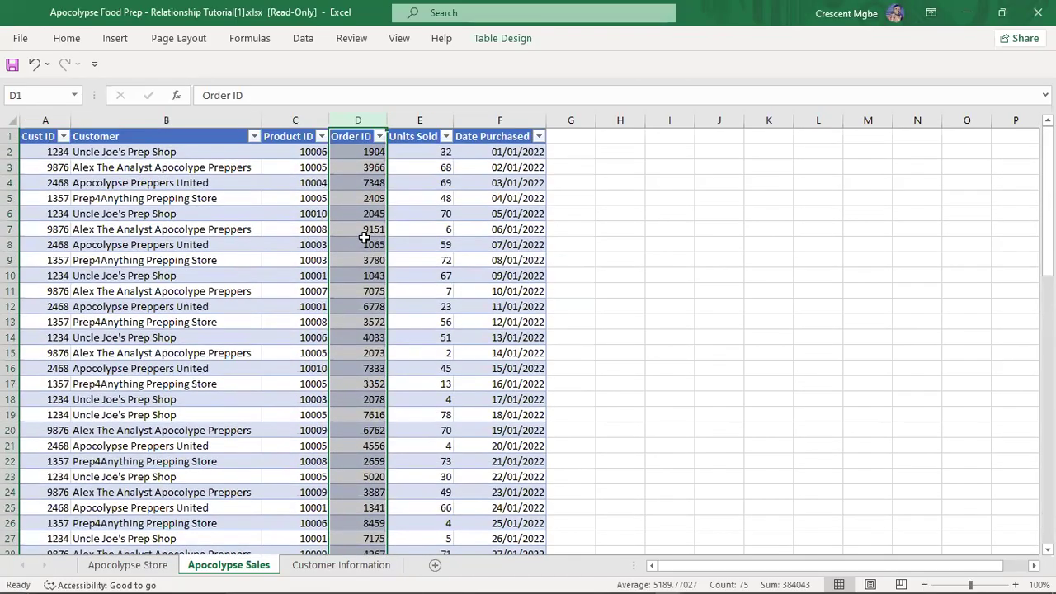
Check the Product ID column on Apocolypse Sales for repeats, comparing 10006 in rows 2 and 14 and 10005 in rows 3 and 17
click(296, 119)
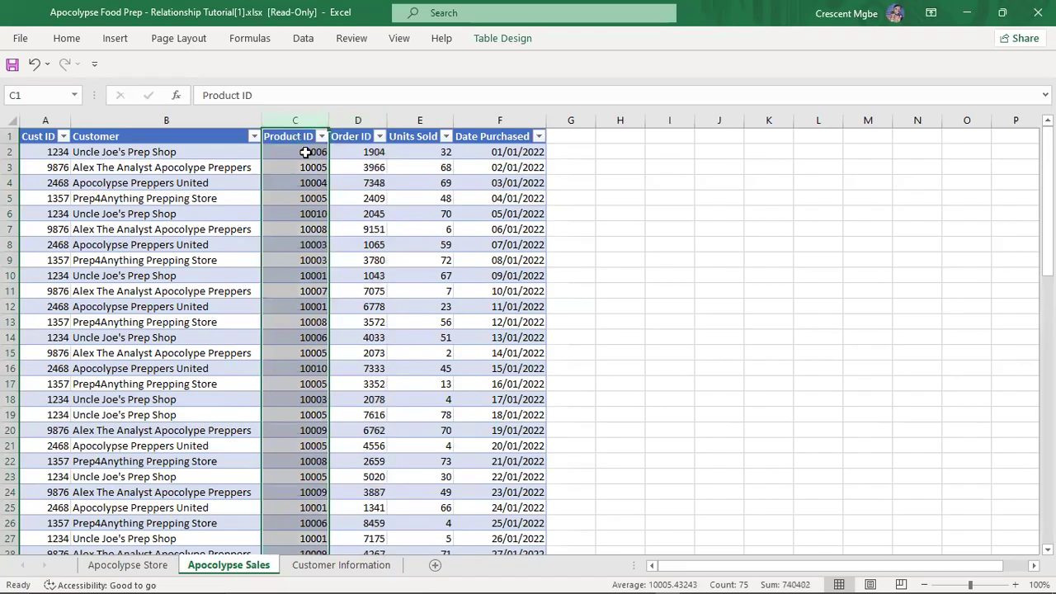
click(305, 151)
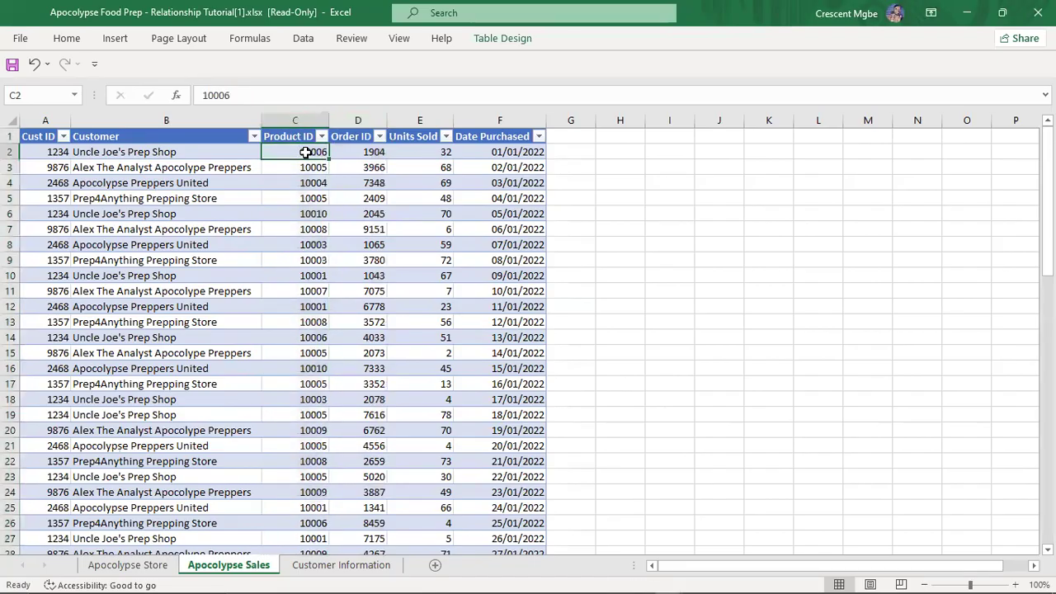
click(317, 339)
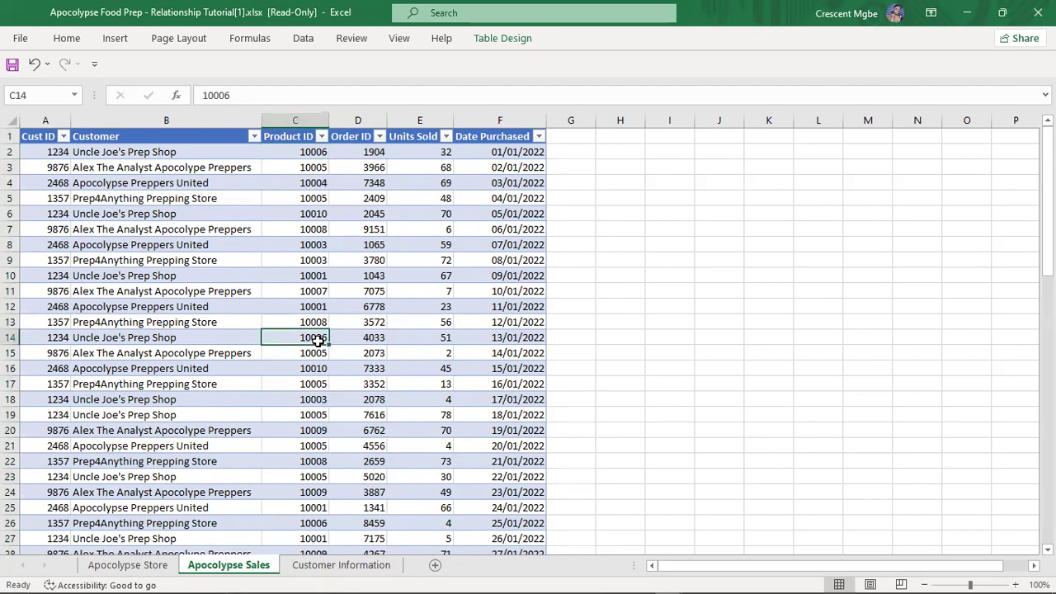
click(314, 167)
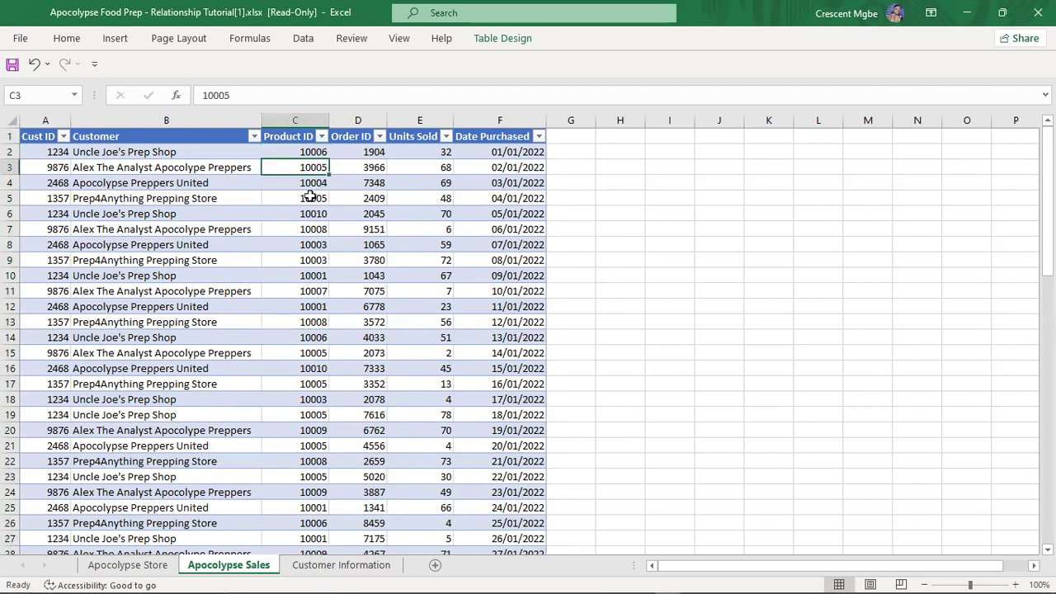
click(308, 384)
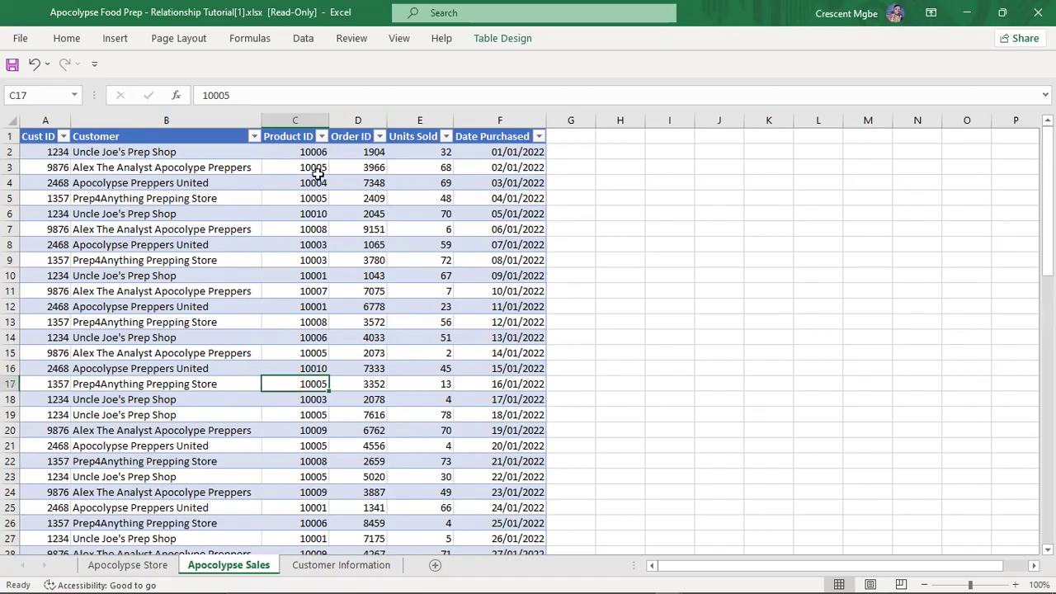
click(296, 119)
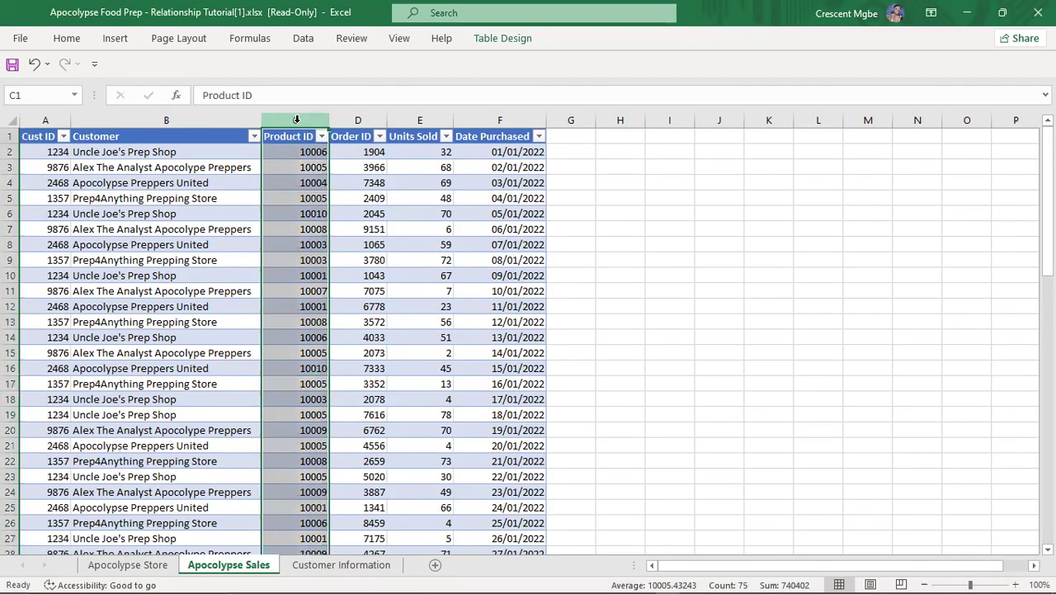
Check the Cust ID column on Apocolypse Sales for repeats by comparing rows 2, 6 and 10
click(44, 119)
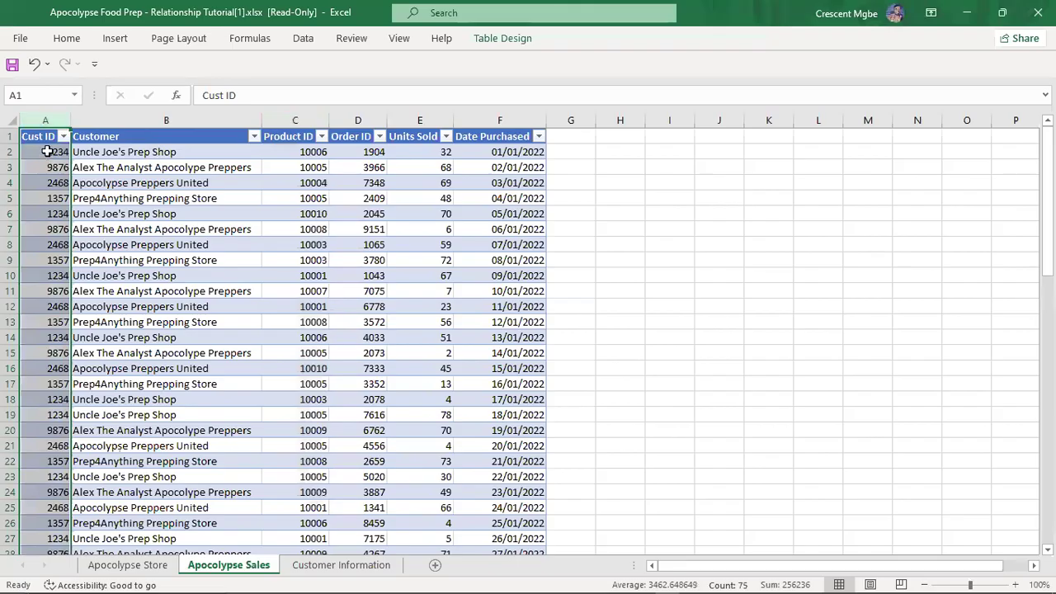
click(49, 152)
click(51, 214)
click(56, 276)
click(46, 118)
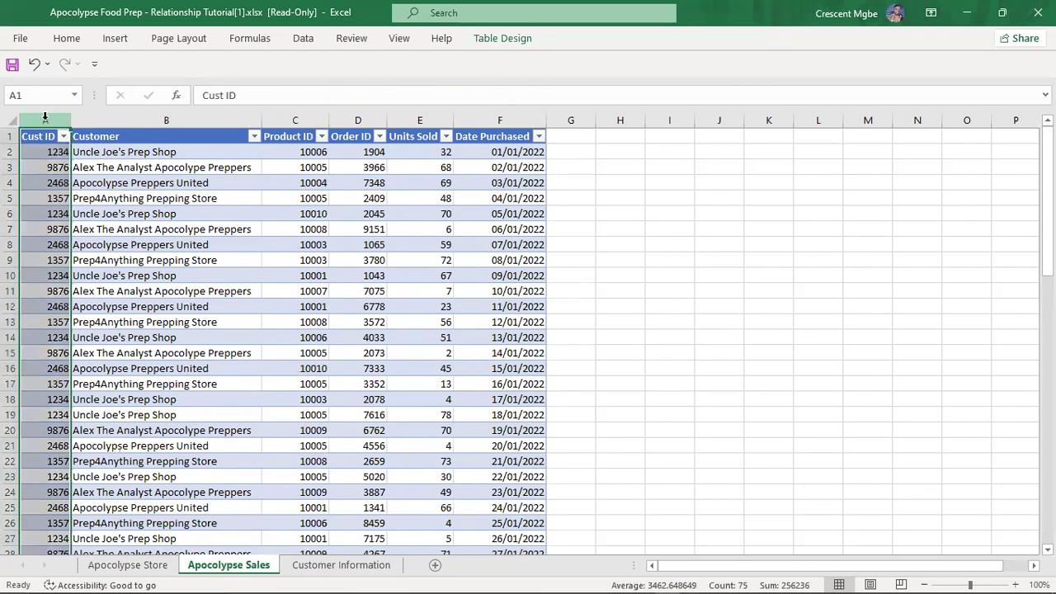
Compare the Order ID in row 2 of Apocolypse Sales with the order IDs further down the column
click(366, 118)
click(369, 154)
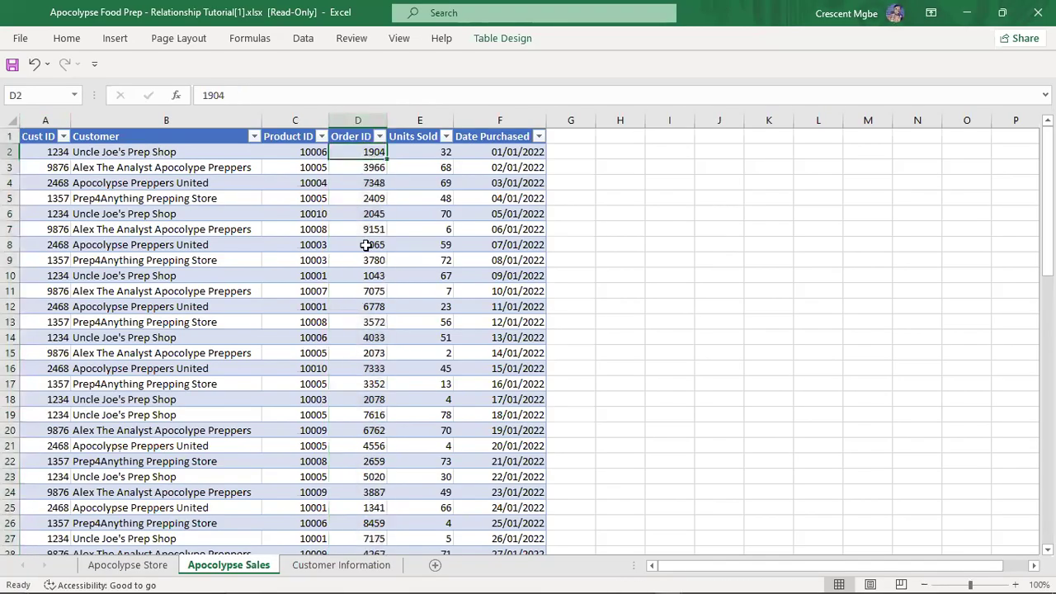
scroll(371, 330, down, 7)
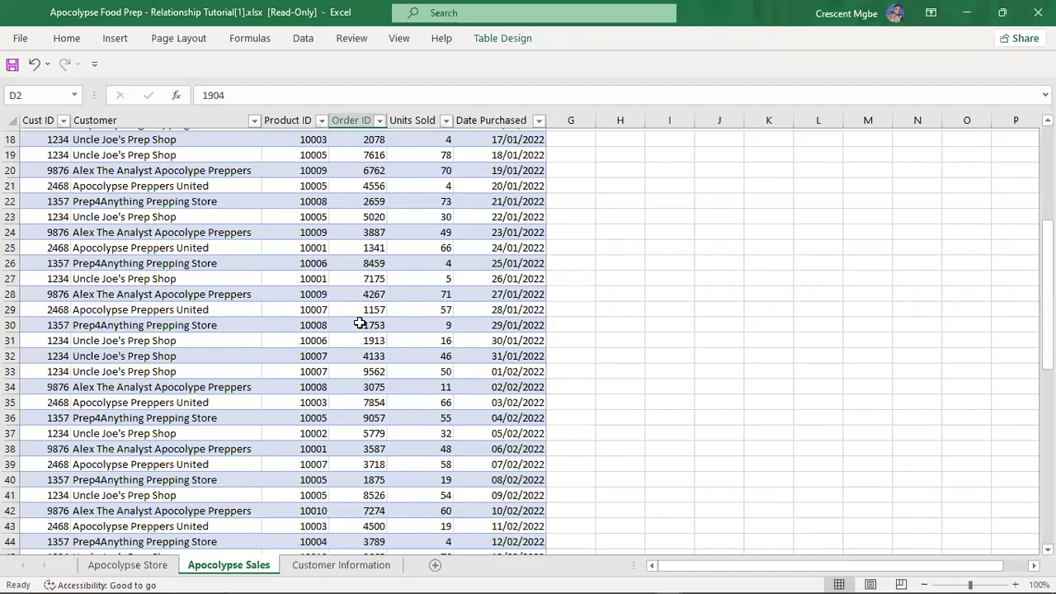
scroll(346, 293, down, 6)
scroll(358, 299, up, 13)
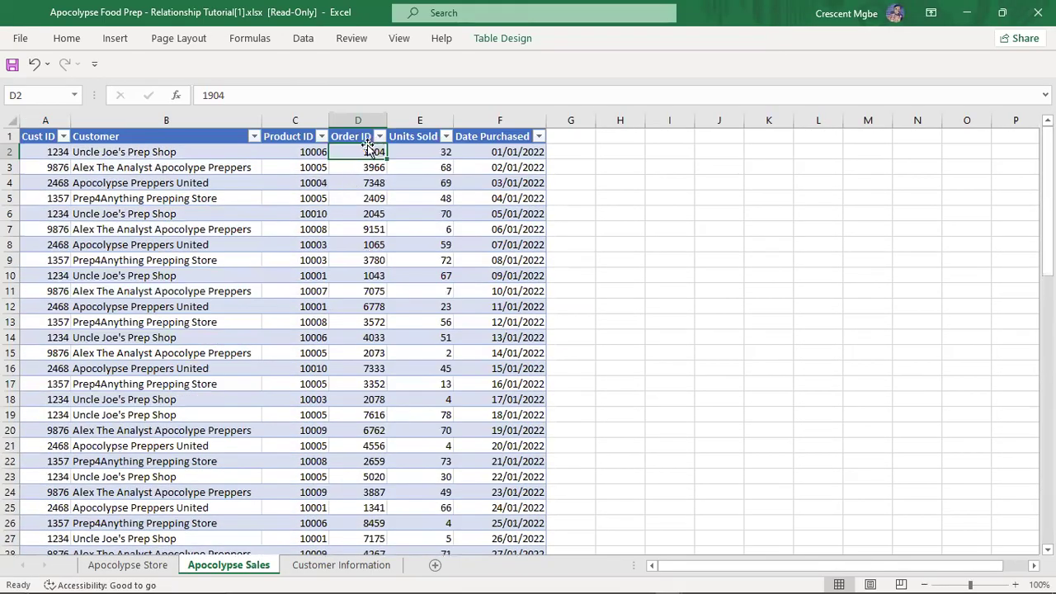
Review the Customer Information and Apocolypse Store tables against the Order ID column of Apocolypse Sales
click(353, 117)
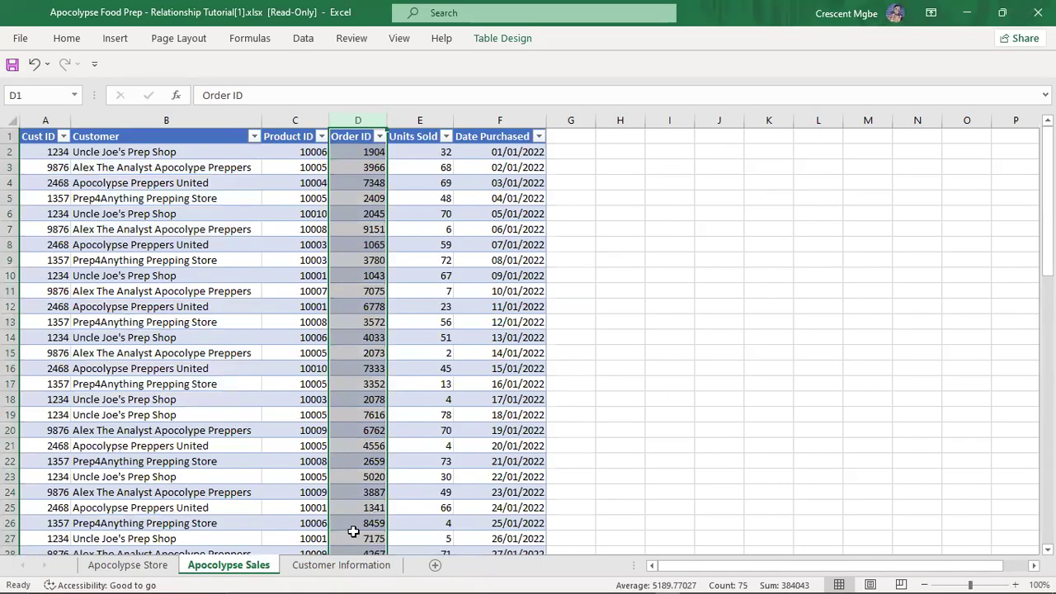
click(341, 566)
click(128, 566)
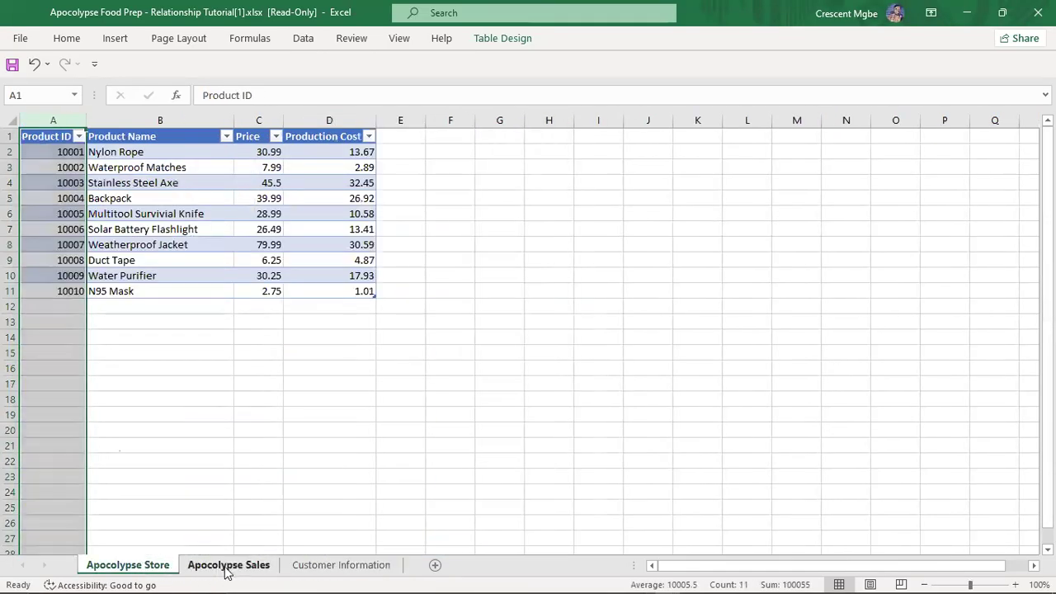
click(228, 565)
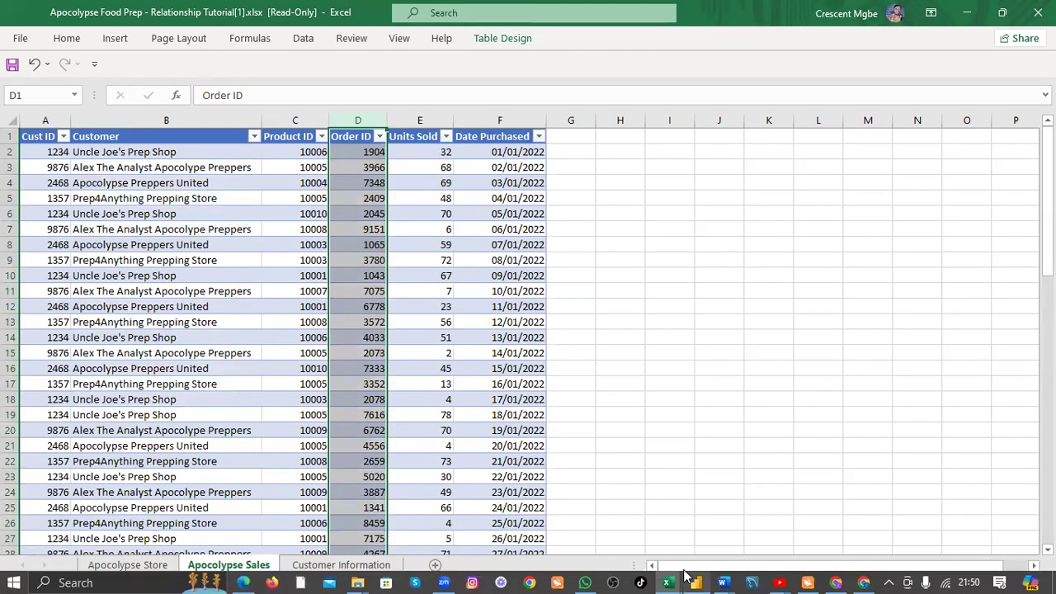
Switch to the Class Assesment workbook and compare the customer table's Customer_# column with the Order table's CustomerID column on Sheet3
click(668, 582)
click(575, 534)
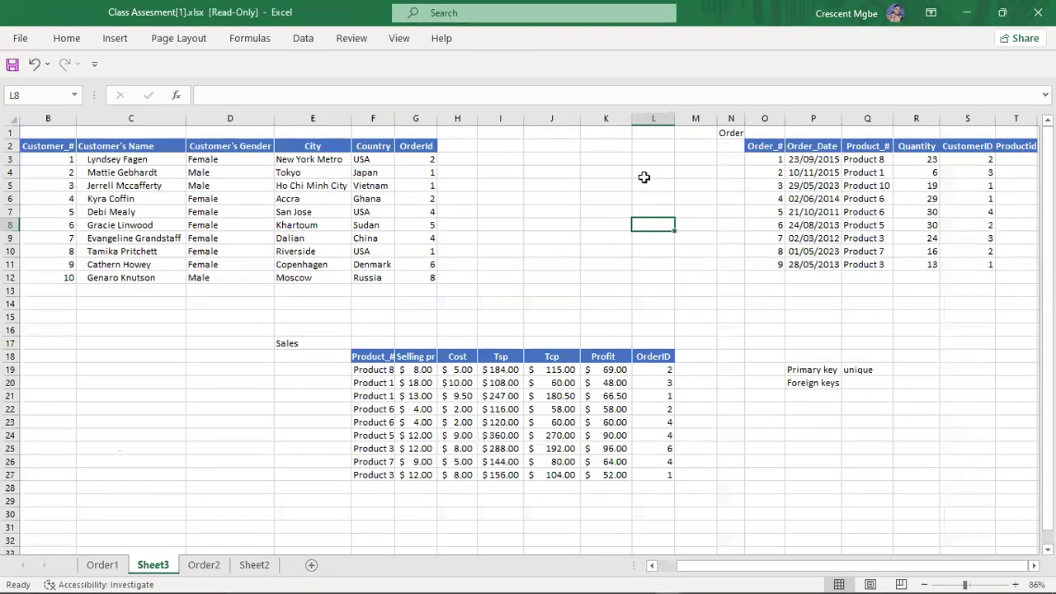
click(48, 119)
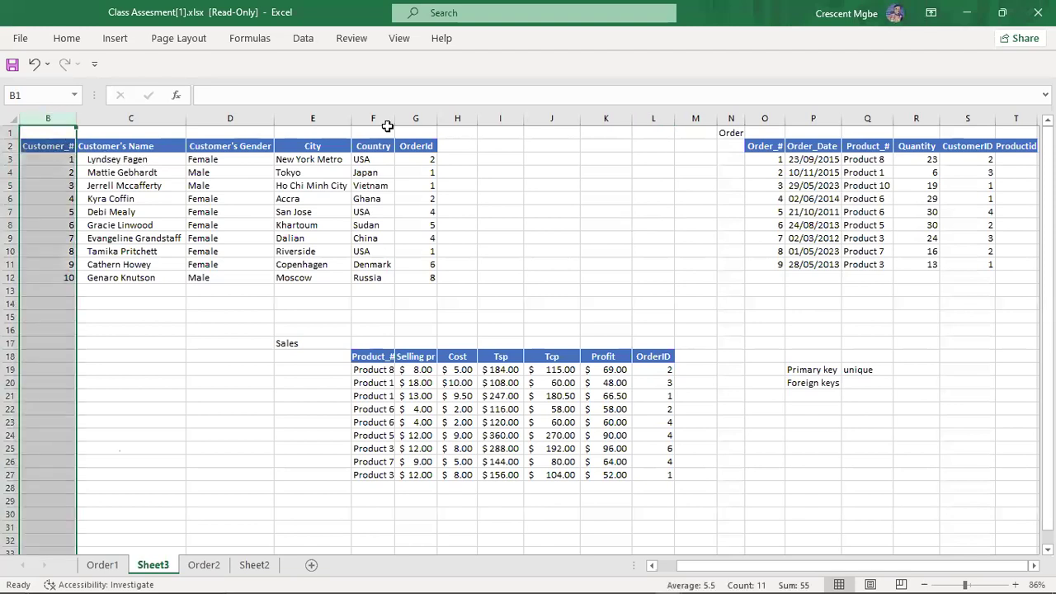
click(968, 119)
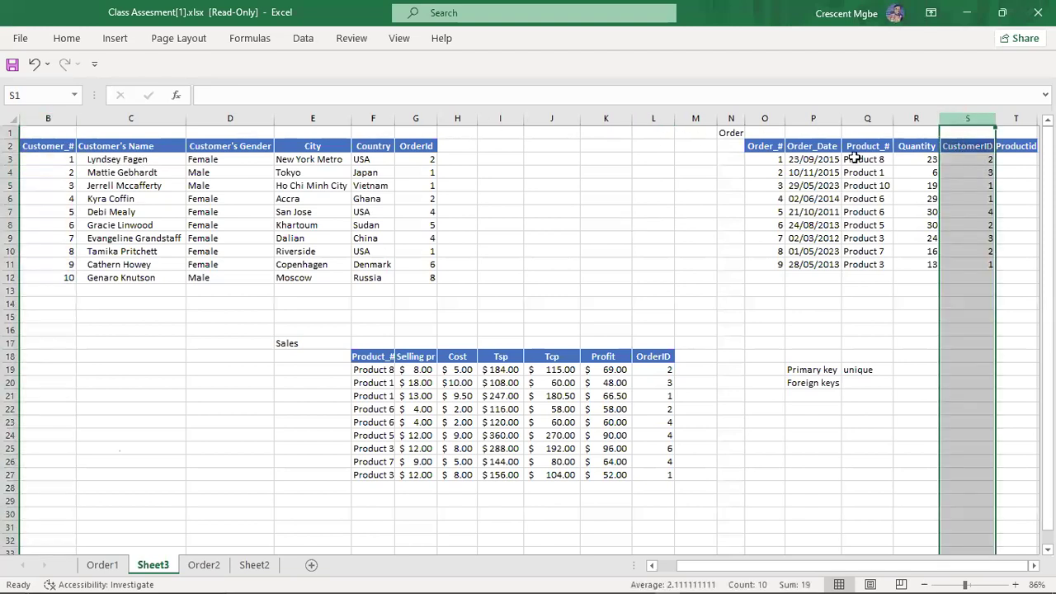
Compare the Order_# column of the Order table with the customer table's OrderId and the Sales table's OrderID columns on Sheet3
click(764, 119)
click(406, 120)
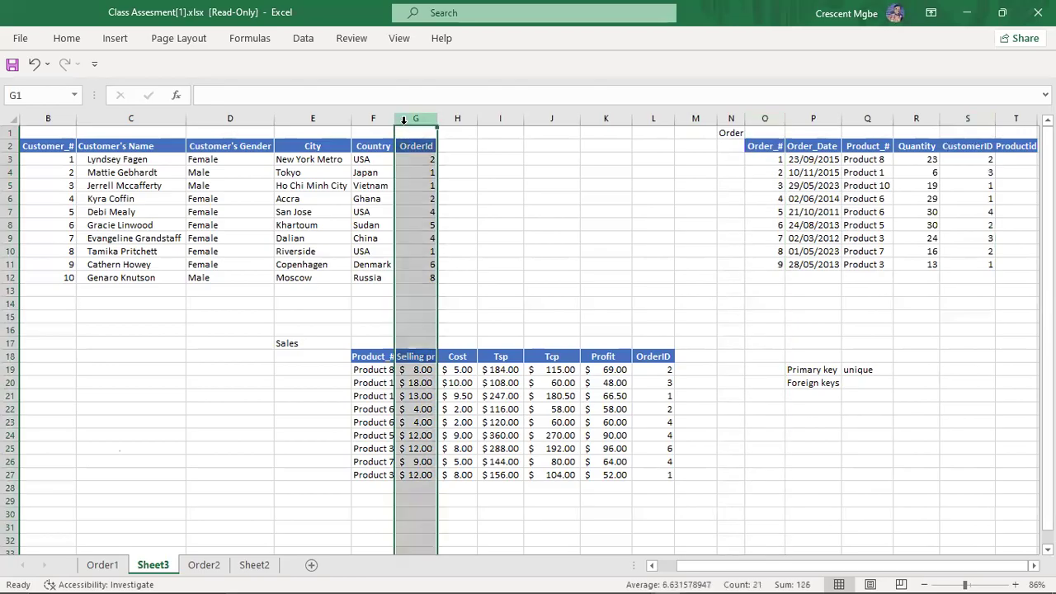
double_click(653, 358)
drag(654, 357, 664, 422)
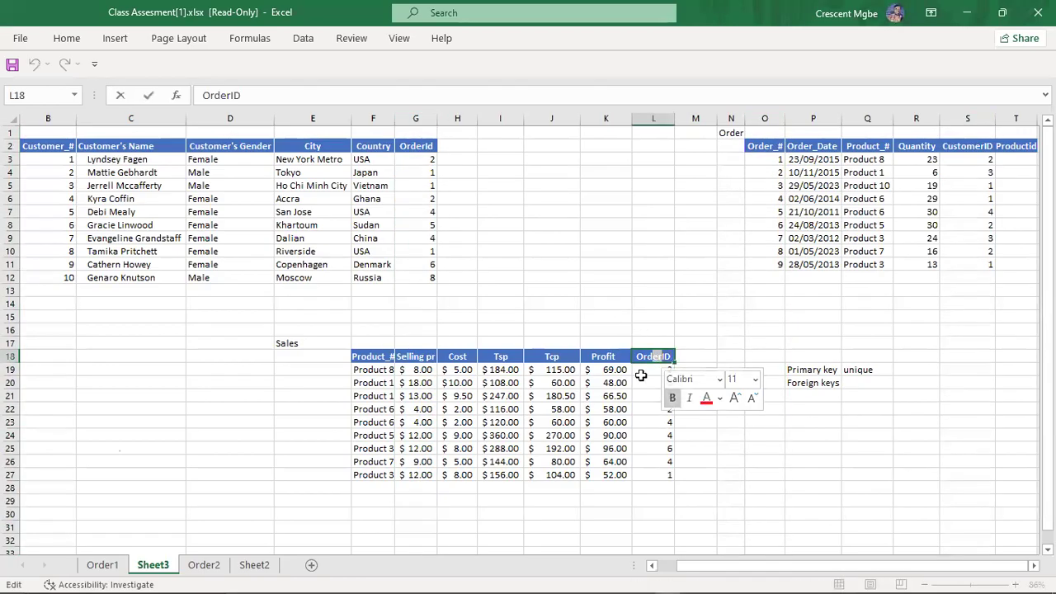
drag(639, 372, 642, 382)
drag(763, 149, 776, 212)
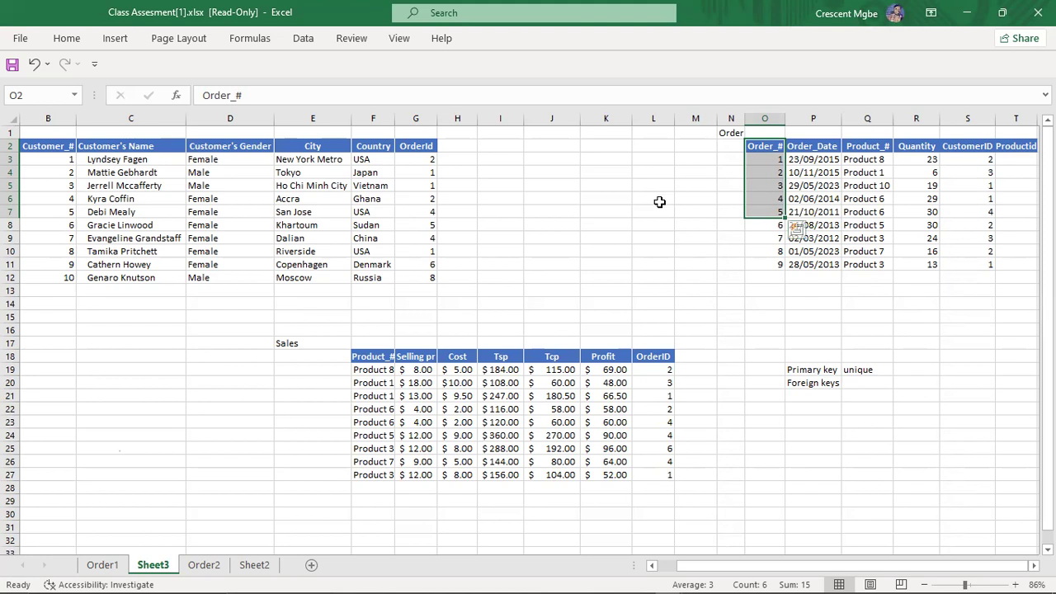
click(650, 264)
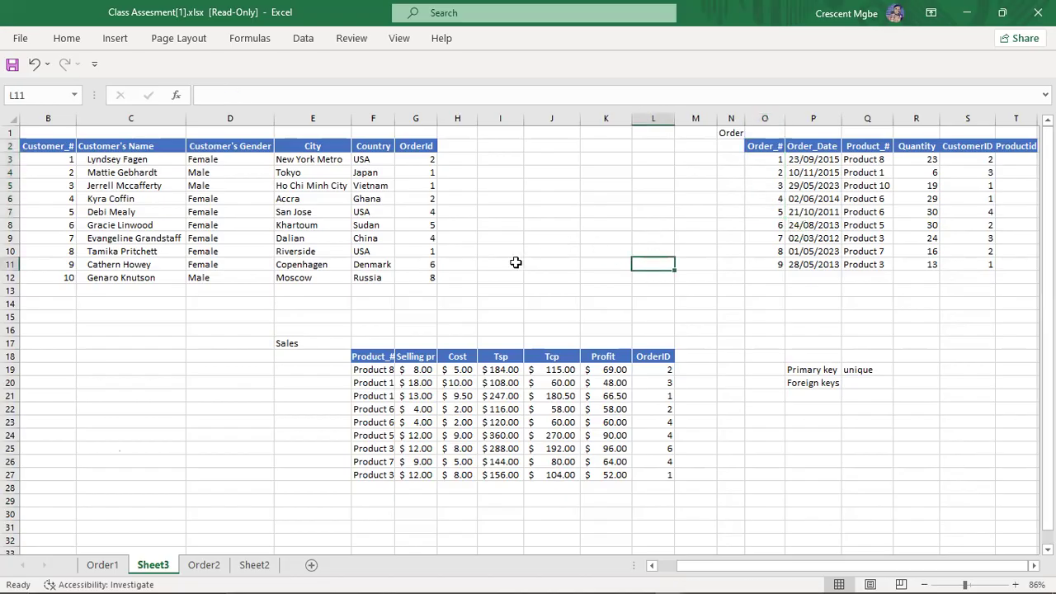
click(593, 212)
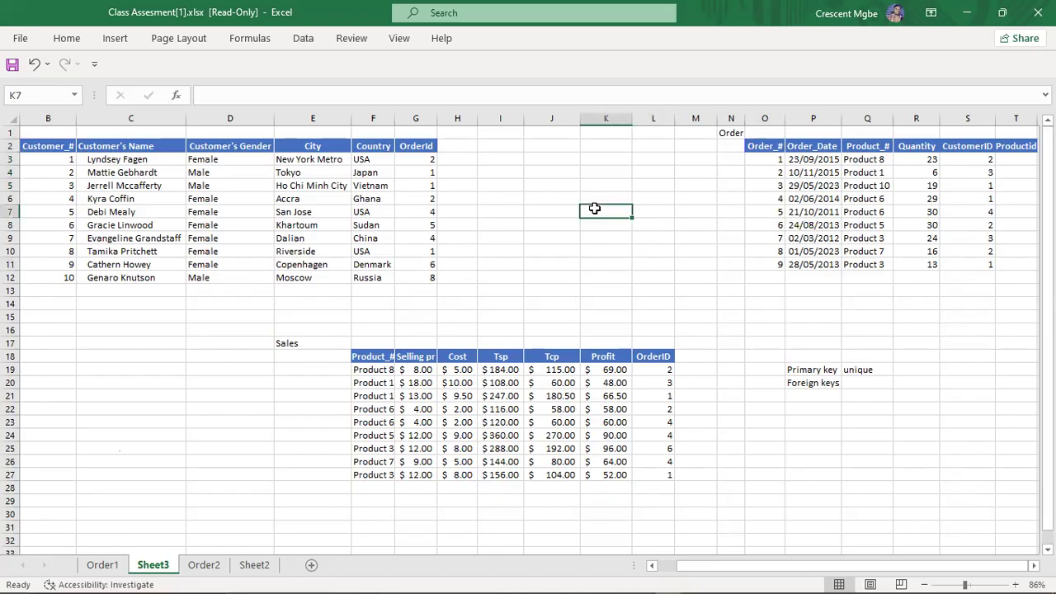
click(590, 238)
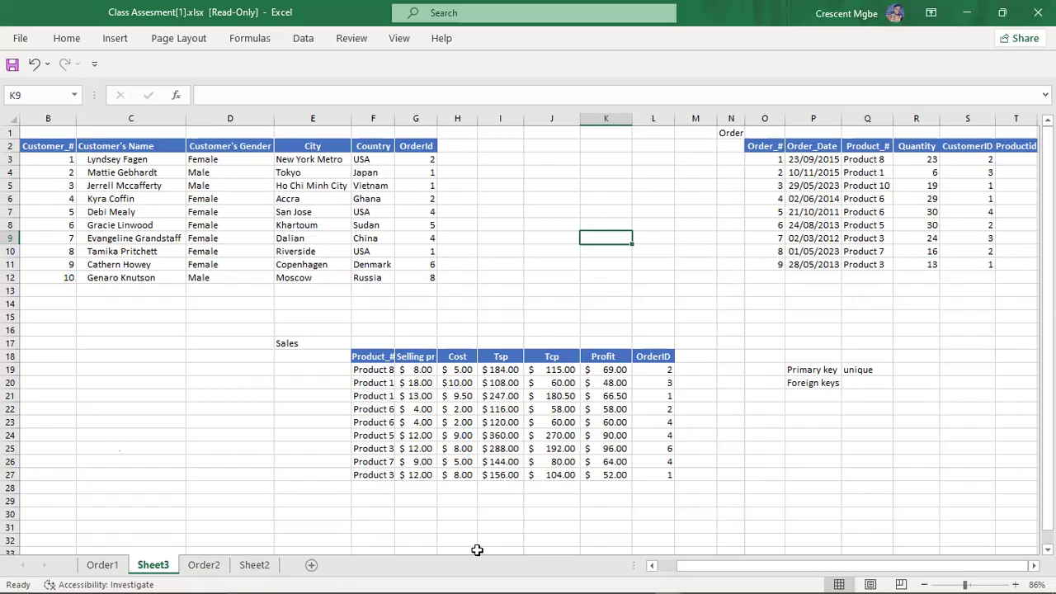
Switch to the Apocolypse Food Prep workbook and look through all the rows of the Apocolypse Sales table
mouse_move(538, 588)
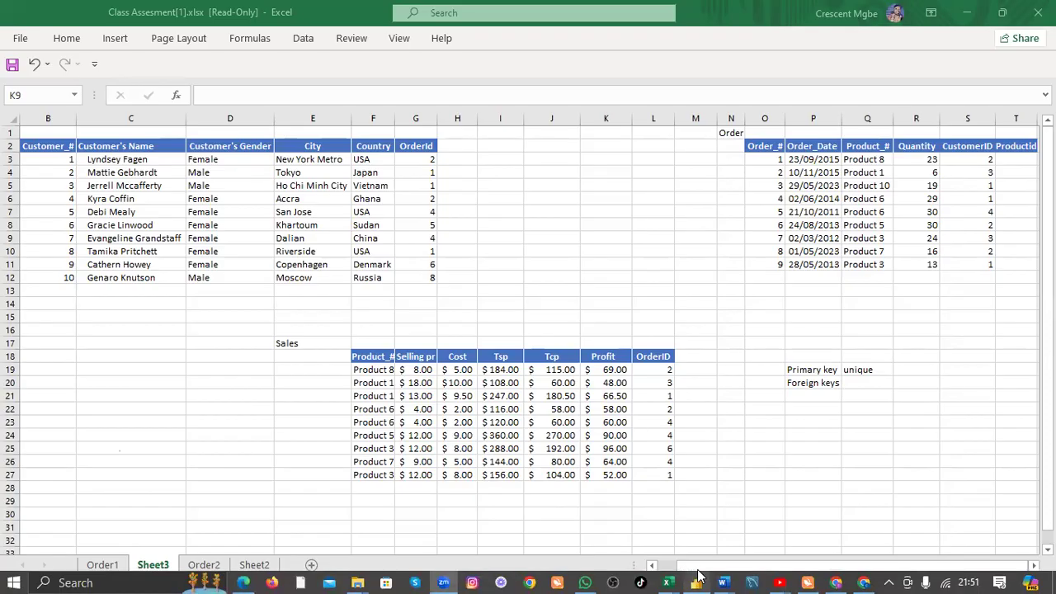
mouse_move(699, 575)
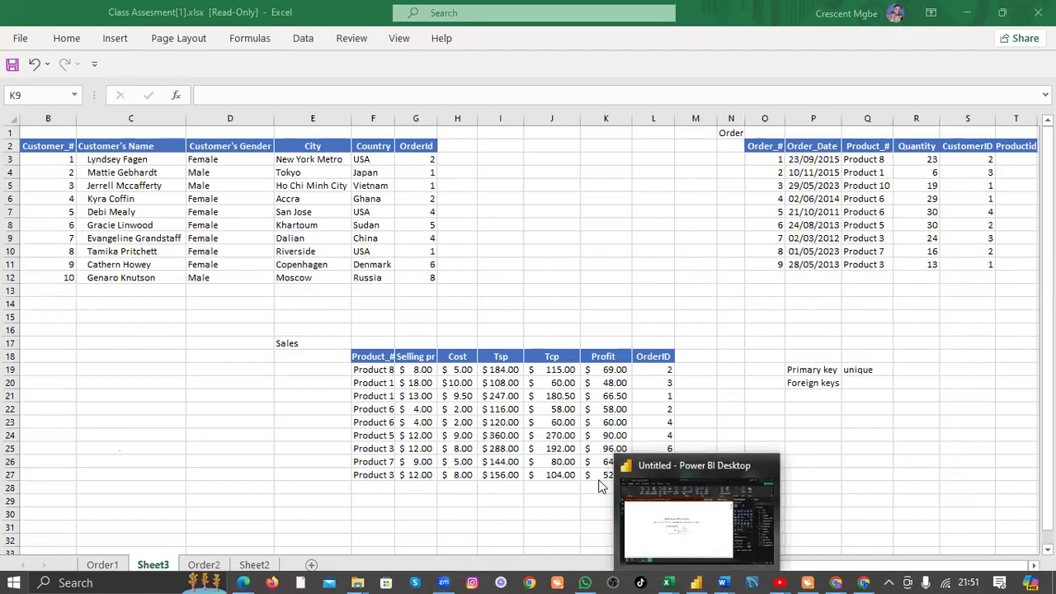
mouse_move(669, 582)
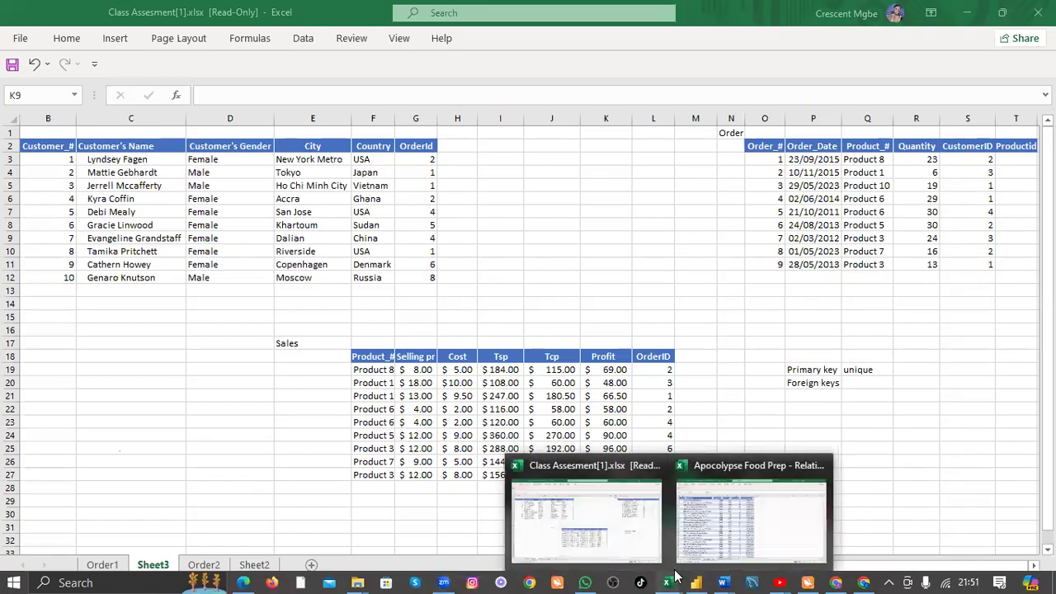
click(710, 533)
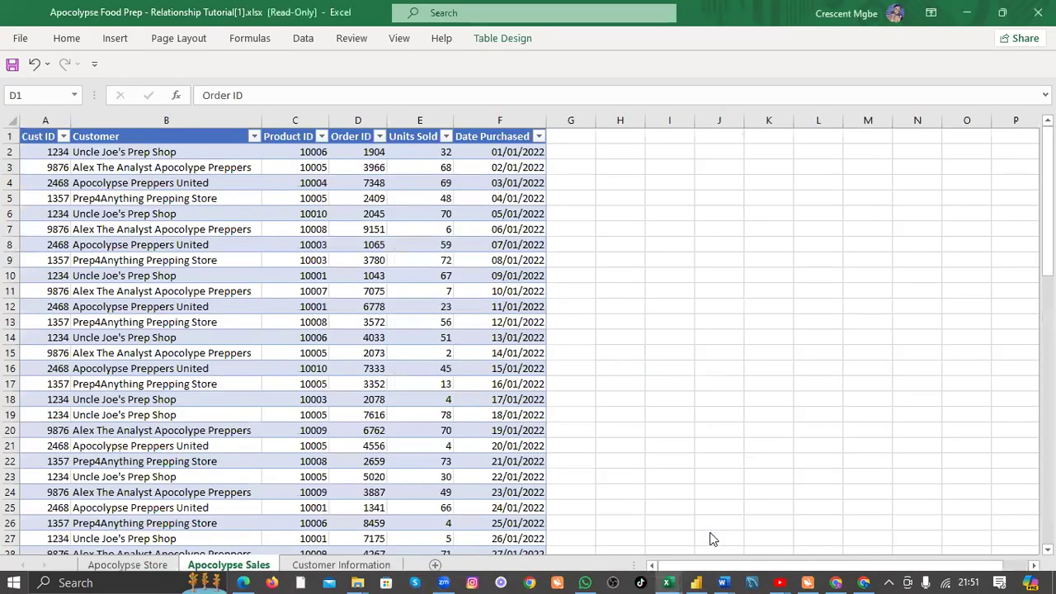
click(698, 241)
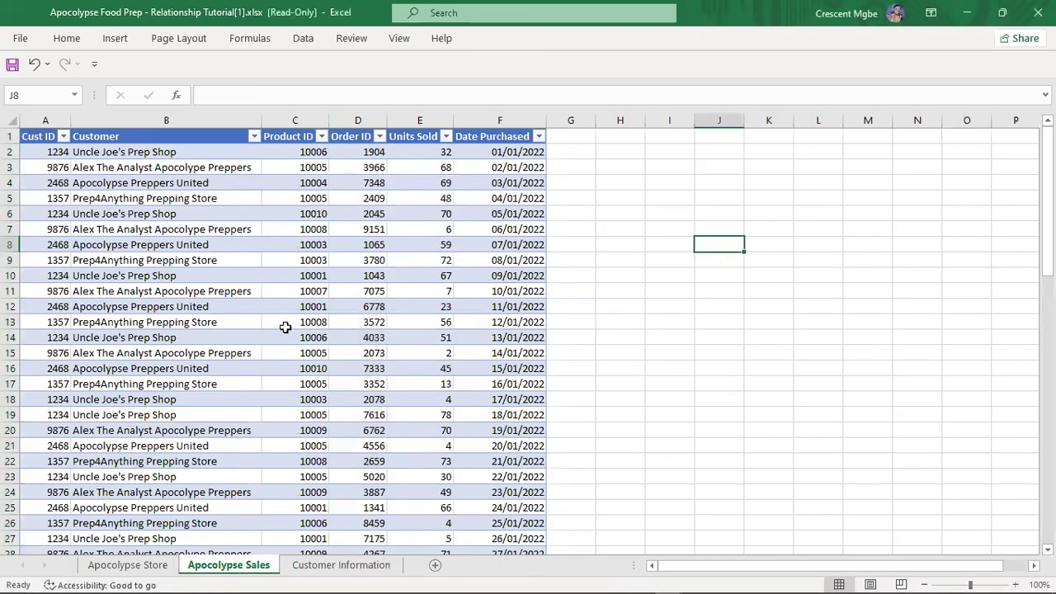
scroll(405, 331, down, 7)
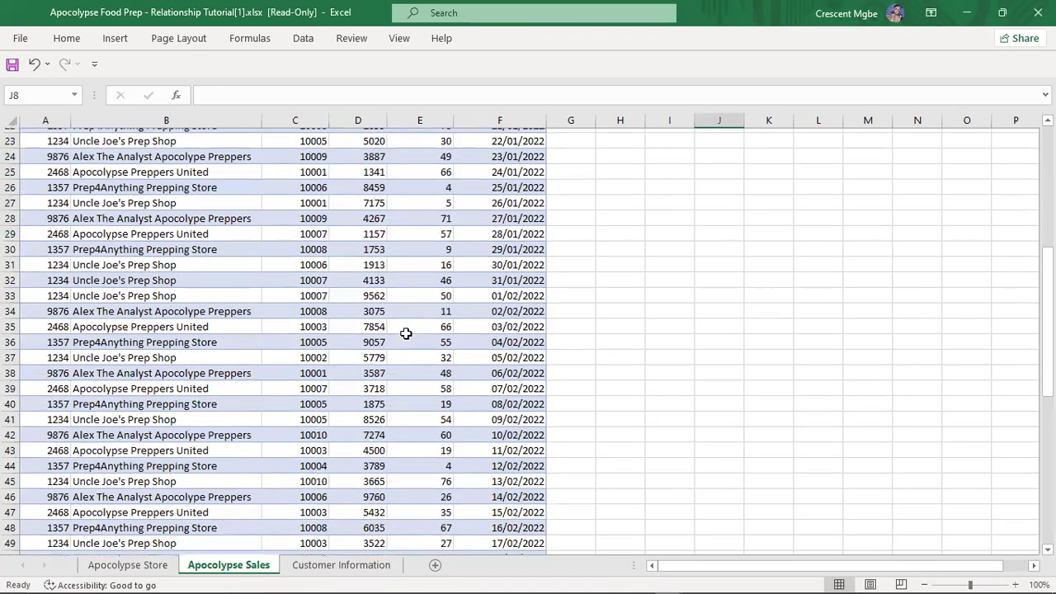
scroll(406, 332, down, 20)
scroll(425, 285, up, 5)
scroll(429, 280, up, 20)
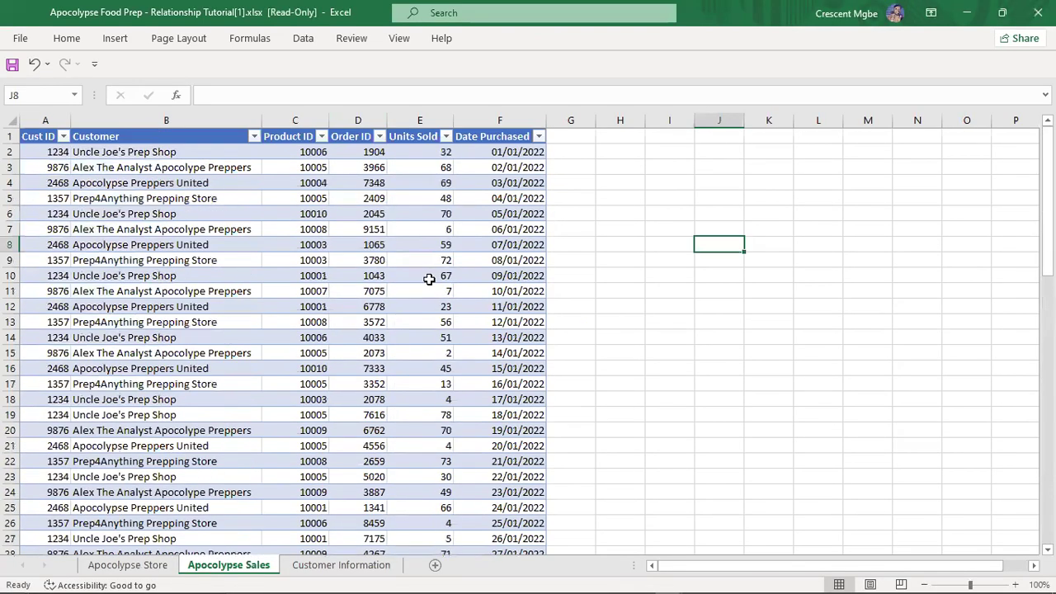
click(656, 183)
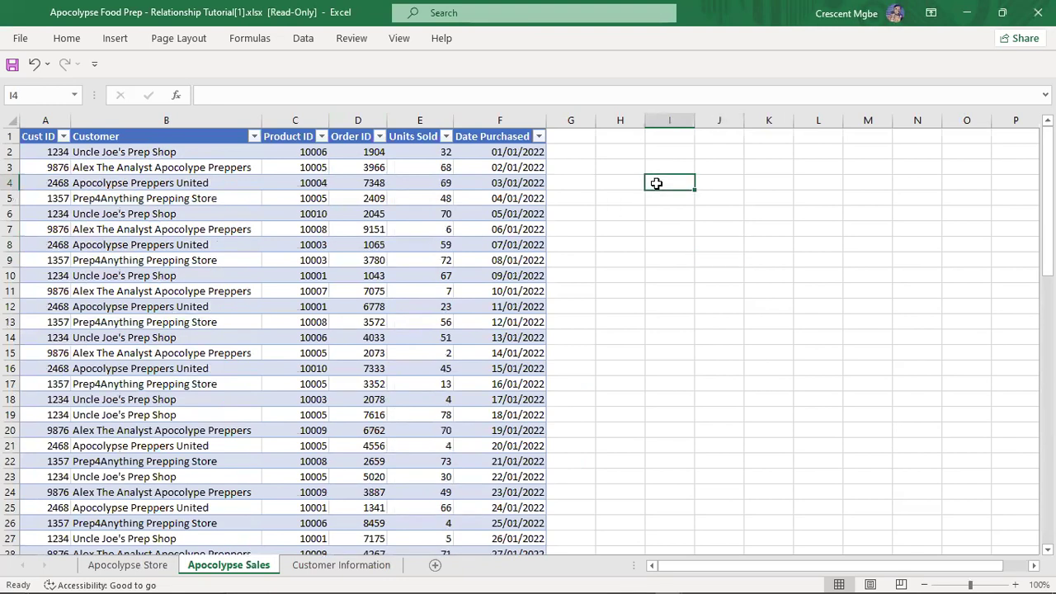
click(618, 183)
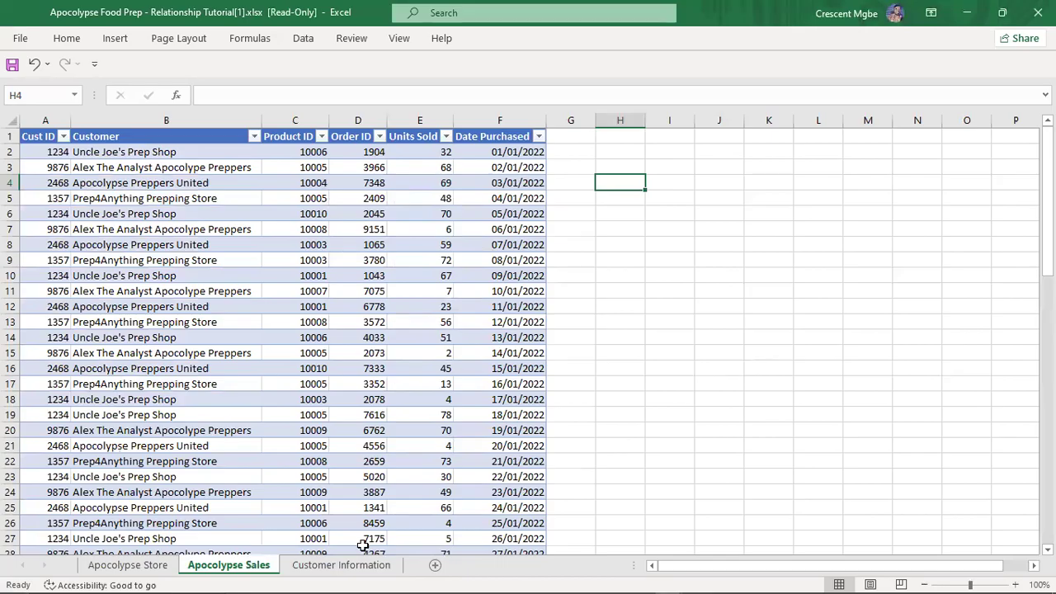
mouse_move(625, 575)
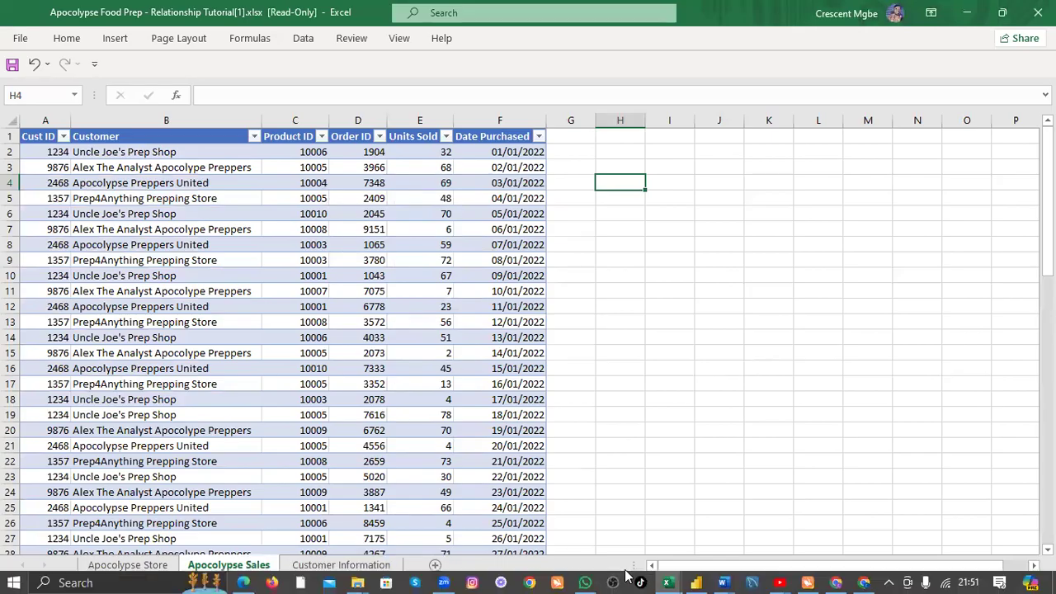
click(696, 582)
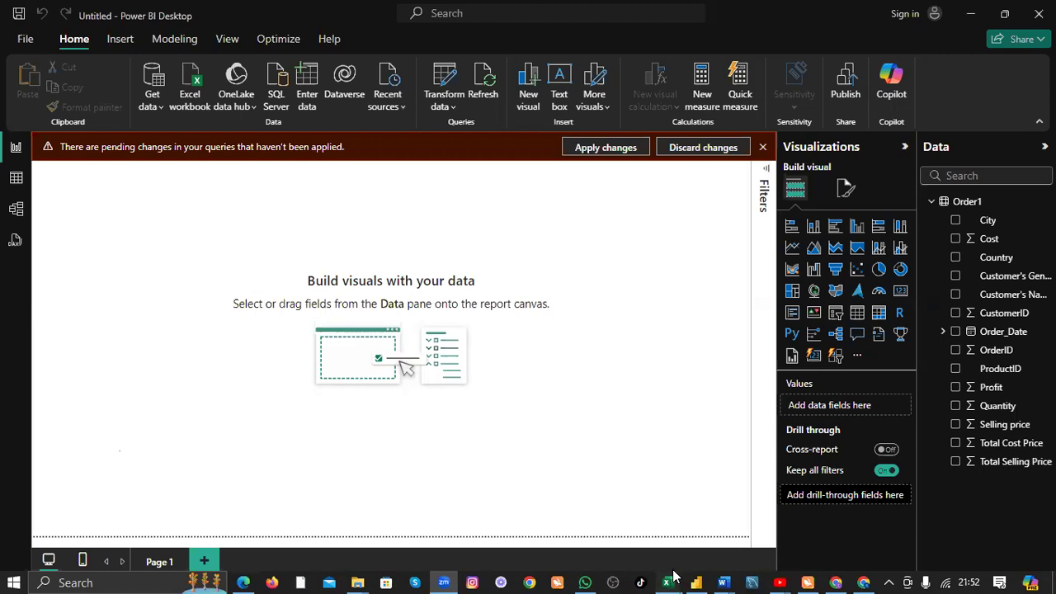
mouse_move(668, 580)
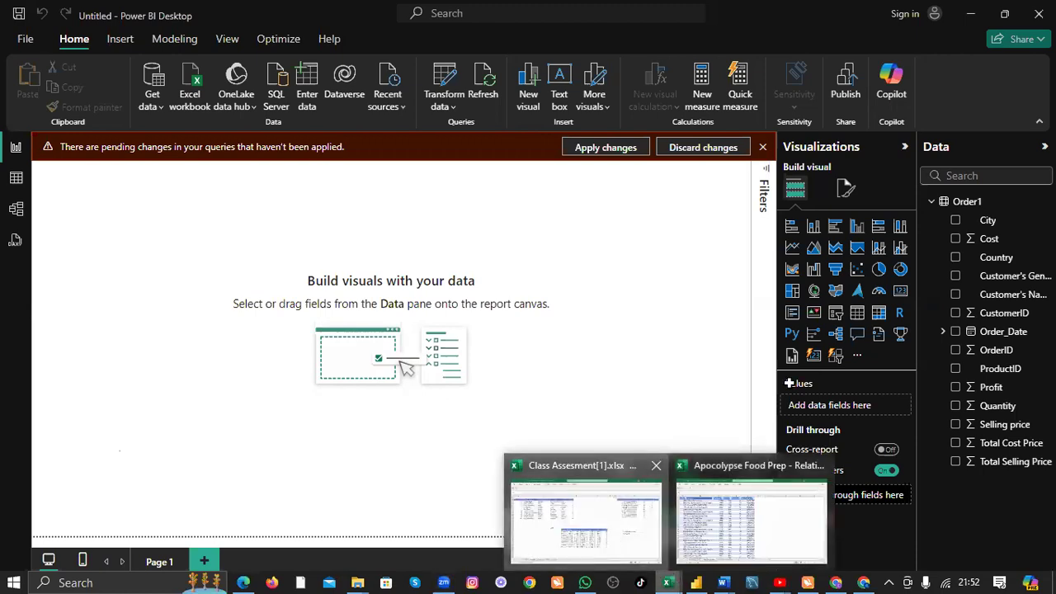
click(614, 532)
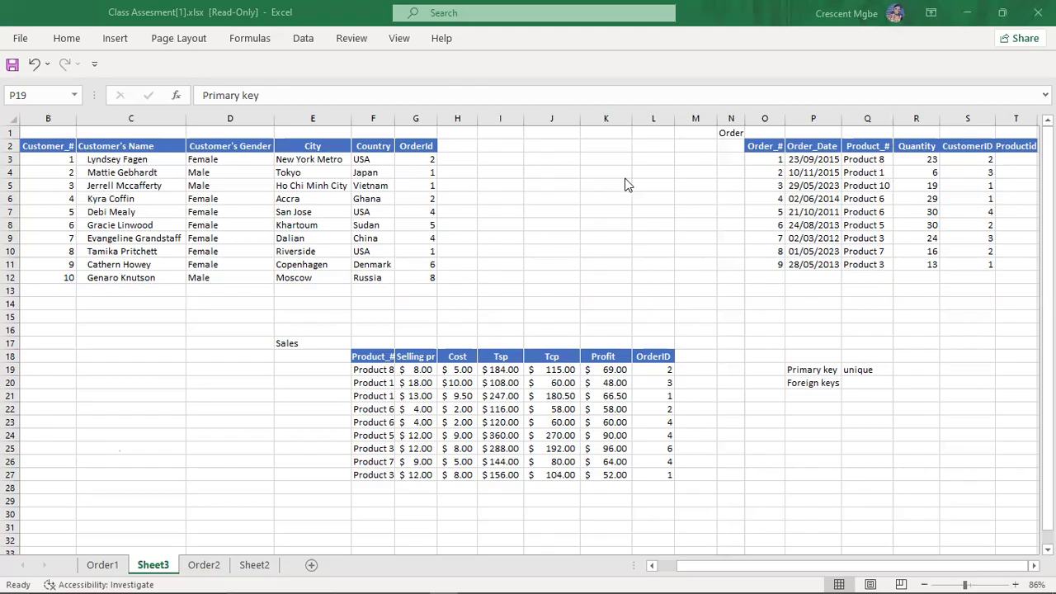
Switch to Power BI Desktop and collapse the field list of the Order1 table
mouse_move(782, 577)
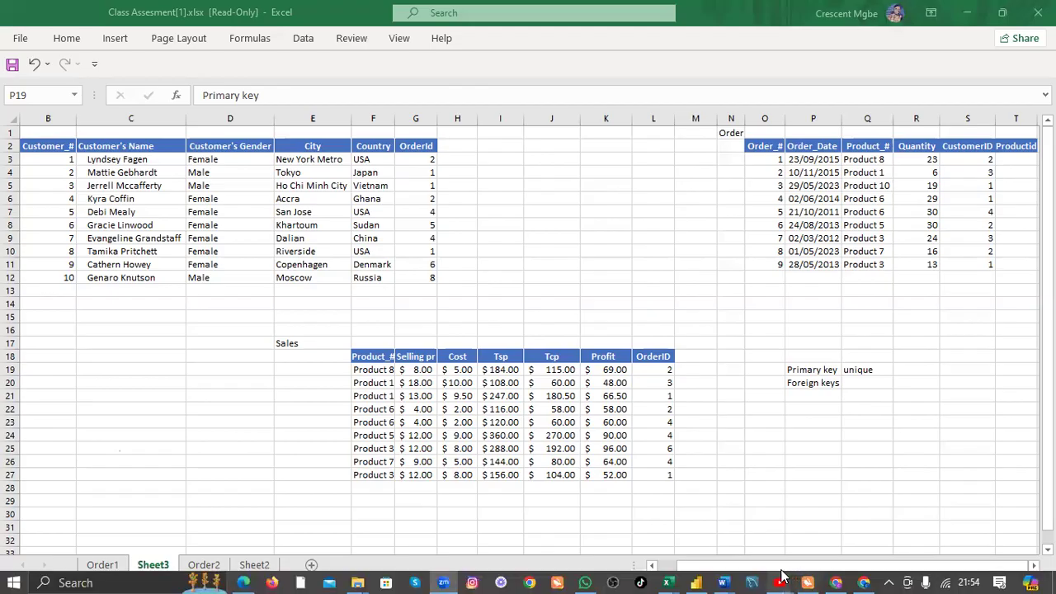
click(698, 580)
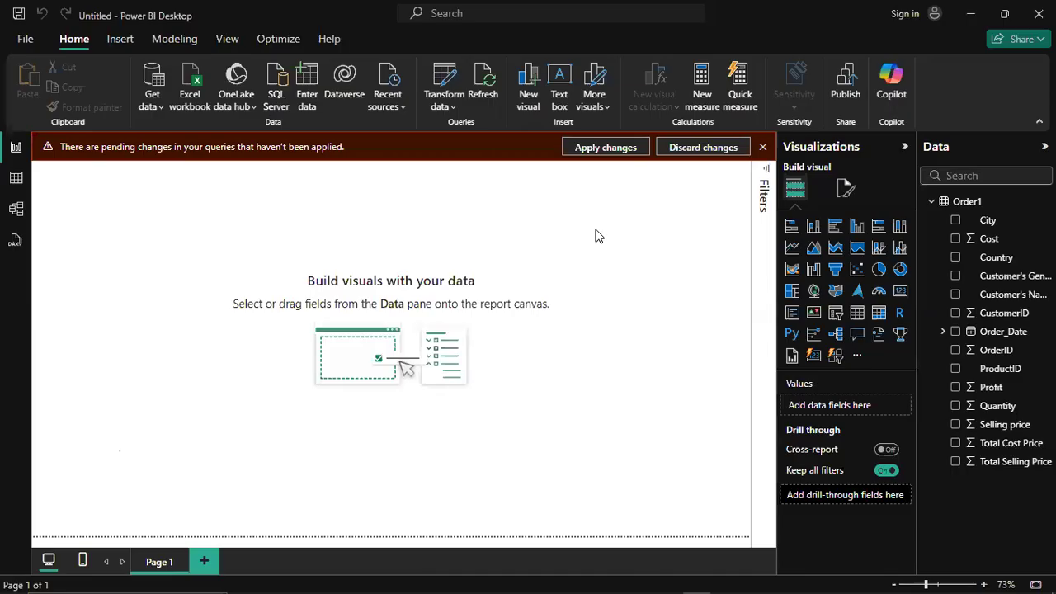
click(932, 201)
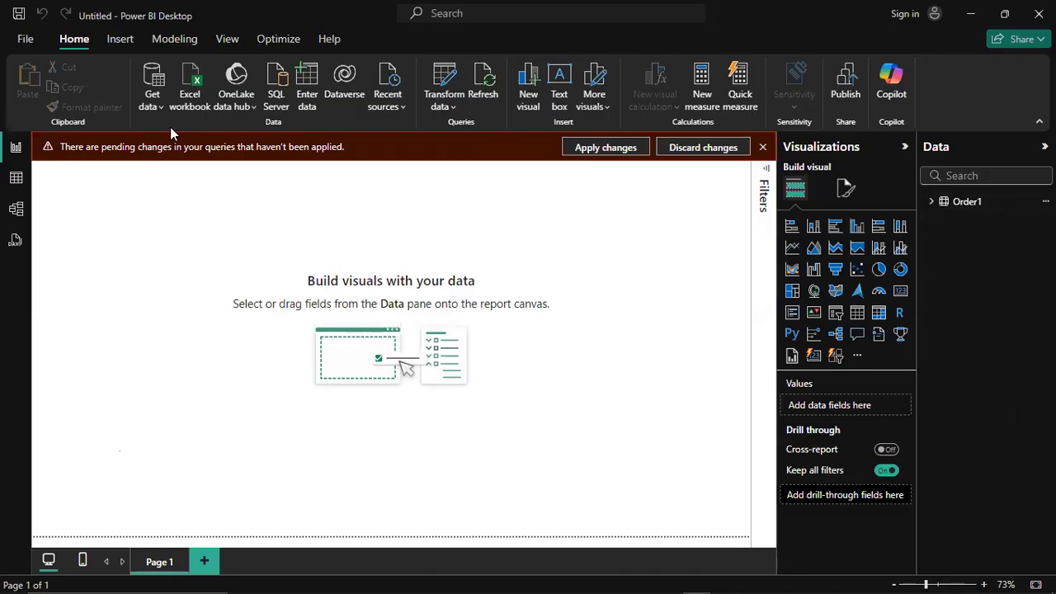
Load the Orders sheet from the Orders.xlsx Excel workbook in the Cookies folder into the current report
click(25, 41)
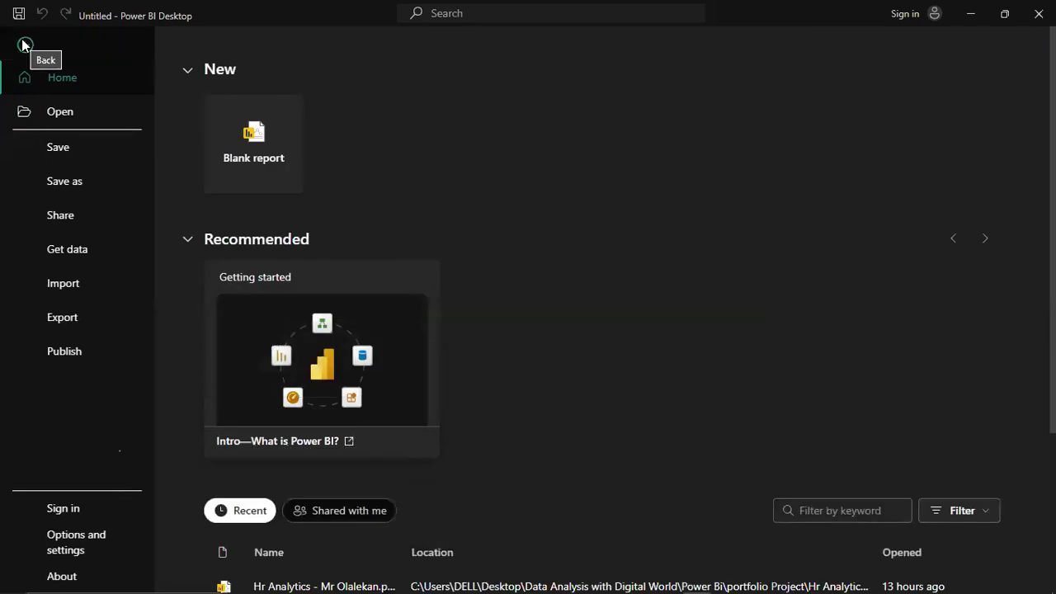
click(63, 115)
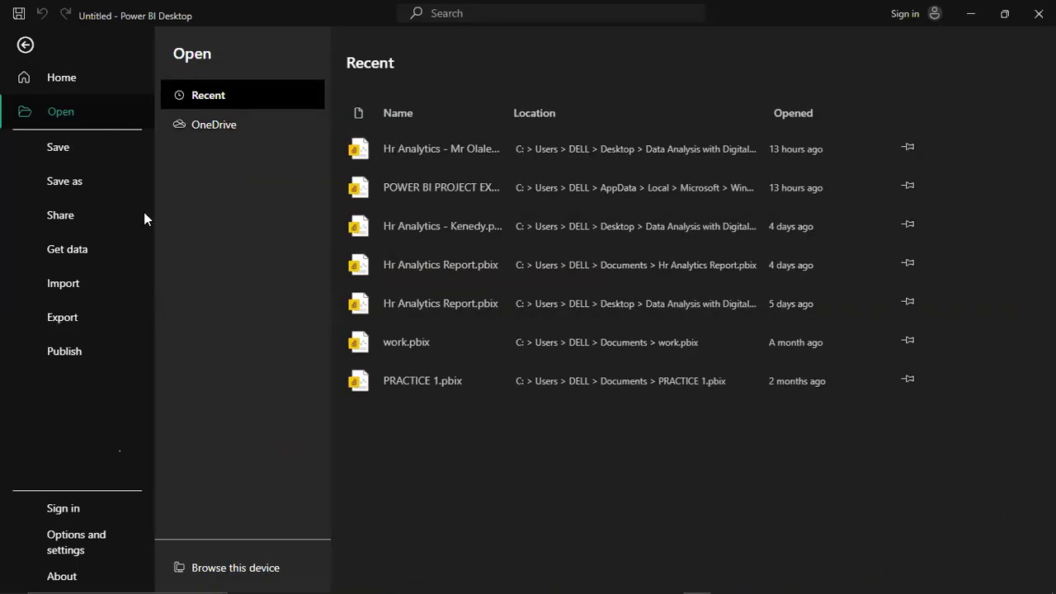
click(85, 248)
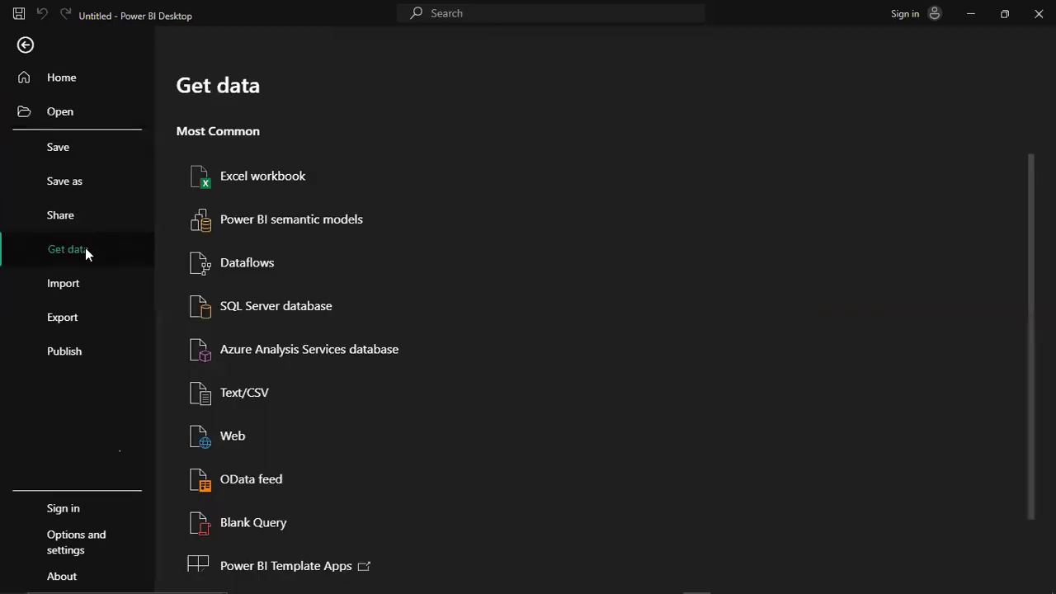
click(264, 177)
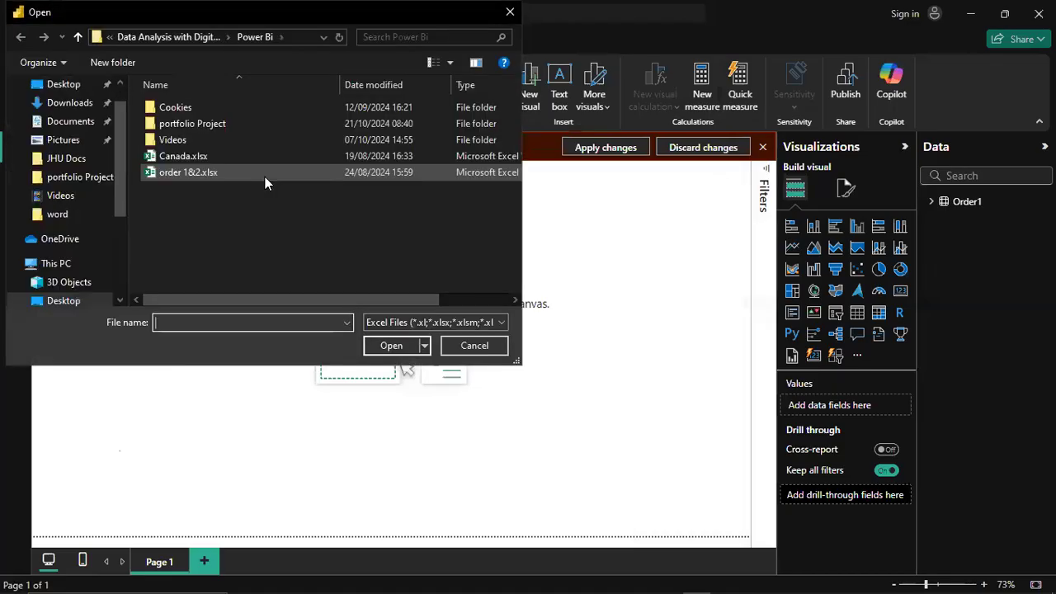
double_click(162, 107)
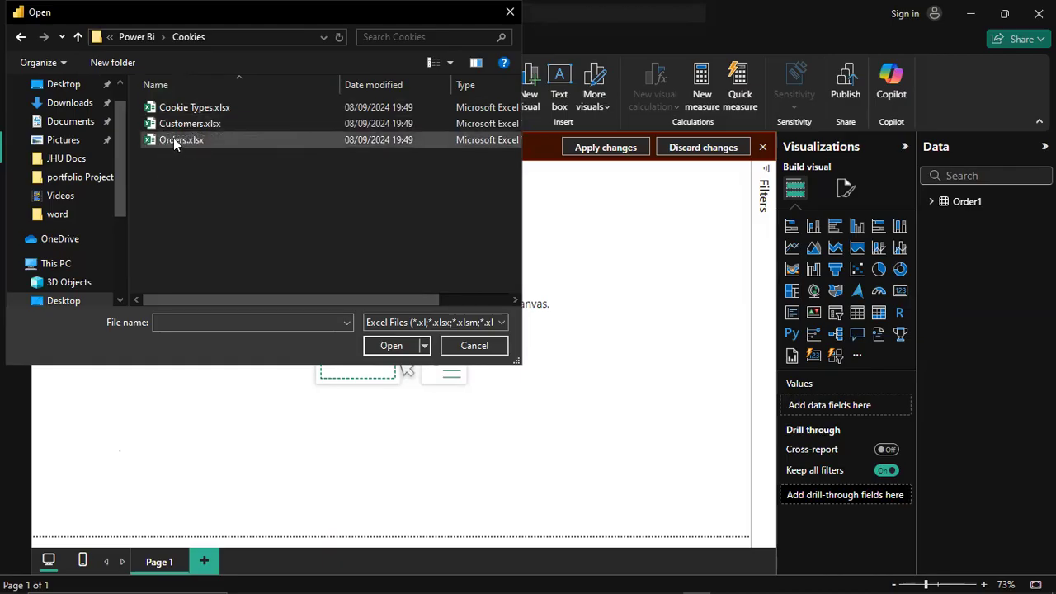
click(173, 141)
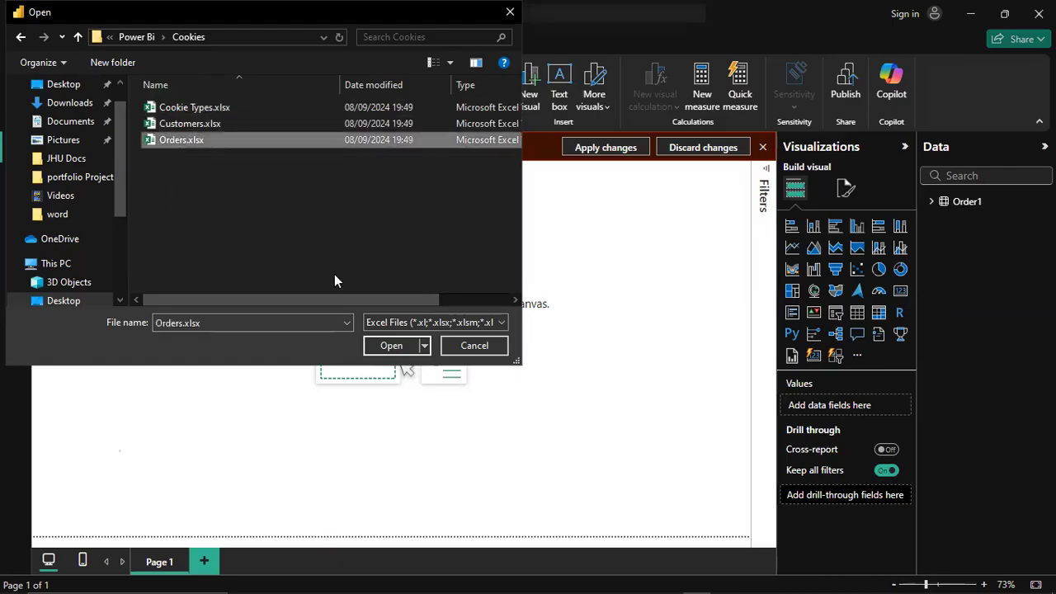
click(389, 347)
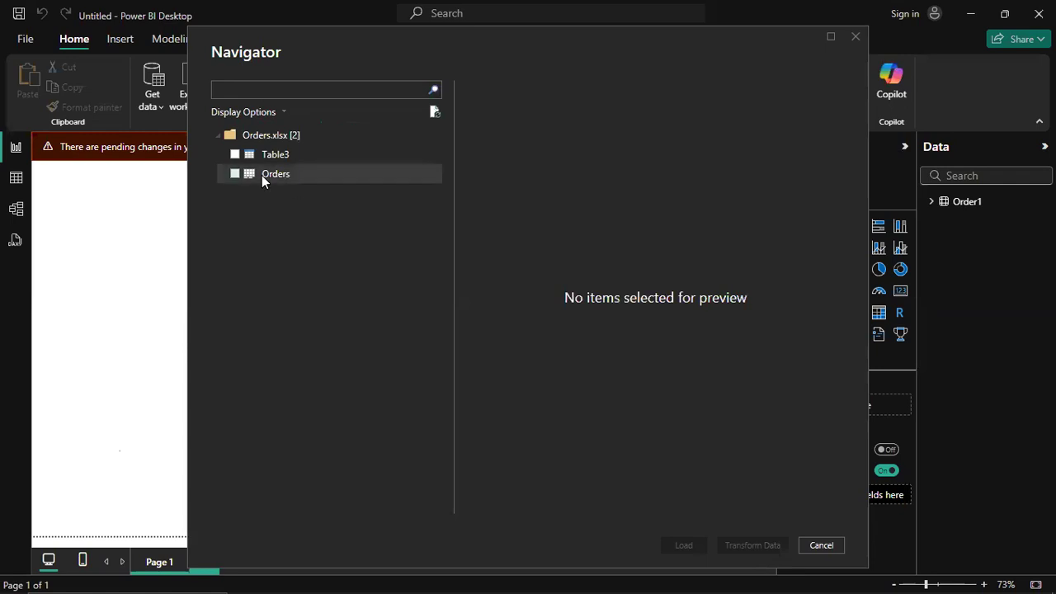
click(234, 173)
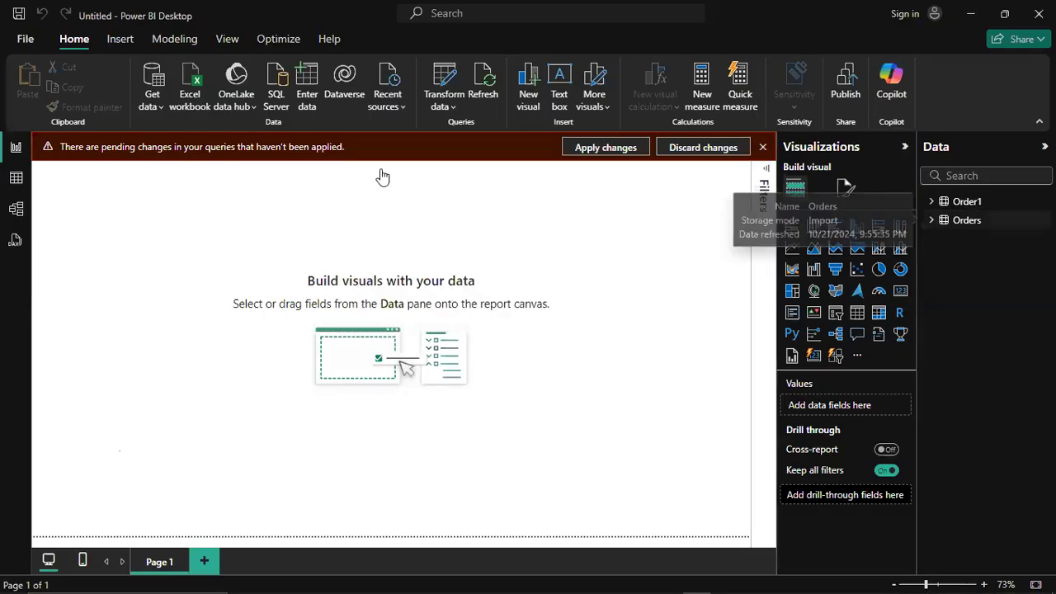
Create a new blank report in a separate Power BI Desktop window
click(25, 41)
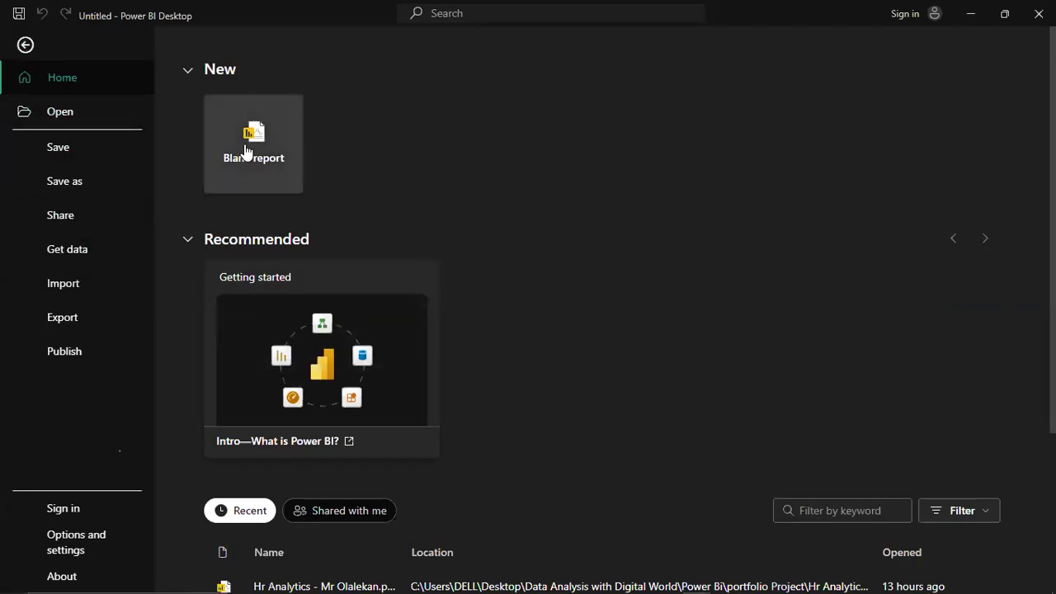
click(246, 151)
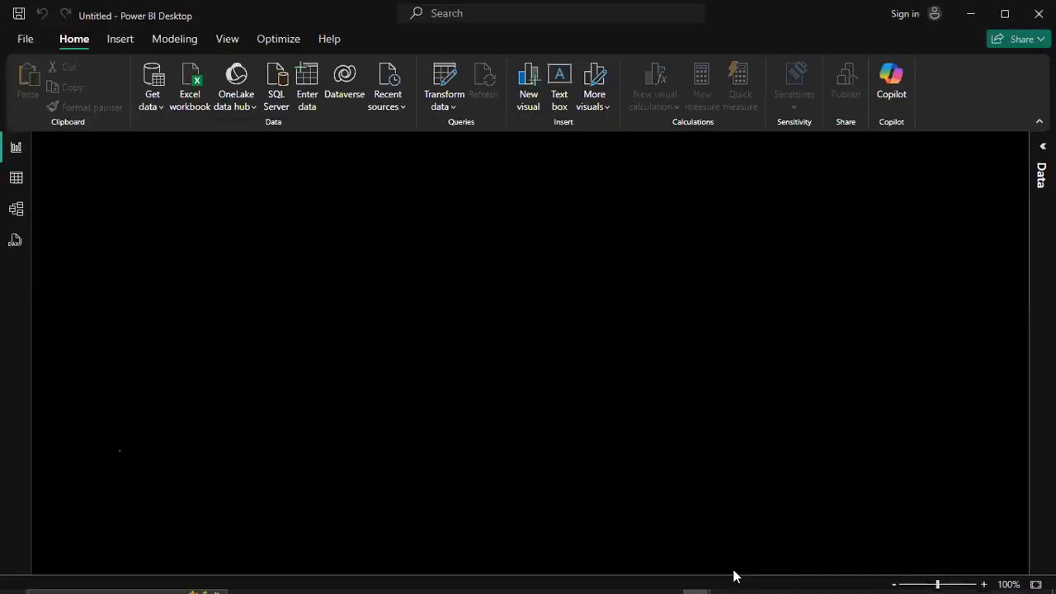
mouse_move(736, 581)
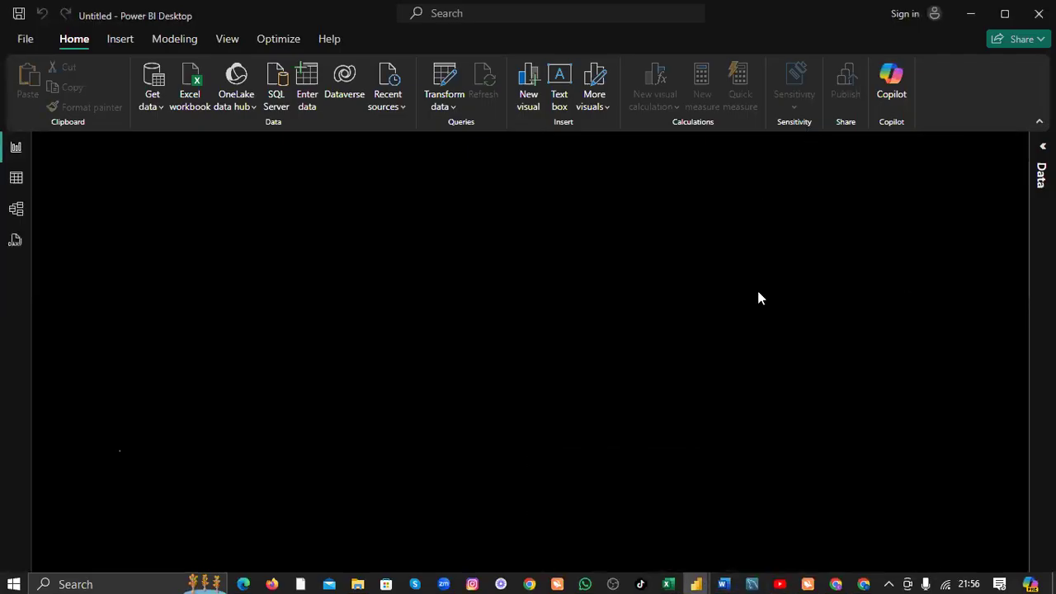
Load the Orders sheet from the Orders.xlsx workbook in the Cookies folder into the new blank report
click(159, 97)
click(178, 154)
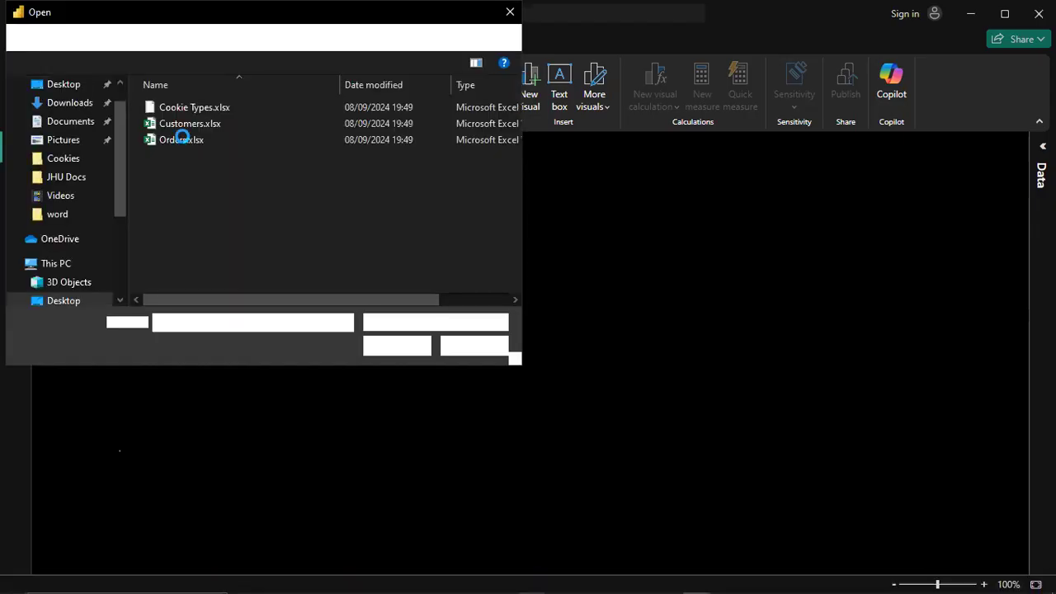
click(181, 139)
click(388, 342)
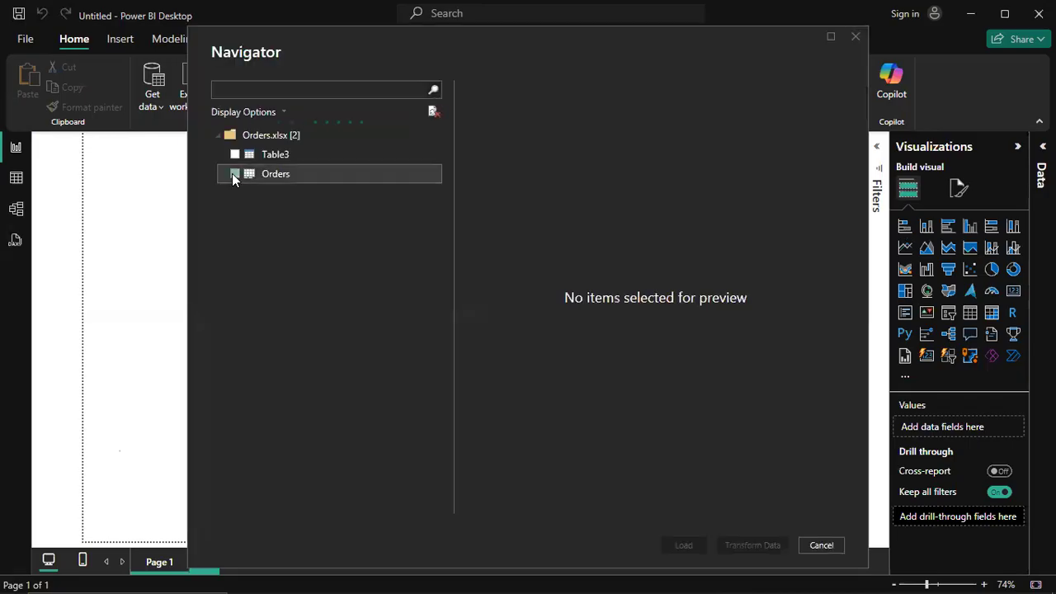
click(234, 174)
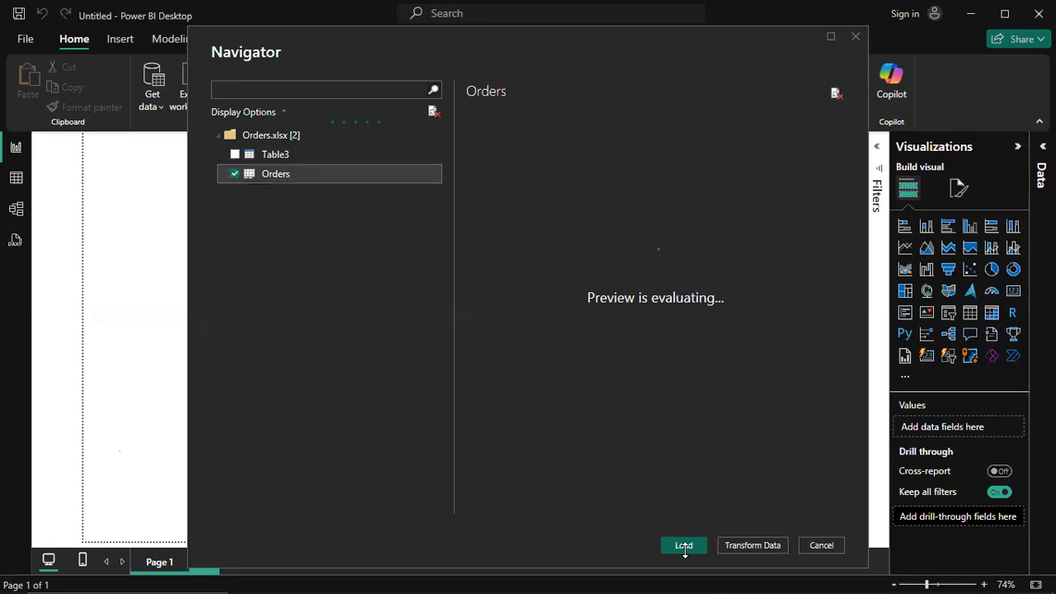
click(684, 551)
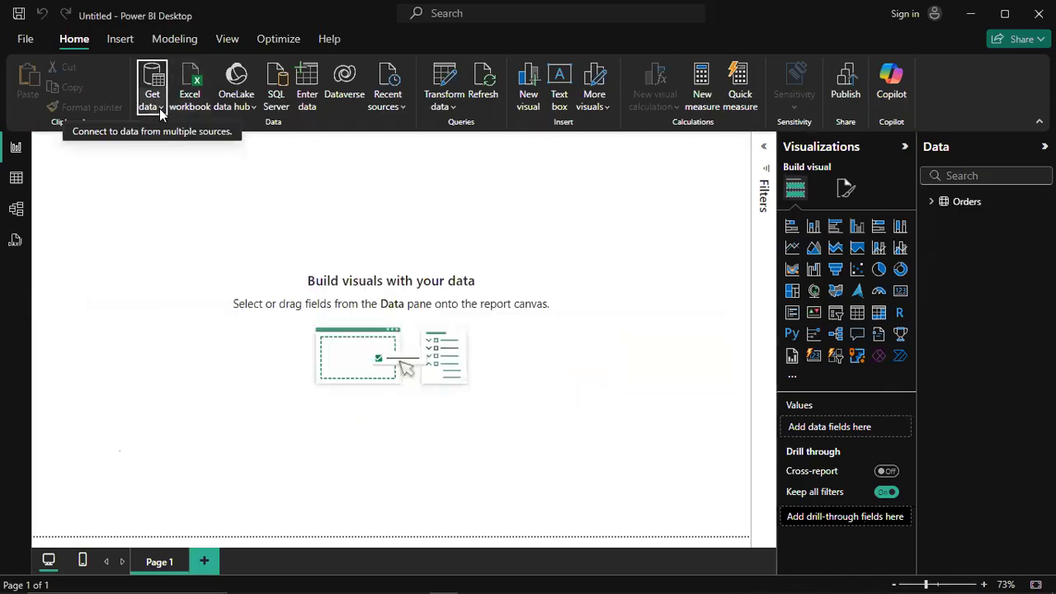
Load the Customers sheet from the Customers.xlsx workbook in the Cookies folder into the report
click(159, 108)
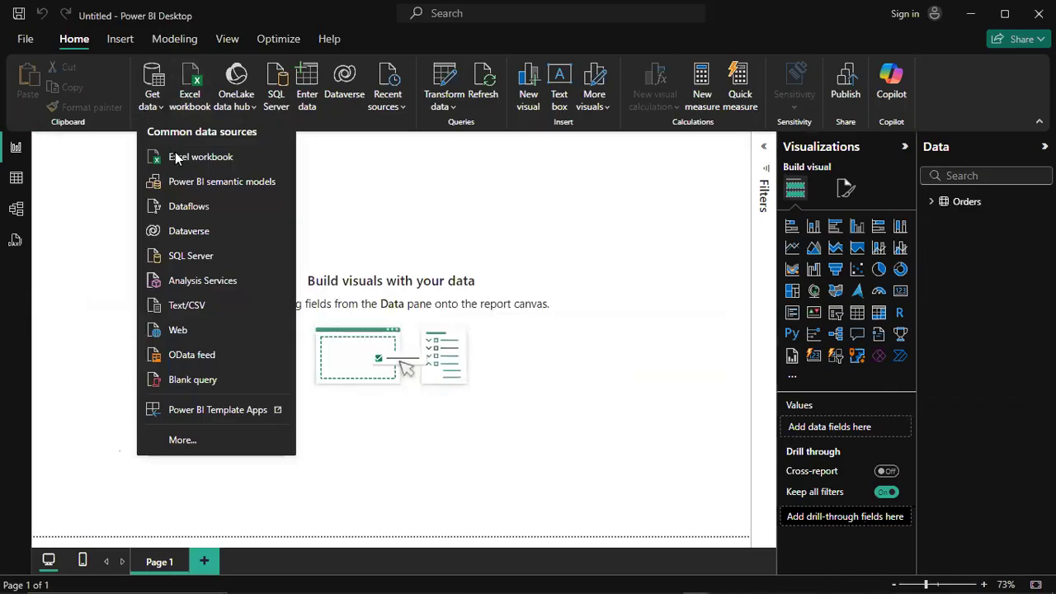
click(175, 152)
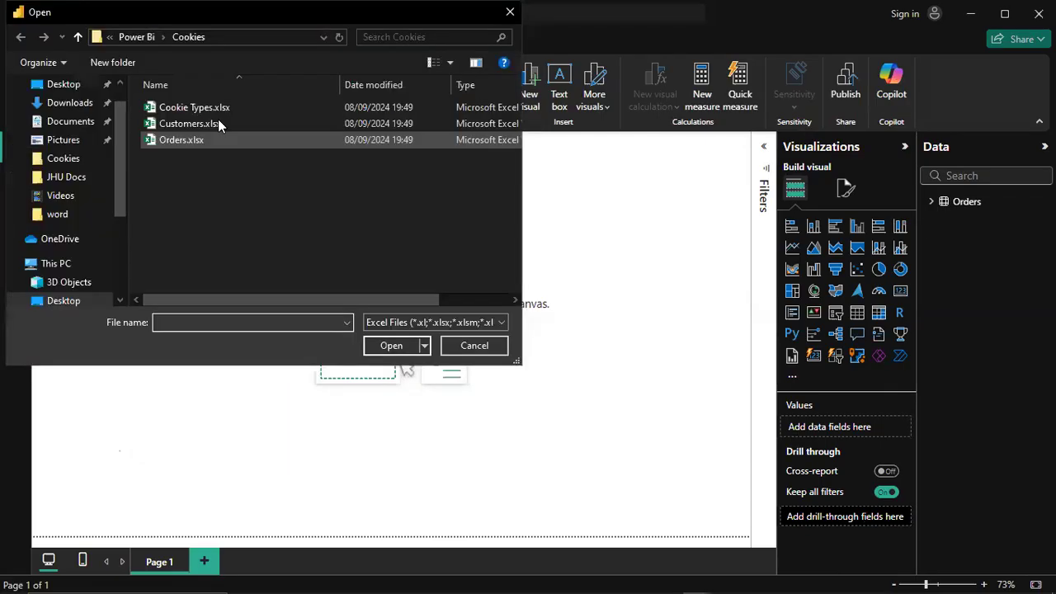
click(206, 124)
click(391, 346)
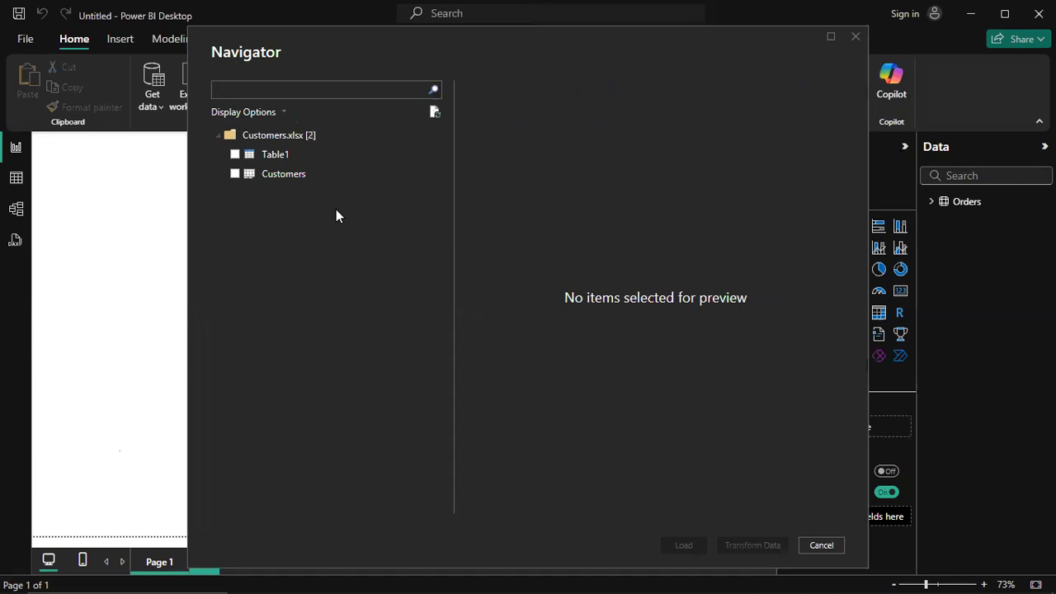
click(235, 172)
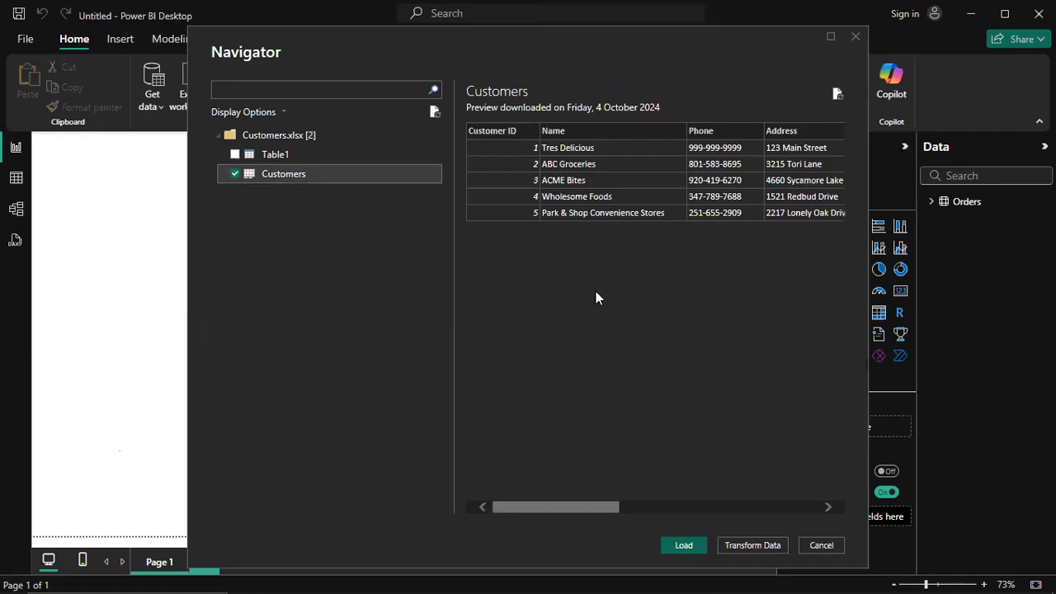
click(682, 546)
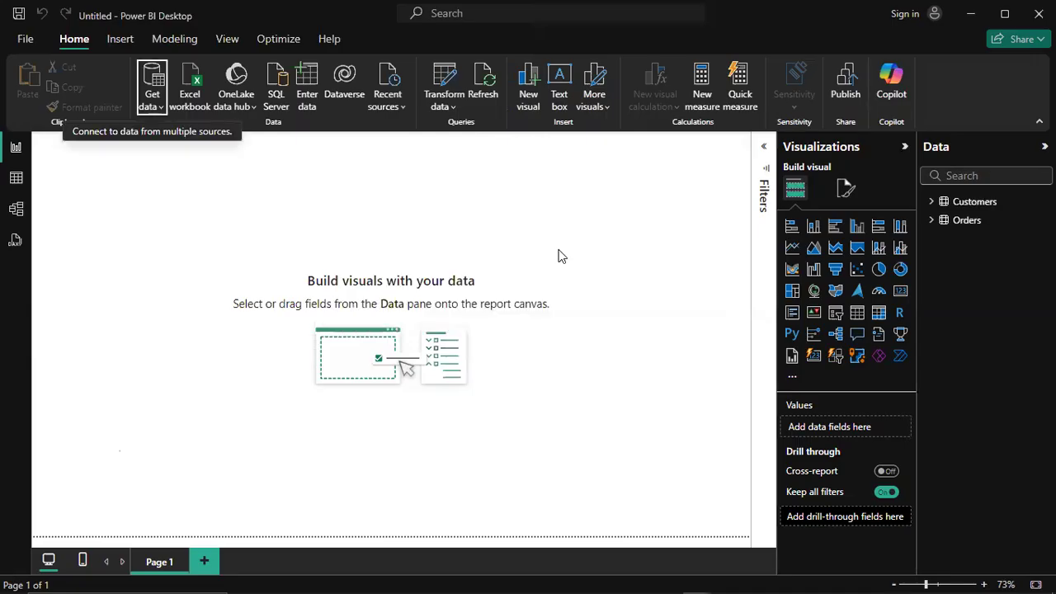
Load the Cookie Types sheet from the Cookie Types.xlsx workbook in the Cookies folder into the report
click(155, 108)
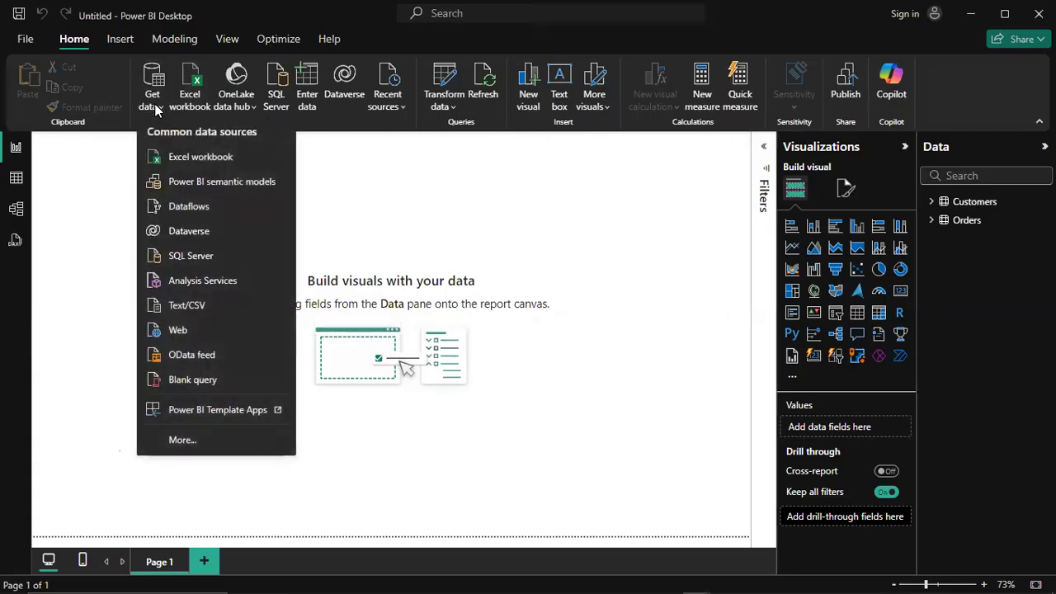
click(189, 157)
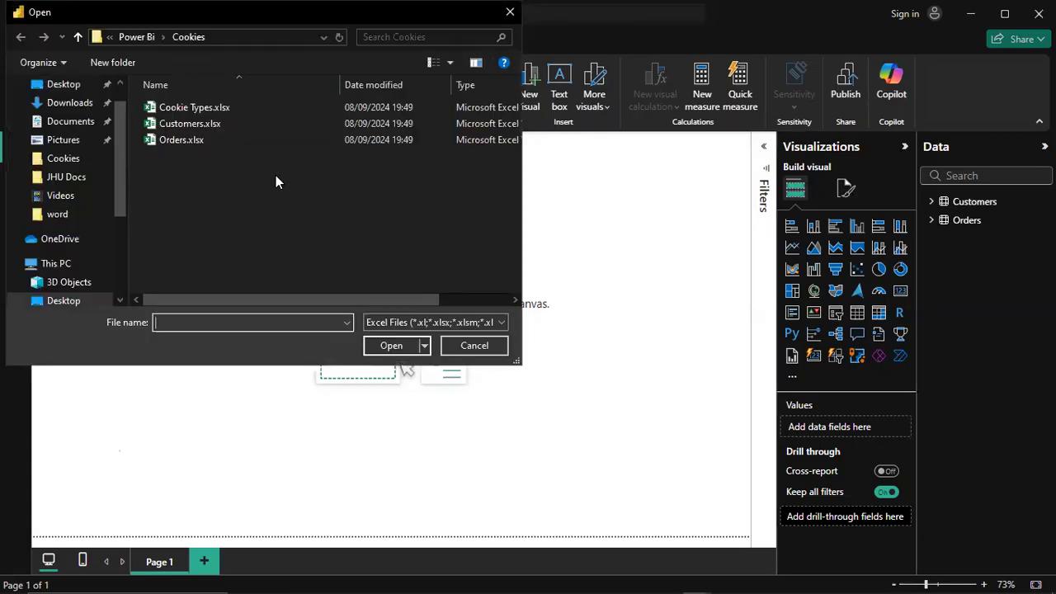
click(237, 106)
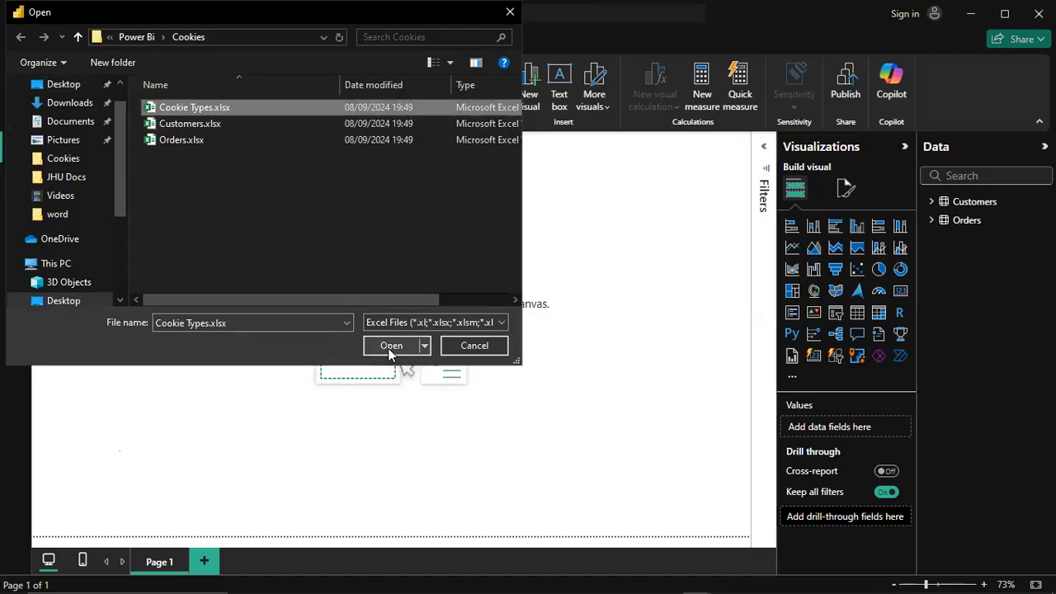
click(391, 347)
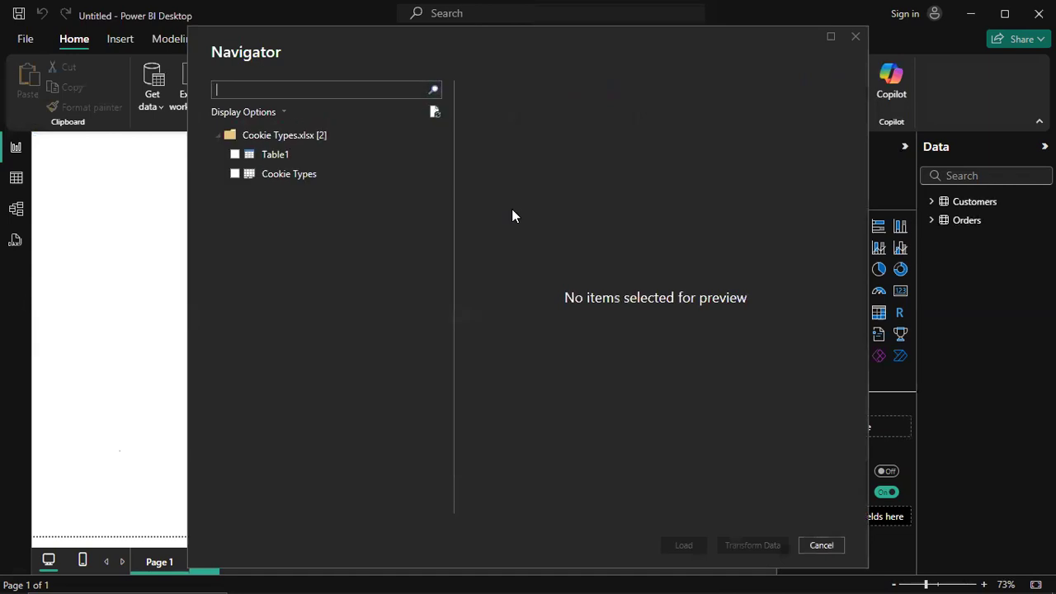
click(234, 174)
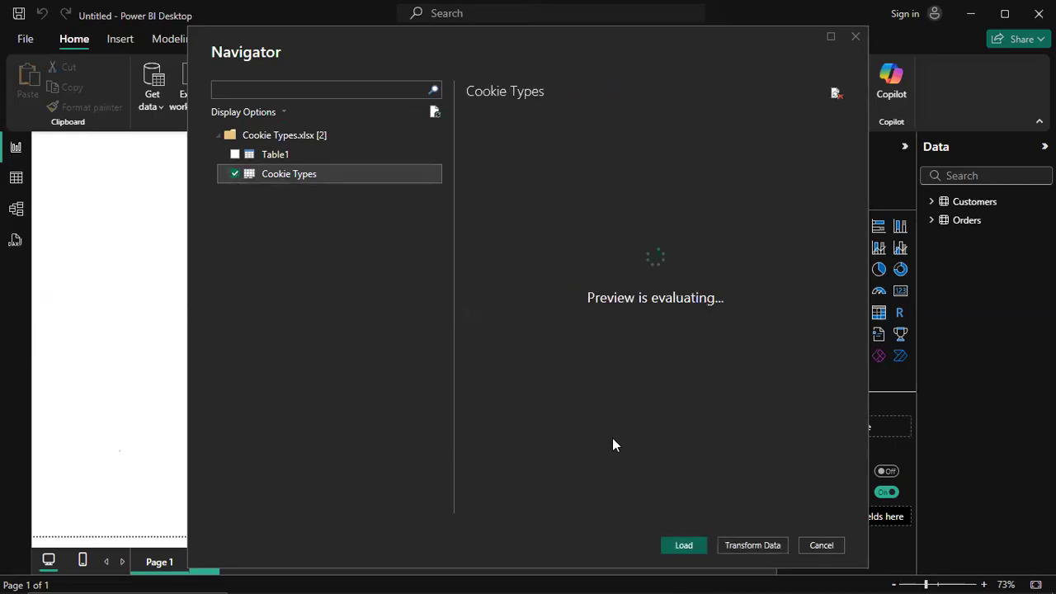
click(677, 546)
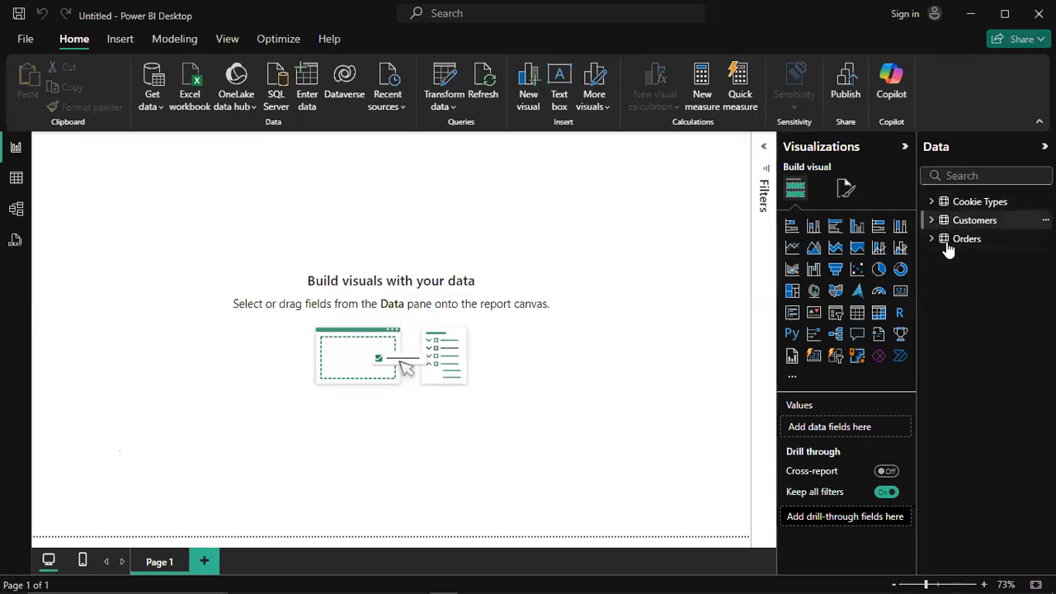
Show the data model with its properties collapsed, and spread the Orders, Customers and Cookie Types tables apart in a row
click(16, 209)
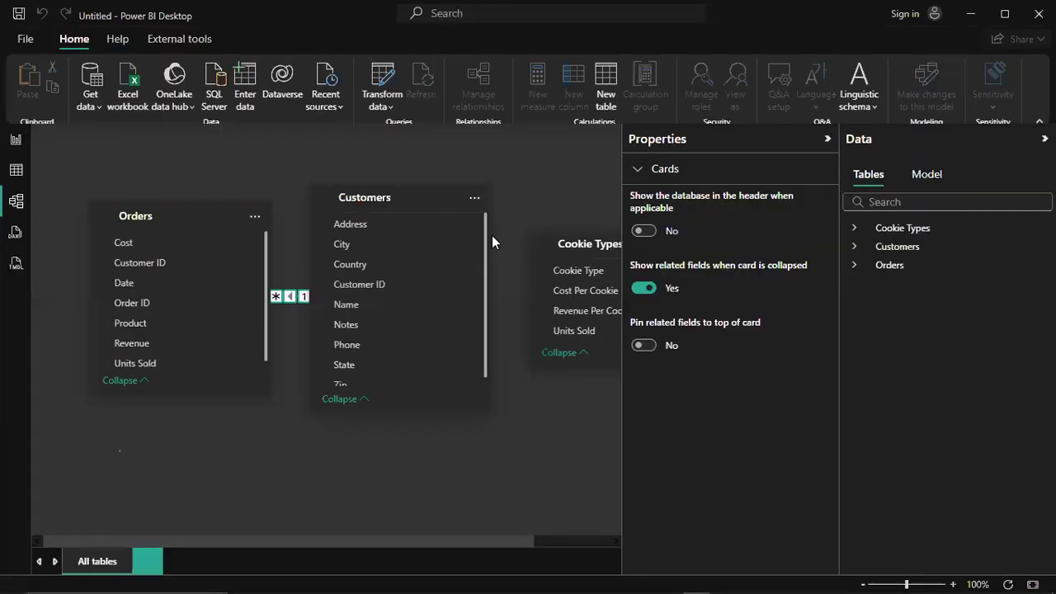
click(827, 147)
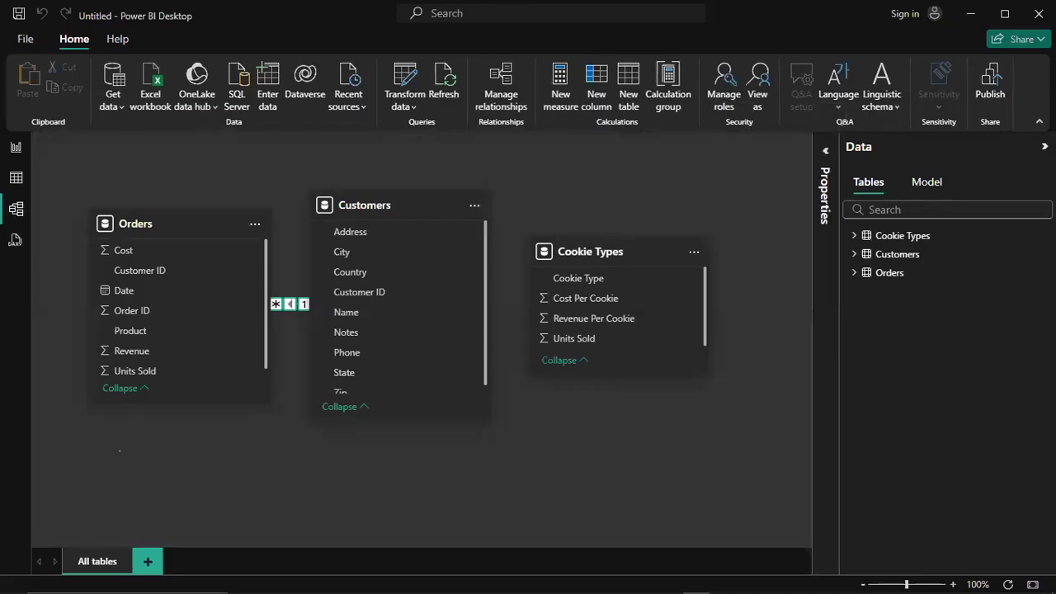
click(1044, 147)
click(1045, 149)
drag(637, 251, 696, 203)
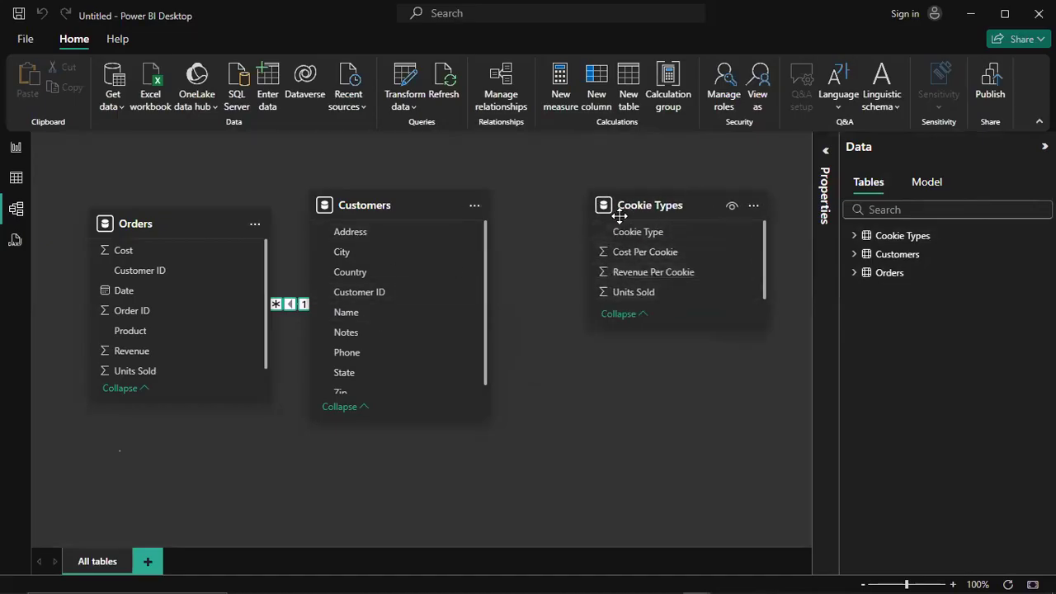
drag(394, 207, 469, 188)
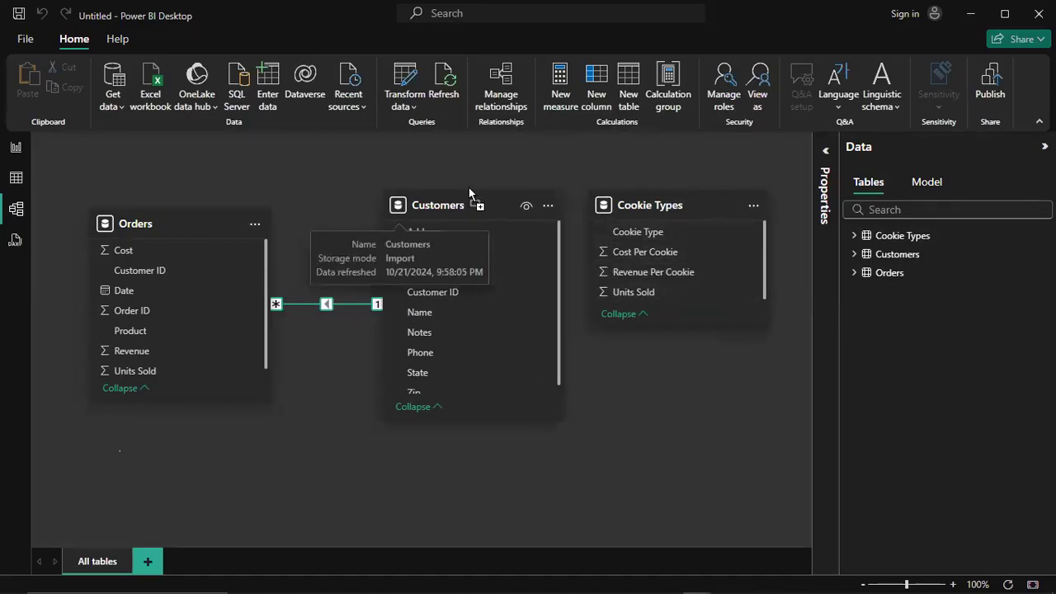
drag(177, 221, 151, 206)
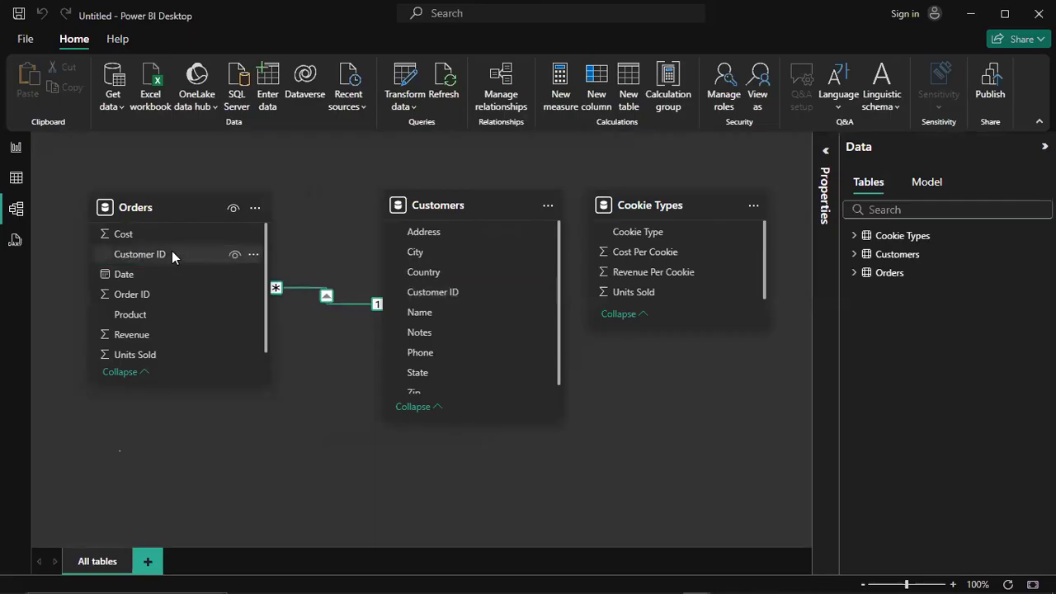
Delete the relationship between the Orders and Customers tables from the model
right_click(328, 299)
click(355, 306)
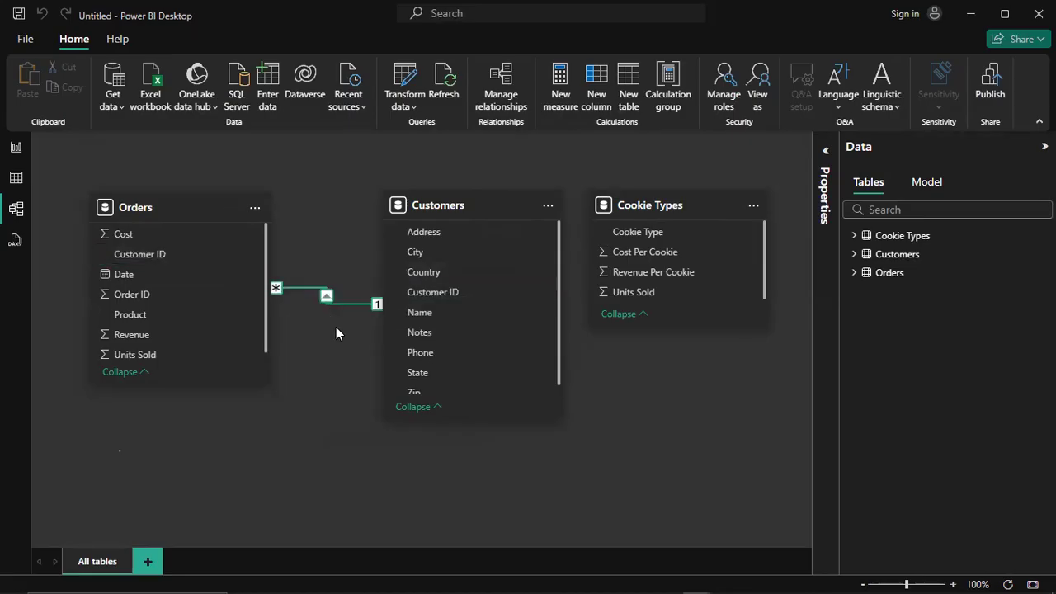
click(611, 351)
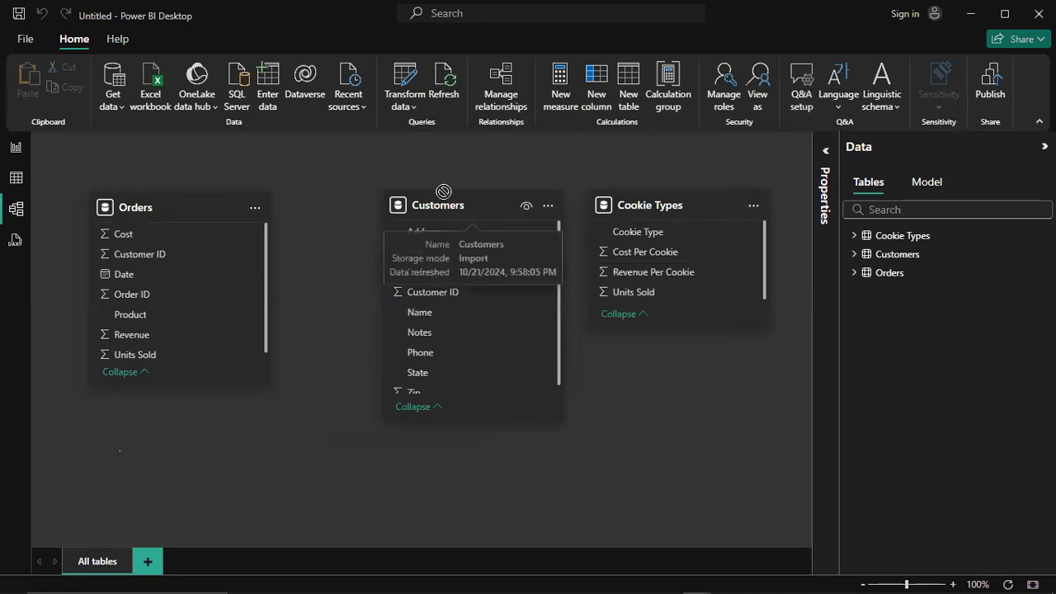
Move the Customers table card closer to Orders and lengthen both cards so all their fields fit
drag(468, 205, 429, 205)
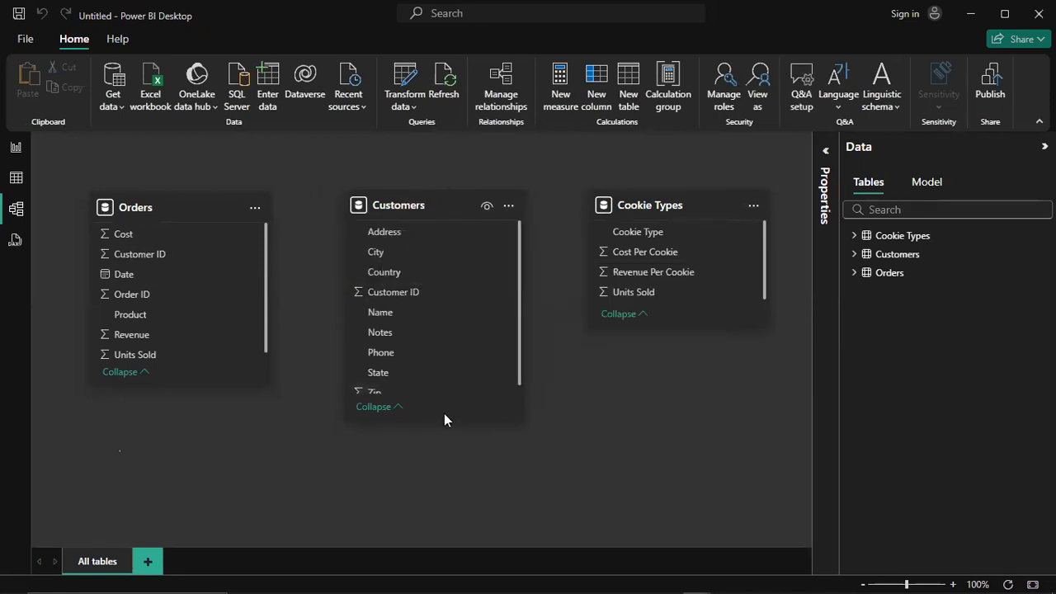
drag(438, 417, 453, 532)
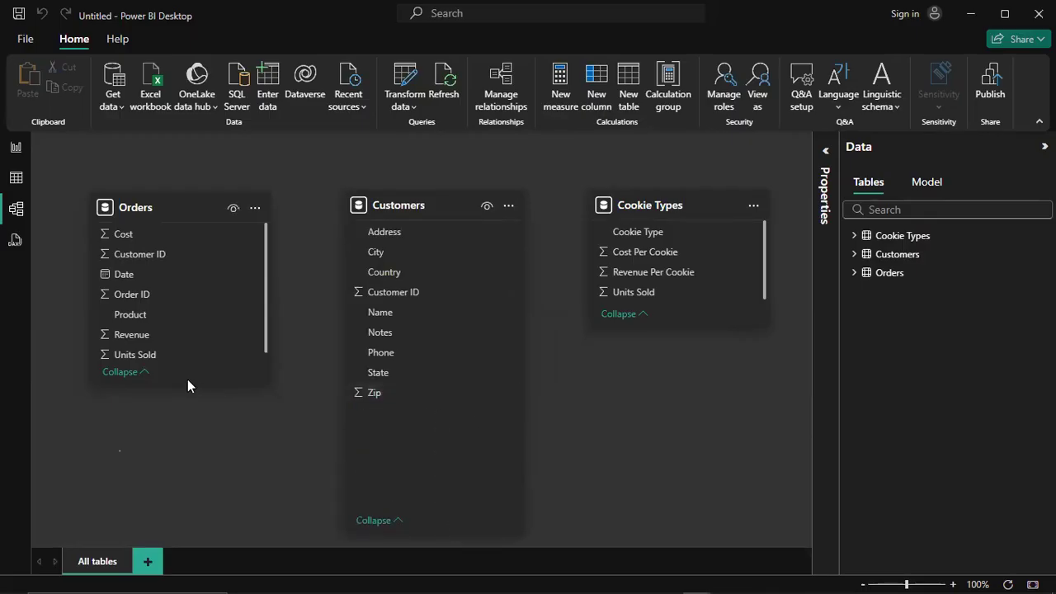
drag(186, 385, 178, 512)
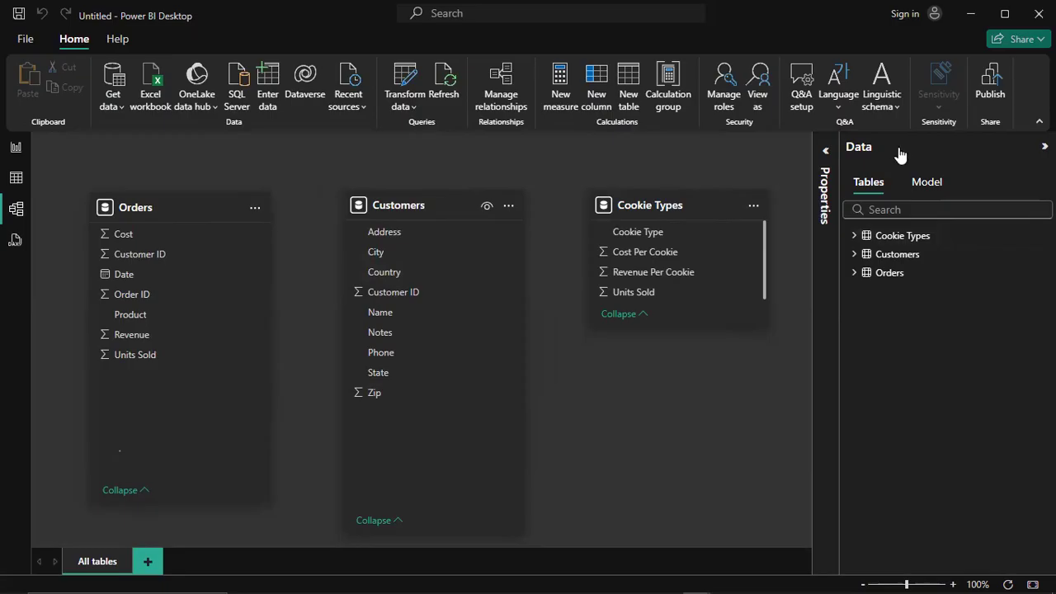
Insert a stacked column chart on the report page, move it toward the page's middle and enlarge it
click(8, 148)
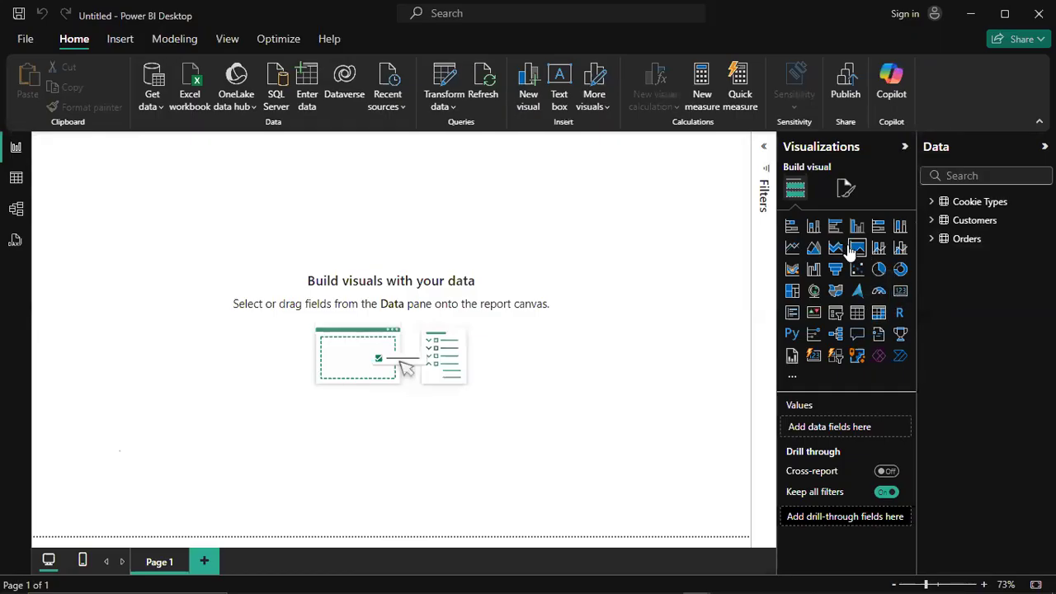
click(817, 227)
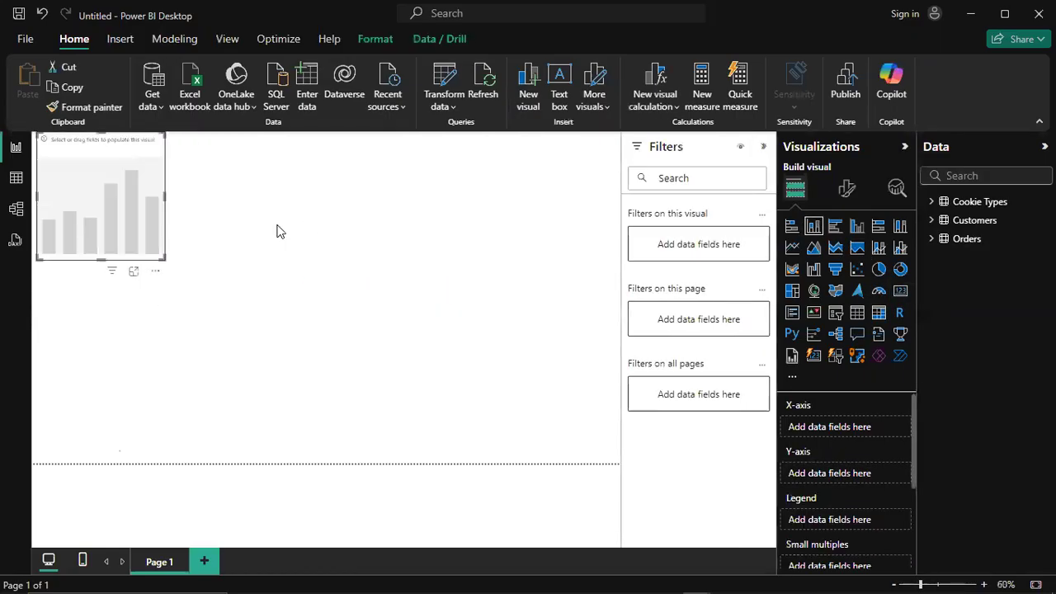
drag(132, 207, 279, 232)
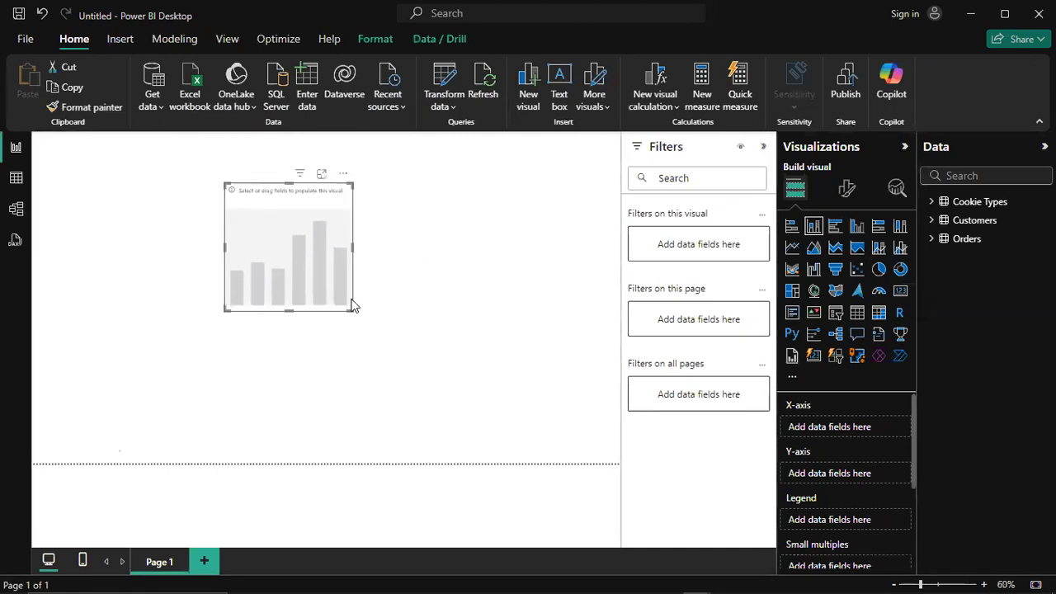
drag(358, 316, 382, 332)
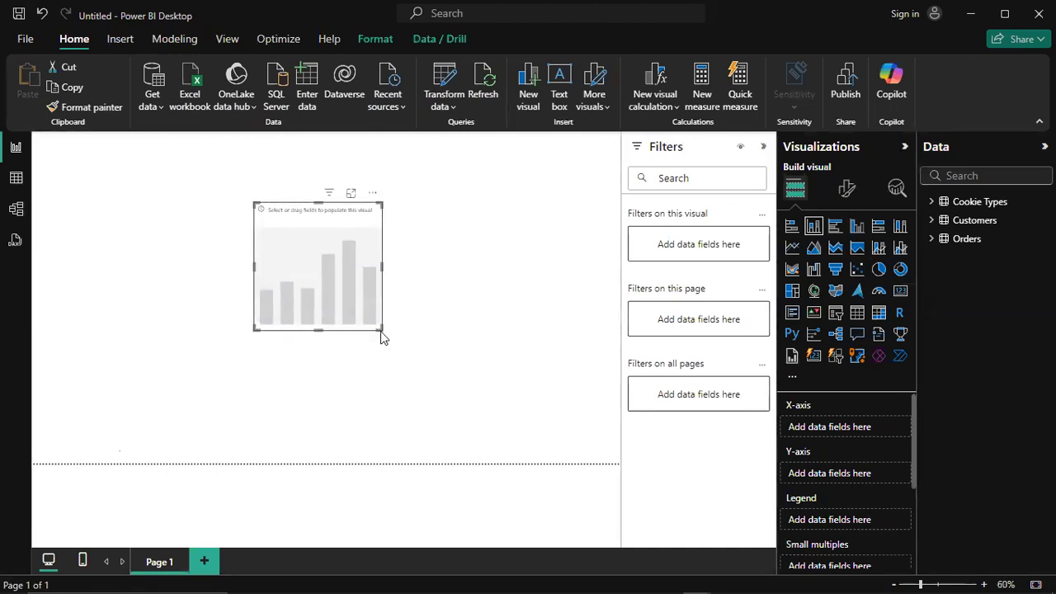
click(380, 333)
click(377, 330)
drag(377, 328, 467, 380)
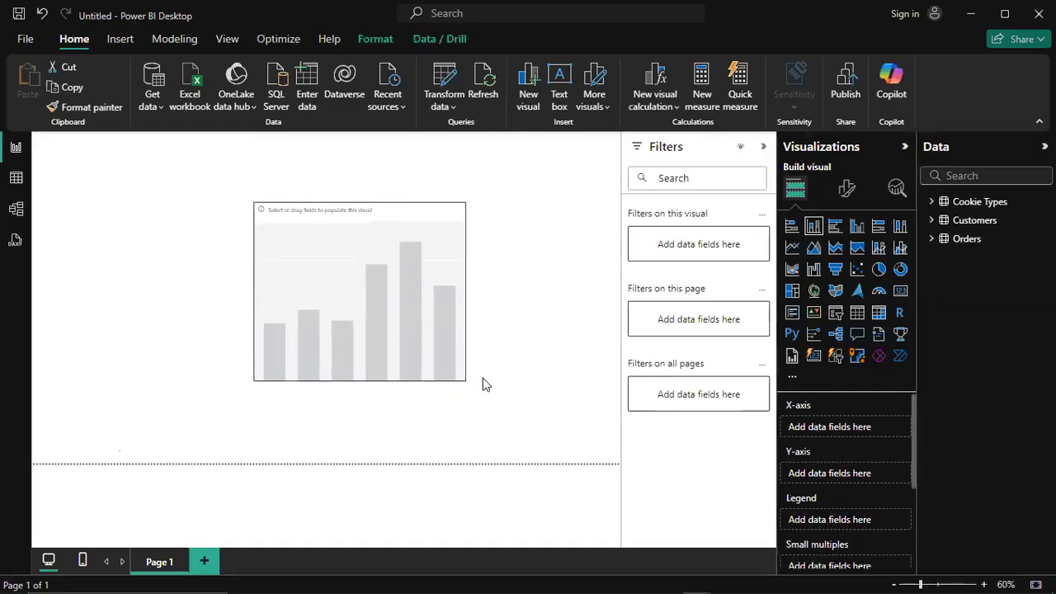
Expand the Customers and Orders fields, try Country on the chart's X-axis and remove it, shifting the chart toward the page's upper left
click(941, 220)
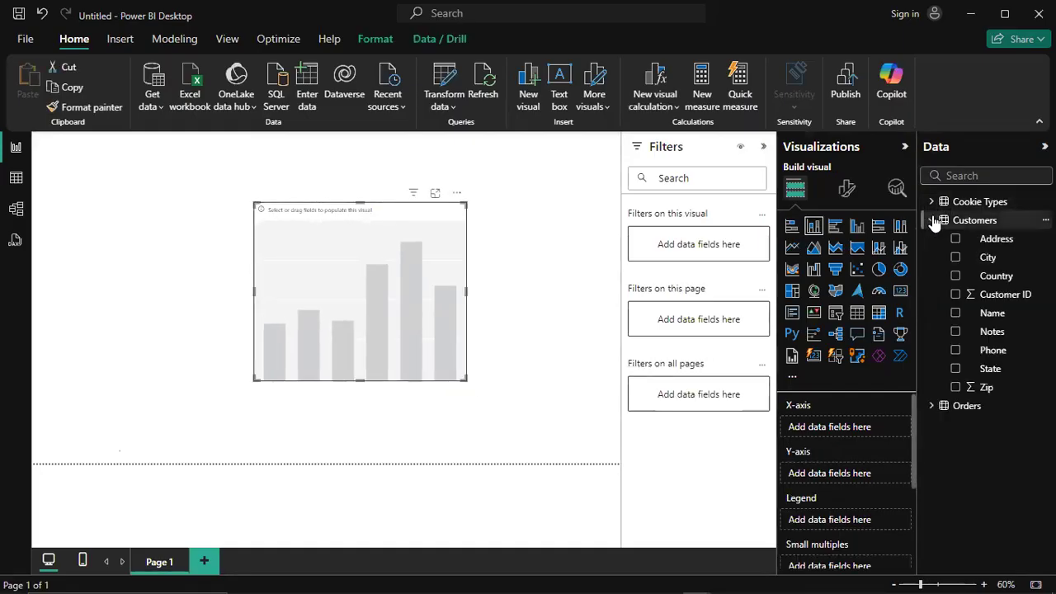
click(939, 406)
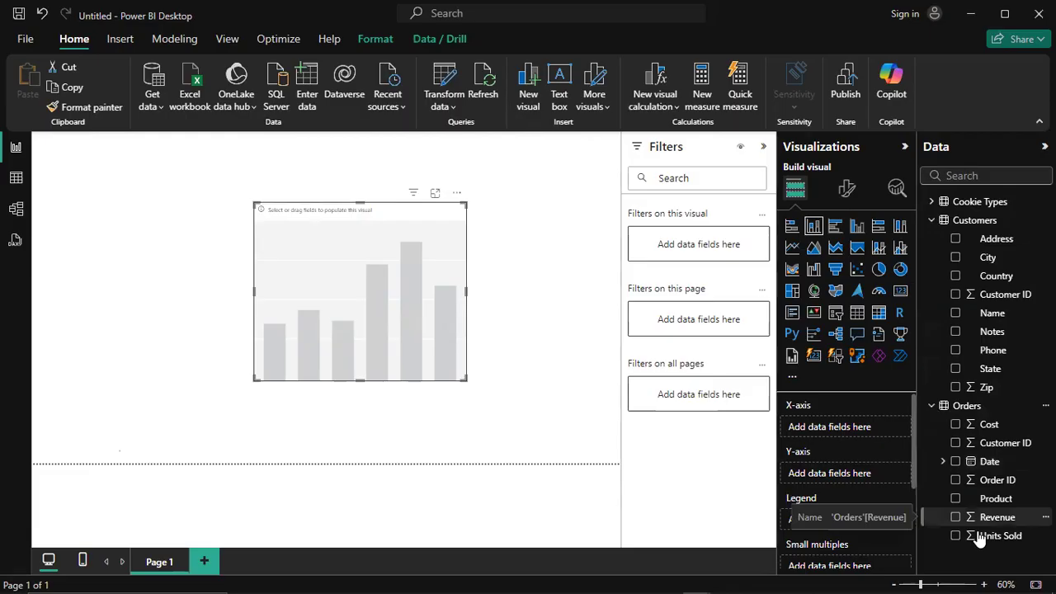
click(956, 276)
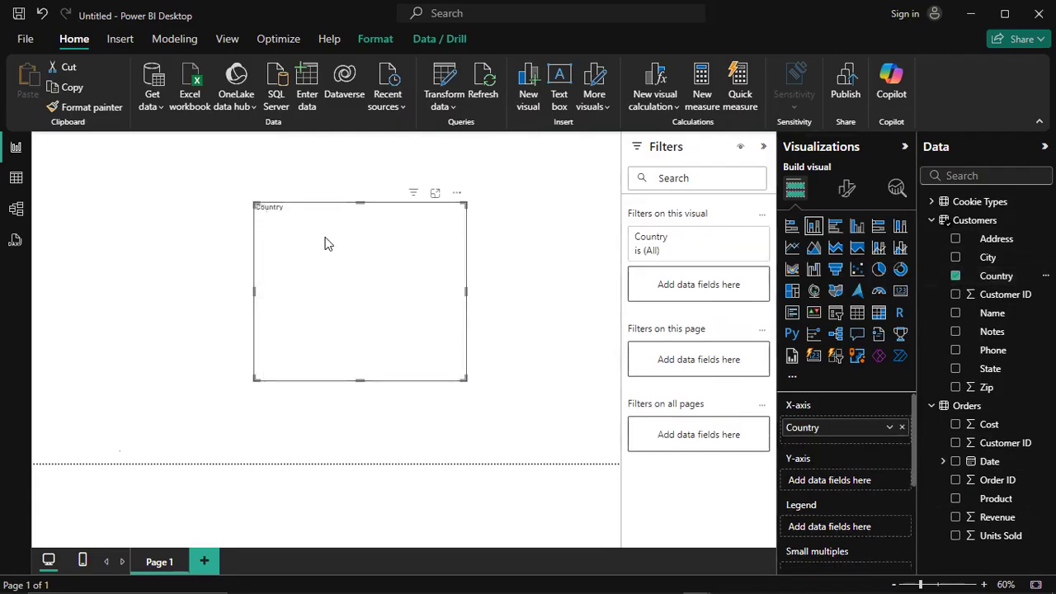
drag(393, 263, 321, 234)
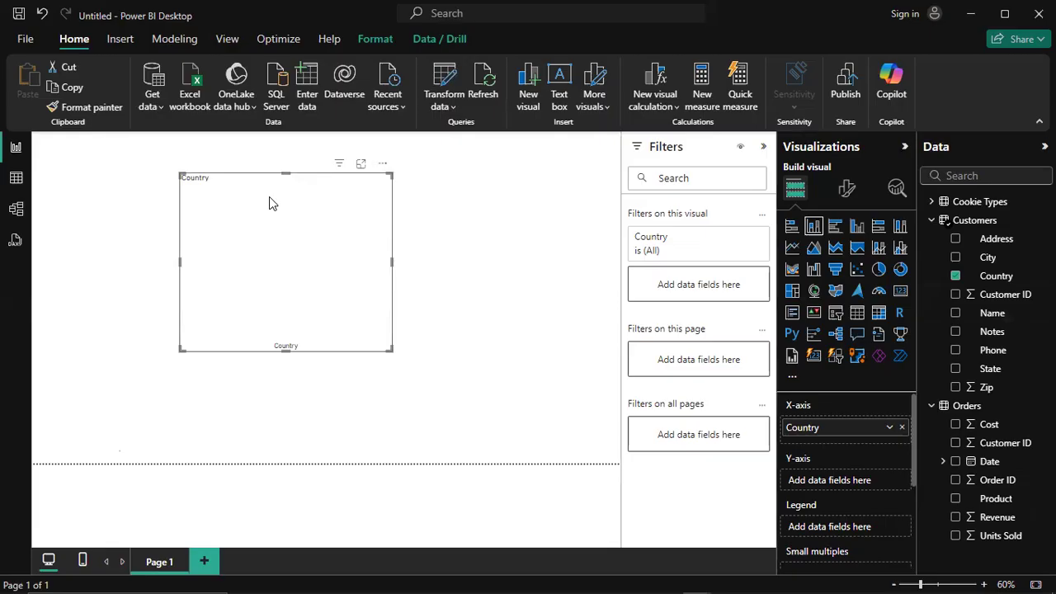
click(956, 277)
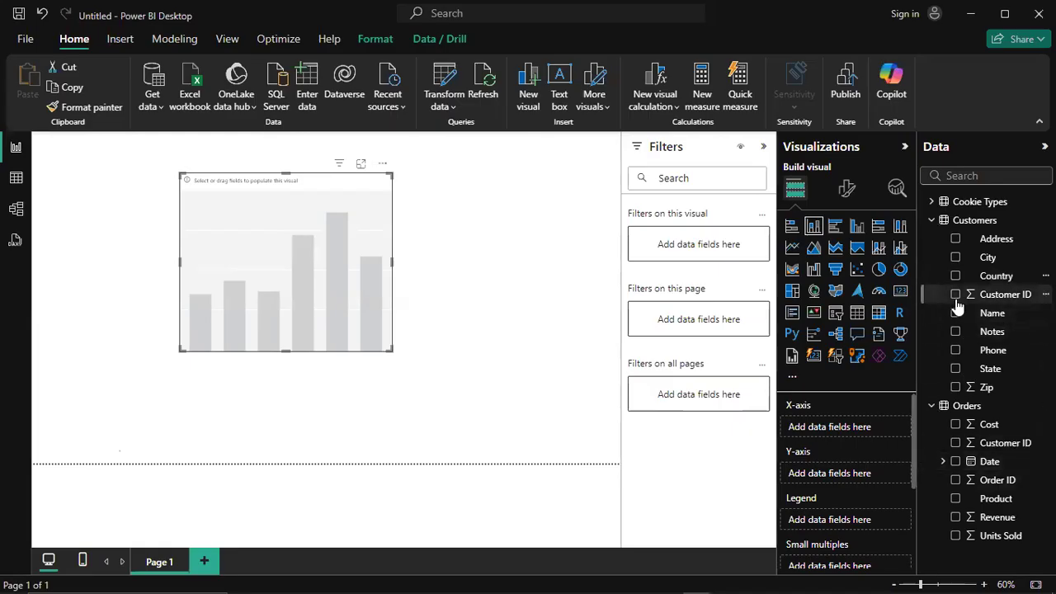
Plot the Orders table's Revenue by the Customers table's Country in the stacked column chart and enlarge the chart
click(957, 277)
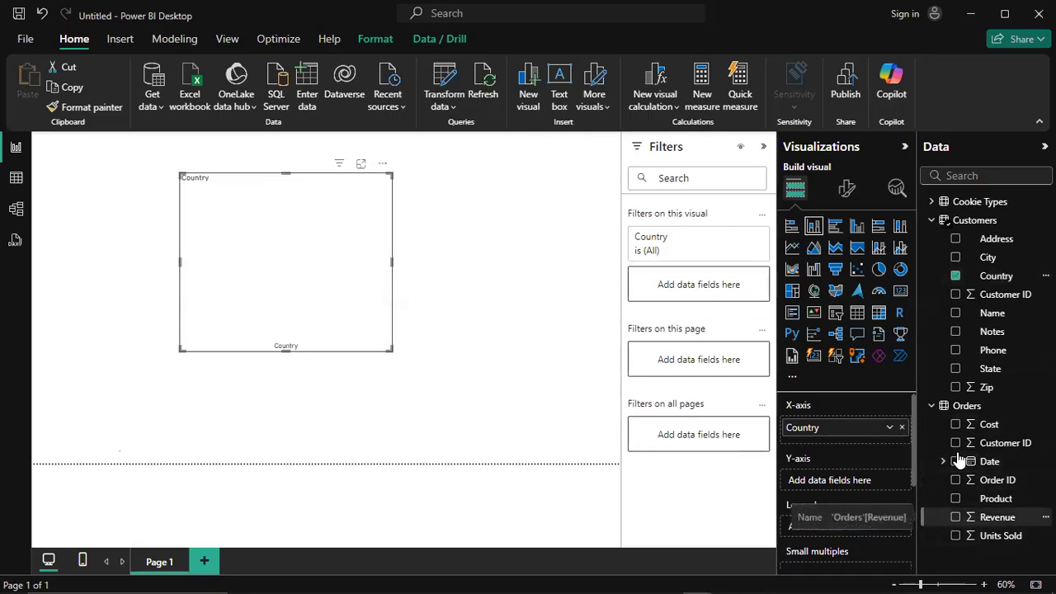
click(955, 517)
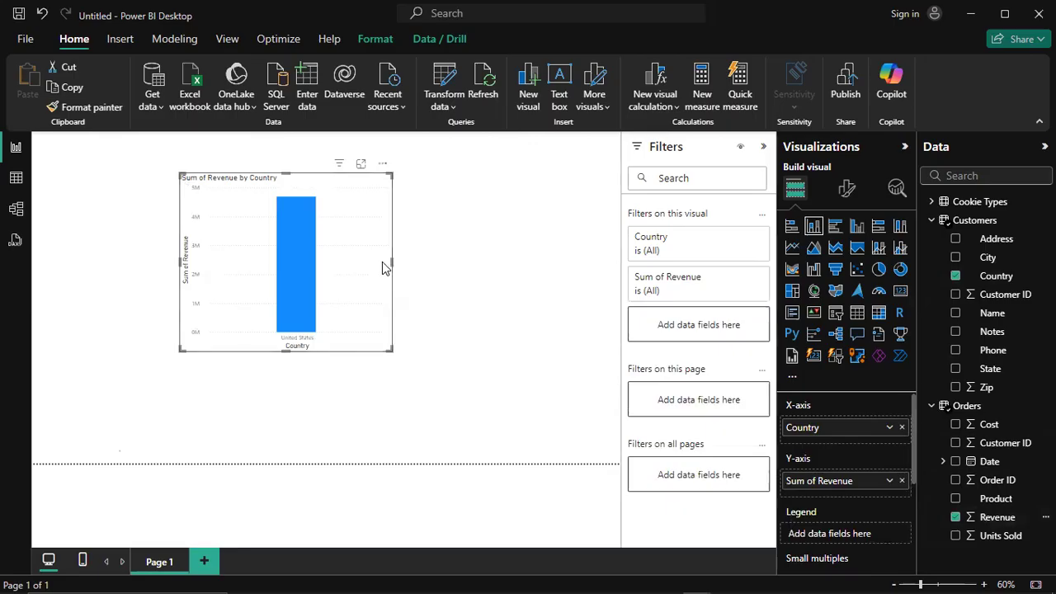
drag(391, 348, 452, 373)
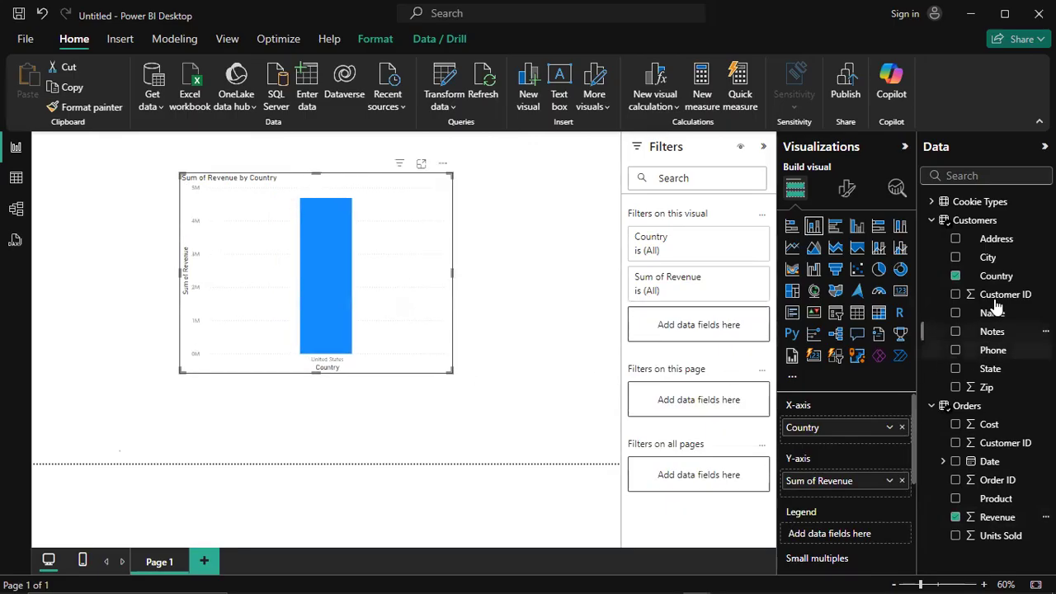
Replace Country with the Customers table's State field on the chart's X-axis and deselect the chart
click(955, 276)
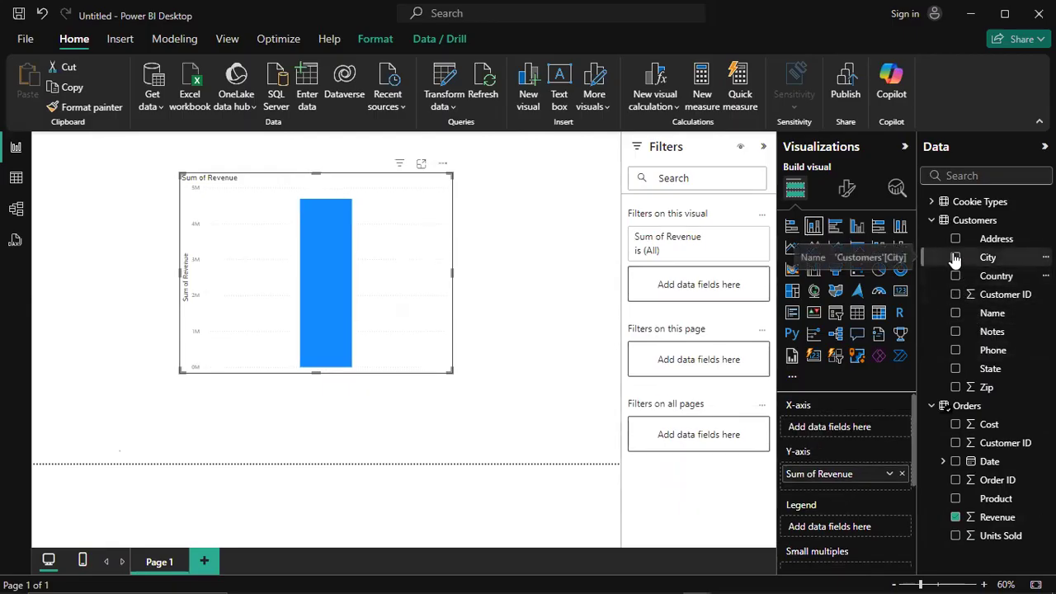
click(957, 371)
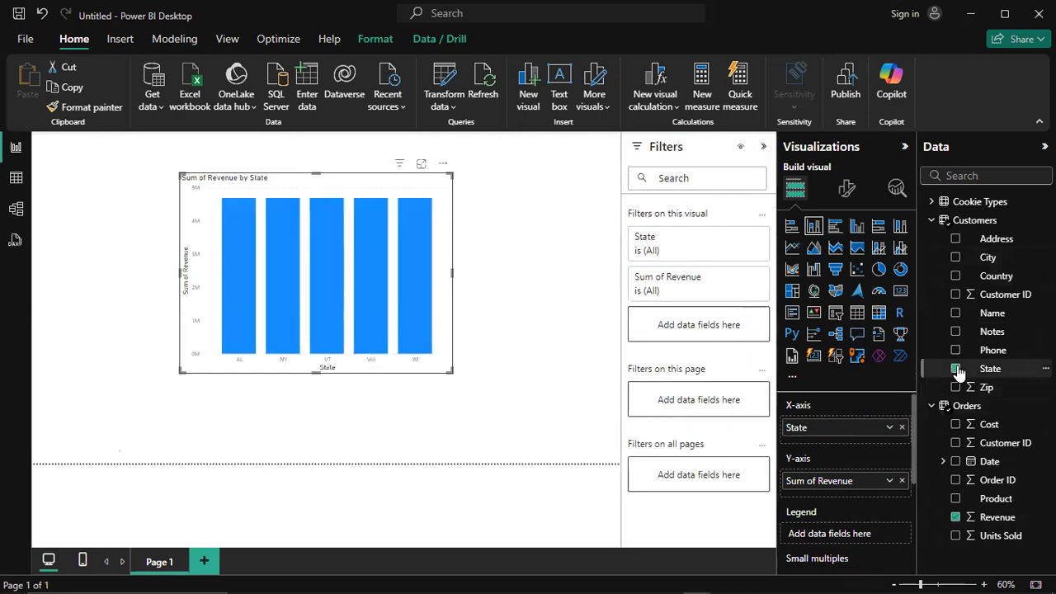
click(461, 377)
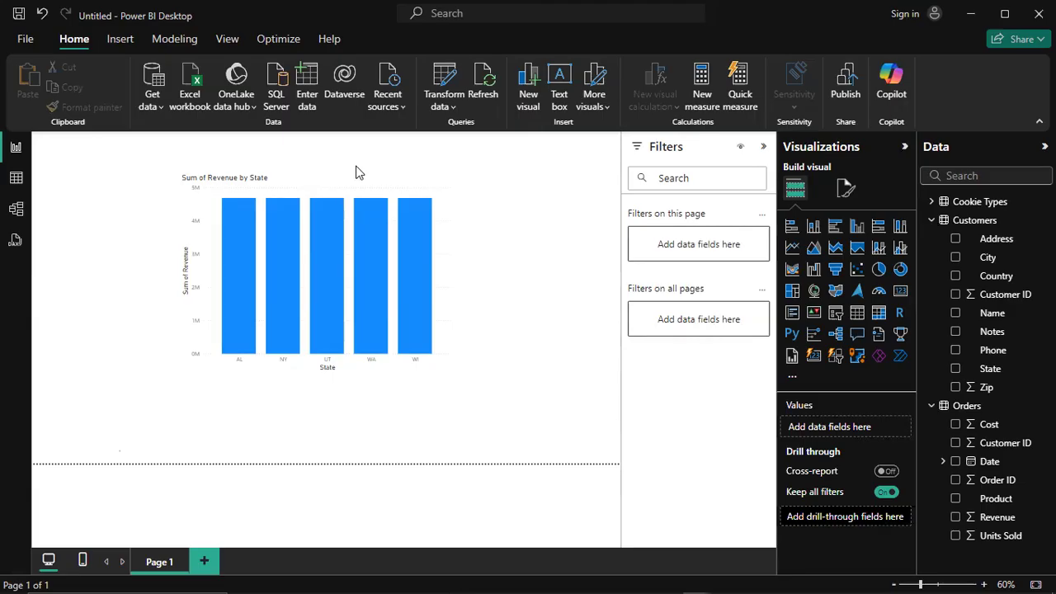
Enlarge the Sum of Revenue by State chart and shift it toward the upper part of the report page
drag(446, 180, 464, 226)
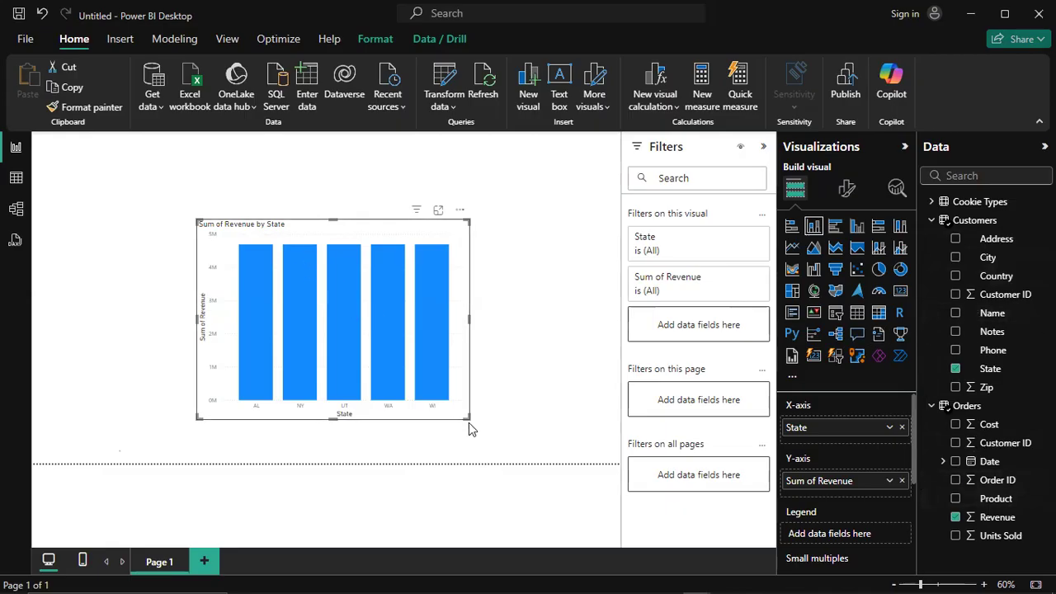
drag(465, 416, 513, 433)
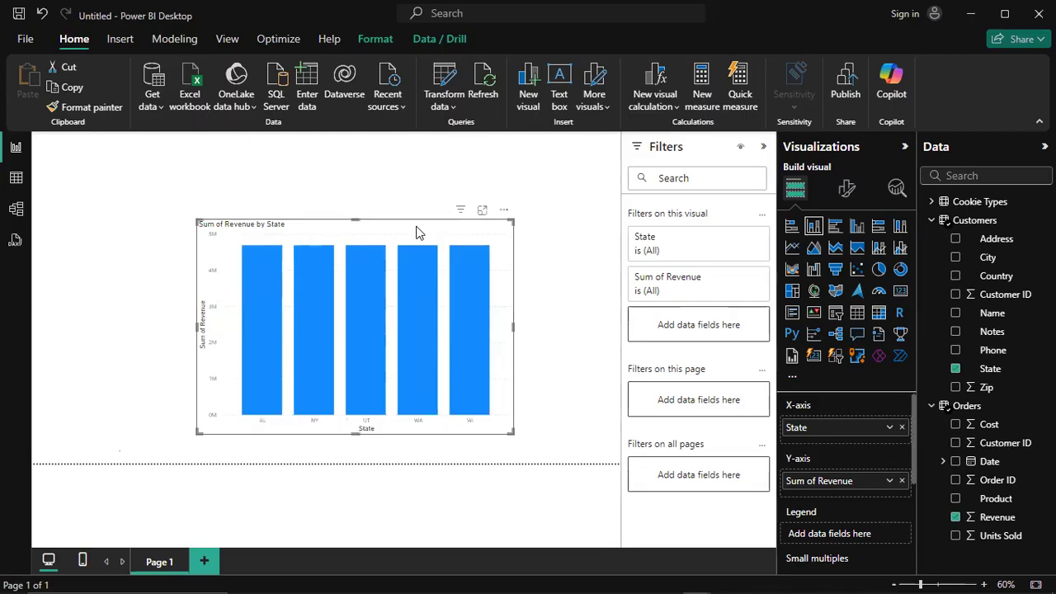
drag(417, 233, 396, 177)
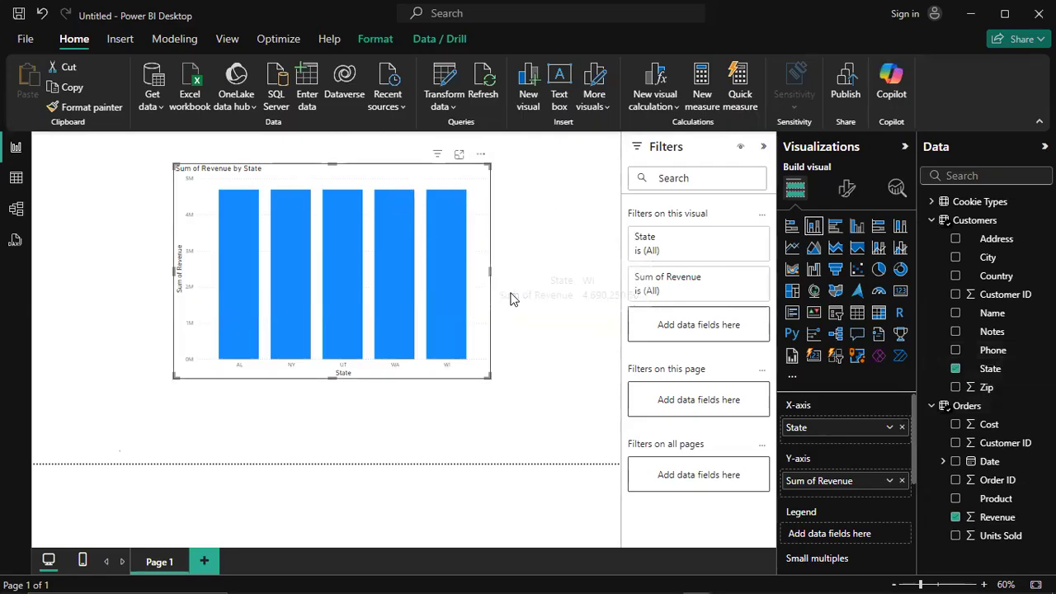
Try showing the chart as a card with Sum of Revenue and return it to a stacked column chart
click(901, 297)
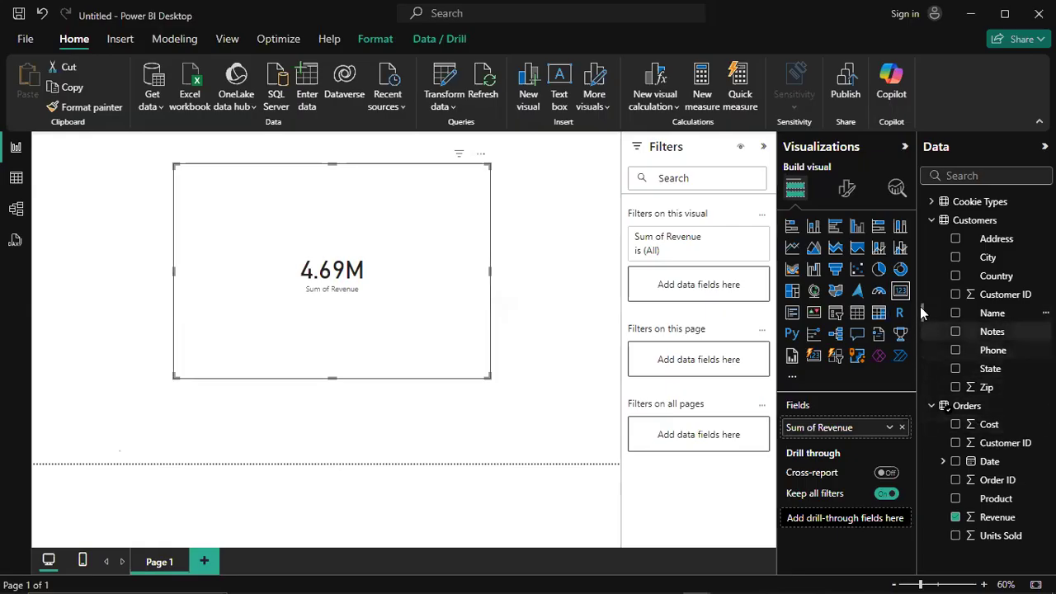
click(813, 227)
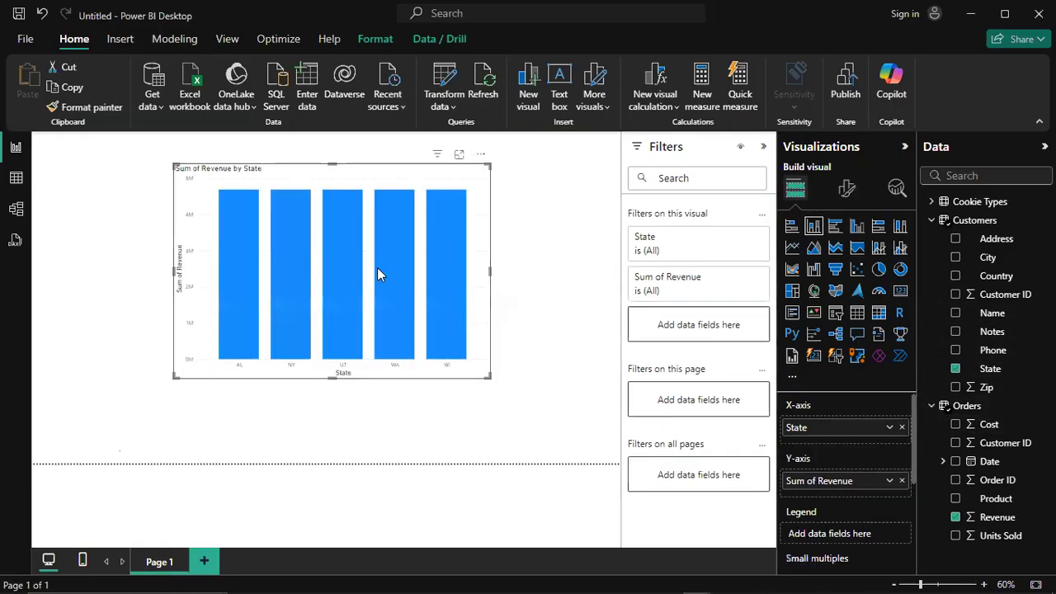
mouse_move(378, 268)
Create an active many-to-one relationship from the Orders Customer ID to the Customers Customer ID with single cross-filter direction
click(16, 210)
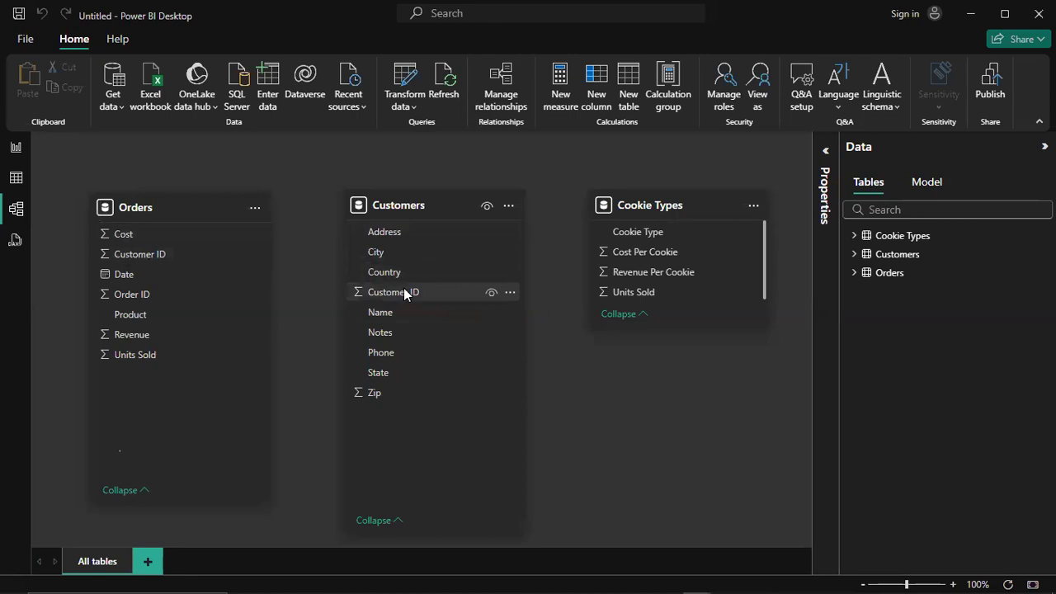
drag(148, 258, 381, 291)
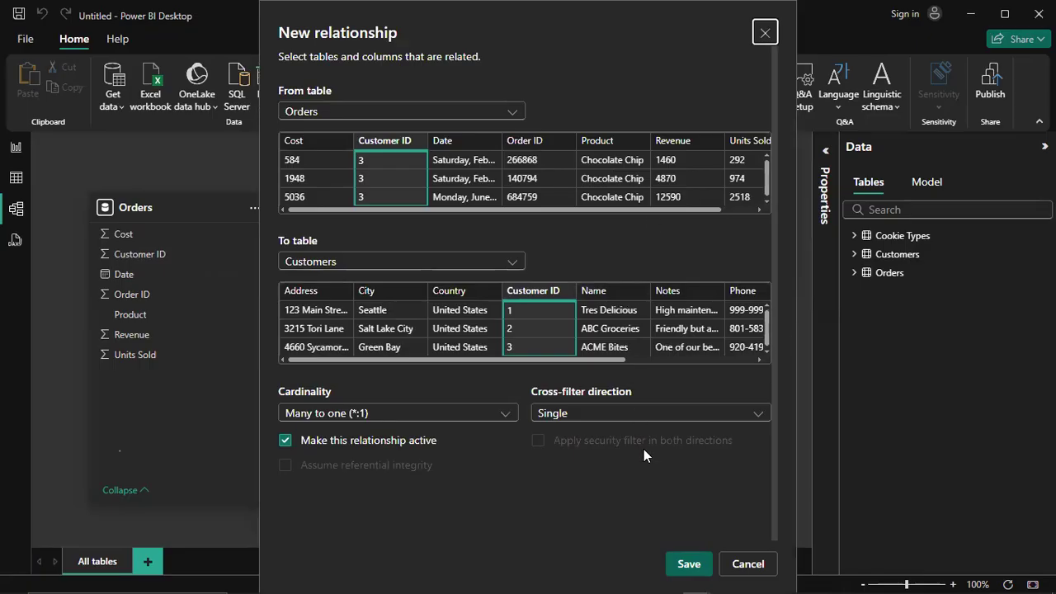
click(689, 563)
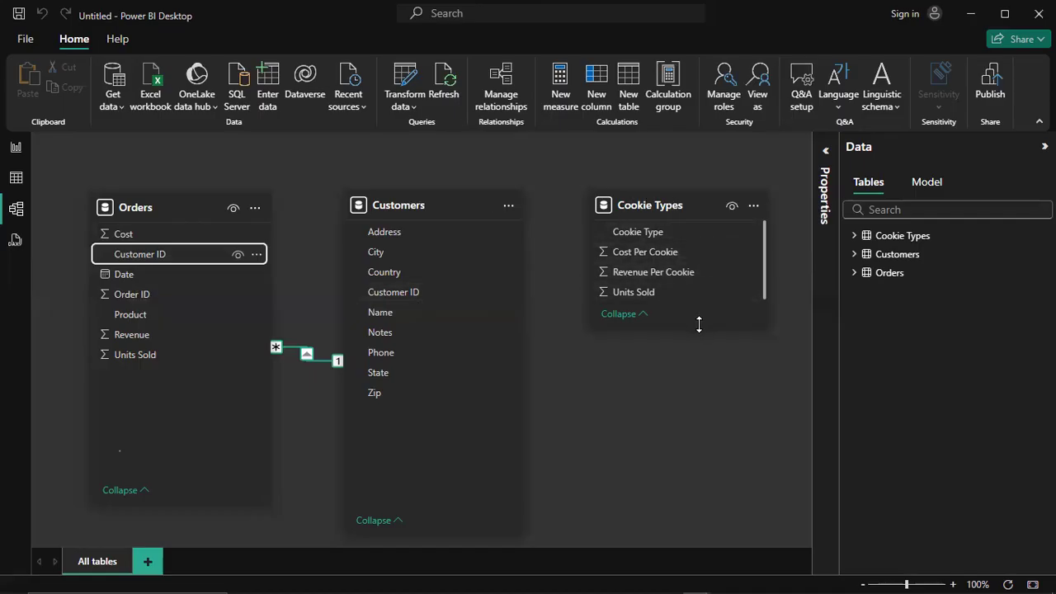
Lengthen the Cookie Types card and arrange the model diagram with Orders between Cookie Types and Customers
drag(699, 324, 702, 394)
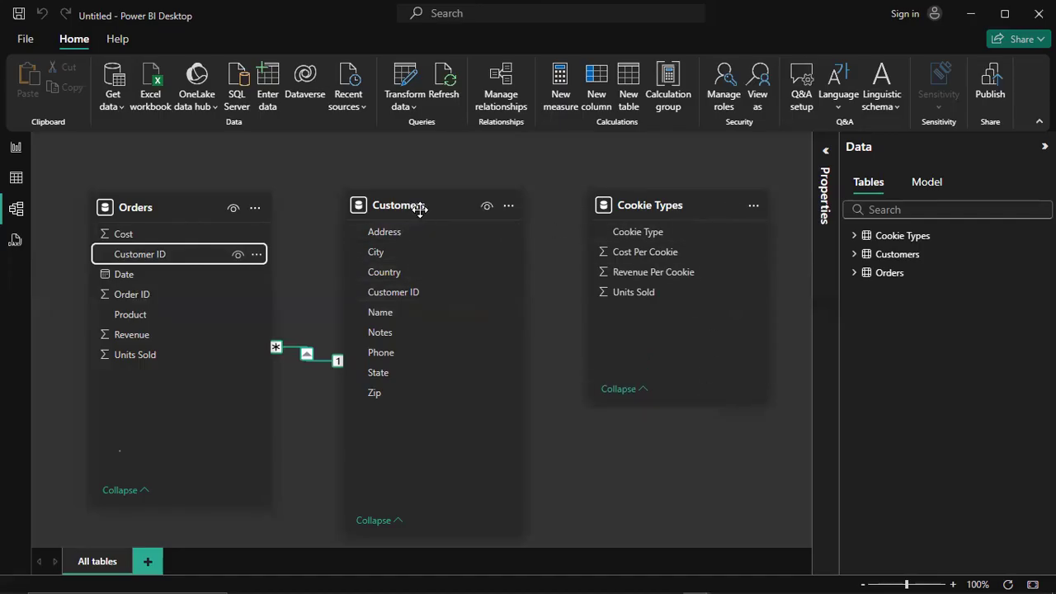
drag(430, 209, 515, 259)
drag(702, 202, 124, 200)
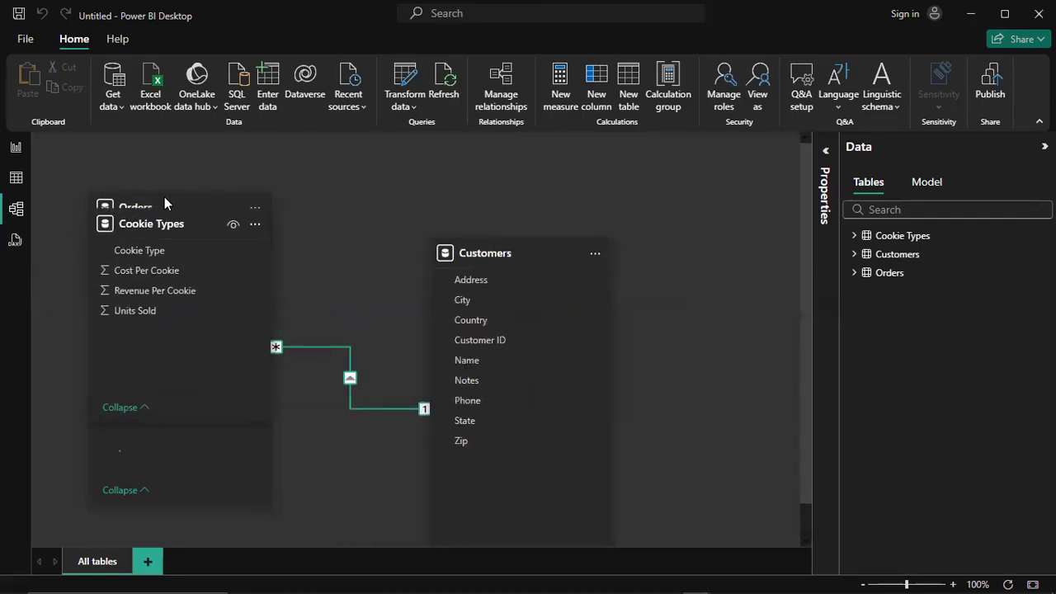
drag(187, 200, 366, 198)
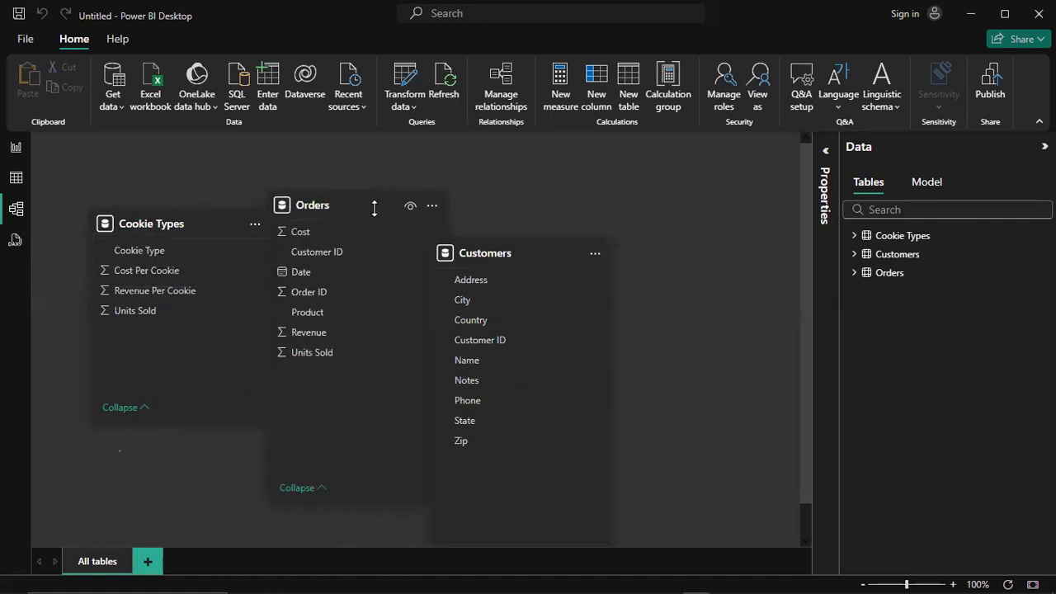
drag(550, 252, 699, 231)
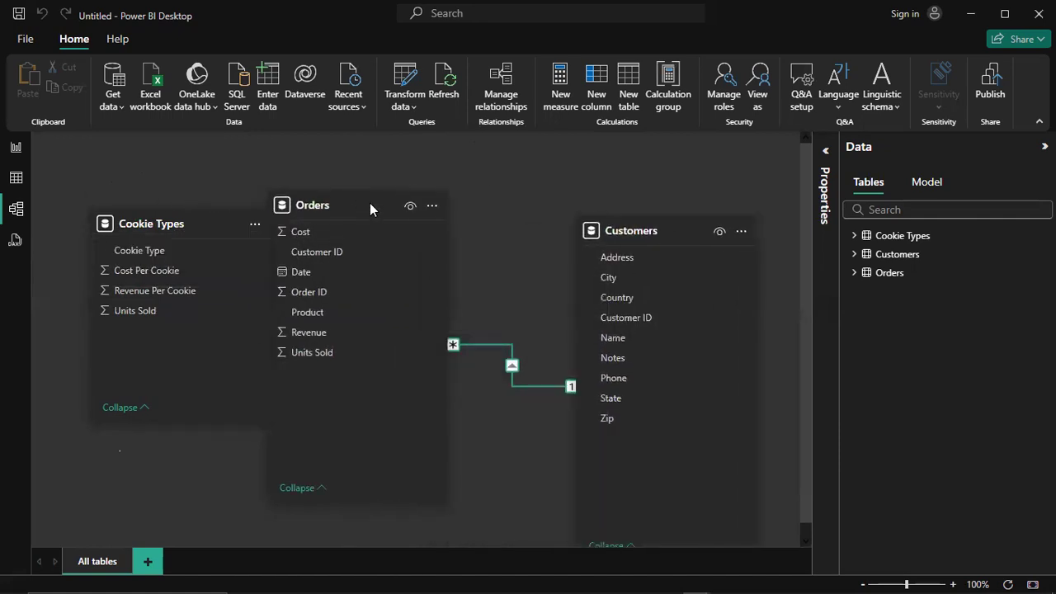
drag(370, 203, 436, 203)
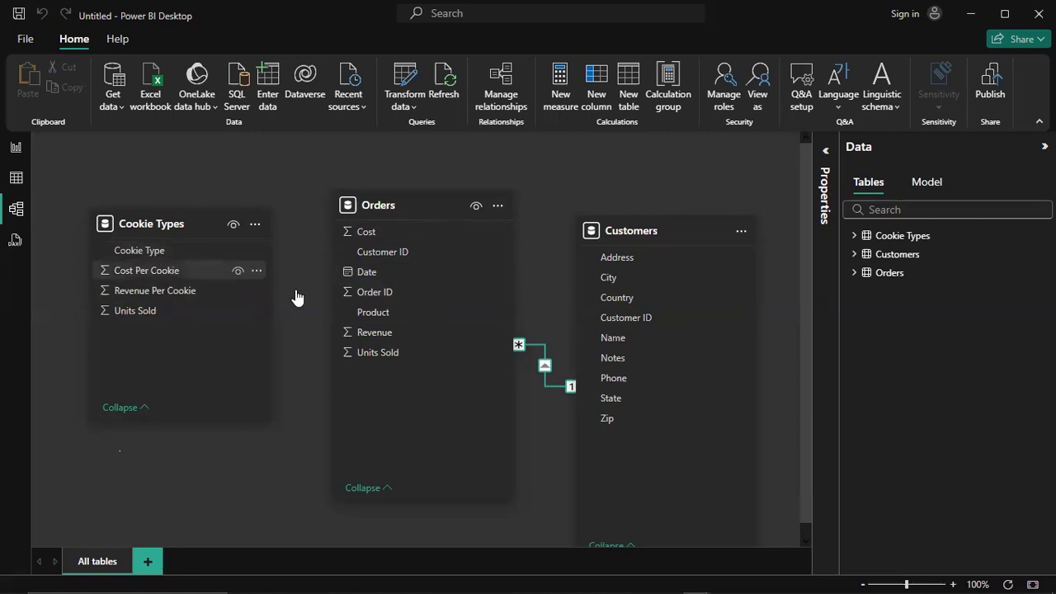
Create an active one-to-many relationship from Cookie Type in Cookie Types to Product in Orders with single cross-filter direction
drag(156, 251, 383, 319)
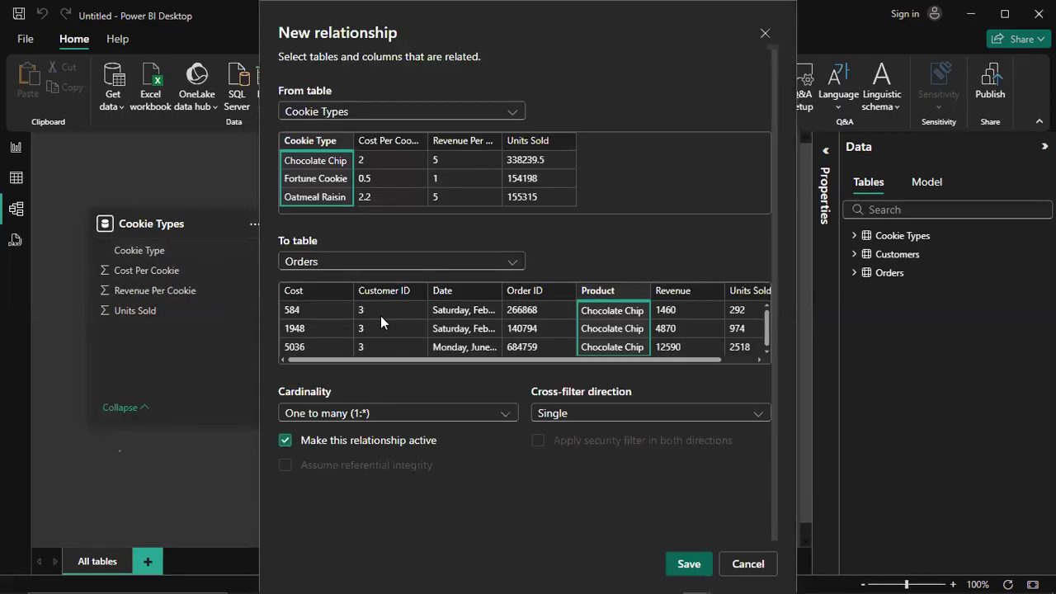
click(692, 565)
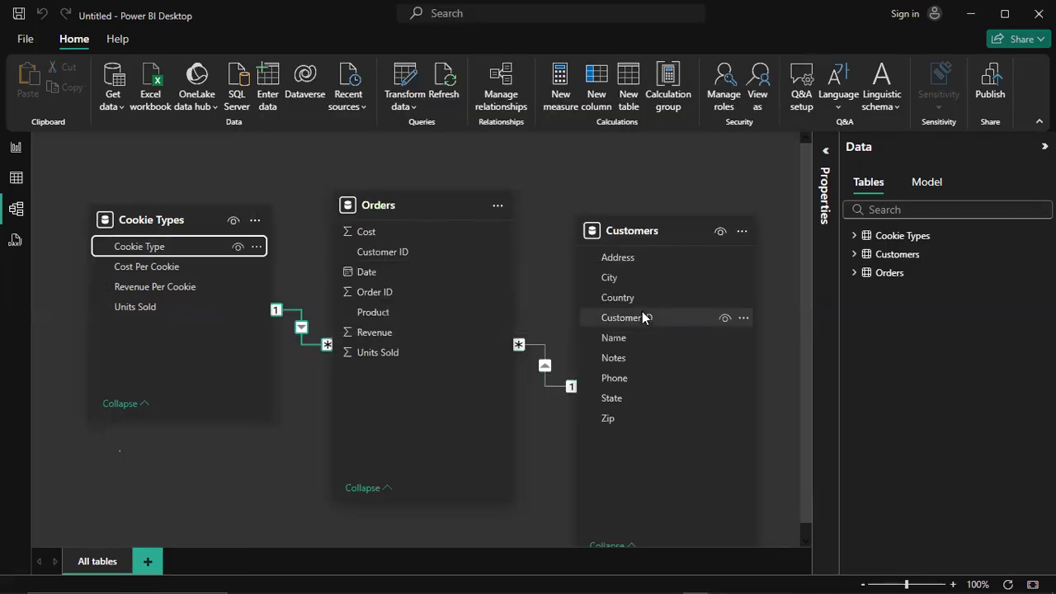
Enlarge the Sum of Revenue by State chart on the report page and inspect the revenue of each state's column
click(16, 149)
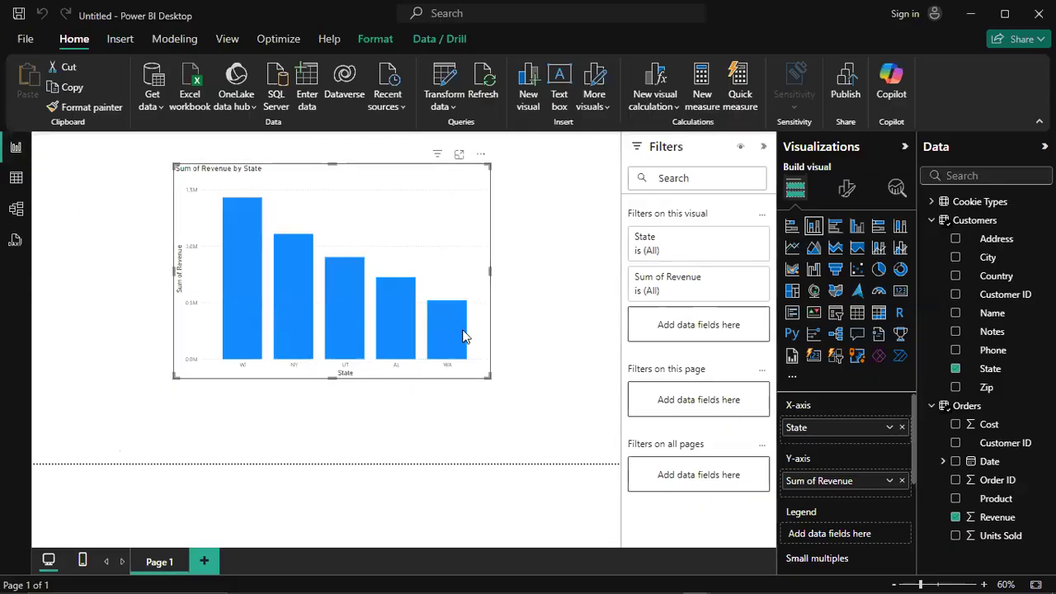
drag(487, 376, 559, 416)
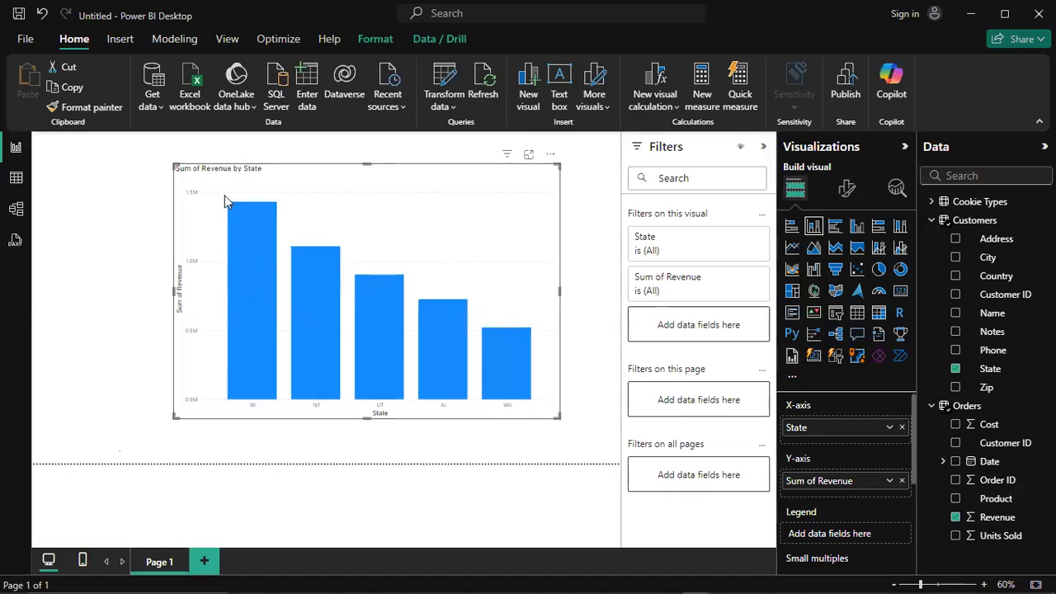
mouse_move(240, 224)
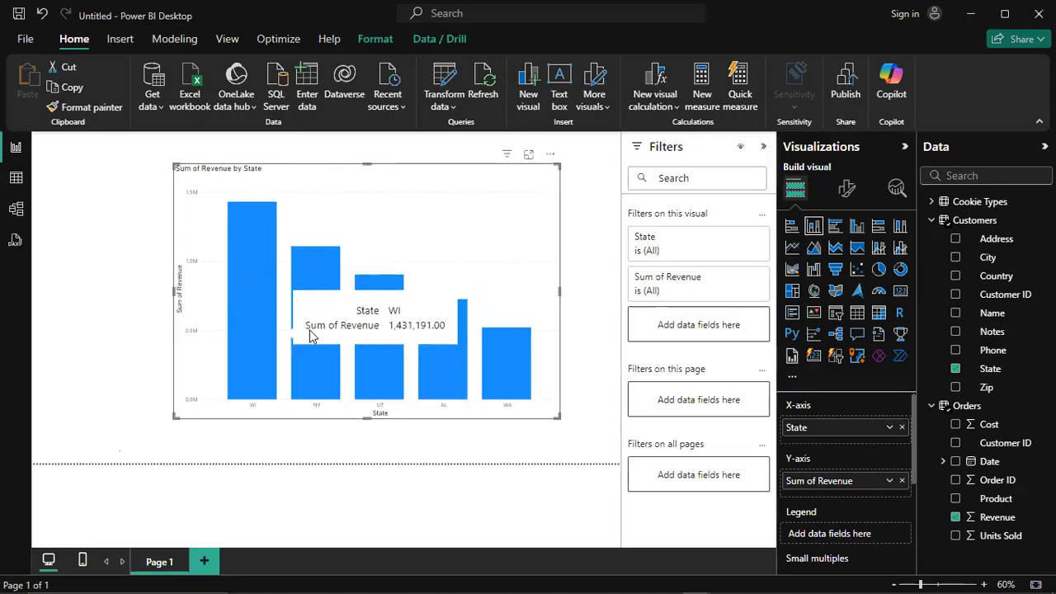
mouse_move(312, 281)
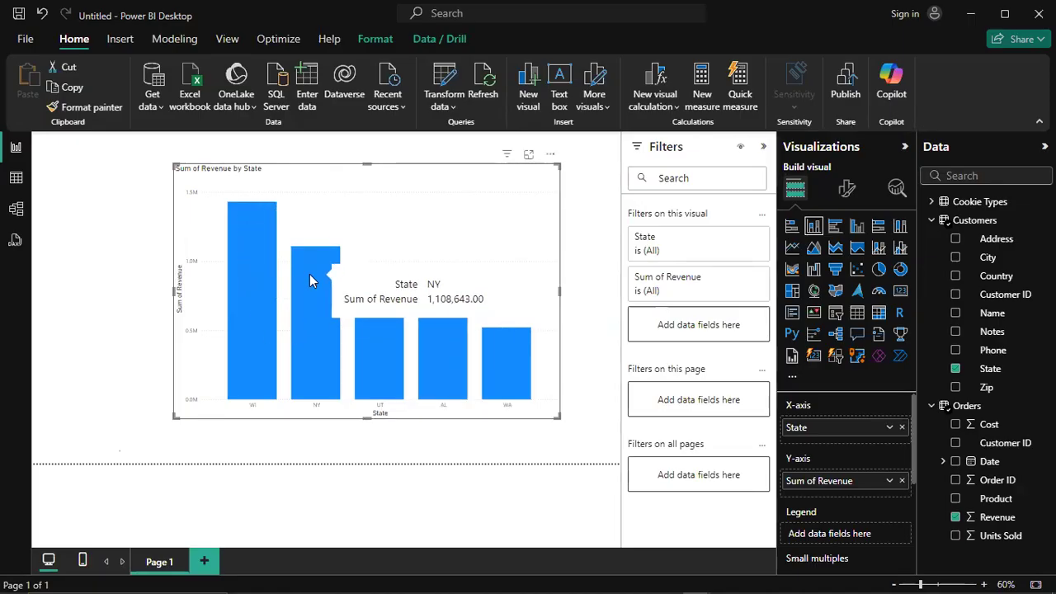
mouse_move(373, 321)
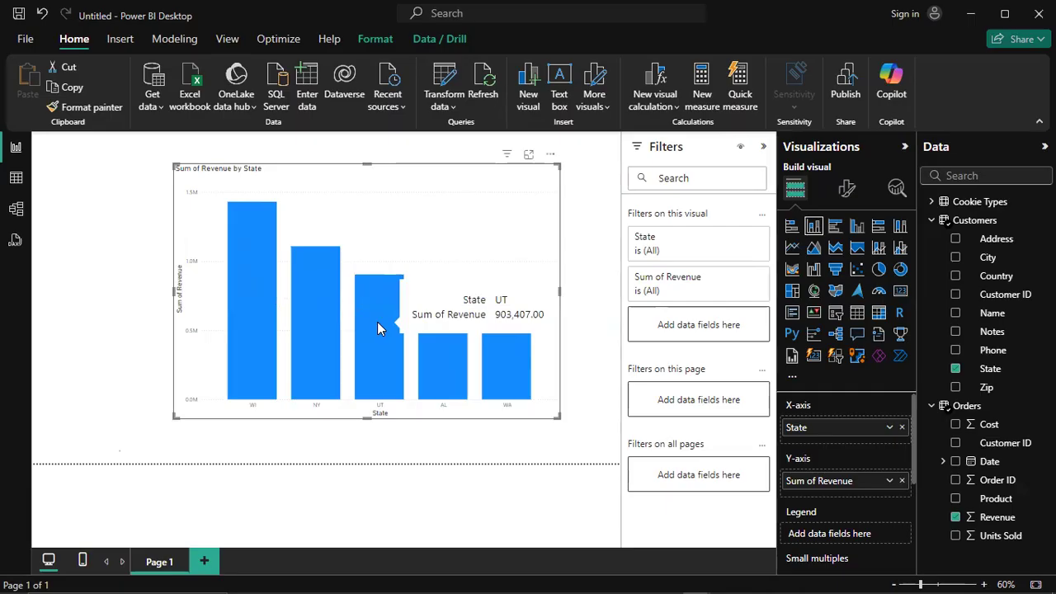
mouse_move(429, 331)
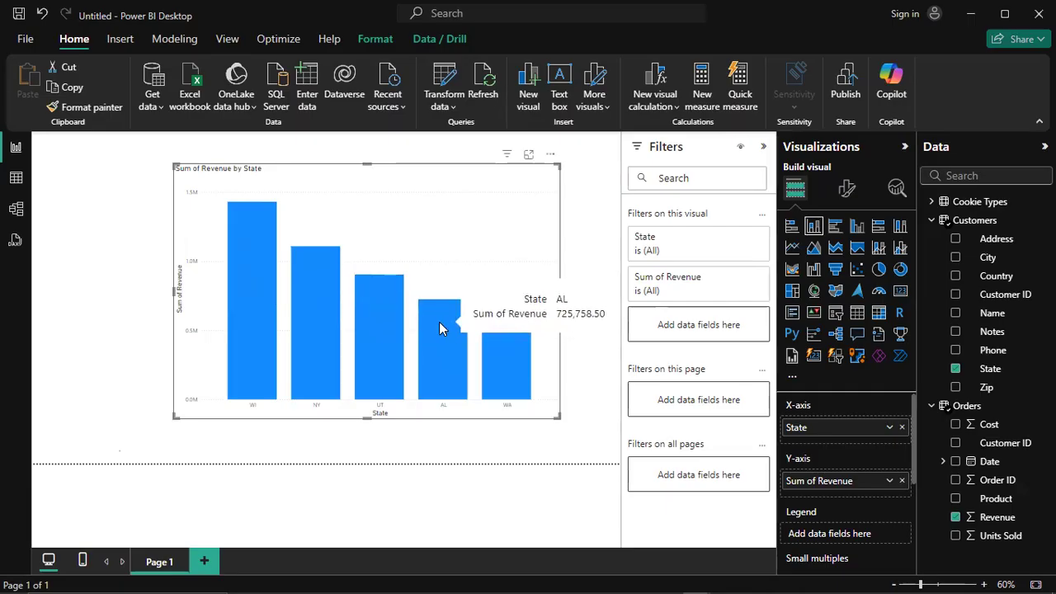
mouse_move(511, 350)
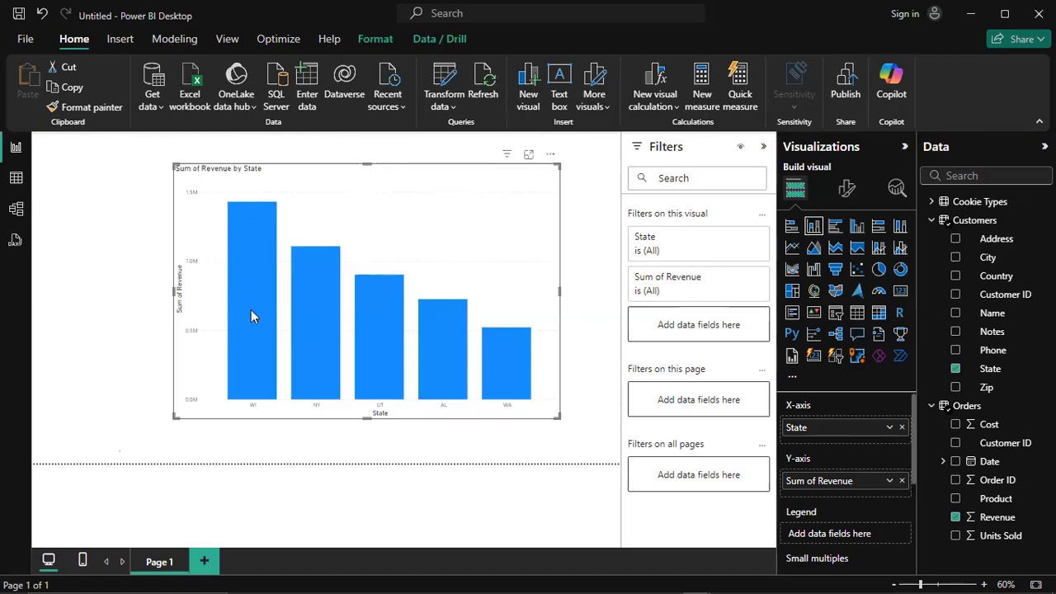
mouse_move(249, 300)
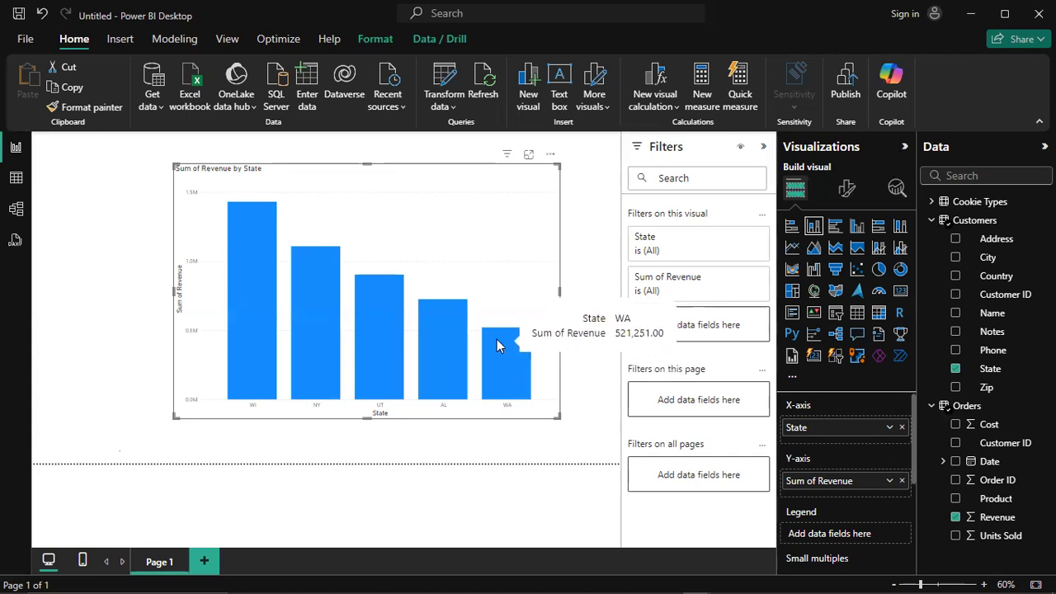
Review the relationships between the three tables in the model diagram, dismissing the low-battery notification
click(16, 209)
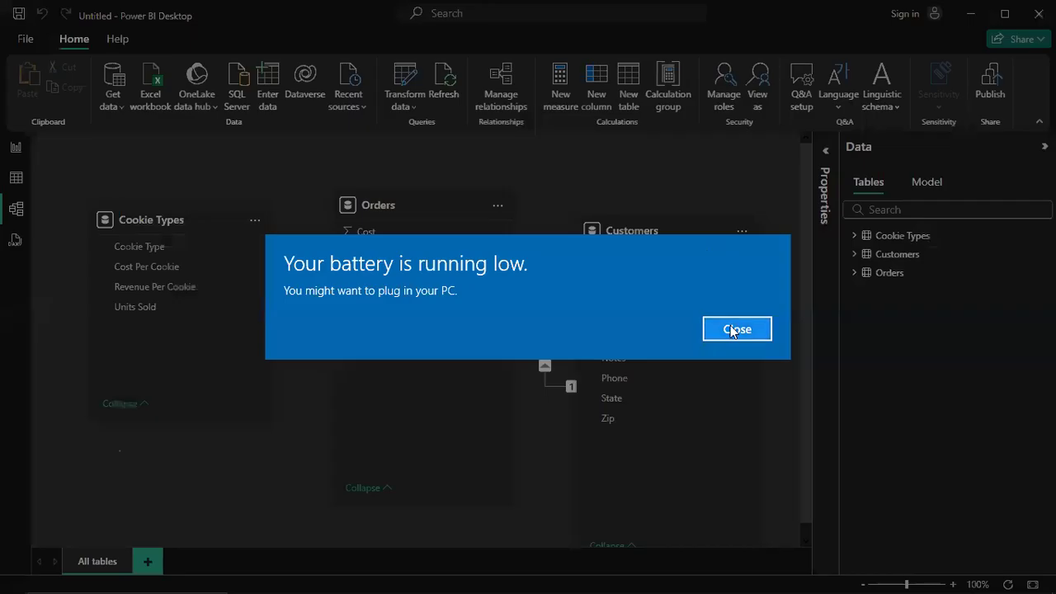
click(735, 330)
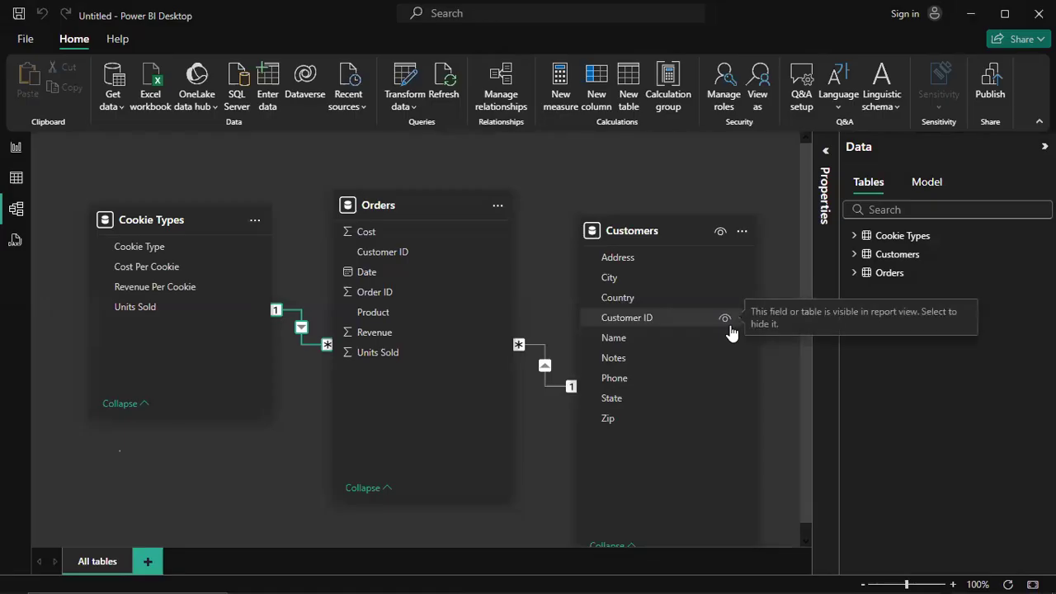
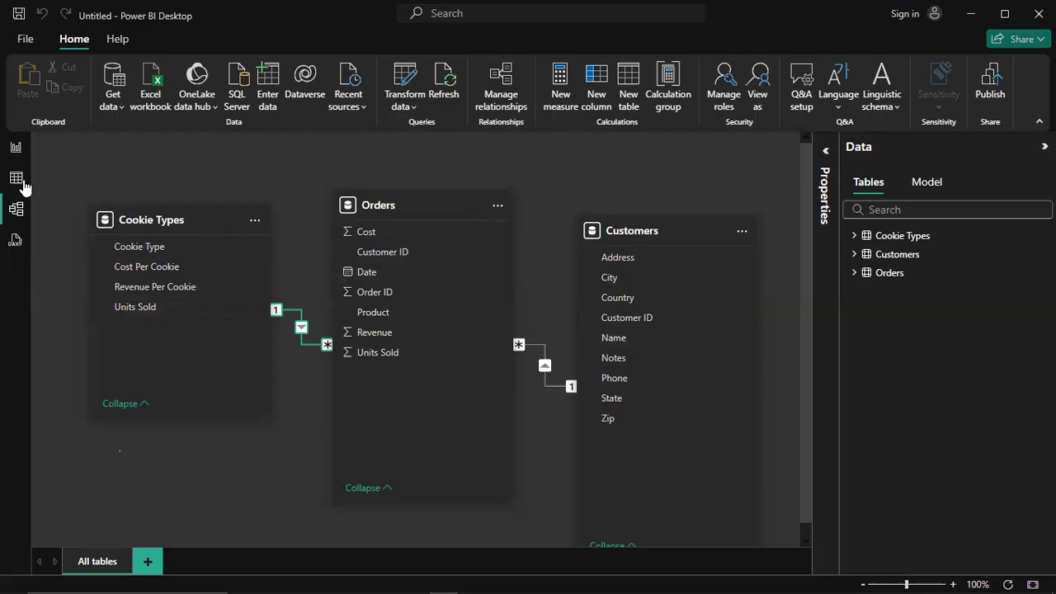
Move the Sum of Revenue by State chart to the report page's upper left and shrink it
click(16, 147)
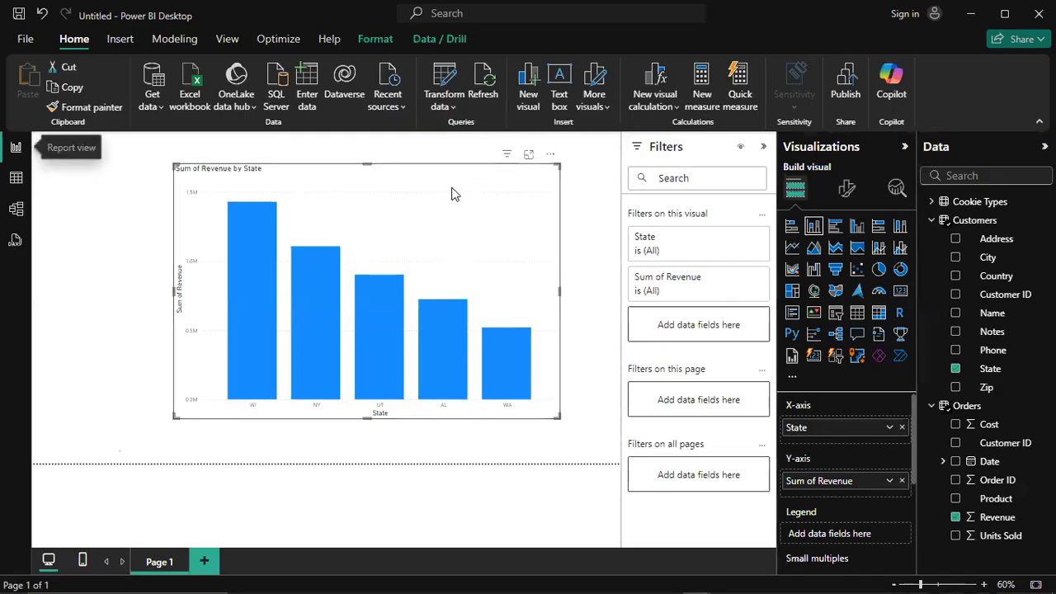
drag(437, 197, 392, 178)
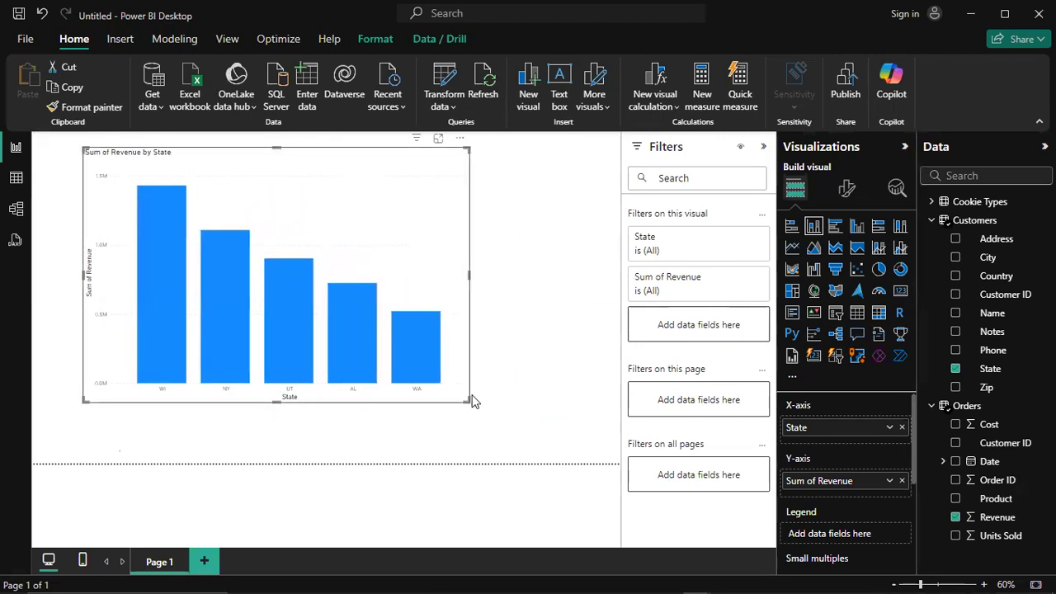
drag(467, 401, 313, 328)
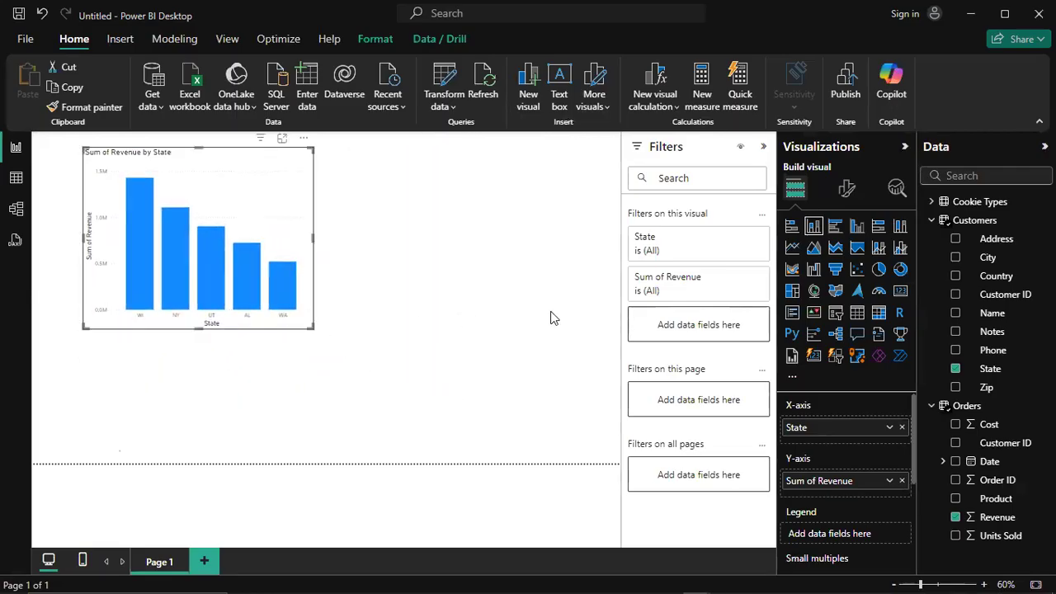